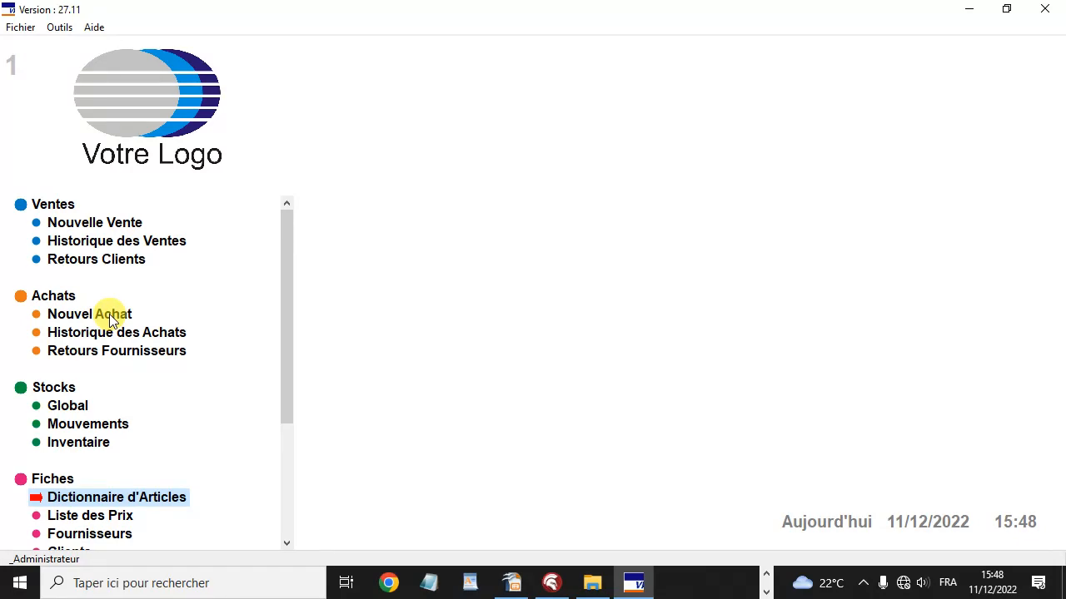
Start a new purchase from the supplier Stock initial and open a blank article record to add to it.
left_click(111, 320)
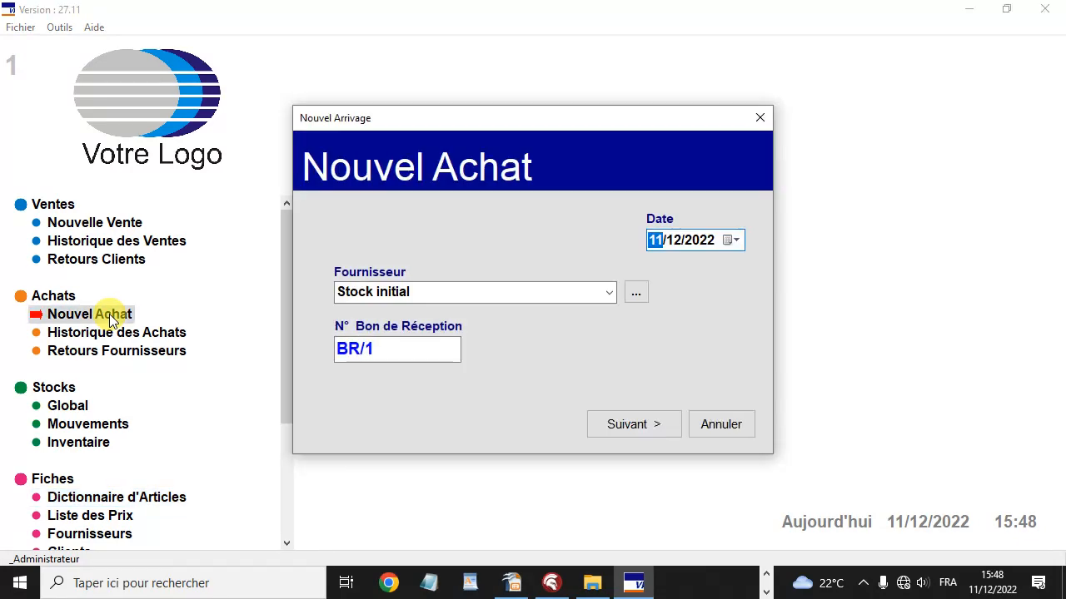
left_click(662, 426)
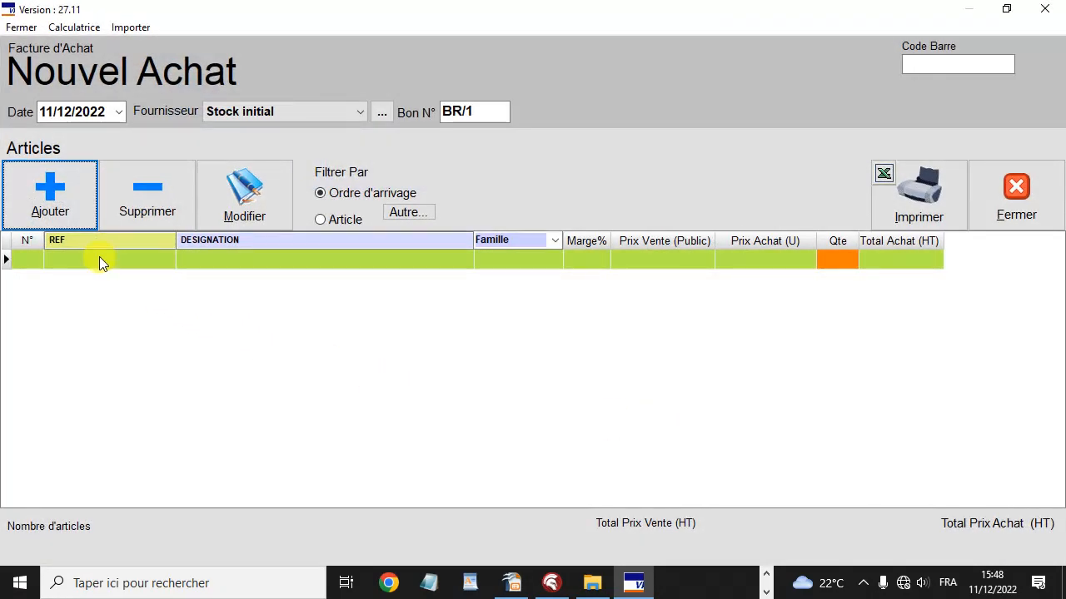
left_click(51, 204)
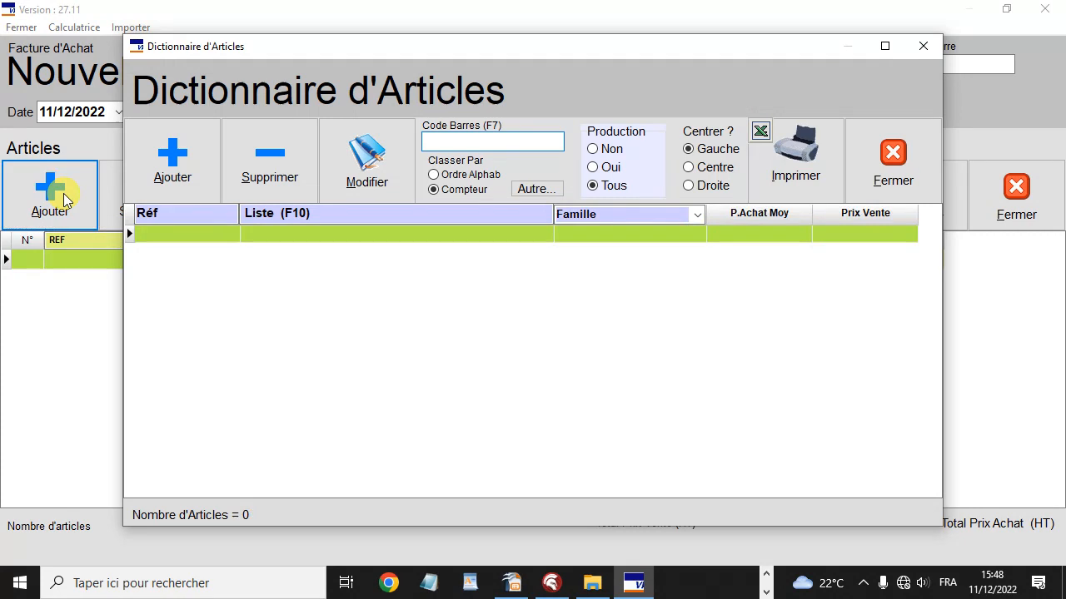
left_click(167, 164)
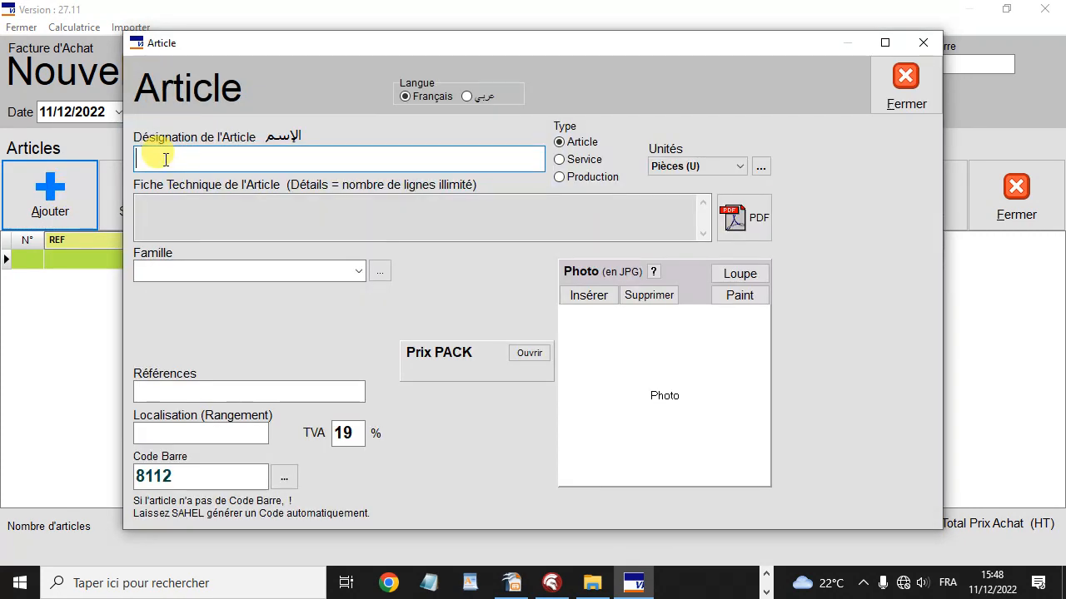
Name the article "Planche de Bois Agloméré" and set its unit to Surface (m2).
type("P")
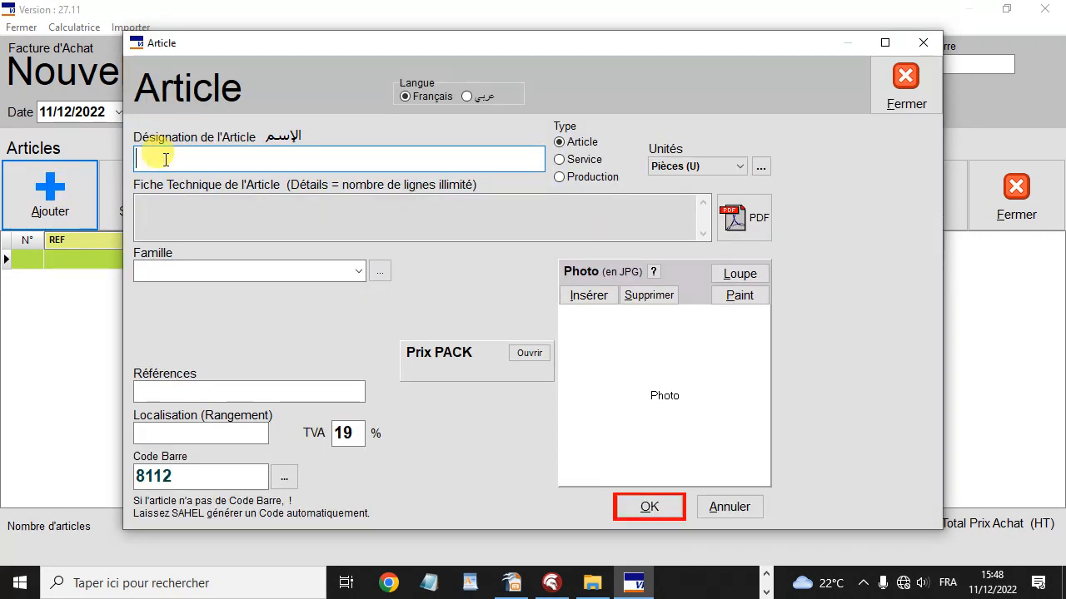
type("Planche de")
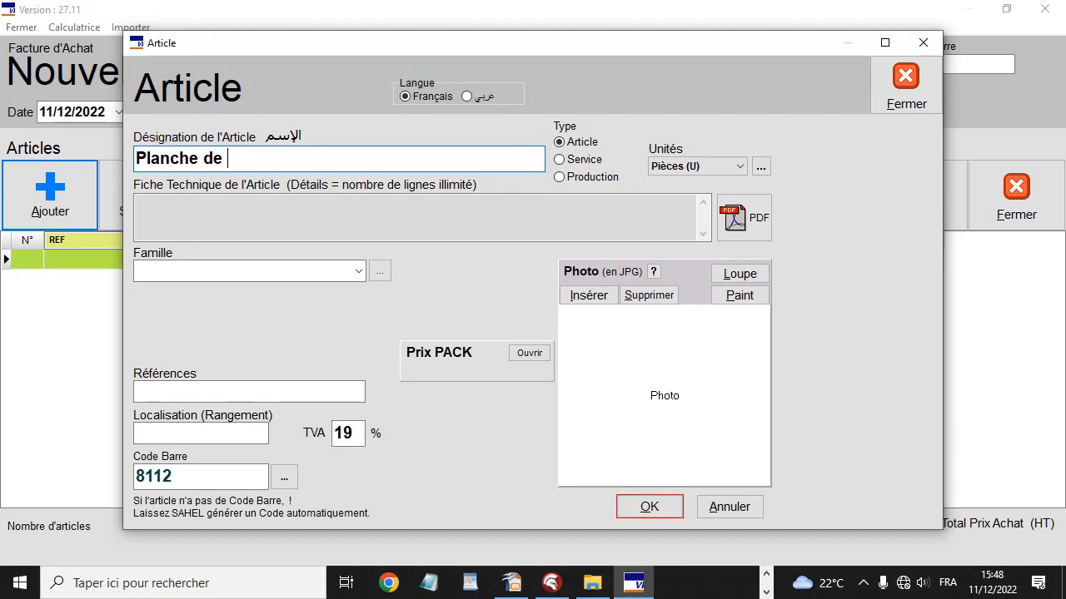
type(" Bois Aggloméré")
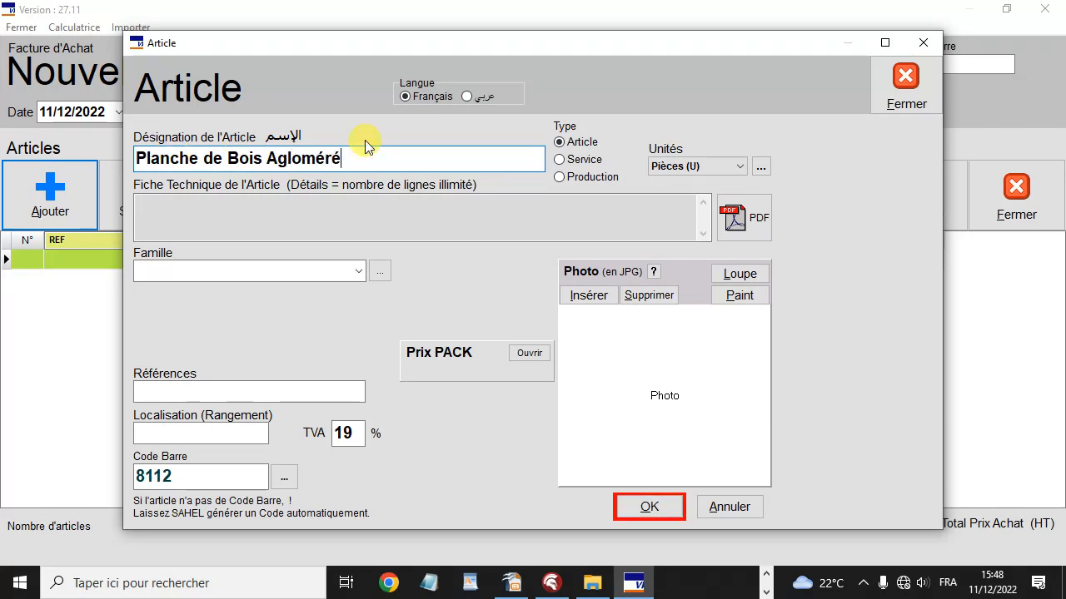
left_click(658, 167)
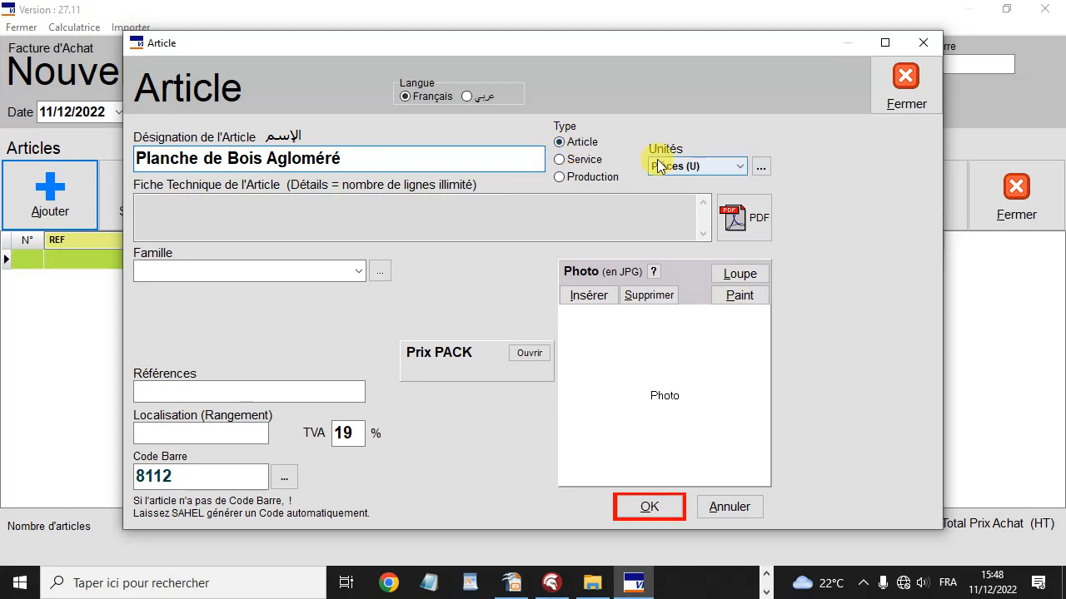
left_click(729, 170)
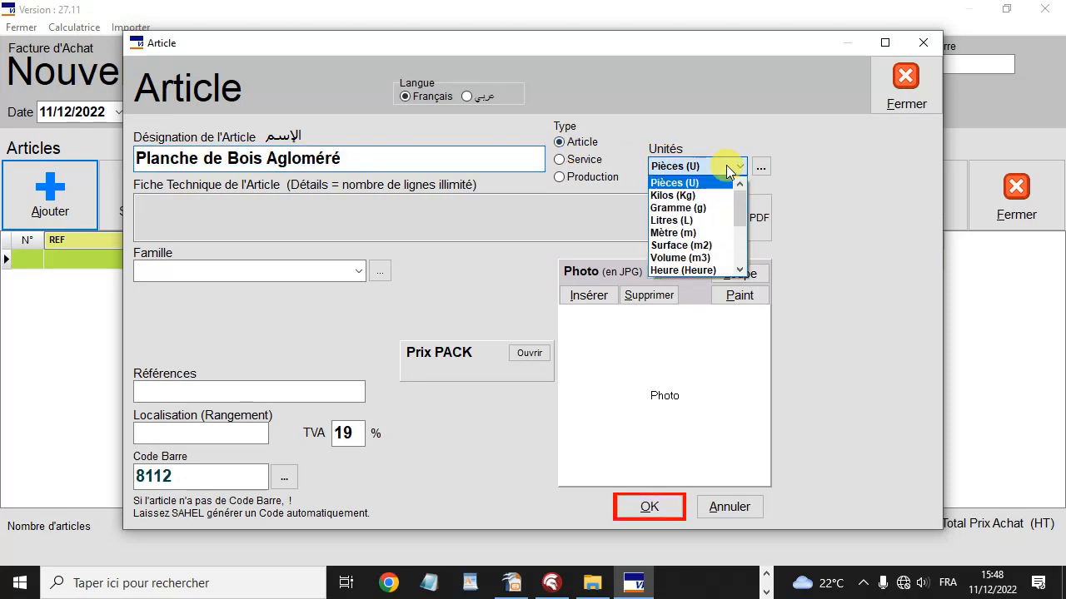
left_click(708, 246)
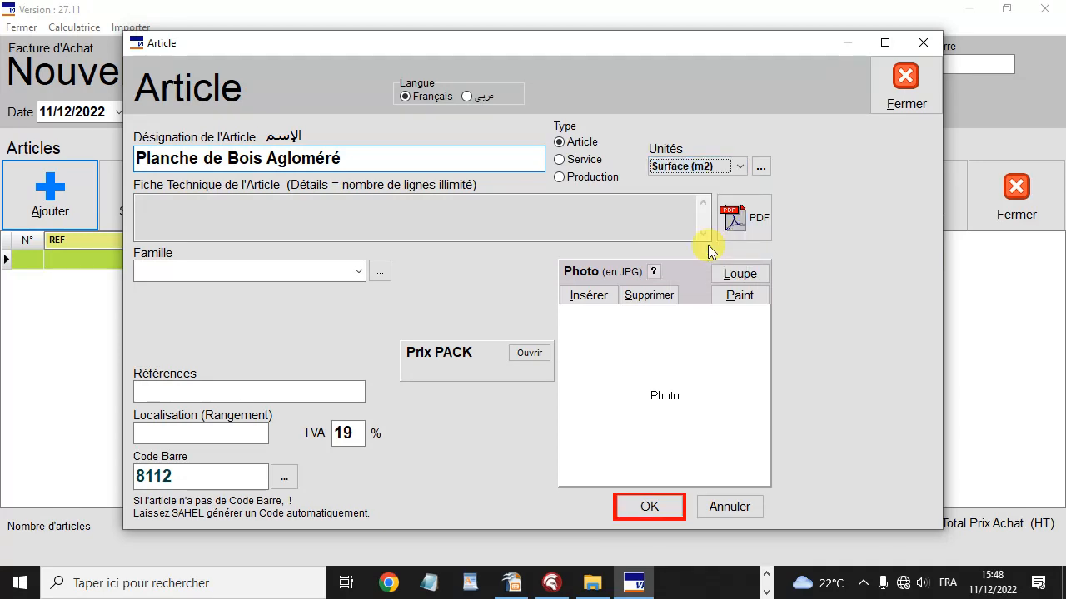
Insert 5.jpg from the Image_Production folder as the wood board's photo and save the article.
left_click(588, 297)
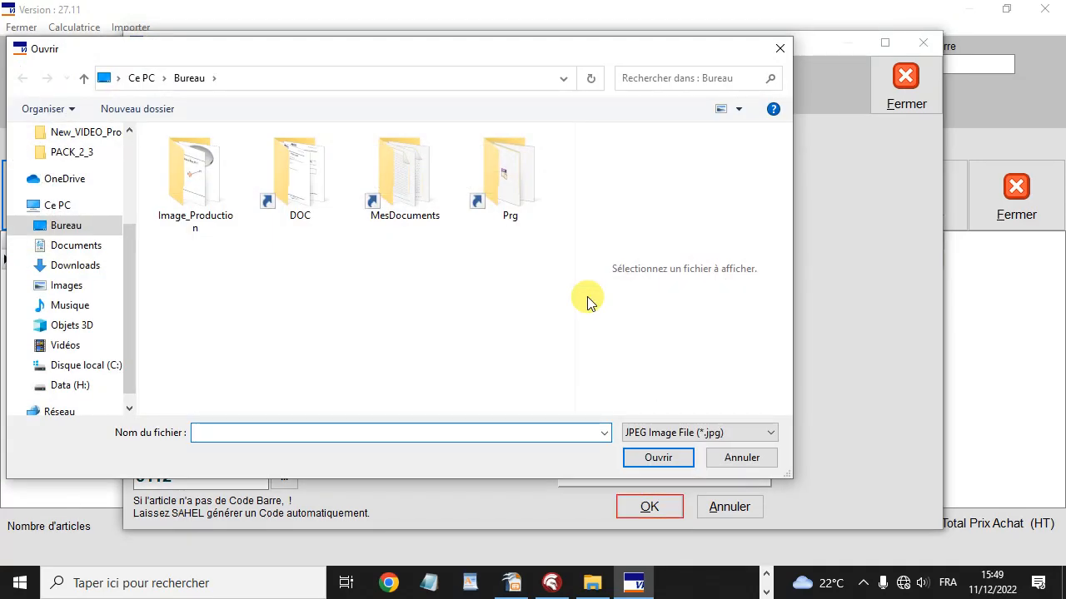
double_click(201, 186)
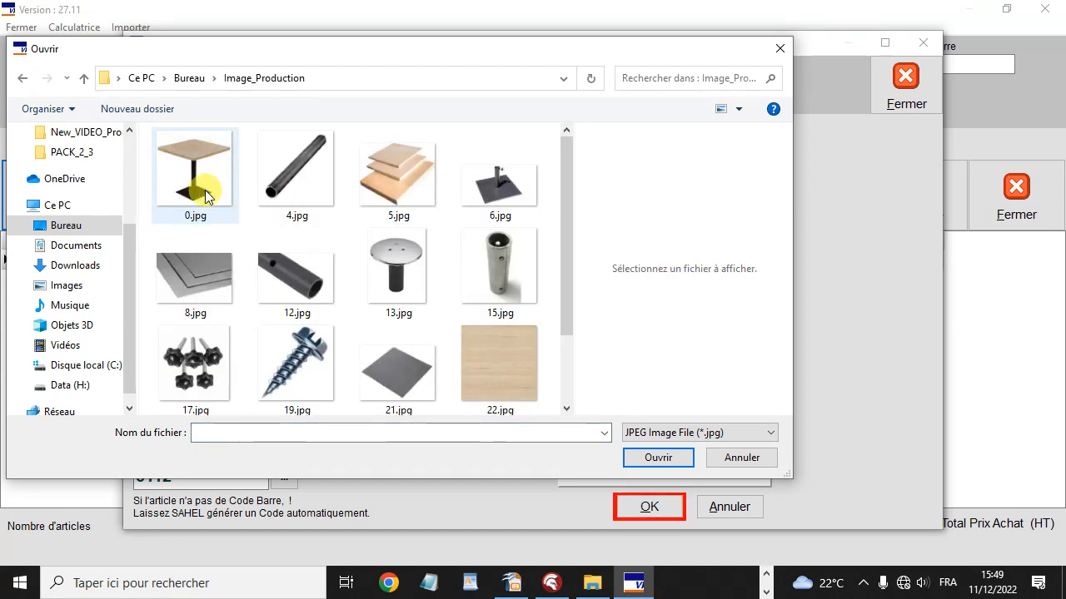
double_click(398, 173)
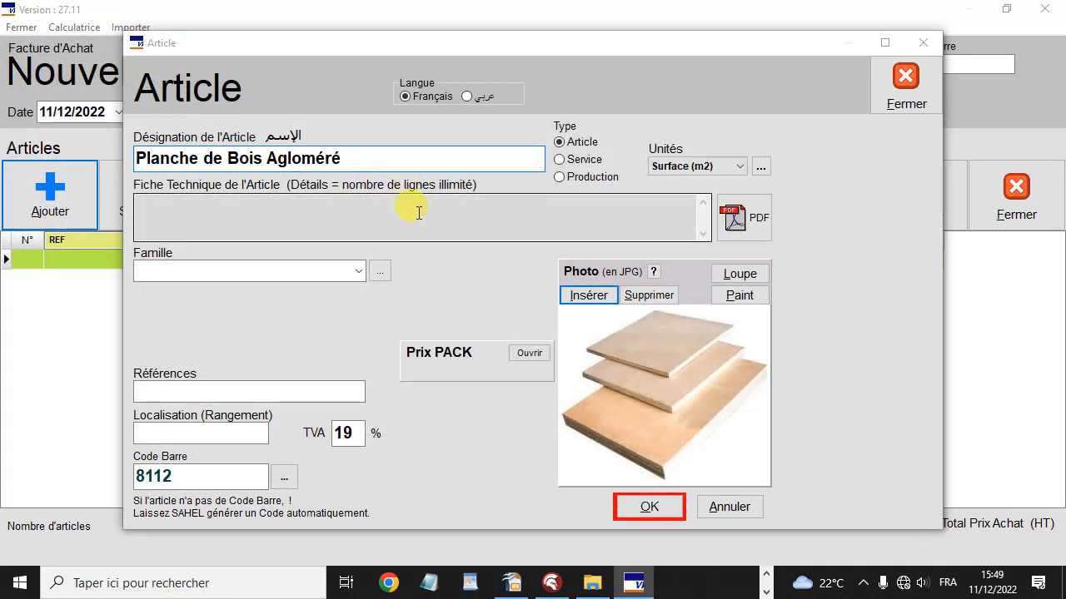
left_click(658, 513)
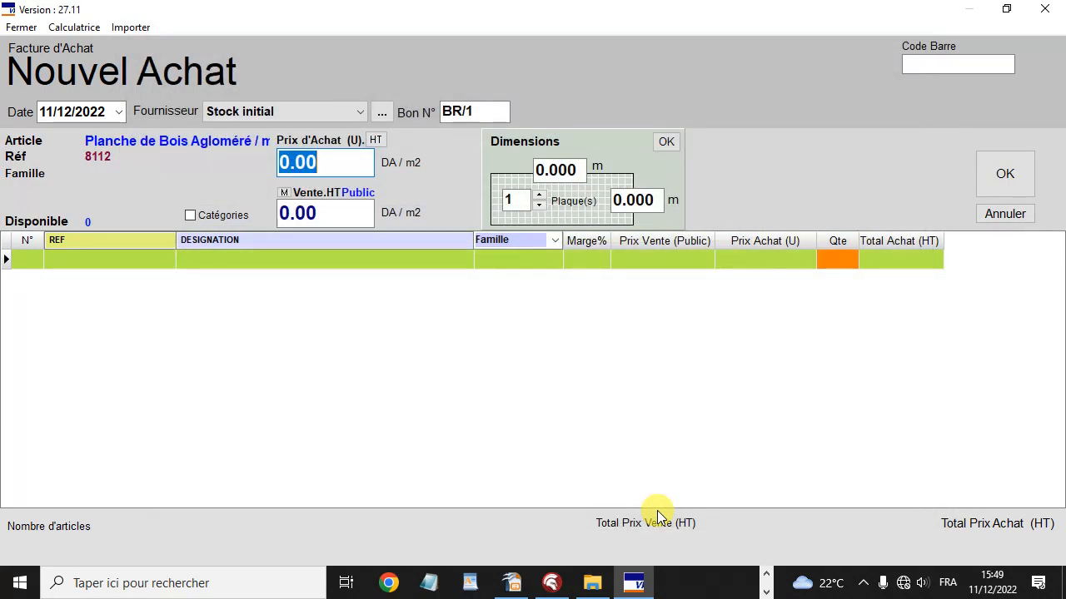
Set the wood board's purchase price to 3000 DA per m2 and accept the same public sale price.
type("300")
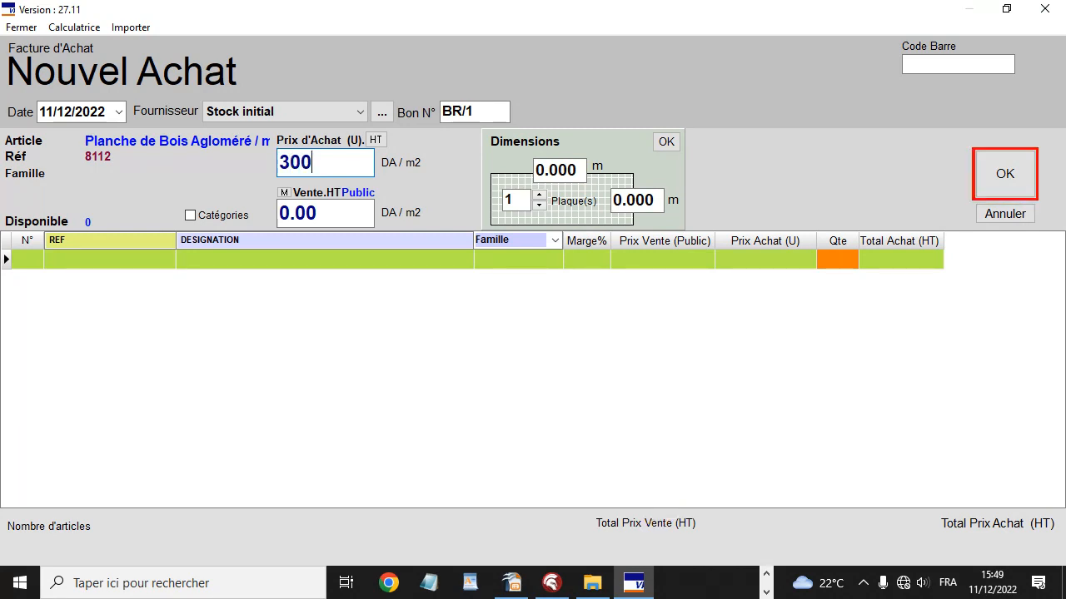
type("0")
key("Return")
key("Return")
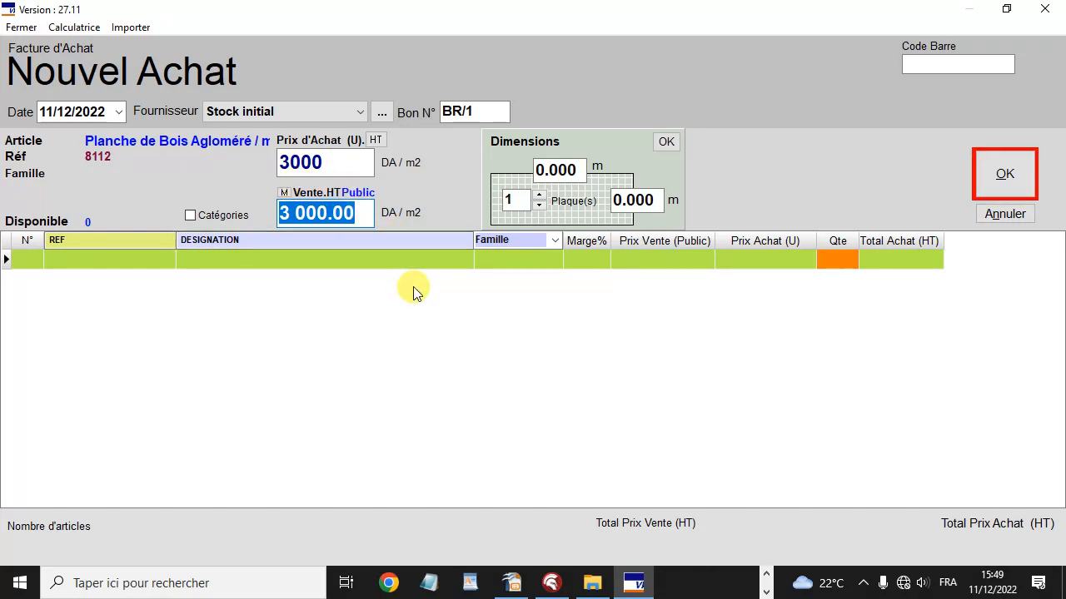
Set the wood board's plate dimensions to 2.30 m by 2 m.
left_click(559, 170)
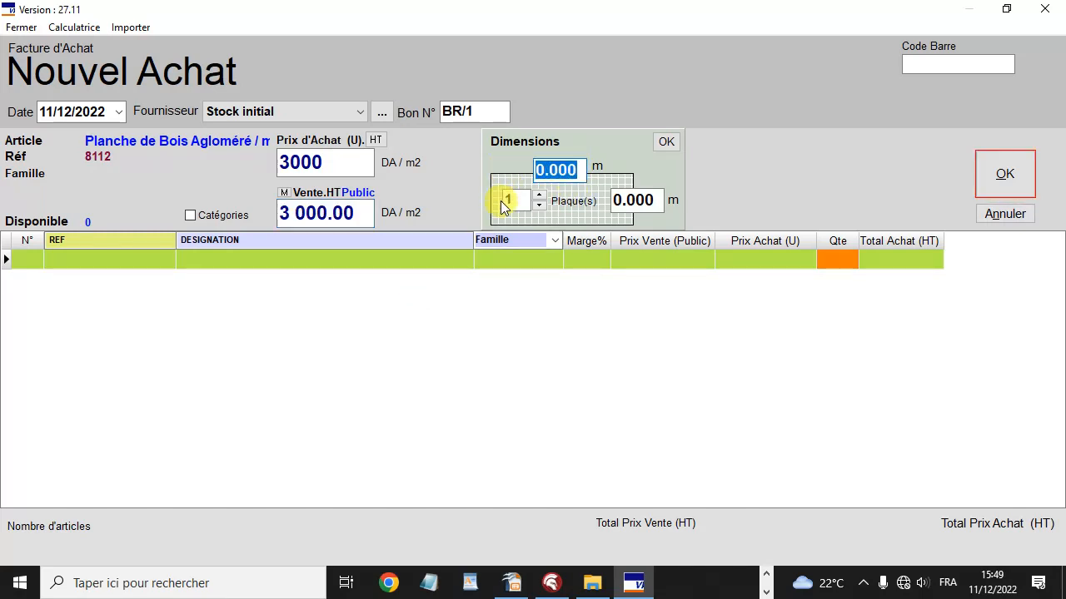
type("2")
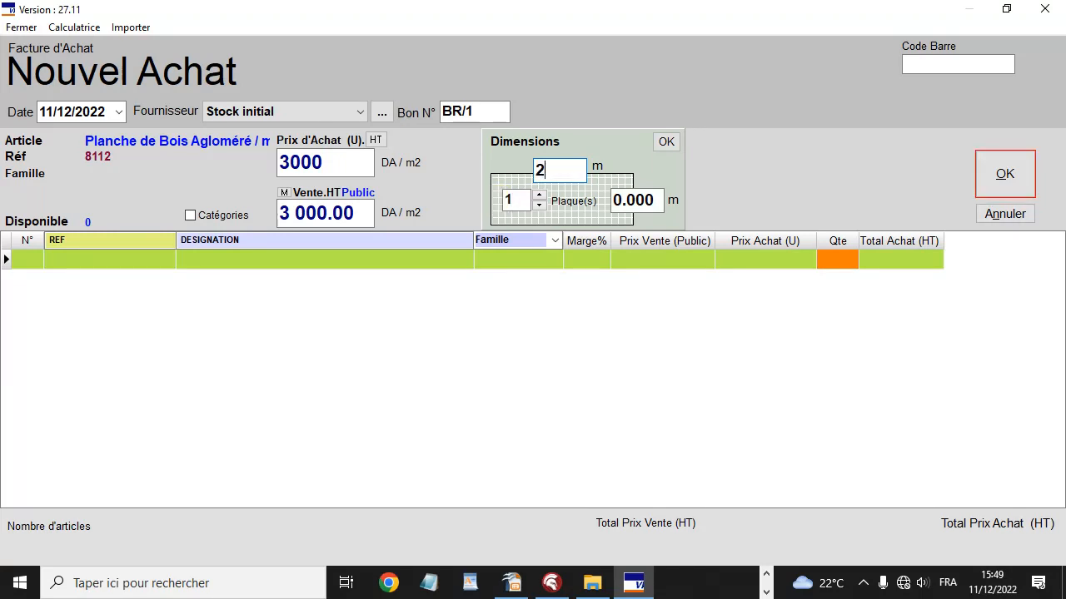
type(".30")
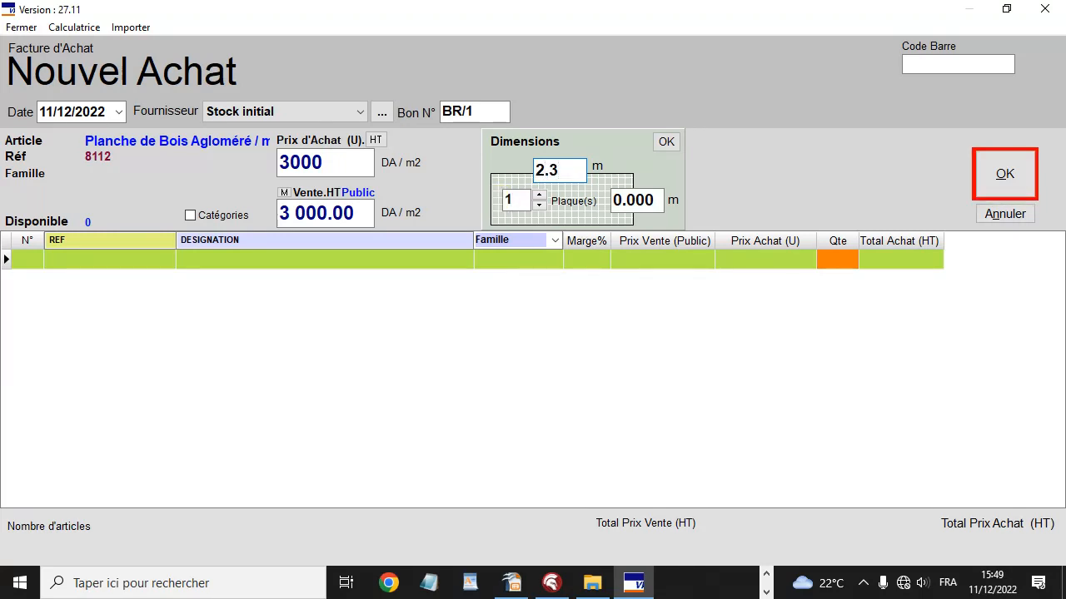
key("Tab")
type("2")
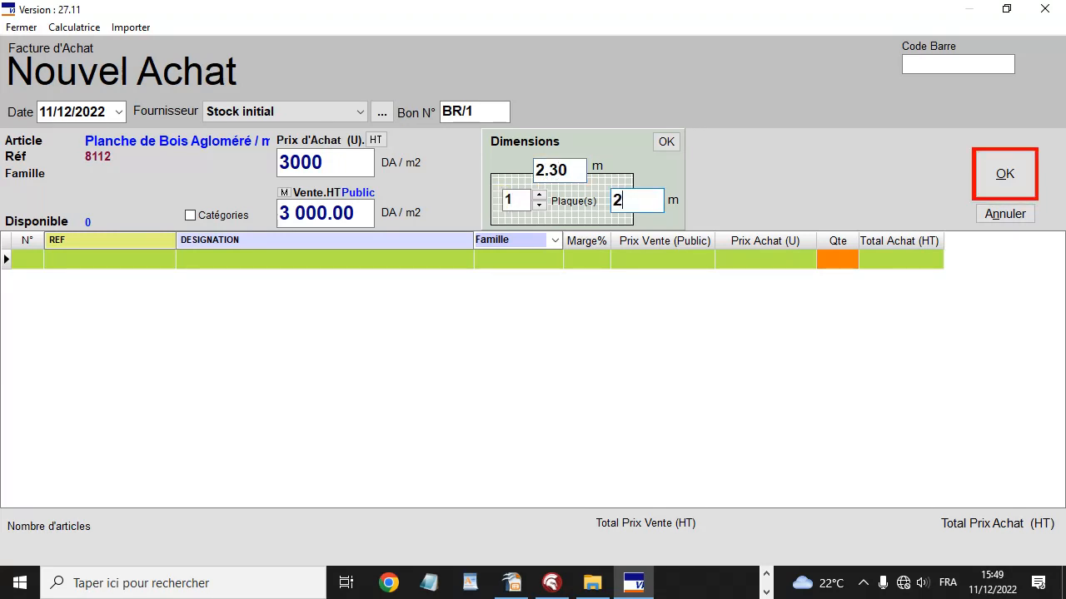
Set the quantity to 10 plates and validate the wood board's purchase line, accepting the equal sale and purchase prices.
left_click(539, 194)
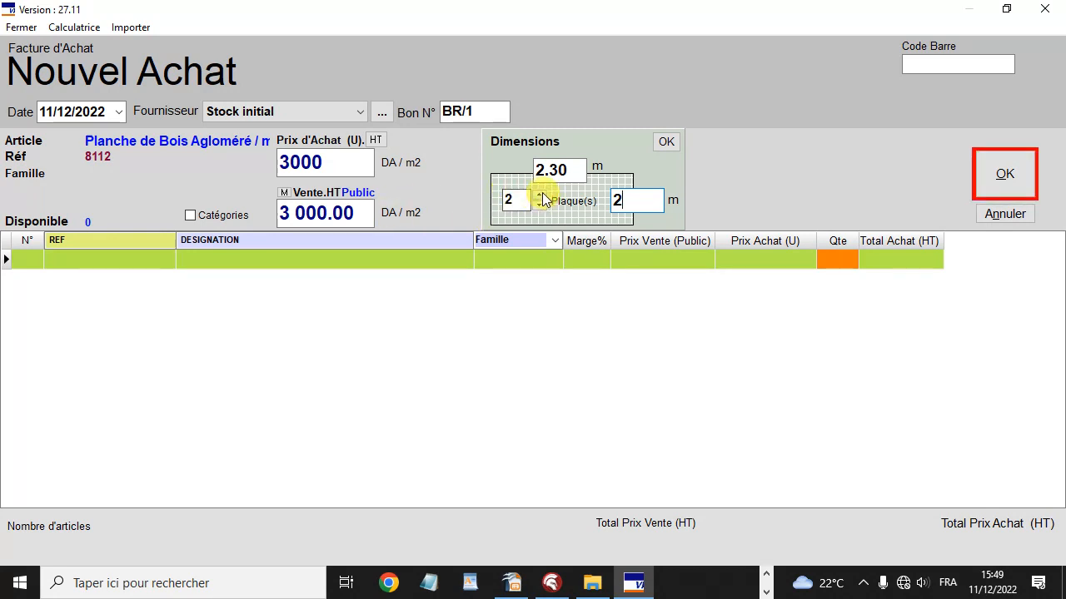
left_click(539, 194)
left_click(539, 194)
left_click(539, 194)
left_click(540, 195)
left_click(540, 195)
left_click(539, 195)
left_click(539, 195)
left_click(540, 195)
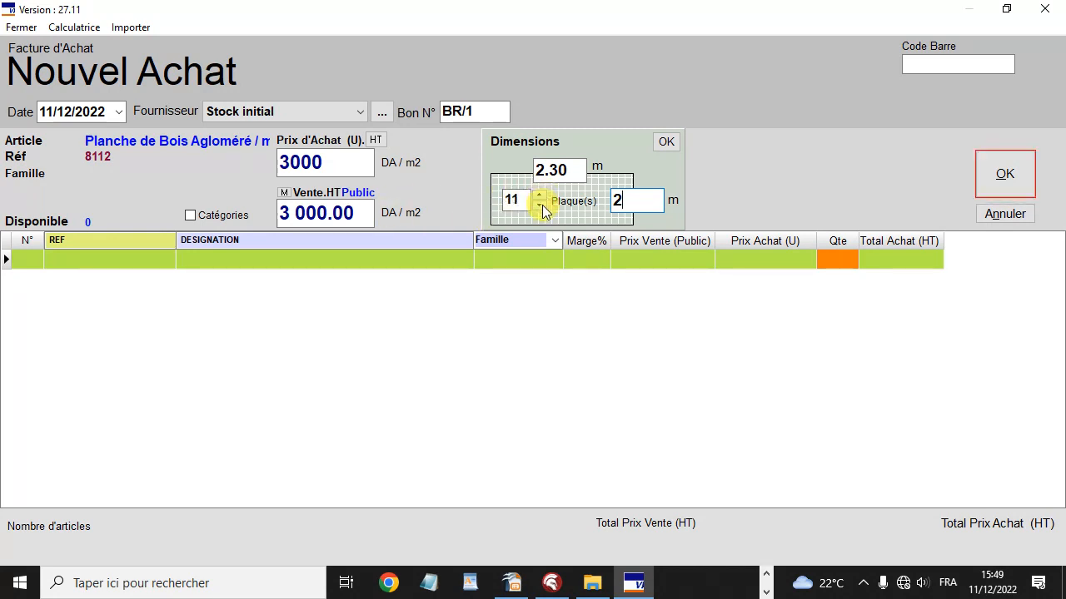
left_click(1001, 175)
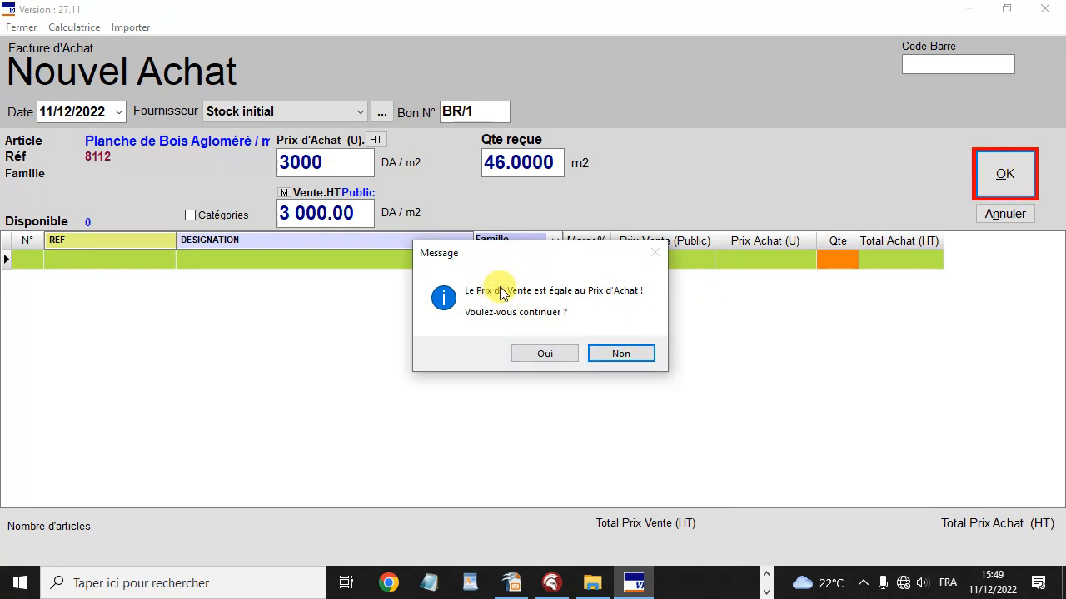
left_click(538, 358)
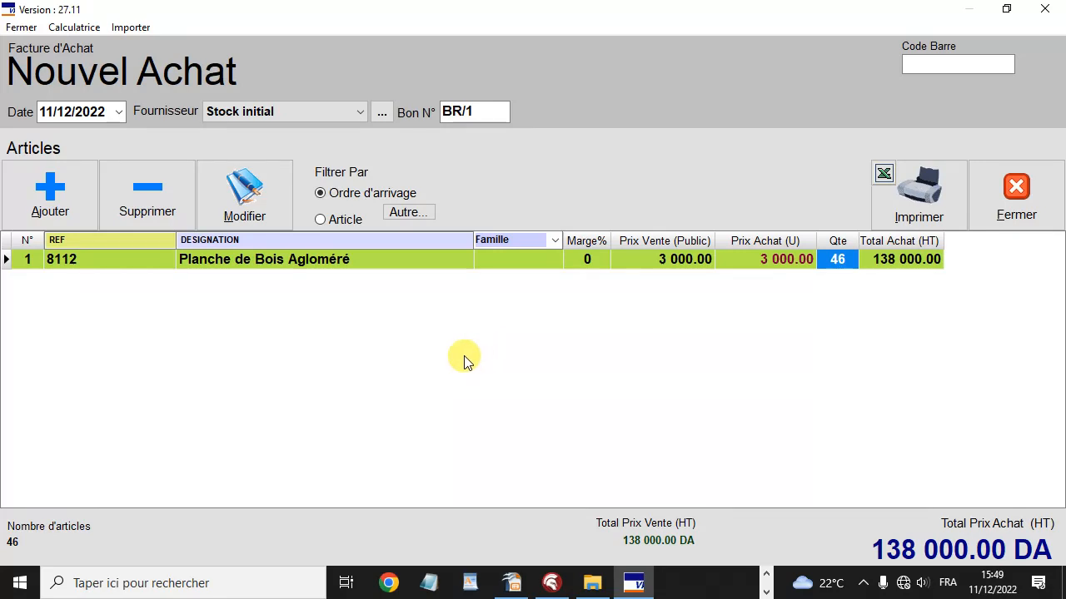
Add another new article named "Tôle Acier" with the unit Surface (m2).
left_click(41, 202)
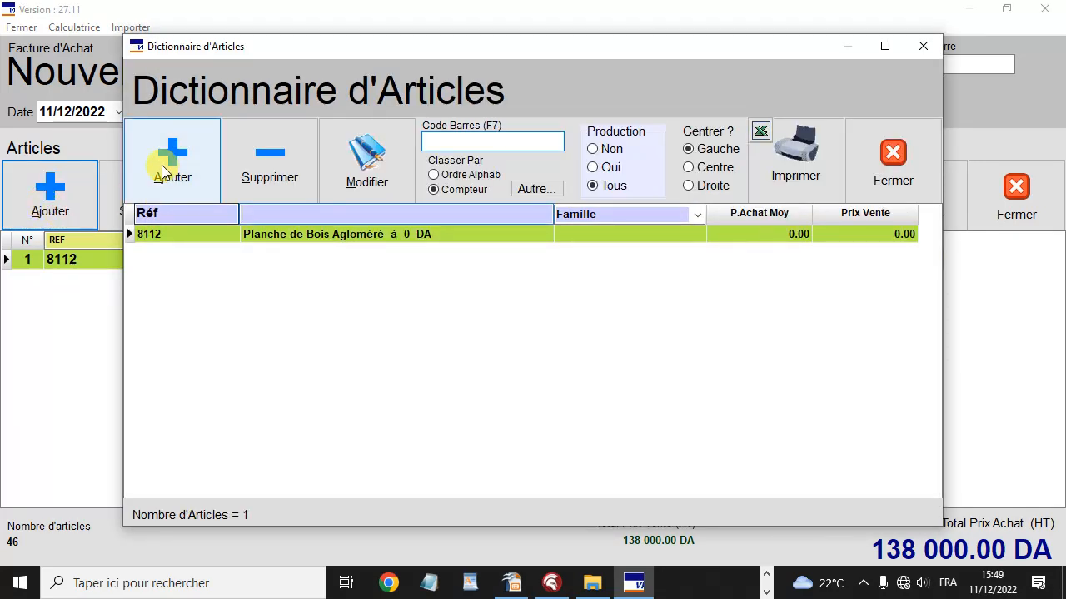
left_click(164, 165)
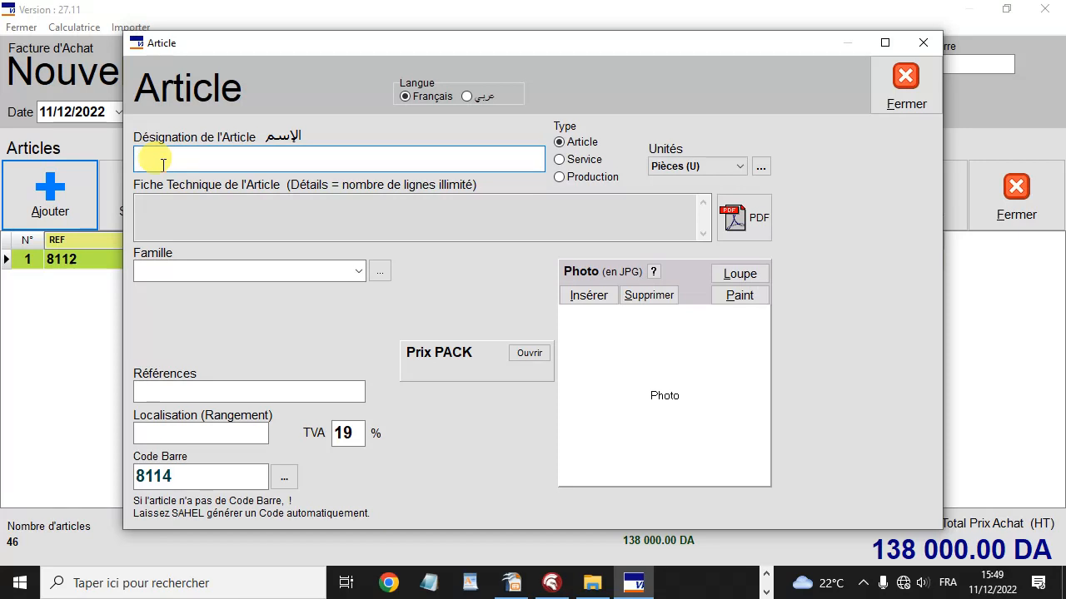
type("Tôle Acier")
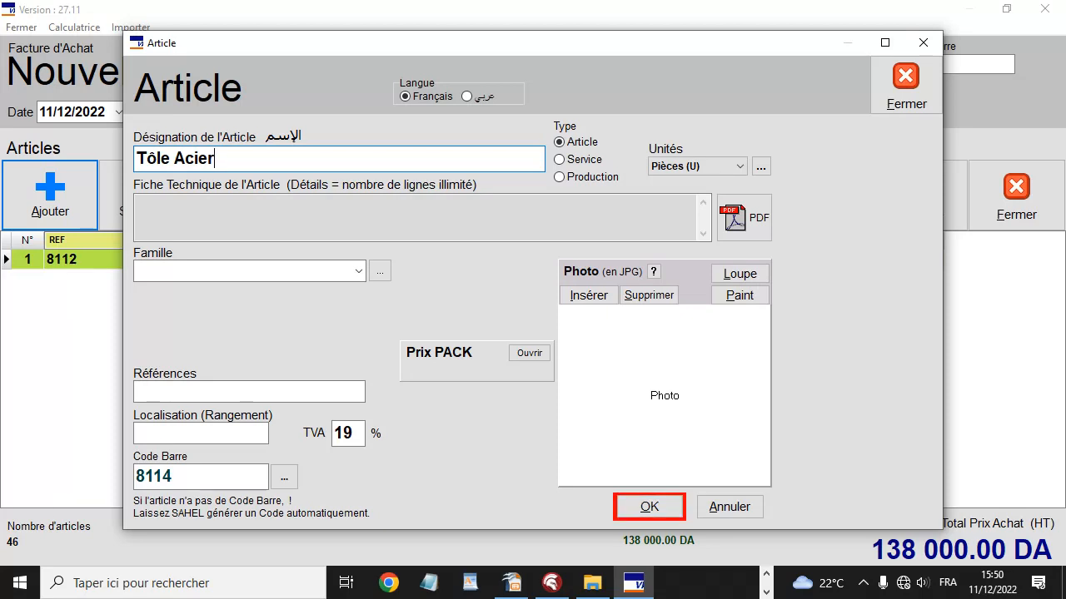
left_click(674, 167)
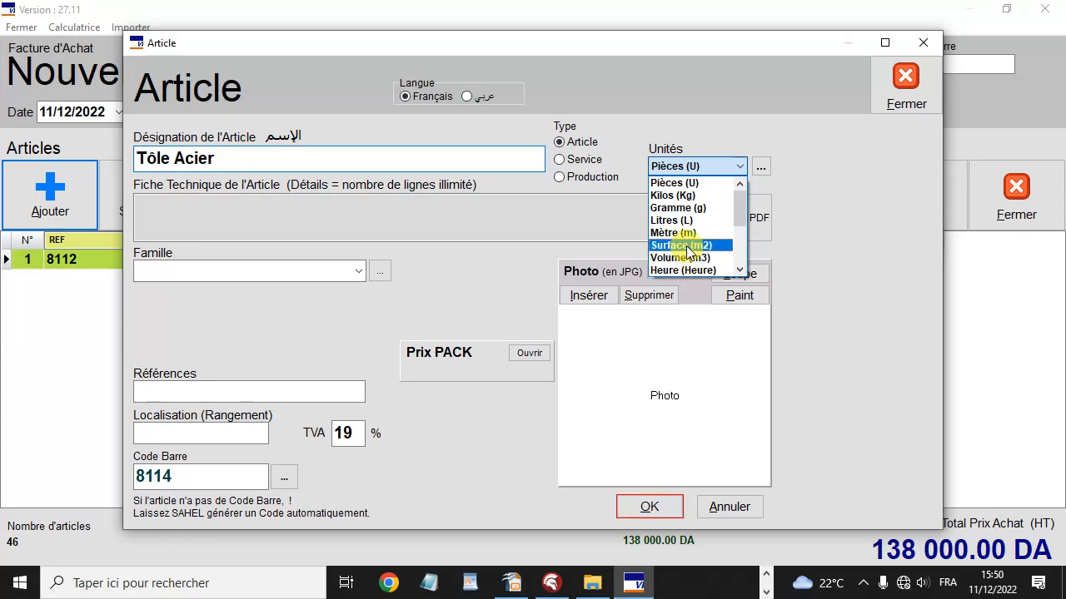
left_click(687, 247)
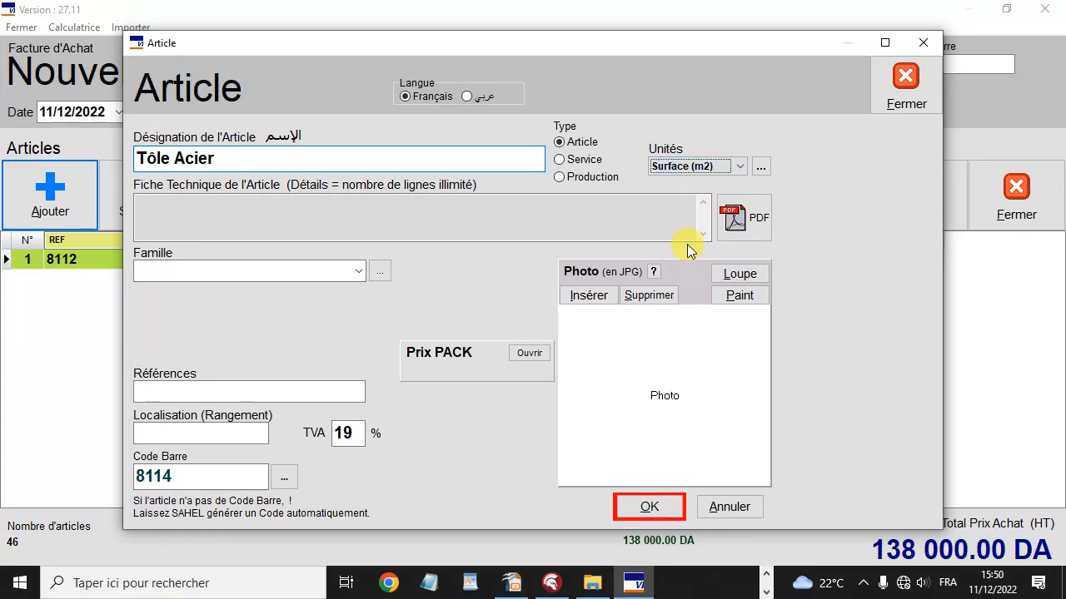
Insert 8.jpg from the Image_Production folder as the steel sheet's photo and save the article.
left_click(578, 298)
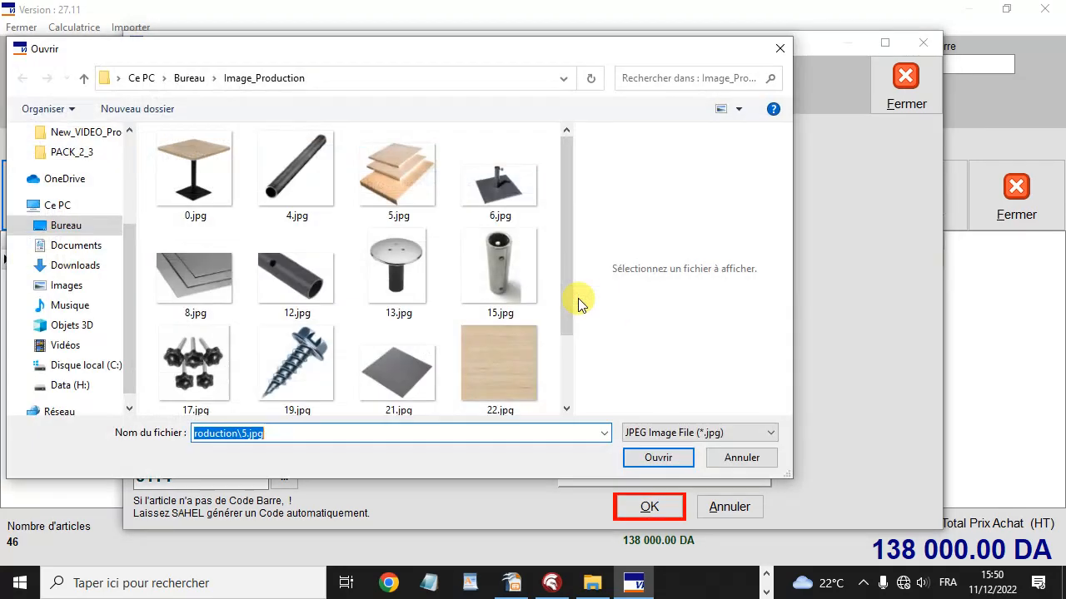
double_click(176, 279)
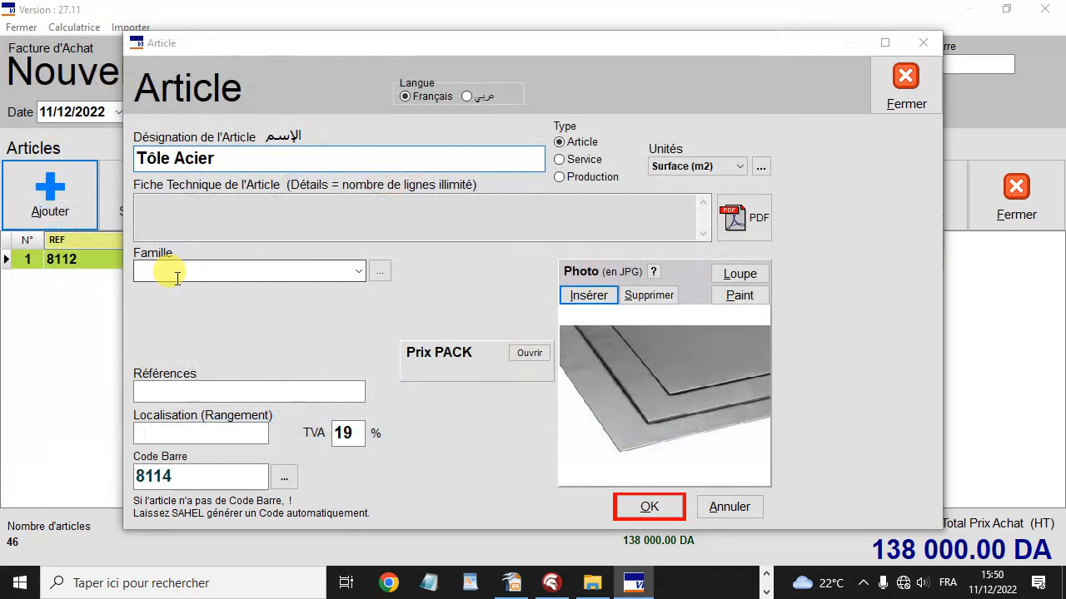
left_click(648, 507)
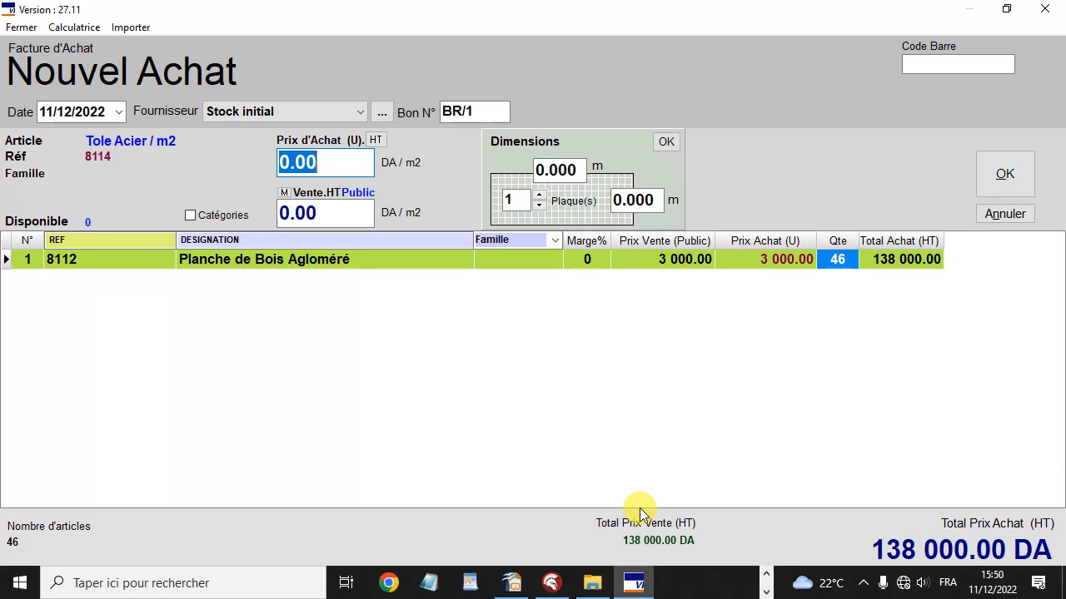
Set the steel sheet's purchase price to 4000 DA per m2 and accept the same public sale price.
type("4000")
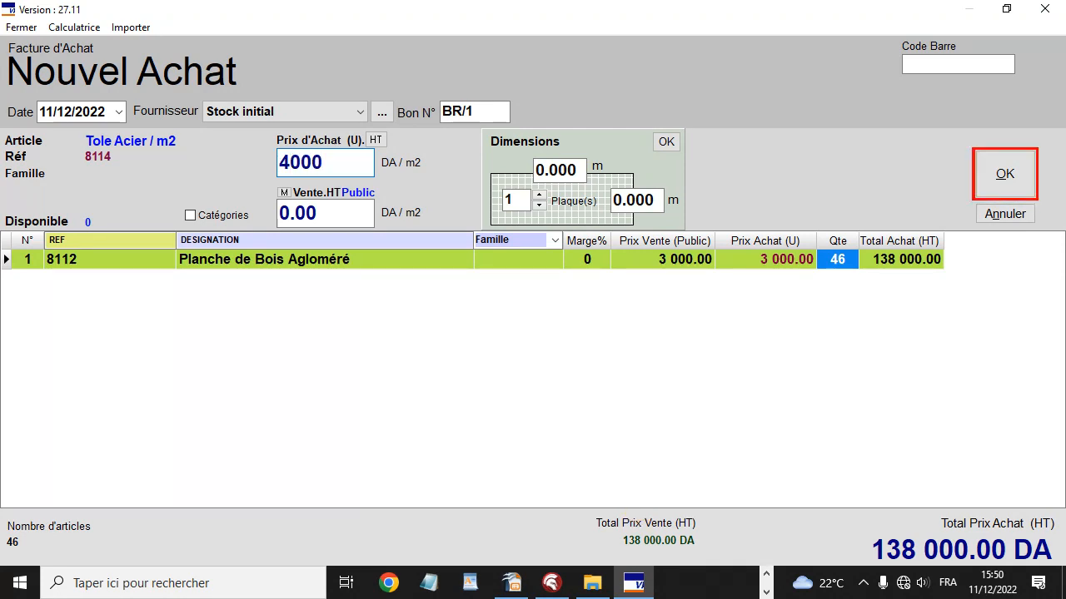
key("Return")
key("Return")
key("Return")
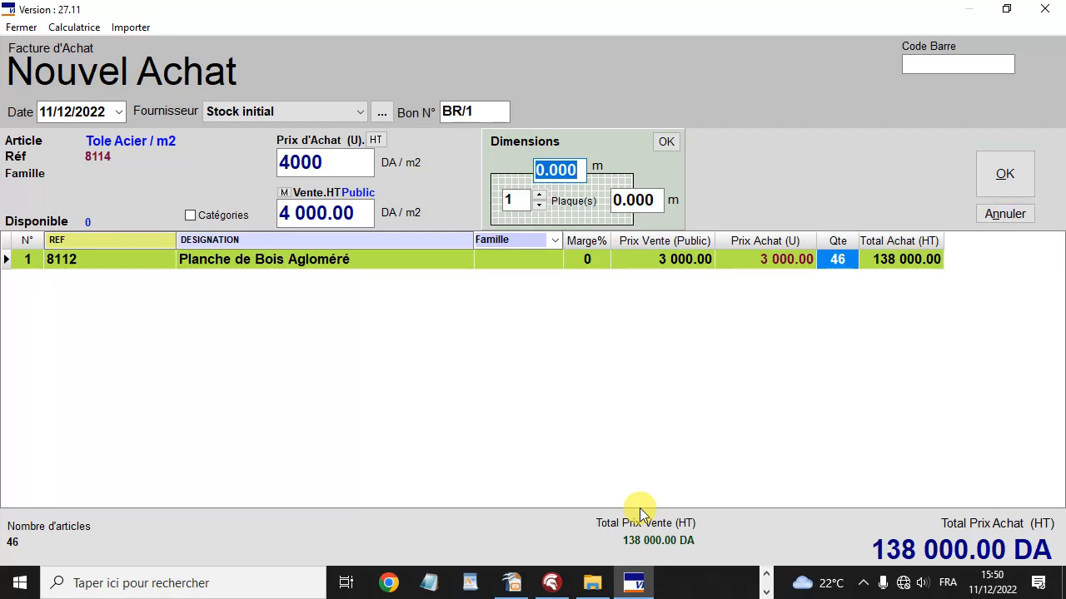
Set the steel sheet's dimensions to 2 m by 1.20 m with 20 plates and validate the purchase line, accepting the equal prices.
type("2")
key("Return")
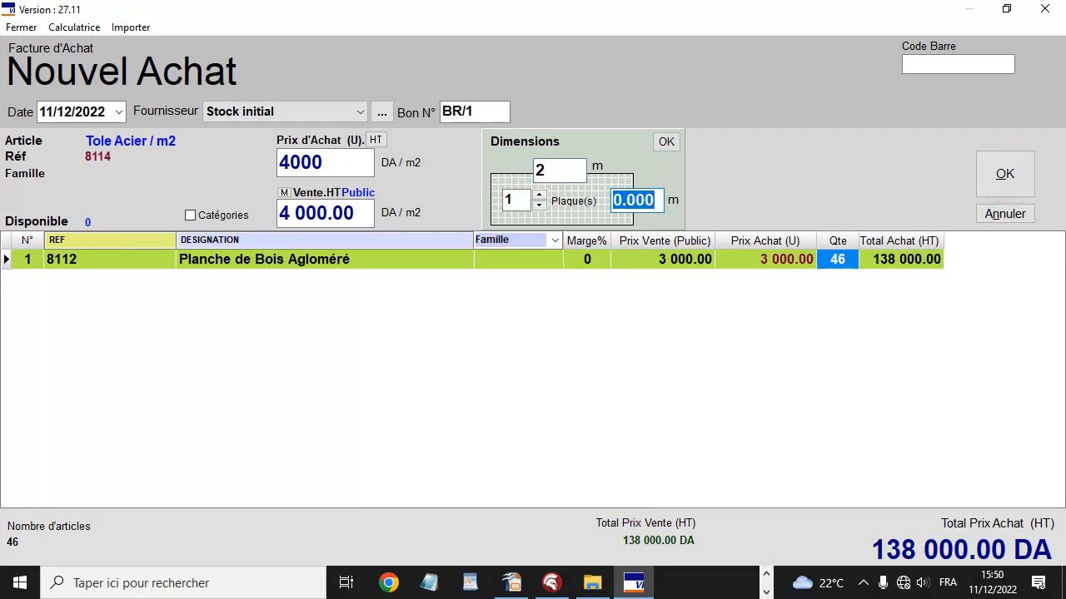
type("1")
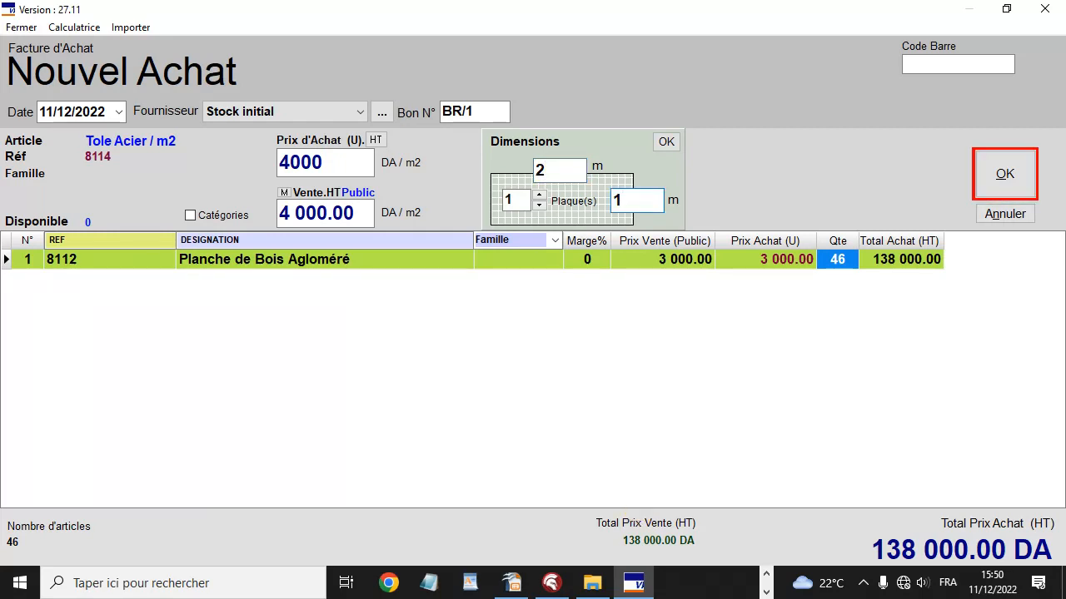
type(".20")
key("Return")
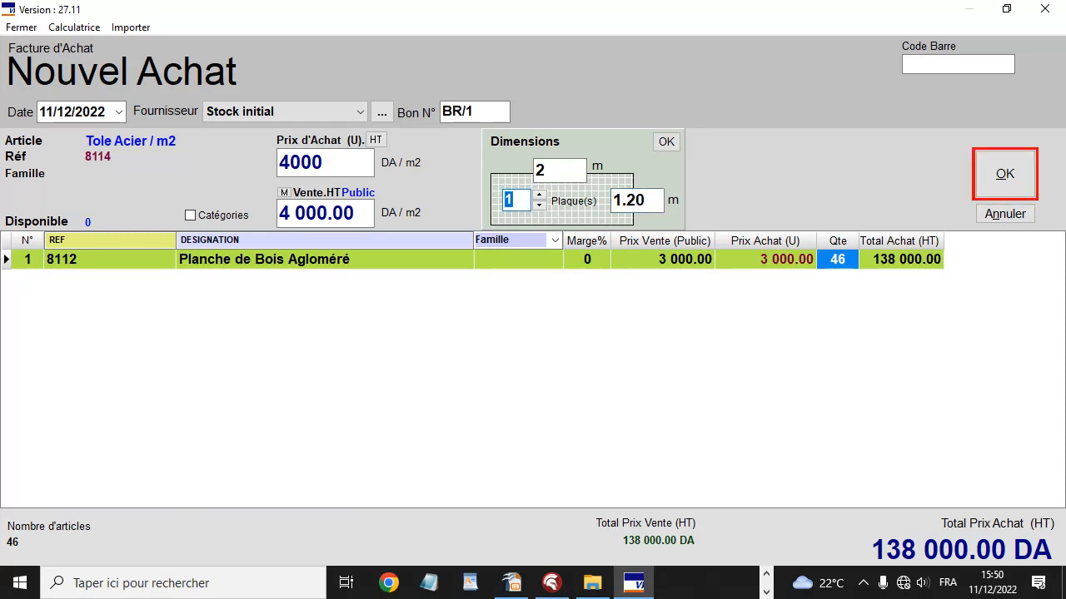
type("20")
key("Return")
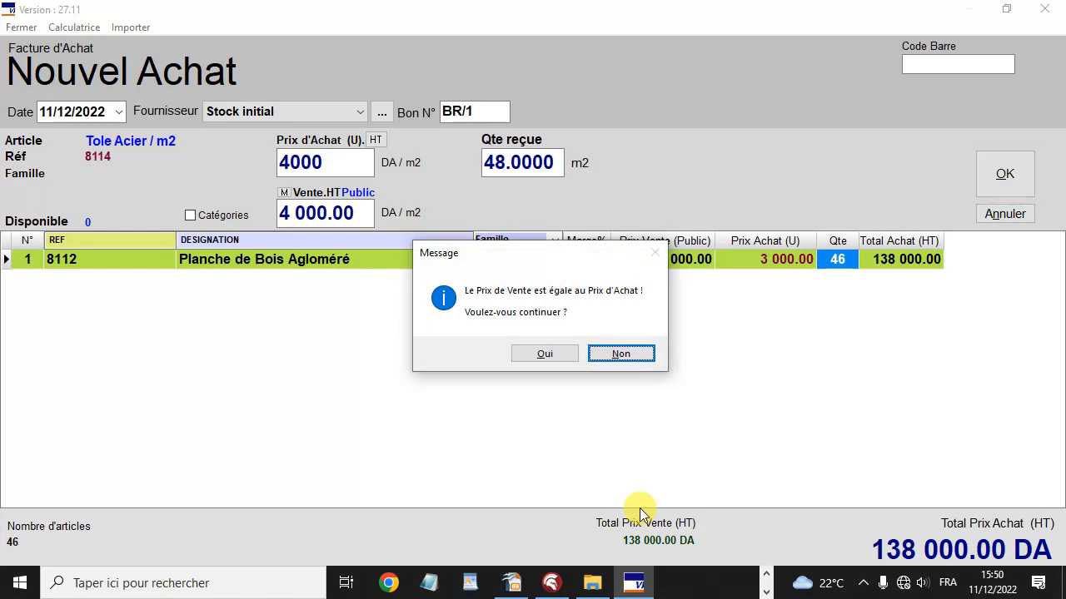
left_click(520, 351)
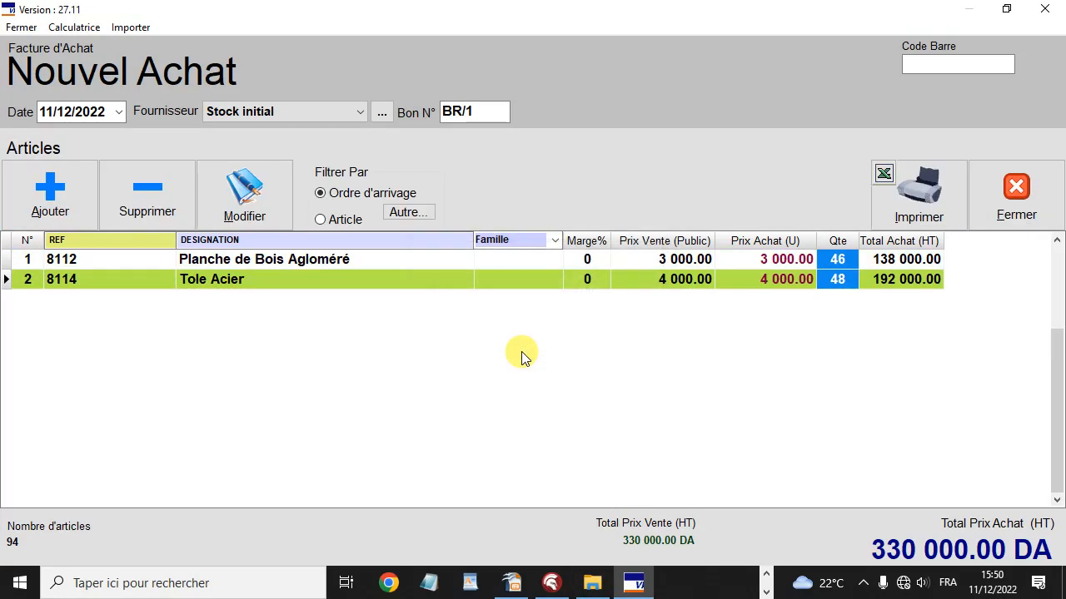
Add another new article named "Tube Acier" with the unit Mètre (m).
left_click(60, 198)
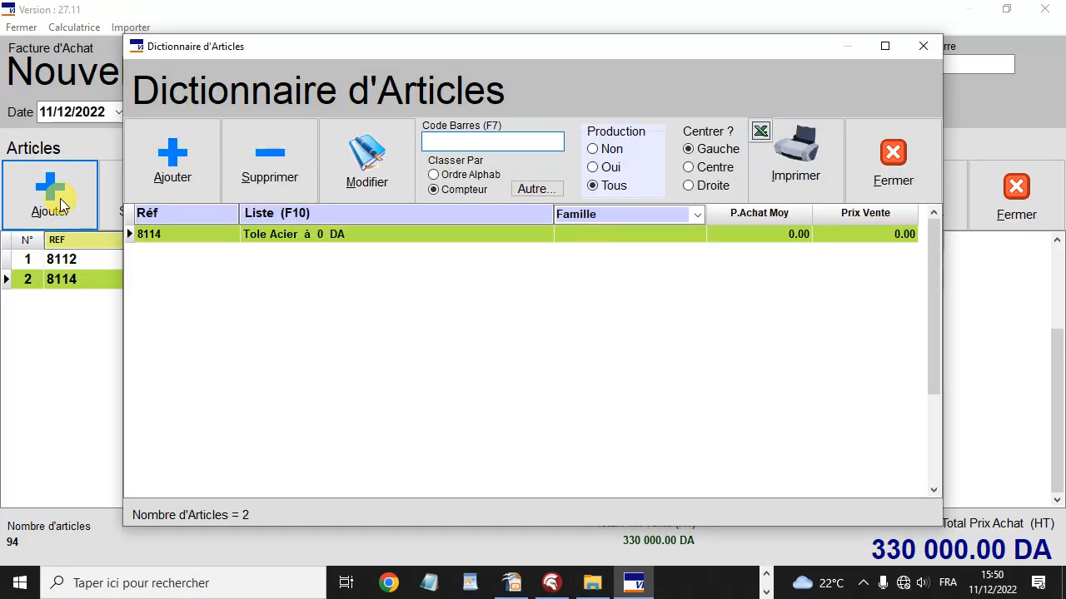
left_click(143, 159)
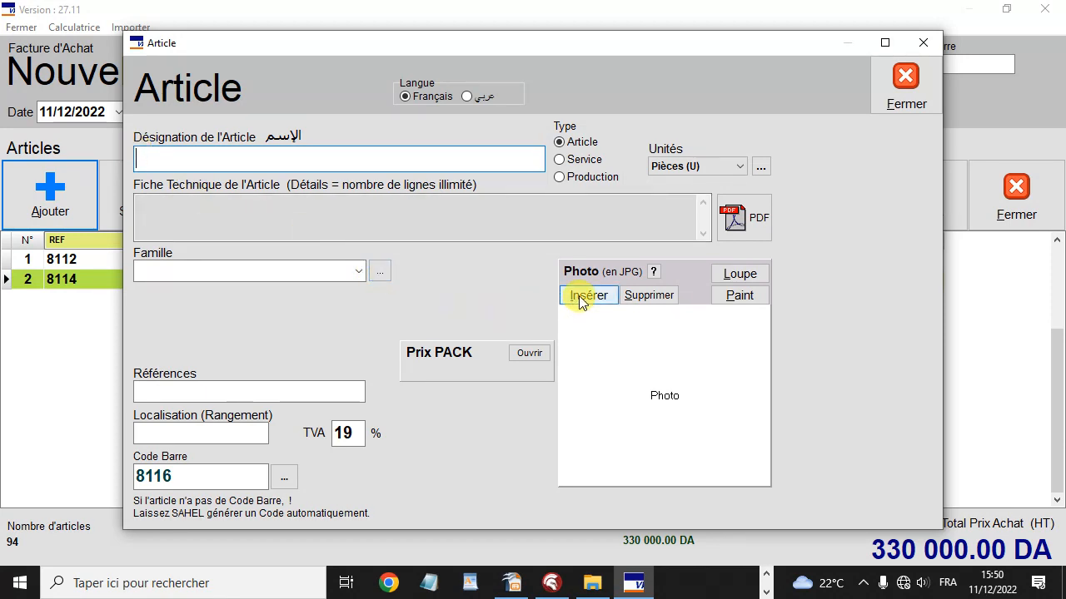
type("Tub")
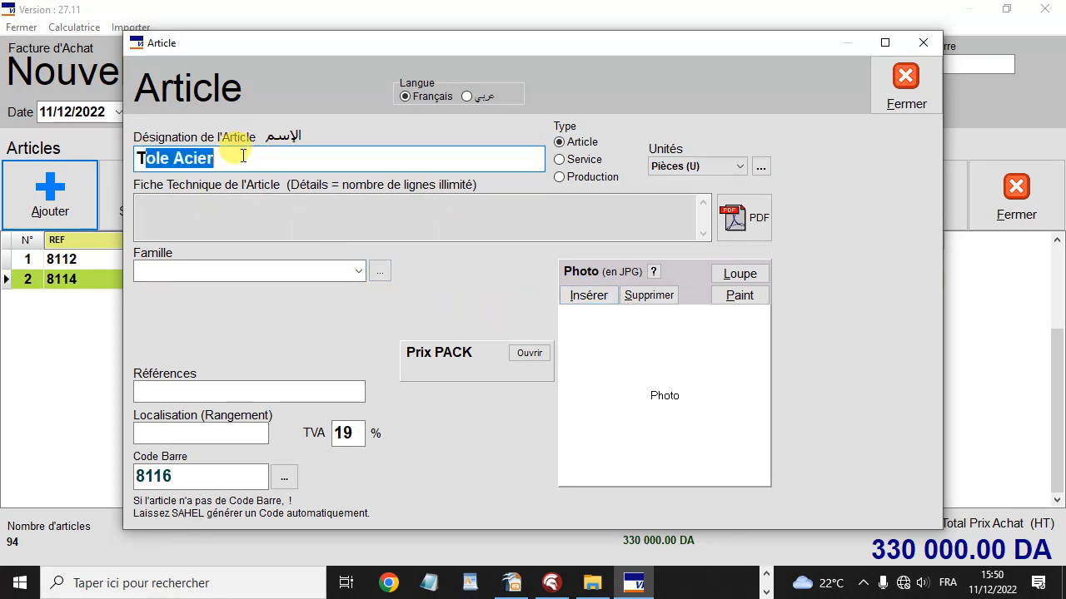
type("e ")
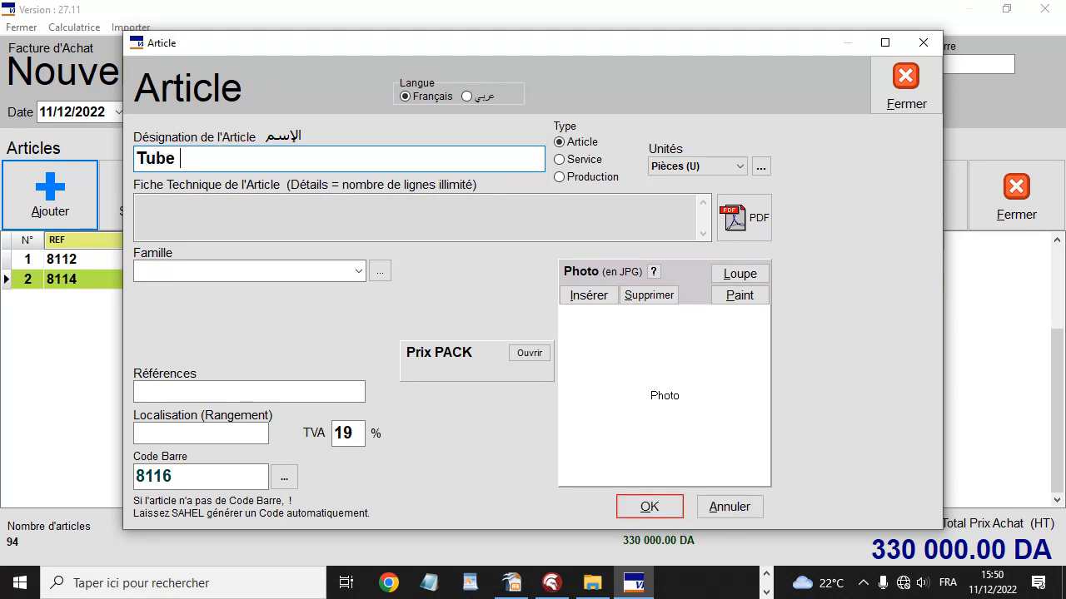
type("Acier")
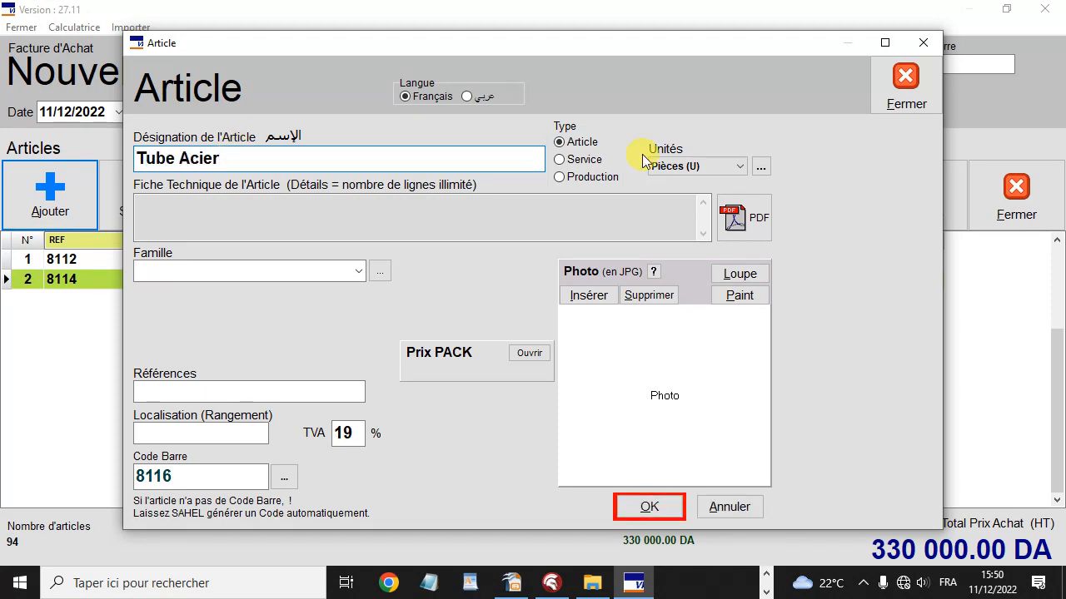
left_click(721, 164)
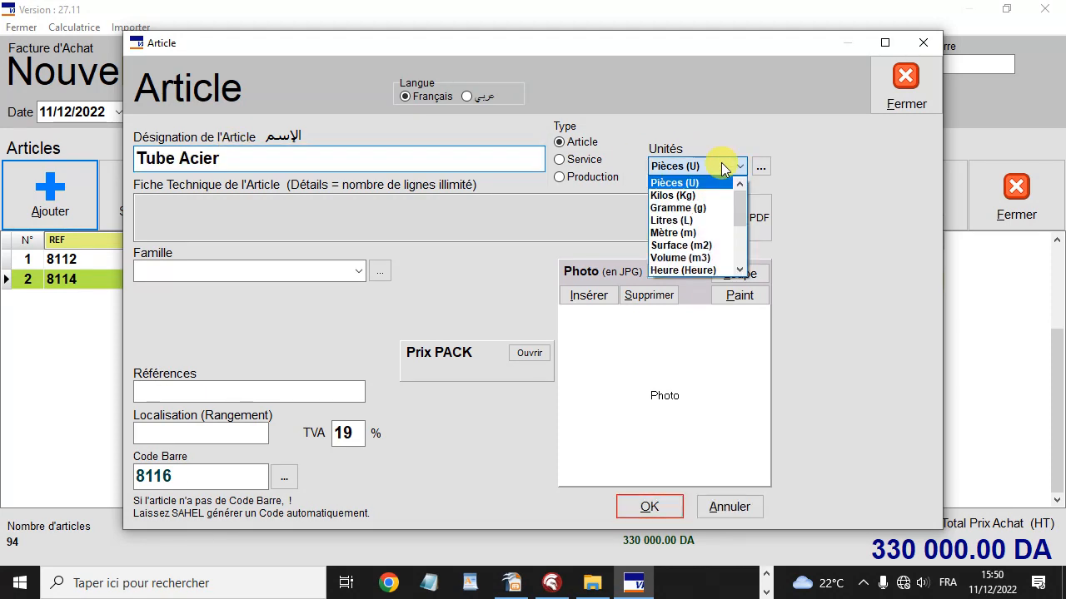
left_click(714, 233)
Insert 4.jpg from the Image_Production folder as the steel tube's photo, check it enlarged and save the article.
left_click(587, 295)
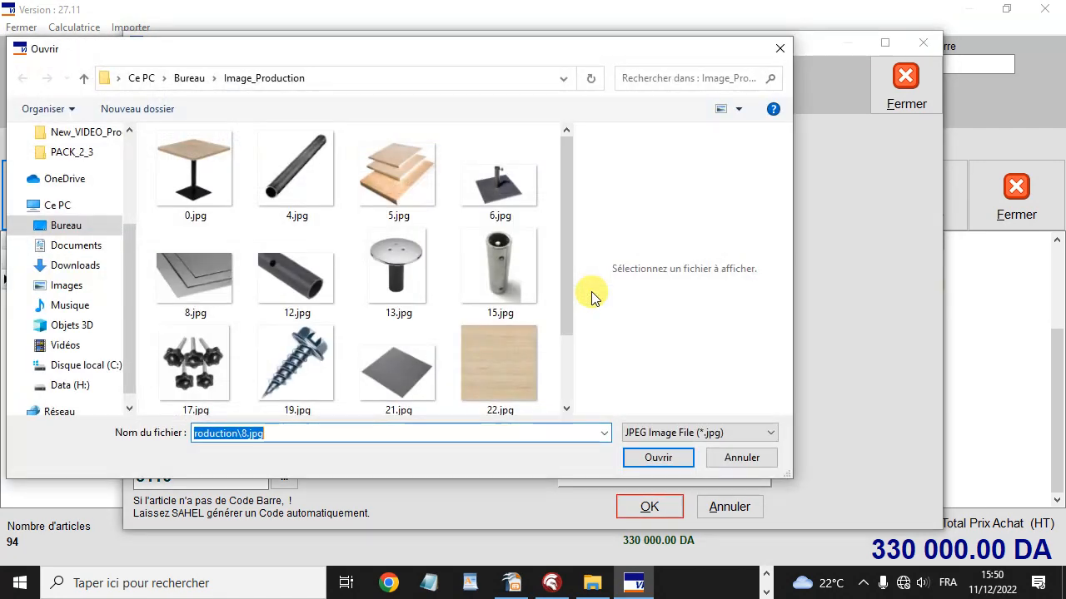
left_click(305, 177)
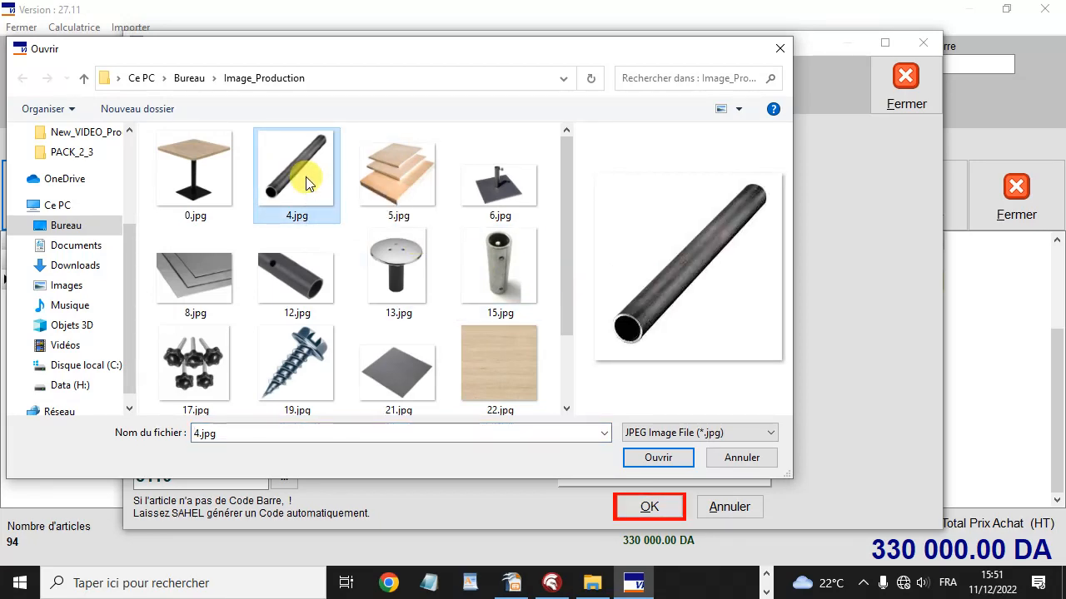
left_click(670, 458)
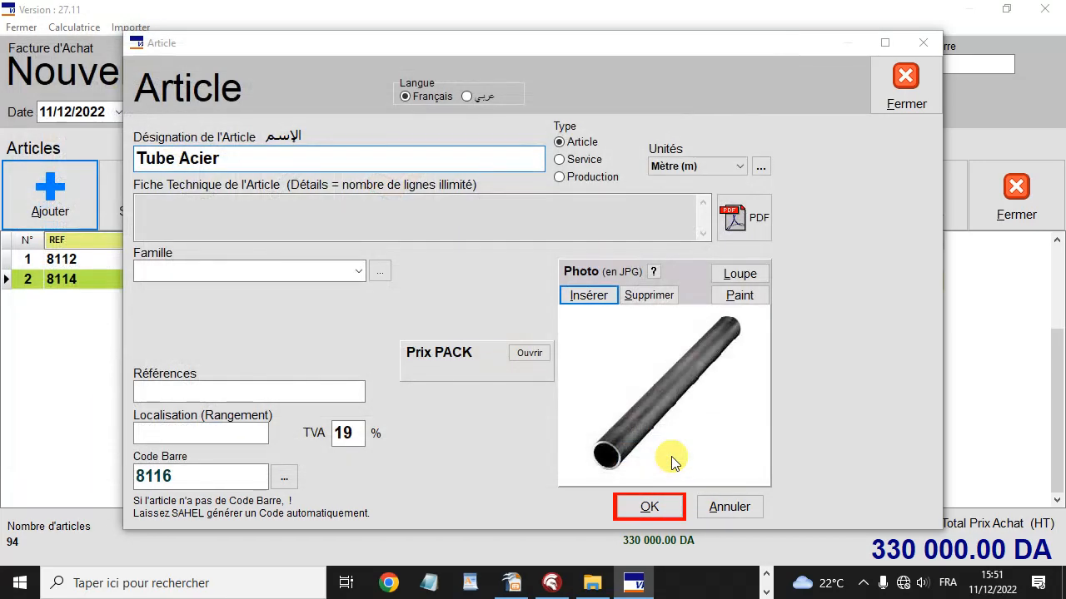
left_click(736, 275)
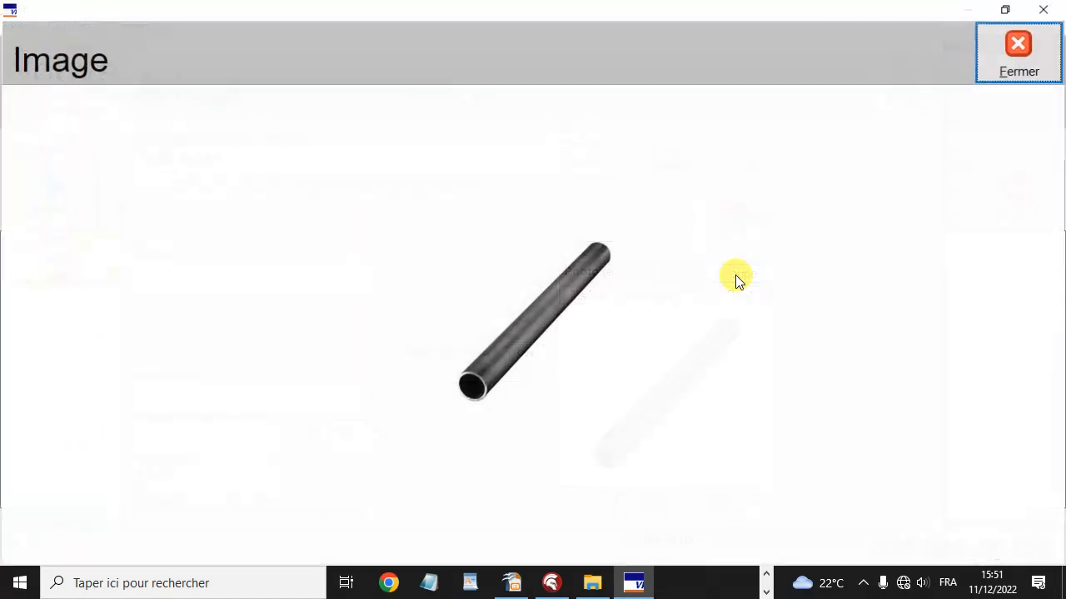
left_click(1031, 54)
left_click(657, 507)
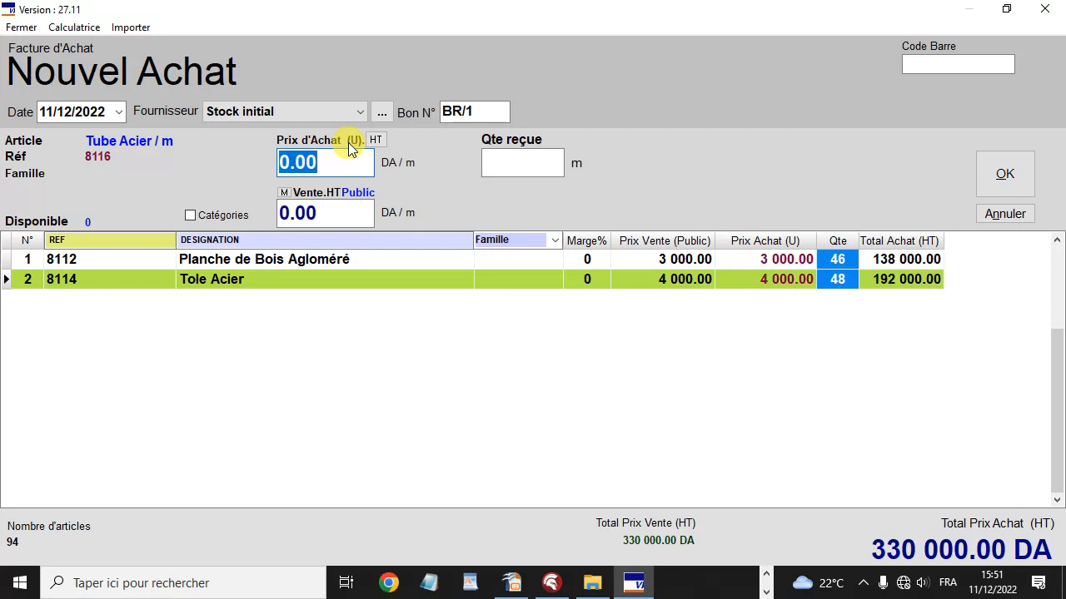
Set the steel tube's purchase and public sale prices to 700 DA per m, and validate a received quantity of 40 m.
type("700")
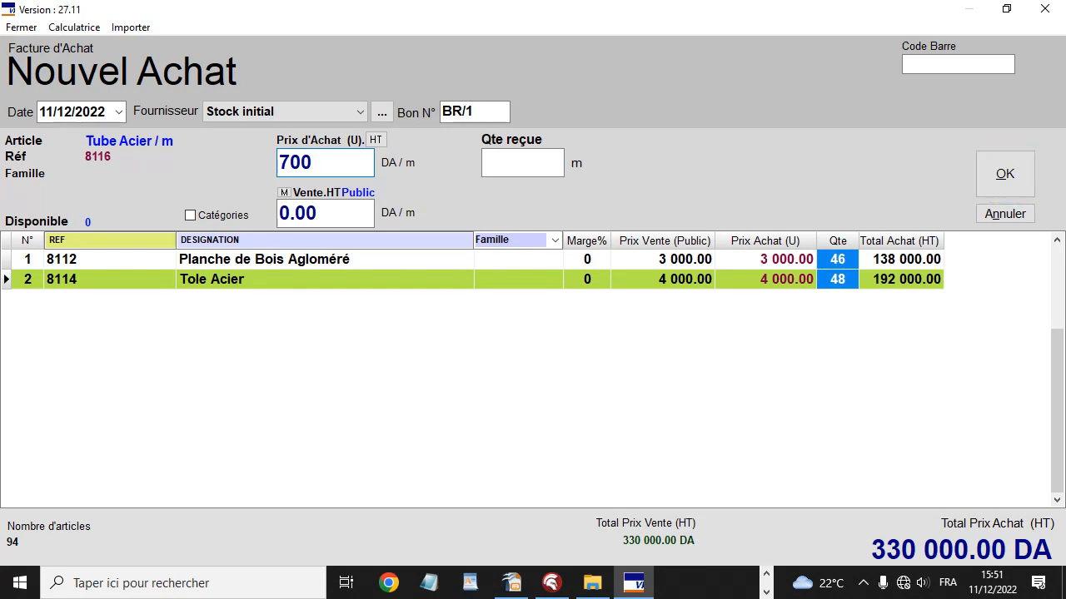
left_click(349, 142)
key("Return")
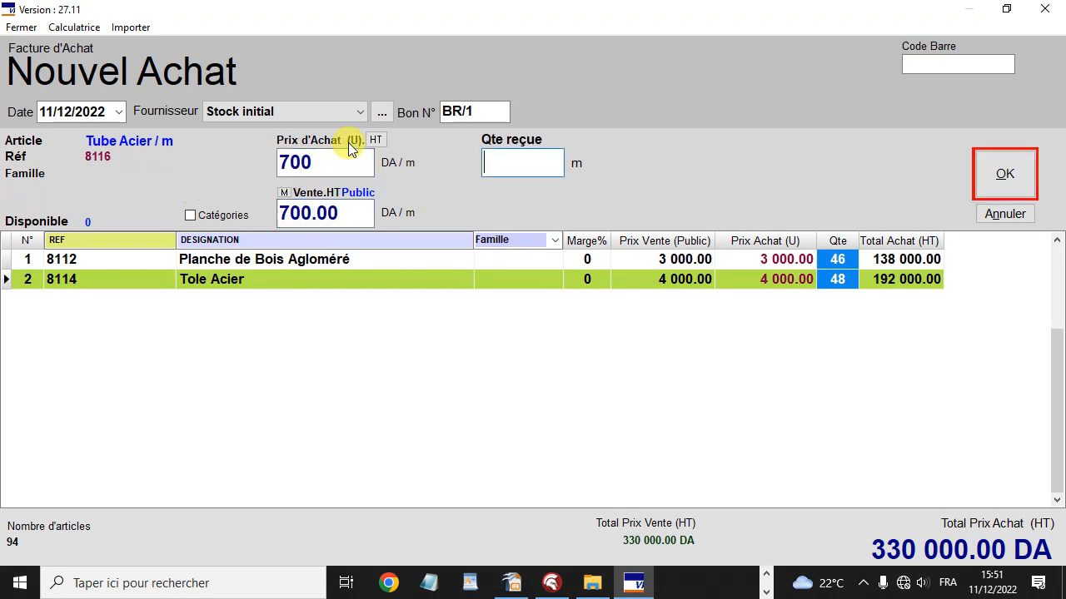
key("Return")
type("40")
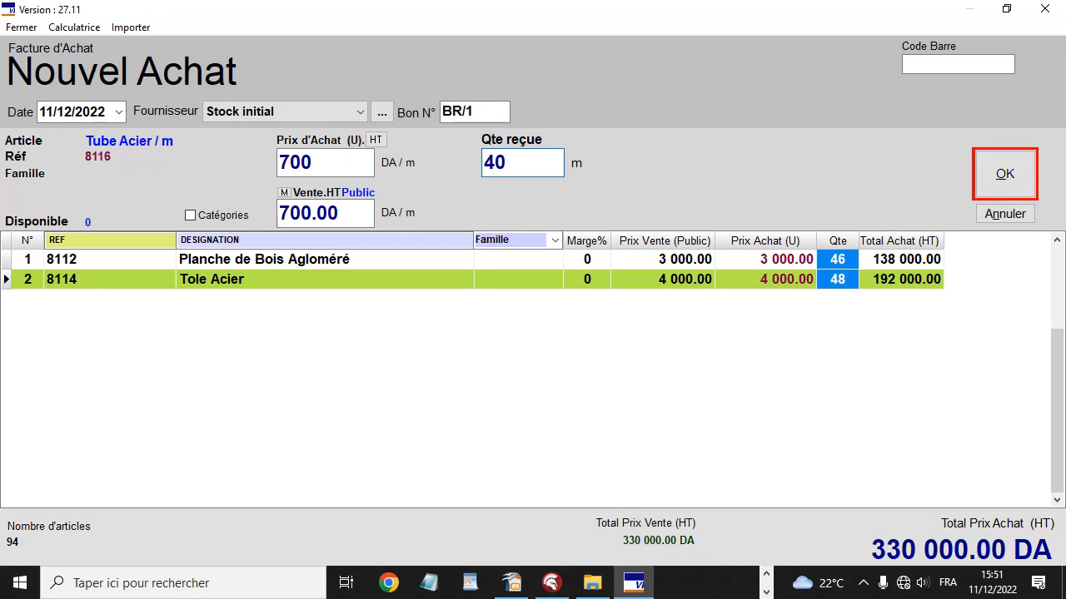
key("Return")
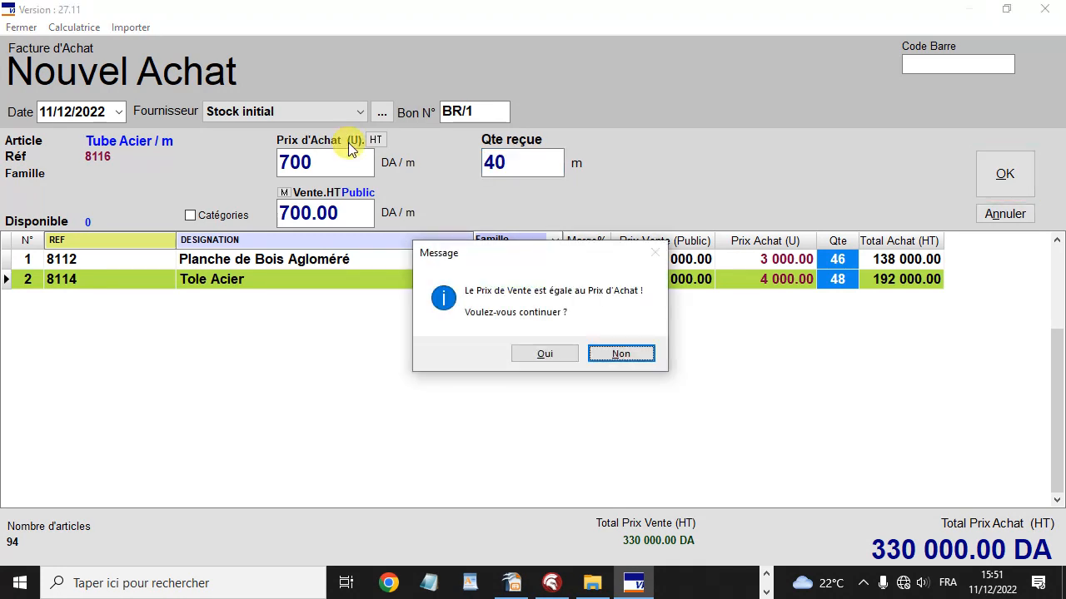
key("Return")
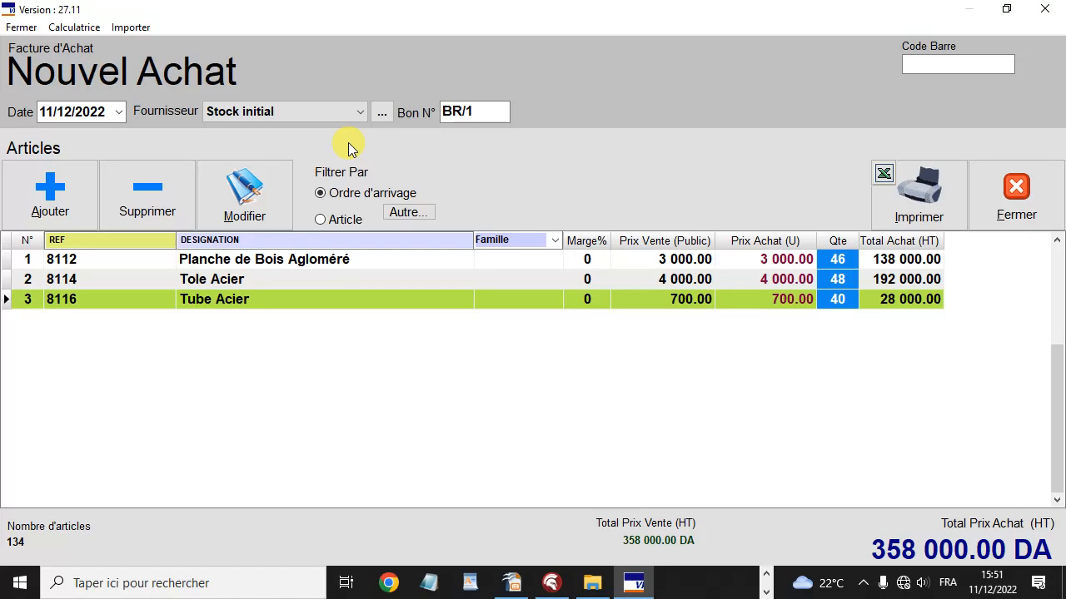
Add a new article named "VIS GM" in Pièces (U) with 17.jpg as its photo, and save it.
left_click(31, 204)
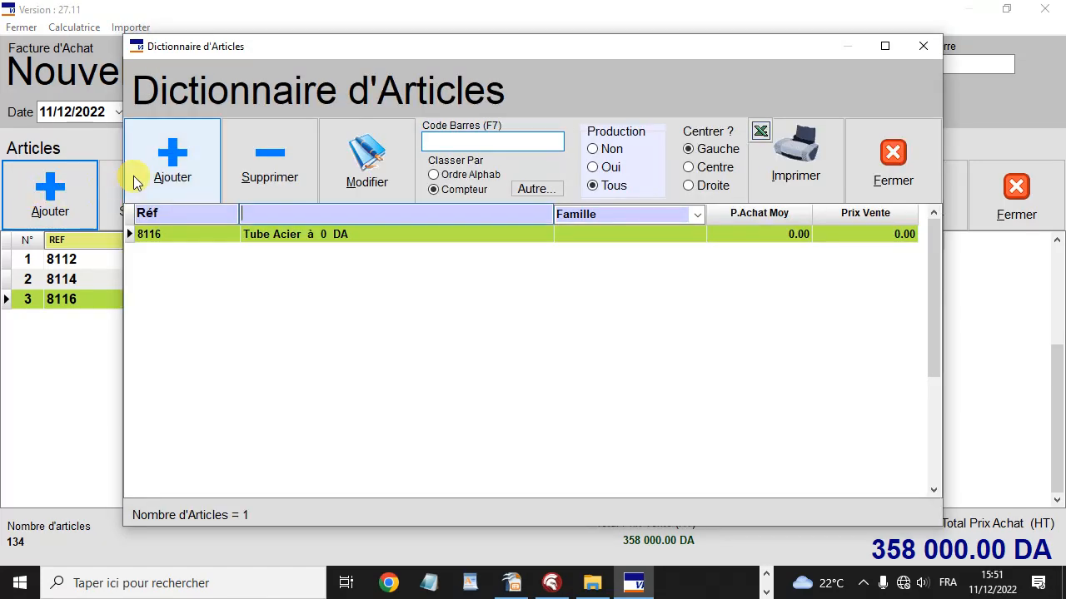
left_click(167, 166)
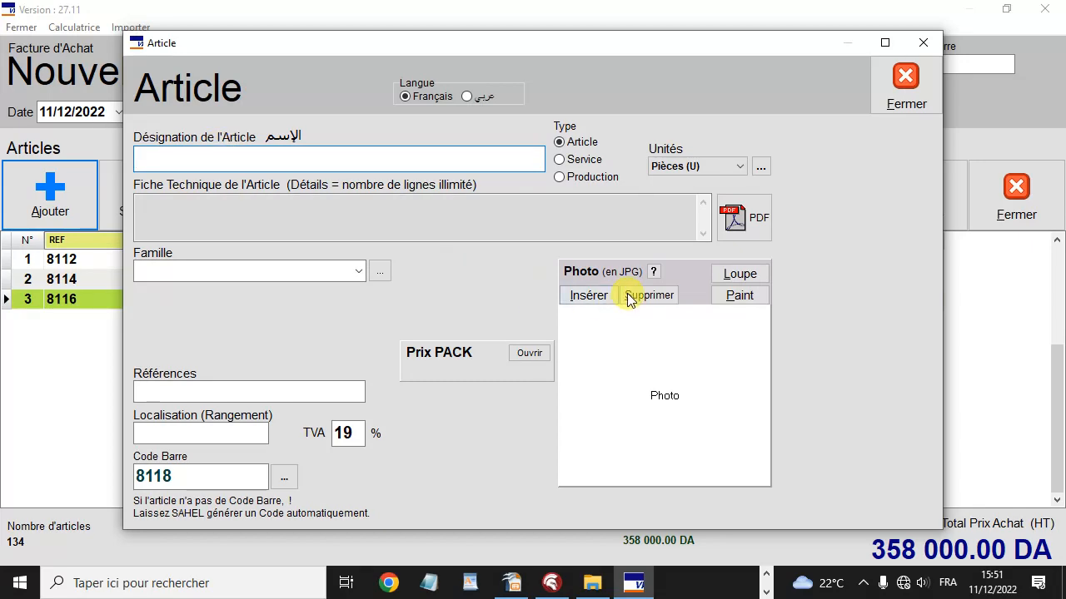
left_click(586, 296)
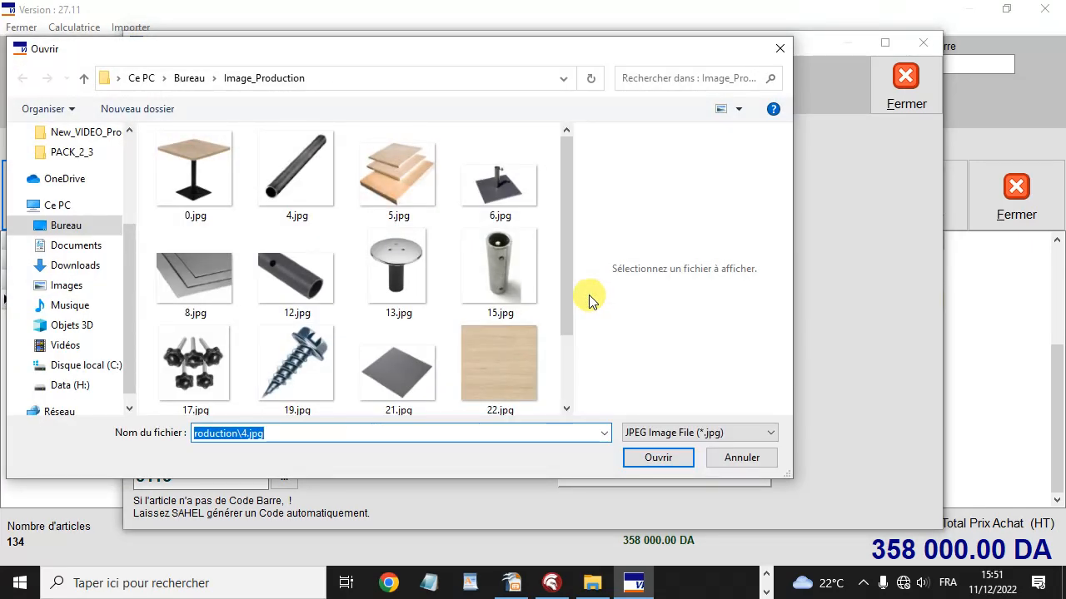
left_click(191, 362)
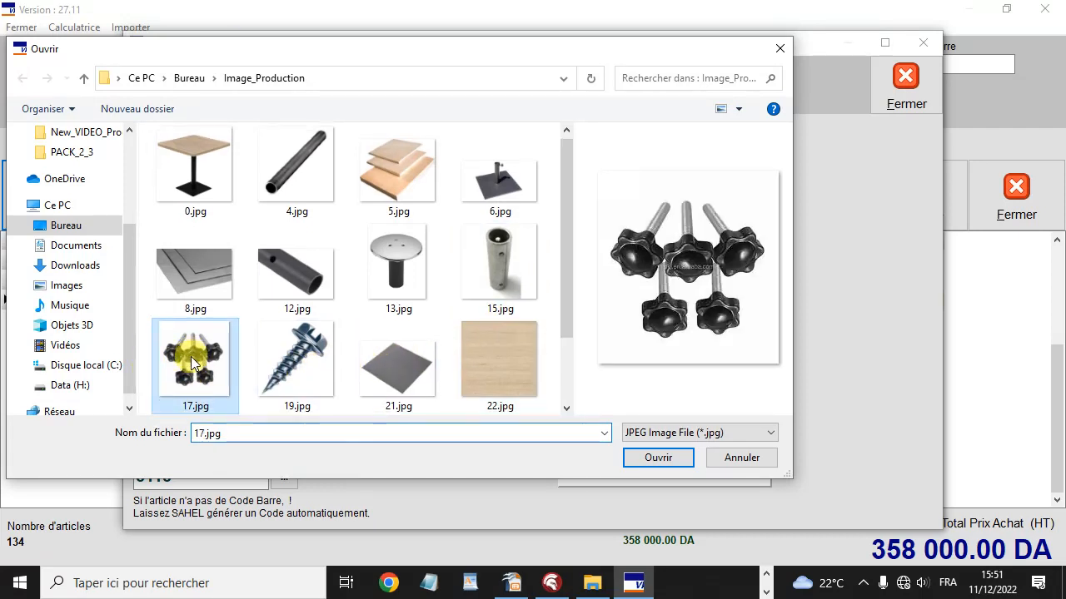
double_click(190, 357)
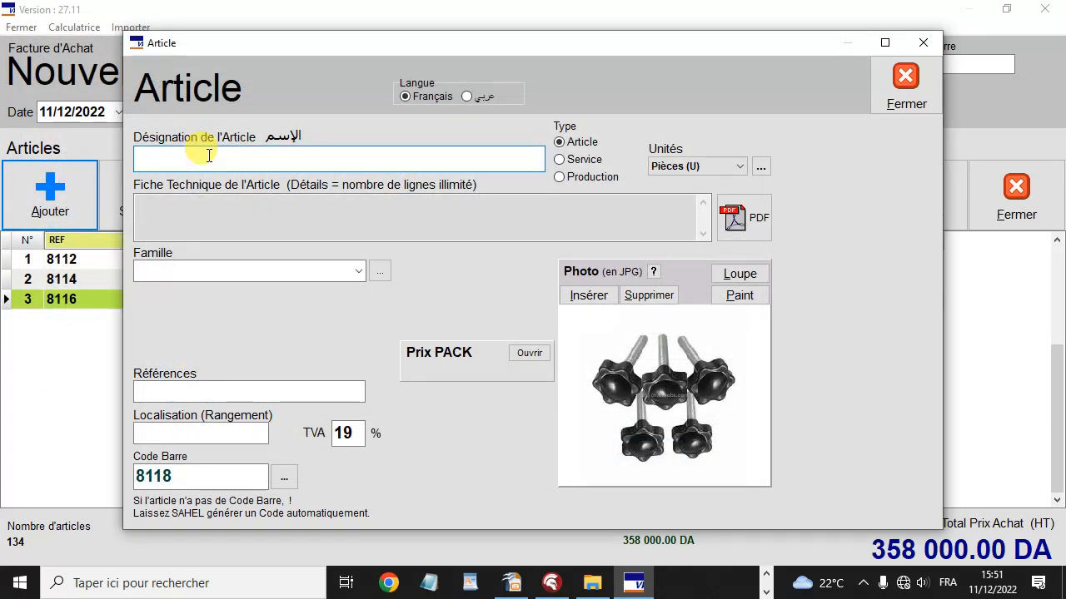
type("VIS")
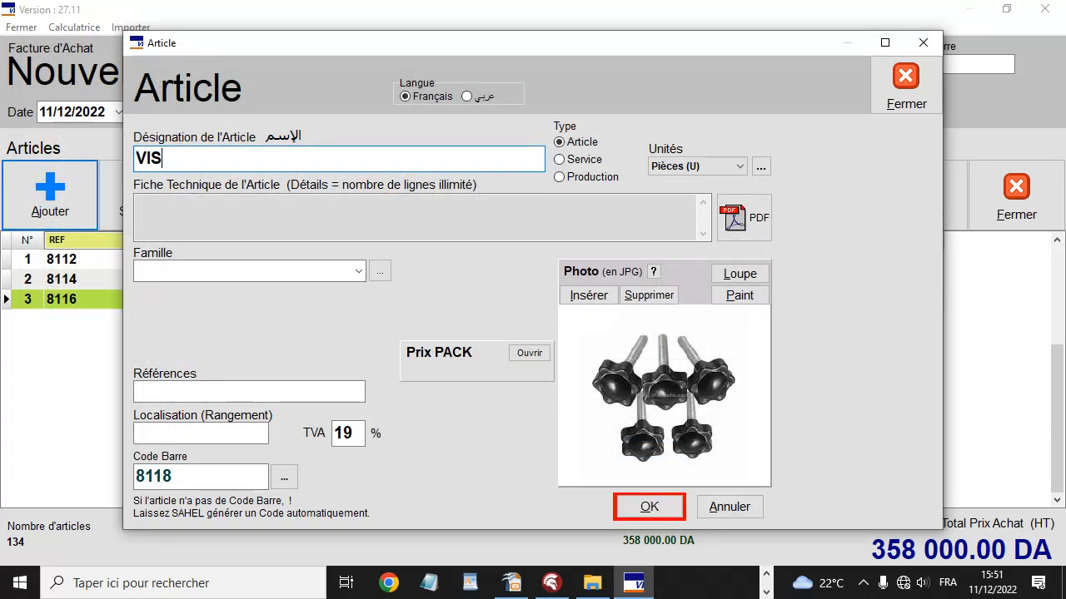
type(" GM")
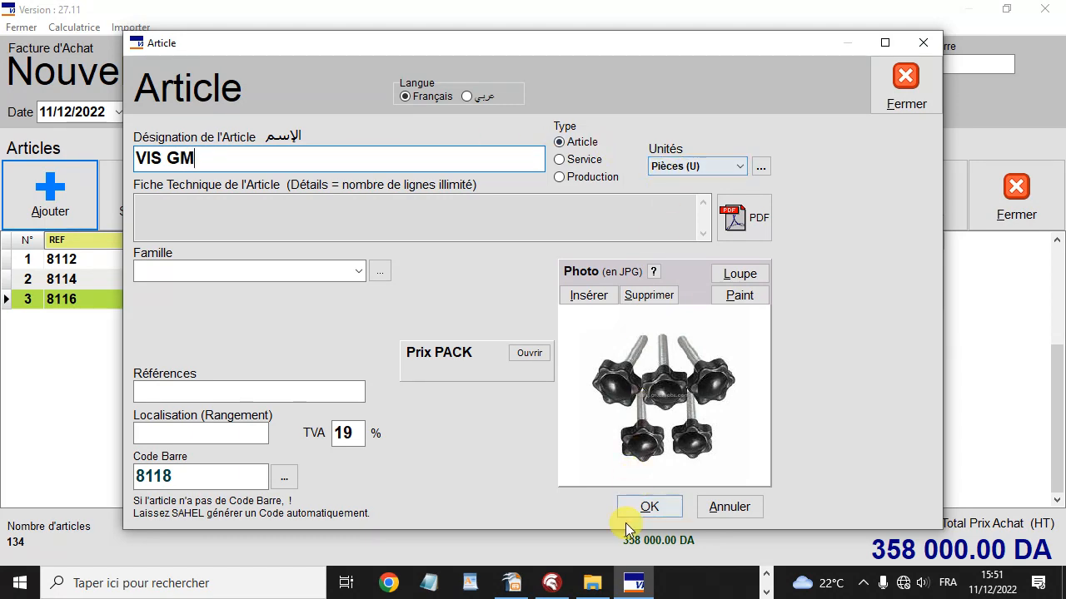
left_click(646, 507)
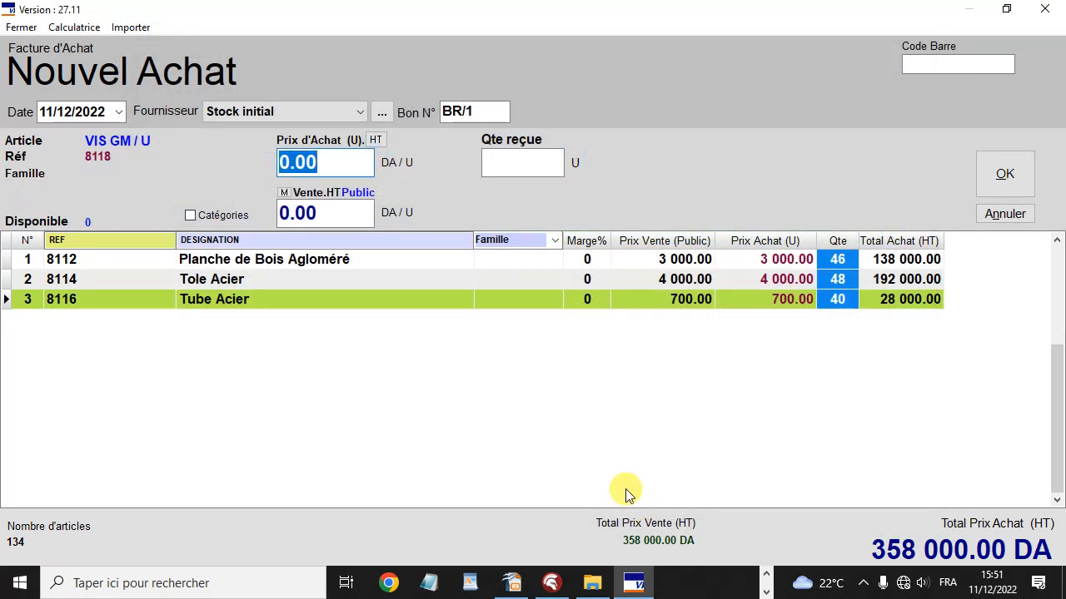
Set the VIS GM screw's purchase and public sale prices to 10 DA per unit, and validate a received quantity of 300.
type("10")
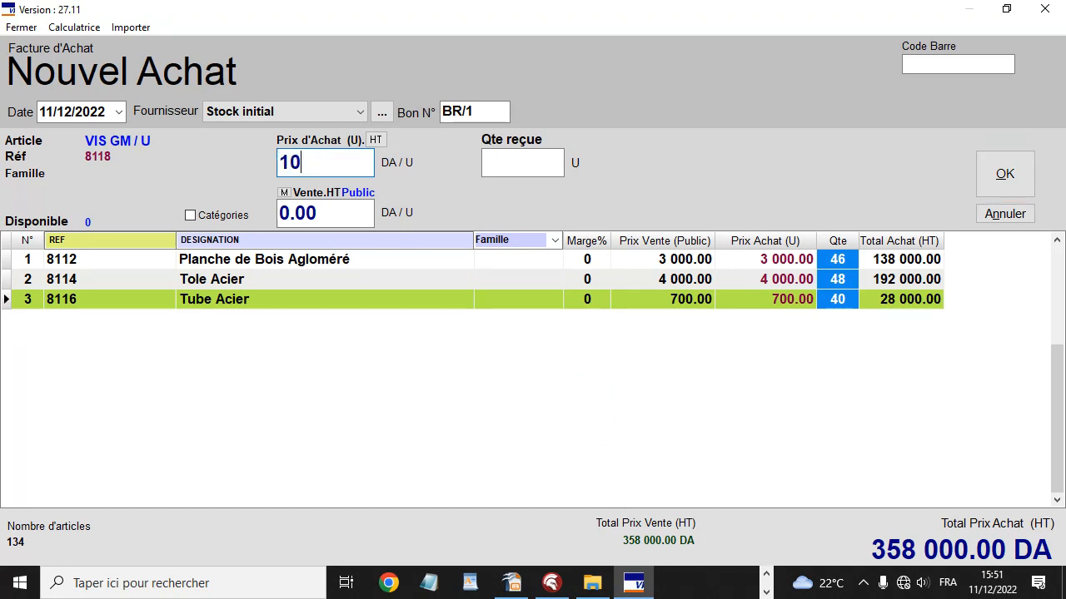
key("Return")
key("Return")
key("Return")
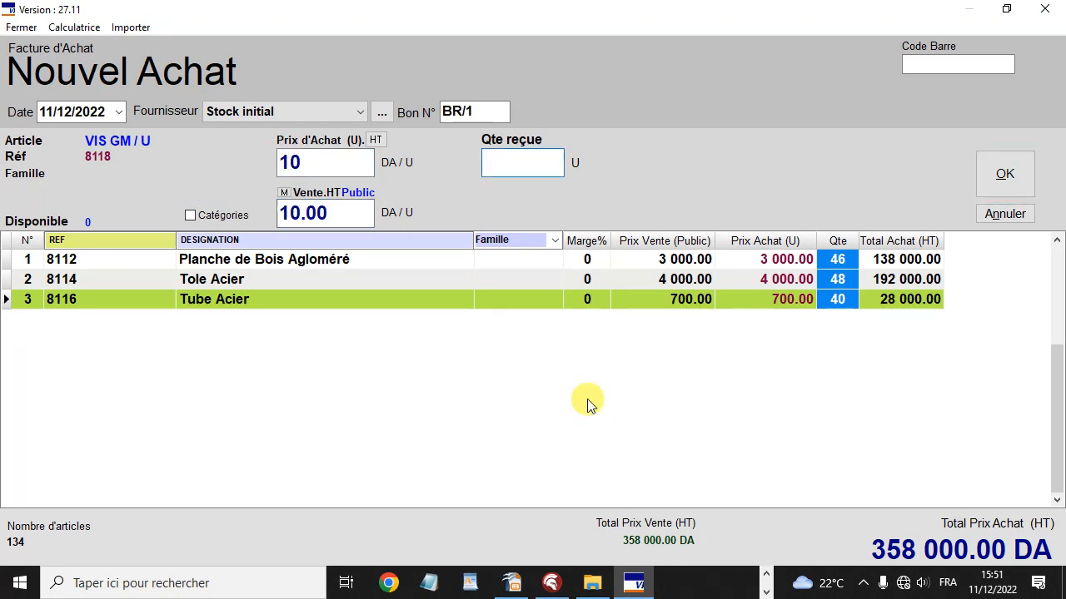
type("300")
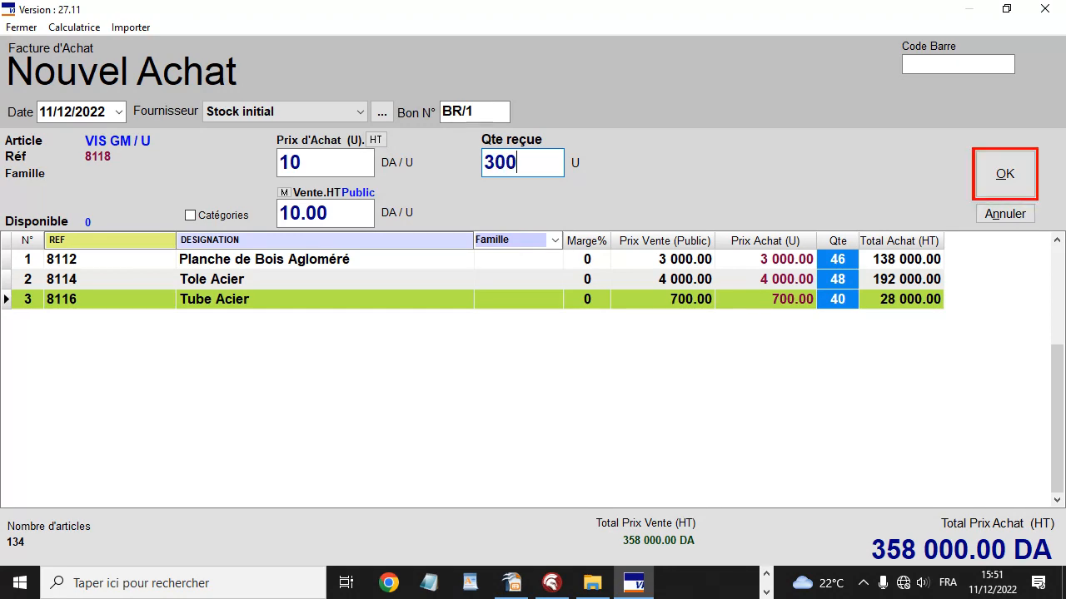
key("Return")
key("Return")
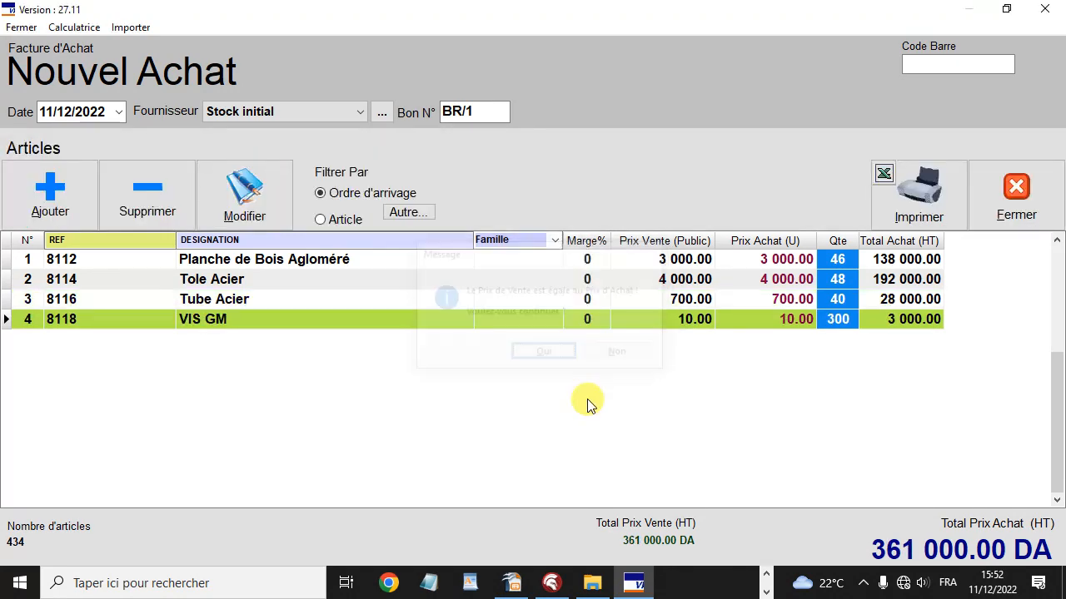
Add a new article named "VIS PM" in Pièces (U) with 19.jpg as its photo, and save it.
left_click(40, 215)
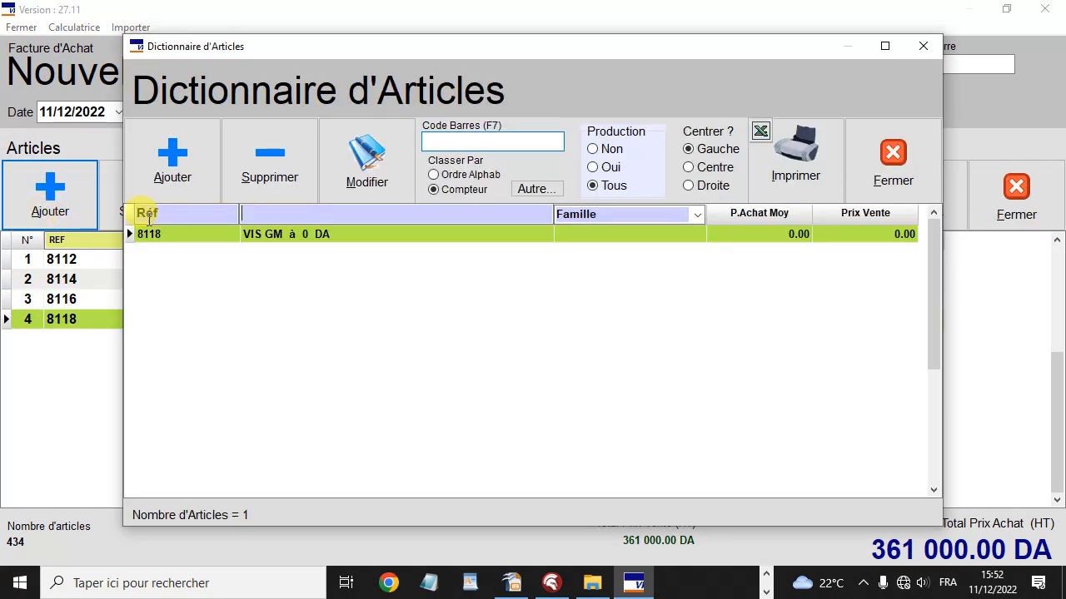
left_click(156, 158)
type("VIS")
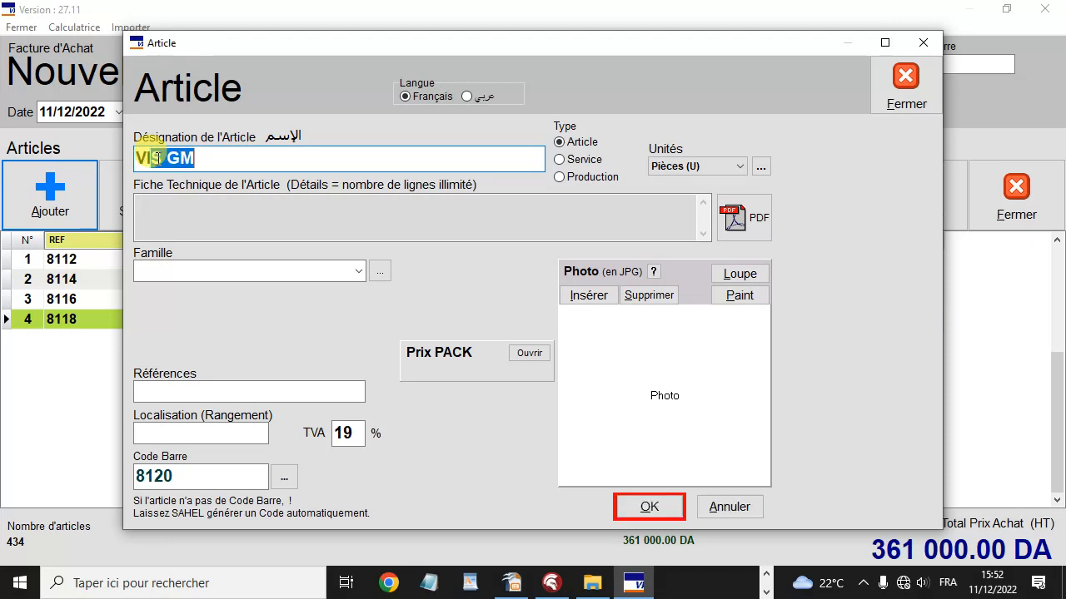
type(" PM")
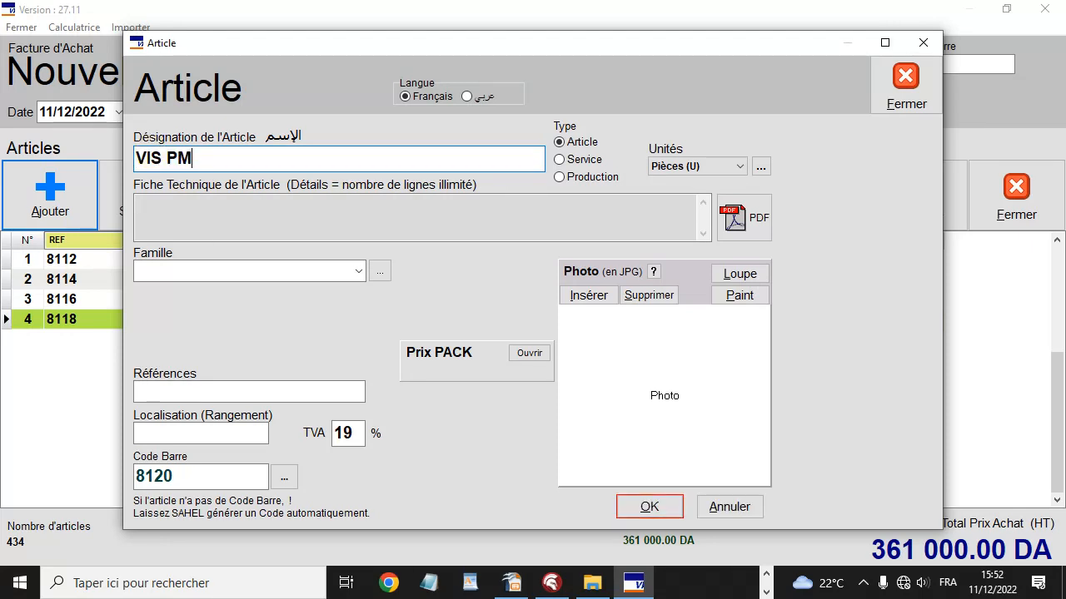
left_click(593, 295)
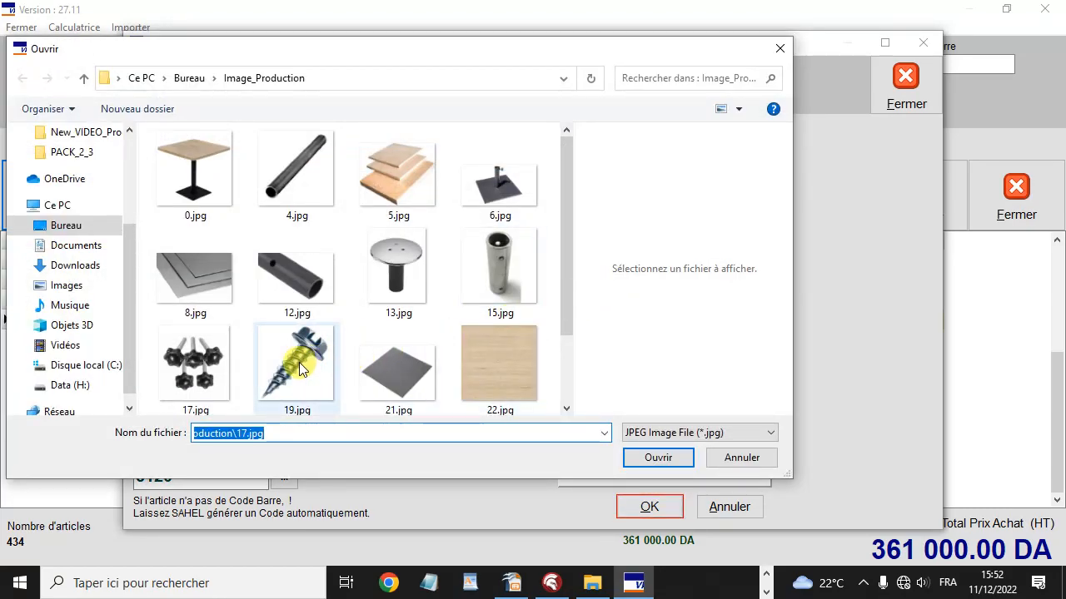
double_click(299, 362)
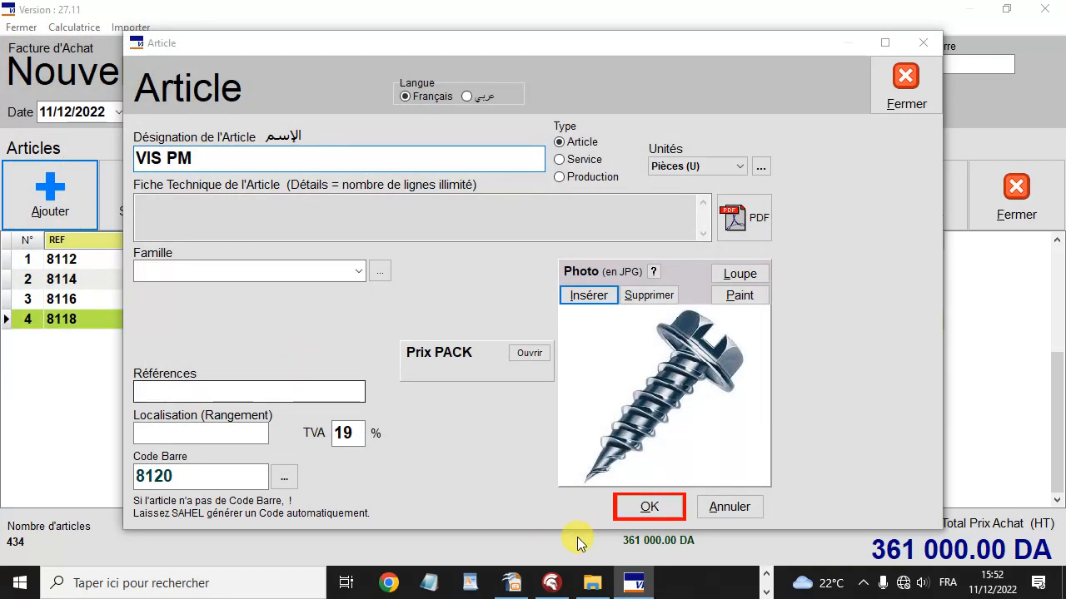
left_click(653, 508)
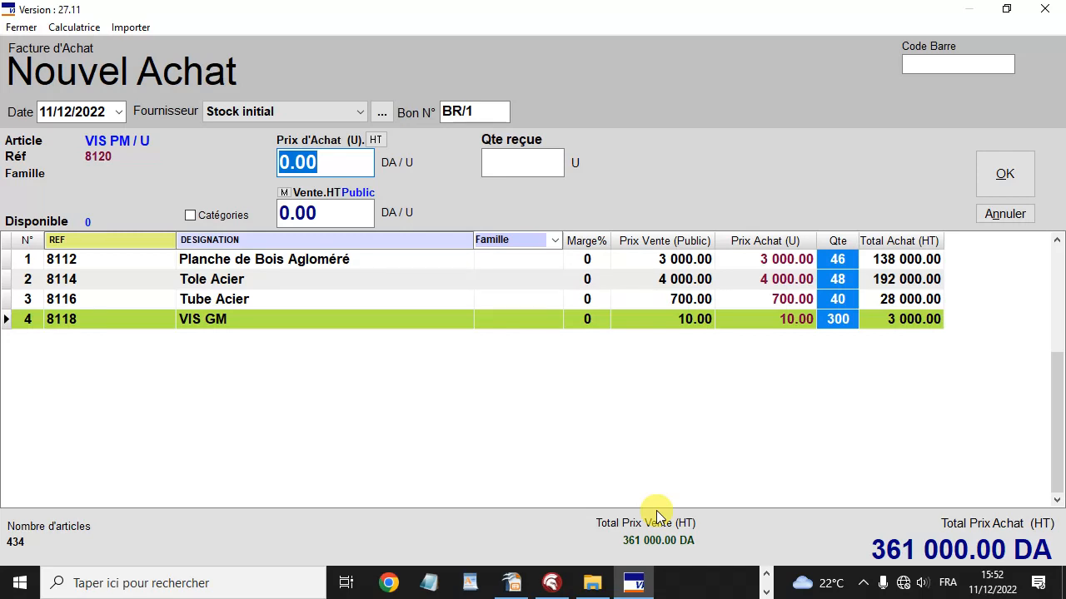
Set the VIS PM screw's purchase and public sale prices to 5 DA per unit, and validate a received quantity of 500.
type("5")
key("Return")
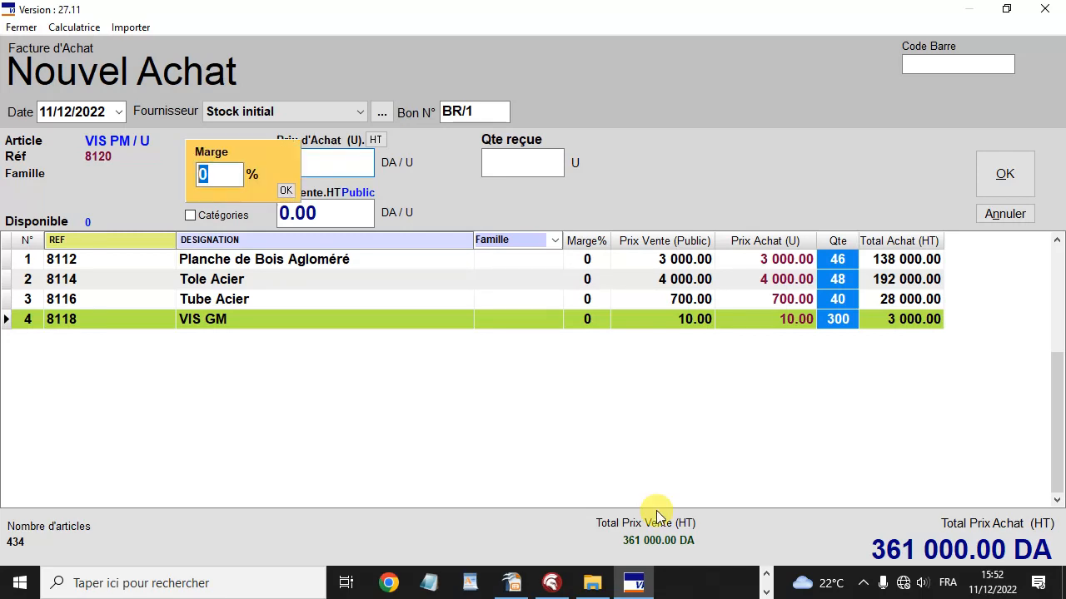
key("Return")
key("Return")
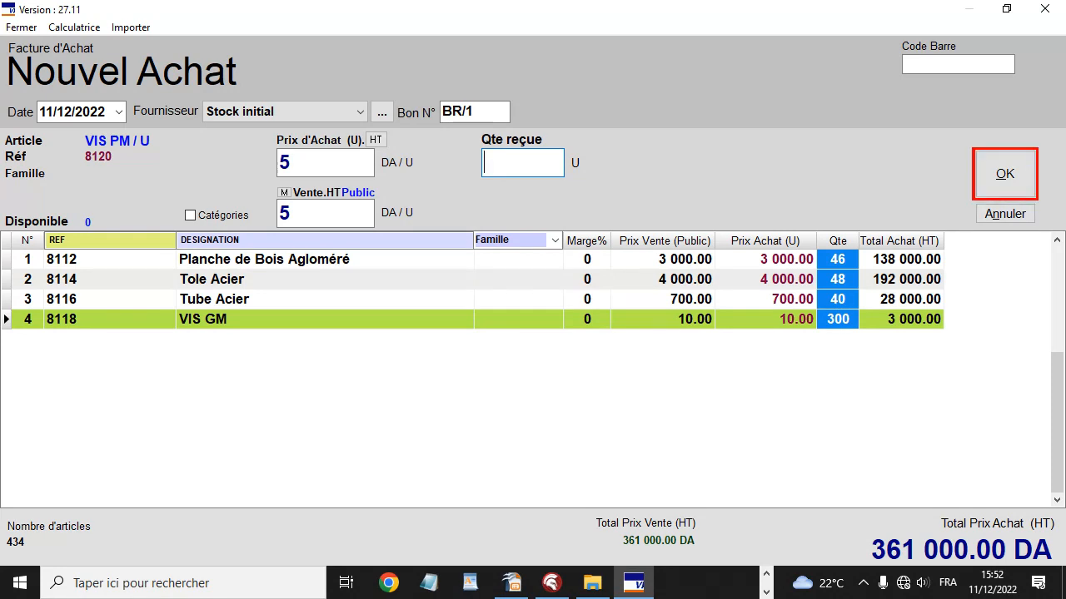
type("500")
key("Return")
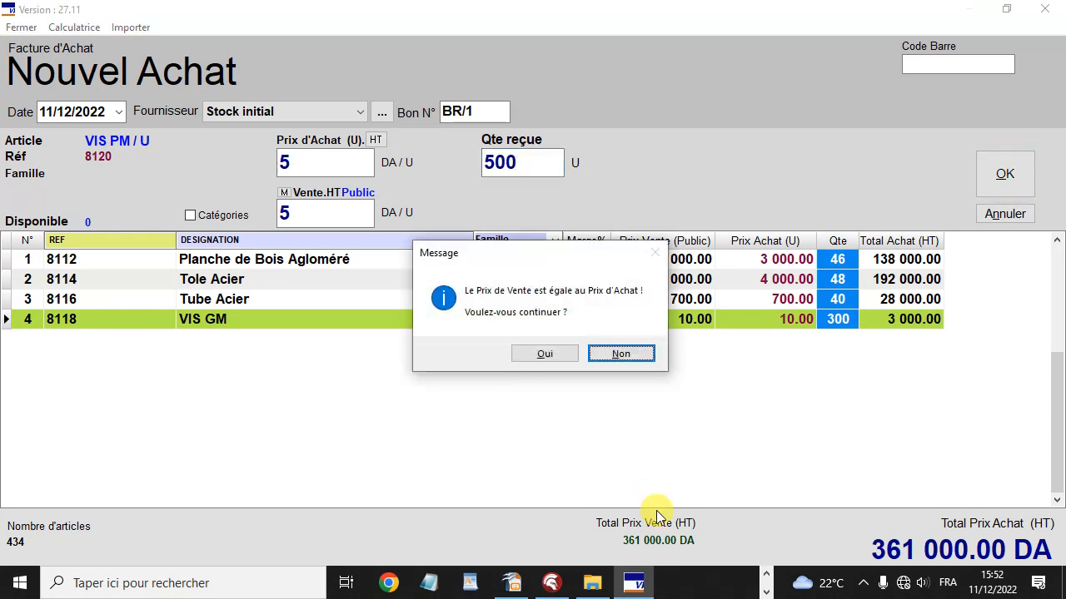
key("Return")
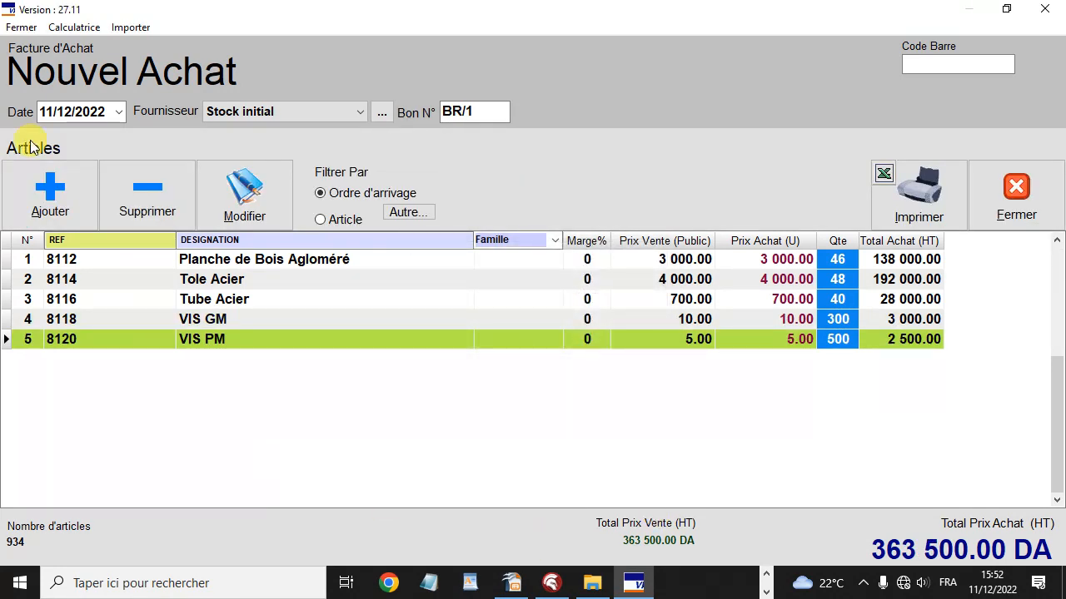
Add a new article named "Embou" in Pièces (U) with 15.jpg as its photo, and save it.
left_click(48, 200)
left_click(160, 164)
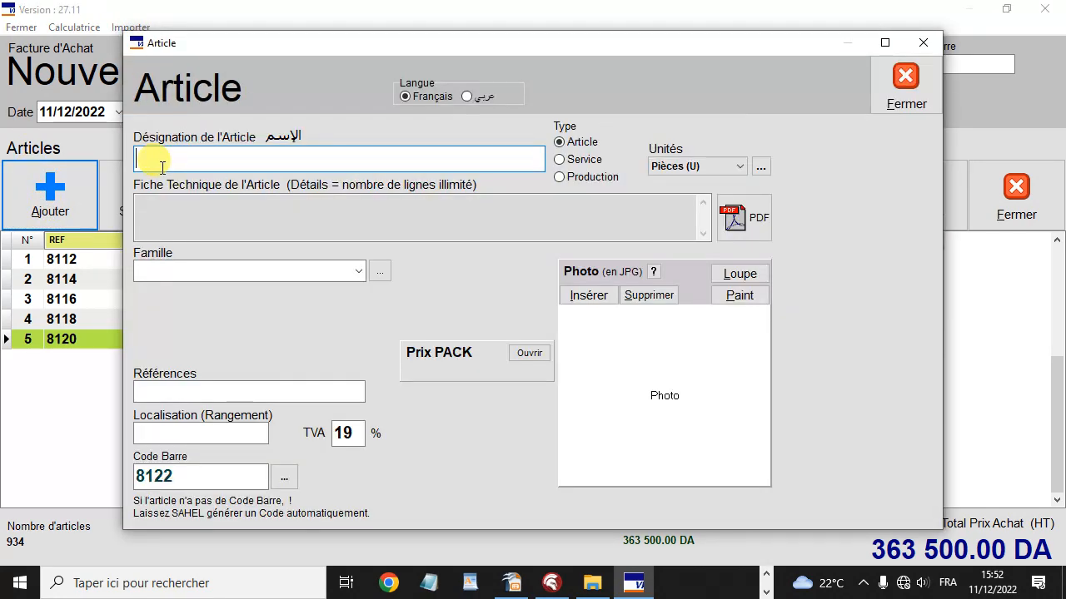
left_click(585, 296)
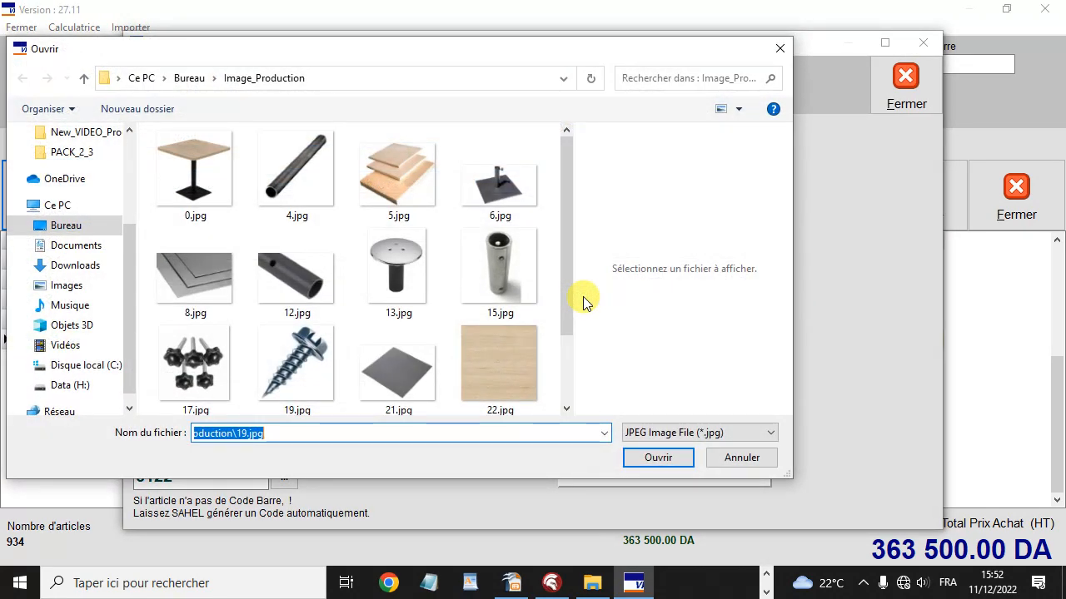
double_click(499, 268)
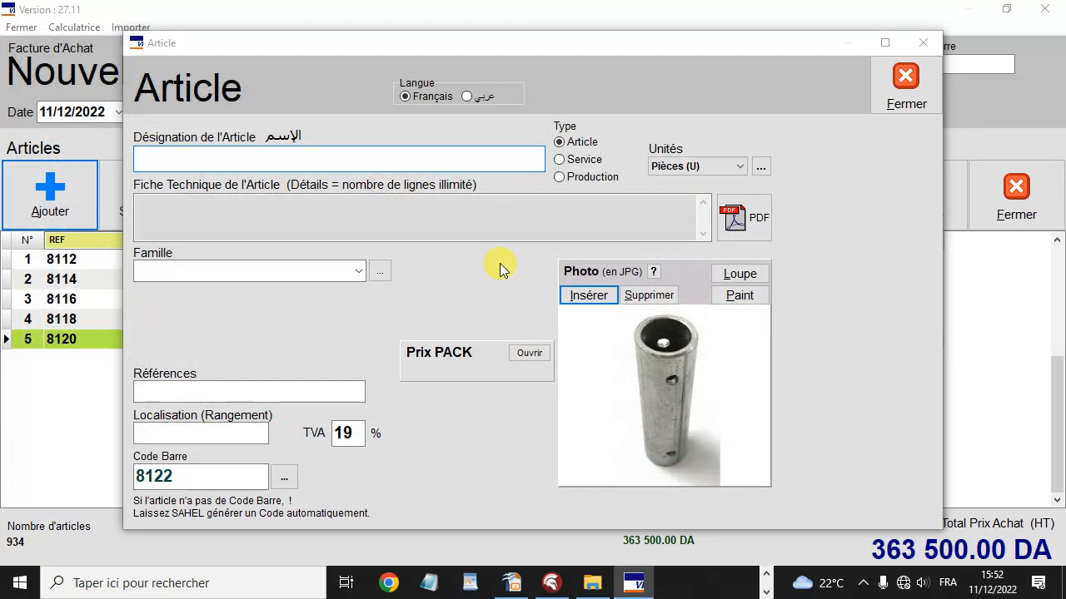
left_click(377, 158)
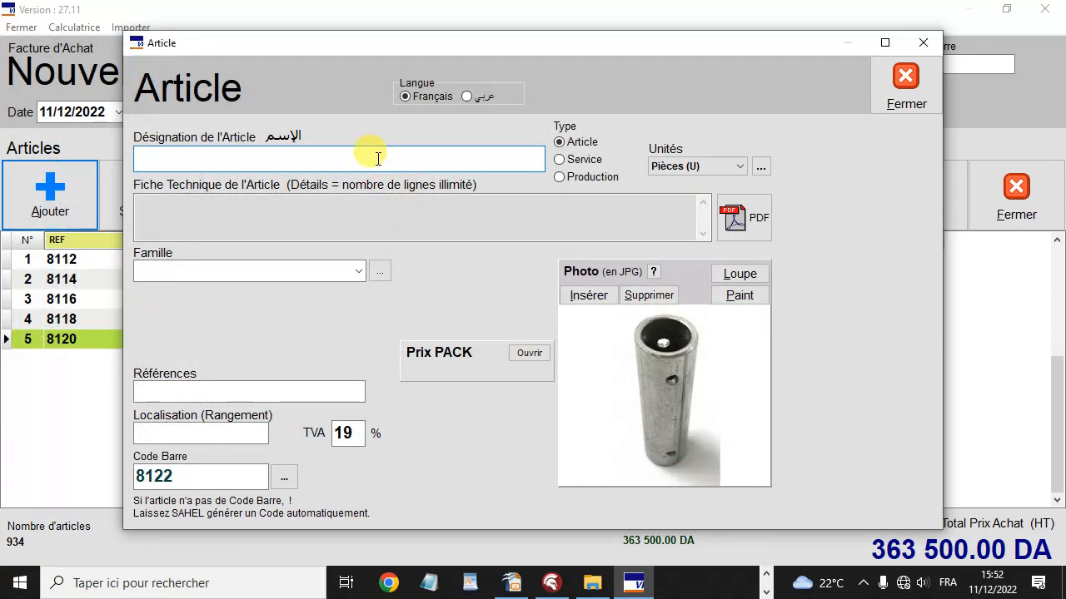
type("Embou")
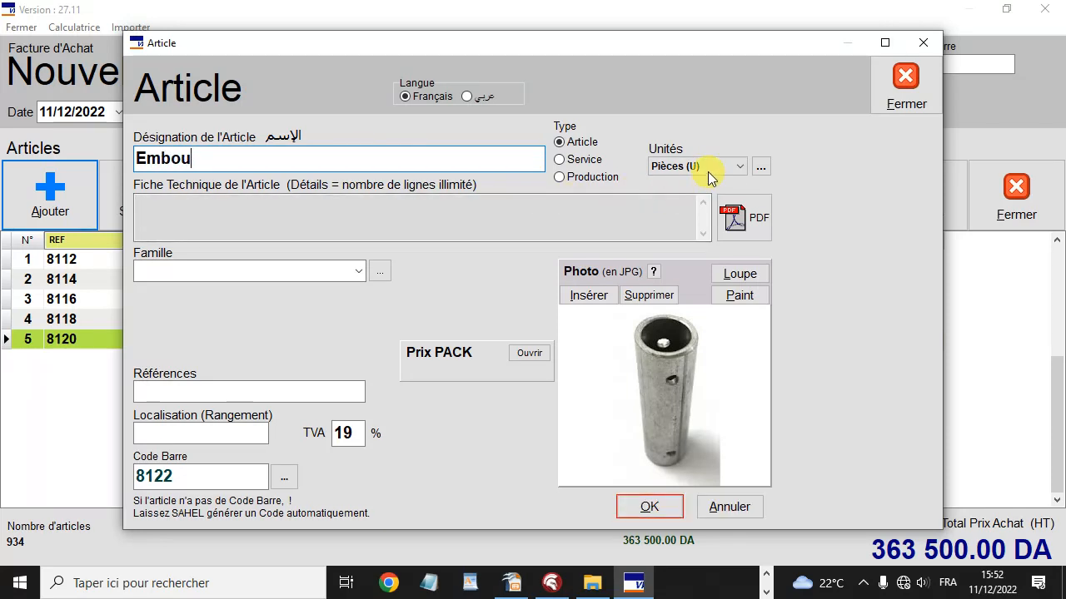
left_click(650, 508)
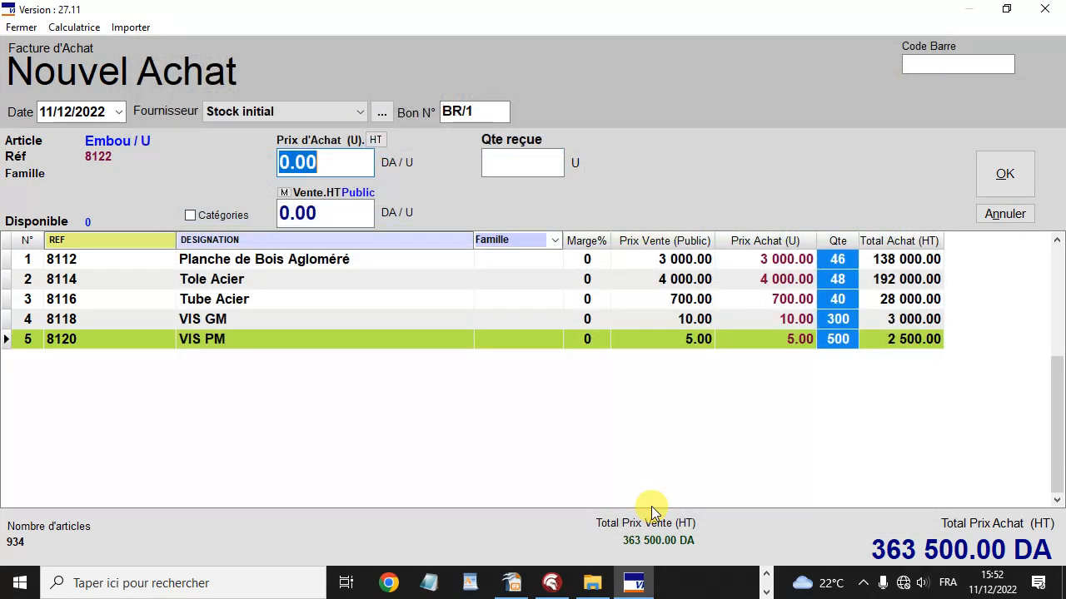
Set the Embou article's purchase and public sale prices to 20 DA per unit, and validate a received quantity of 500.
type("20")
key("Return")
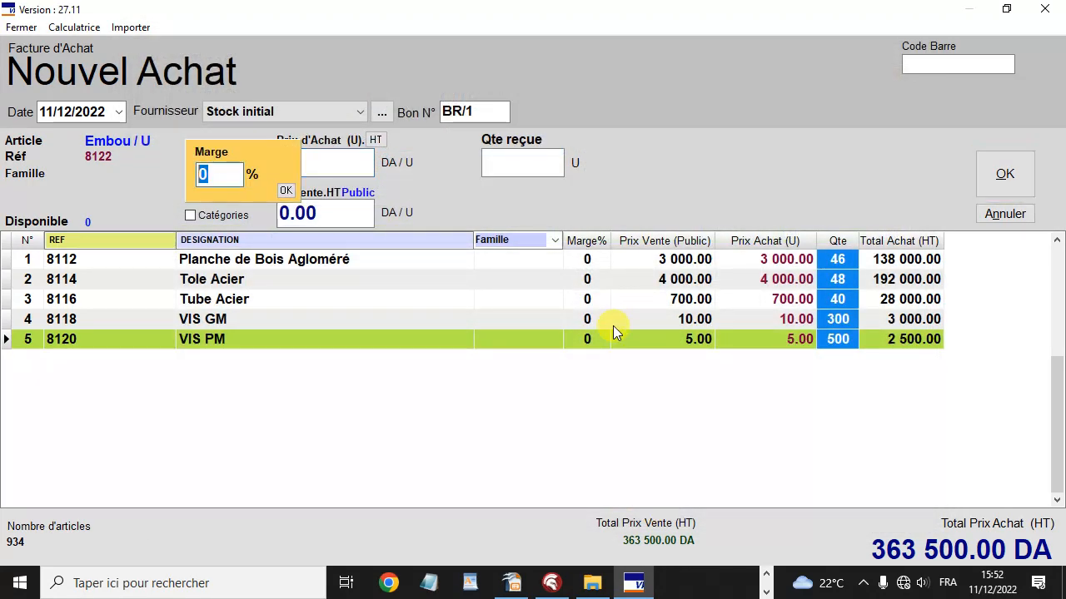
key("Return")
key("Return")
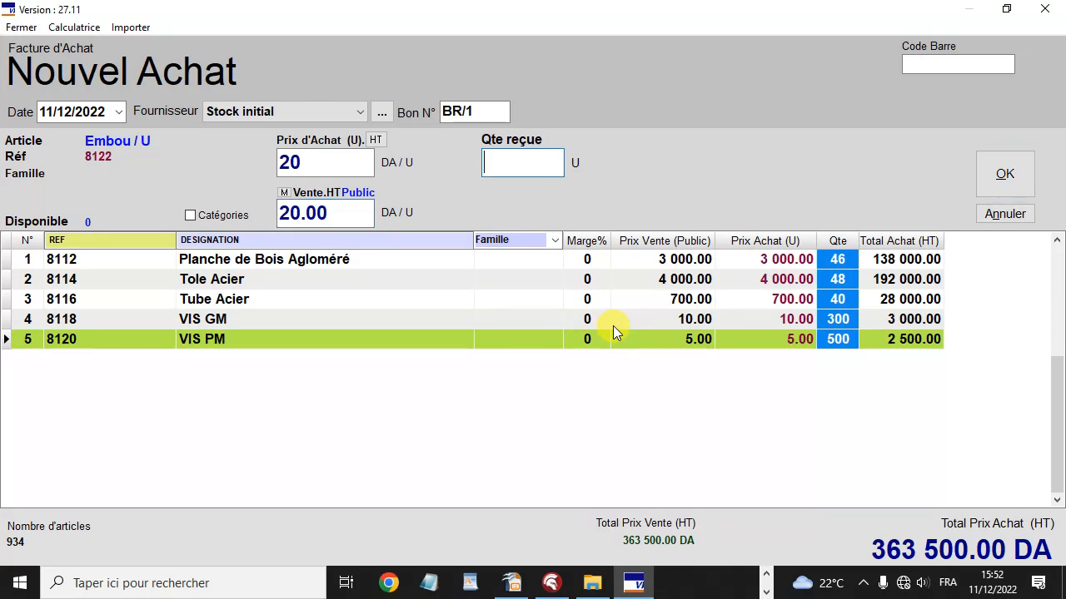
type("500")
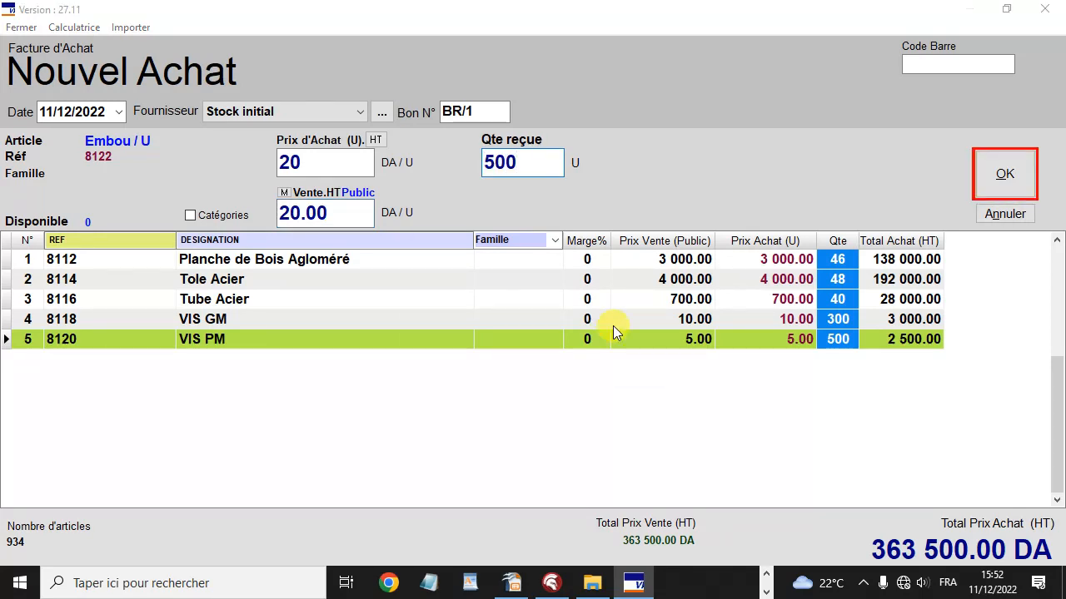
key("Return")
left_click(535, 353)
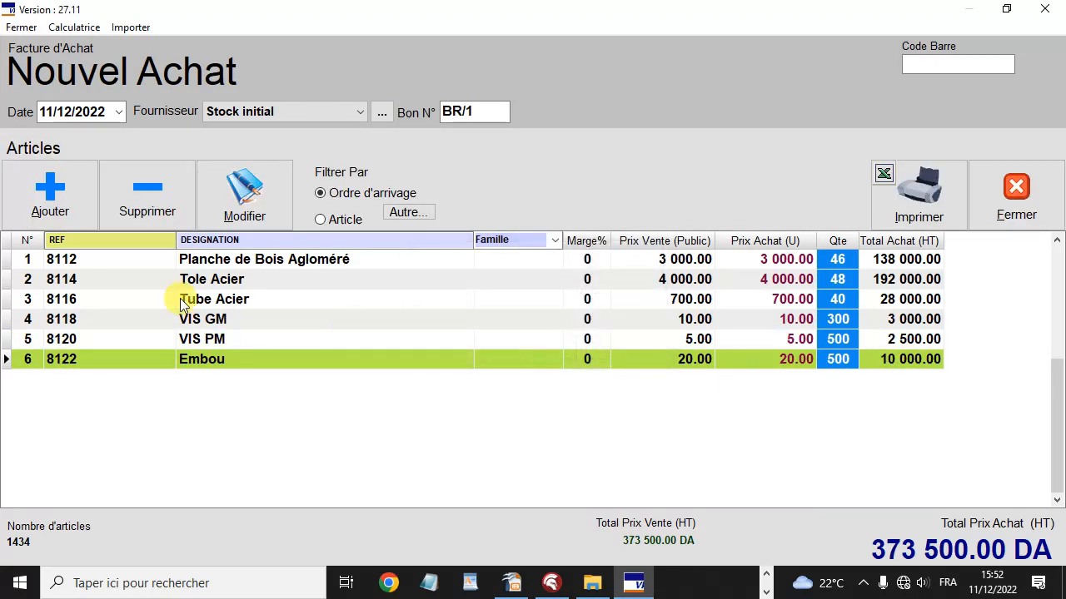
Add a new article named "Fixation" in Pièces (U) with 13.jpg as its photo, and save it.
left_click(59, 197)
left_click(170, 166)
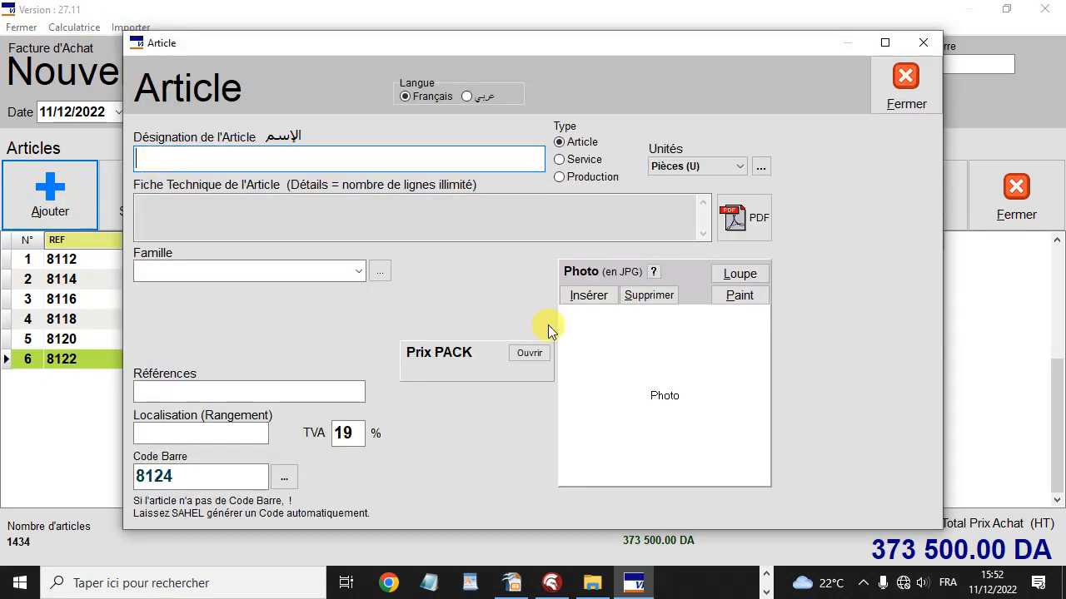
left_click(577, 300)
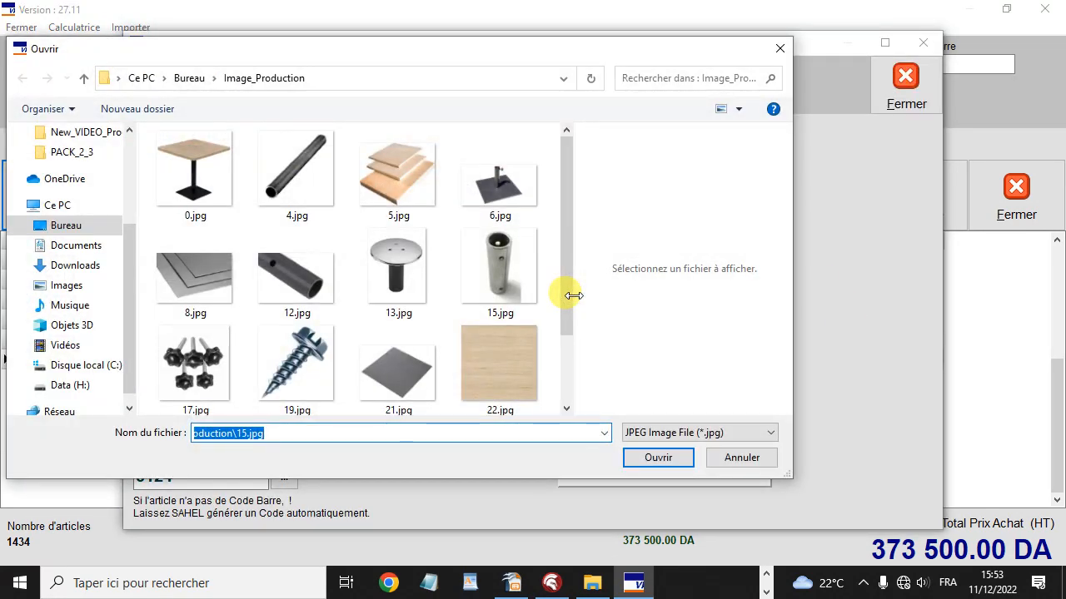
left_click(379, 286)
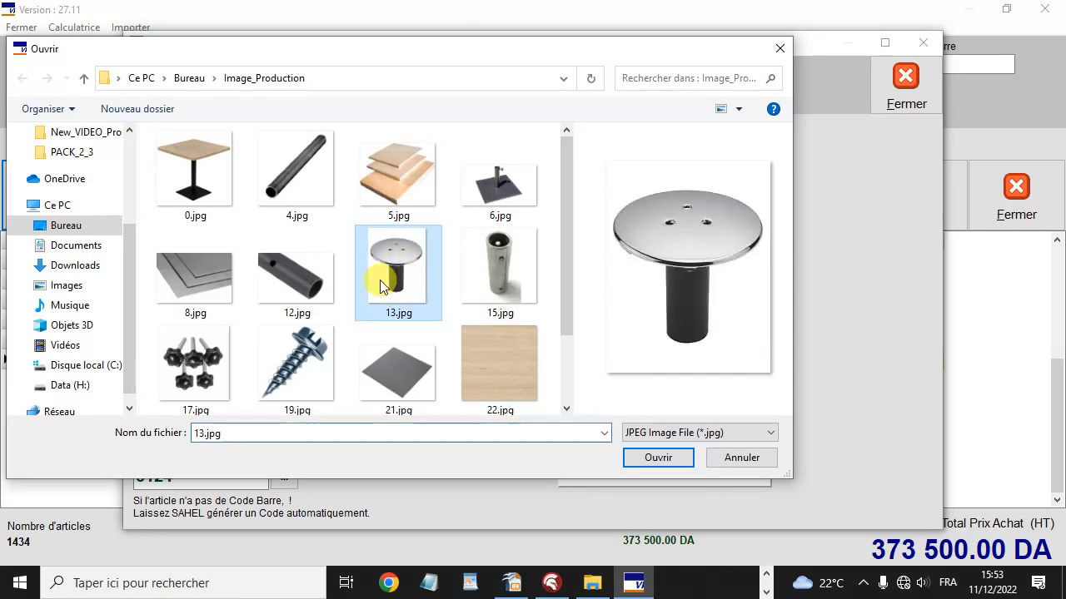
double_click(379, 286)
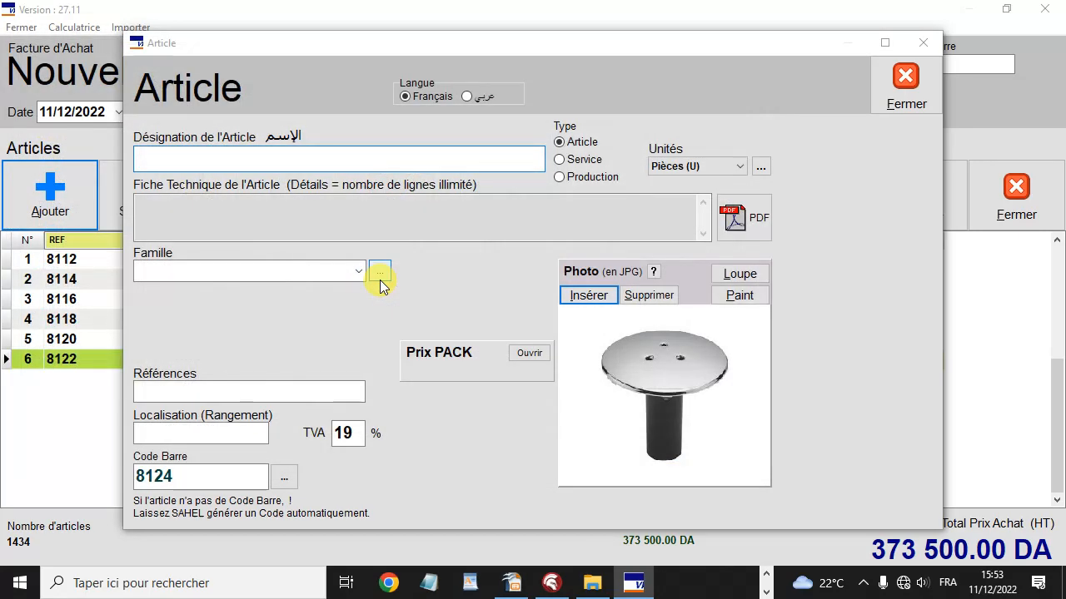
left_click(255, 156)
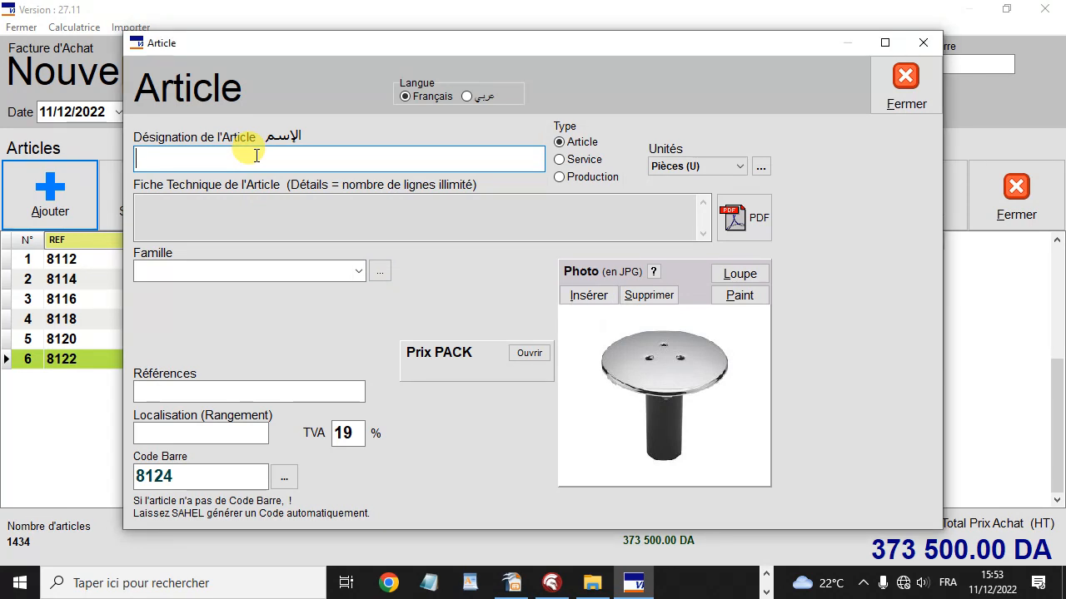
type("Fixation")
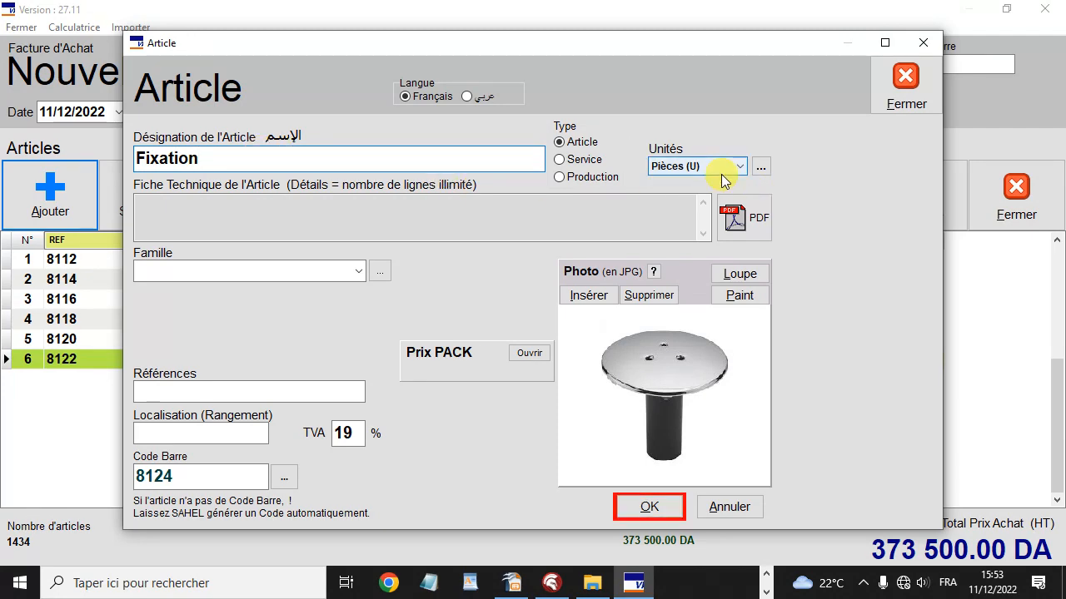
left_click(651, 509)
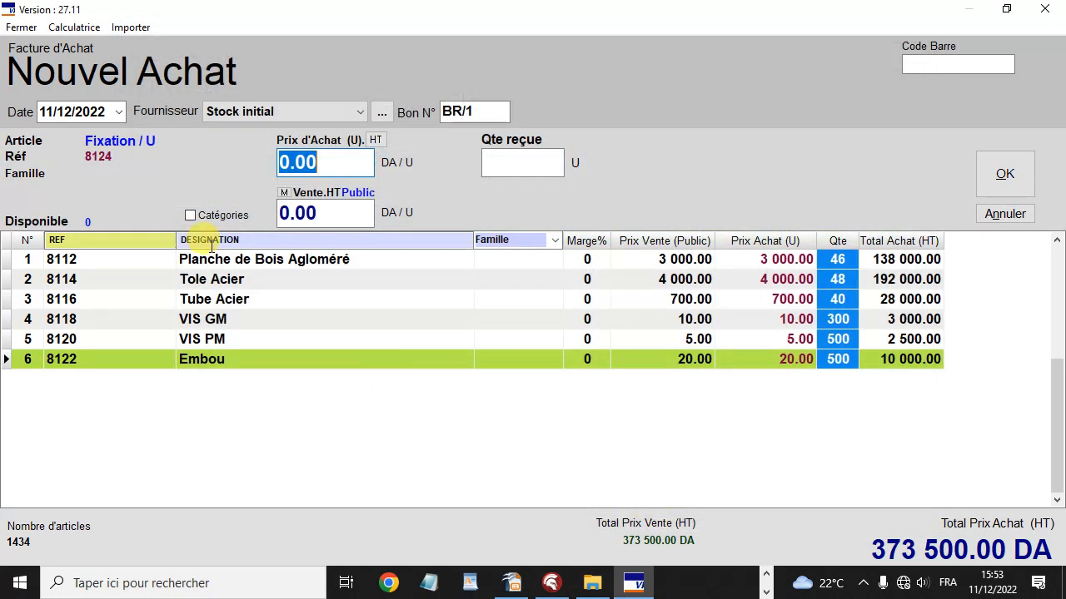
Set the Fixation article's purchase and public sale prices to 100 DA per unit, and validate a received quantity of 200.
type("10")
key("Return")
key("Return")
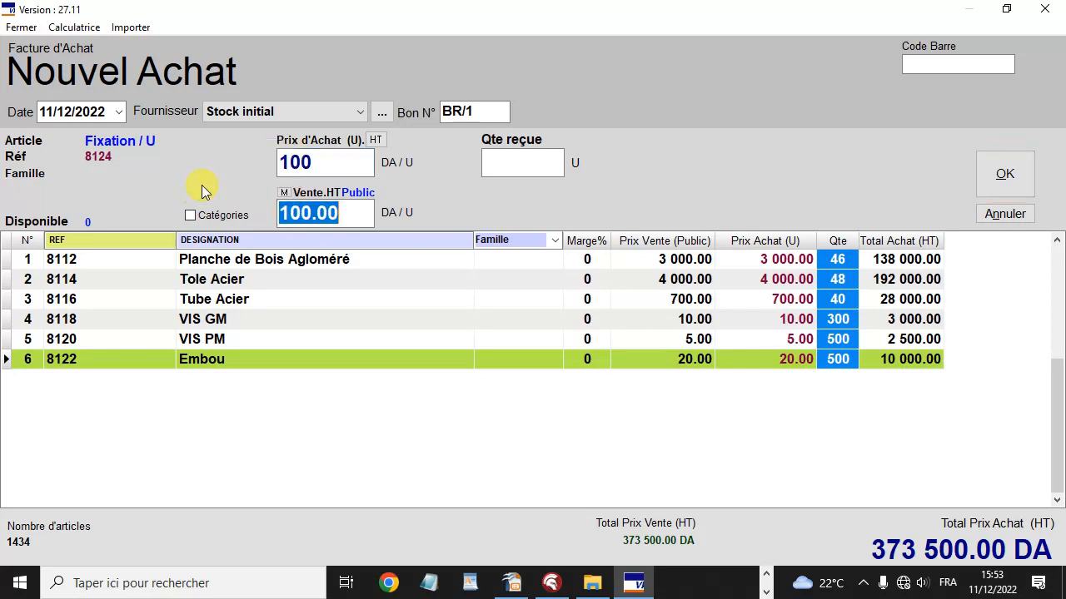
key("Return")
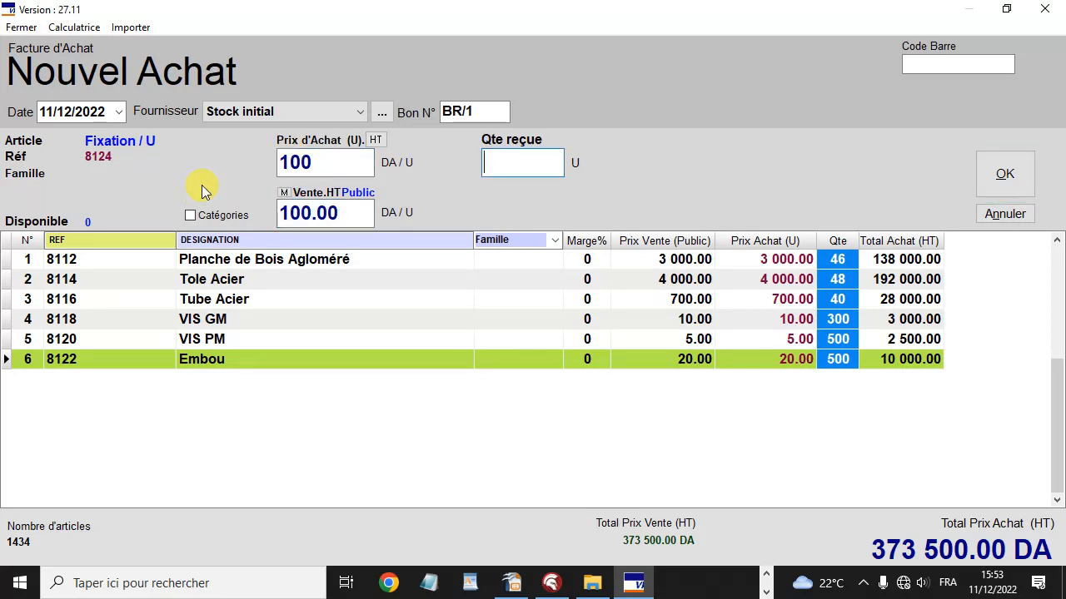
type("200")
key("Return")
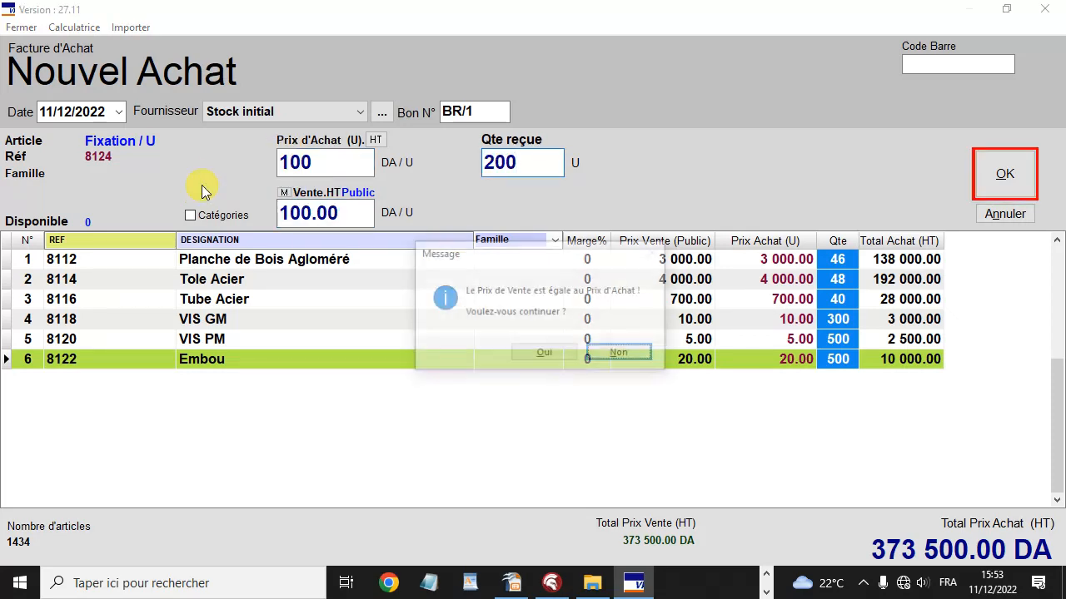
key("Left")
key("Return")
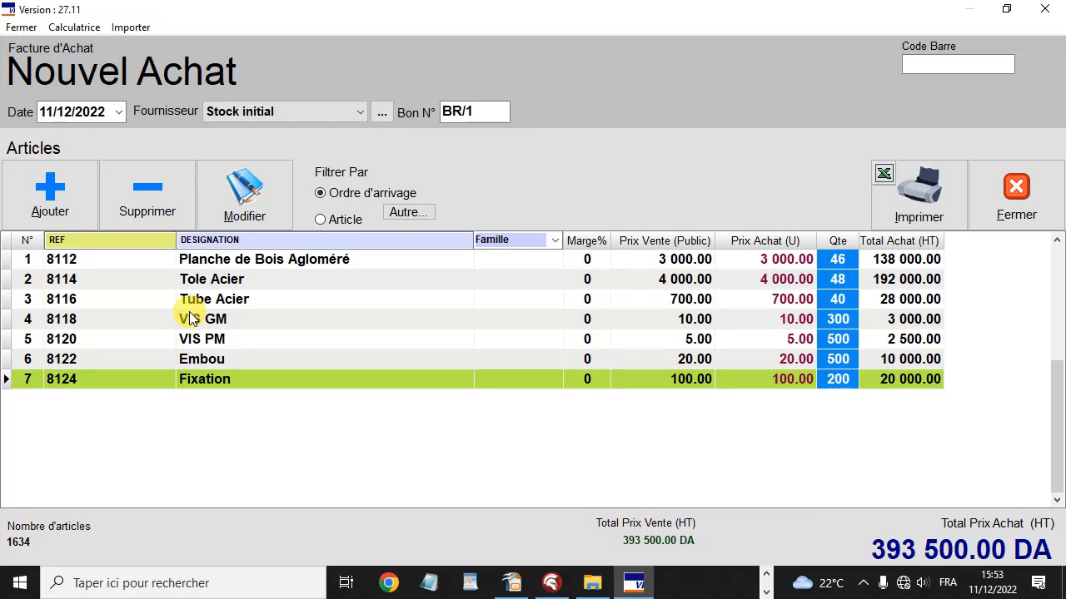
Close the initial stock purchase and declare it as invoiced.
left_click(1017, 198)
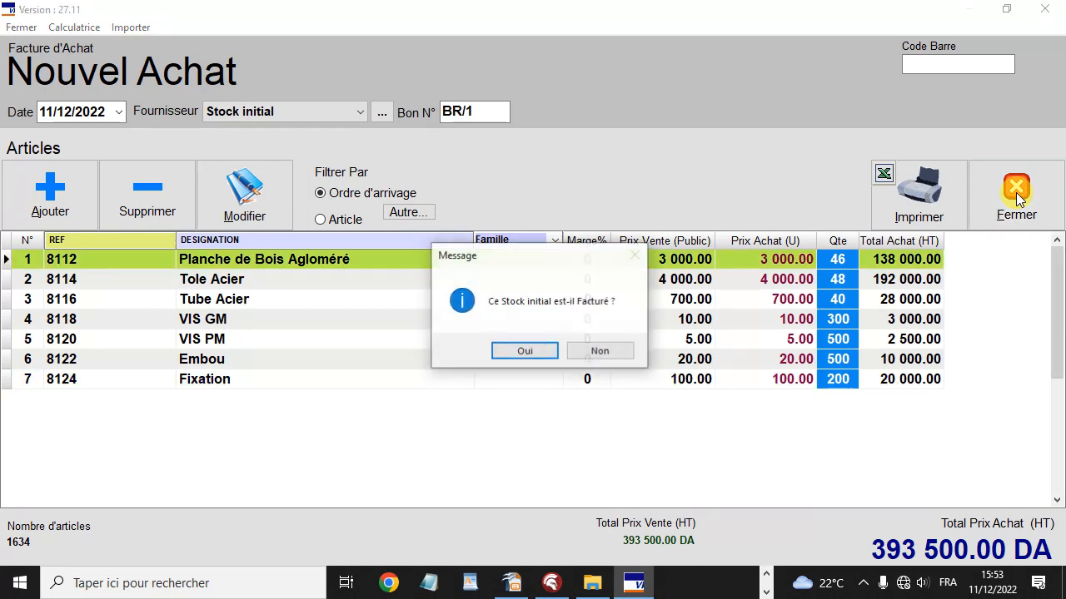
left_click(529, 354)
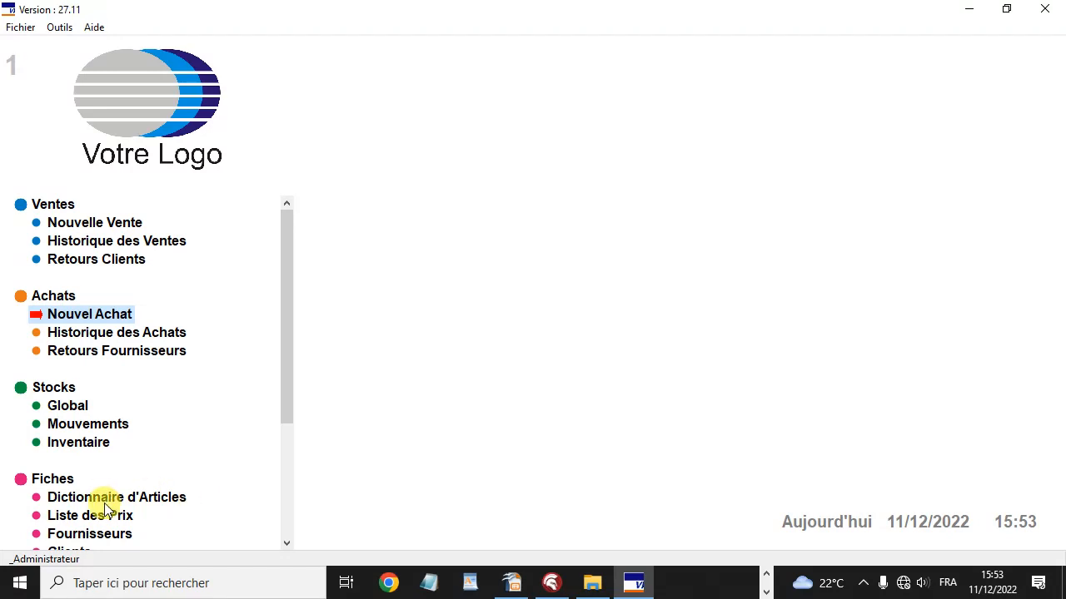
In the article dictionary, add a new article named "P1" of type Production with 22.jpg as its photo.
left_click(166, 497)
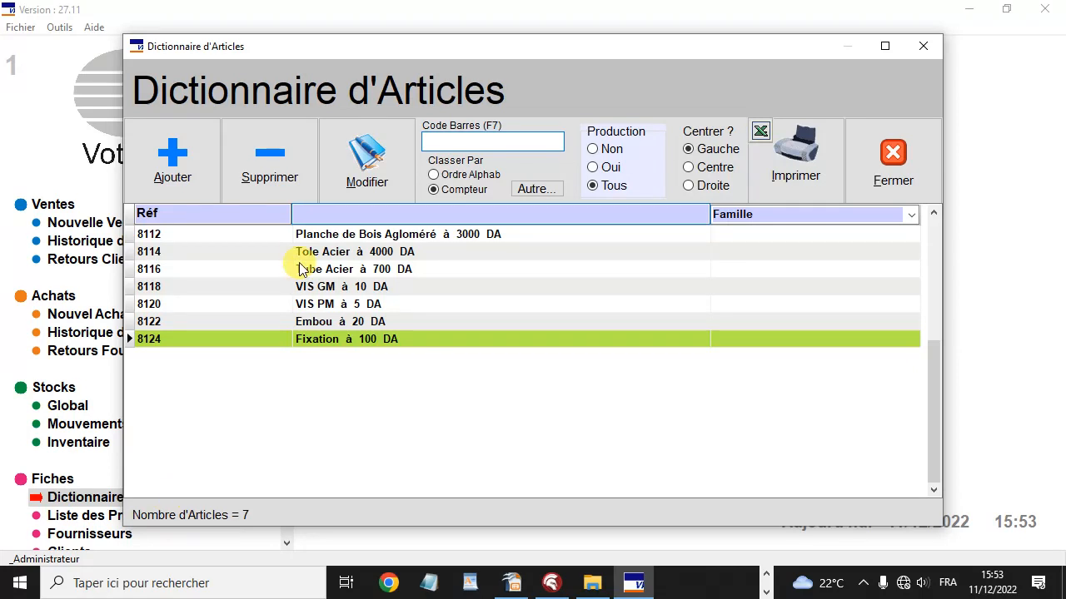
left_click(195, 161)
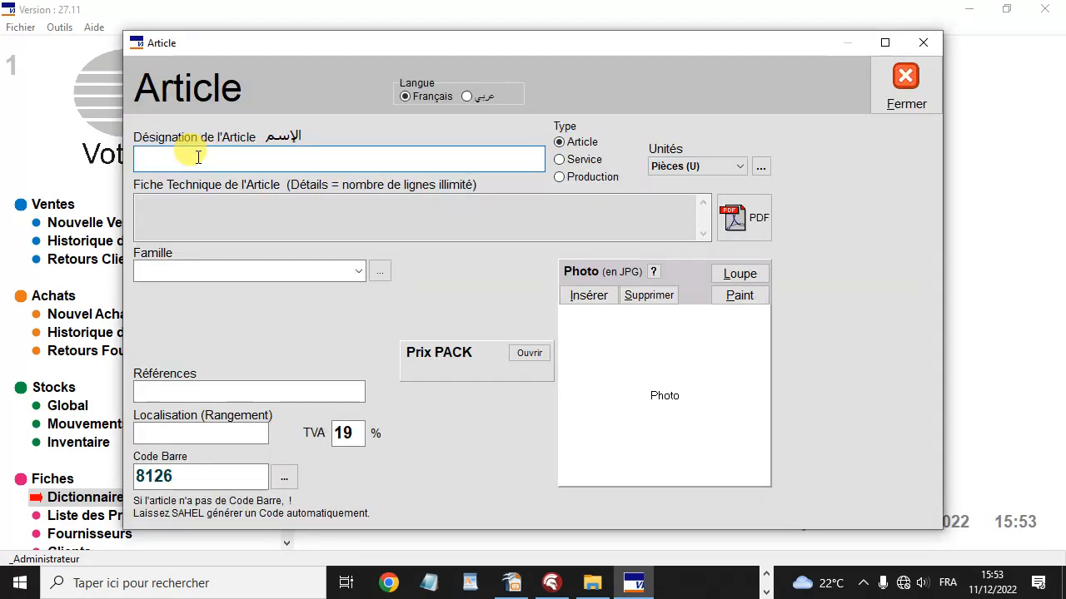
type("P1")
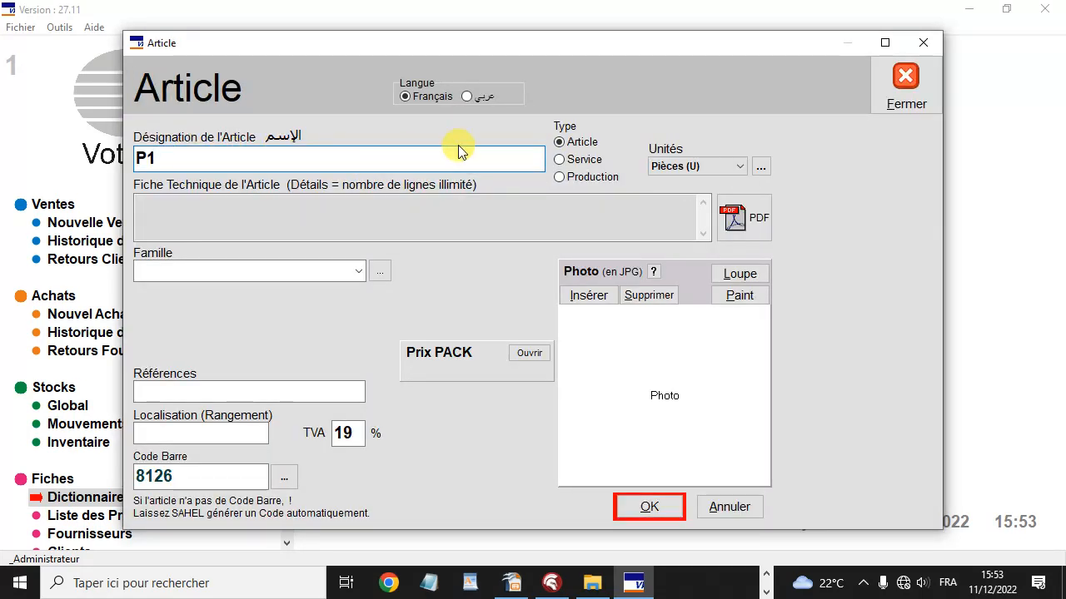
left_click(601, 177)
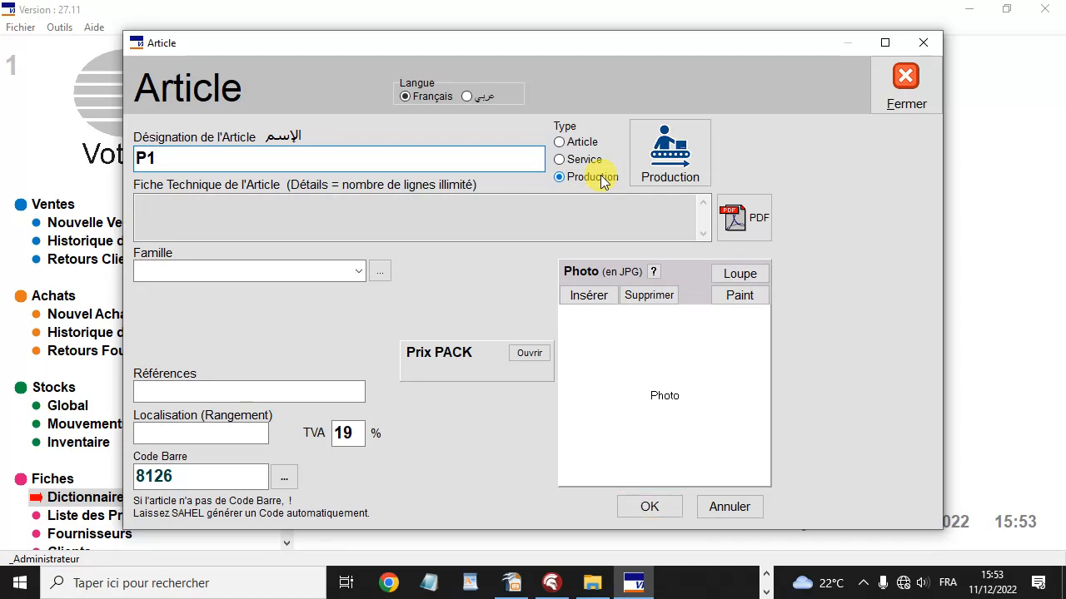
left_click(588, 295)
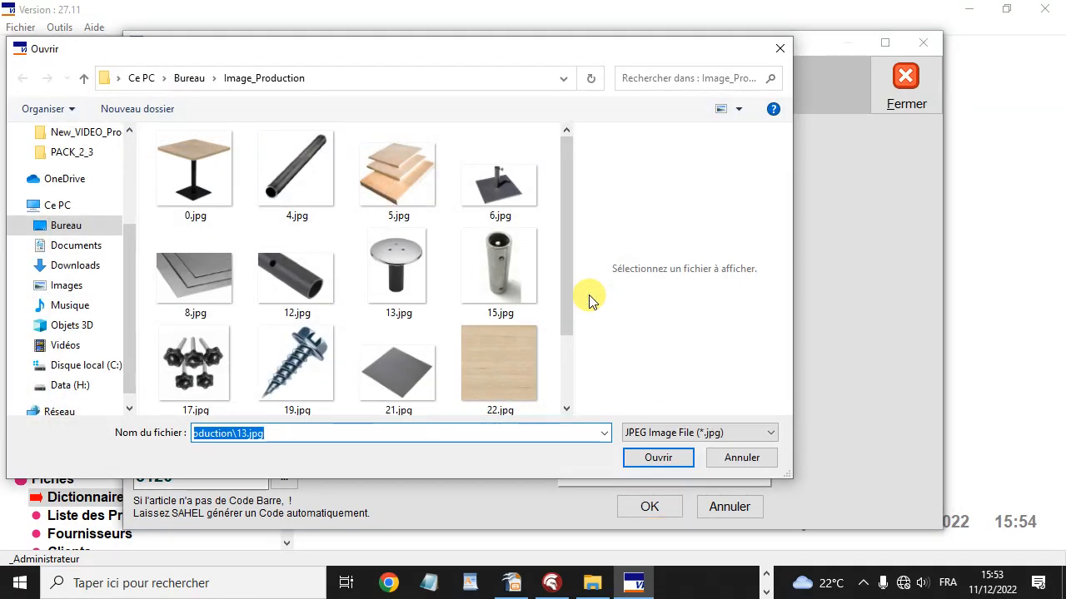
left_click(499, 379)
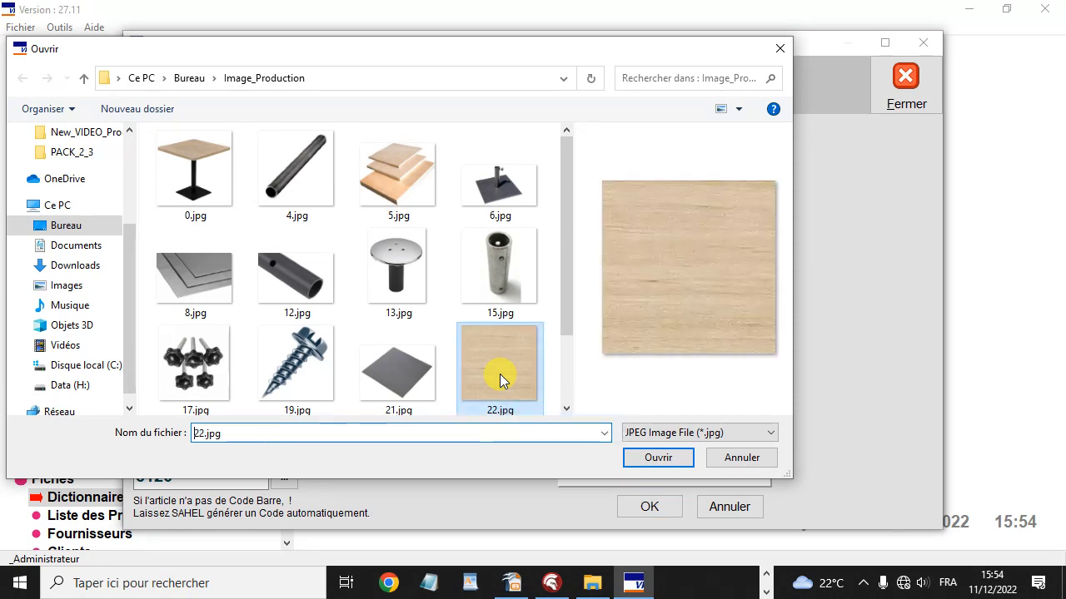
left_click(657, 458)
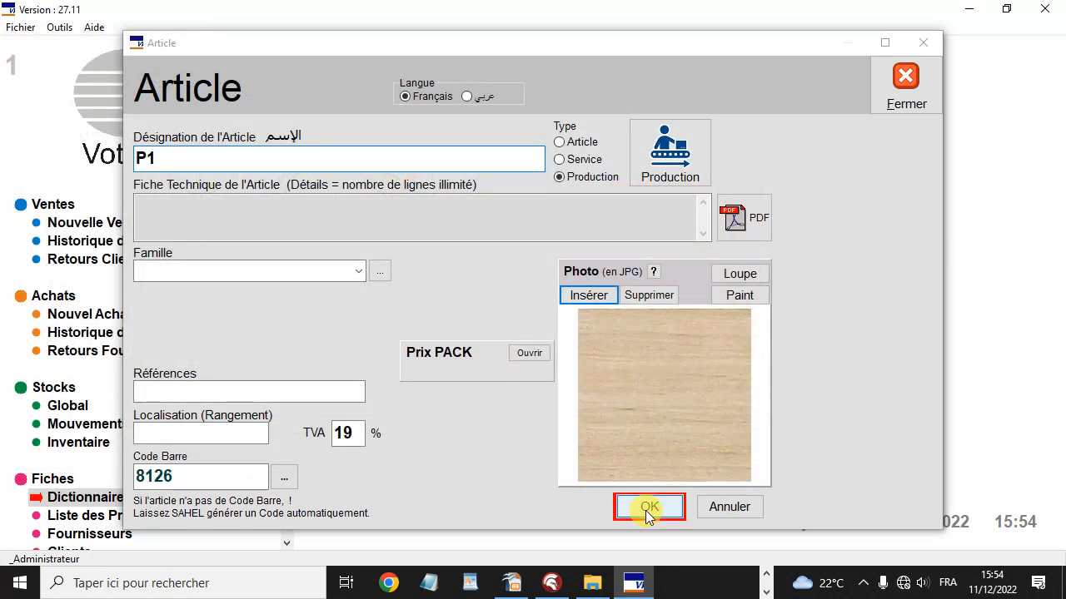
Switch to the Production.odp presentation in OpenOffice Impress, view the Pièce P1 slide as a slideshow, and return to the article form.
left_click(512, 582)
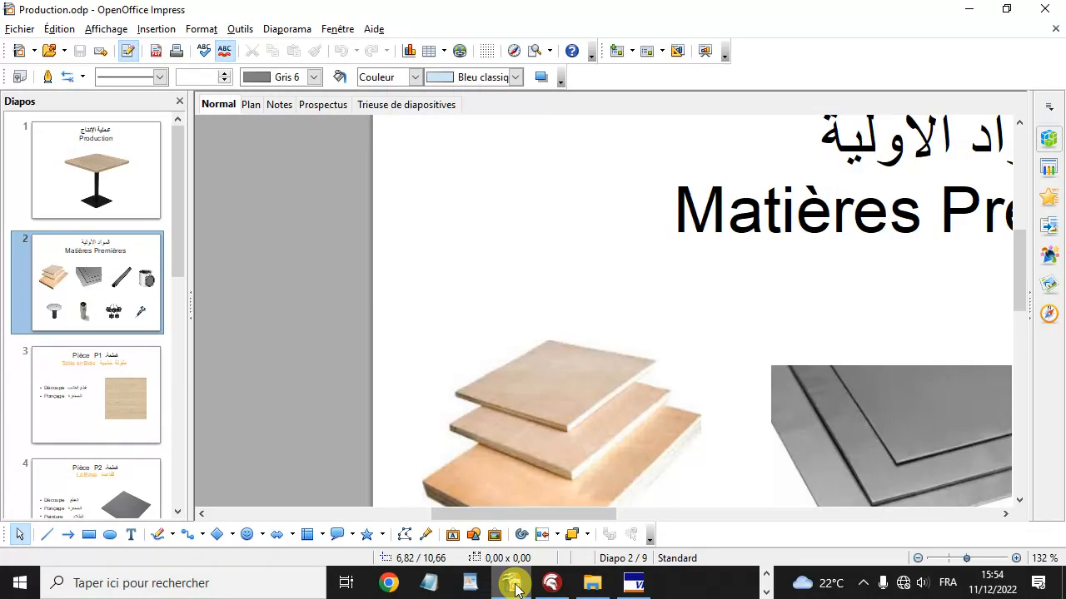
key("F5")
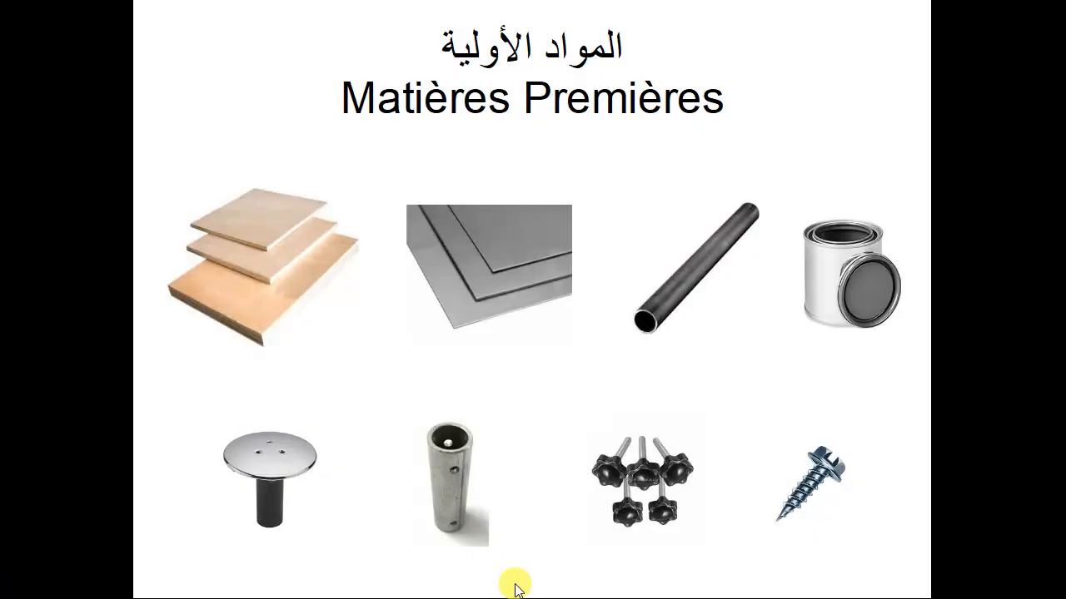
left_click(514, 587)
left_click(515, 588)
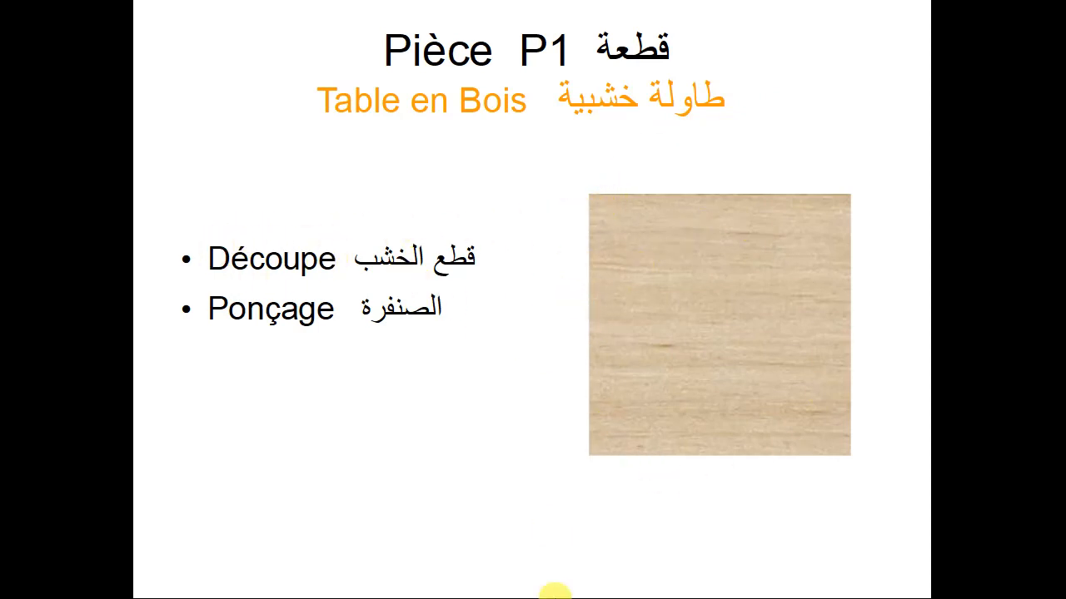
key("Escape")
left_click(633, 584)
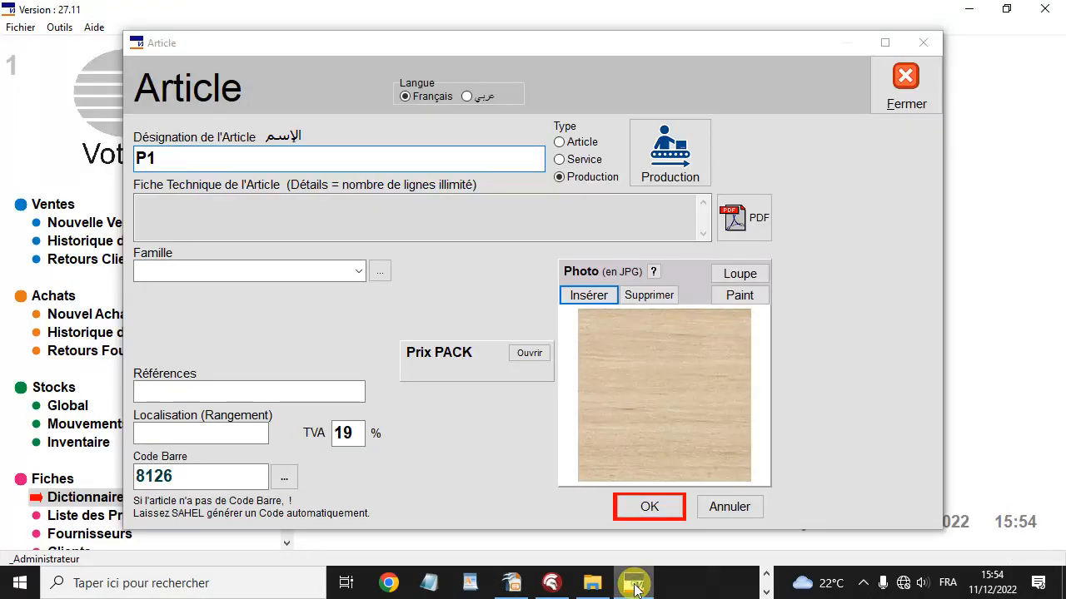
Save the P1 article, then reopen it from the dictionary and display its production composition.
left_click(650, 506)
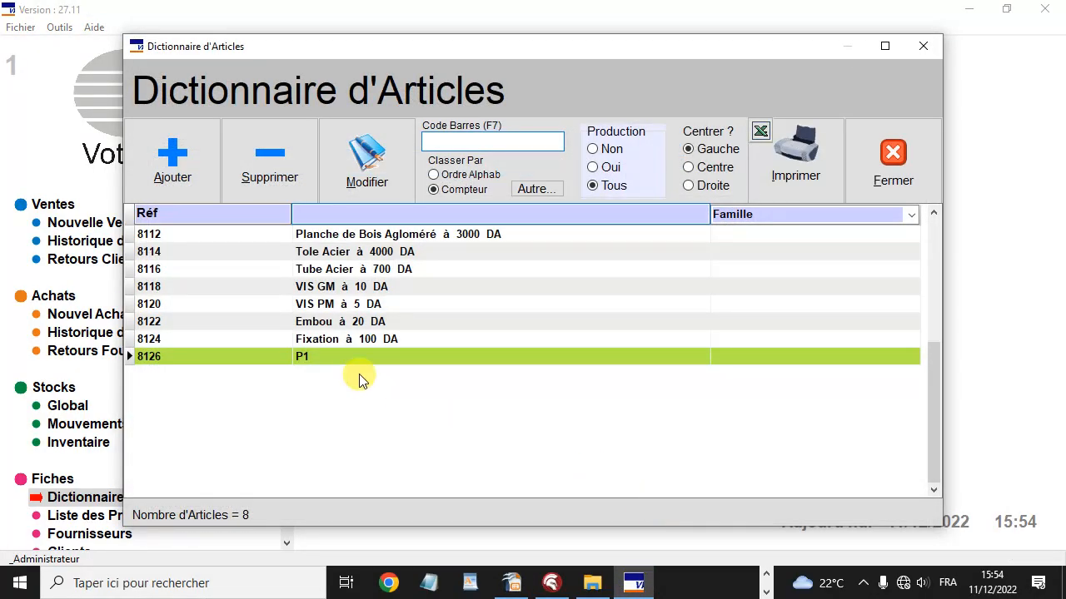
left_click(323, 355)
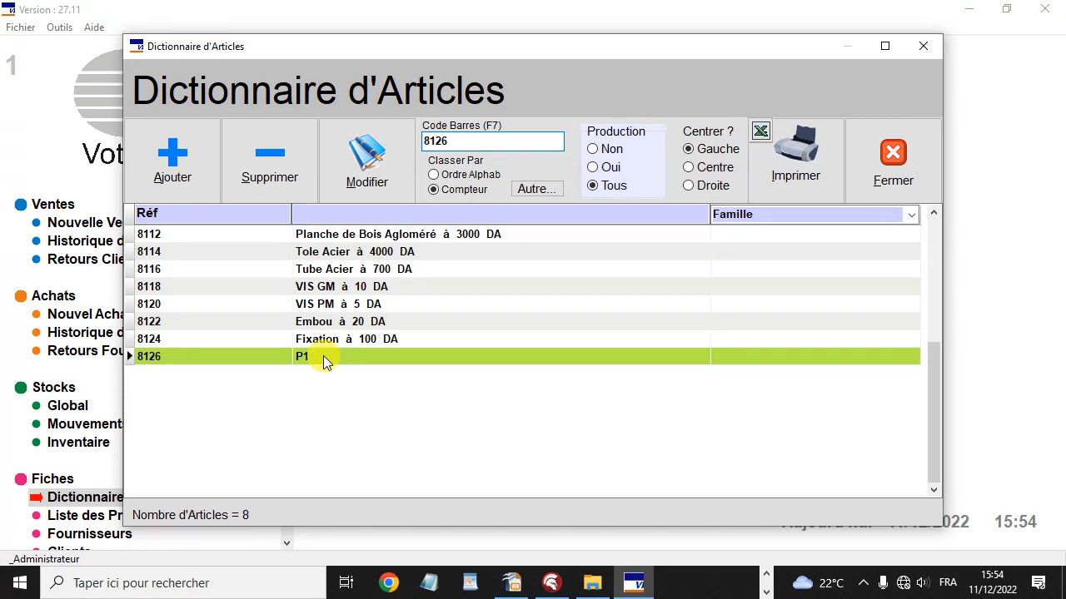
double_click(323, 355)
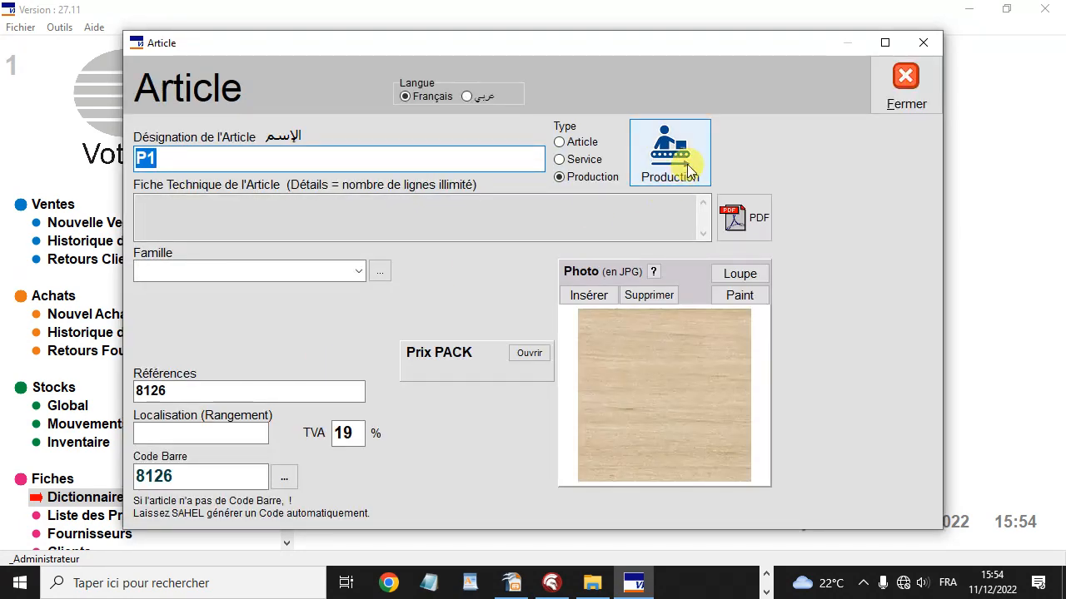
left_click(657, 167)
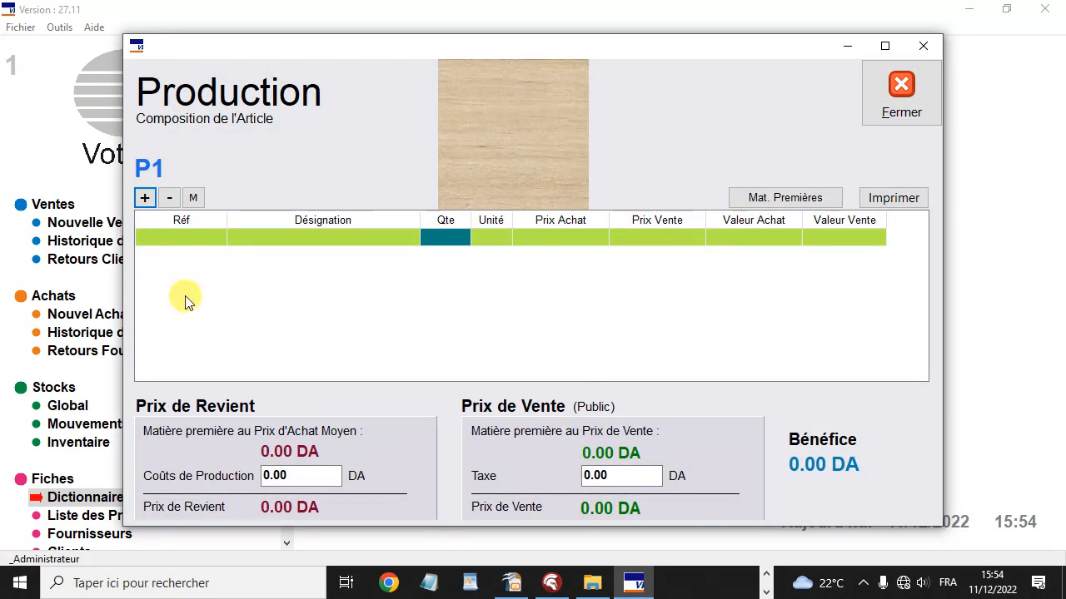
Add Planche de Bois Agloméré as a component of P1 and enter a dosage of 0.70 m2.
left_click(145, 200)
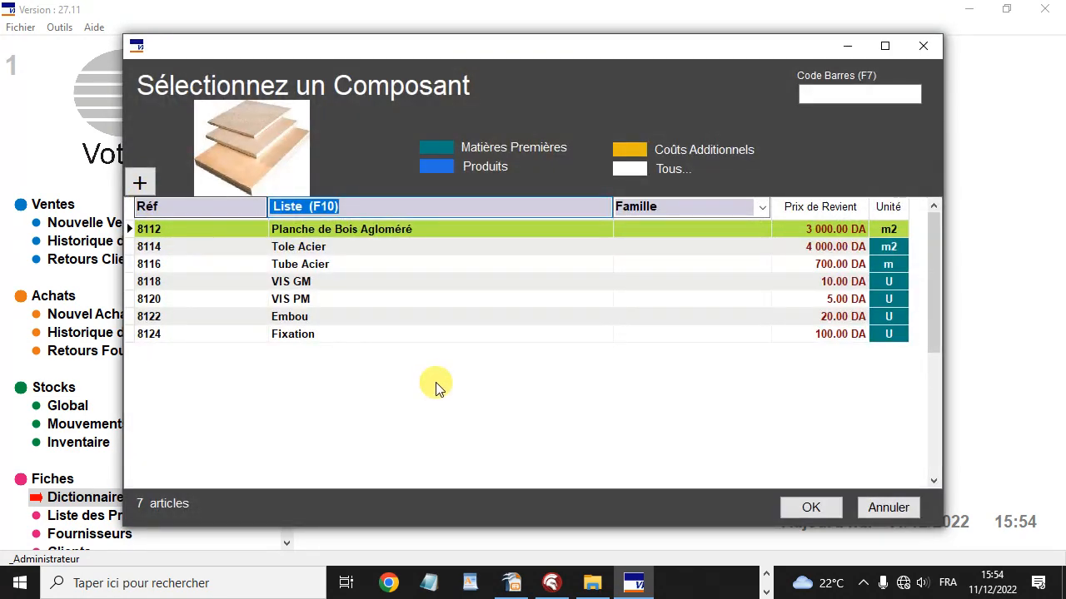
left_click(344, 236)
double_click(373, 227)
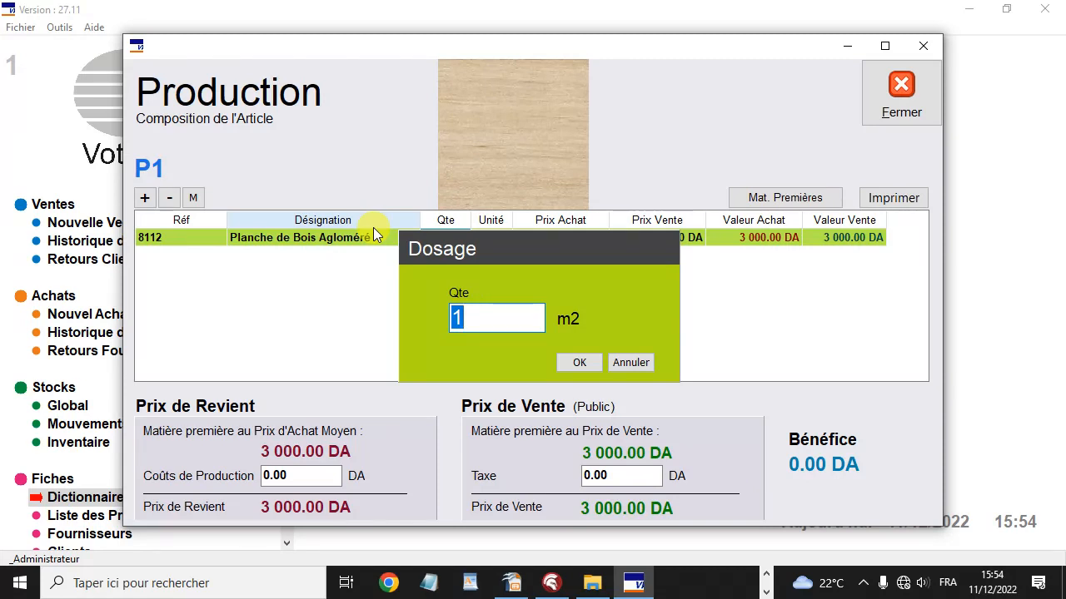
type("0.70")
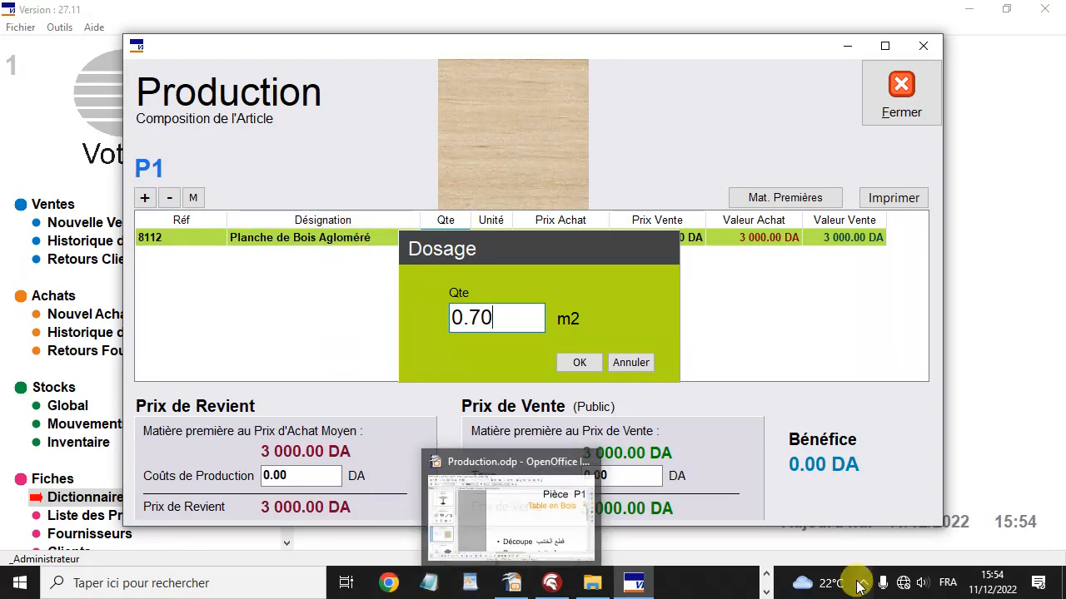
Switch to the Windows Calculator and multiply 0,7 by 0,7 to work out the board area.
left_click(770, 591)
left_click(767, 573)
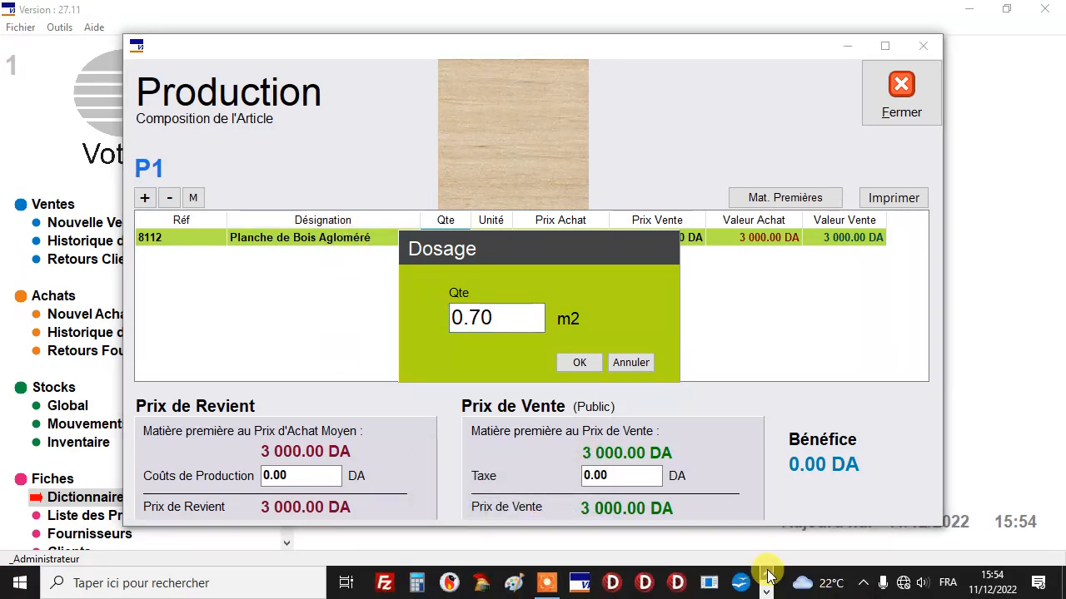
left_click(418, 584)
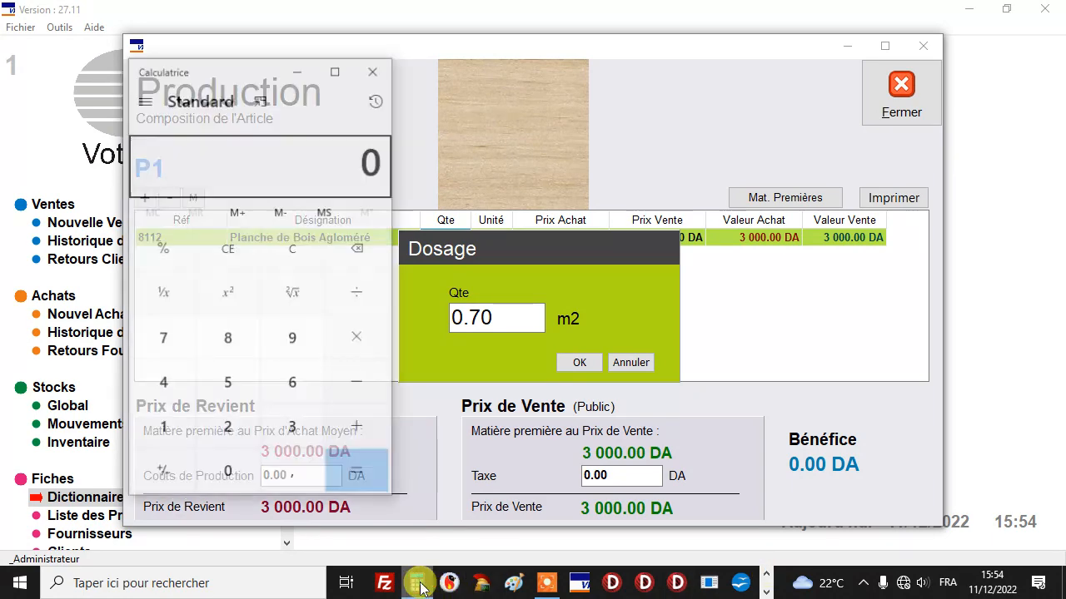
type(",7")
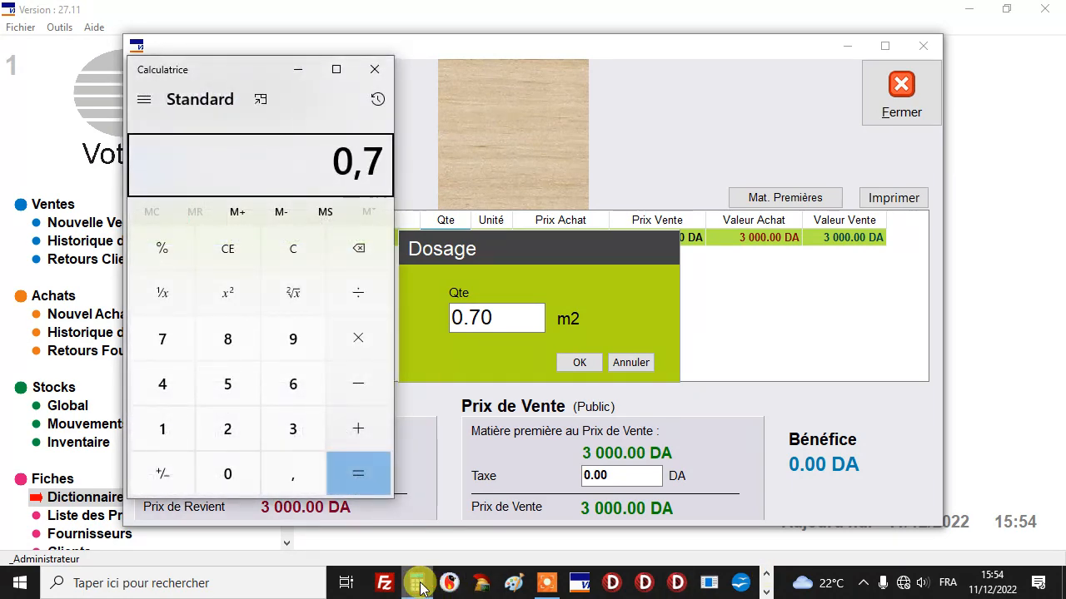
type("0*,7")
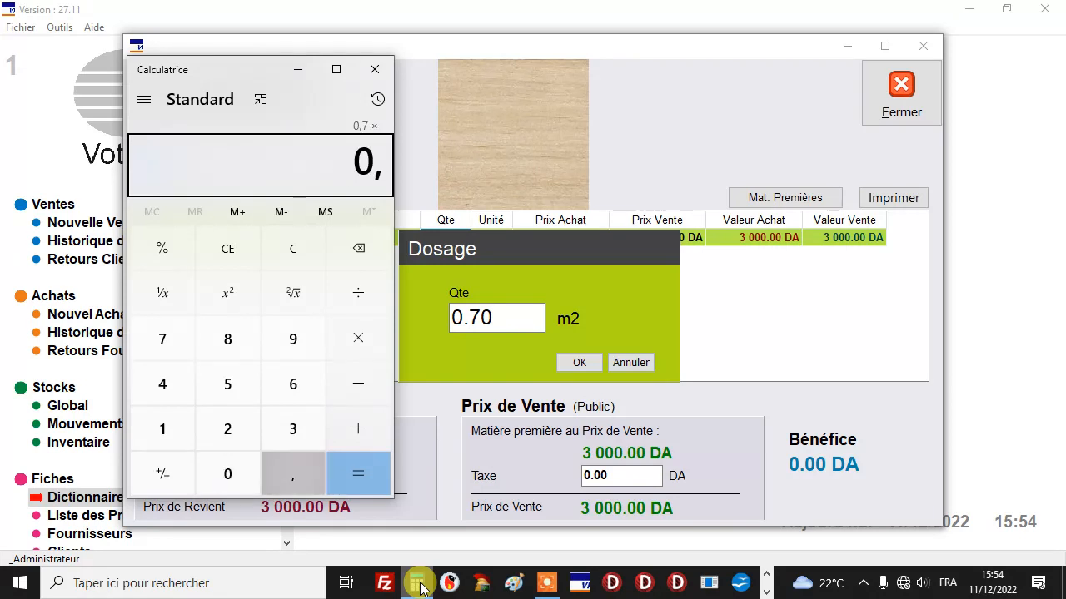
key("Return")
Set the dosage of Planche de Bois Agloméré to 0.49 m2 and validate it.
left_click(482, 313)
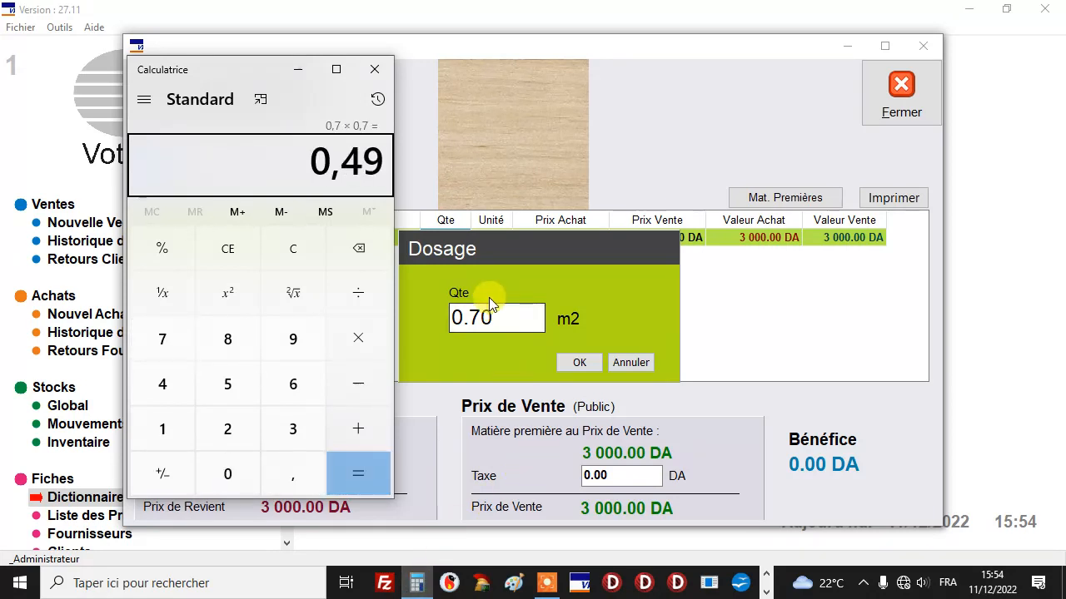
left_click(470, 318)
left_click_drag(470, 318, 503, 314)
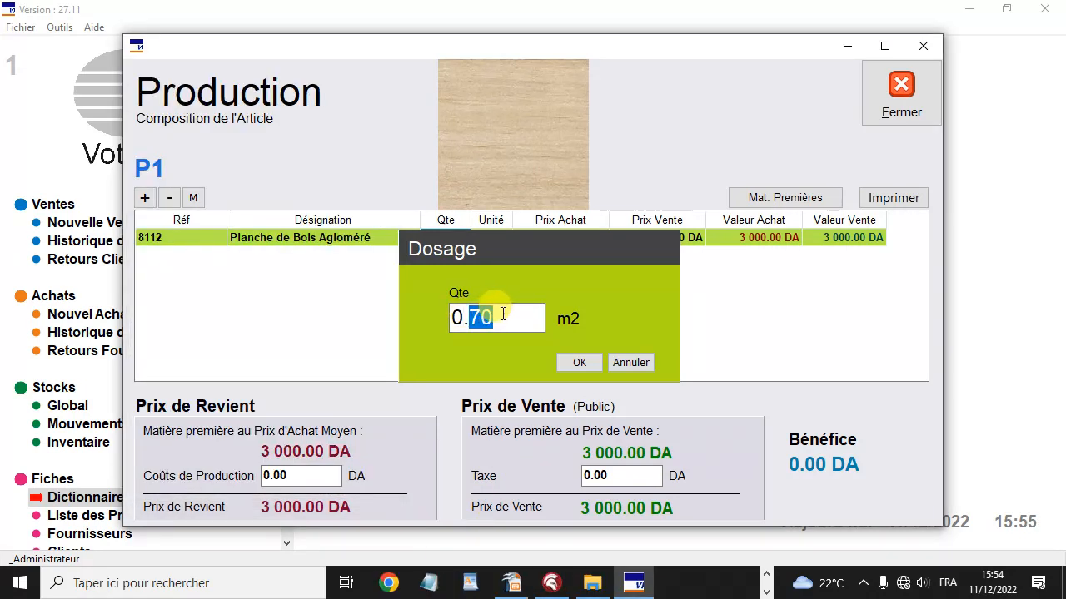
type("49")
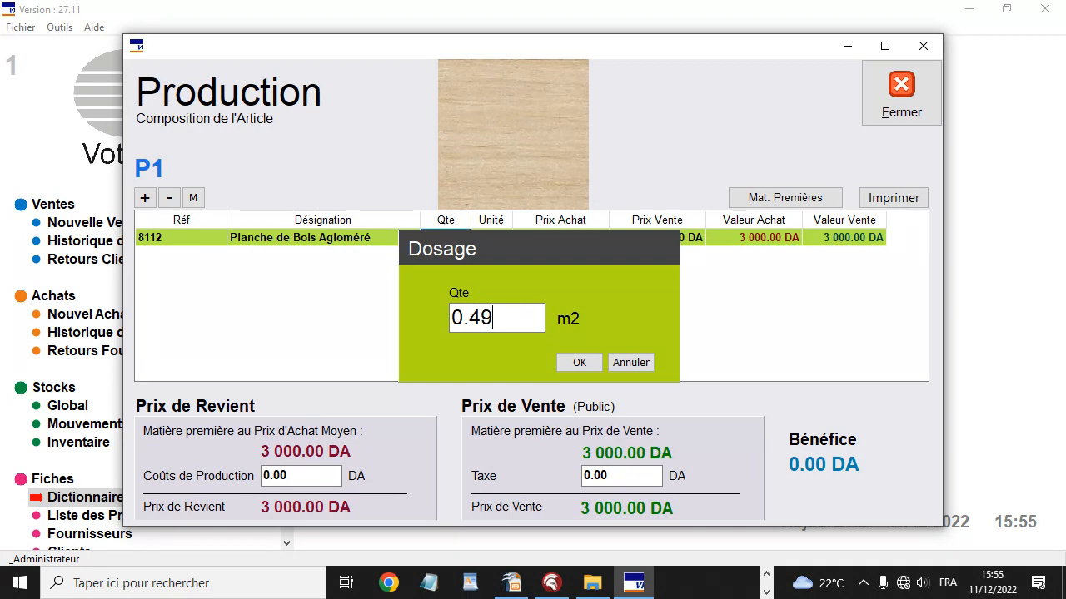
left_click(580, 362)
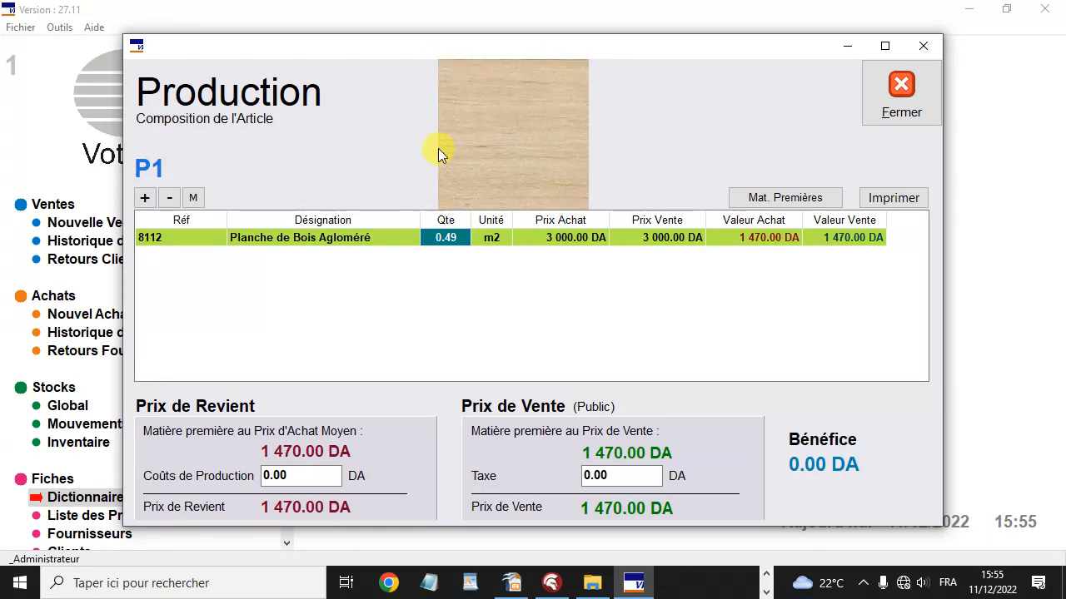
Open the component selection for P1 and check the part's operations on its slide in the Impress presentation.
left_click(144, 197)
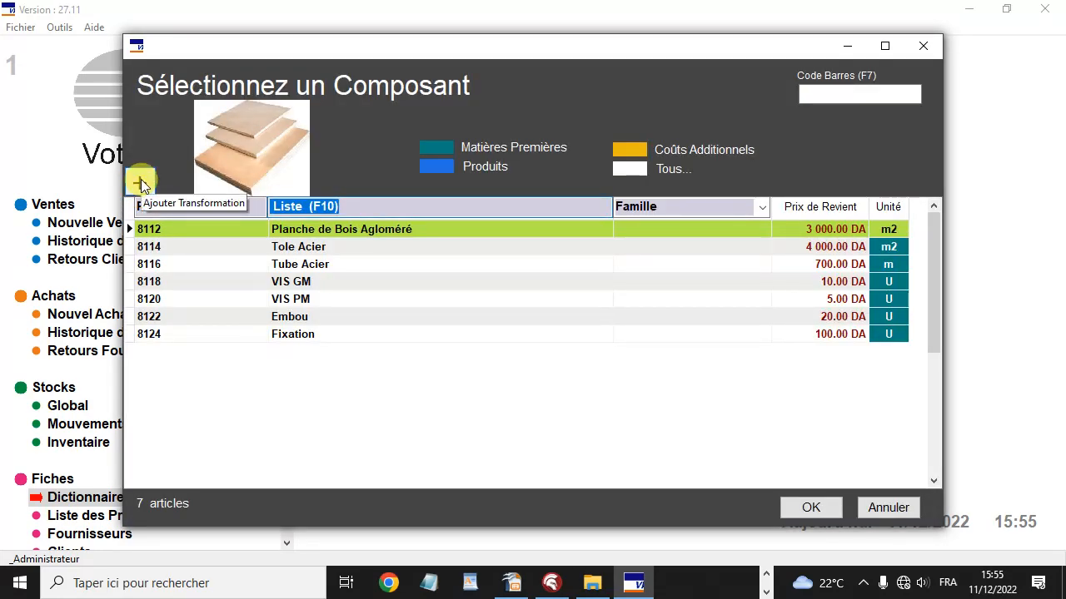
left_click(515, 587)
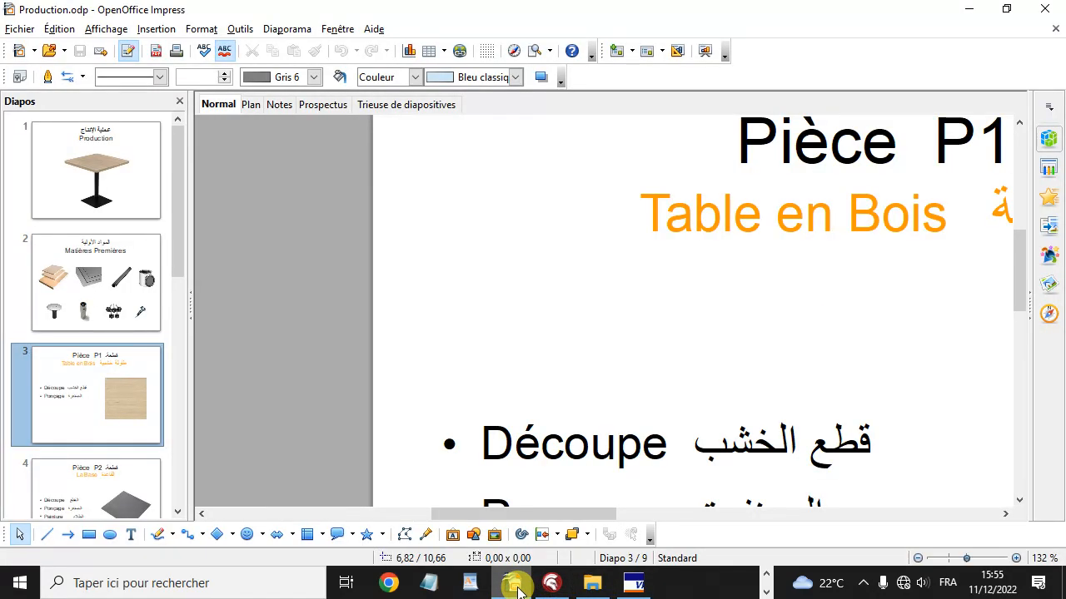
scroll(571, 388, "down", 2)
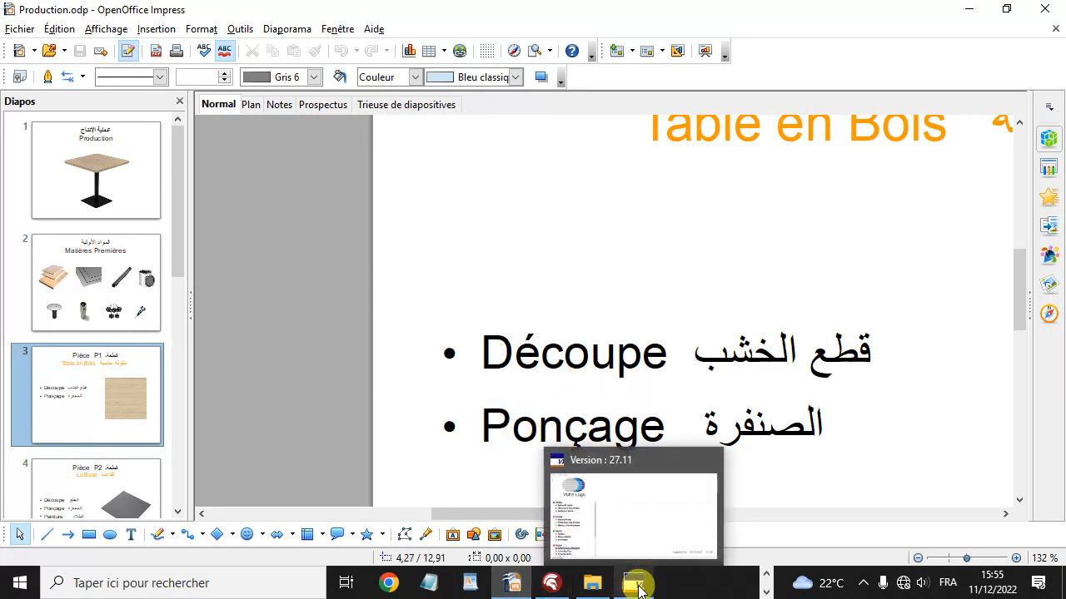
left_click(637, 587)
Create the additional cost Découpe Bois in Mètre (m), valued at 100 DA/m, in the Transformation family.
left_click(139, 182)
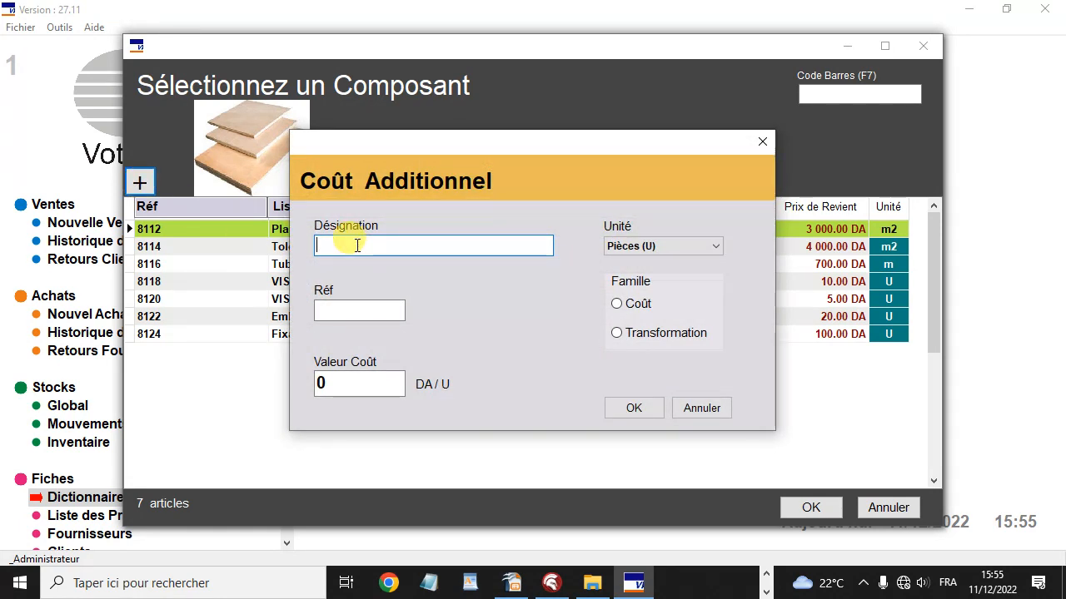
type("Découp")
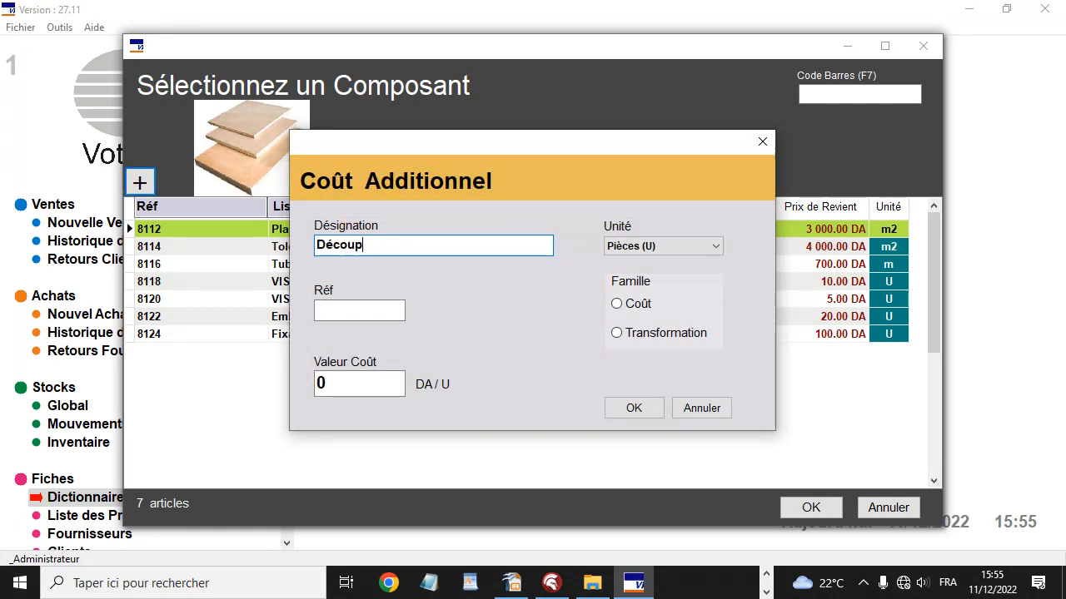
type("e Bois")
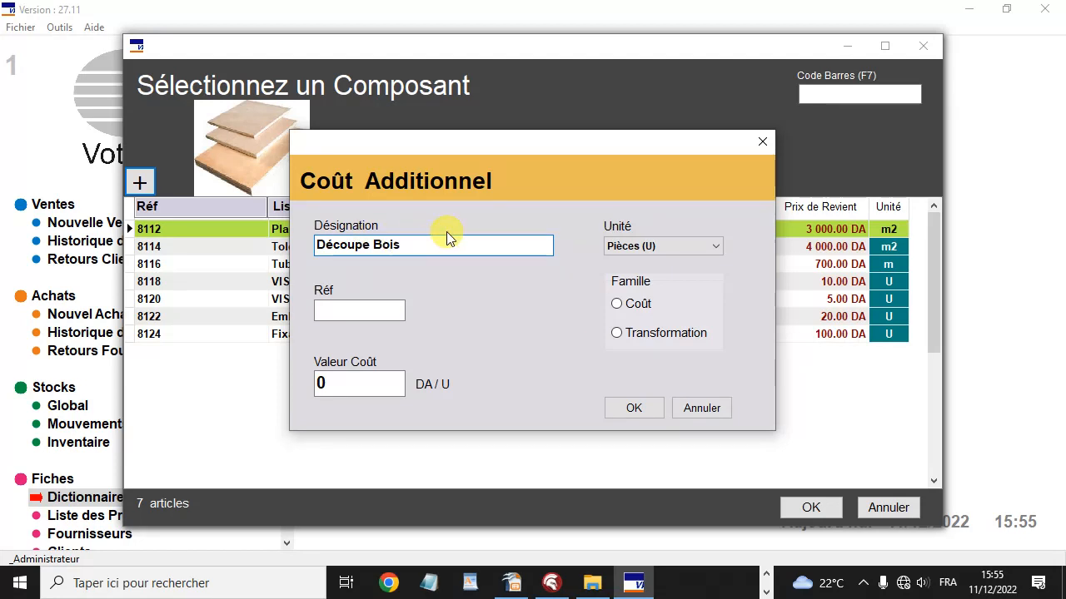
left_click(352, 385)
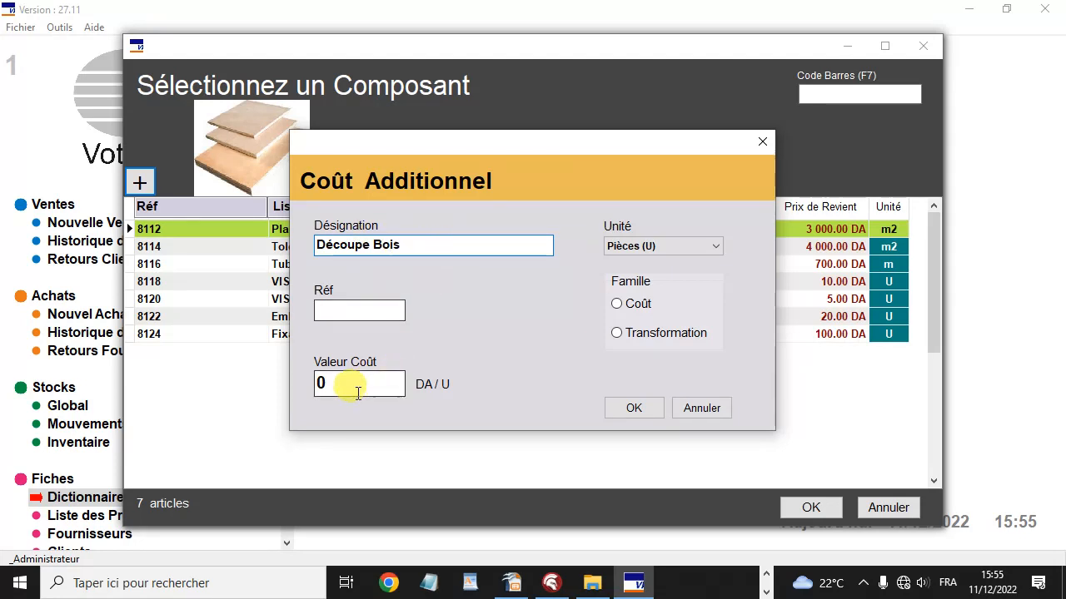
double_click(319, 384)
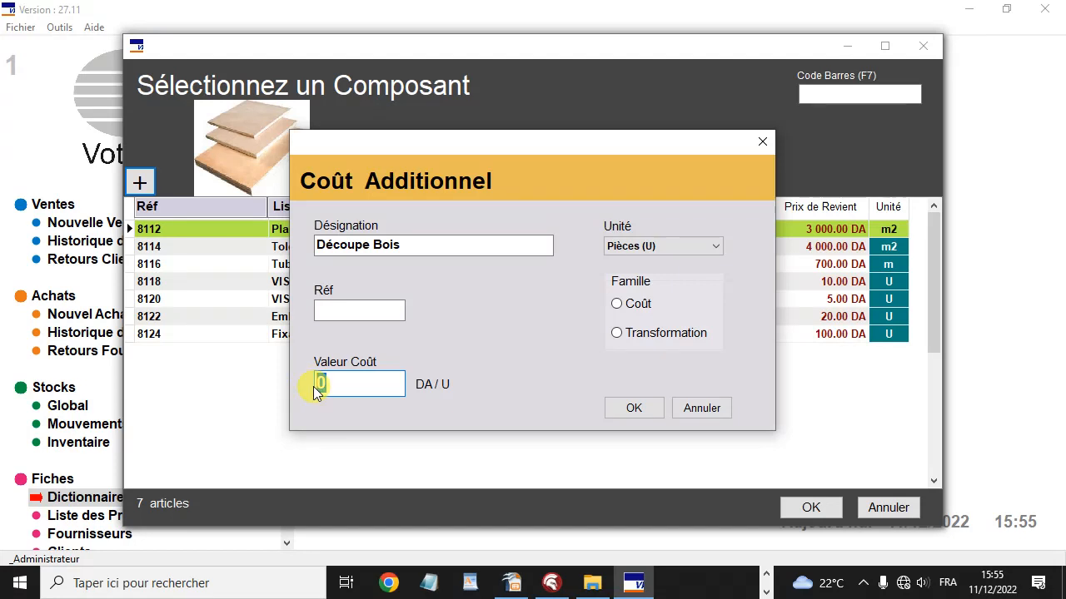
left_click(688, 246)
left_click(659, 313)
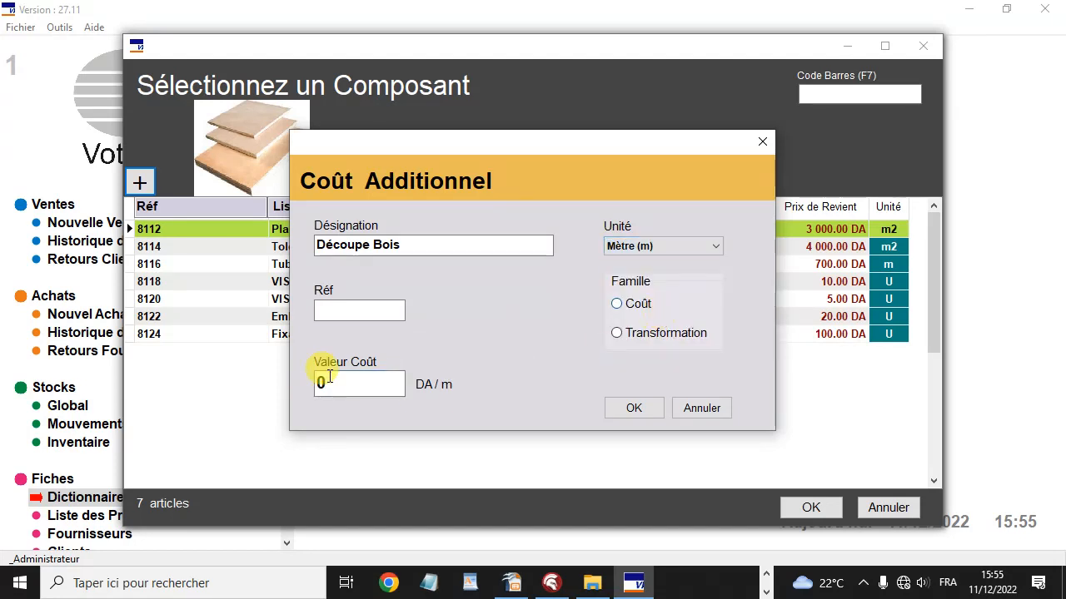
double_click(321, 383)
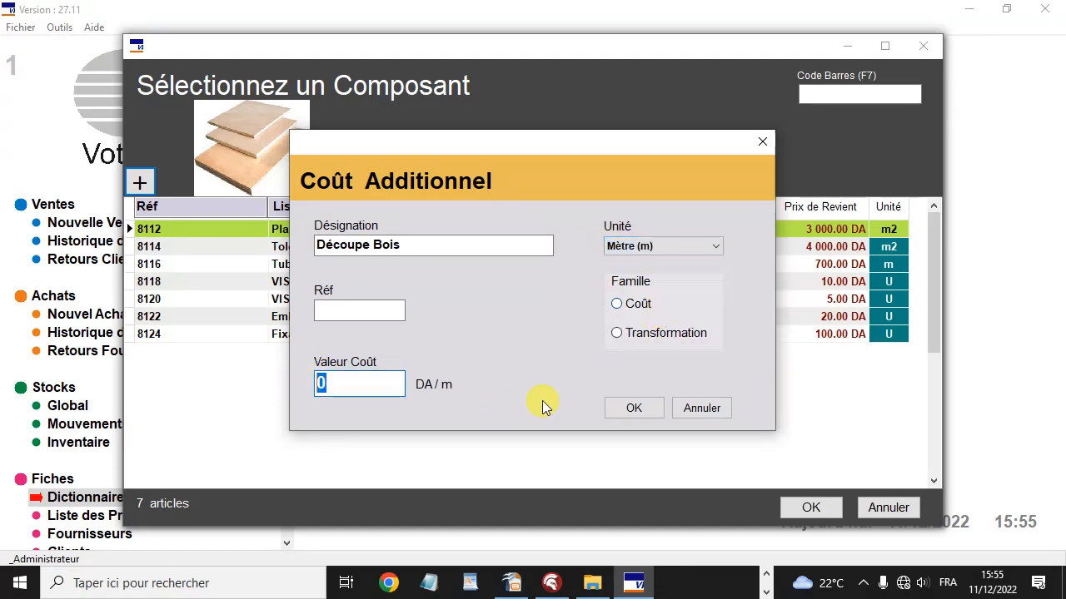
type("100")
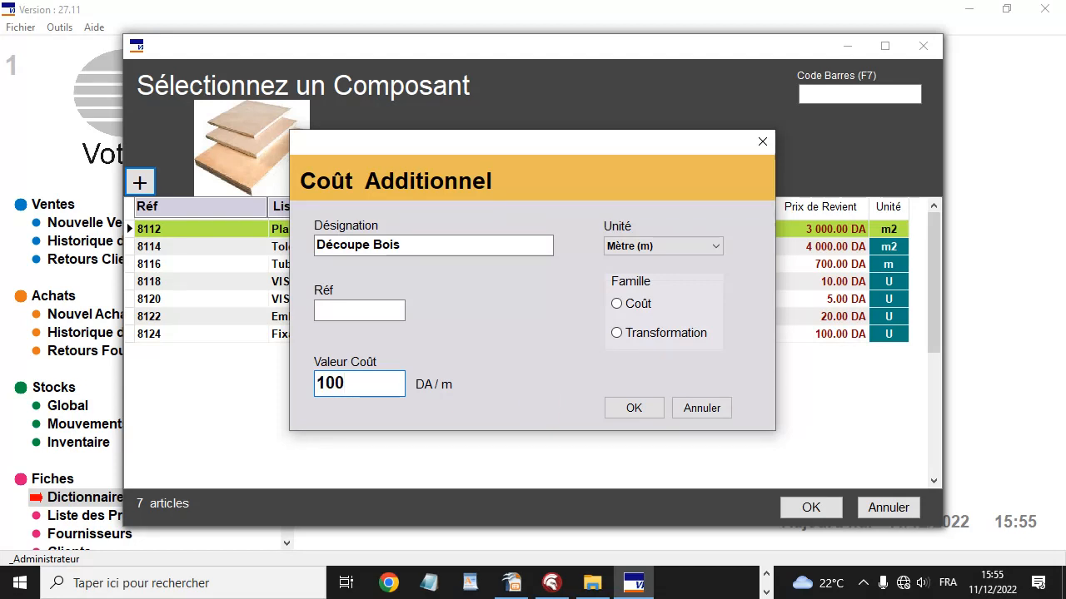
left_click(666, 336)
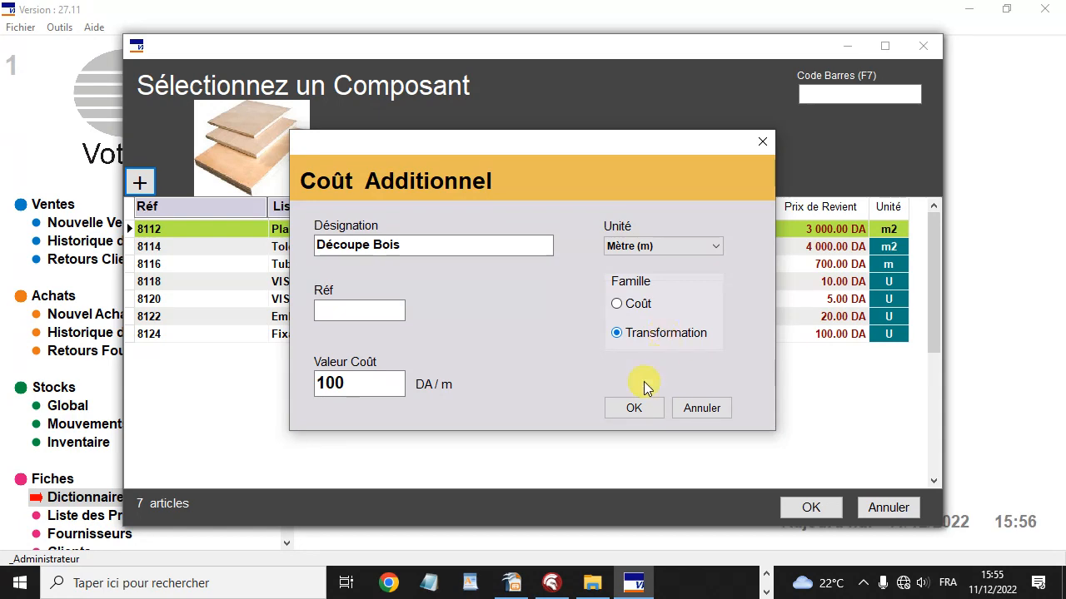
left_click(633, 409)
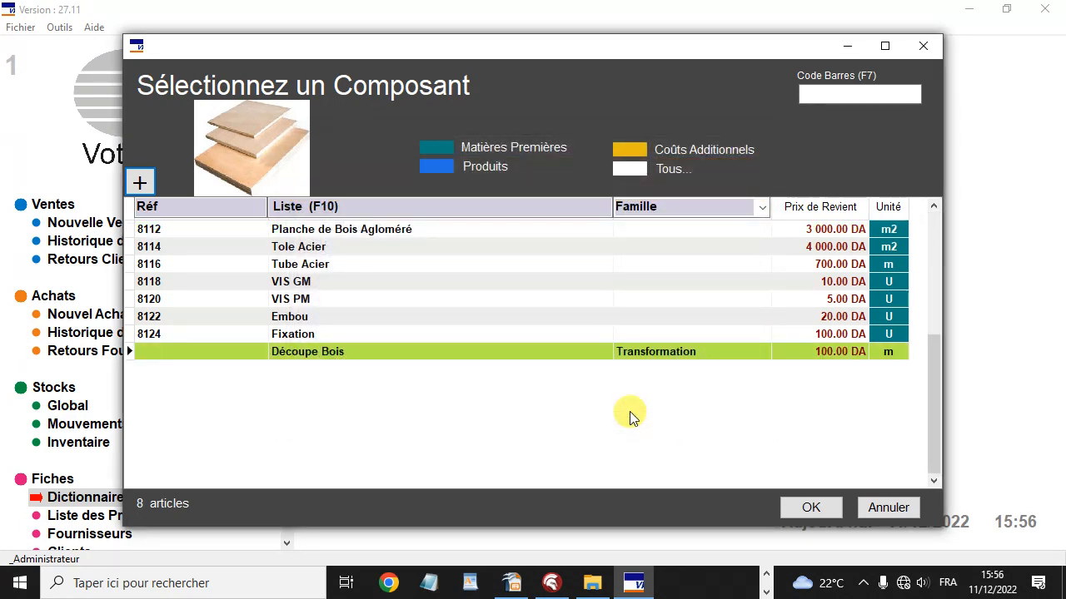
Add Découpe Bois to P1's composition with the default dosage of 1 m.
double_click(455, 351)
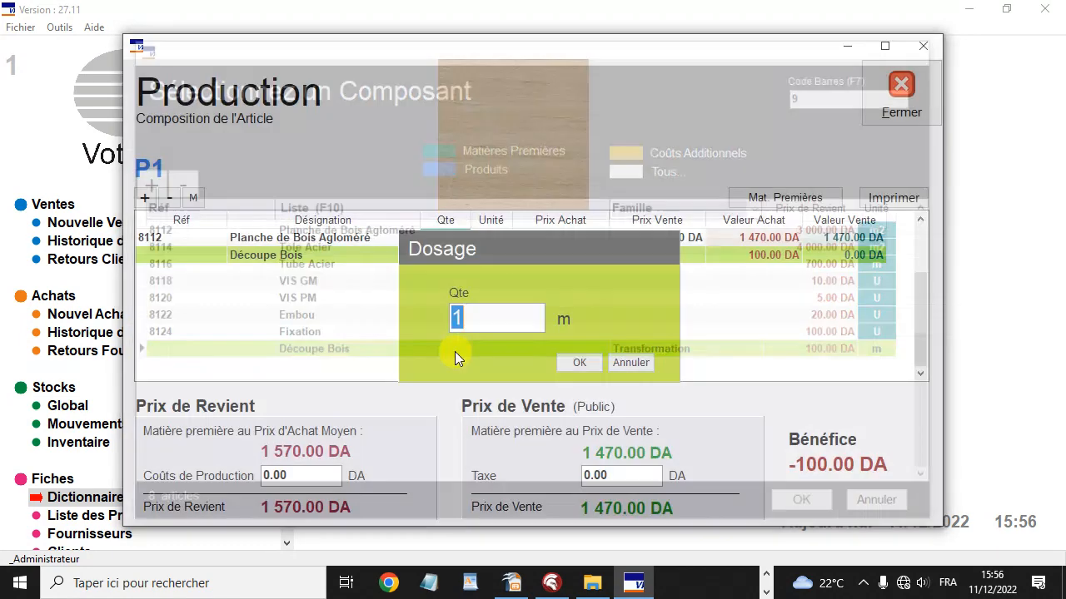
left_click(645, 360)
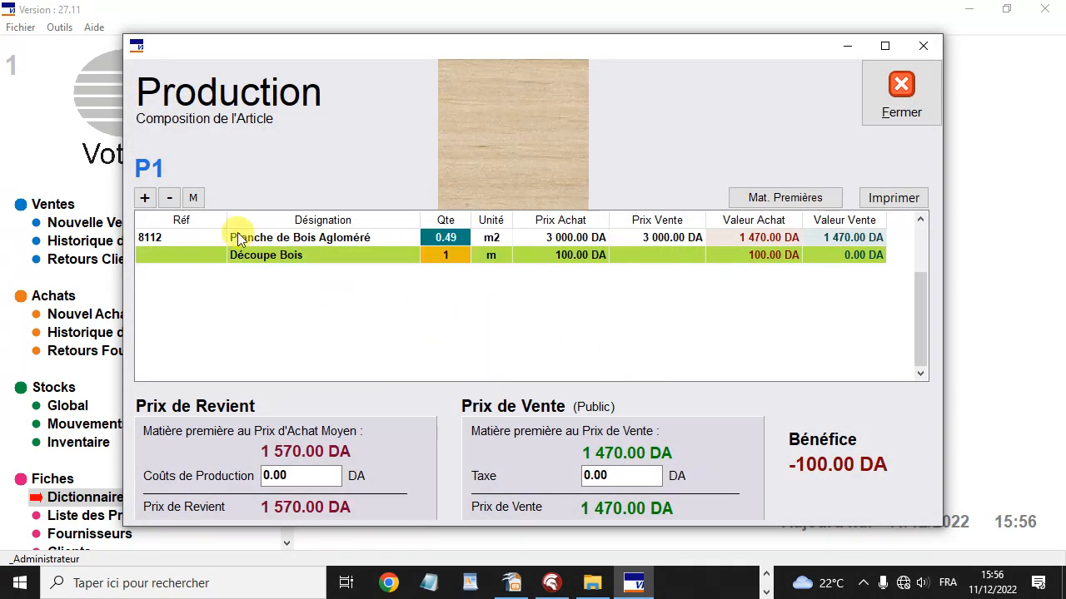
left_click(144, 198)
left_click(360, 354)
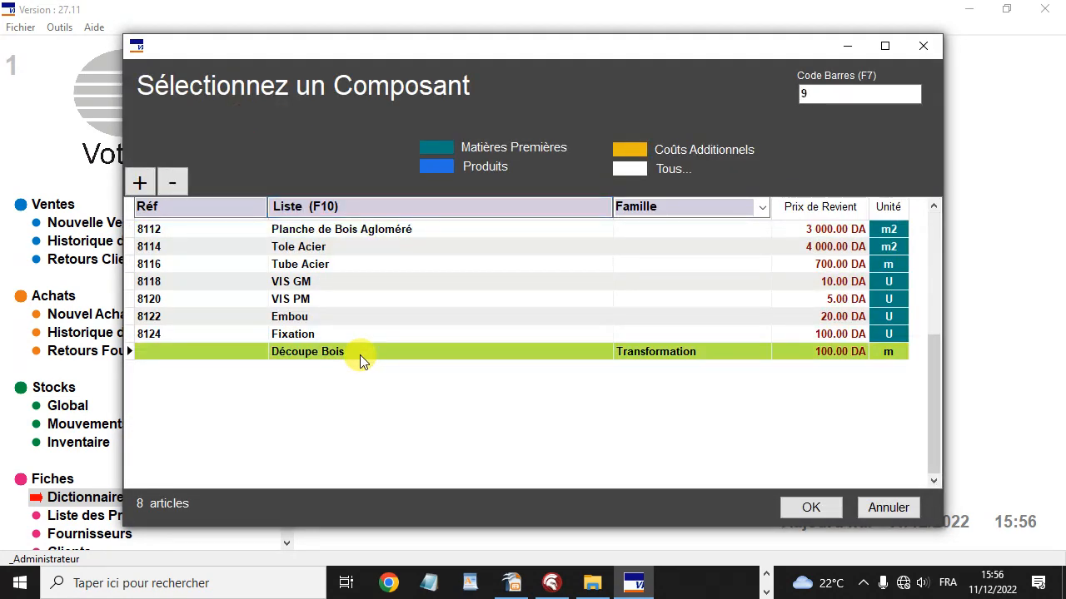
double_click(302, 351)
left_click(594, 350)
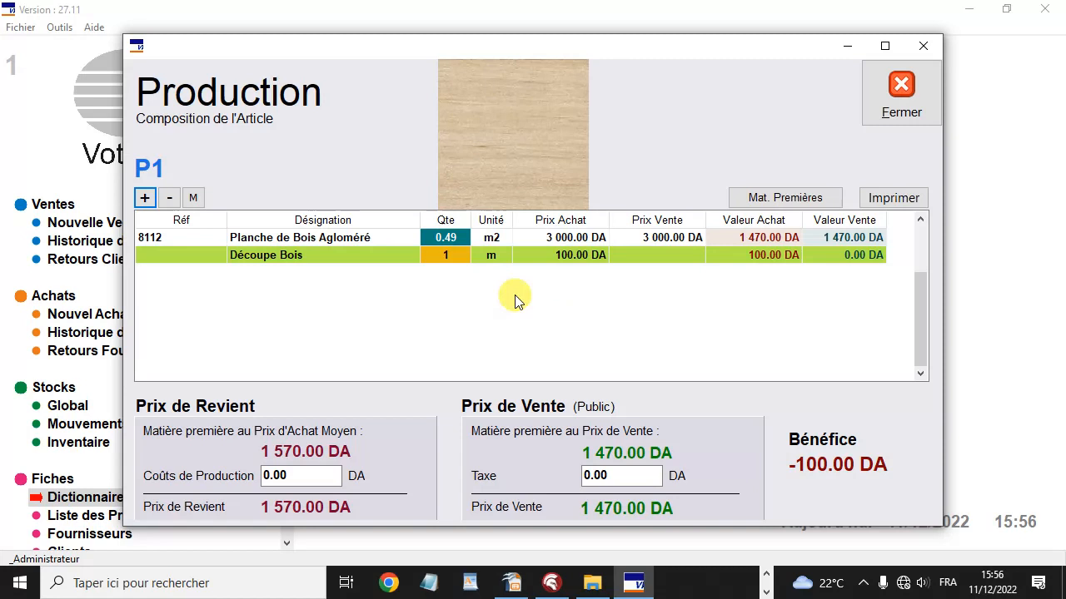
double_click(452, 256)
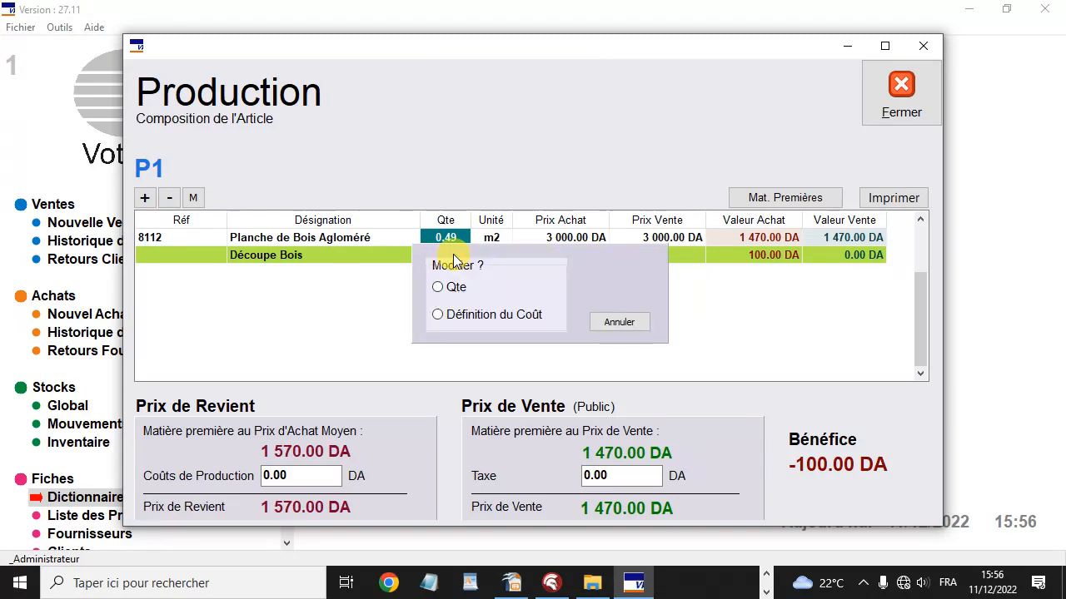
left_click(621, 322)
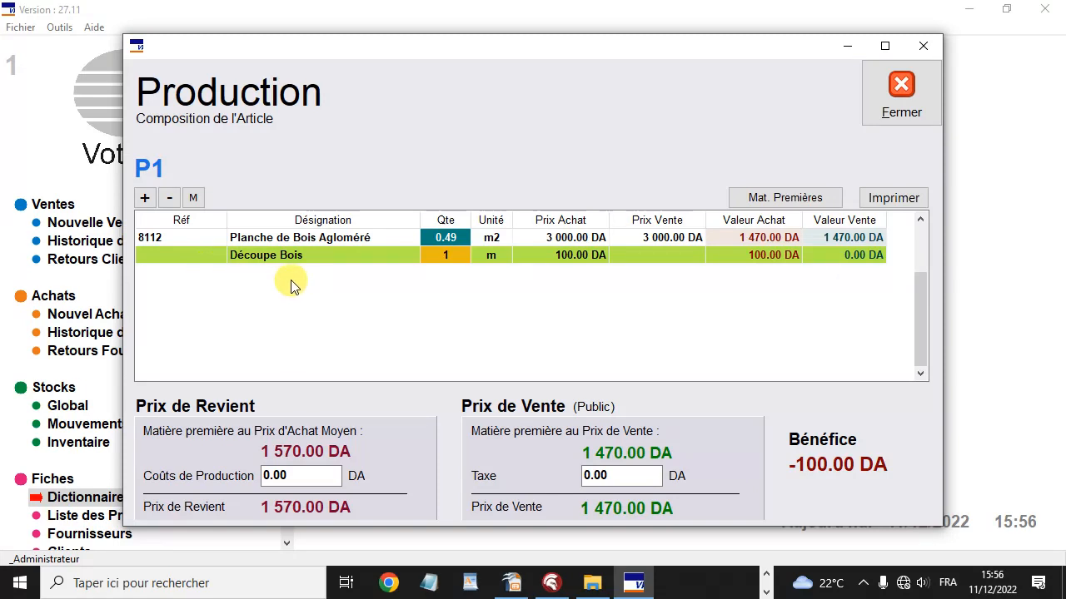
Check P1's slide in Impress, and create the additional cost Ponçage in Surface (m2) at 200 DA/m2 in the Coût family.
left_click(518, 587)
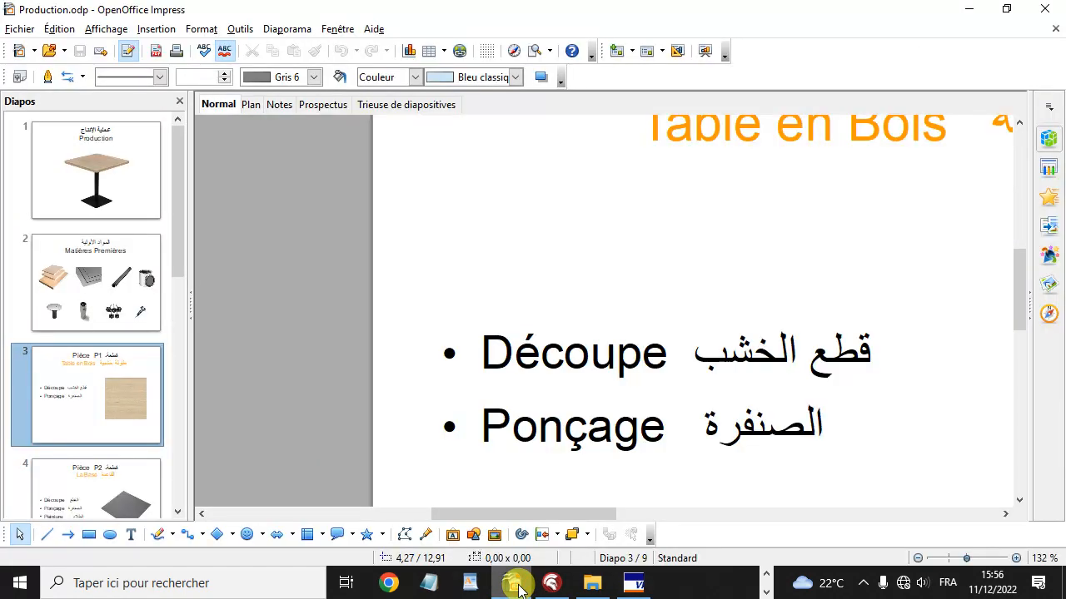
left_click(518, 587)
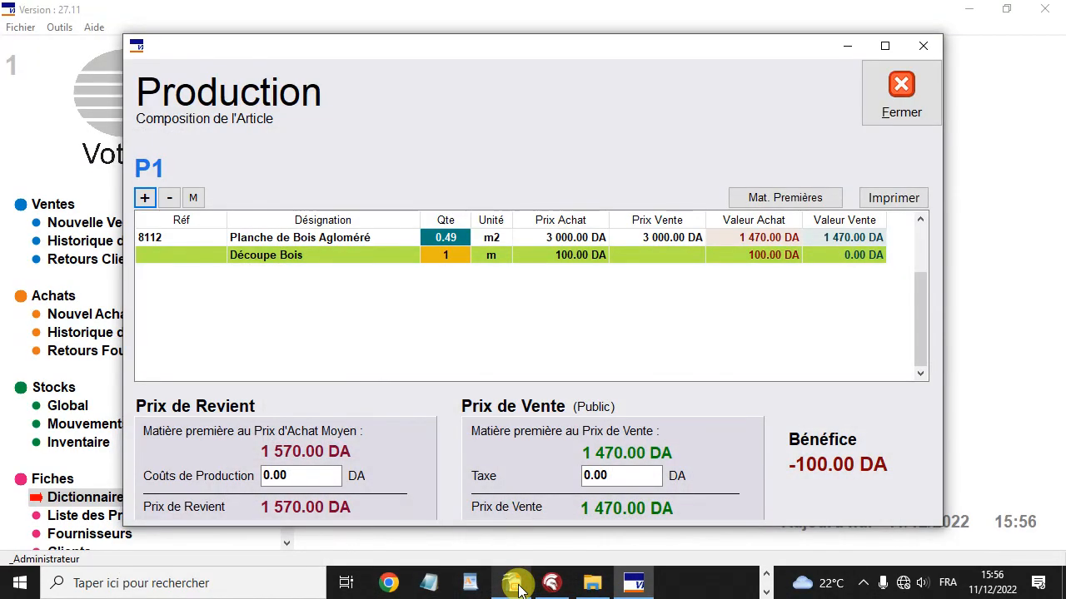
left_click(144, 200)
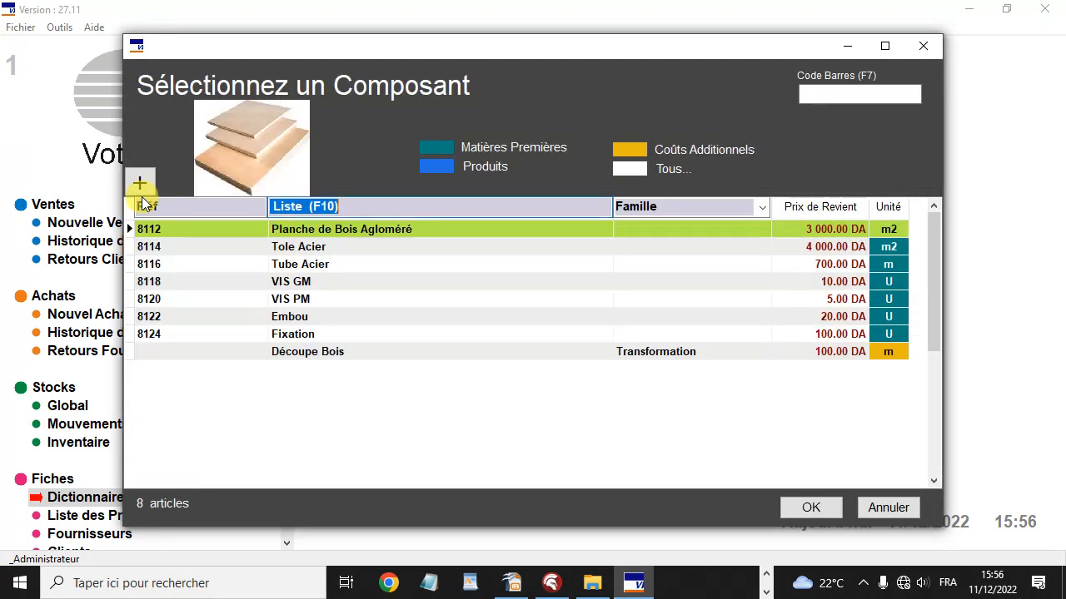
left_click(140, 183)
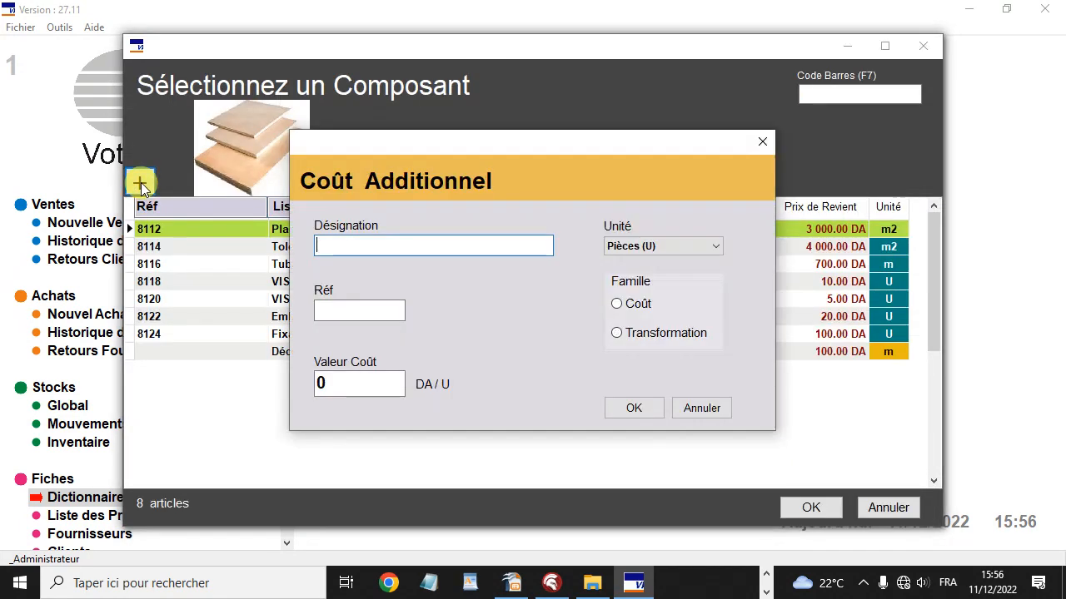
type("Po")
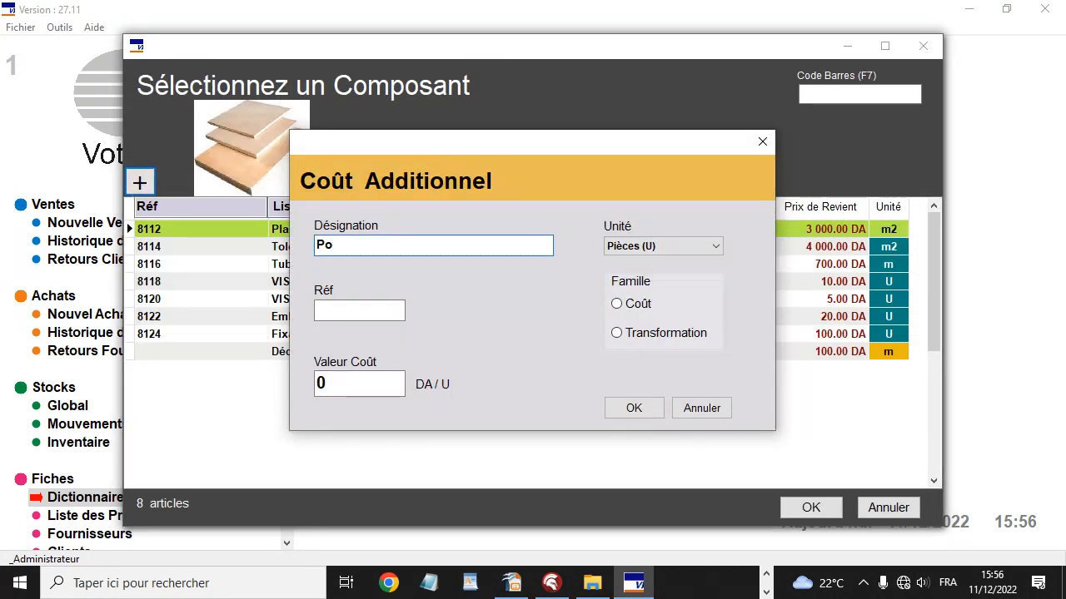
type("nçage")
left_click(318, 382)
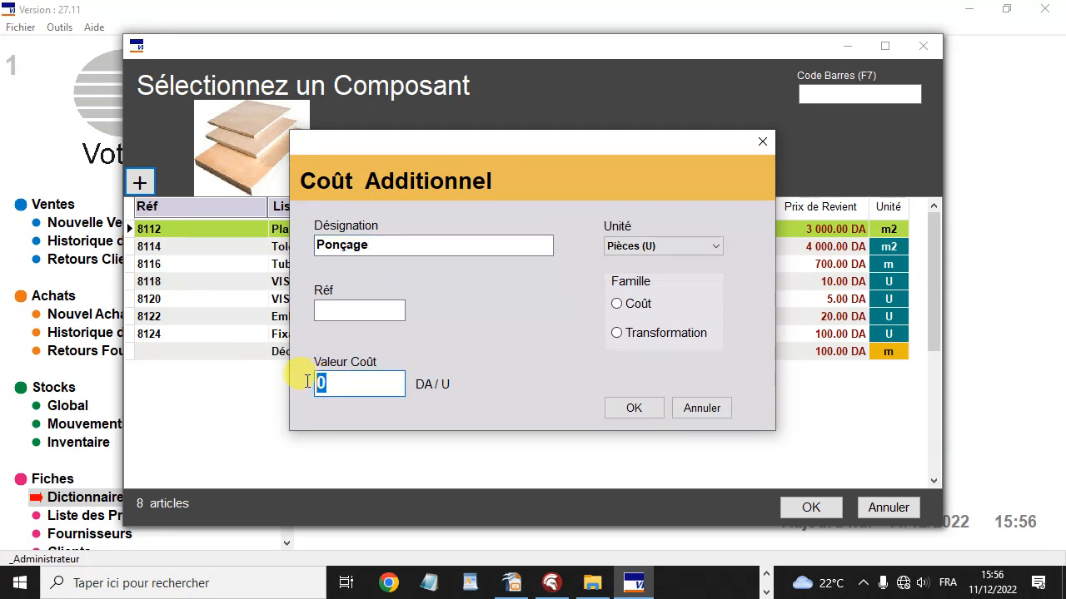
left_click(711, 245)
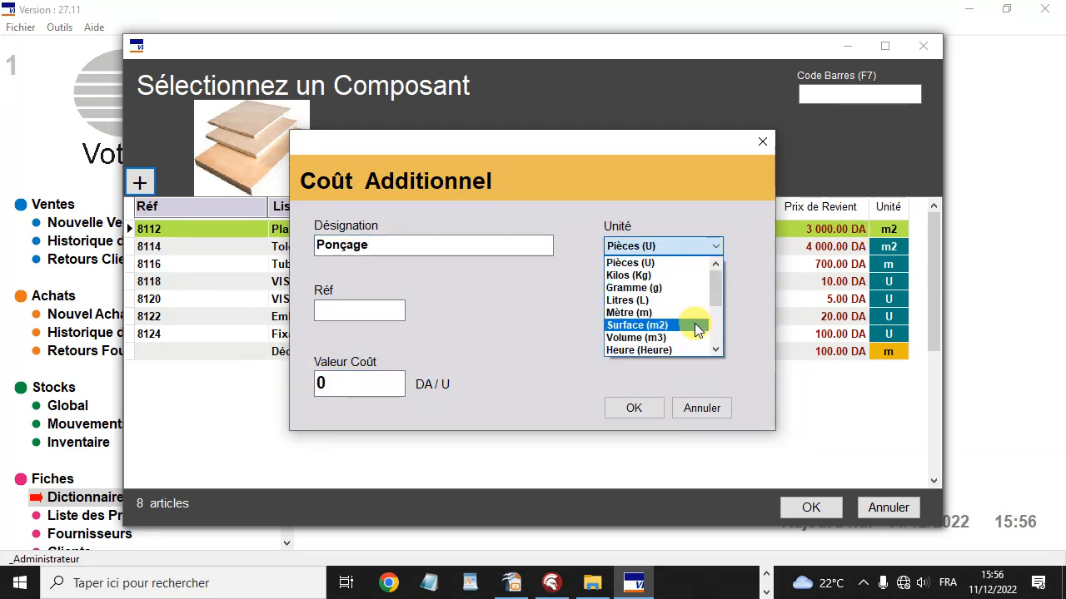
left_click(698, 325)
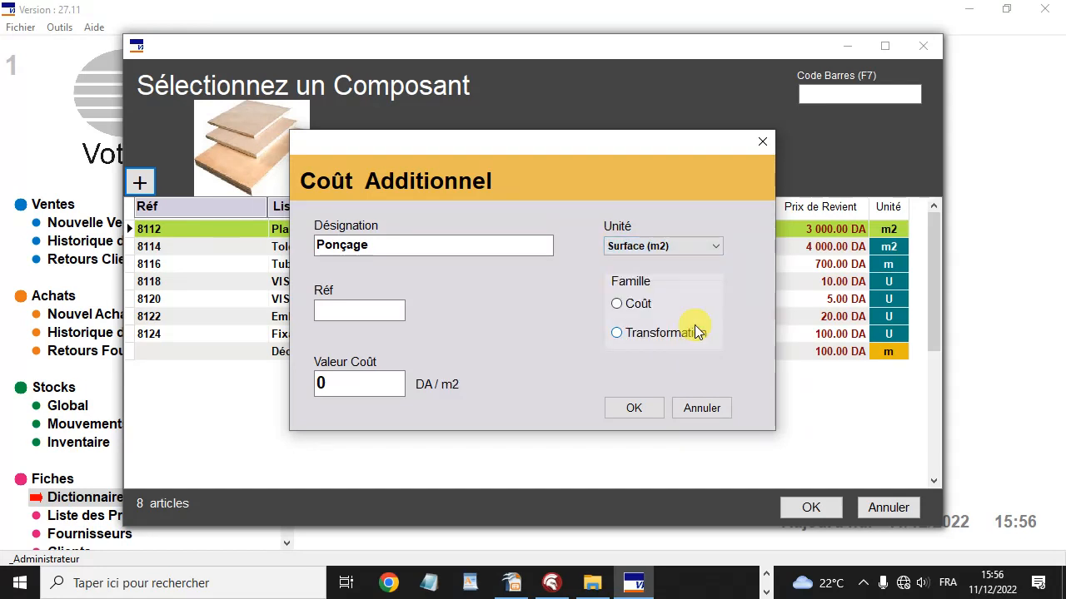
left_click(348, 384)
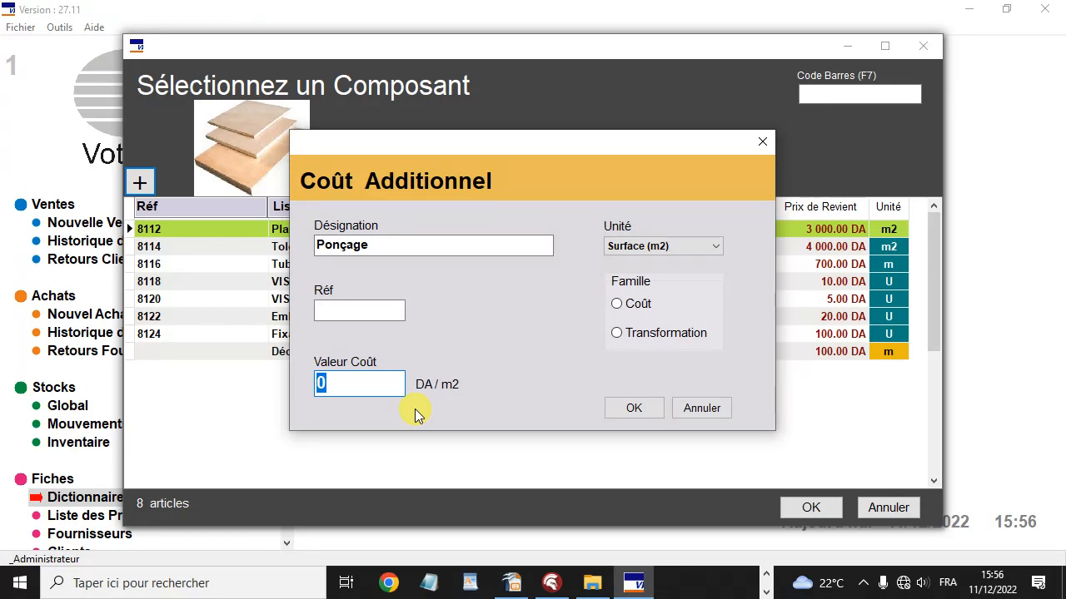
type("200")
left_click(617, 305)
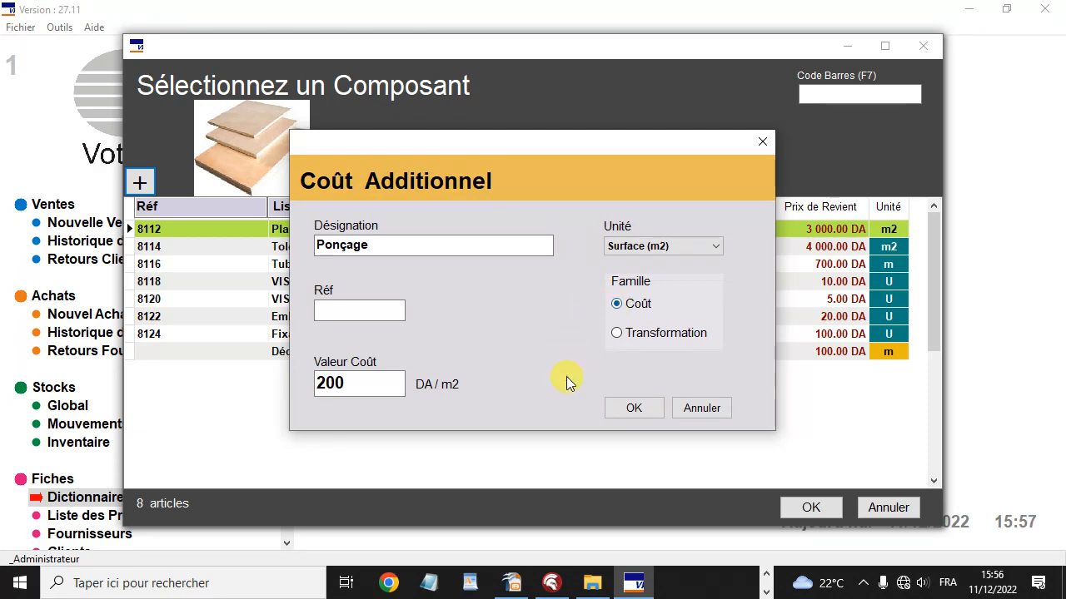
left_click(632, 407)
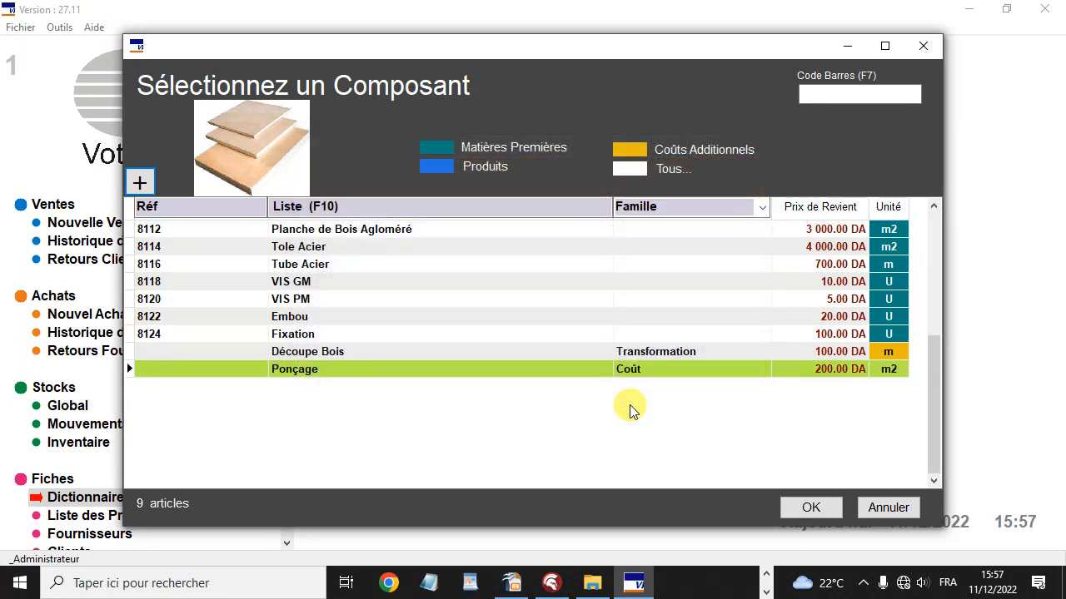
Add Ponçage to P1's composition with a dosage of 0.49 m2.
left_click(811, 507)
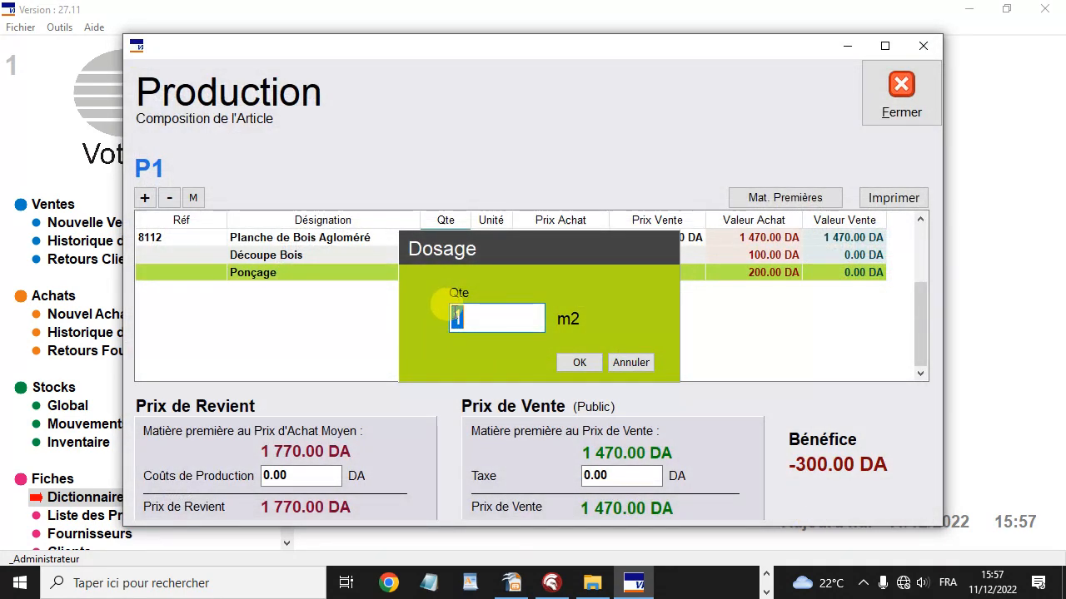
type("0.49")
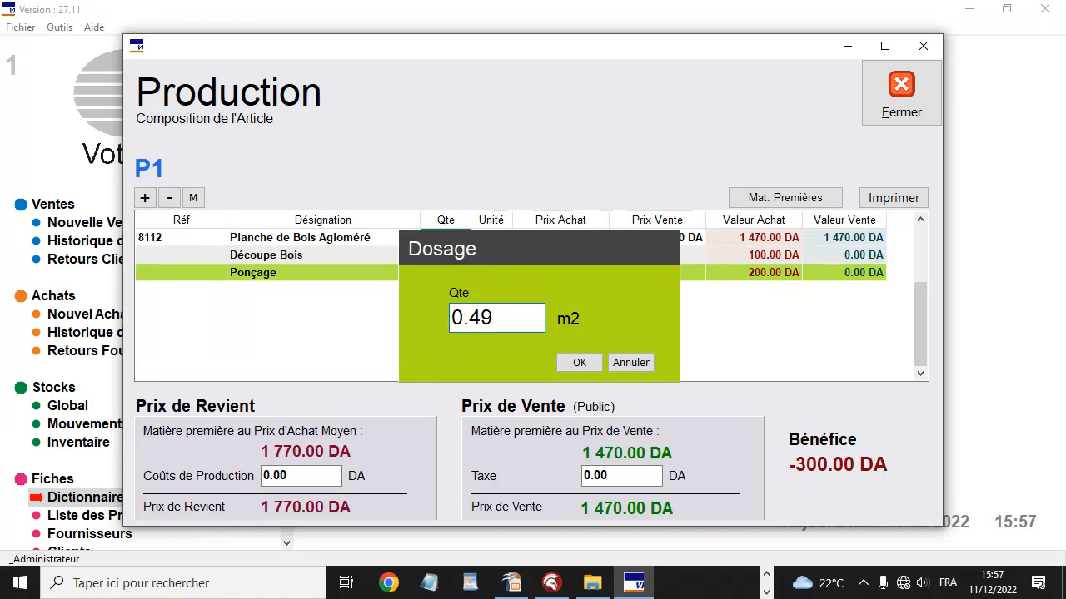
key("Return")
Review P1's composition lines against the operations on its Impress slide, shown as a slide show.
left_click(363, 238)
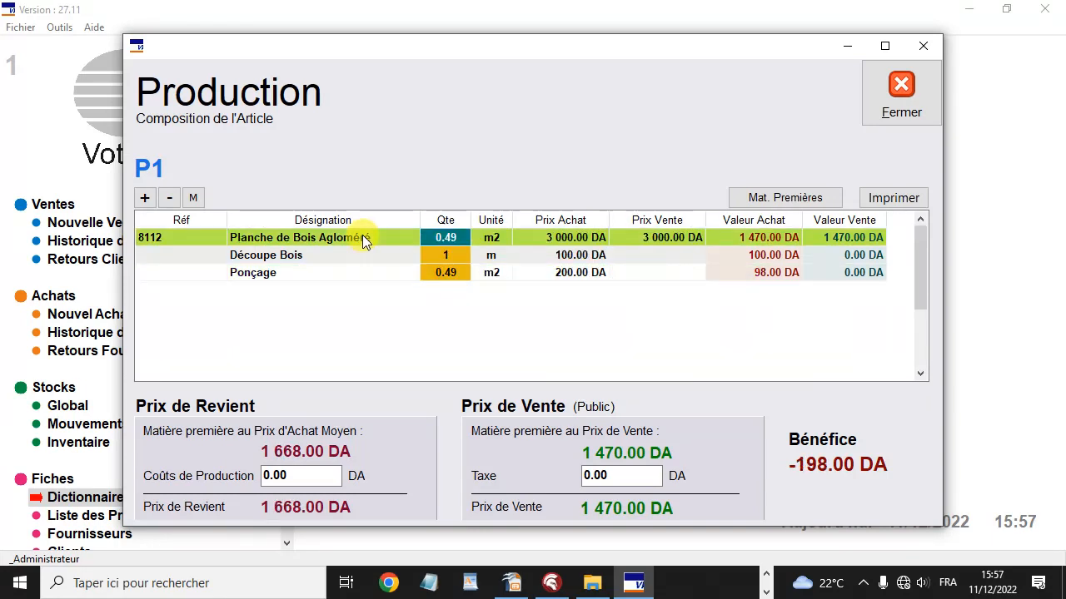
left_click(387, 249)
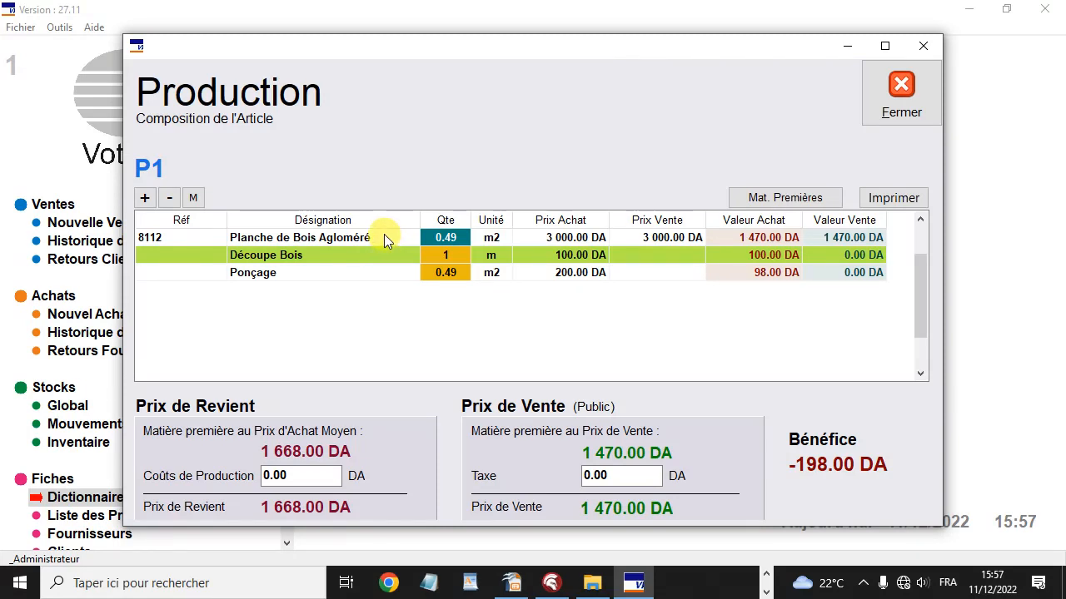
left_click(384, 239)
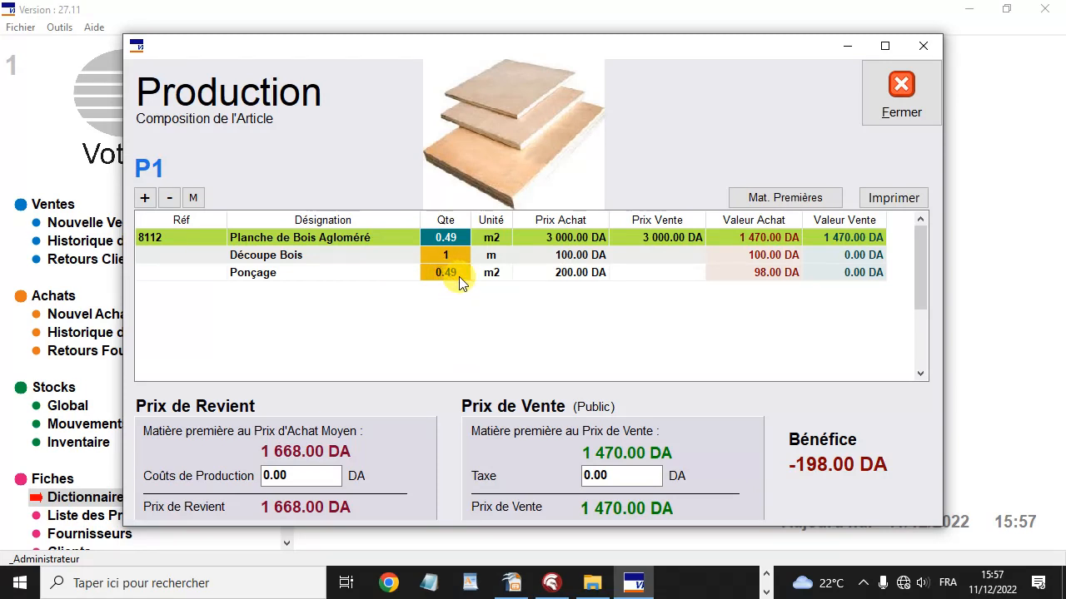
left_click(351, 258)
left_click(346, 276)
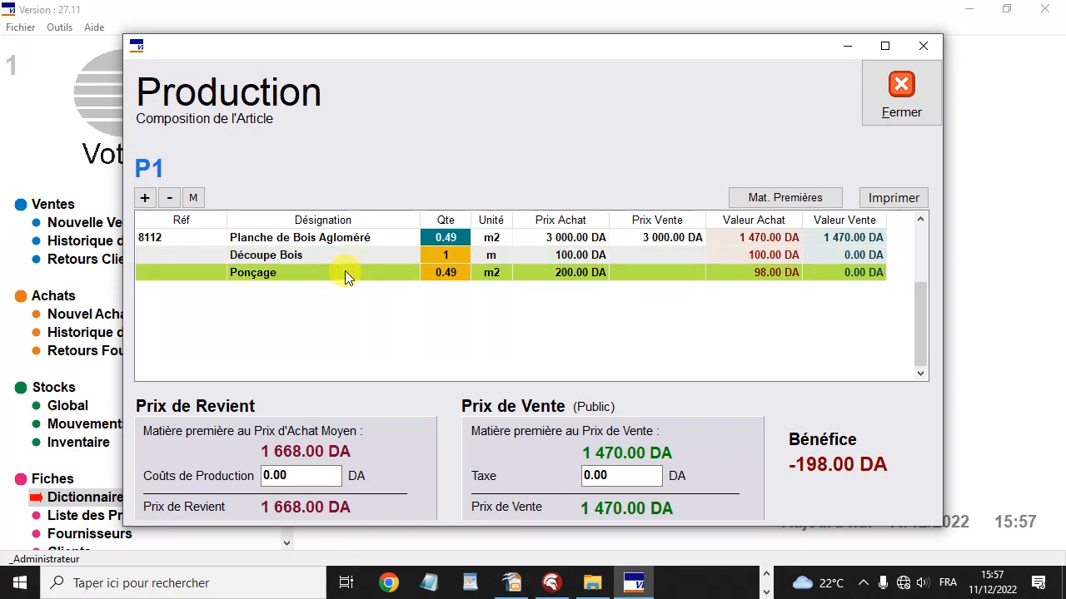
left_click(511, 584)
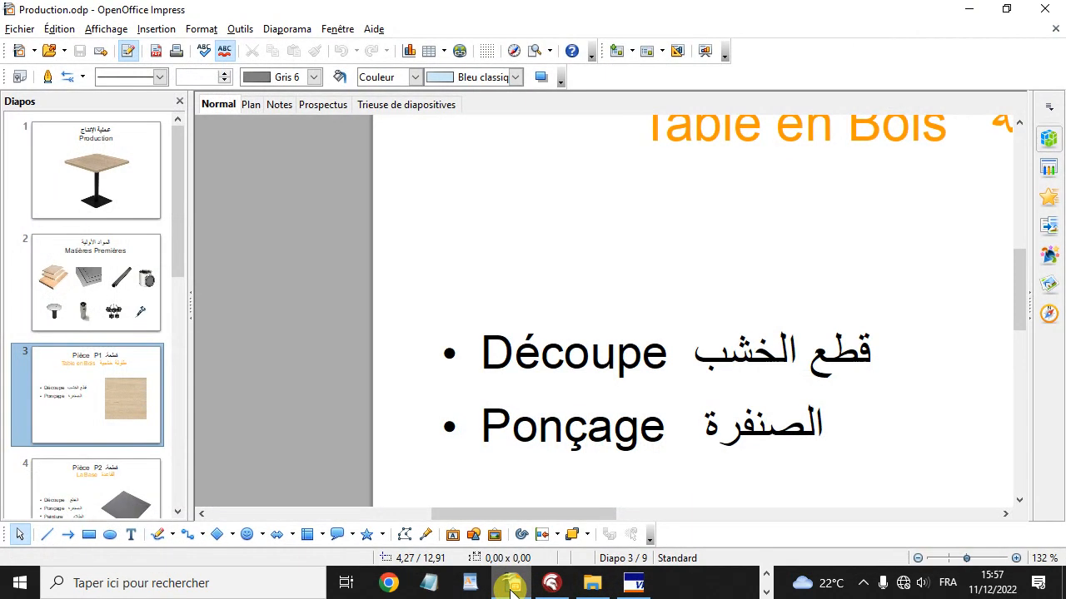
key("F5")
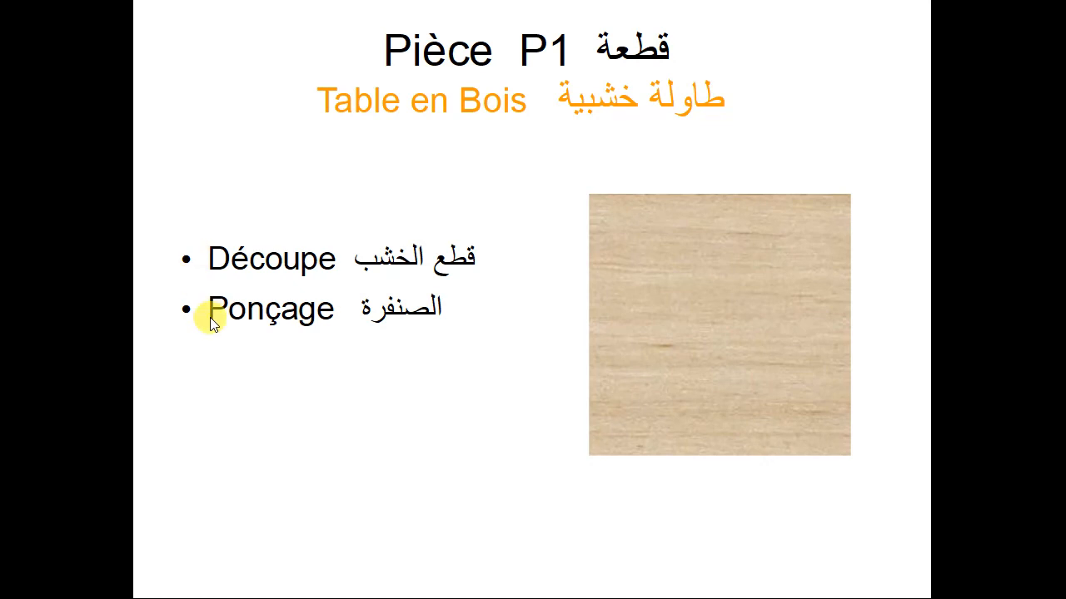
End the slide show, return to P1's composition in SAHEL and open the Découpe Bois quantity for editing.
key("Escape")
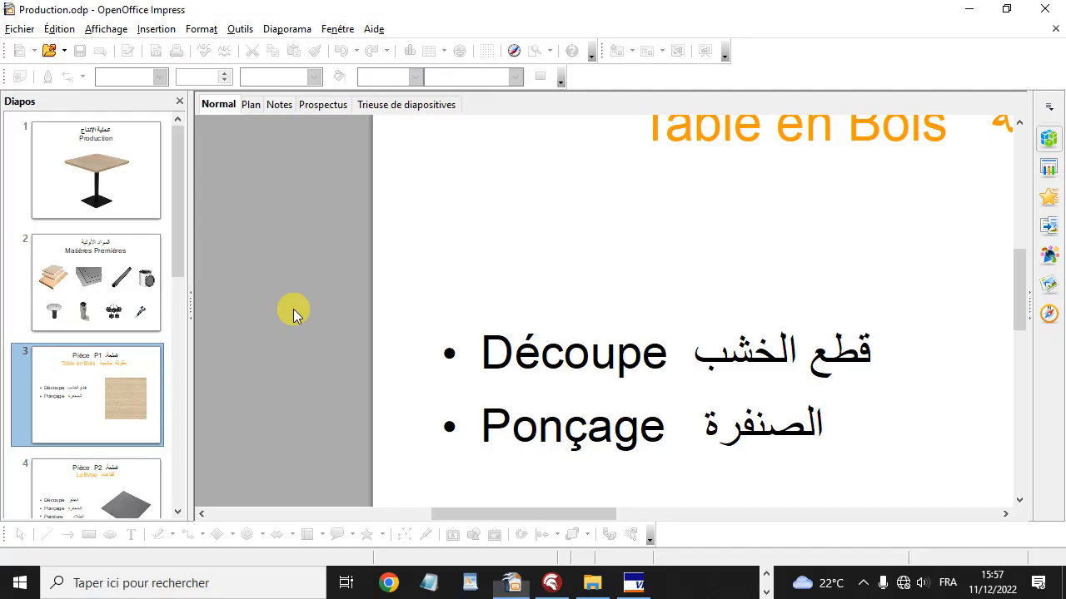
left_click(633, 583)
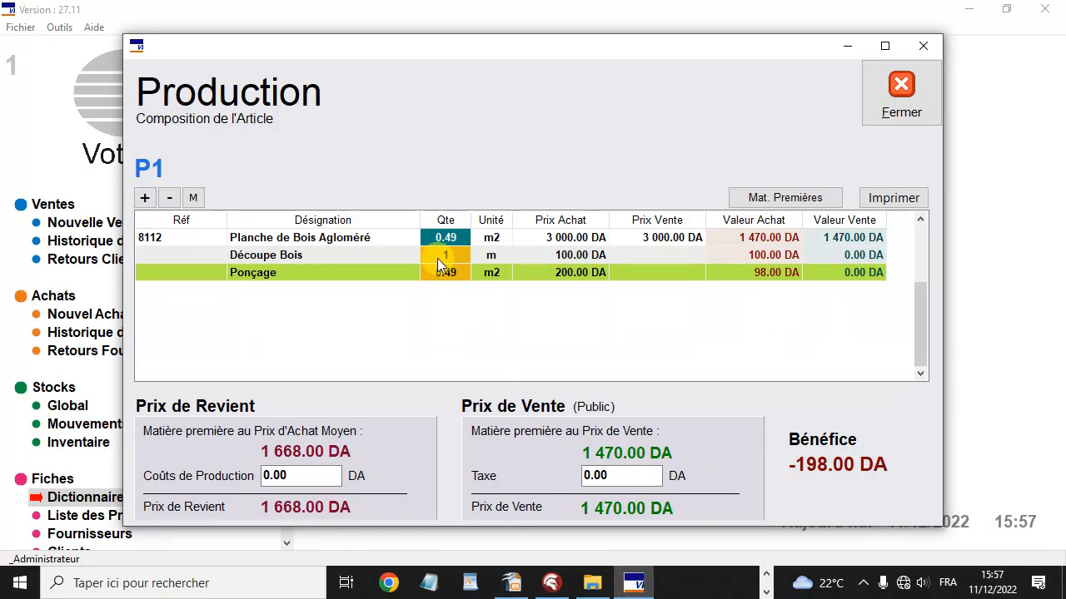
left_click(473, 239)
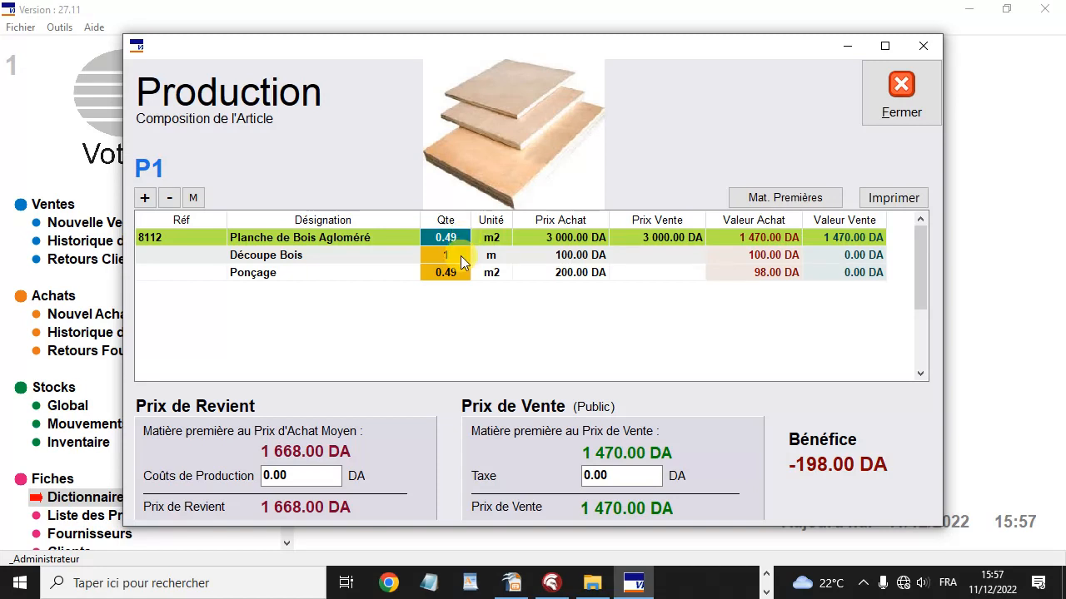
left_click(460, 259)
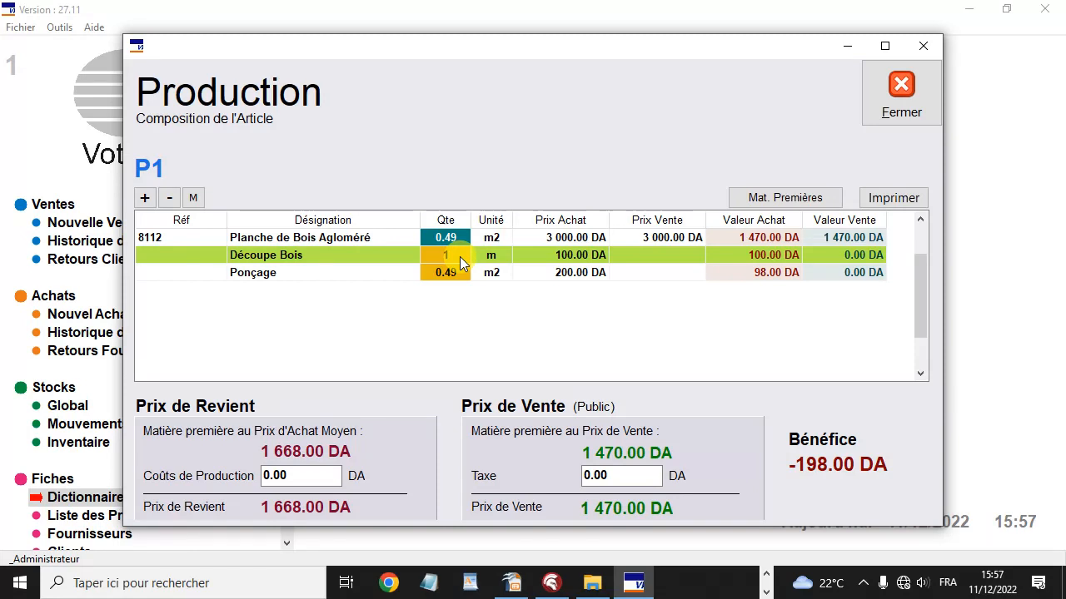
double_click(462, 263)
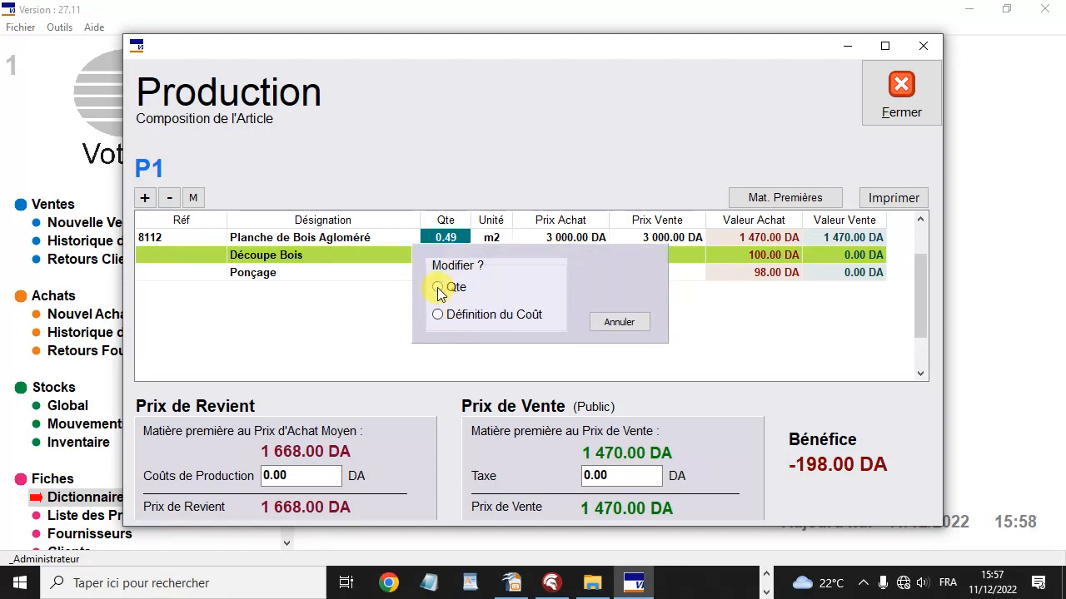
left_click(438, 288)
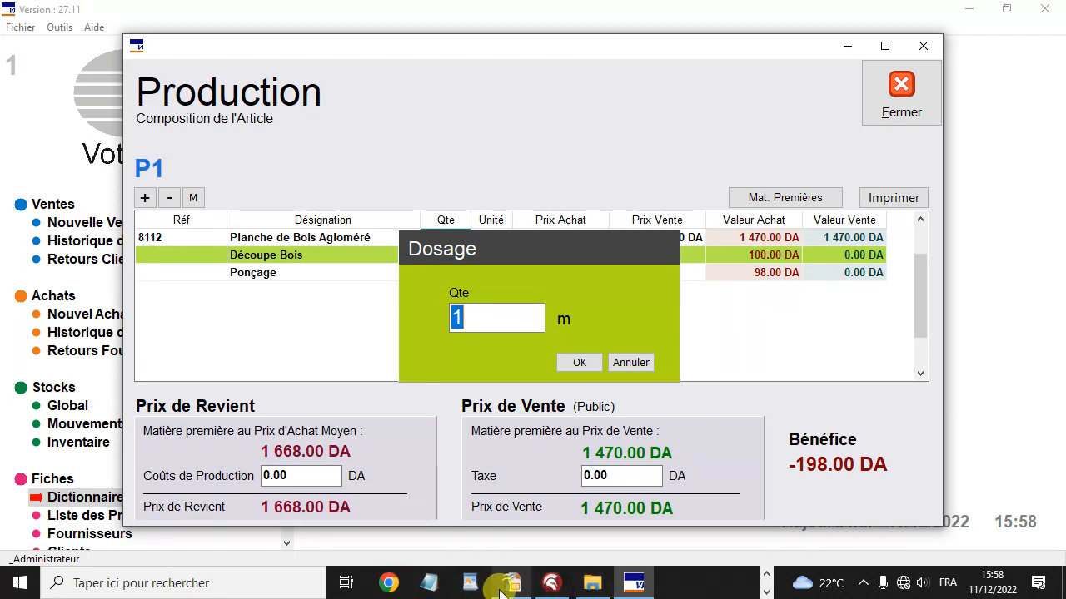
Switch to the Windows Calculator and multiply 0.70 by 4 to work out the cutting length.
mouse_move(520, 589)
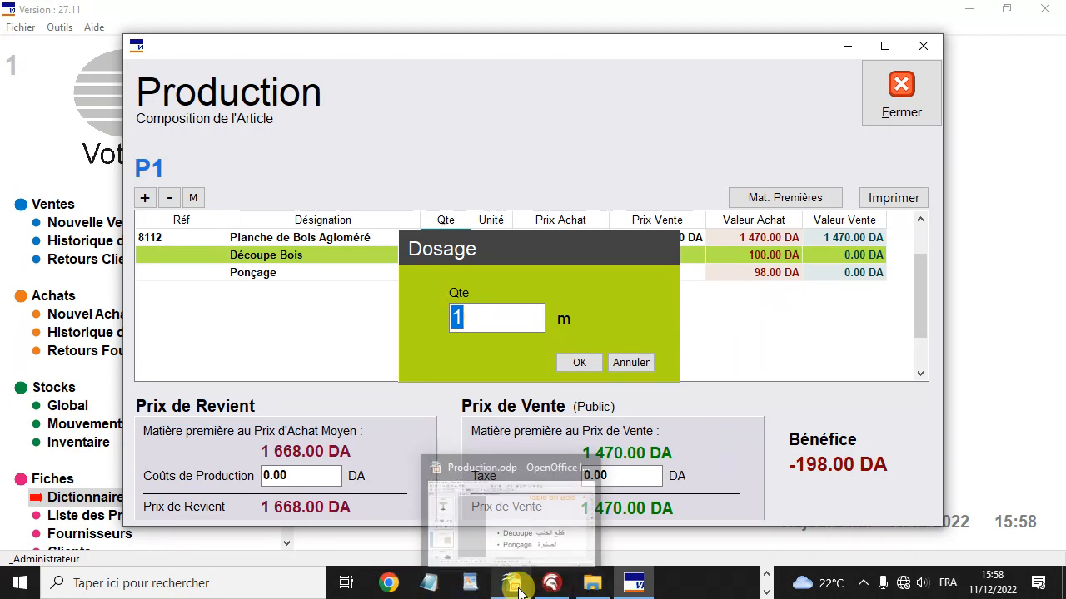
left_click(766, 573)
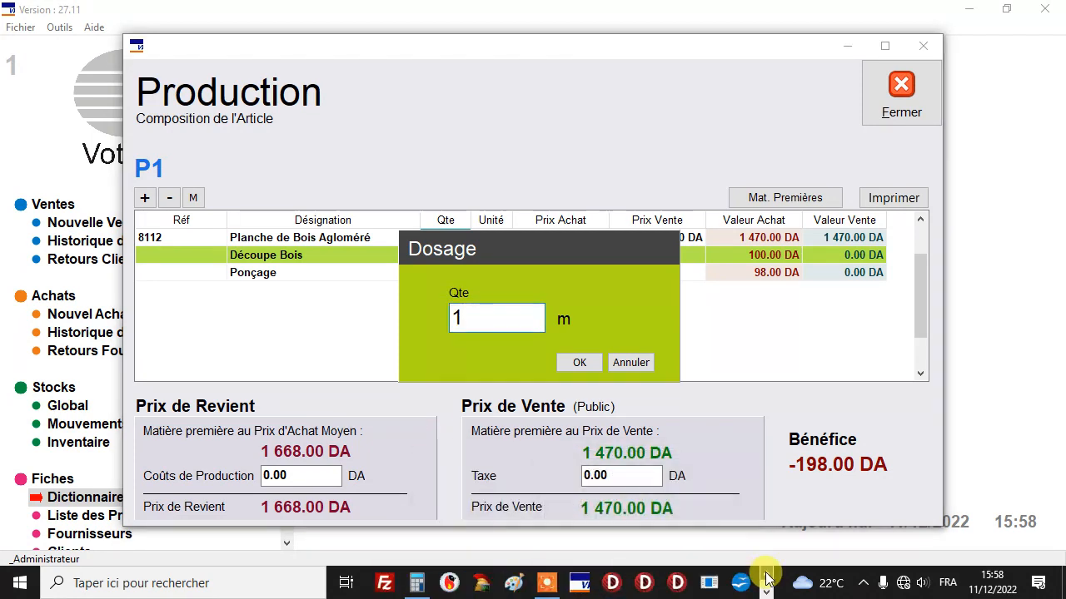
left_click(417, 585)
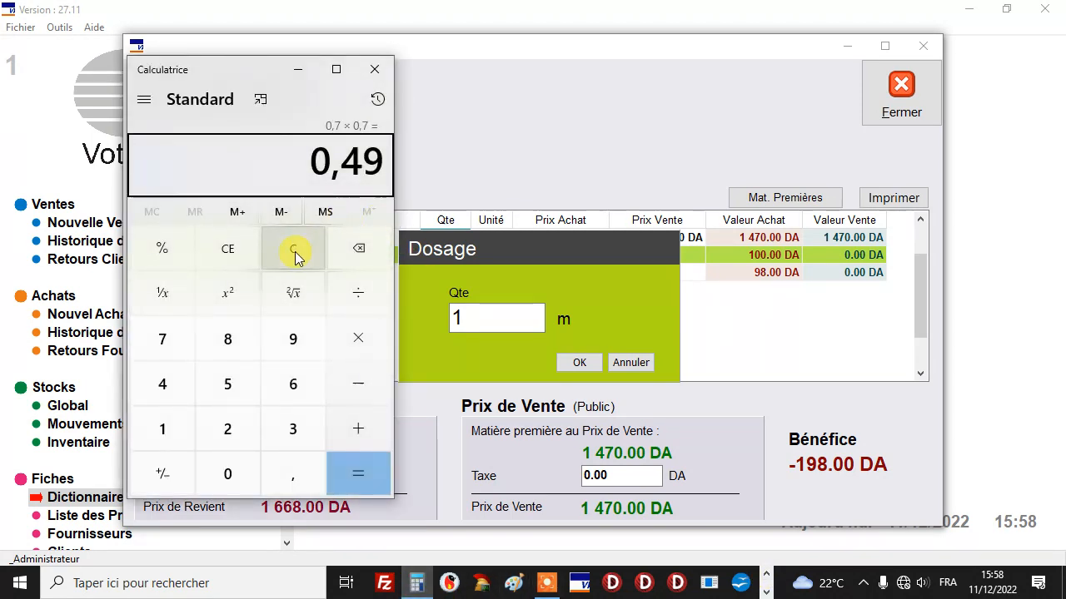
left_click(293, 249)
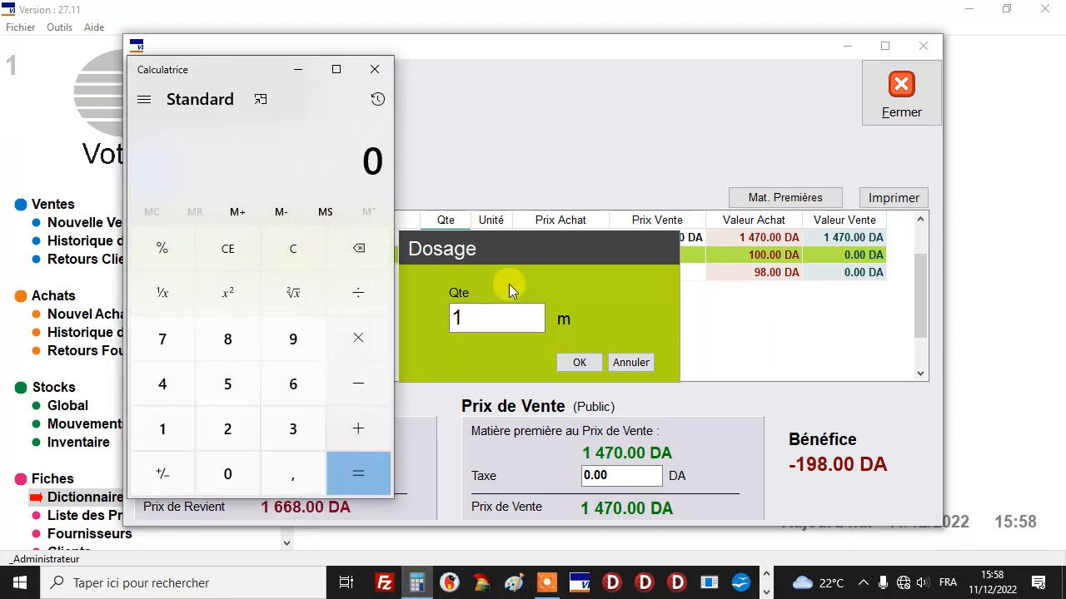
type(",70")
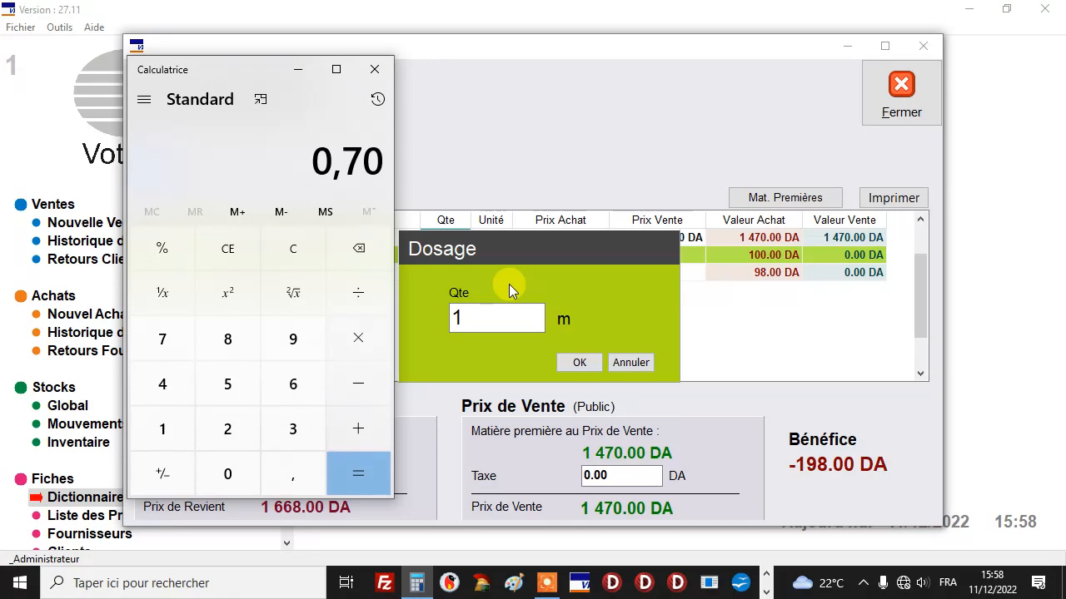
left_click(354, 353)
left_click(162, 383)
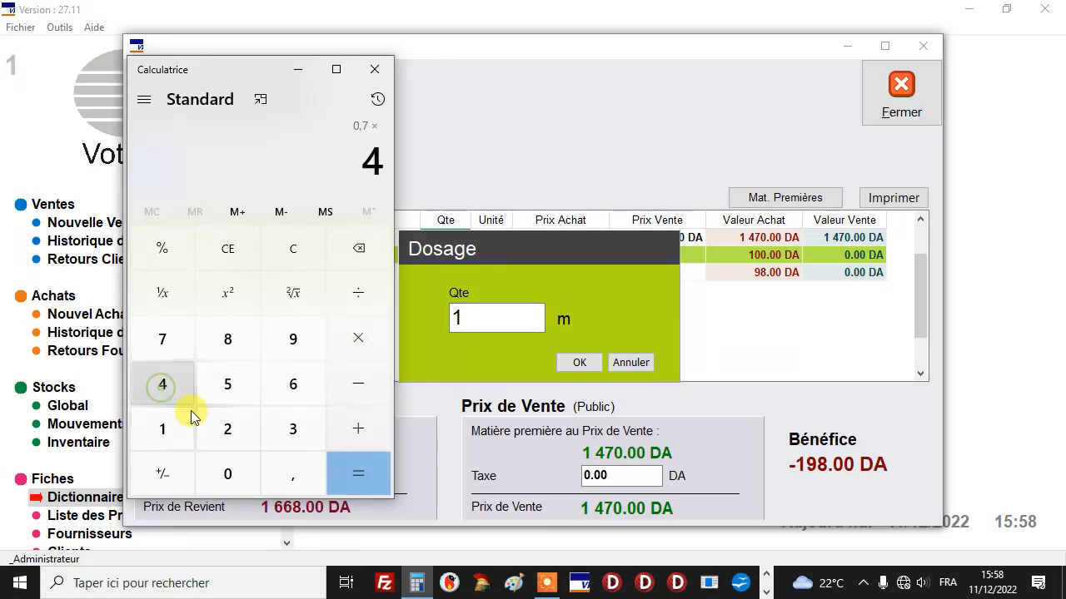
left_click(354, 474)
Set the dosage of Découpe Bois to 2.80 m in P1's composition.
left_click(460, 317)
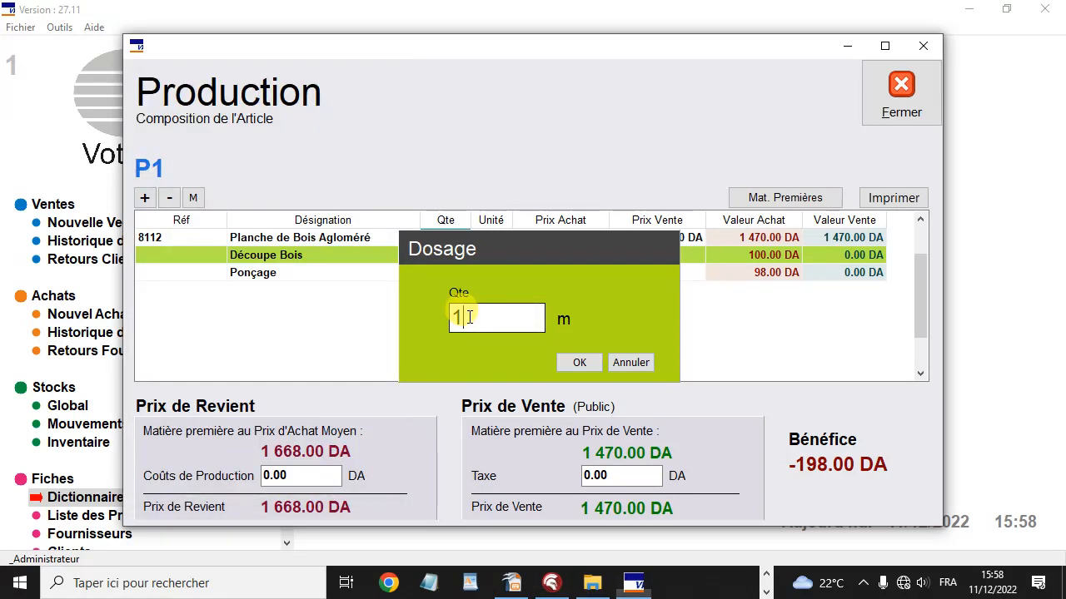
double_click(451, 317)
type("2")
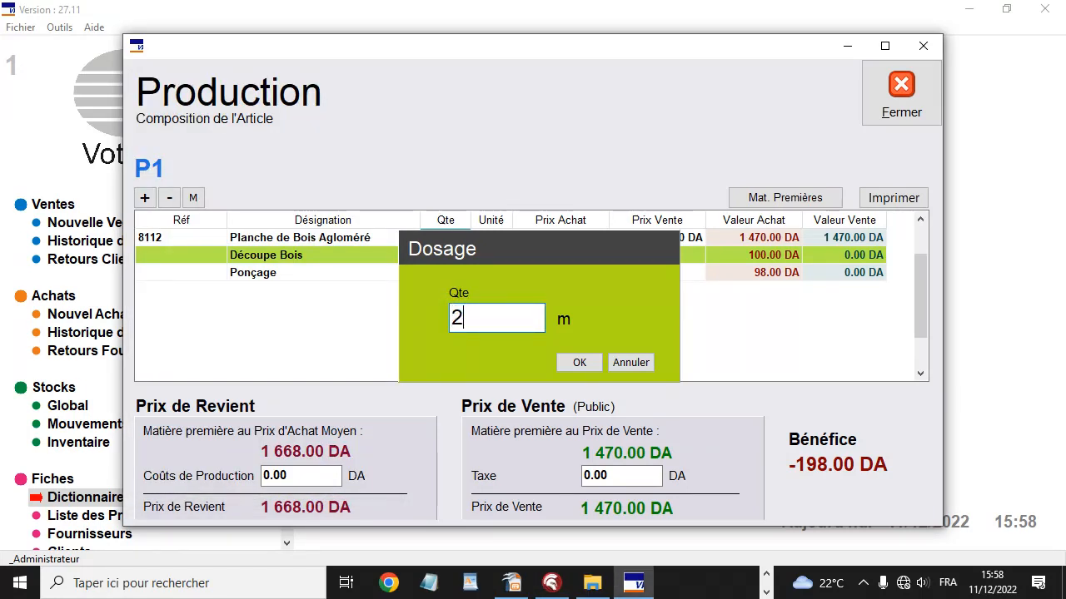
type(".80")
key("Return")
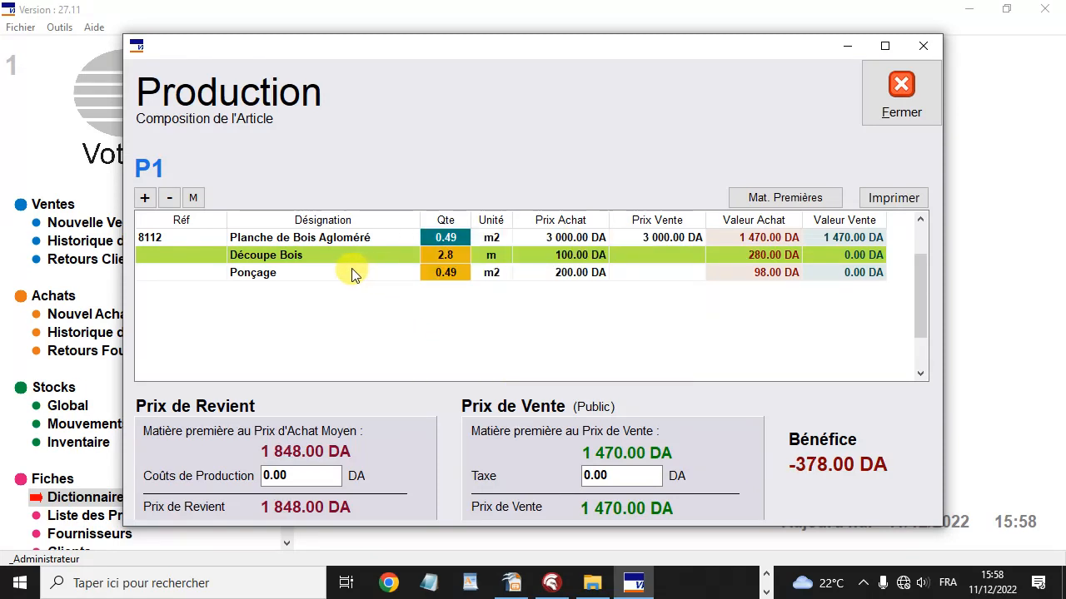
Check P1's composition lines and set the Taxe under Prix de Vente to 500 DA.
left_click(452, 237)
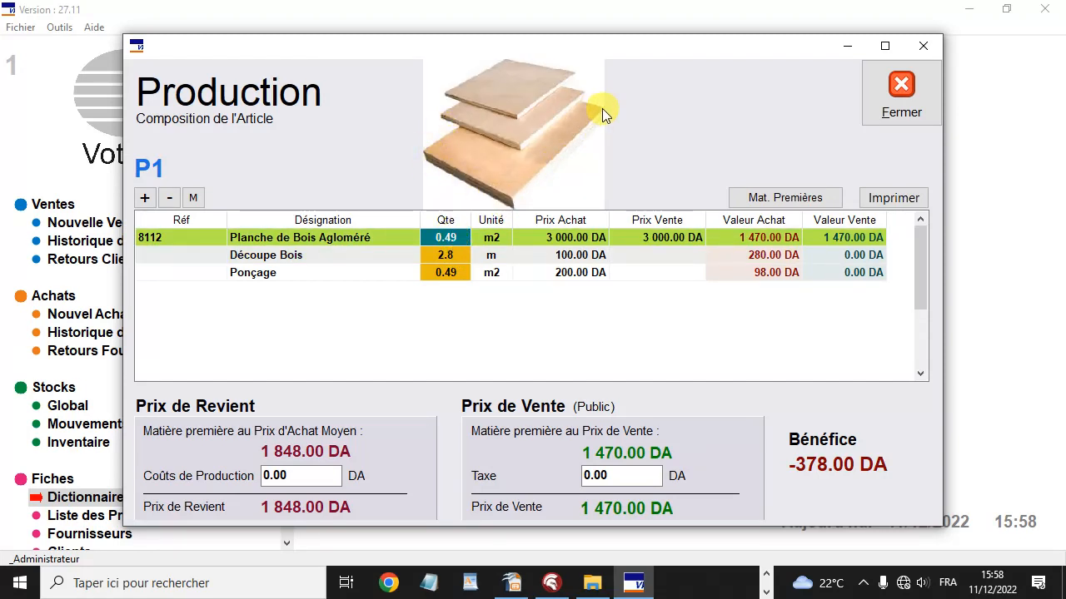
left_click(315, 271)
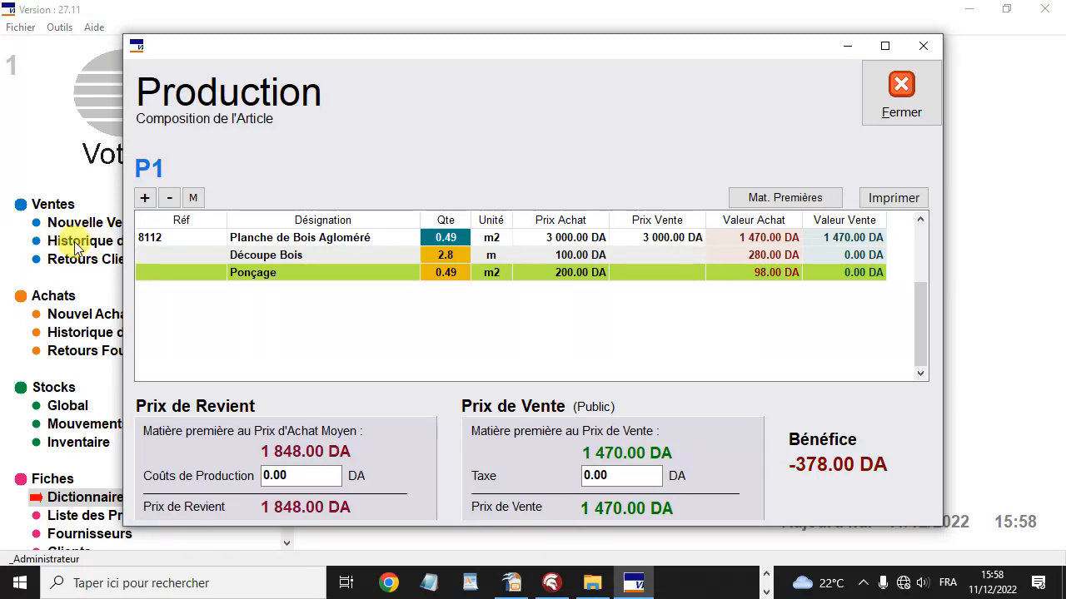
double_click(585, 475)
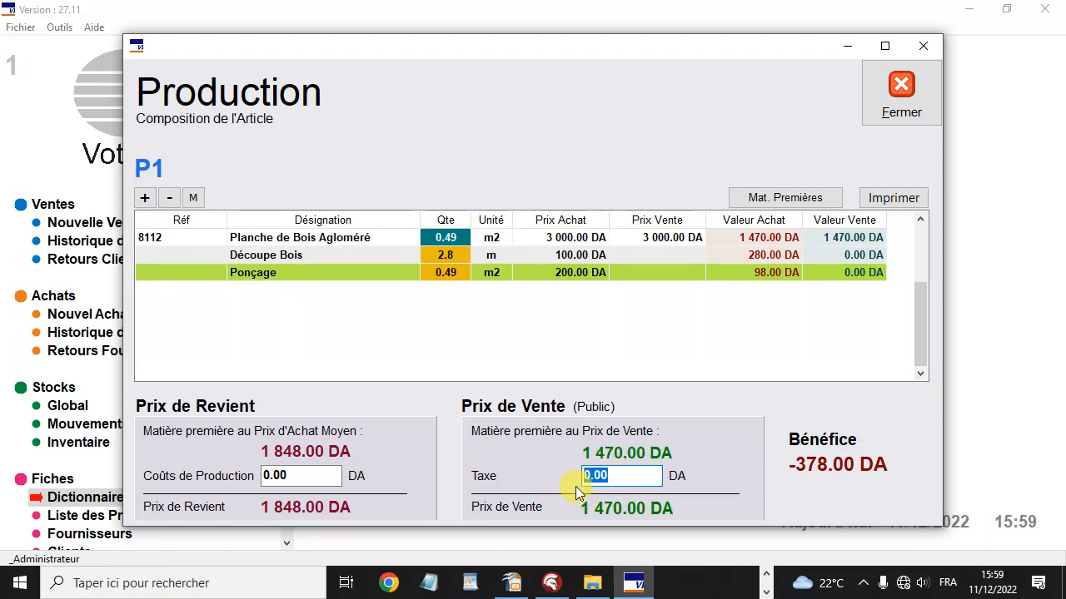
type("500")
key("Tab")
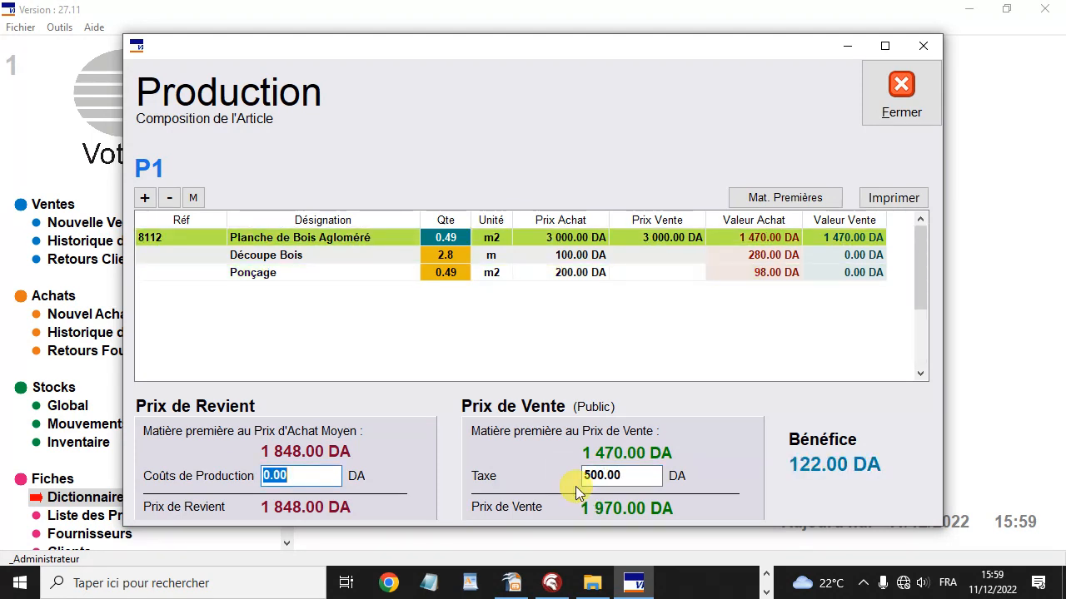
Set the Taxe of P1's sale price to 1 000 DA and close the composition.
left_click_drag(631, 478, 566, 478)
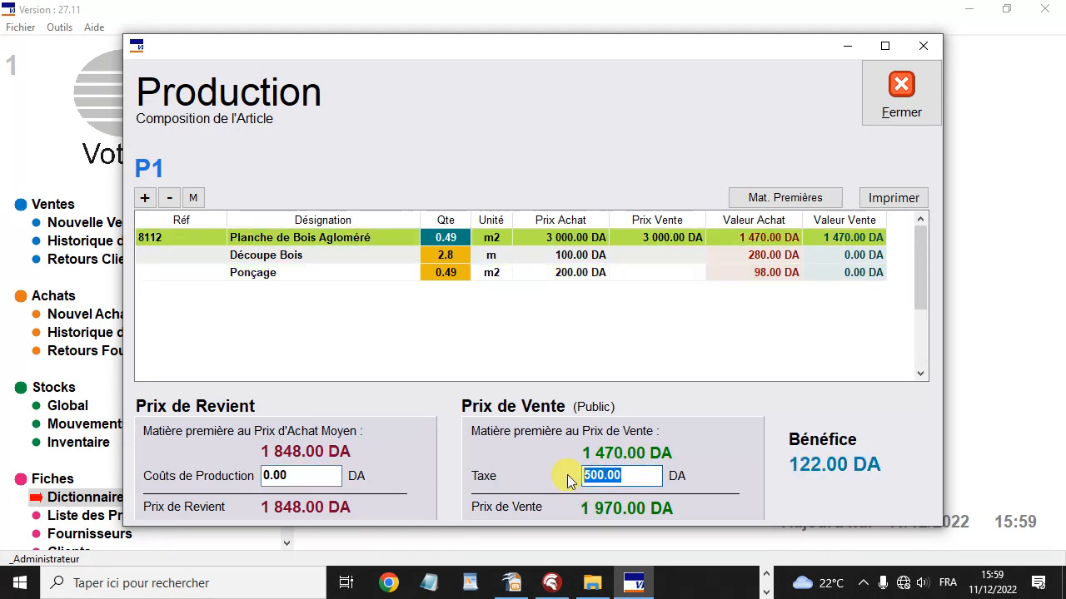
type("1 000")
key("Tab")
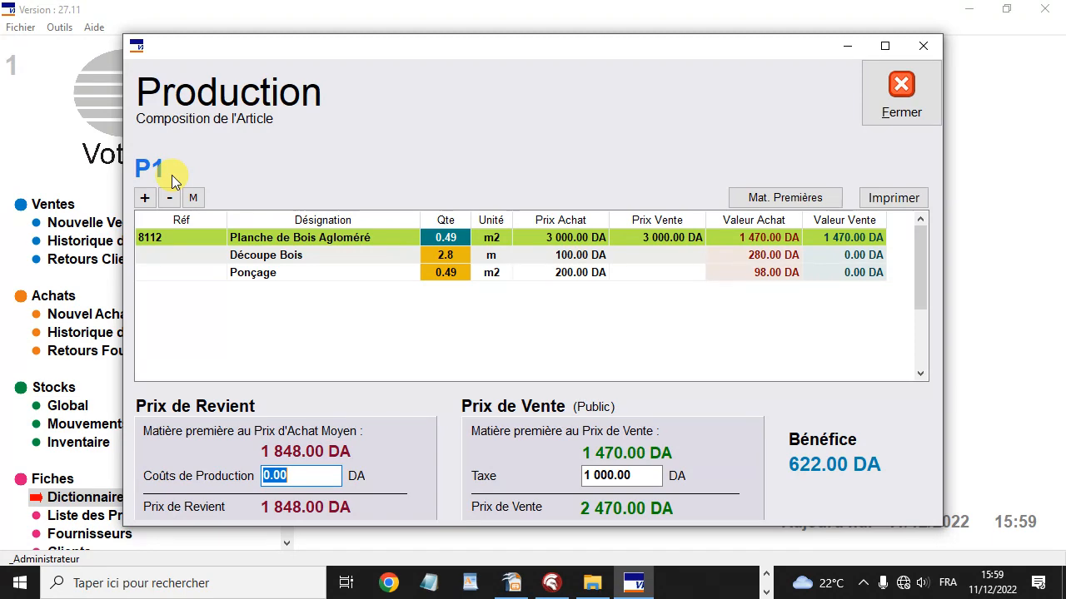
left_click(897, 92)
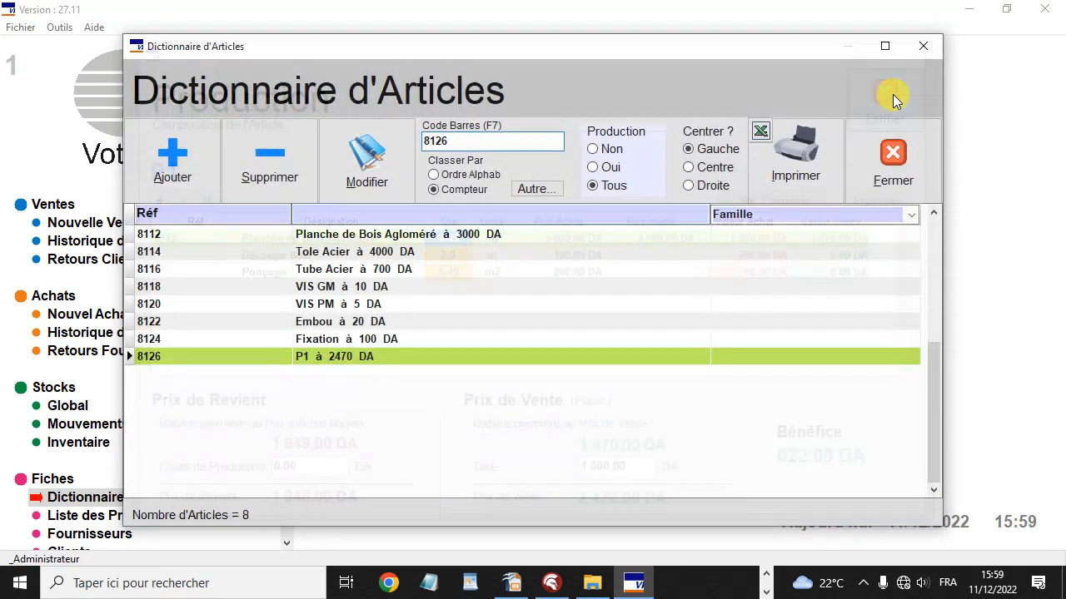
Quit SAHEL, relaunch it from the desktop and log in as Administrateur.
double_click(308, 360)
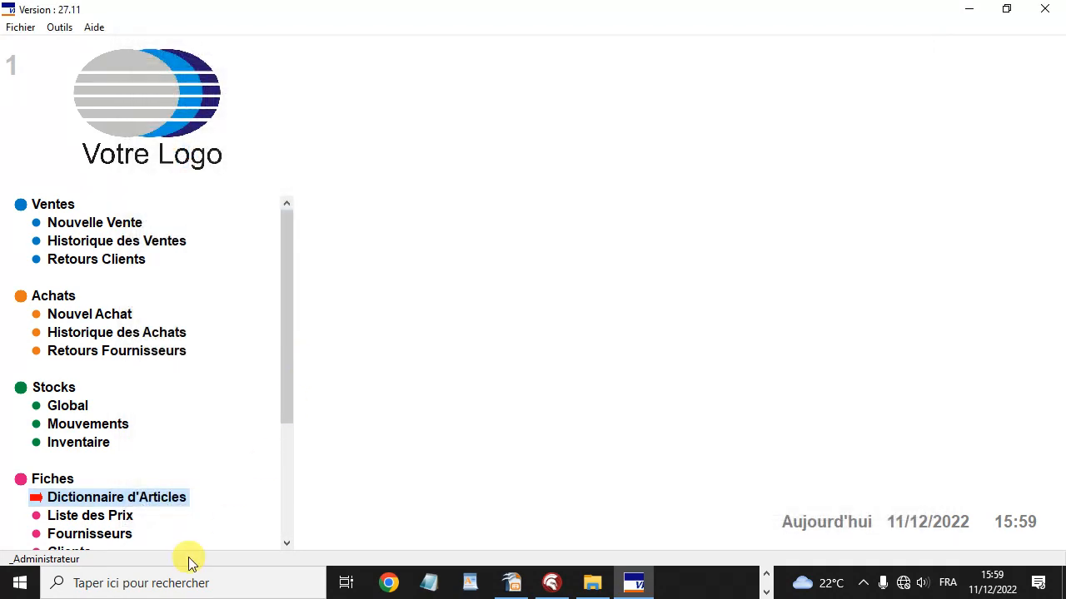
left_click(136, 497)
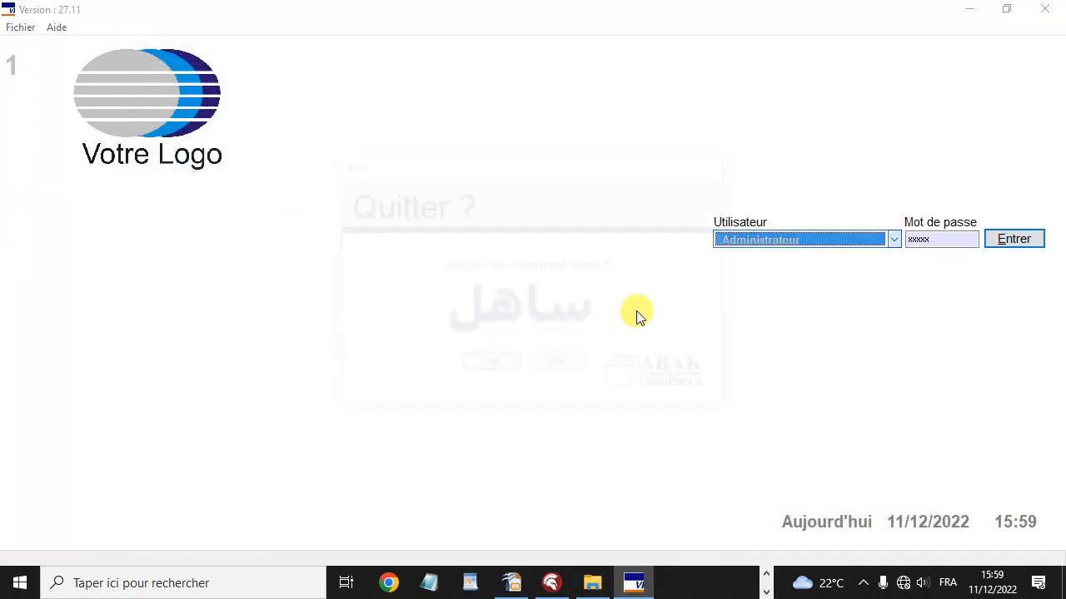
left_click(510, 368)
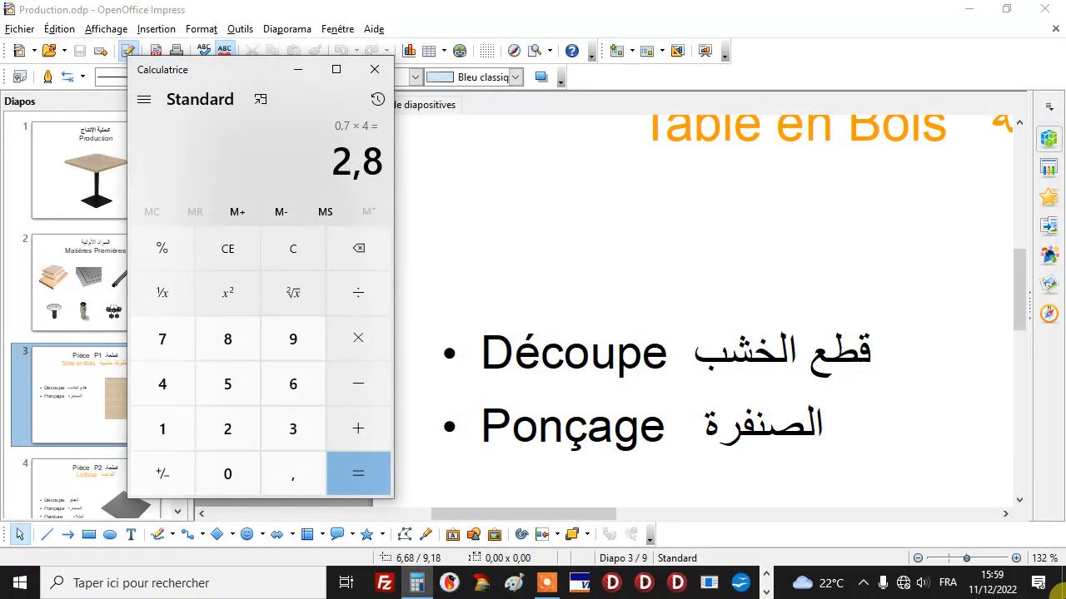
left_click(1063, 587)
double_click(41, 100)
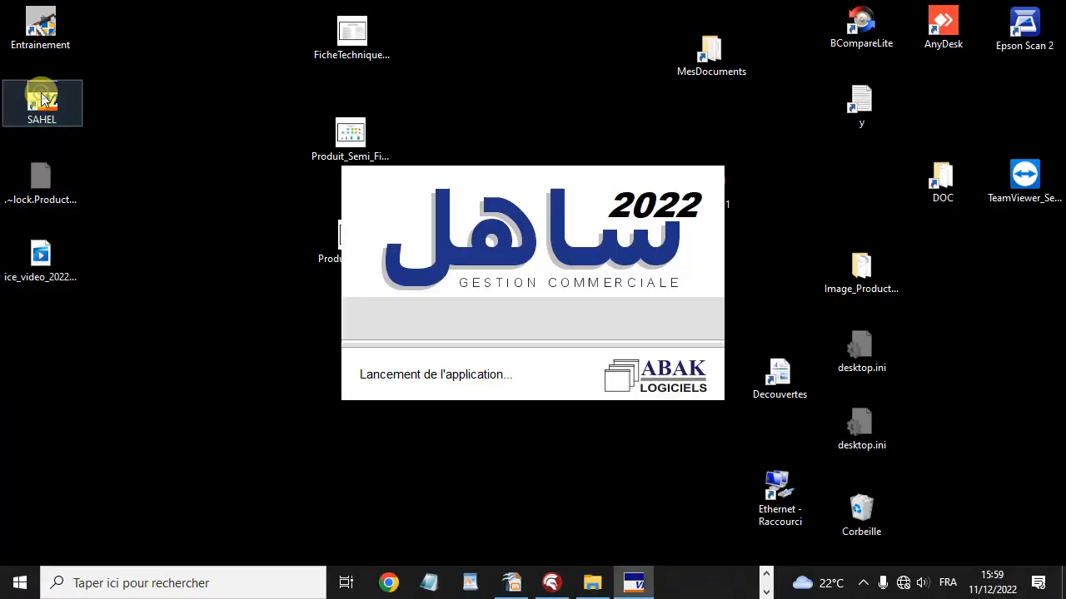
left_click(431, 446)
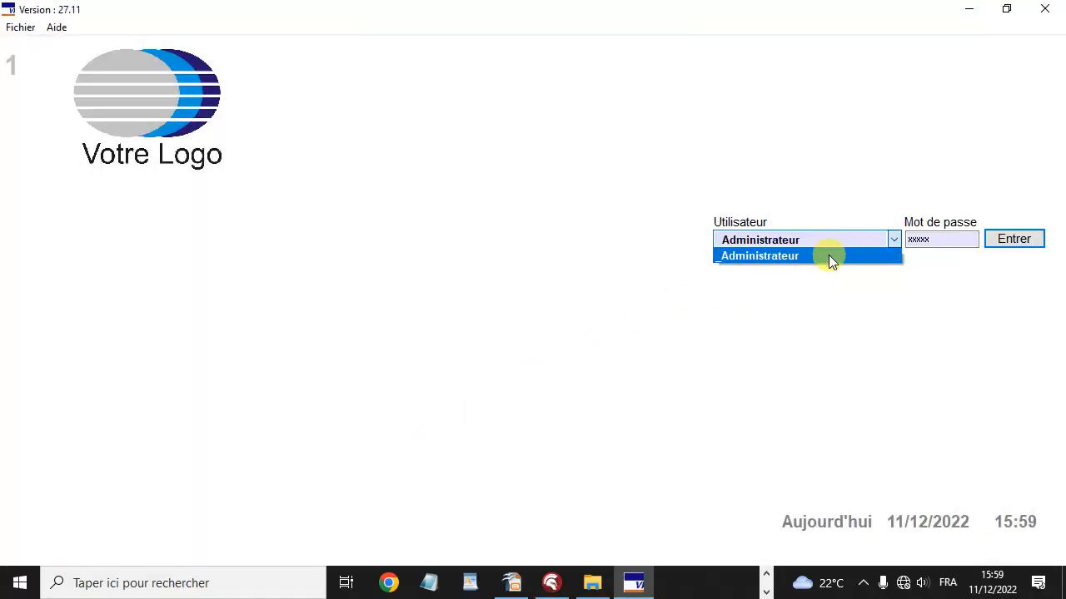
left_click(829, 255)
left_click(1008, 240)
Open P1's production composition from the article dictionary, check the quantities of its three lines and close it.
left_click(138, 497)
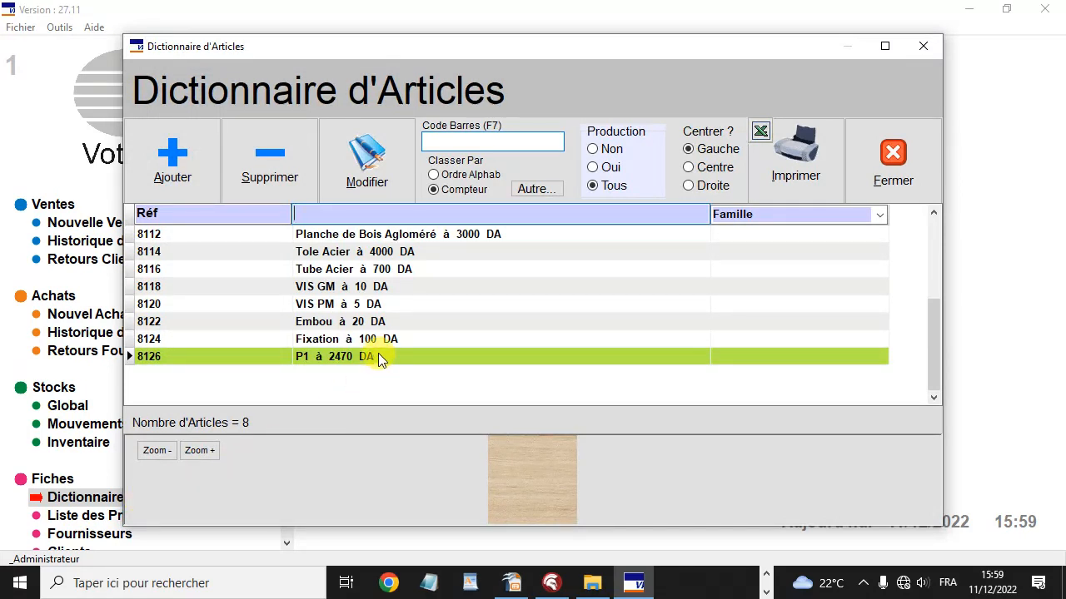
double_click(302, 358)
left_click(654, 177)
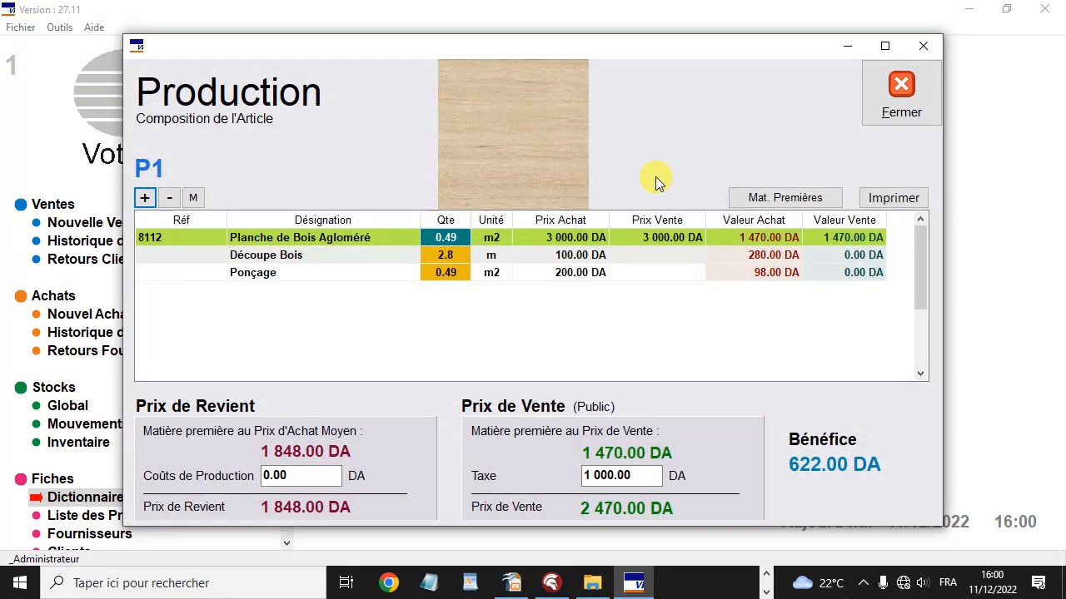
left_click(452, 255)
left_click(452, 272)
left_click(445, 238)
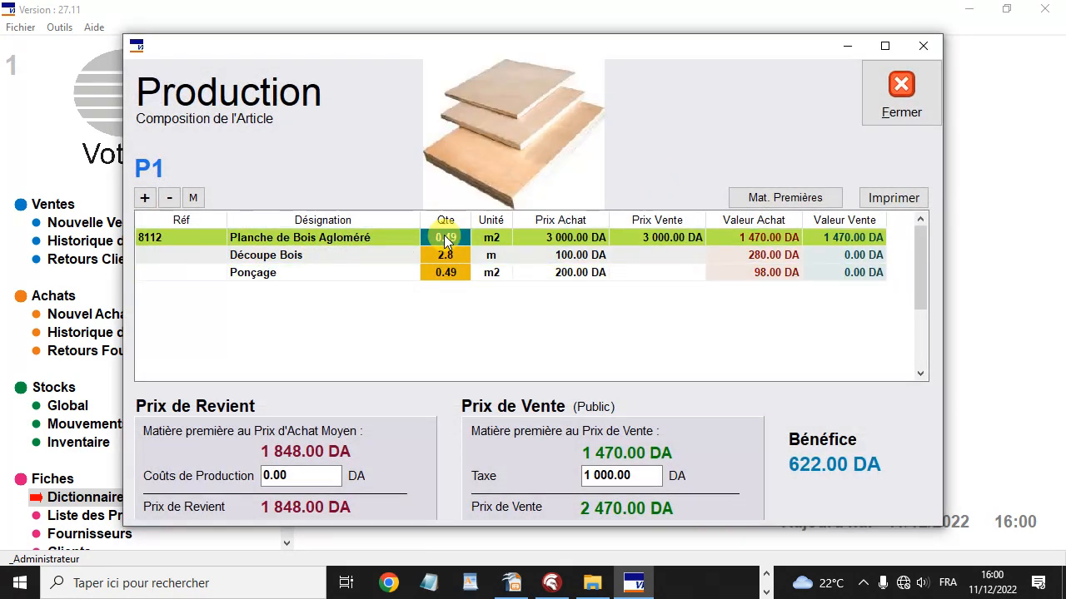
key("Escape")
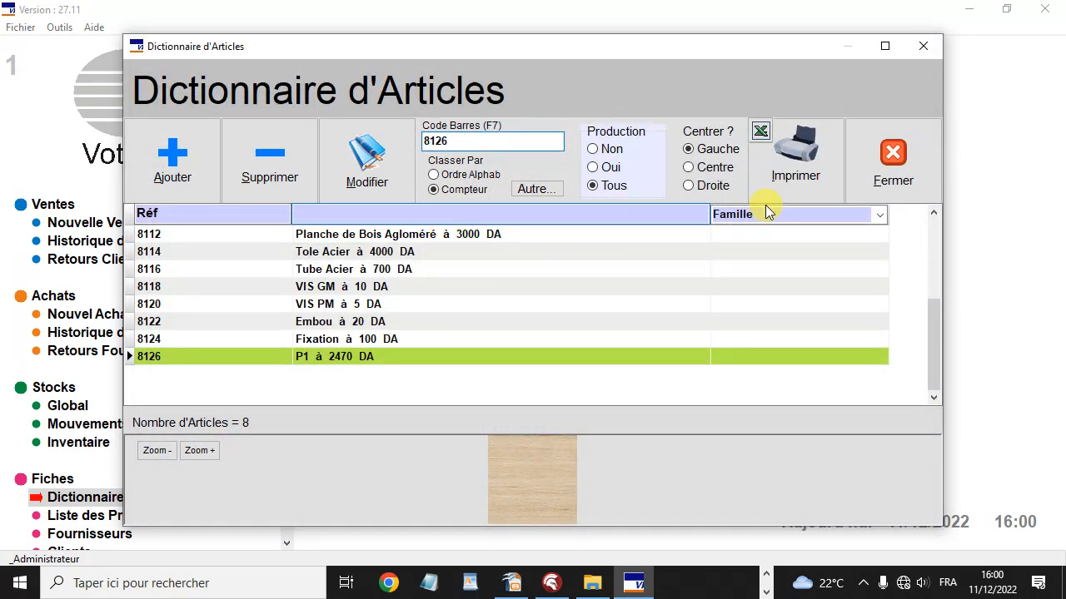
Reopen P1's production composition to examine its Prix de Vente and Taxe, and return to the article dictionary.
double_click(365, 358)
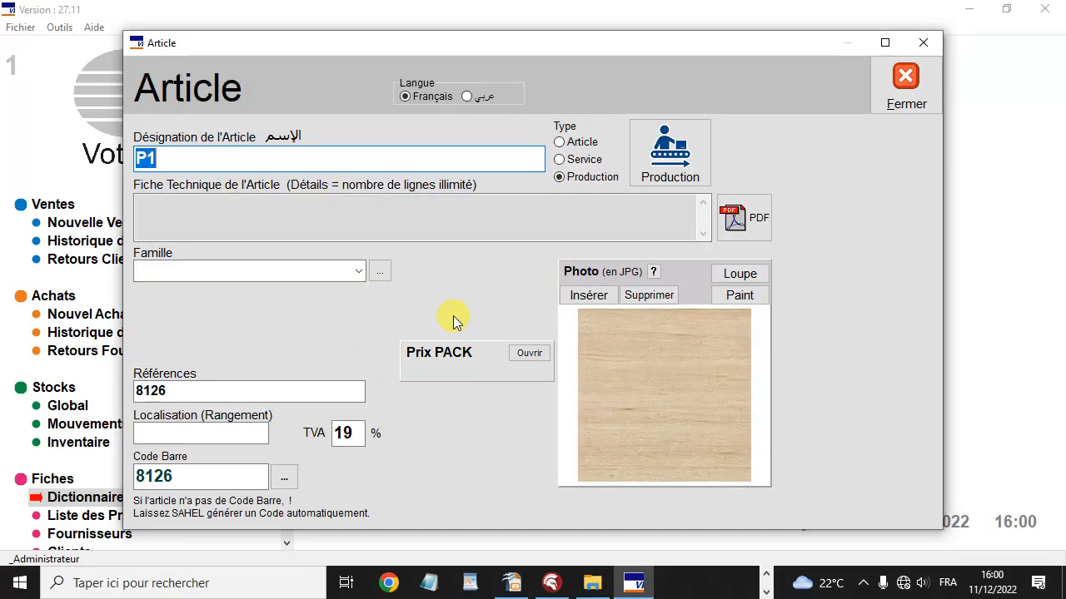
left_click(656, 177)
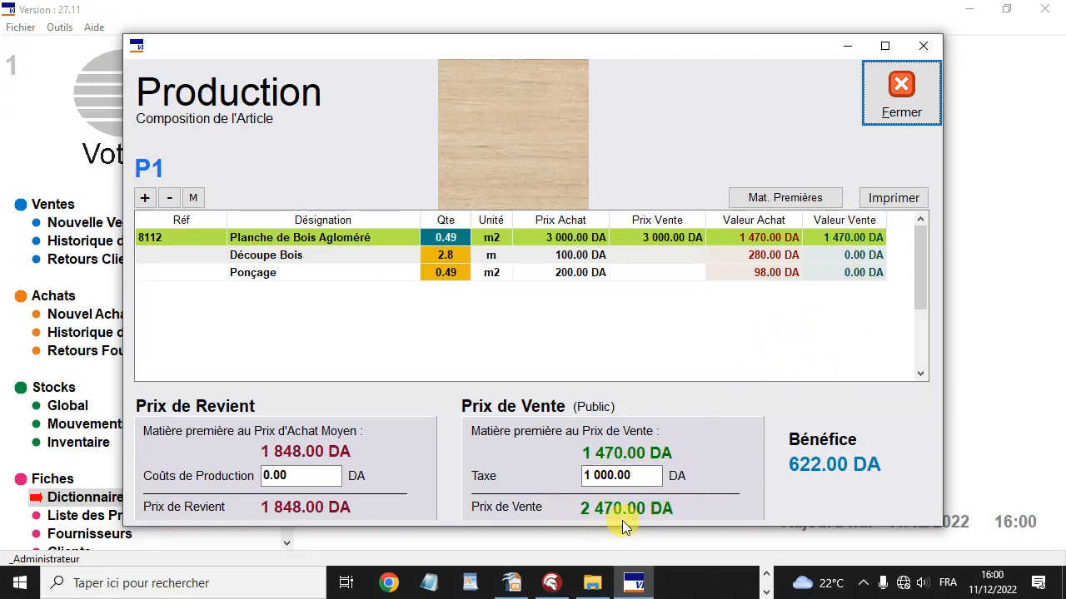
left_click(640, 475)
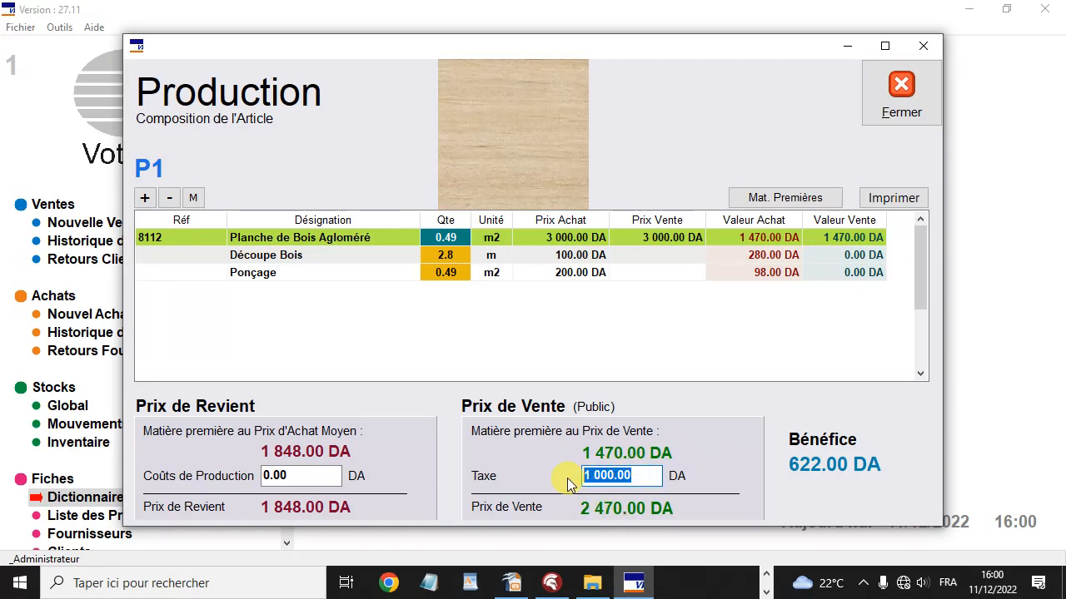
left_click(918, 103)
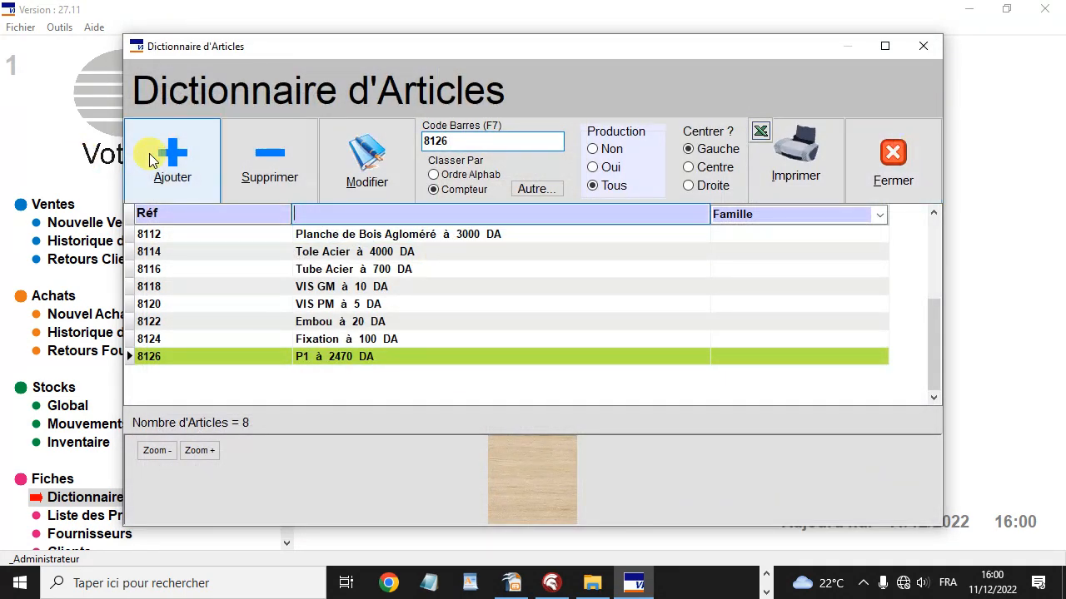
Switch to the OpenOffice Impress presentation, view the Pièce P2 slide full screen, and return to SAHEL.
left_click(506, 587)
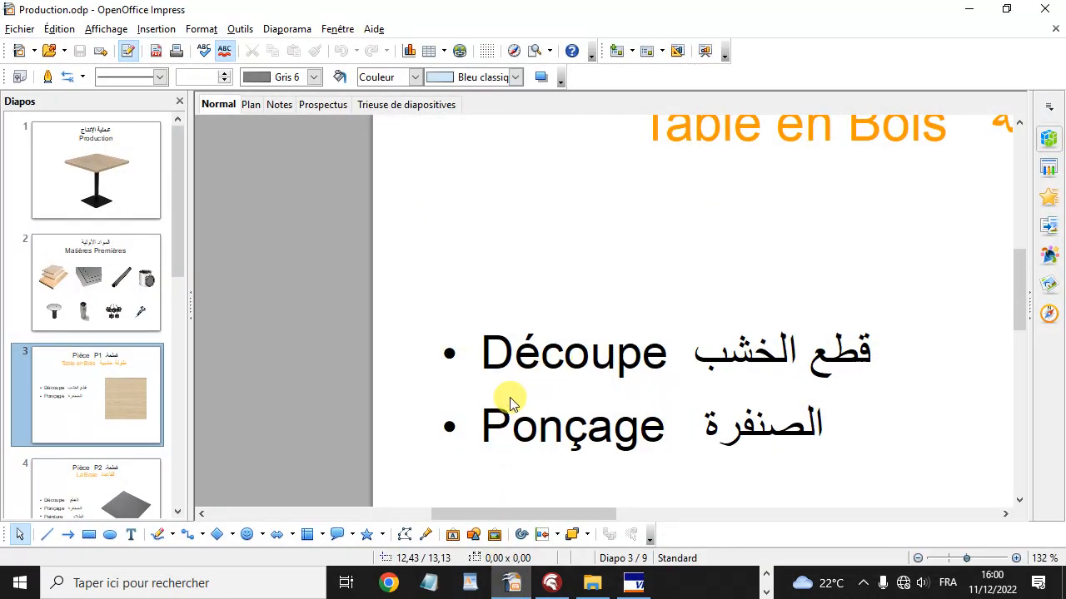
key("F5")
left_click(510, 397)
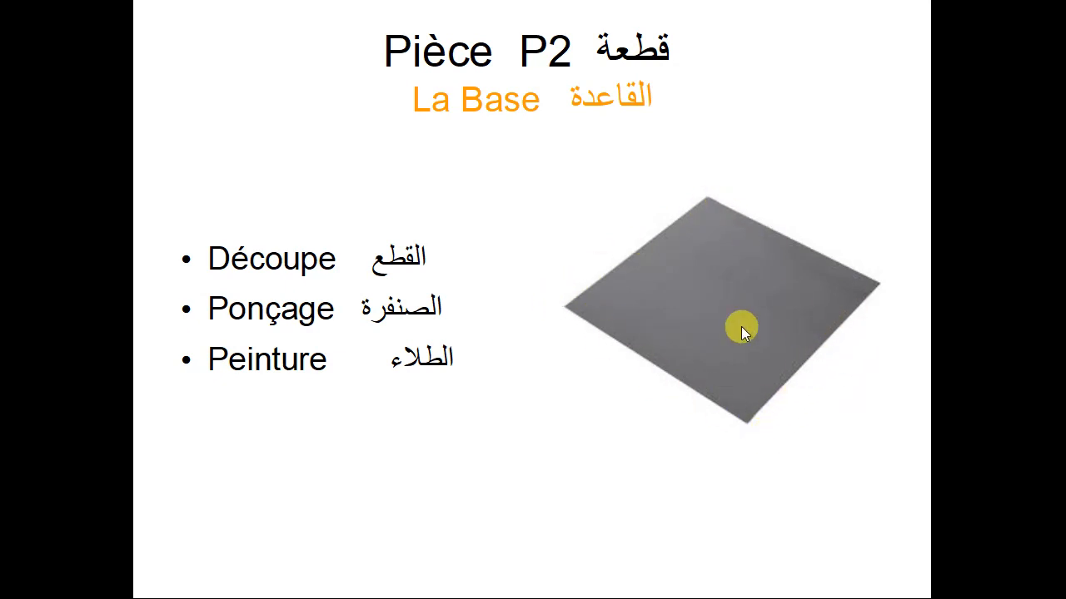
key("Escape")
left_click(635, 583)
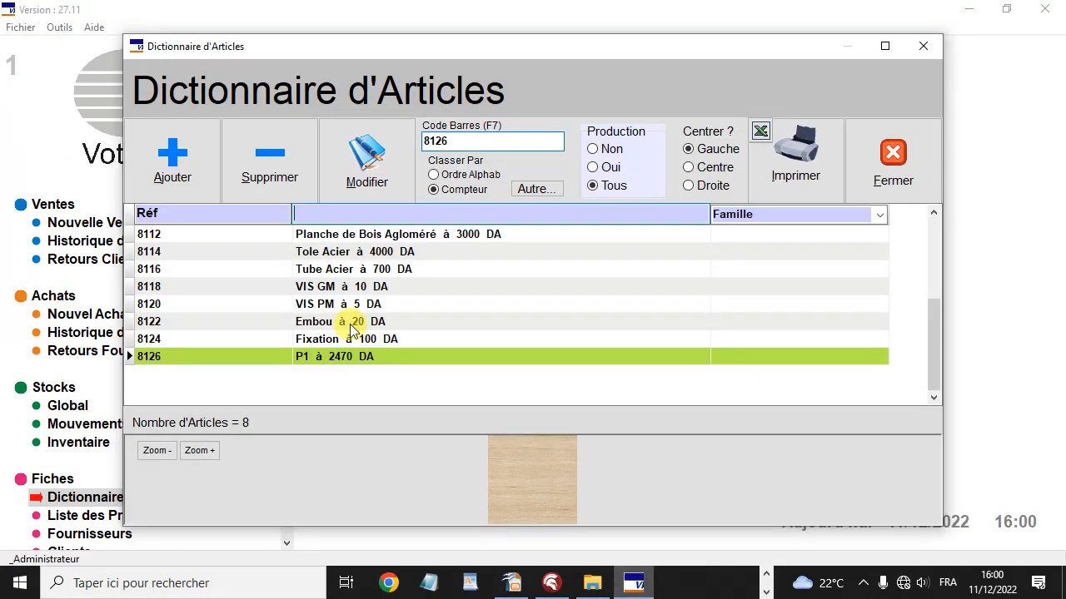
Add a new article named P2 with the photo 21.jpg and set its type to Production.
left_click(165, 168)
type("P2")
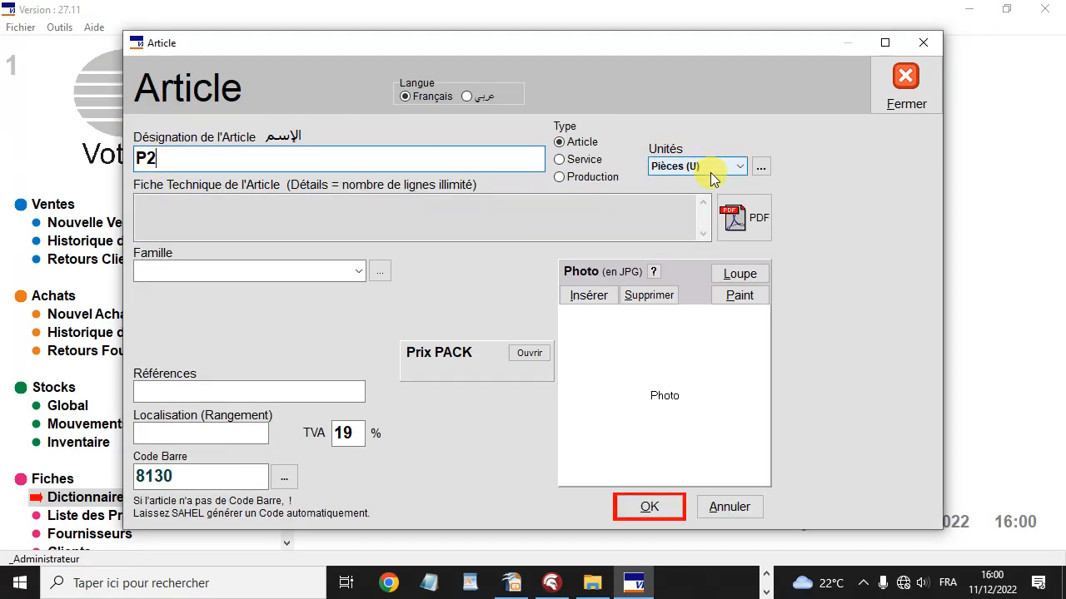
left_click(588, 296)
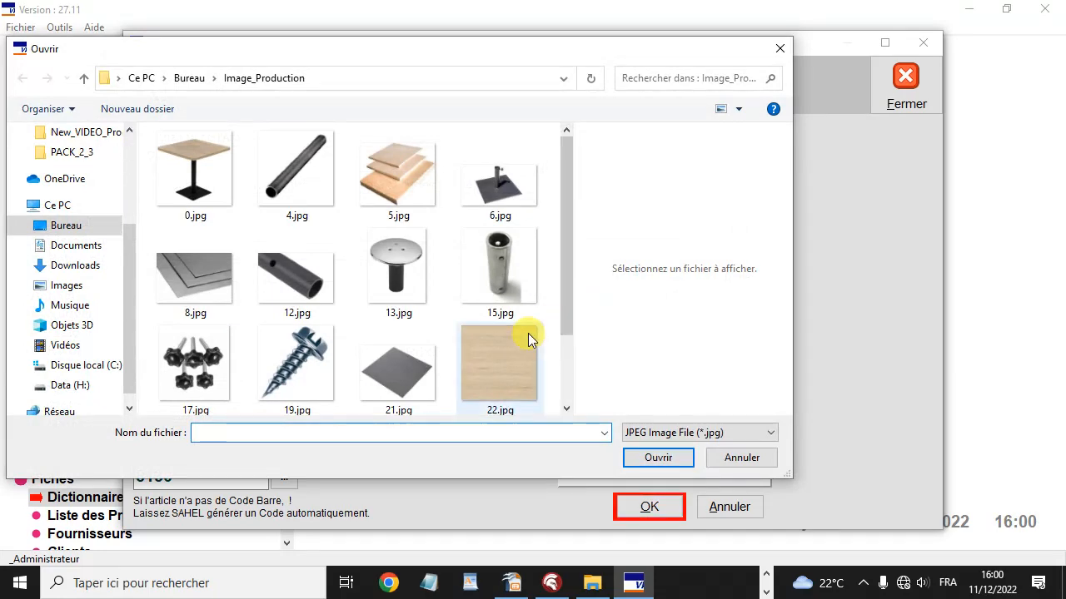
double_click(388, 379)
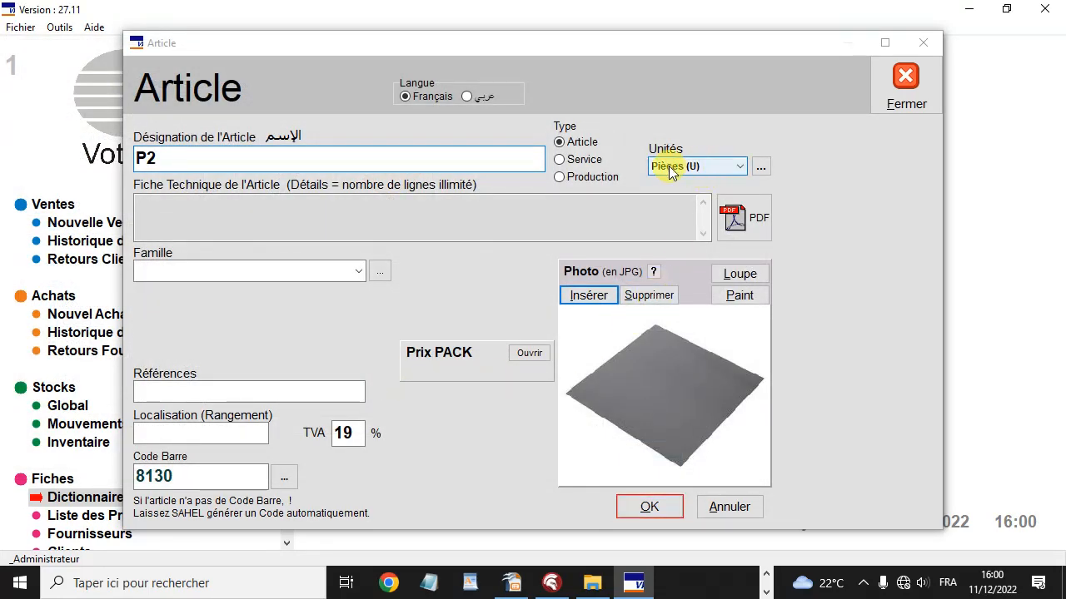
left_click(563, 178)
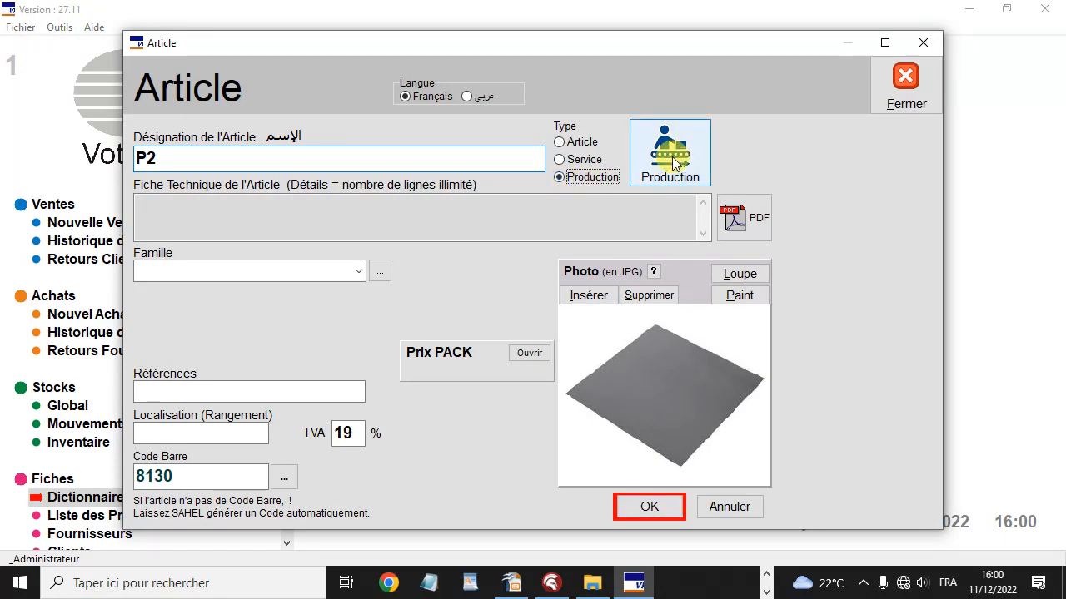
Open P2's production composition and add Tole Acier from the raw materials as a component.
left_click(672, 163)
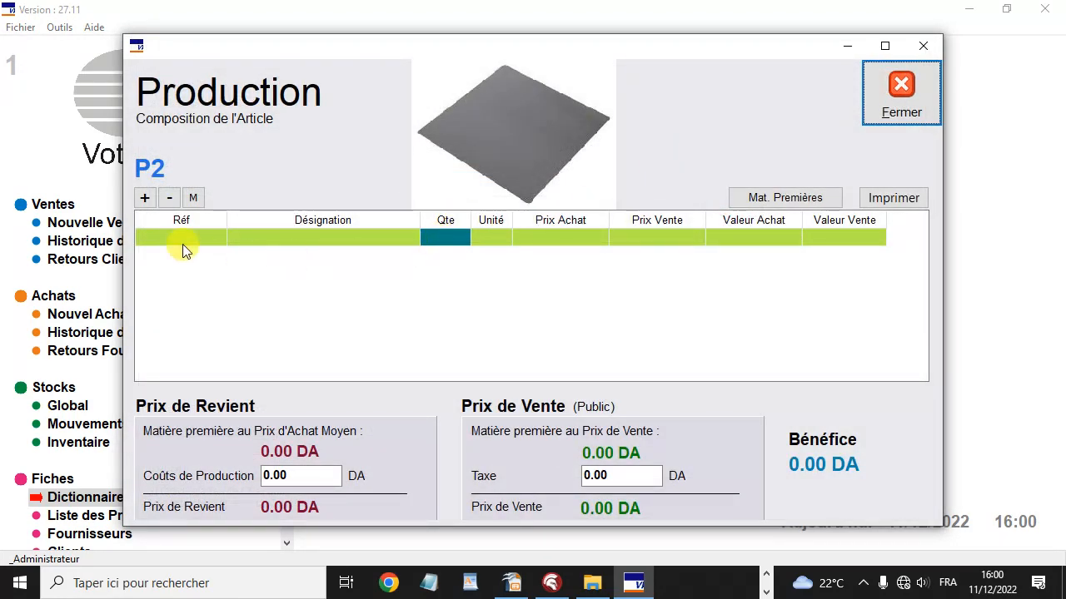
left_click(144, 197)
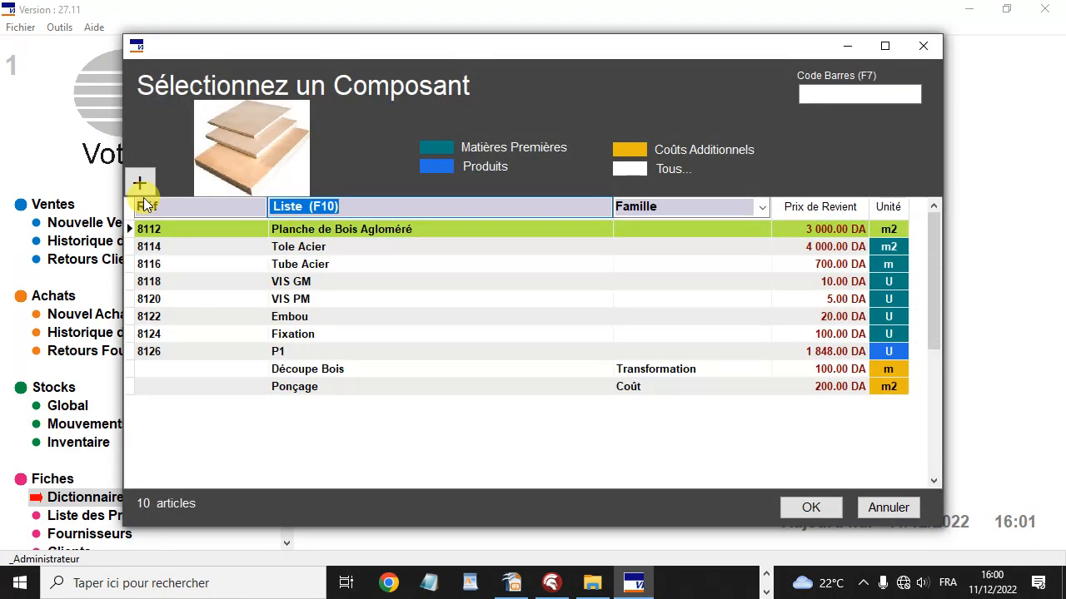
left_click(440, 149)
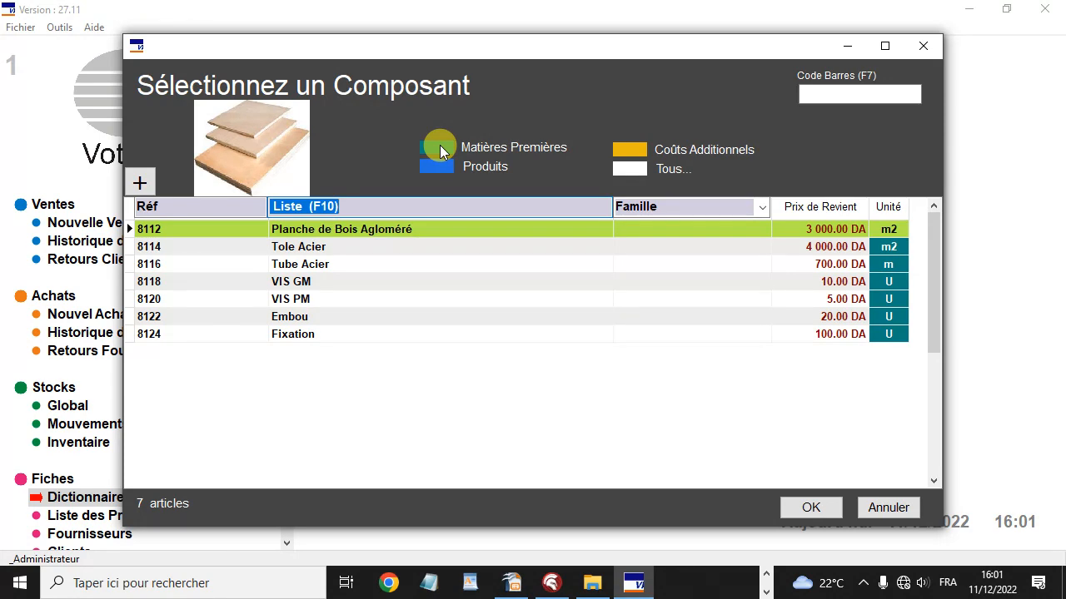
left_click(316, 246)
double_click(337, 247)
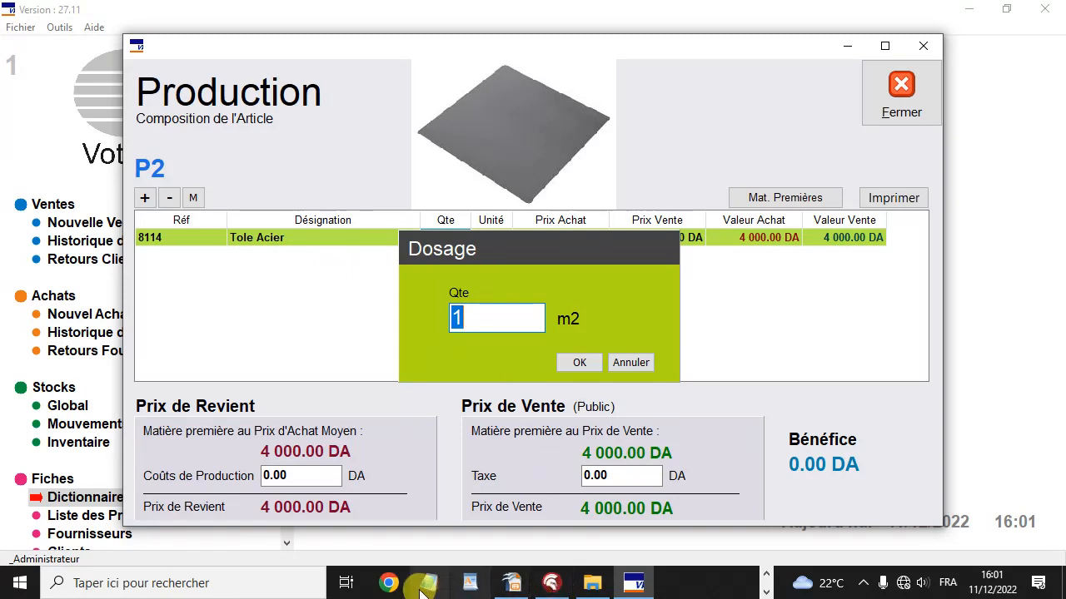
Calculate 0,5 × 0,5 in the Calculator and set the Tole Acier dosage to 0.25 m2.
left_click(765, 592)
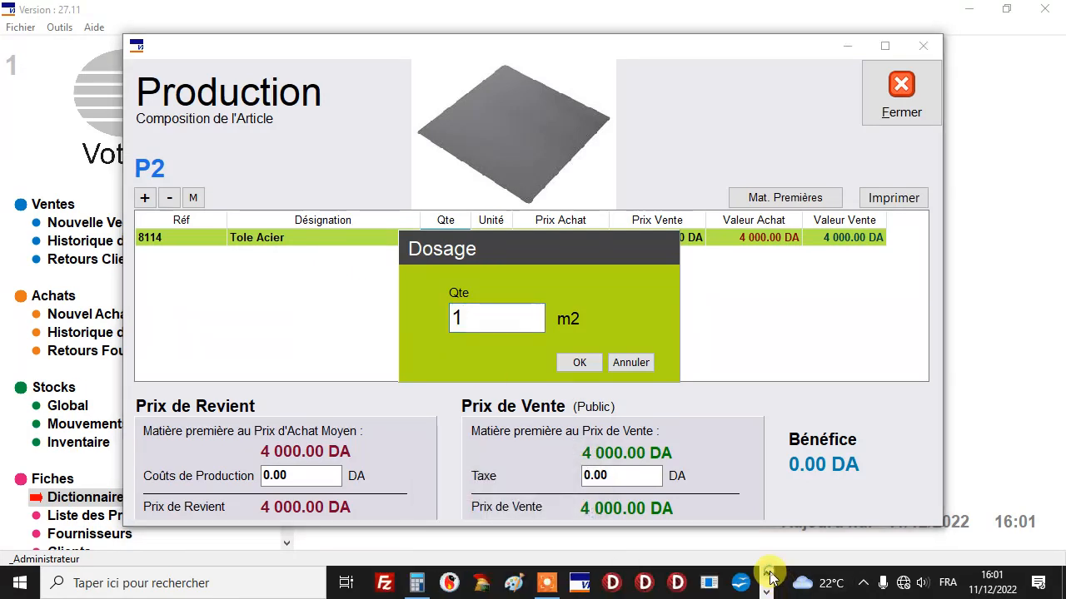
left_click(416, 584)
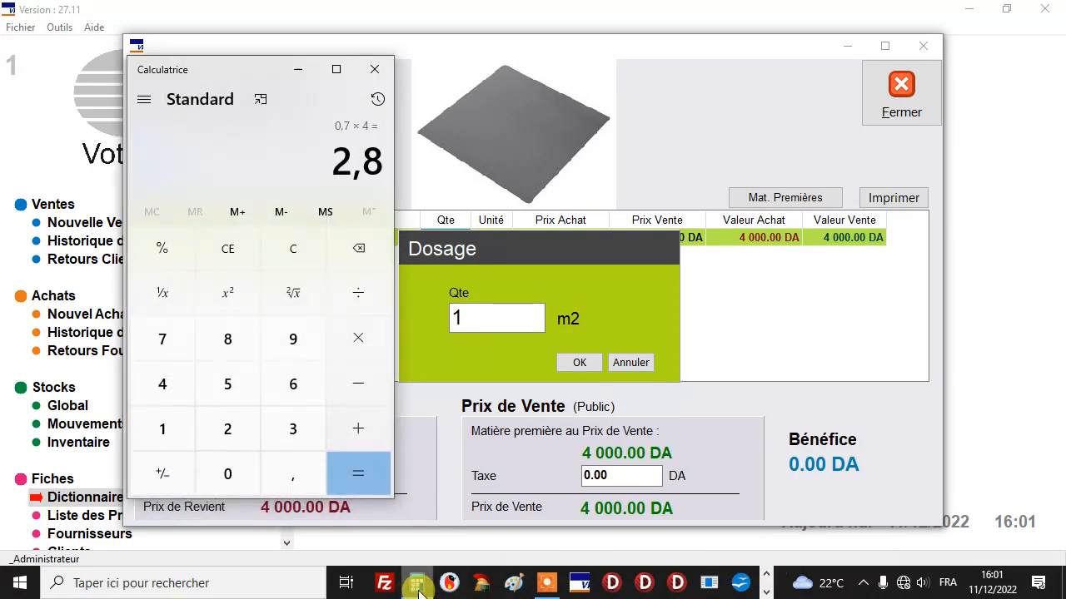
left_click(296, 250)
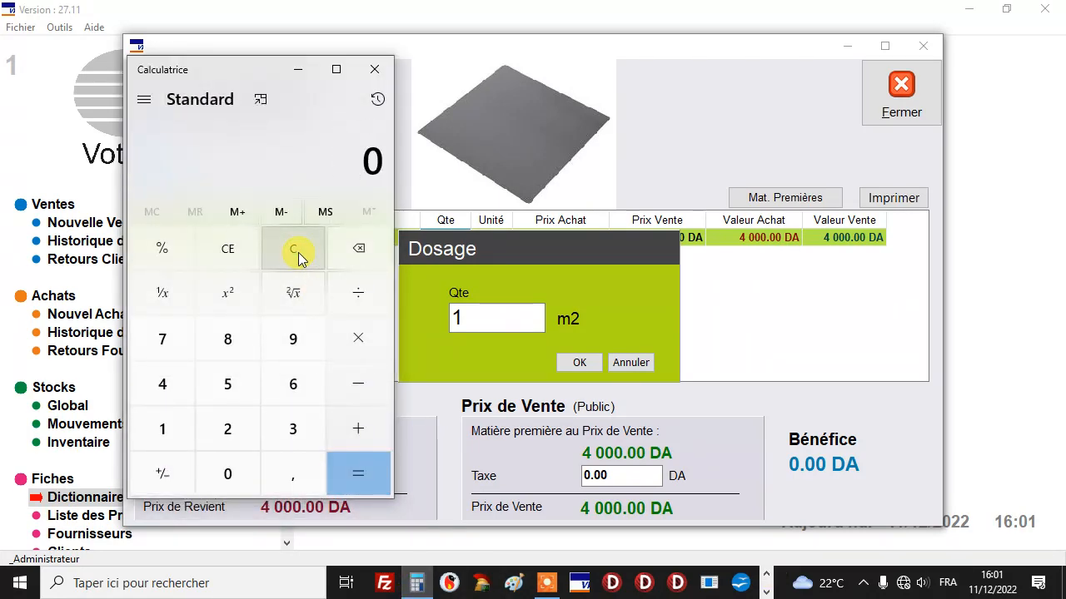
type(",5*,5")
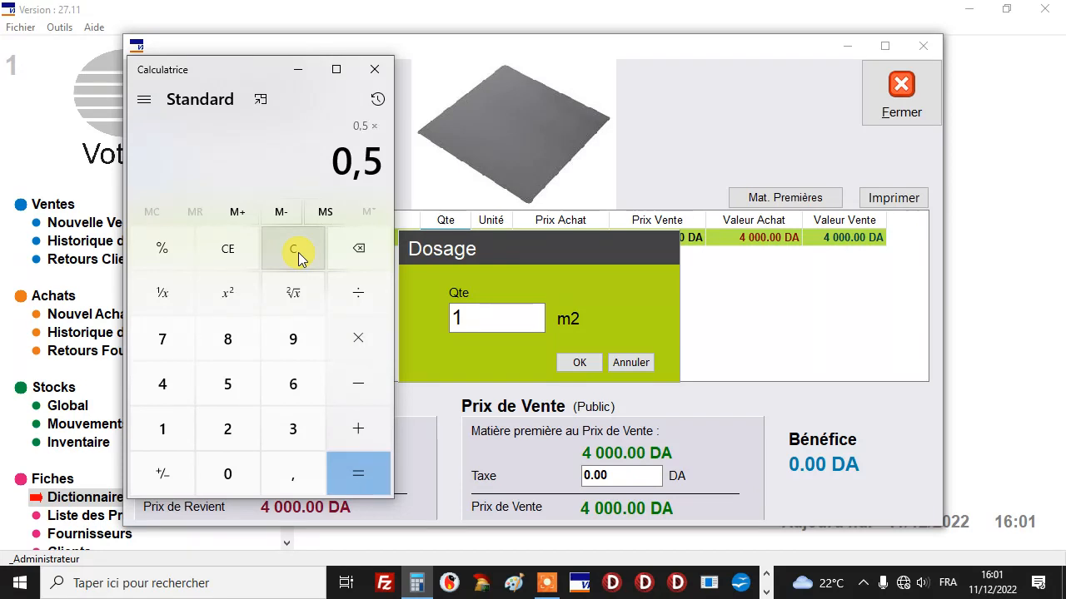
key("Return")
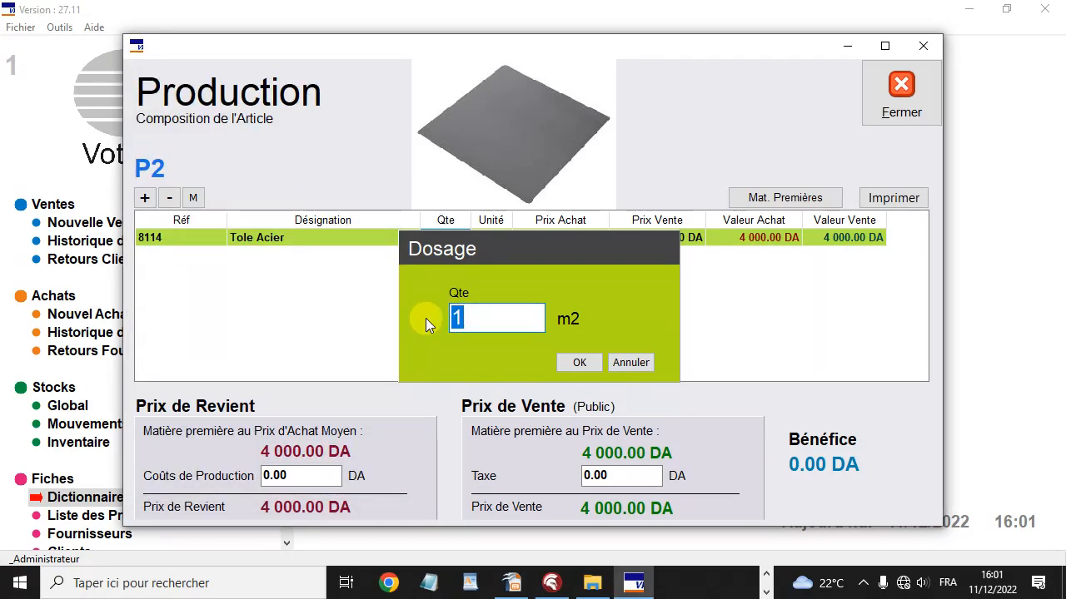
type(".25")
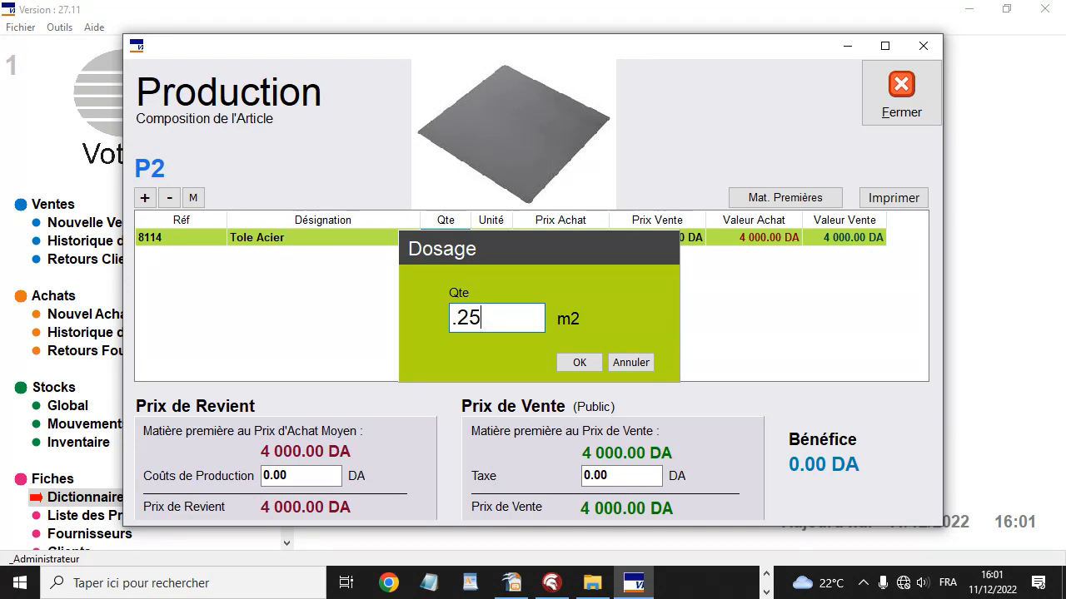
type("0")
key("Return")
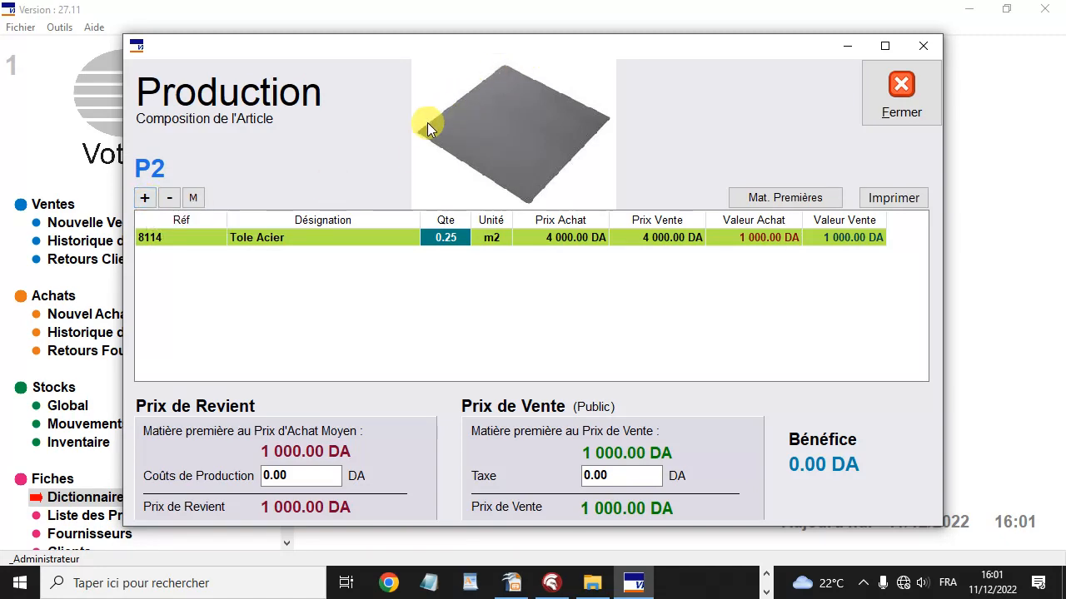
Create an additional cost named Découpe Acier from the component list, with family Coût, unit Mètre (m) and a value of 500 DA/m.
left_click(145, 199)
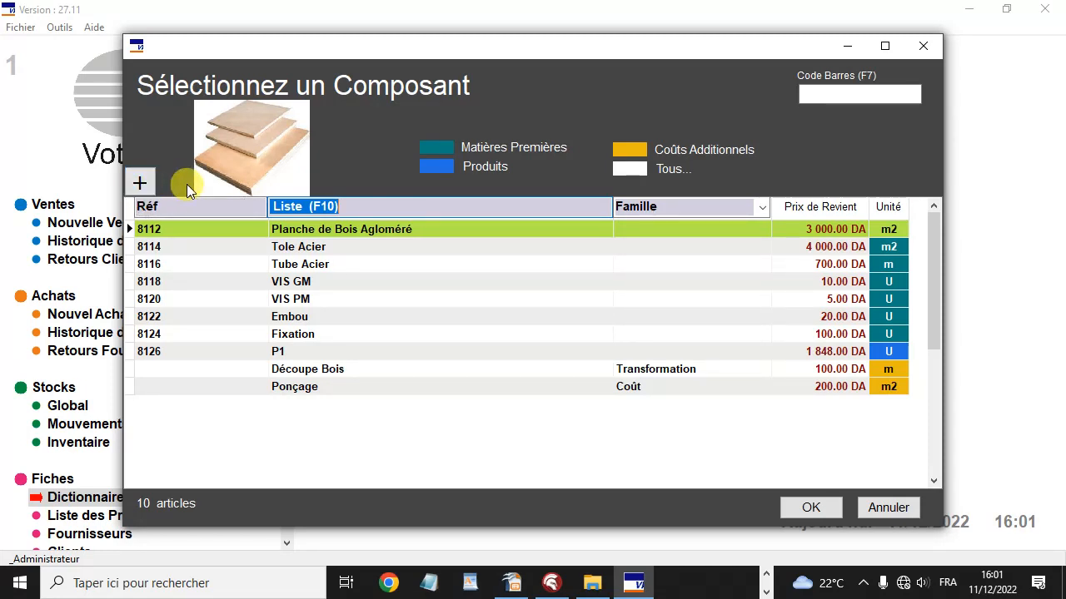
left_click(340, 371)
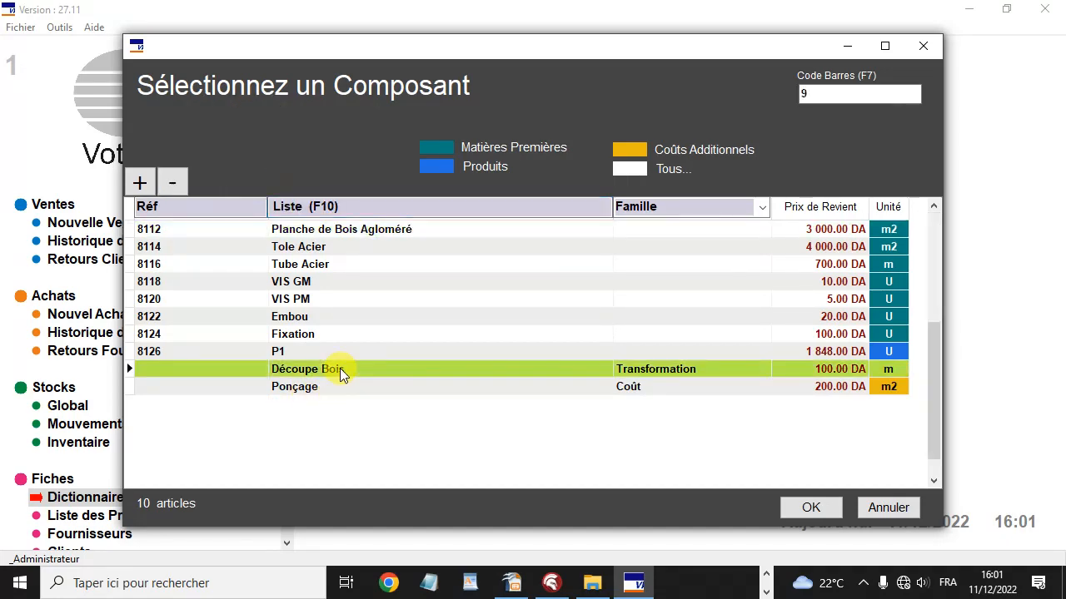
left_click(140, 180)
type("Dé")
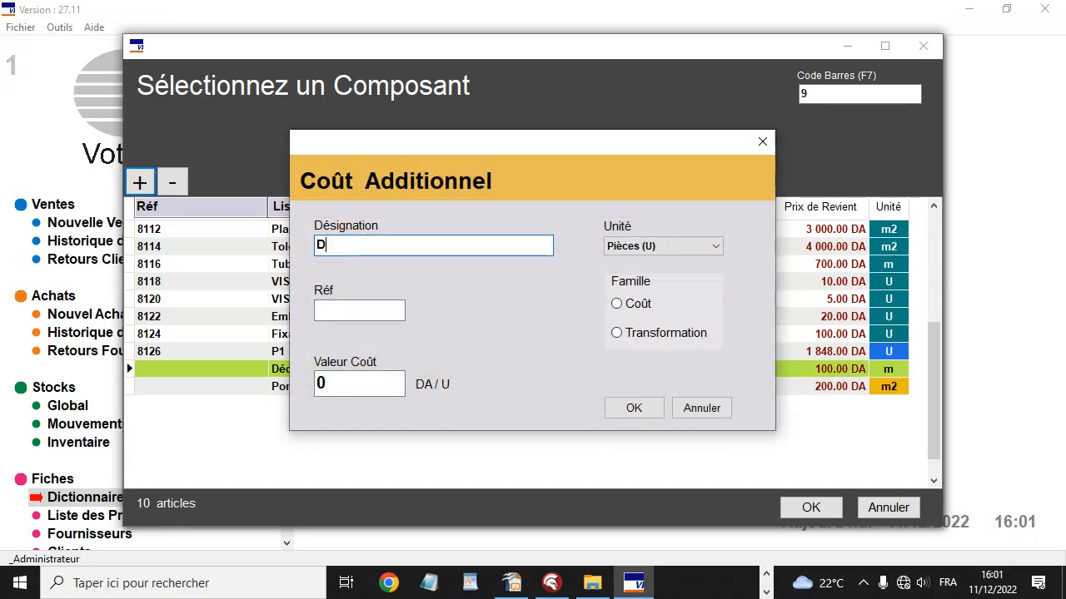
type("pe Acier")
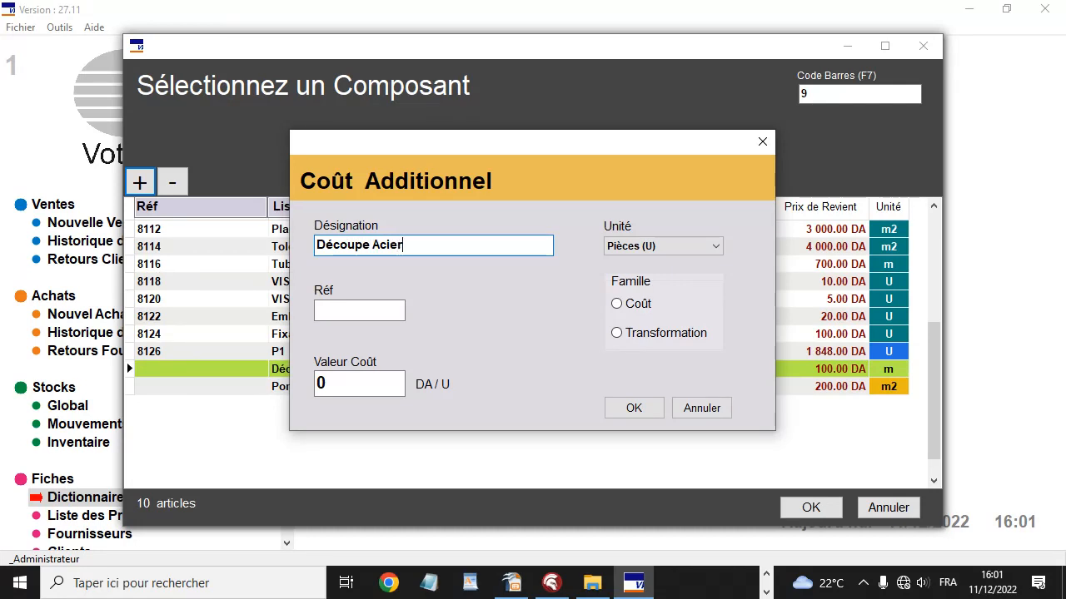
left_click(624, 305)
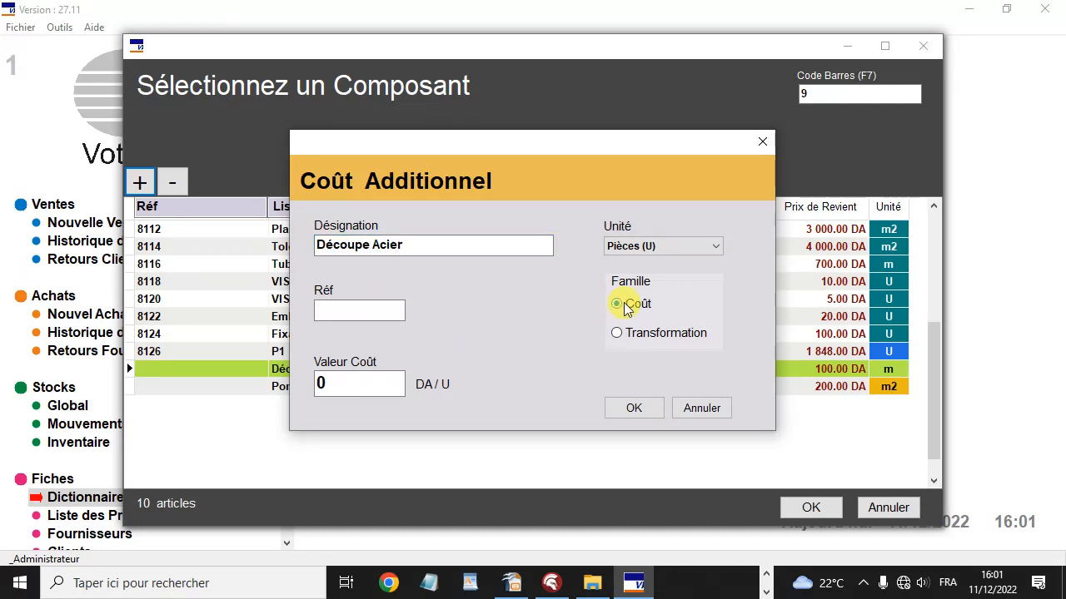
left_click(320, 383)
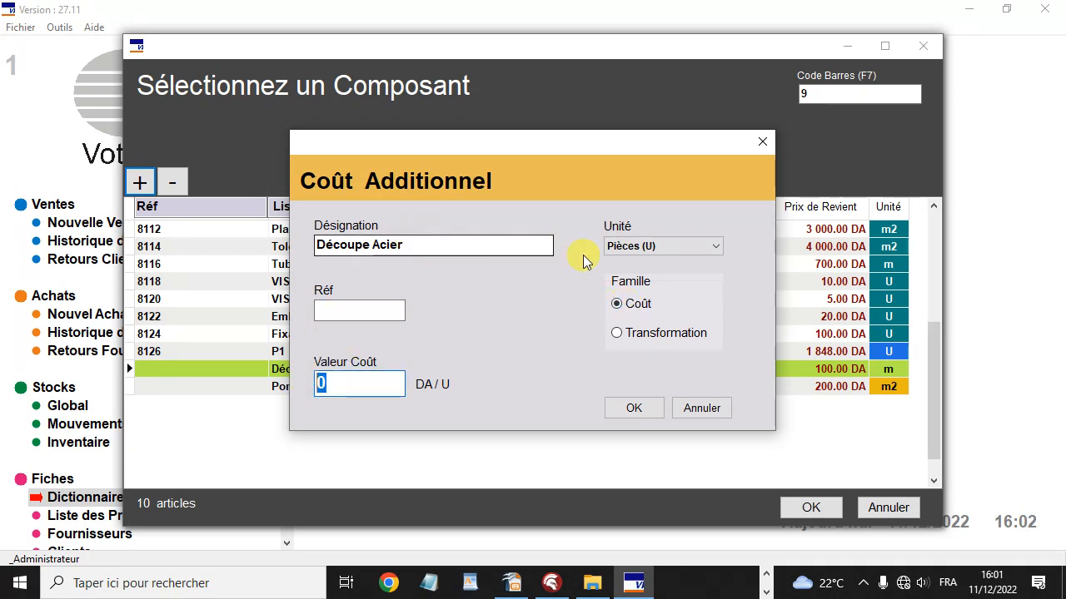
left_click(648, 247)
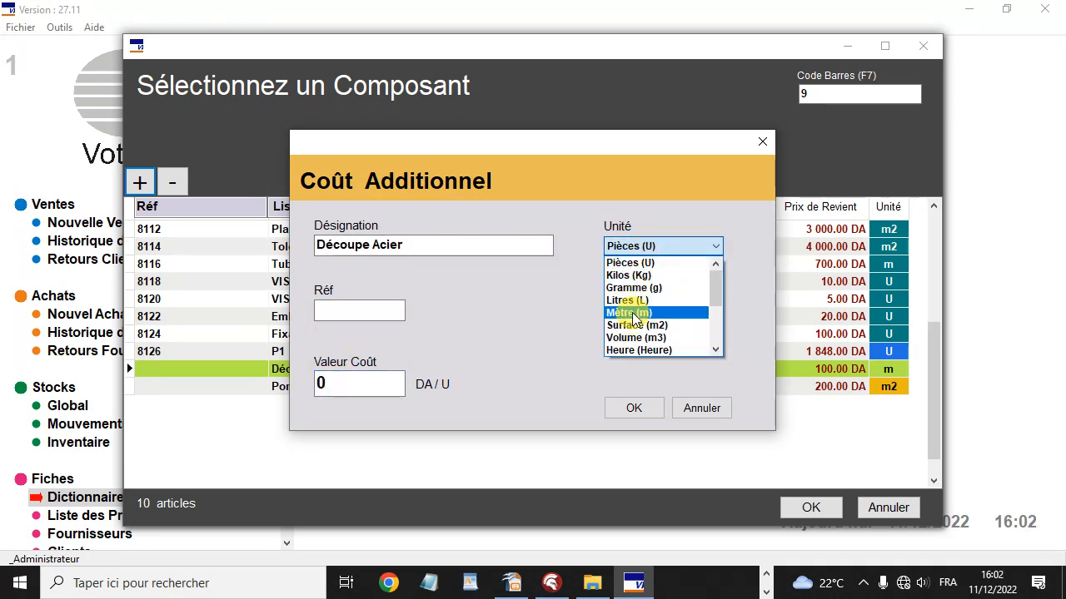
left_click(633, 314)
left_click(337, 384)
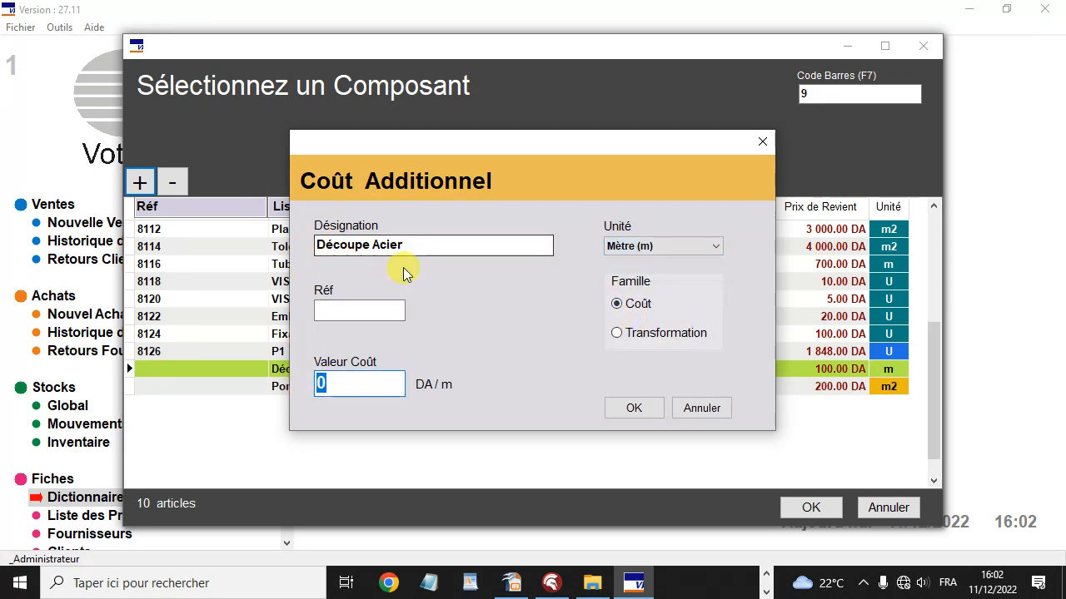
type("500")
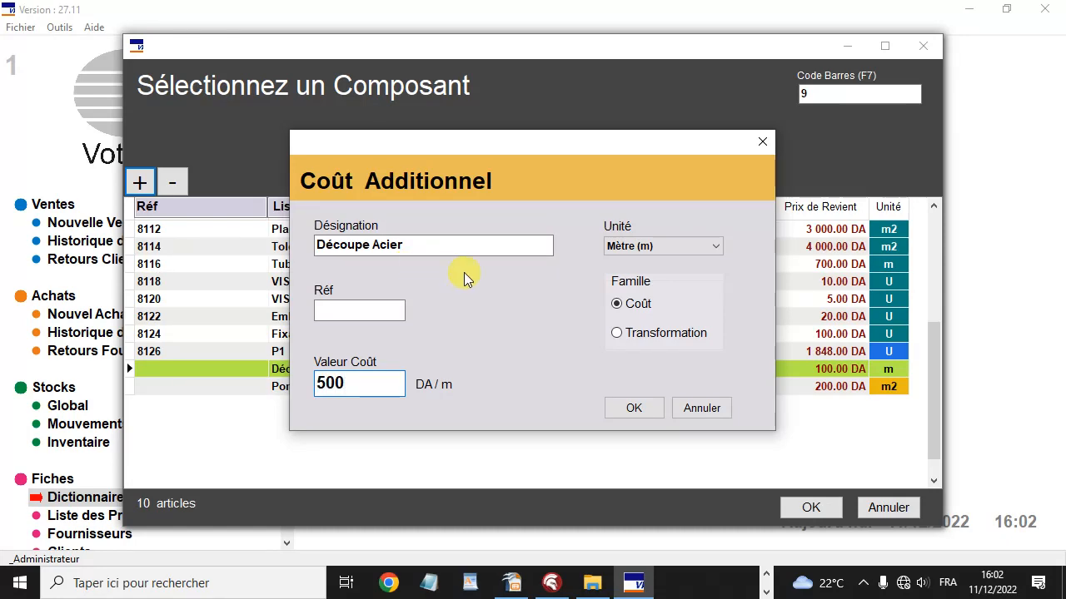
left_click(637, 408)
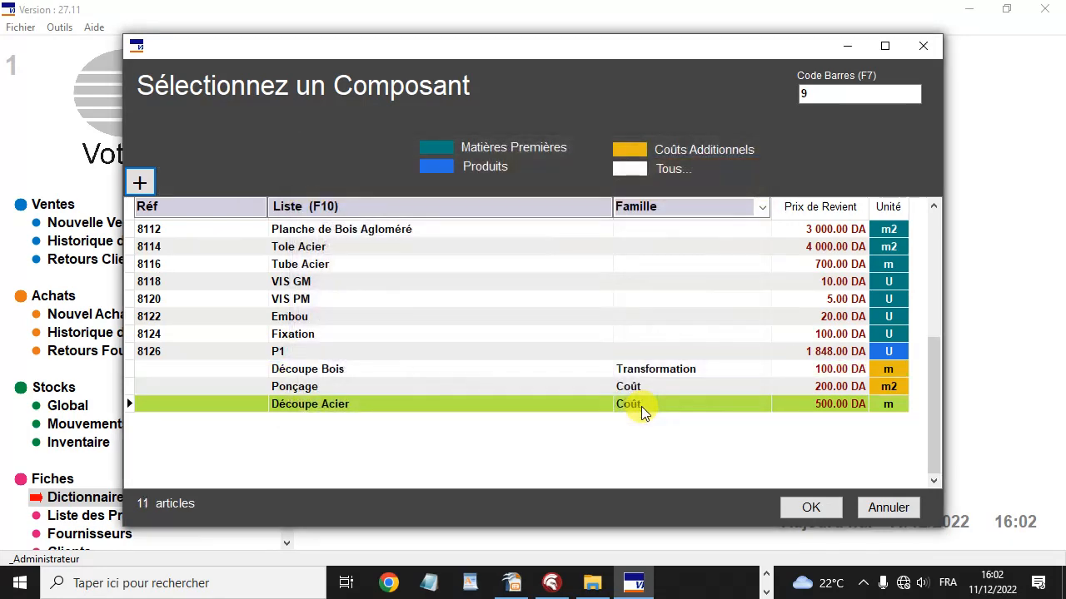
Add Découpe Acier to P2's composition with a dosage of 2 m.
left_click(789, 508)
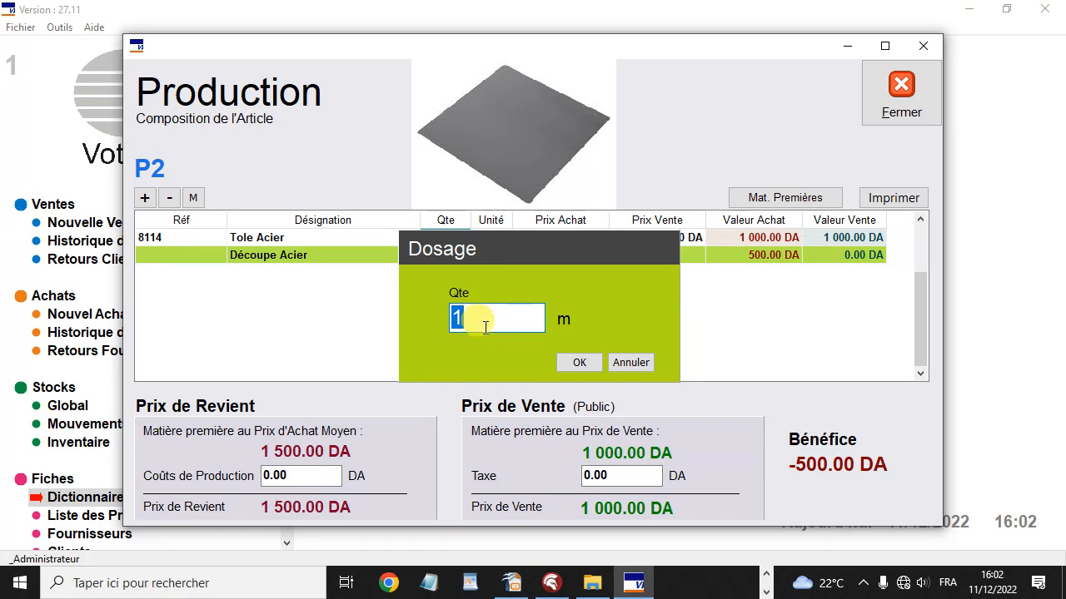
type("2")
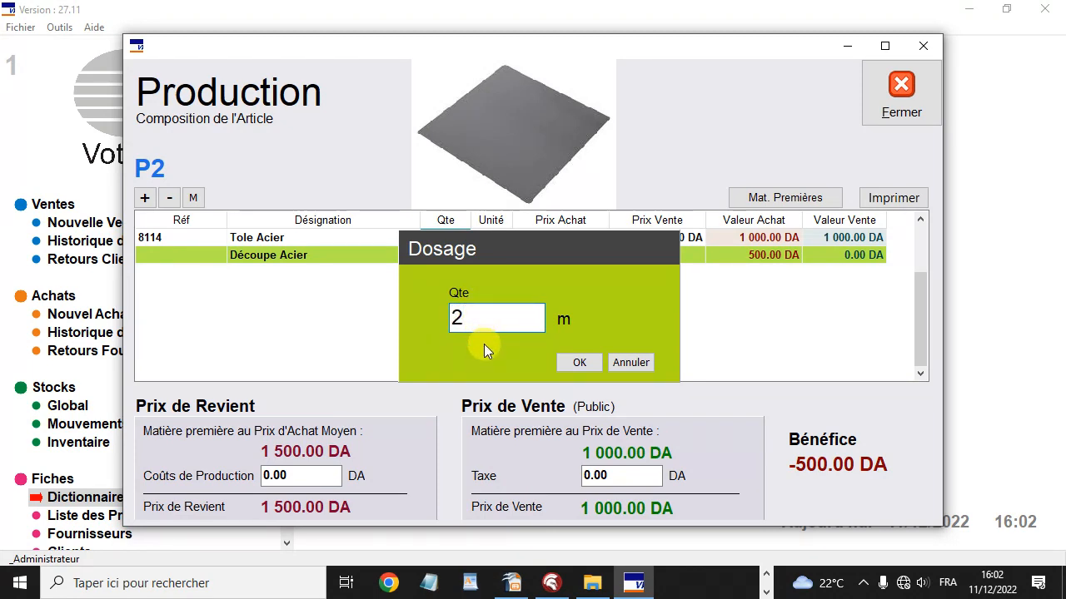
left_click(580, 363)
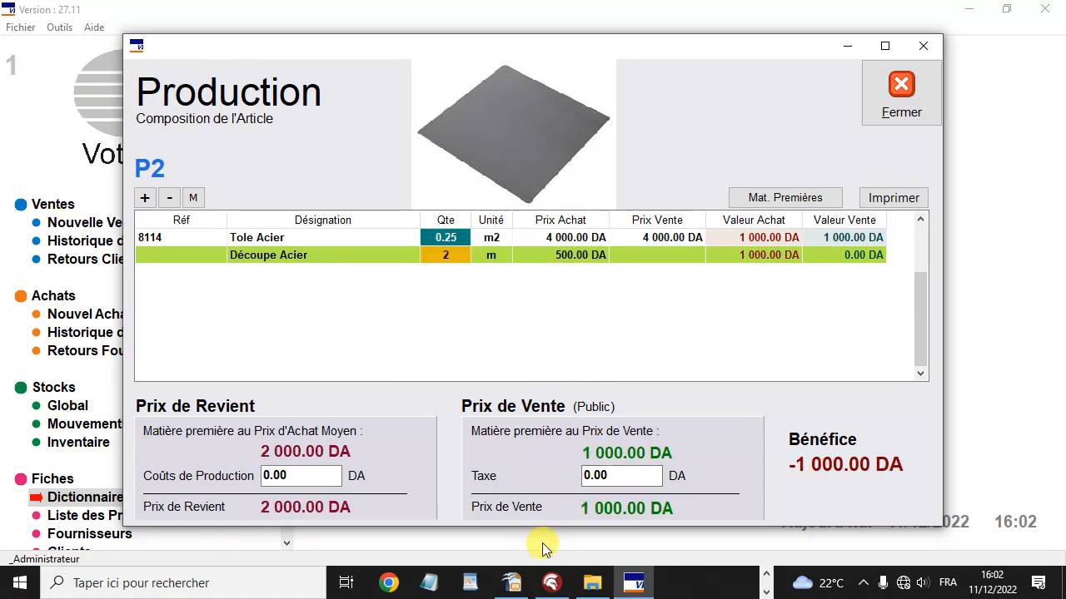
Switch to OpenOffice Impress to check the operations listed on the Pièce P2 slide, and return to SAHEL.
left_click(513, 584)
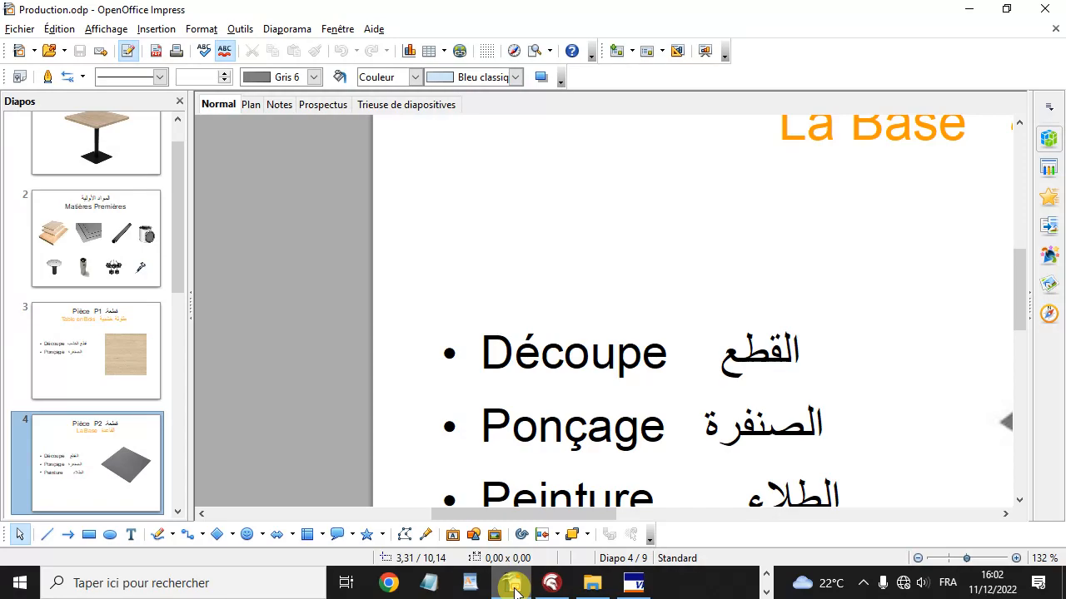
key("F5")
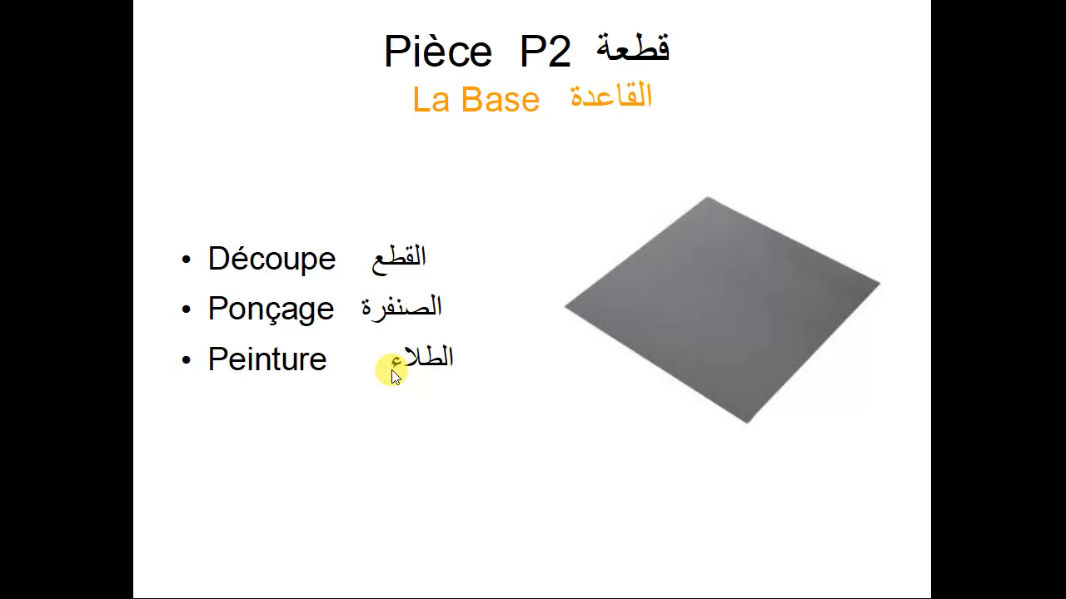
key("Escape")
left_click(633, 587)
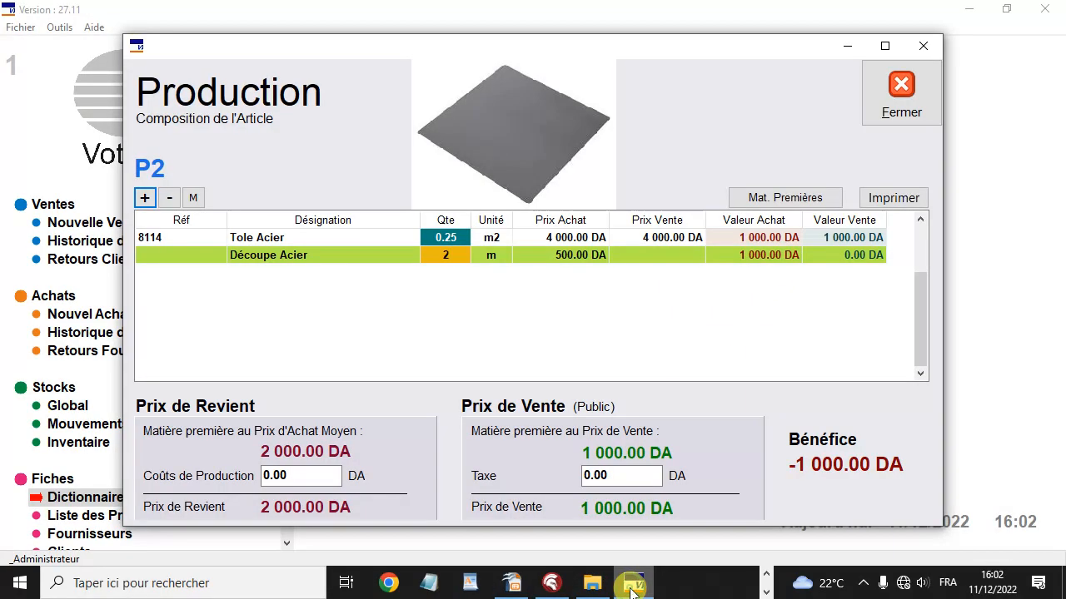
Create an additional cost named Ponçage Acier from the component list, with unit Surface (m2), family Coût and a value of 700 DA/m2.
left_click(144, 197)
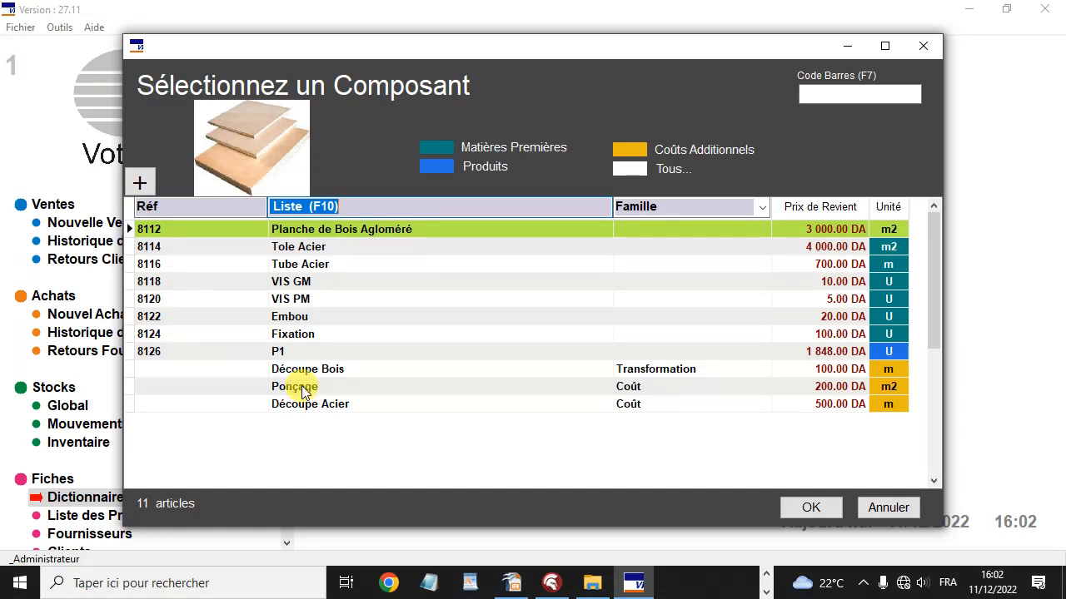
left_click(338, 388)
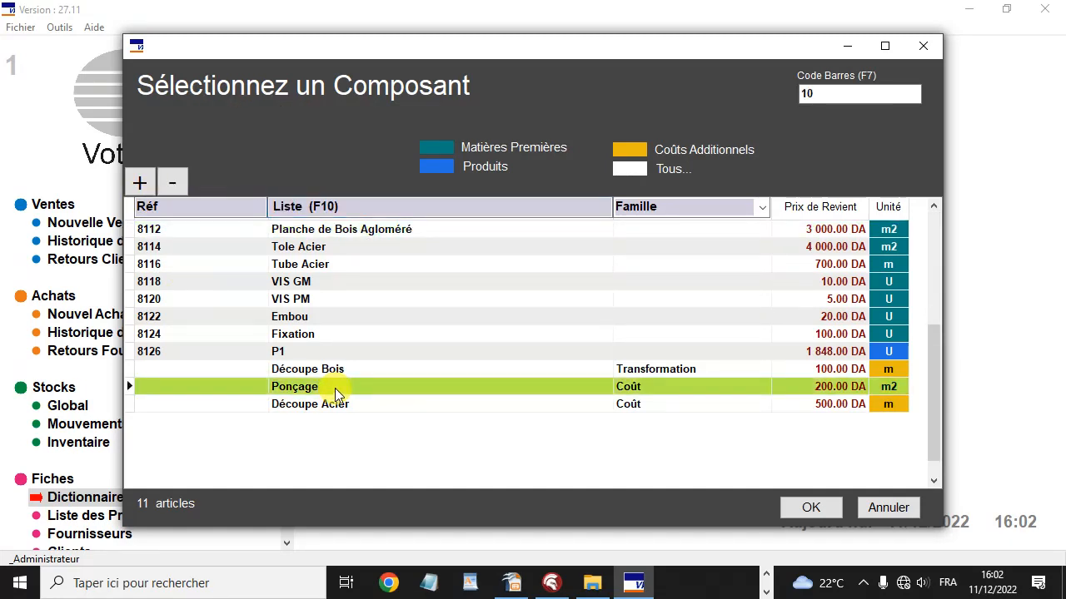
left_click(139, 183)
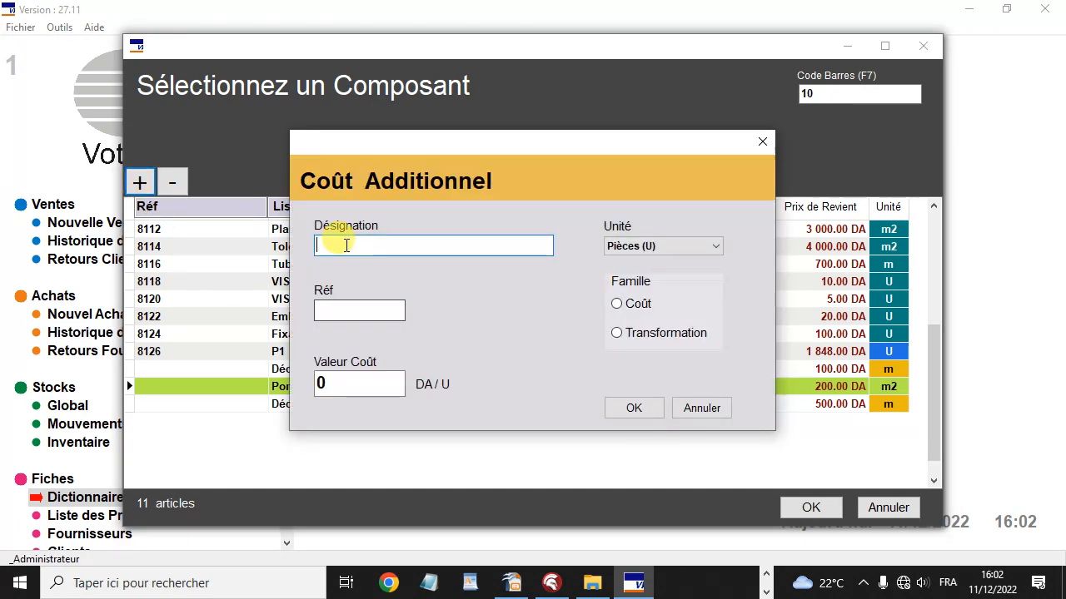
type("Pon")
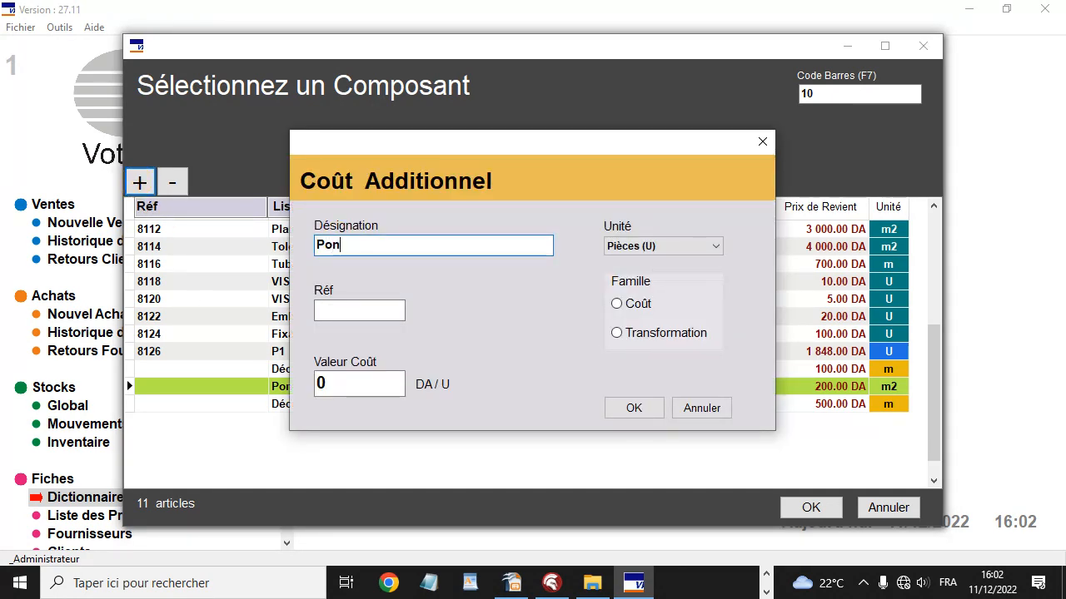
type("çage Acier")
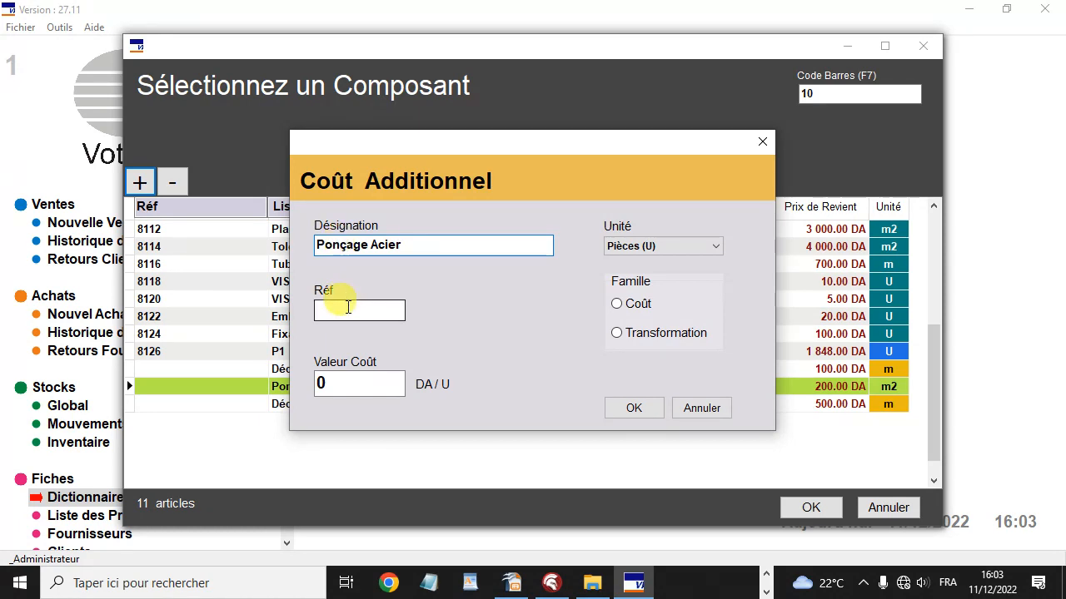
left_click(679, 250)
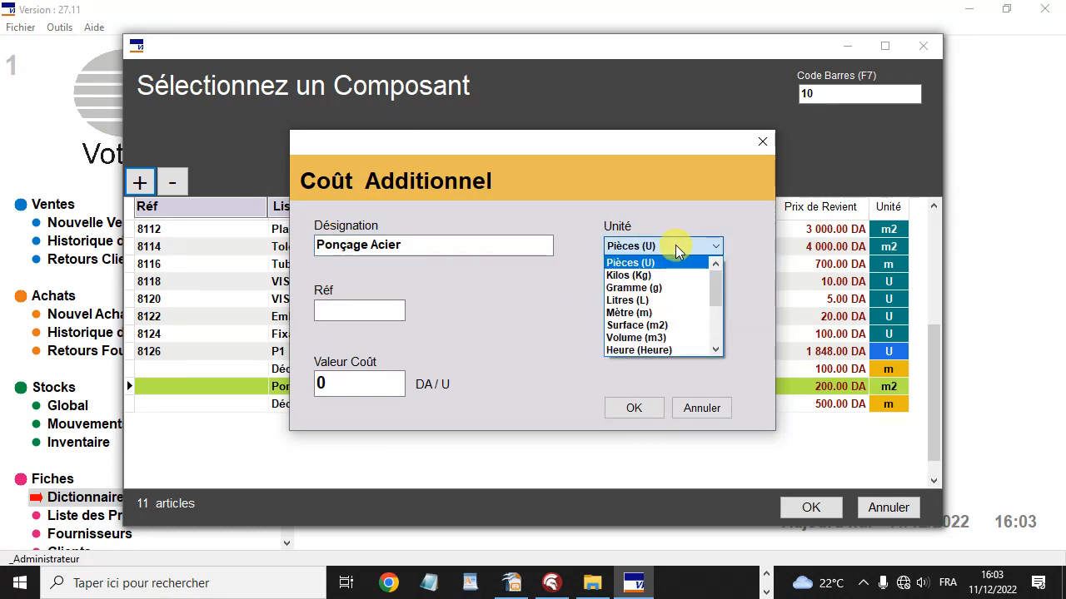
left_click(653, 325)
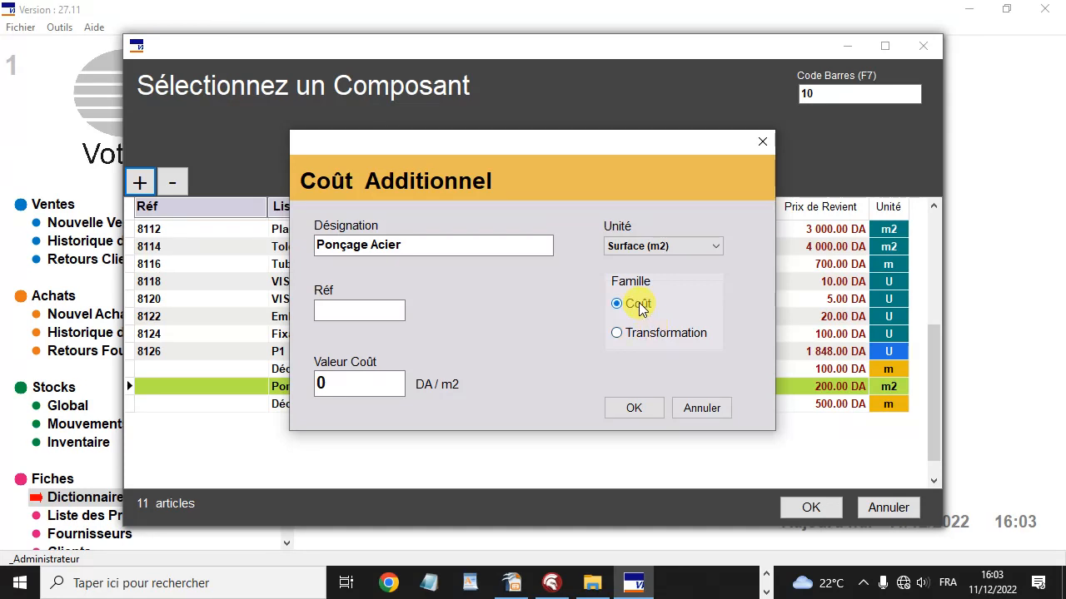
left_click_drag(344, 383, 310, 388)
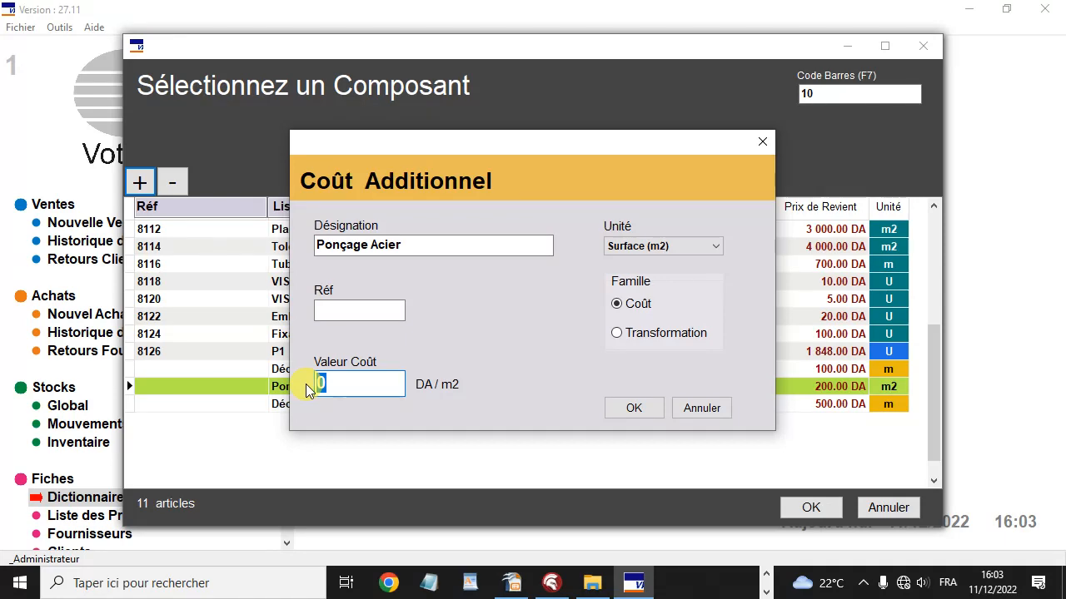
type("700")
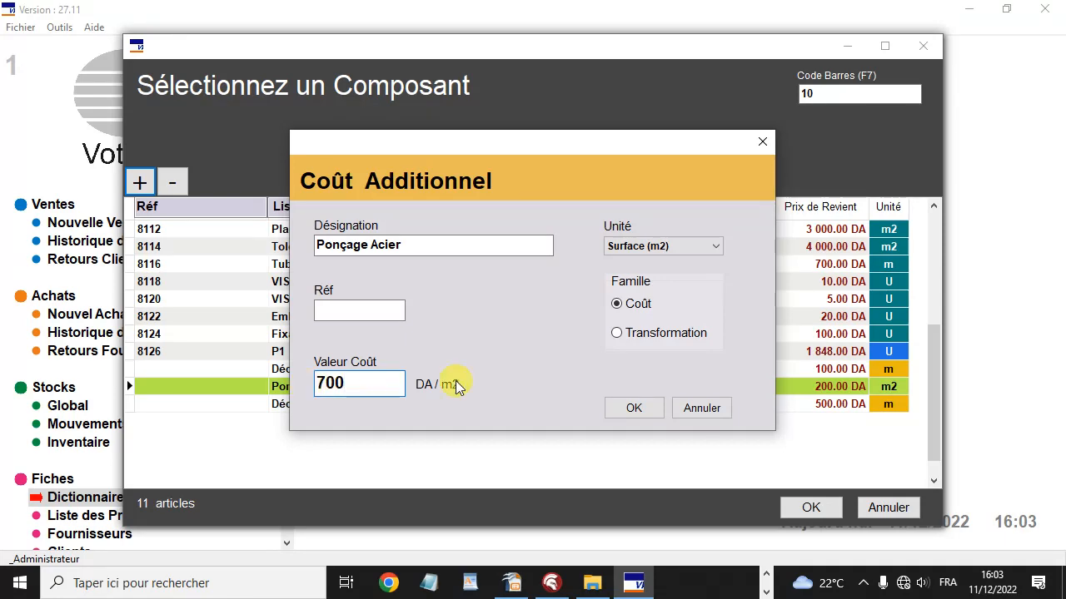
left_click(634, 407)
Add Ponçage Acier to P2's composition with a dosage of 0.25 m2.
left_click(808, 507)
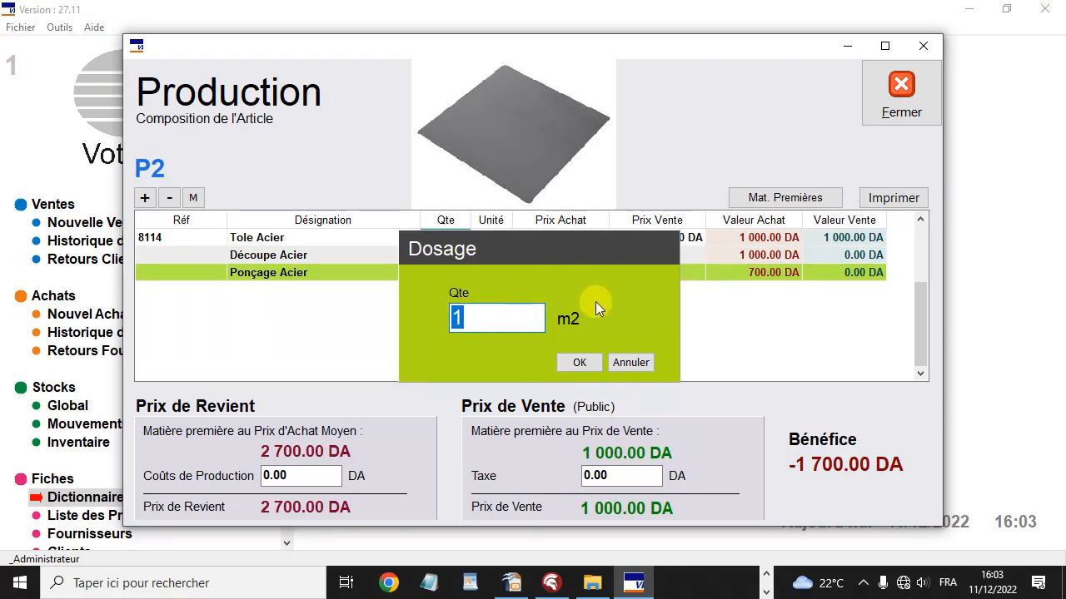
type("0.25")
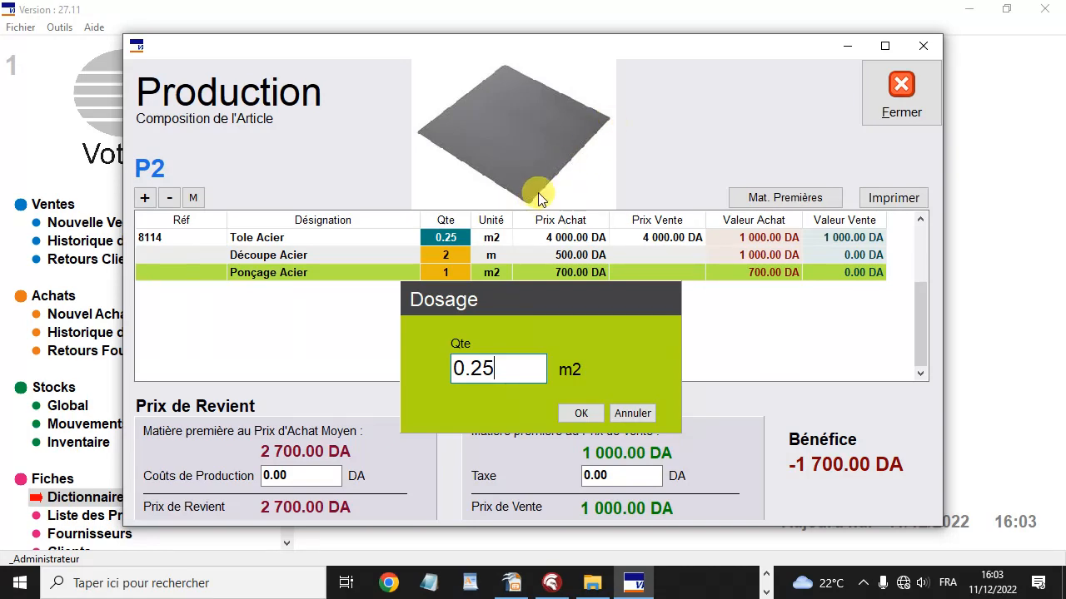
left_click(588, 413)
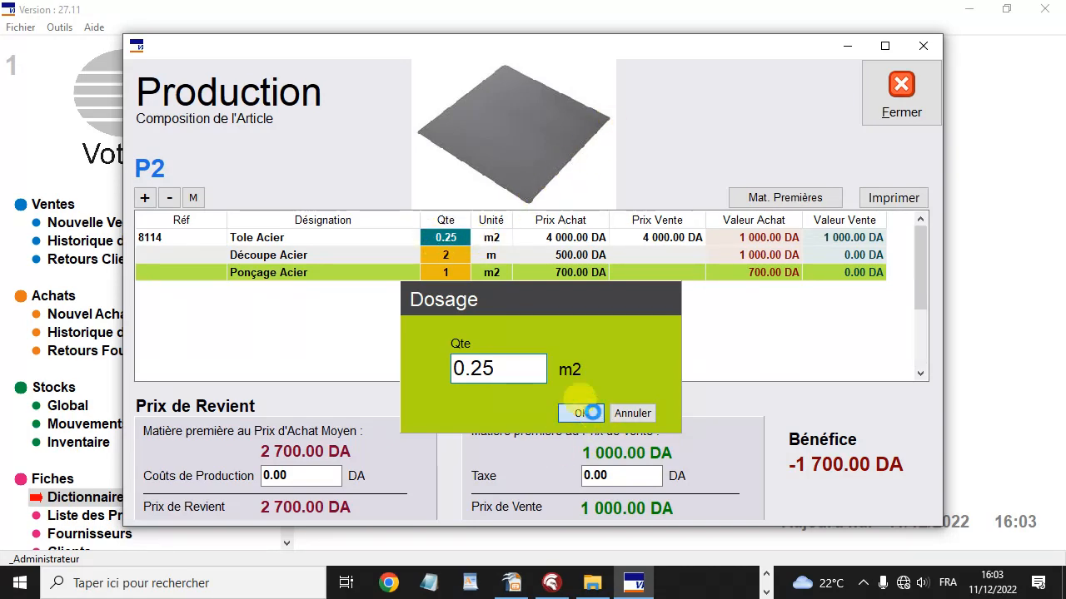
Create an additional cost named Jet Peinture Pistolet from the component list, with family Coût, unit Surface (m2) and a value of 1000 DA/m2.
left_click(144, 198)
left_click(145, 190)
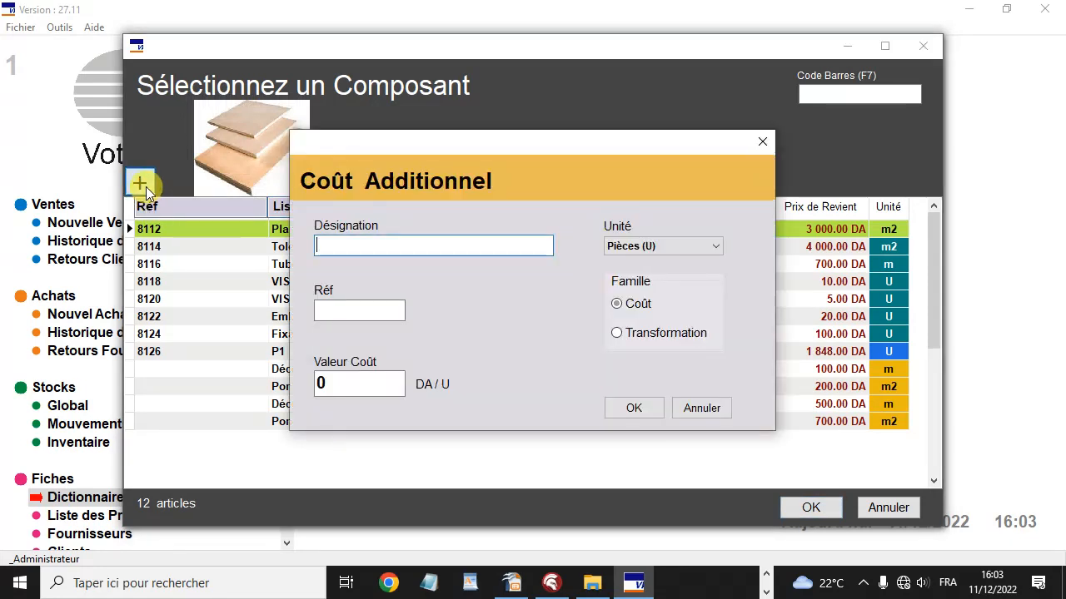
type("P")
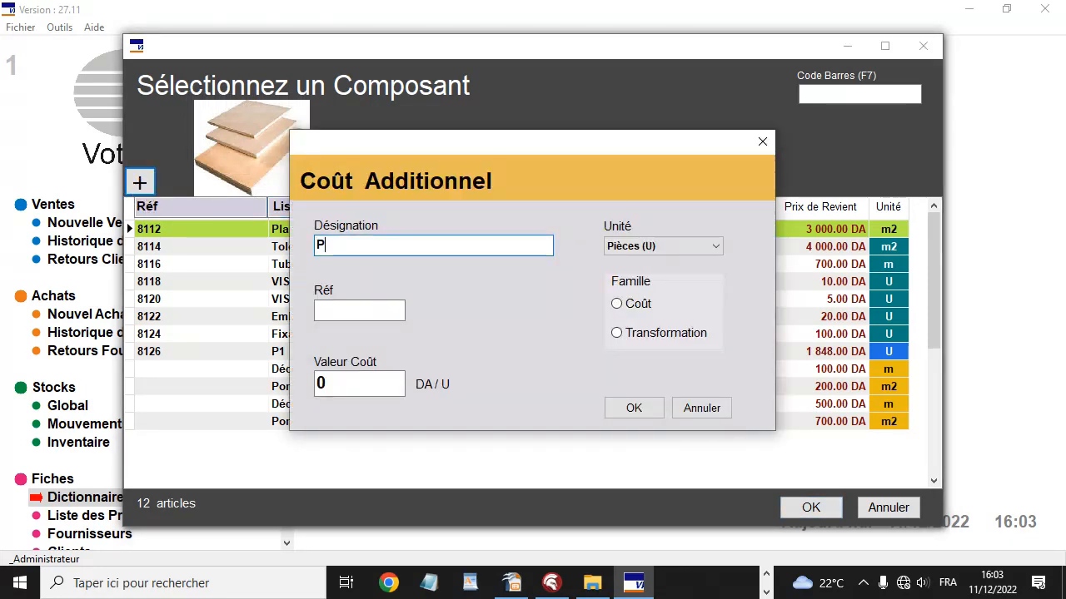
type("einture")
key("Home")
type("Jet P")
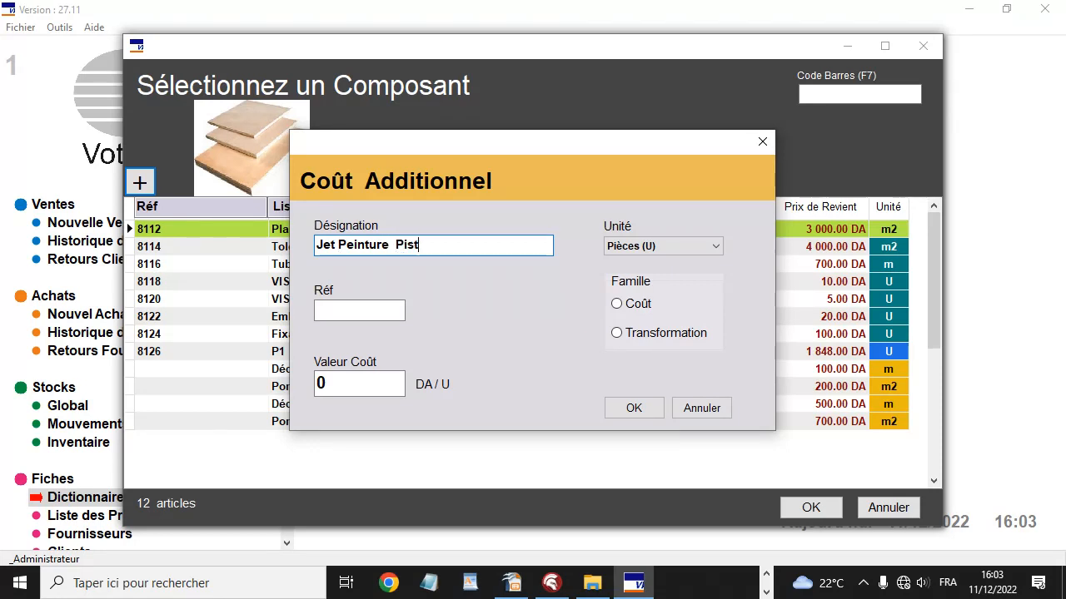
type("eint")
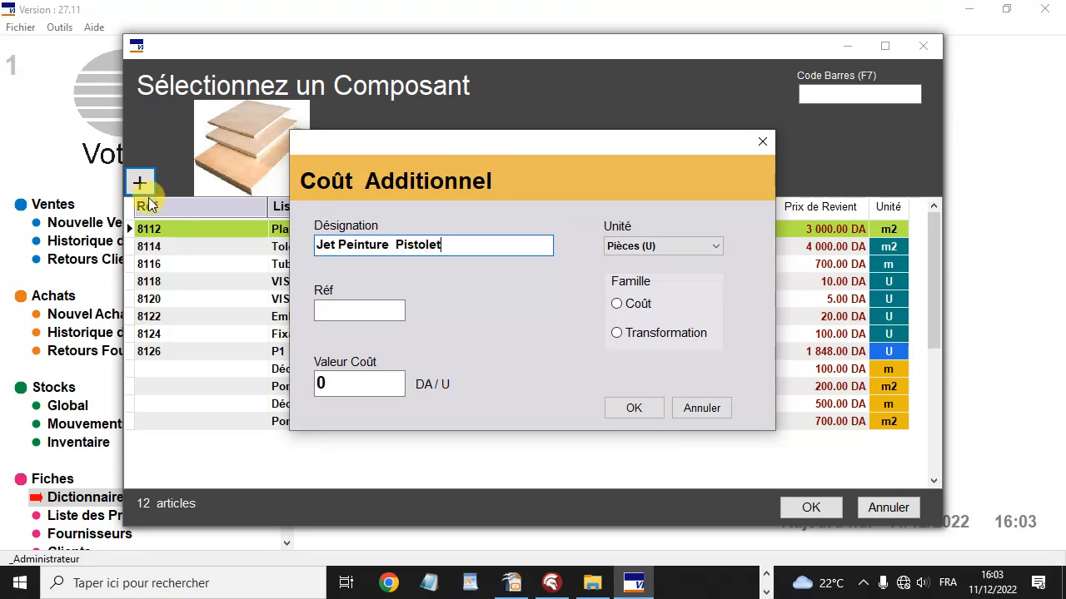
left_click(617, 304)
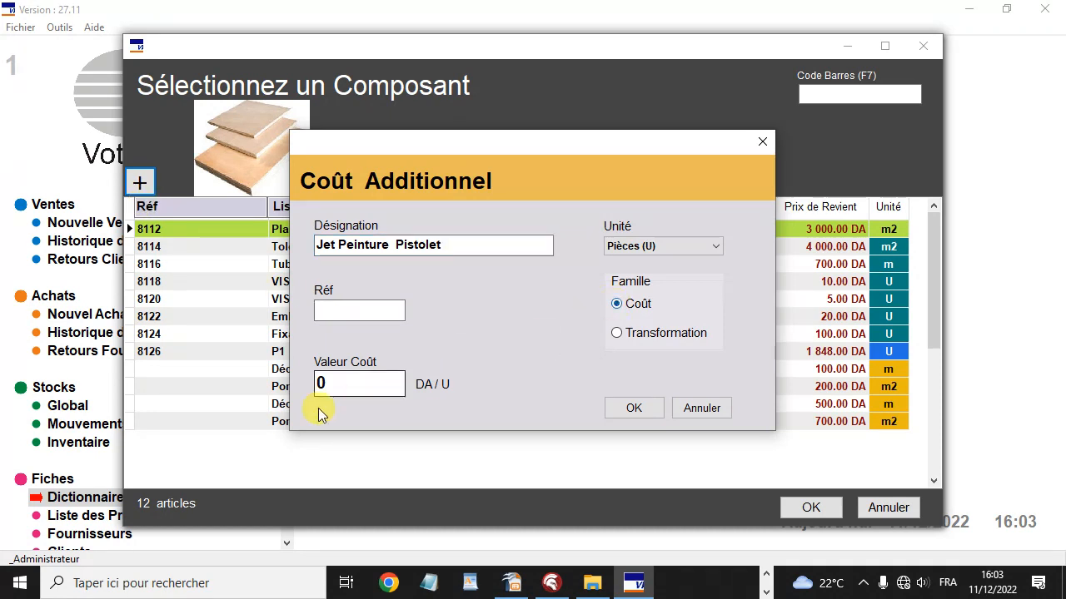
left_click(706, 246)
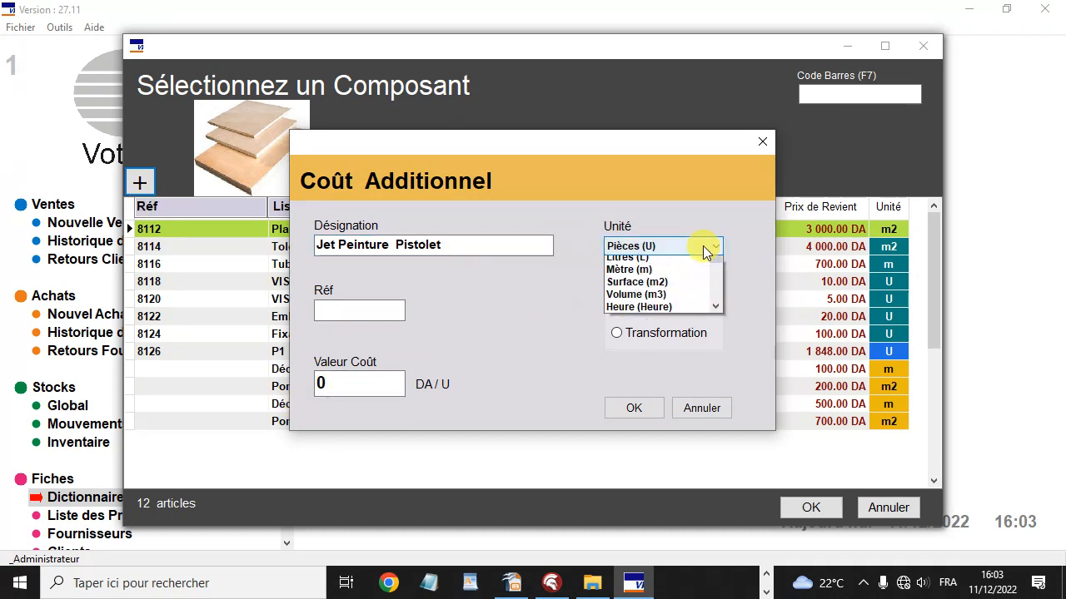
left_click(657, 333)
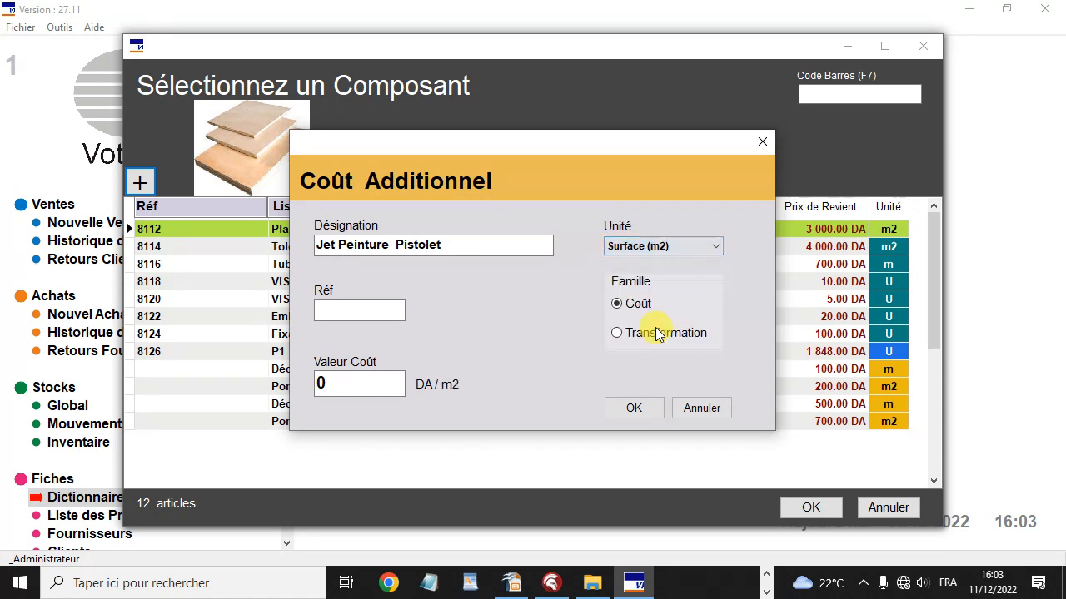
left_click(368, 376)
type("1000")
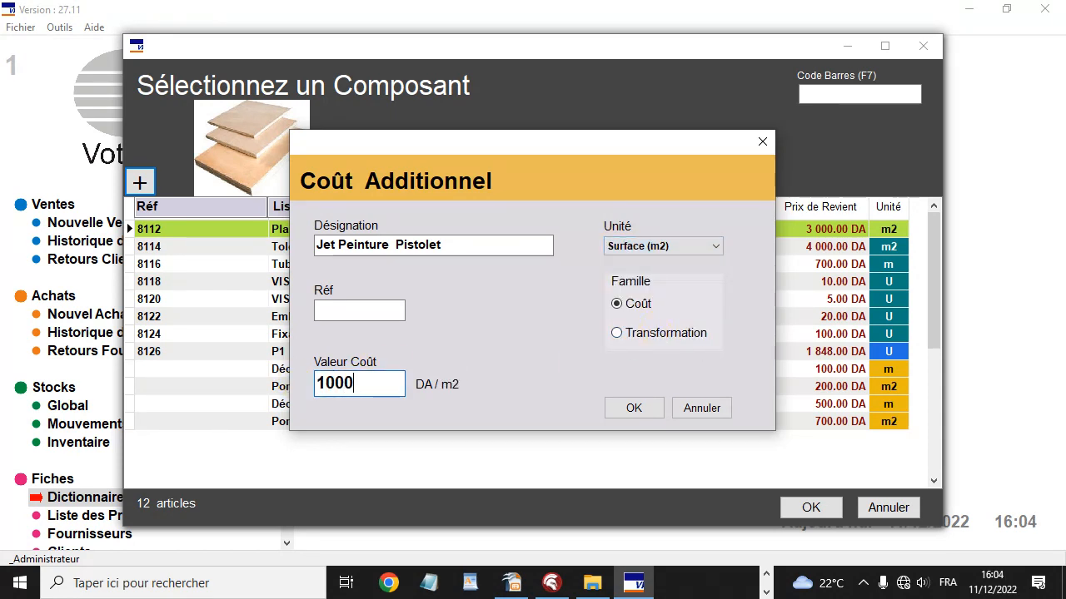
left_click(634, 408)
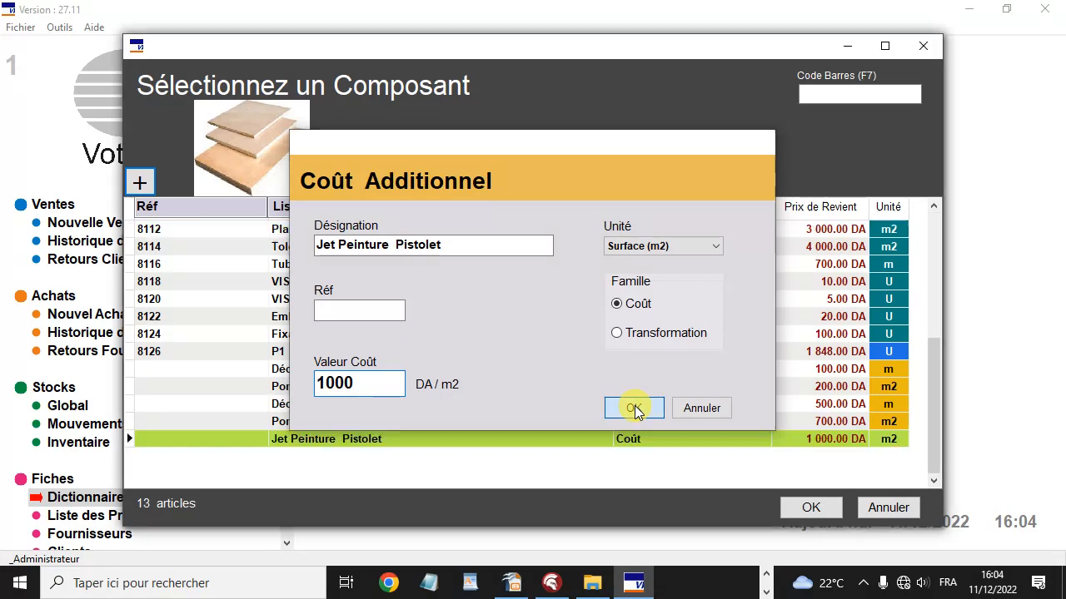
Add Jet Peinture Pistolet to P2's composition with a dosage of 0.50 m2.
left_click(811, 507)
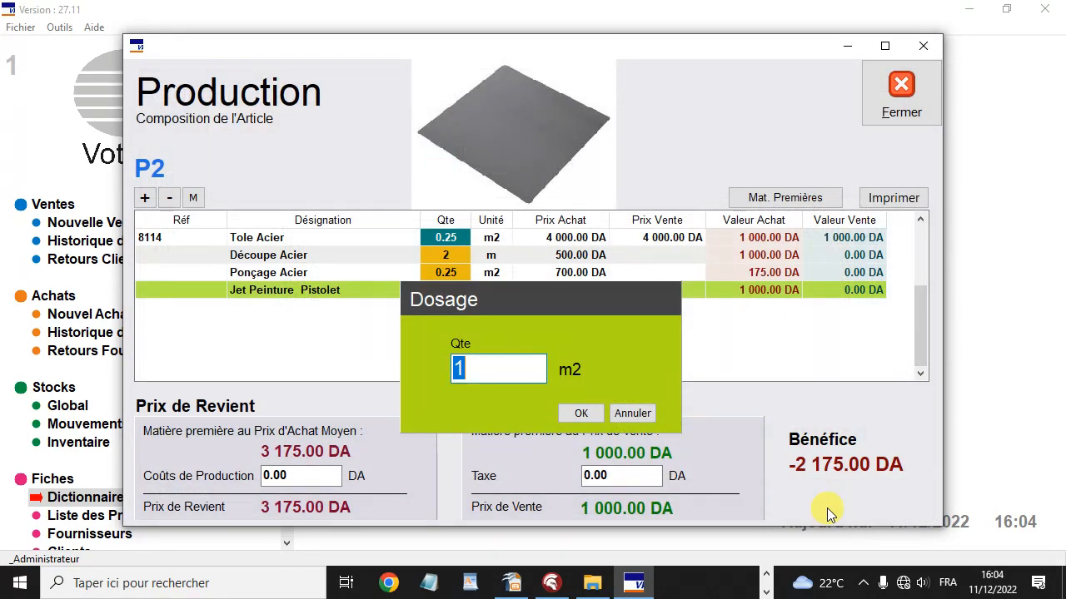
left_click_drag(627, 345, 625, 358)
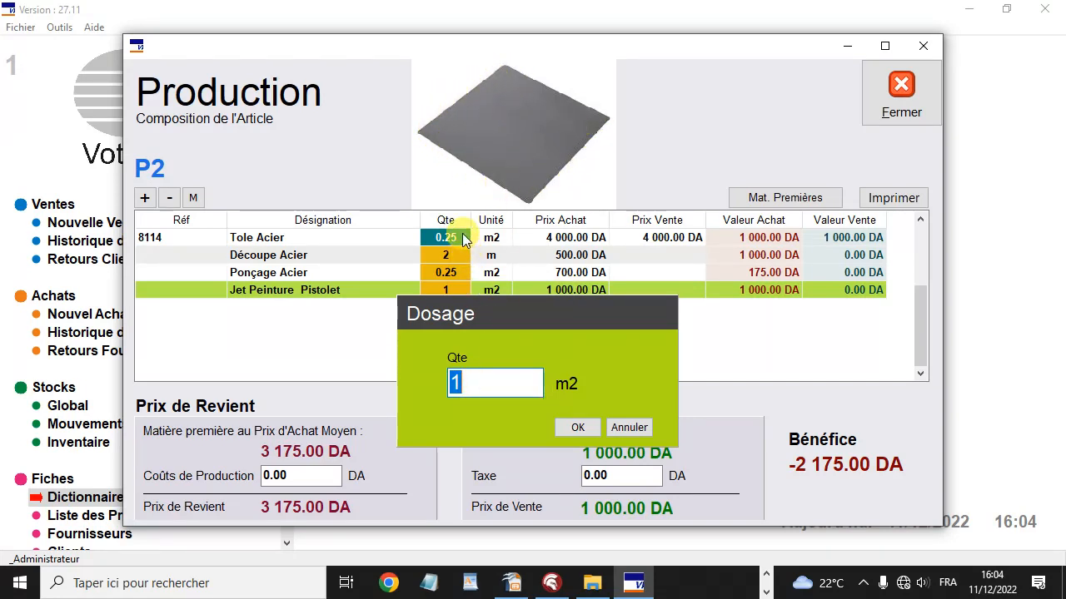
type("0.25")
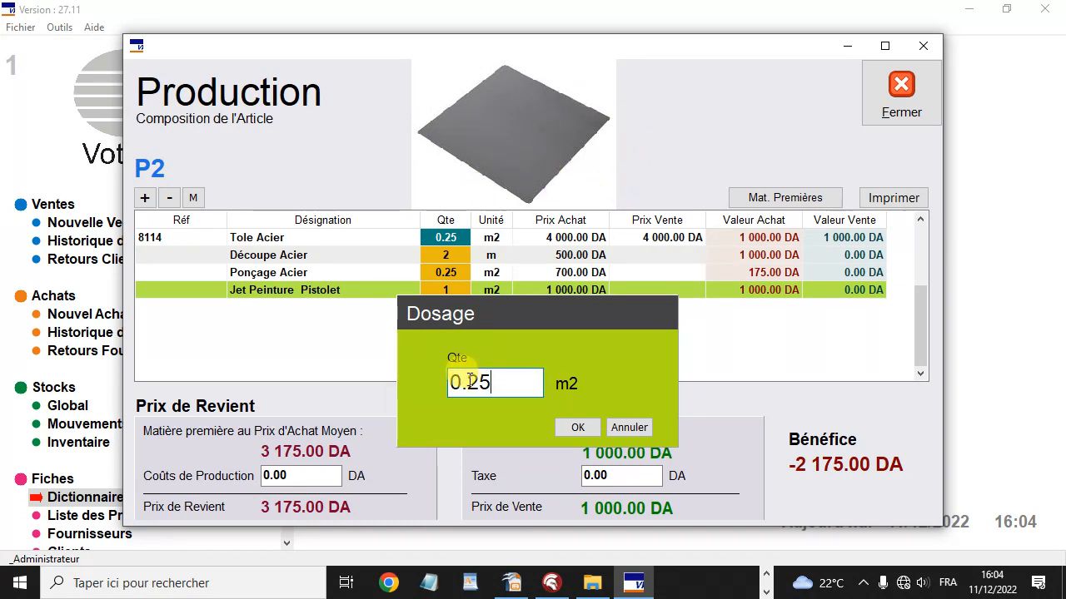
left_click_drag(468, 379, 491, 378)
type("50")
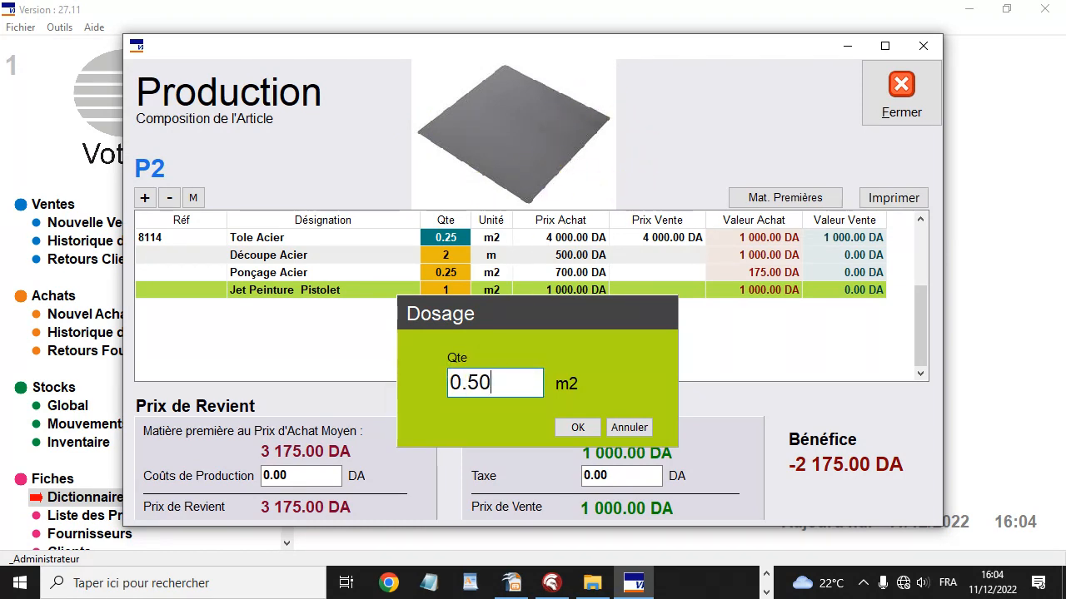
left_click(578, 428)
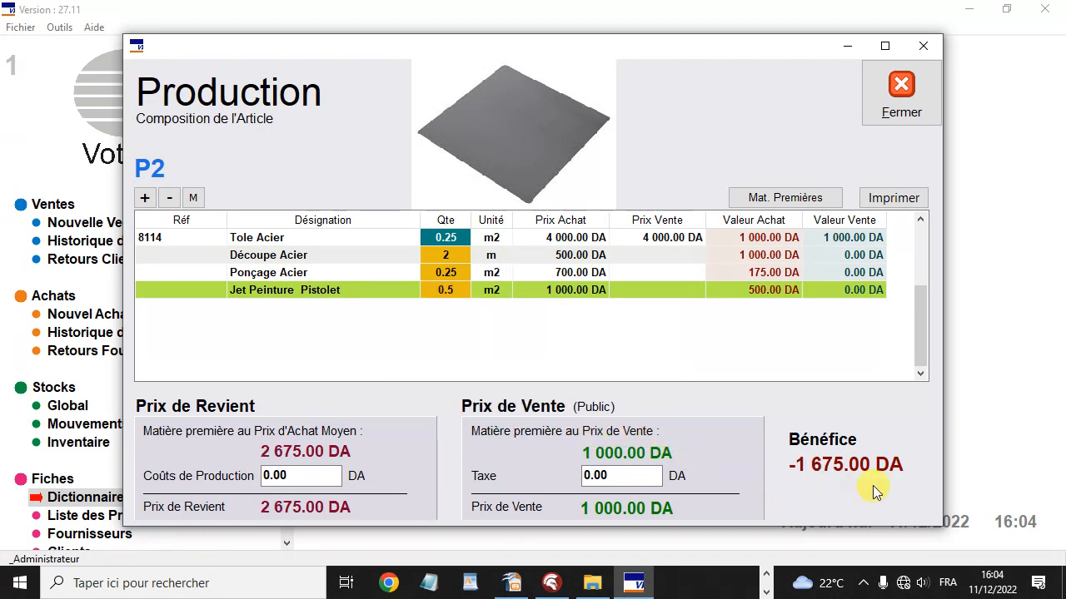
Set the Taxe in P2's sale price to 2 000 DA and close the composition to return to the article dictionary.
left_click(633, 479)
left_click_drag(633, 478, 559, 479)
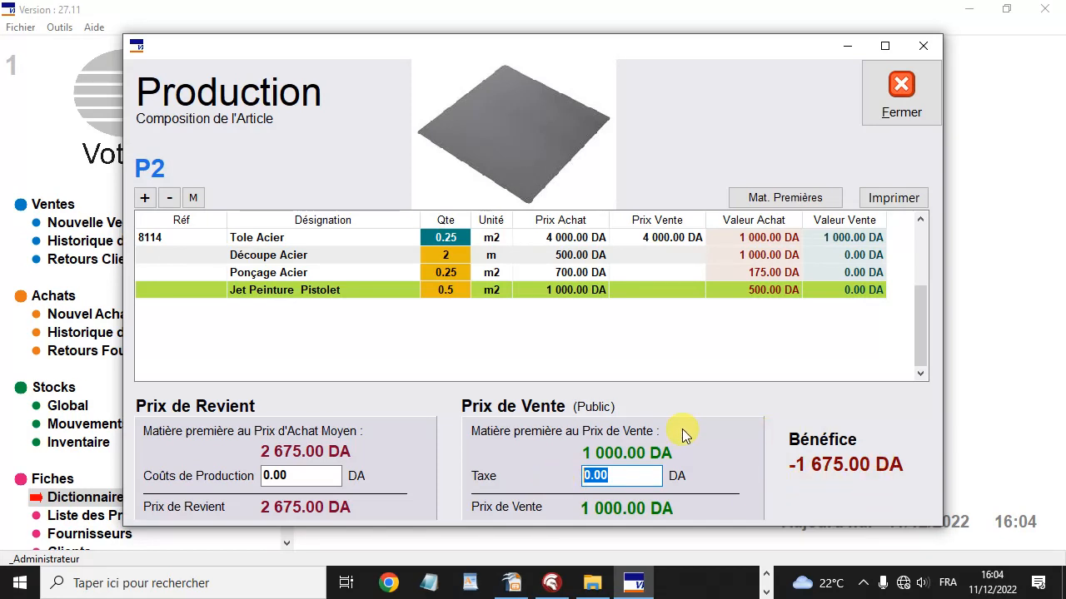
type("20")
key("Tab")
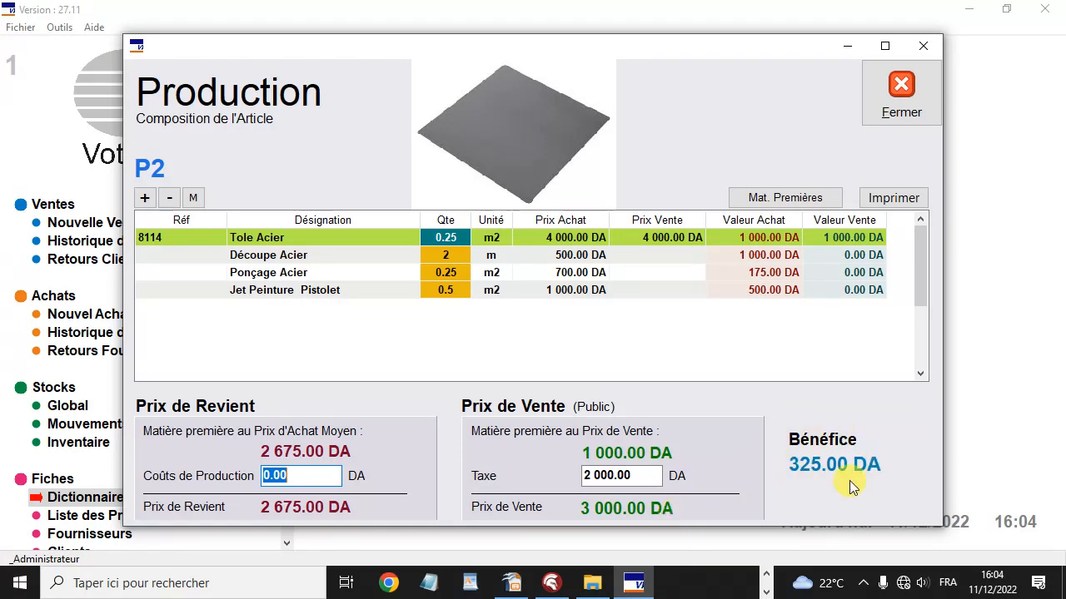
left_click(911, 101)
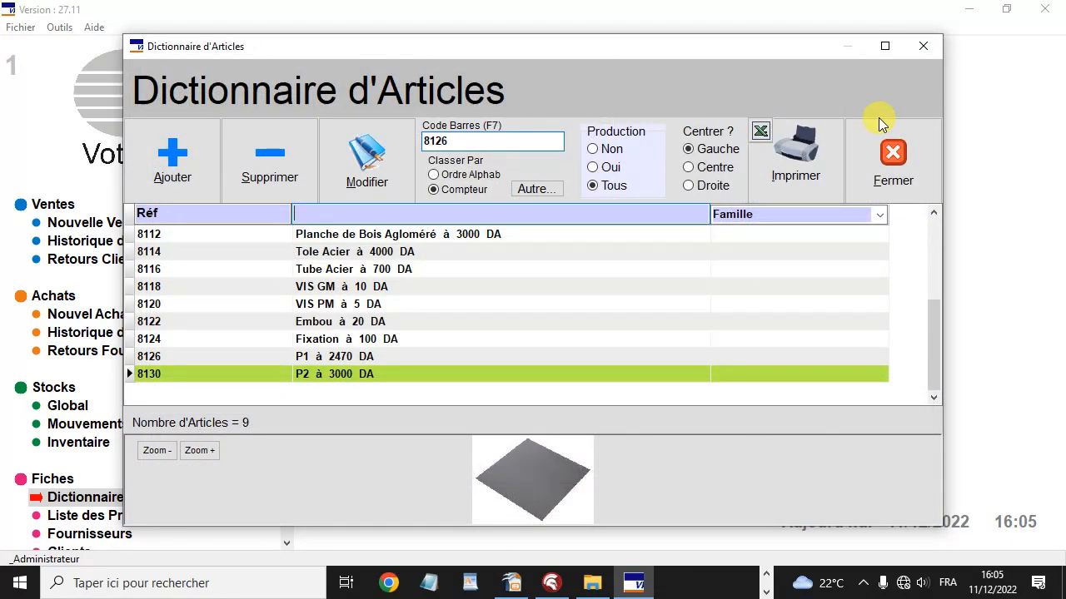
Start a new article in the dictionary with the designation P3.
left_click(184, 175)
type("P3")
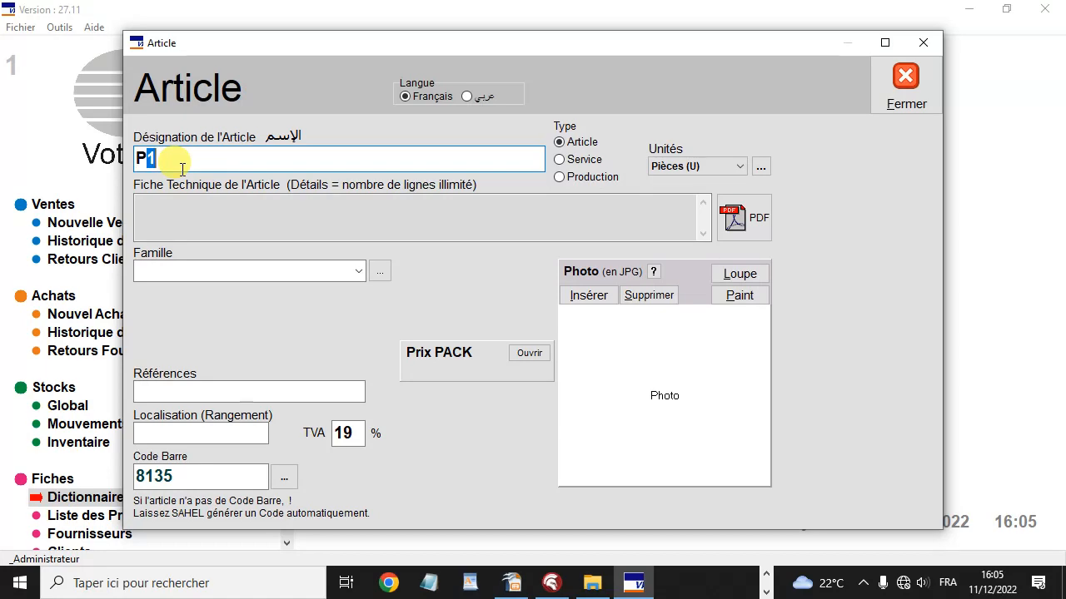
Switch to OpenOffice Impress to check the operations listed on the Pièce P3 slide, and return to SAHEL.
left_click(514, 585)
left_click(520, 590)
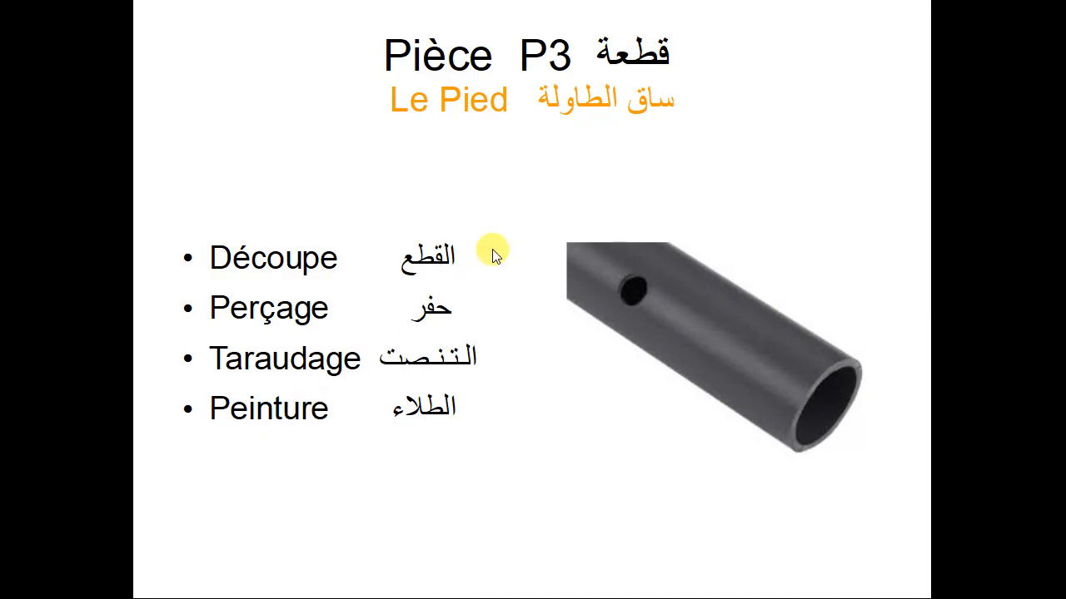
key("Escape")
left_click(634, 584)
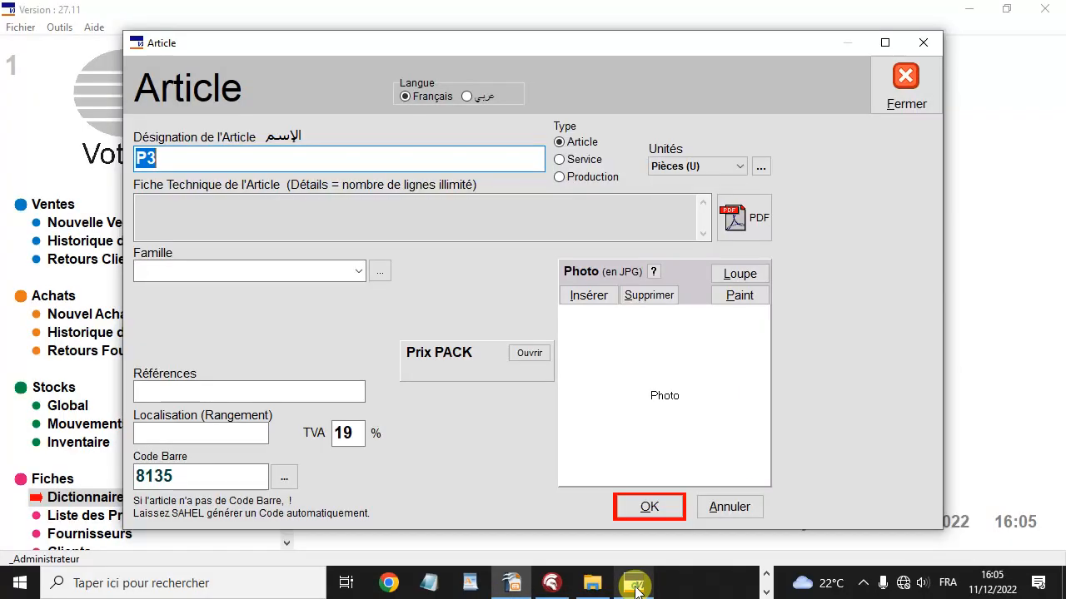
Insert 12.jpg from the Image_Production folder as P3's photo and set the article type to Production.
left_click(589, 296)
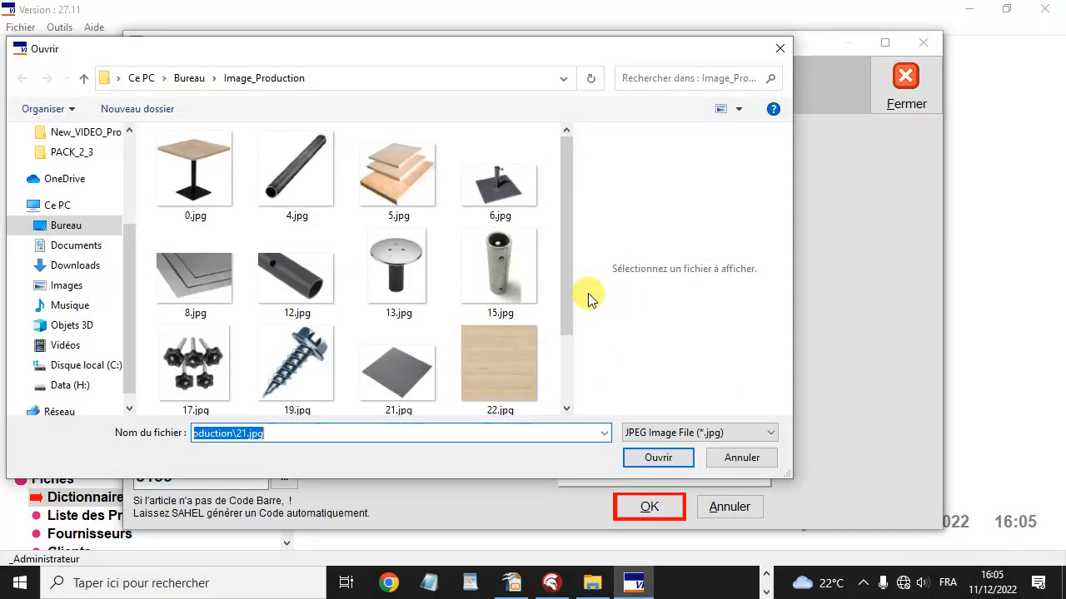
double_click(284, 277)
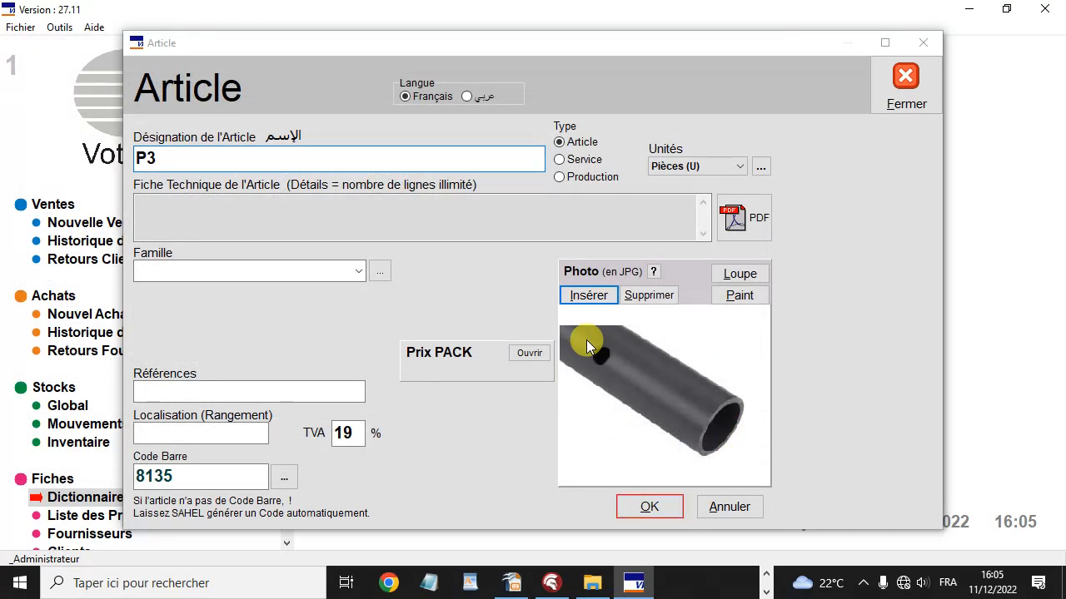
left_click(580, 178)
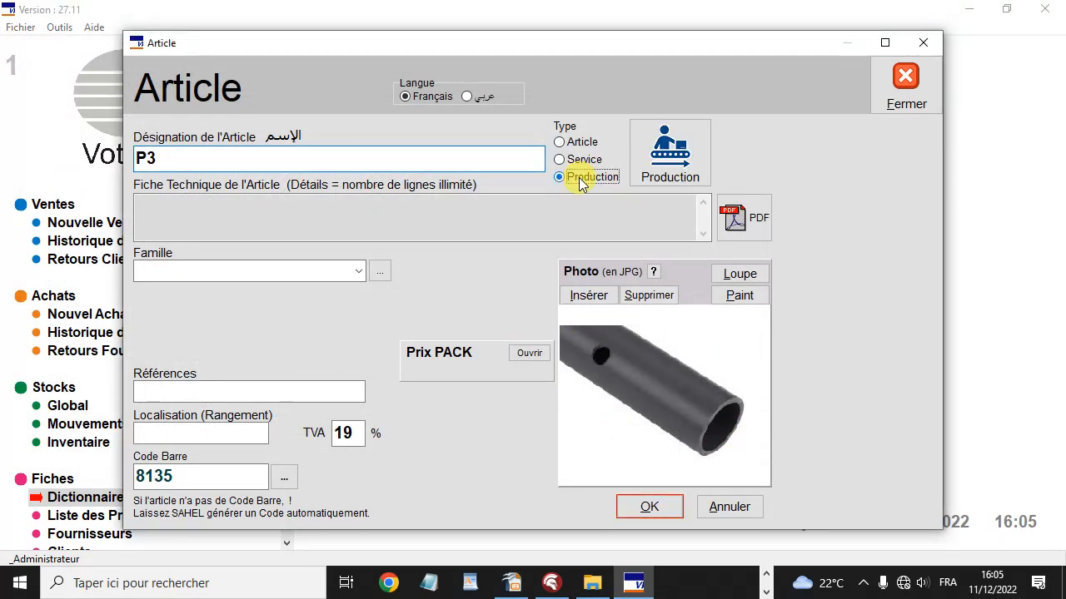
Open P3's production composition and add the raw material Tube Acier with a dosage of 0.70 m.
left_click(676, 165)
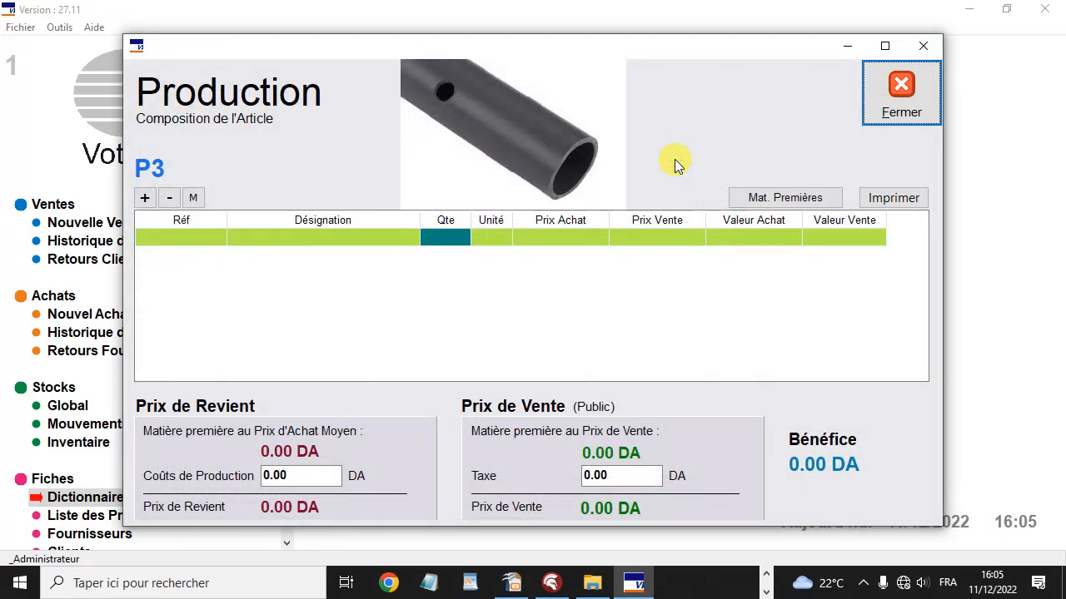
left_click(145, 202)
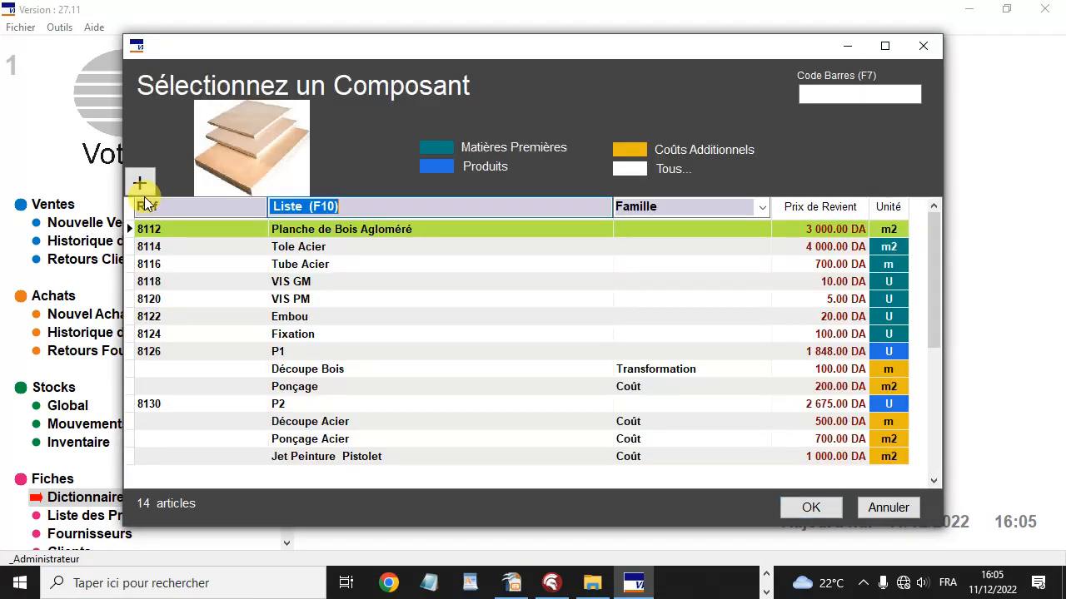
left_click(442, 170)
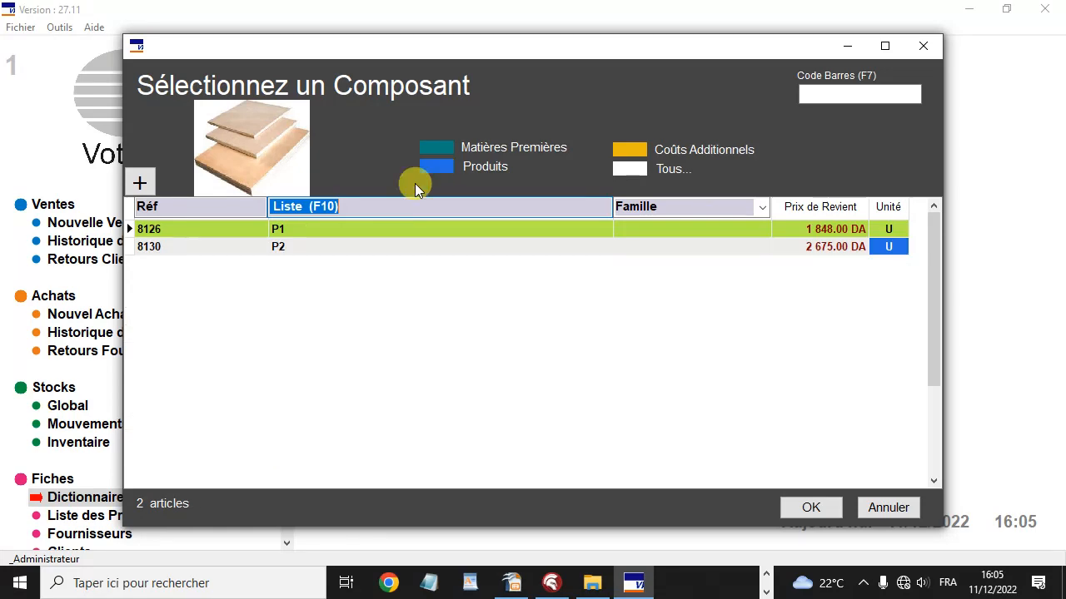
left_click(432, 158)
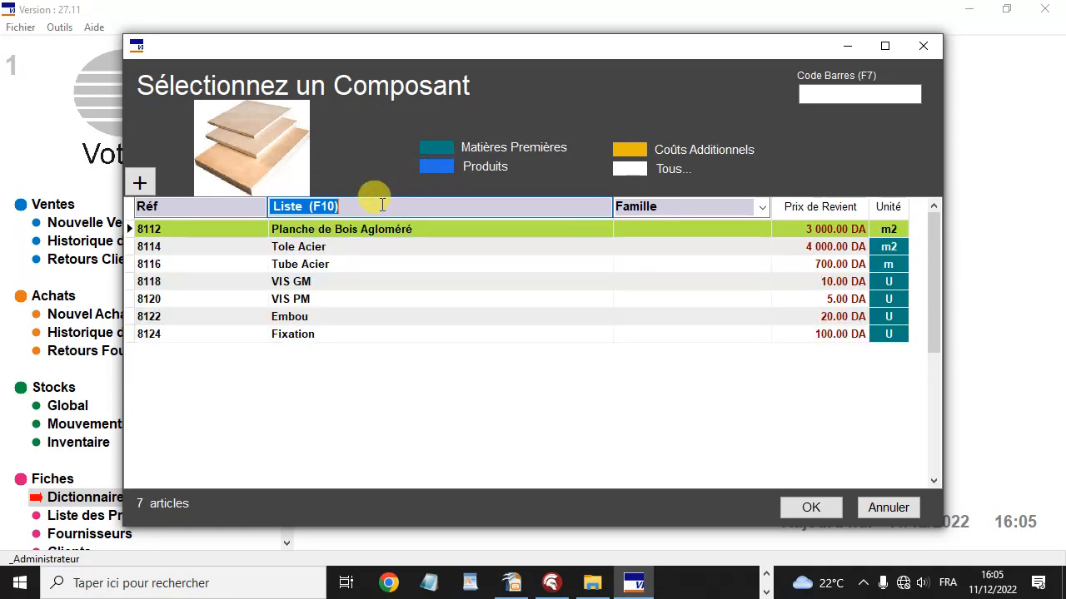
double_click(330, 265)
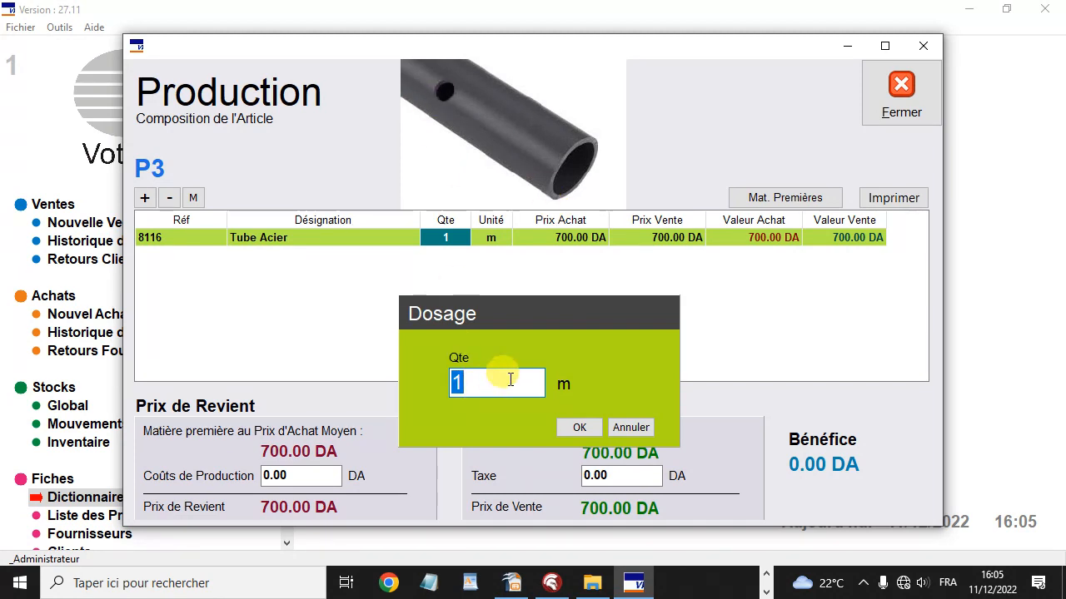
type(".70")
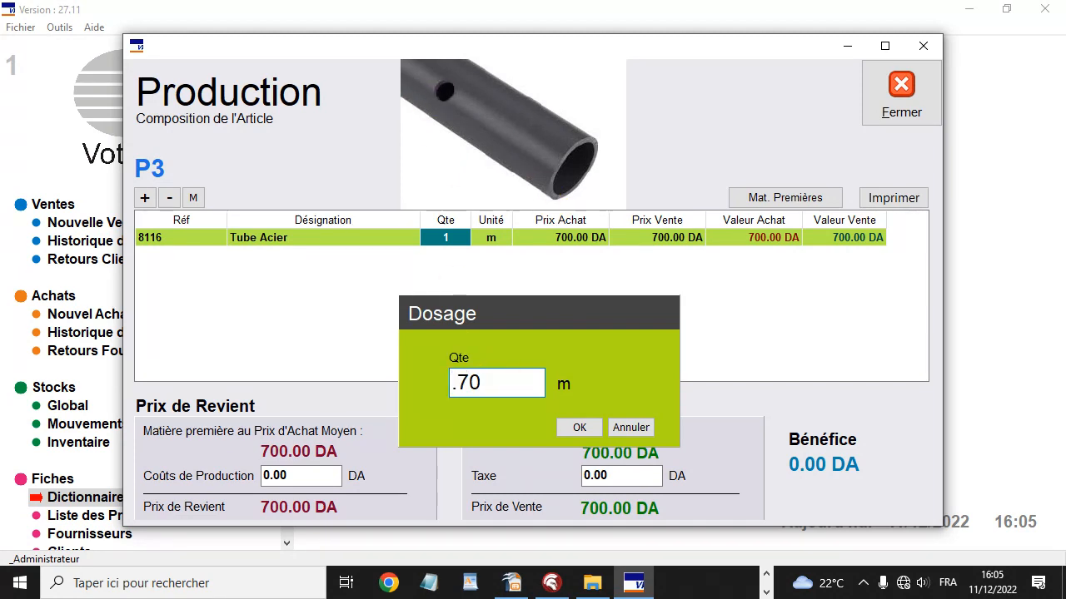
type("0")
key("Return")
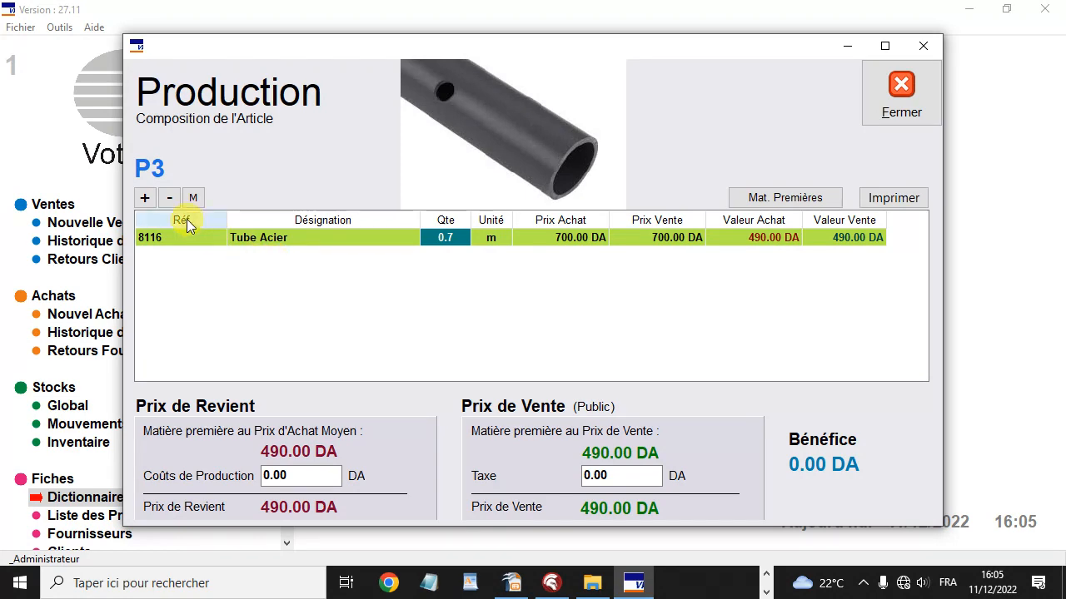
Open the component selection for P3, search the list for "per" and clear the search.
left_click(145, 199)
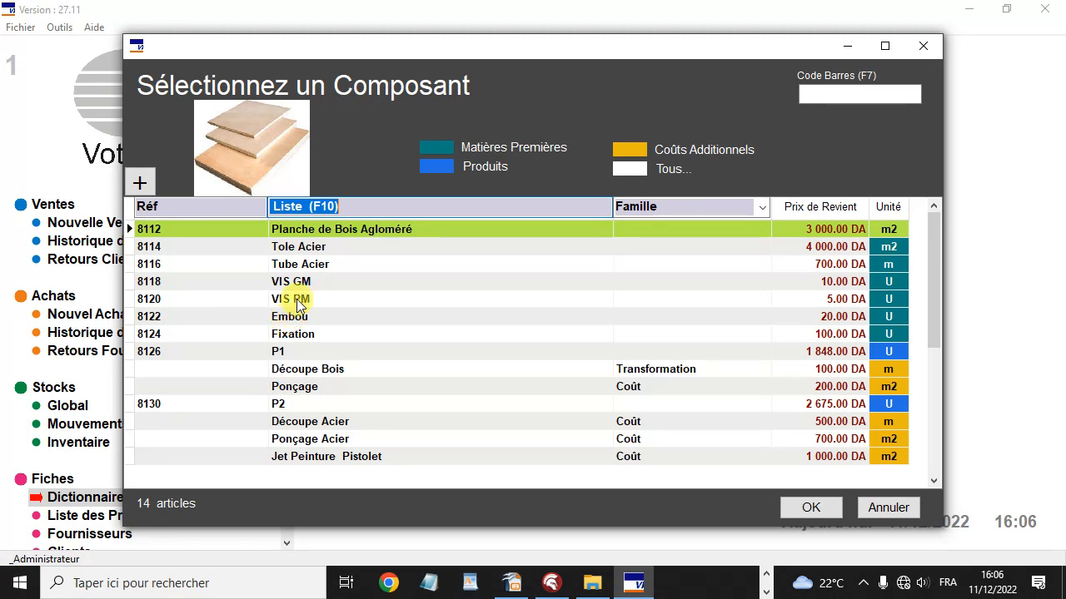
type("per")
key("BackSpace")
key("BackSpace")
key("BackSpace")
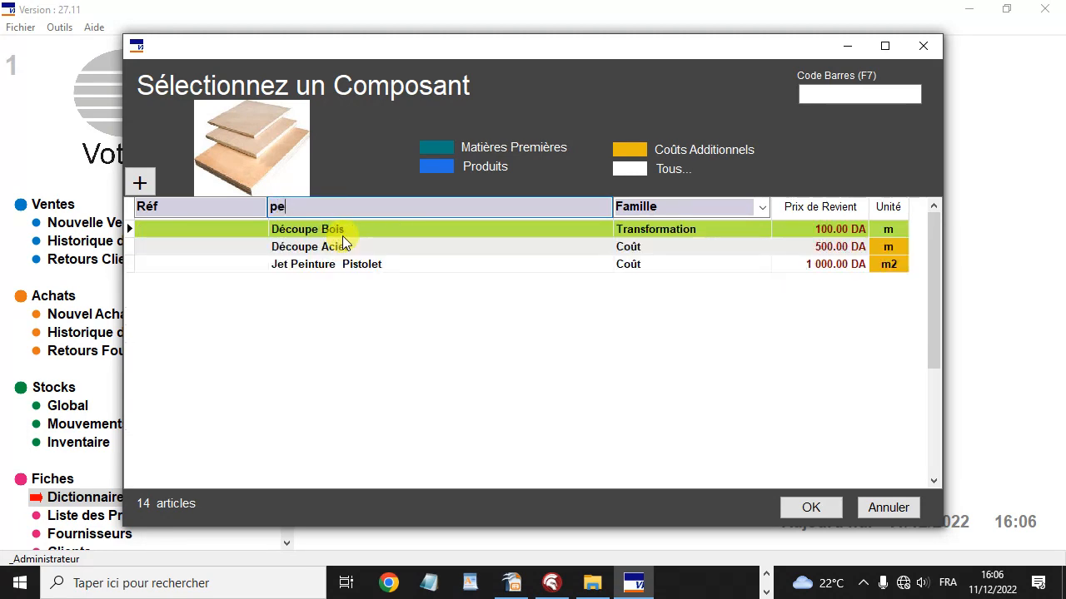
Create the additional cost Perçage Acier at 10 DA per piece in the Coût family and add it to P3 with a dosage of 1 U.
left_click(139, 183)
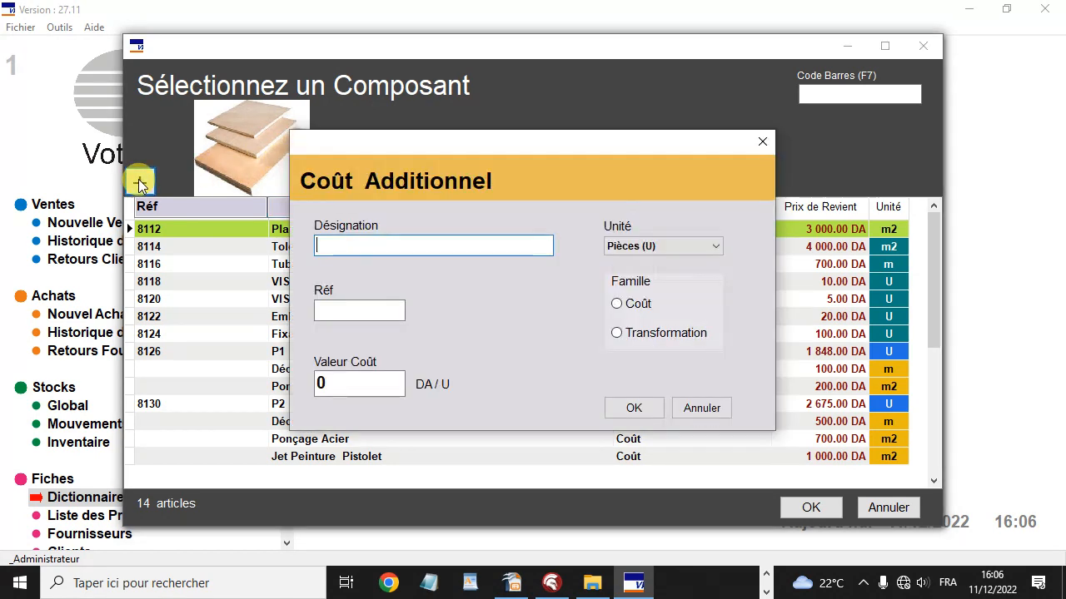
type("Per")
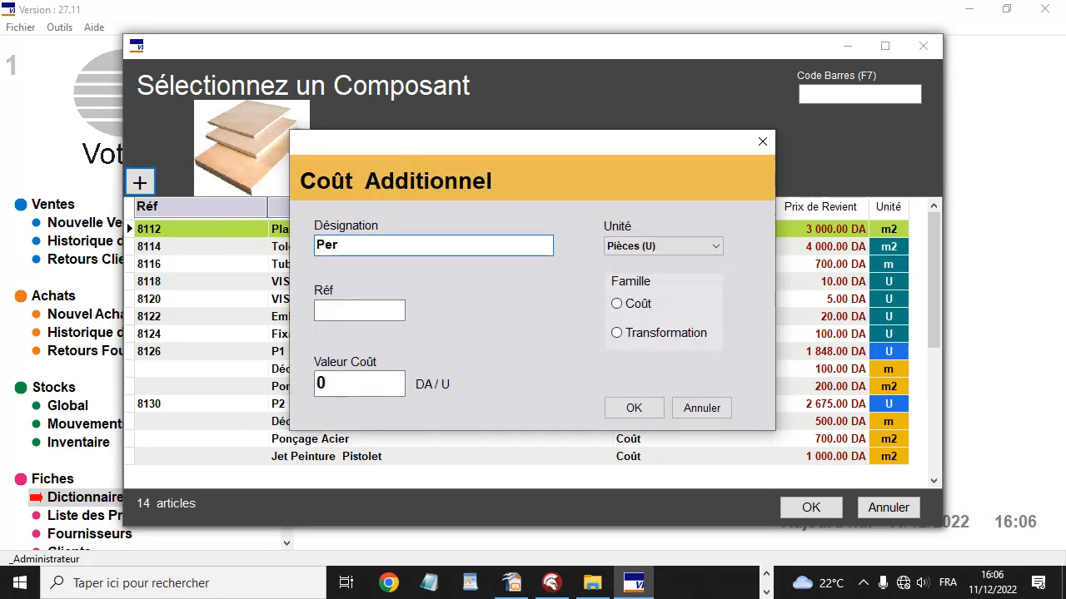
type("çage Acier")
key("Tab")
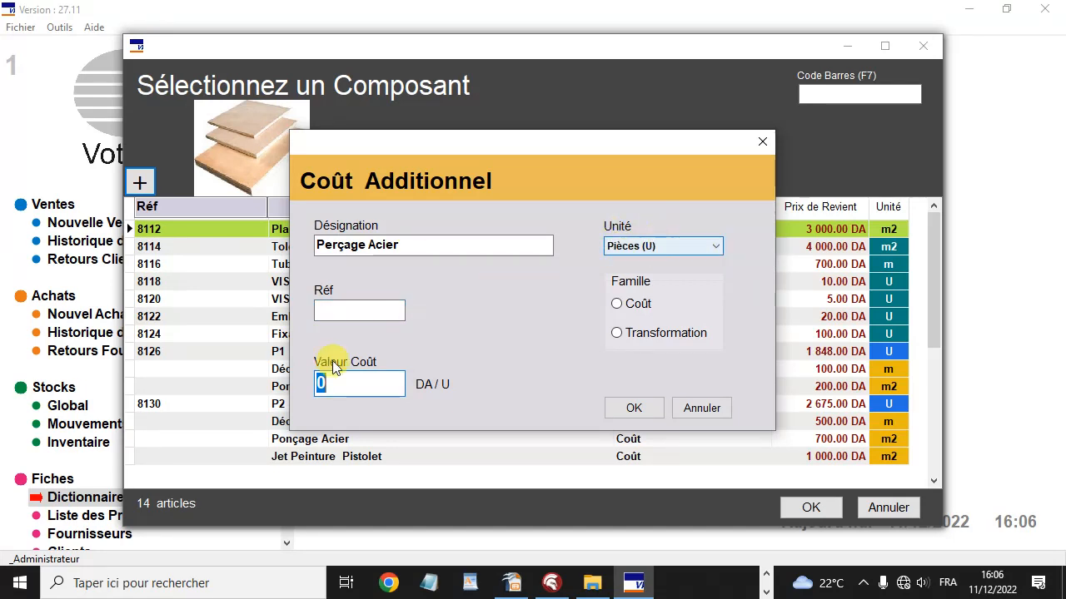
type("10")
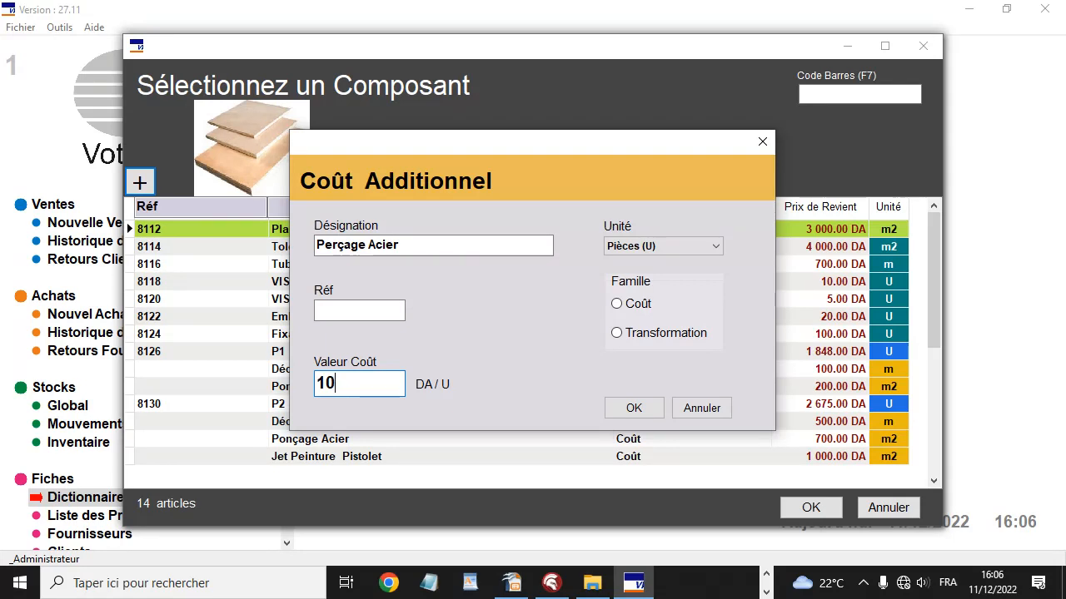
key("Tab")
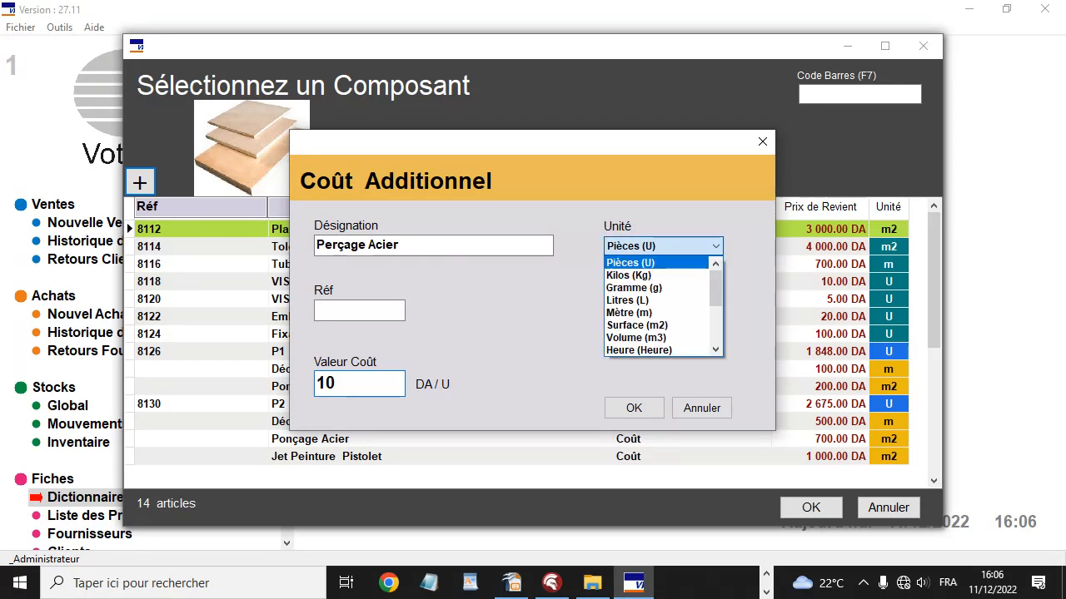
key("Return")
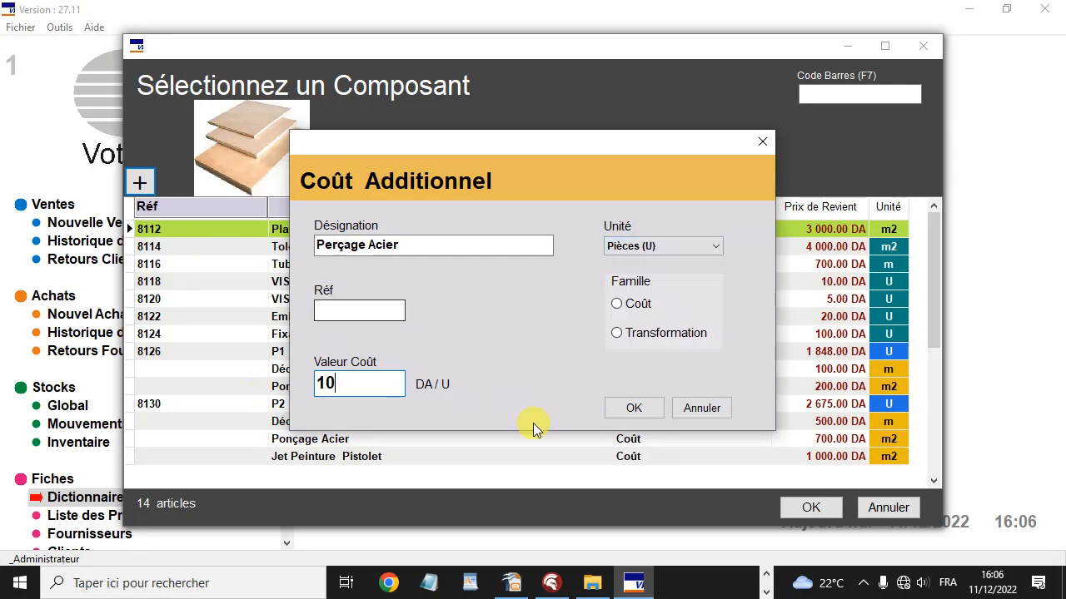
left_click(618, 305)
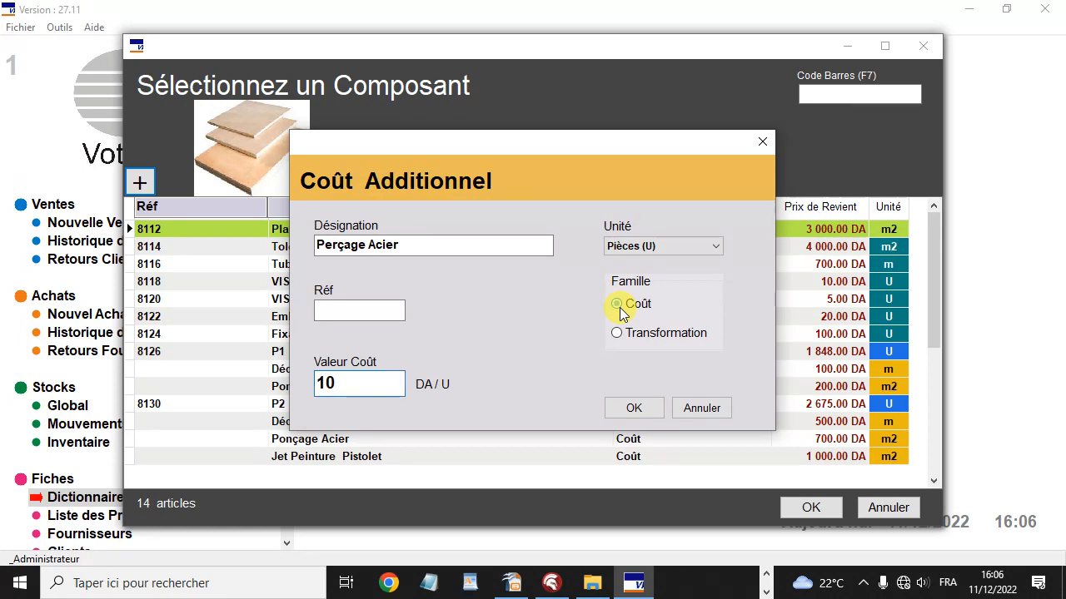
left_click(635, 410)
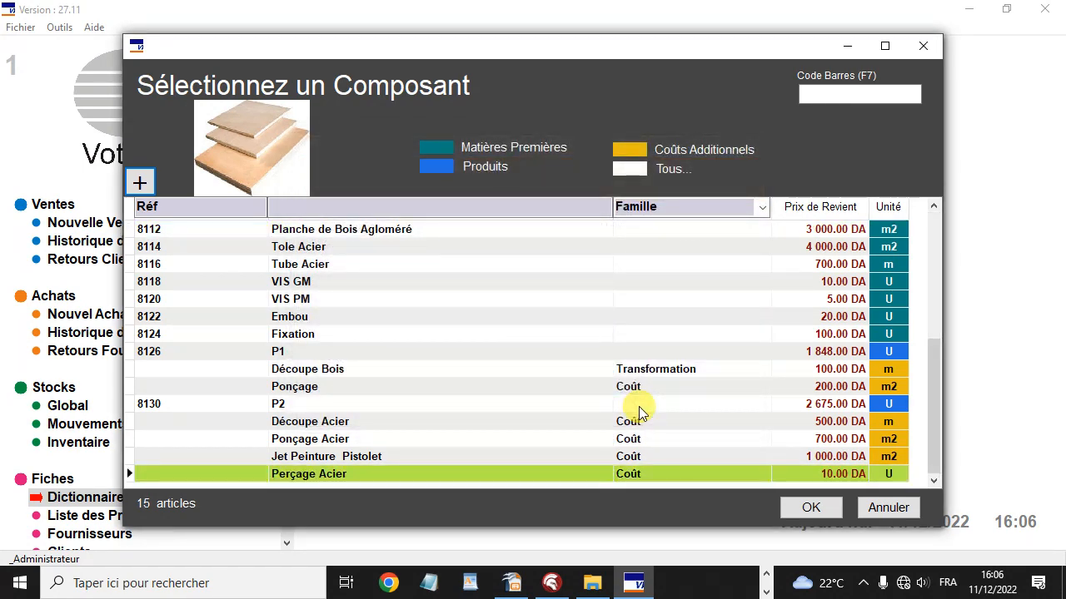
left_click(810, 507)
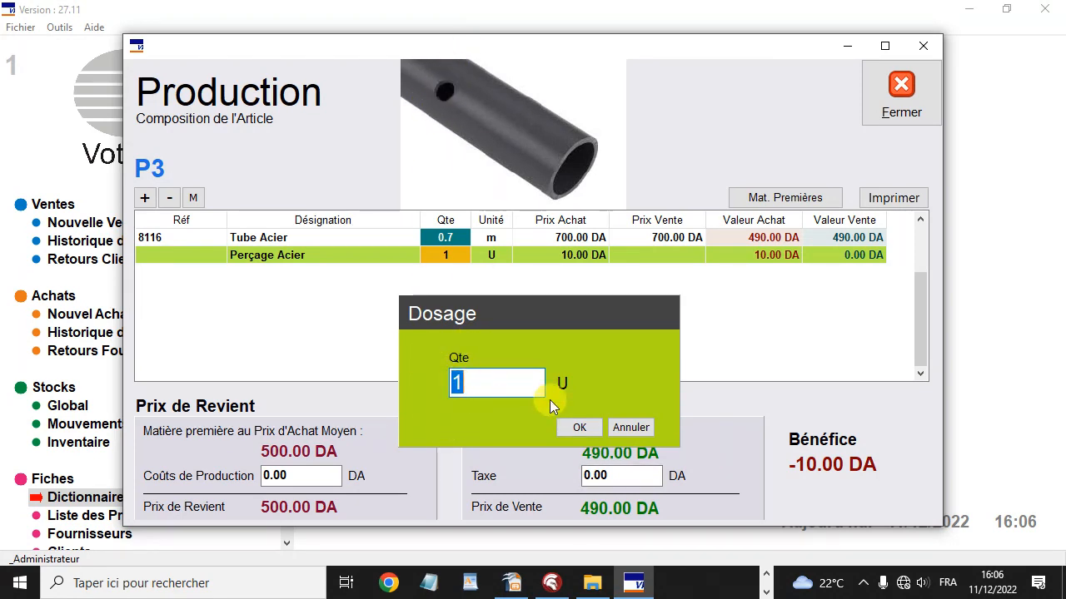
left_click(578, 427)
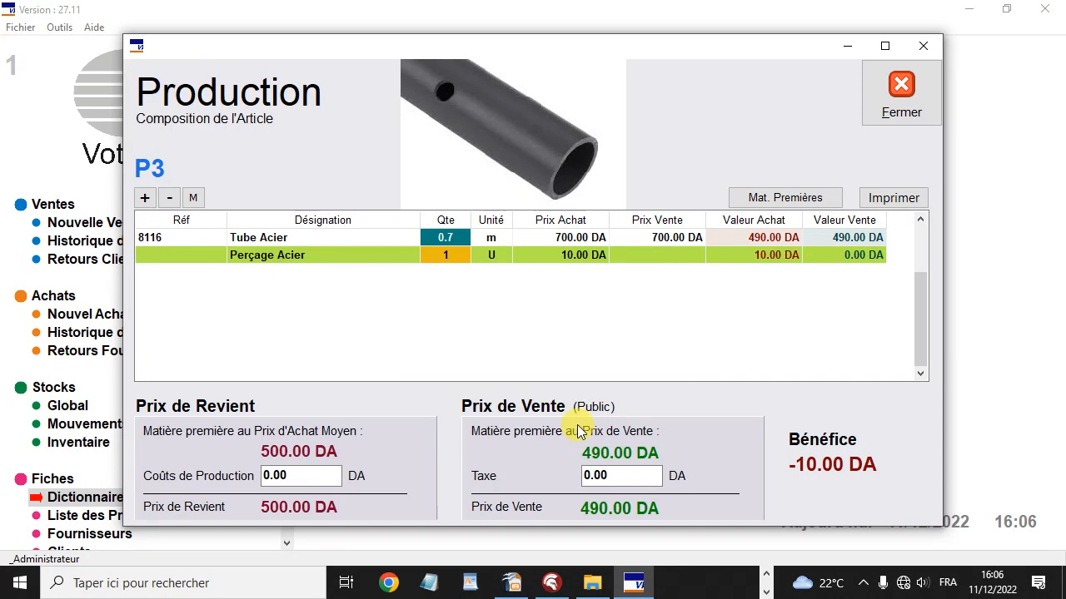
Switch to OpenOffice Impress to check the Pièce P3 slide's operations in full-screen presentation, and return to SAHEL.
left_click(523, 588)
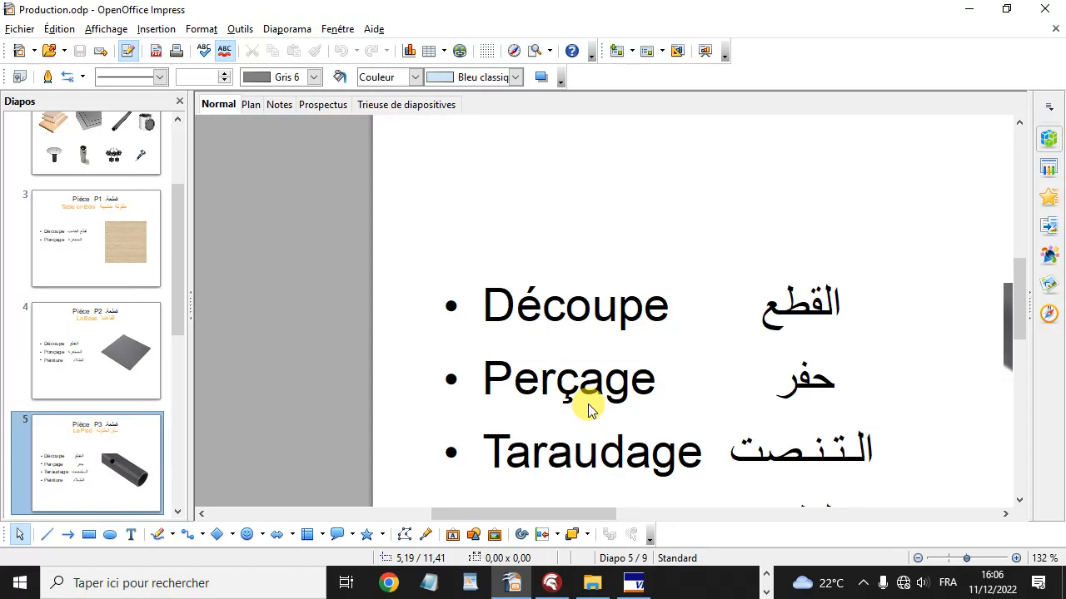
key("F5")
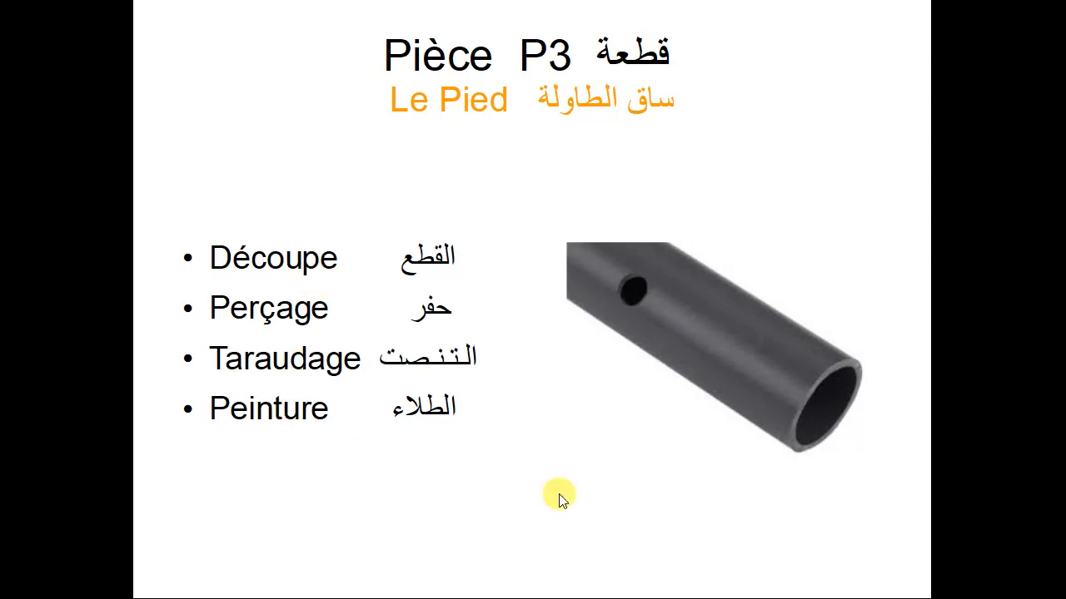
key("Escape")
left_click(634, 583)
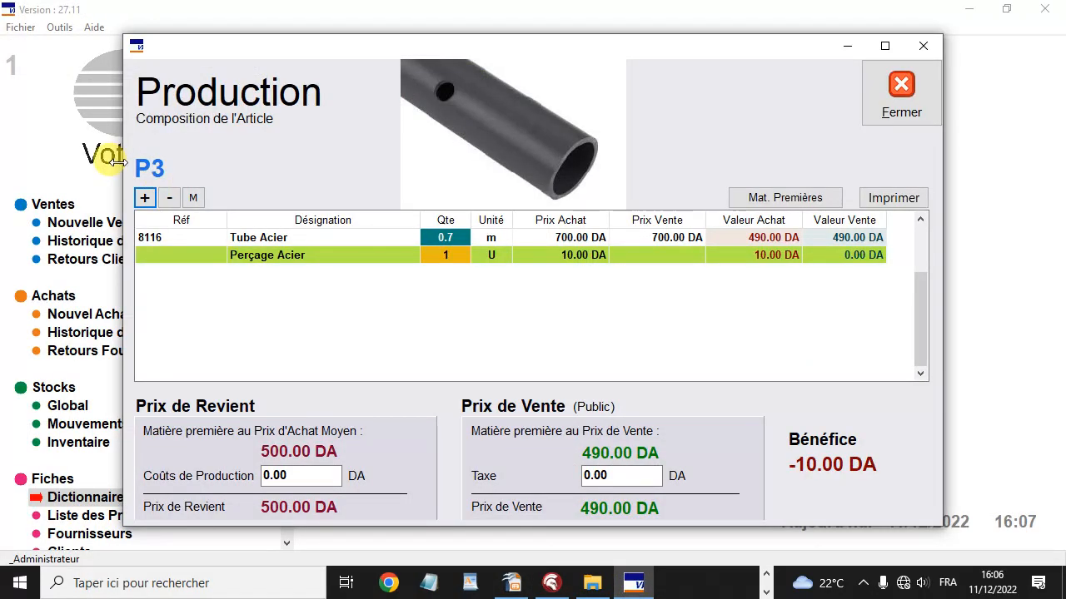
Search the components for "aci" and add Découpe Acier to P3's composition with a dosage of 0.10 m.
left_click(144, 199)
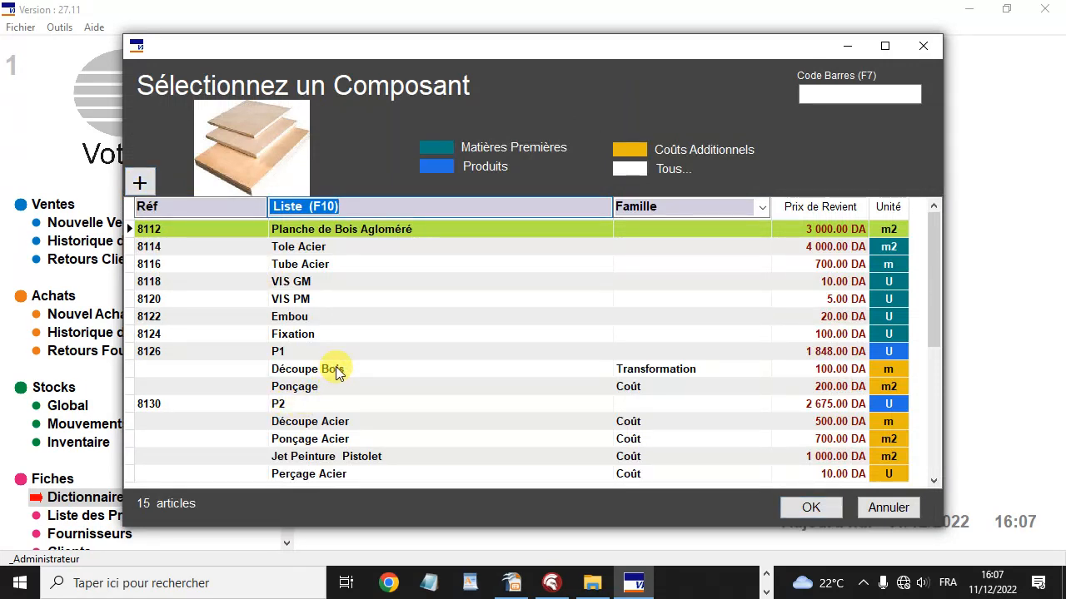
type("aci")
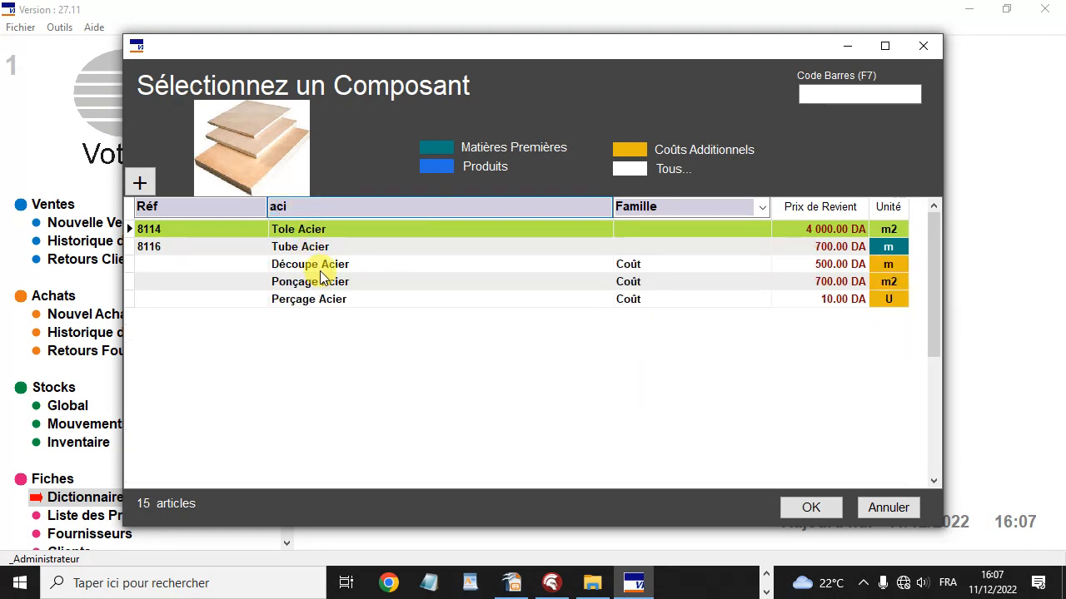
left_click(323, 265)
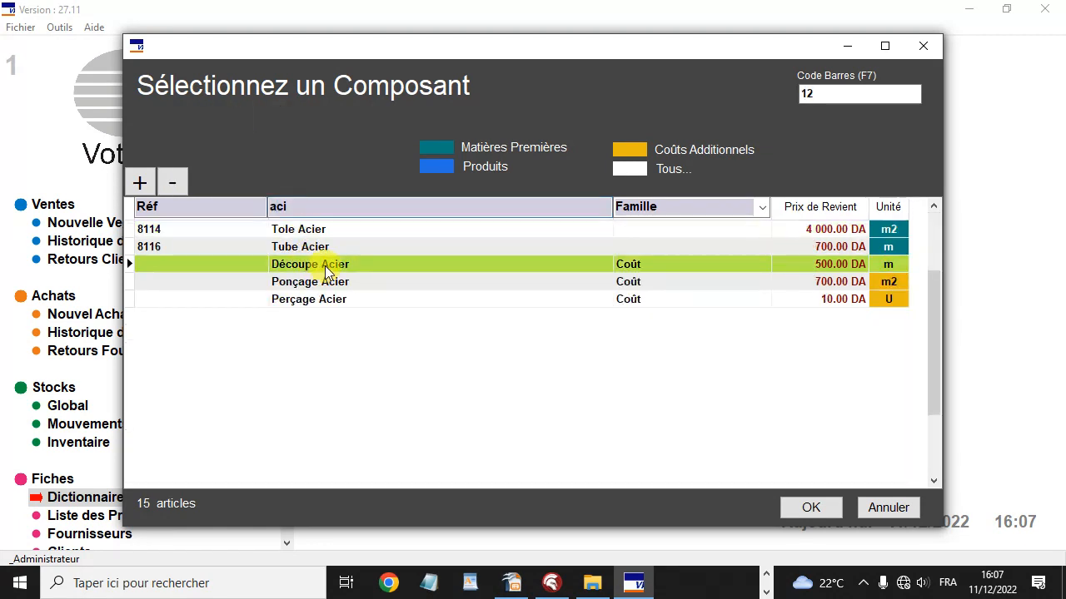
double_click(364, 264)
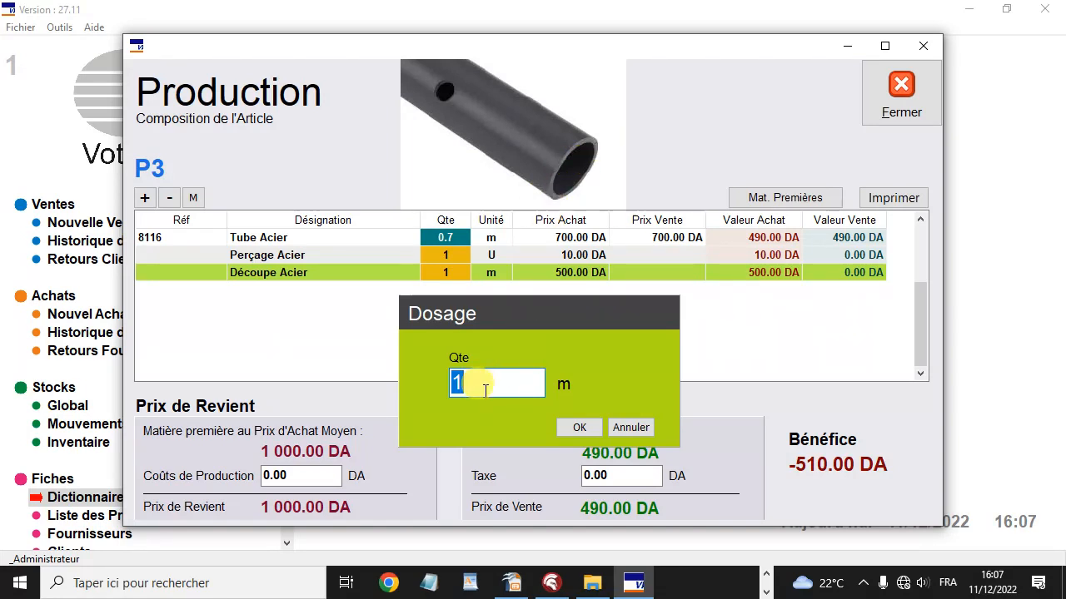
type("0.")
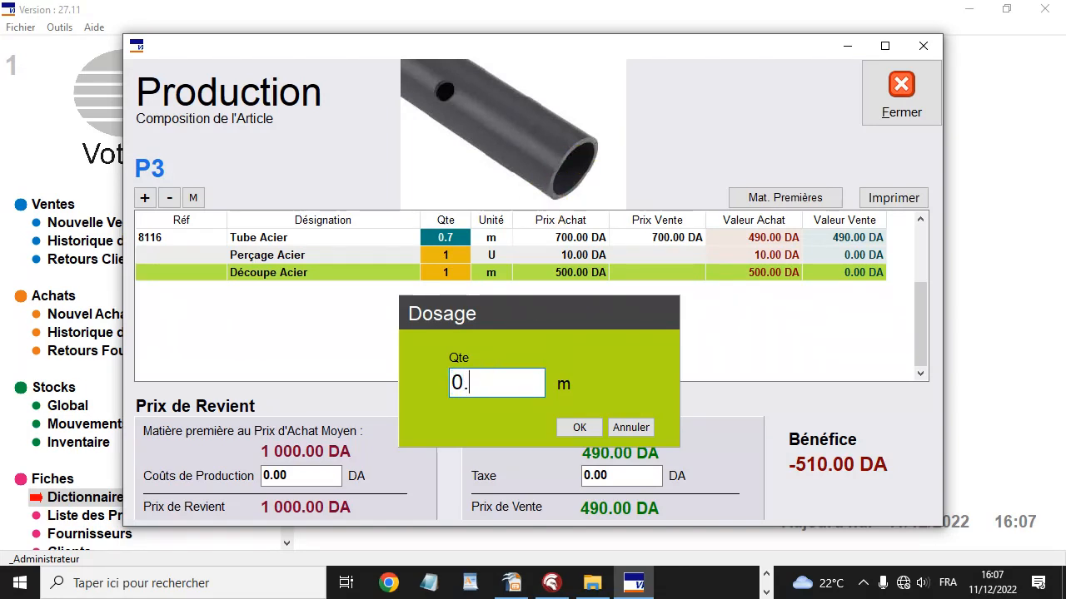
type("10")
key("Return")
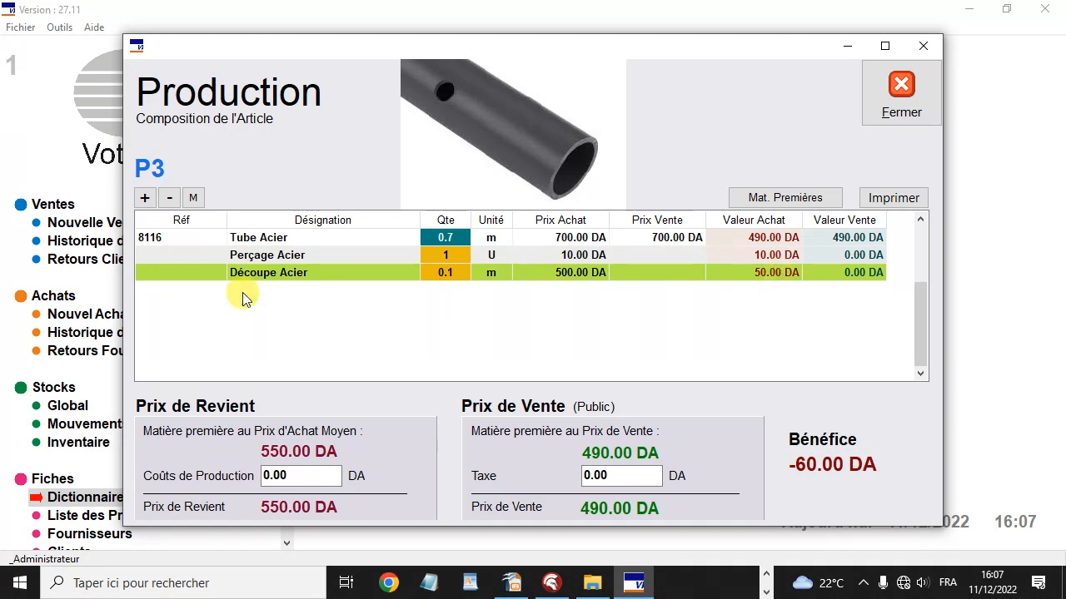
Add the additional cost Jet Peinture Pistolet to P3's composition.
left_click(145, 197)
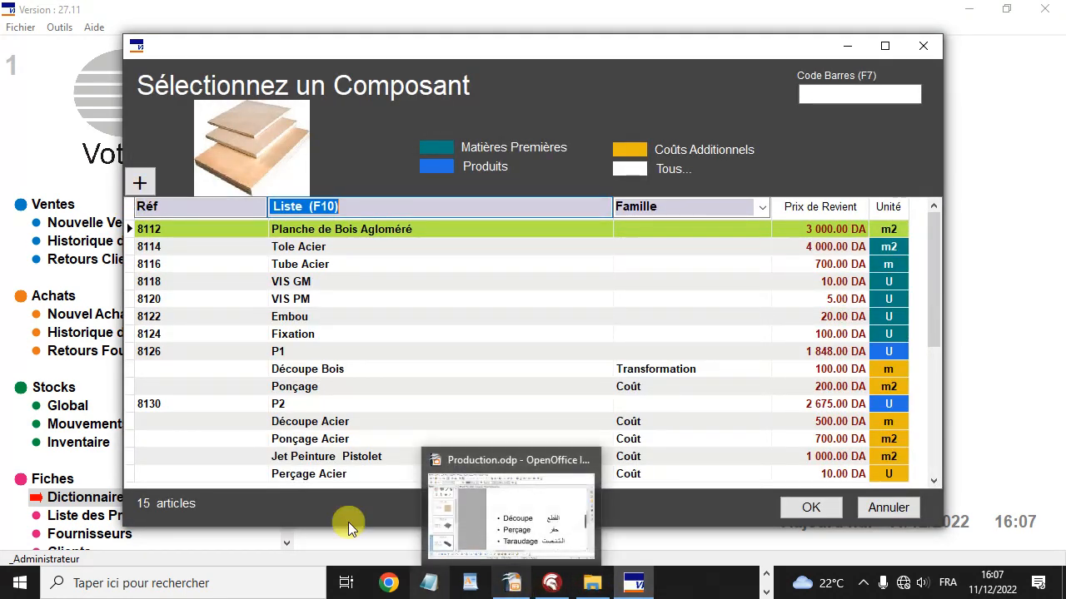
left_click(300, 458)
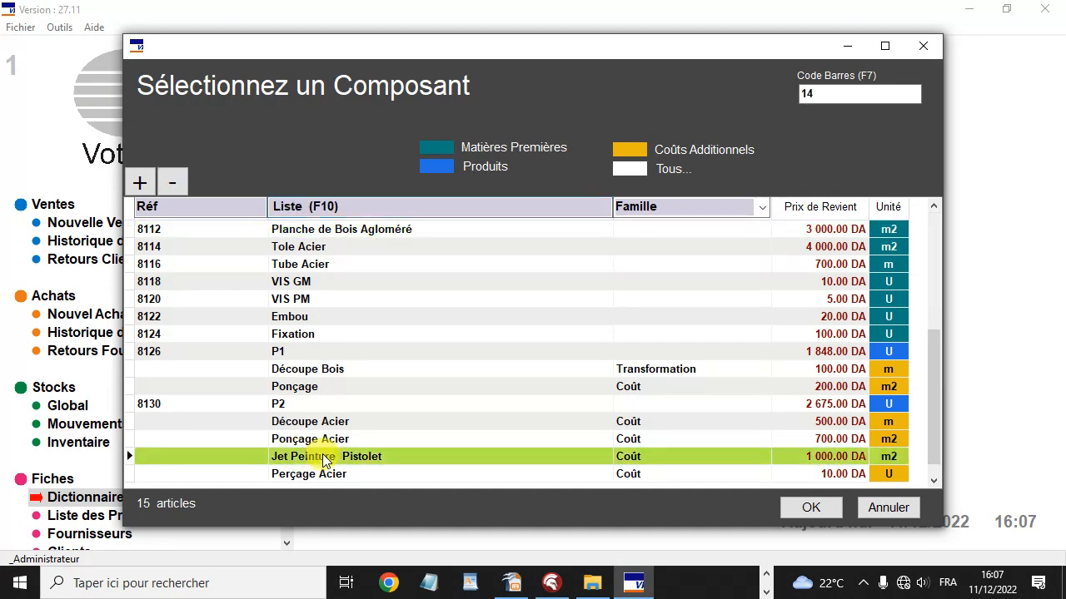
left_click(811, 509)
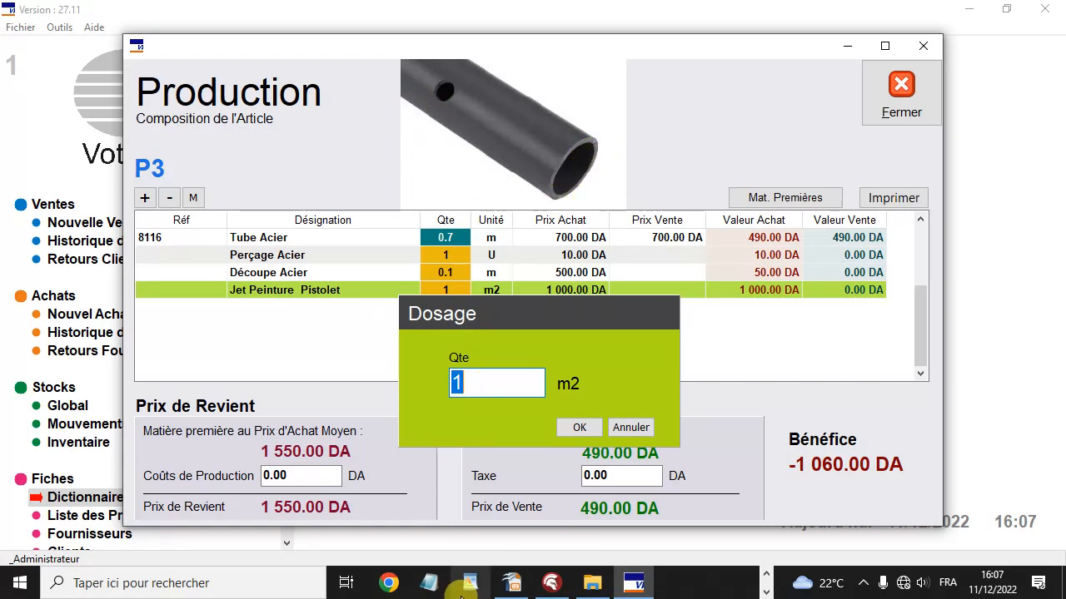
Switch to the Windows Calculator and compute the painted surface as 0,20 × 0,70.
left_click(764, 591)
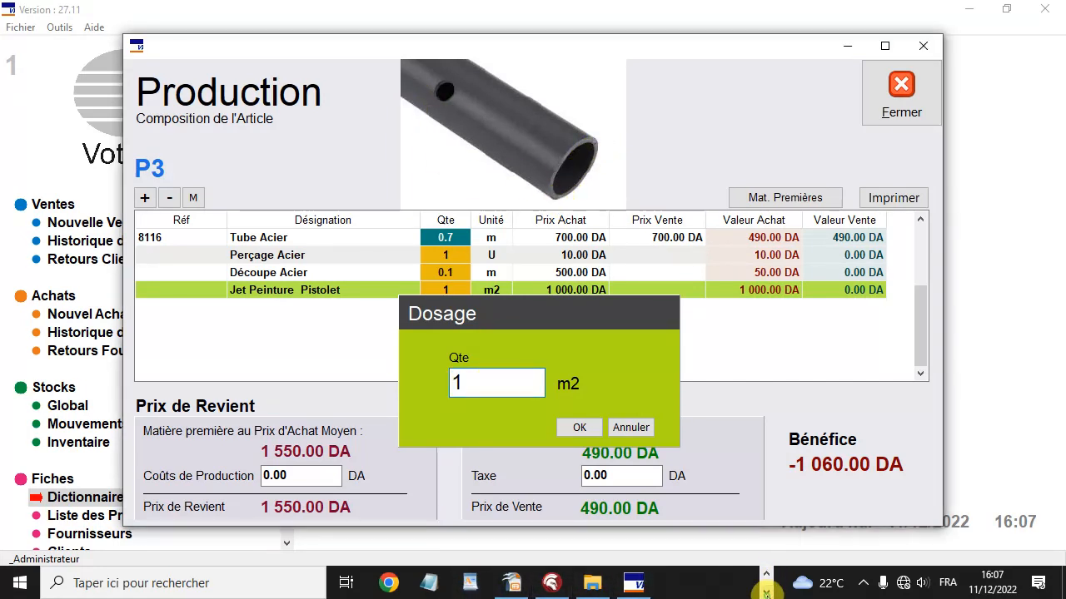
left_click(764, 591)
left_click(765, 592)
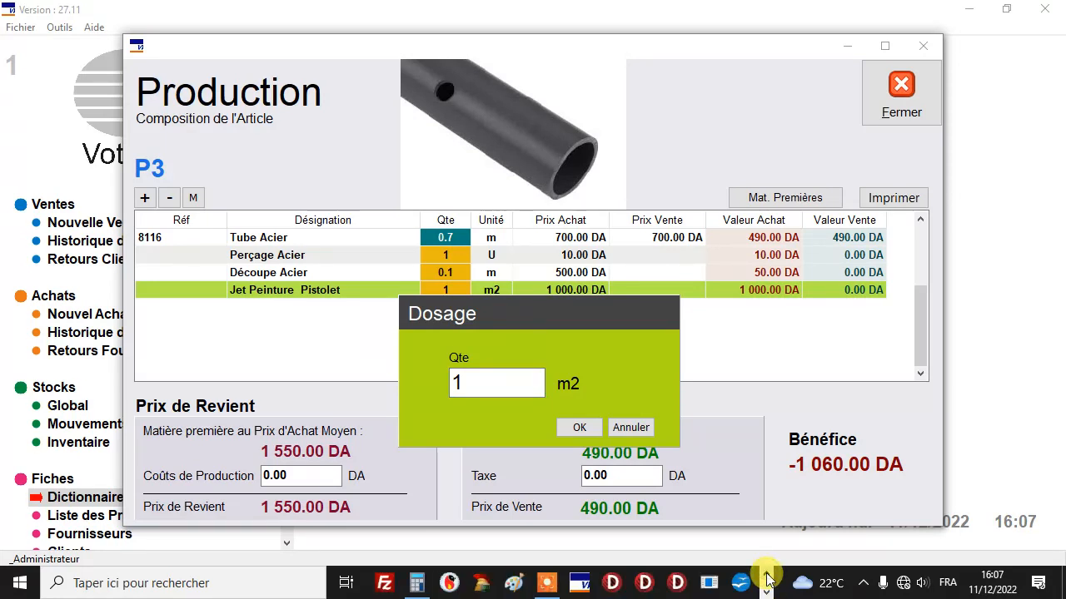
left_click(423, 587)
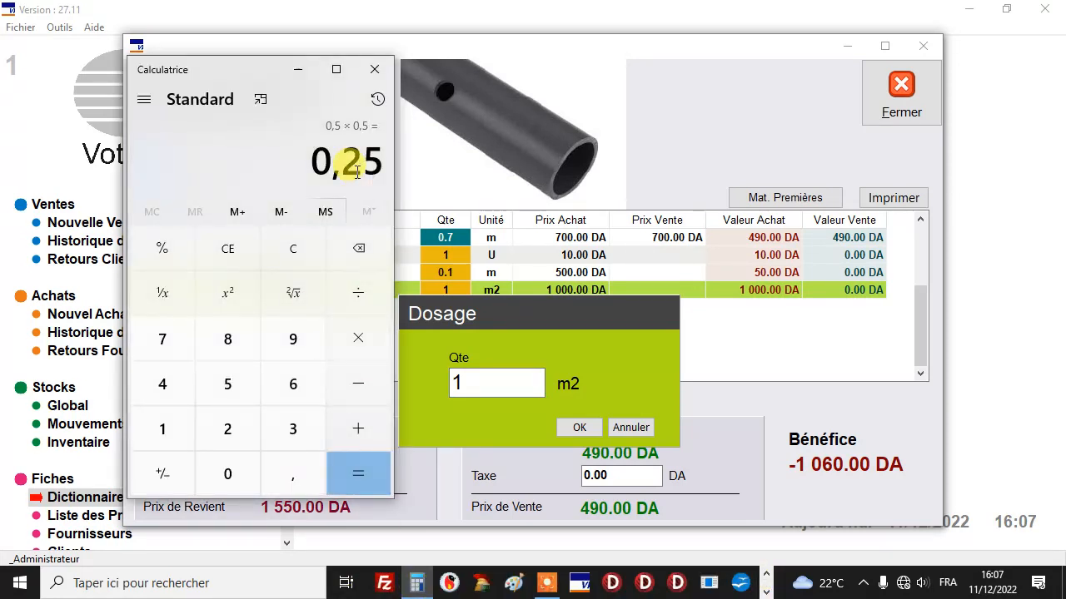
left_click(309, 249)
type(",")
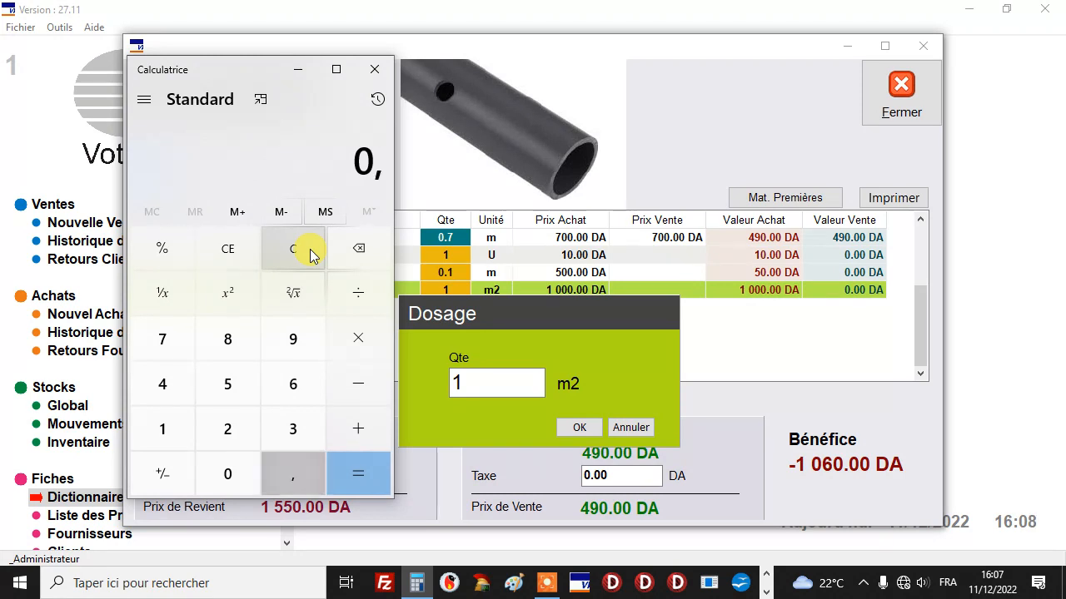
type("20*,70")
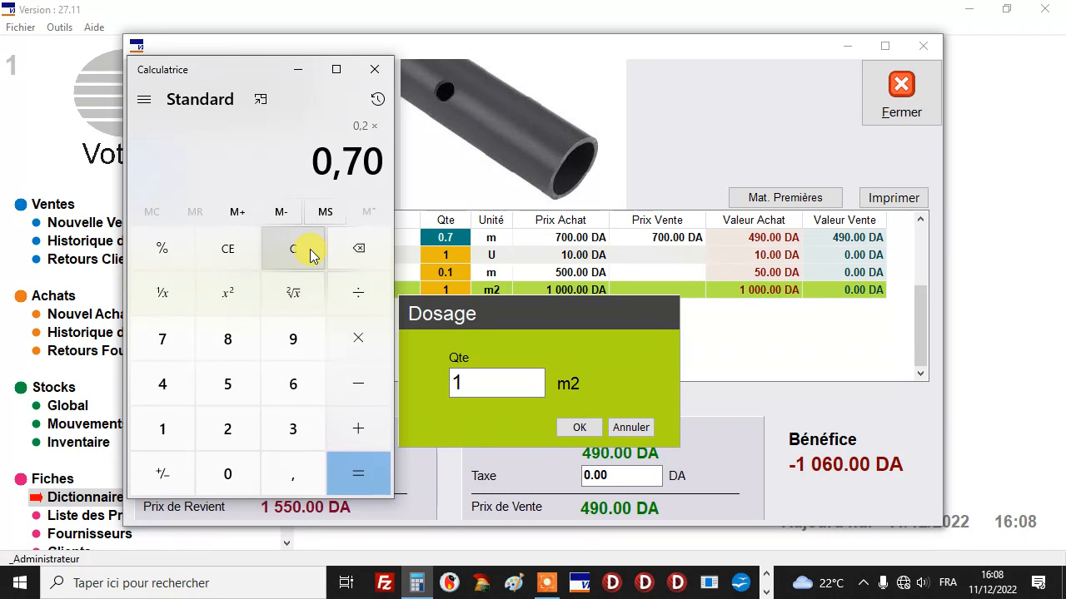
key("Return")
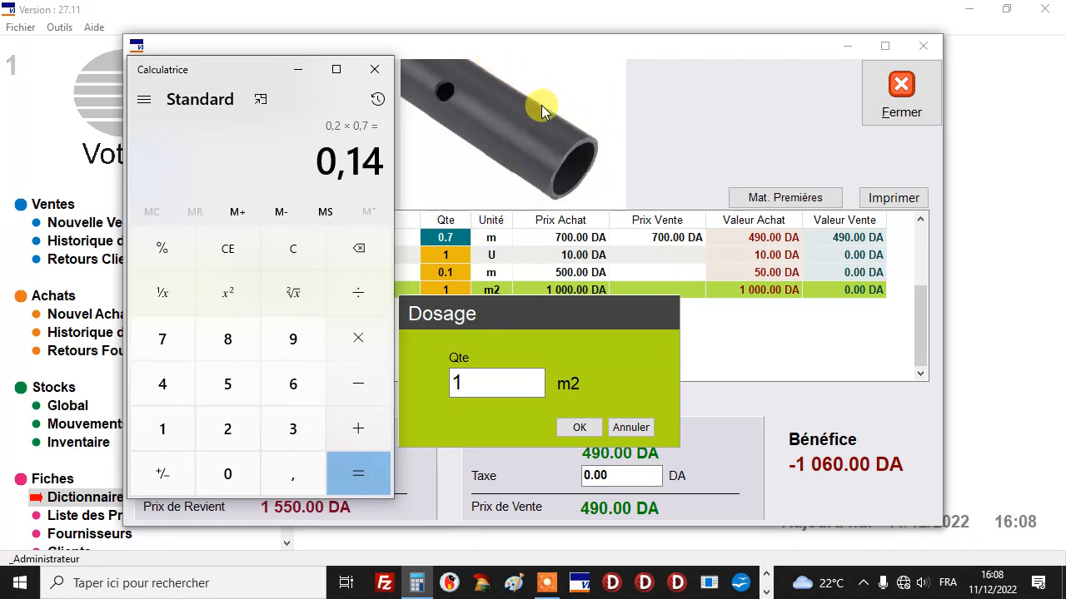
Return to SAHEL and set the Jet Peinture Pistolet dosage to 0.14 m2.
double_click(435, 382)
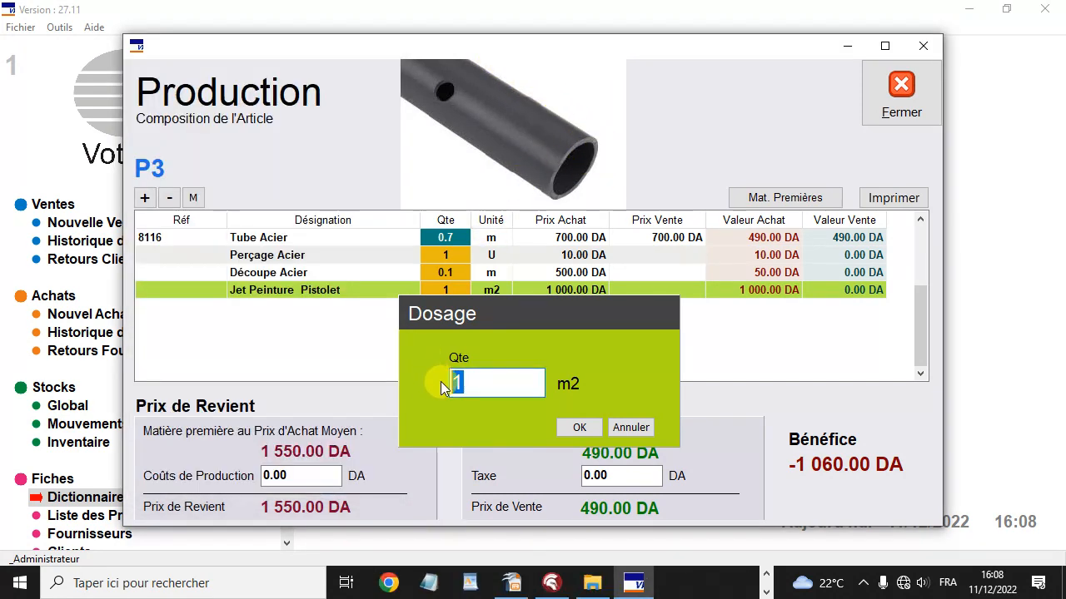
type("0.14")
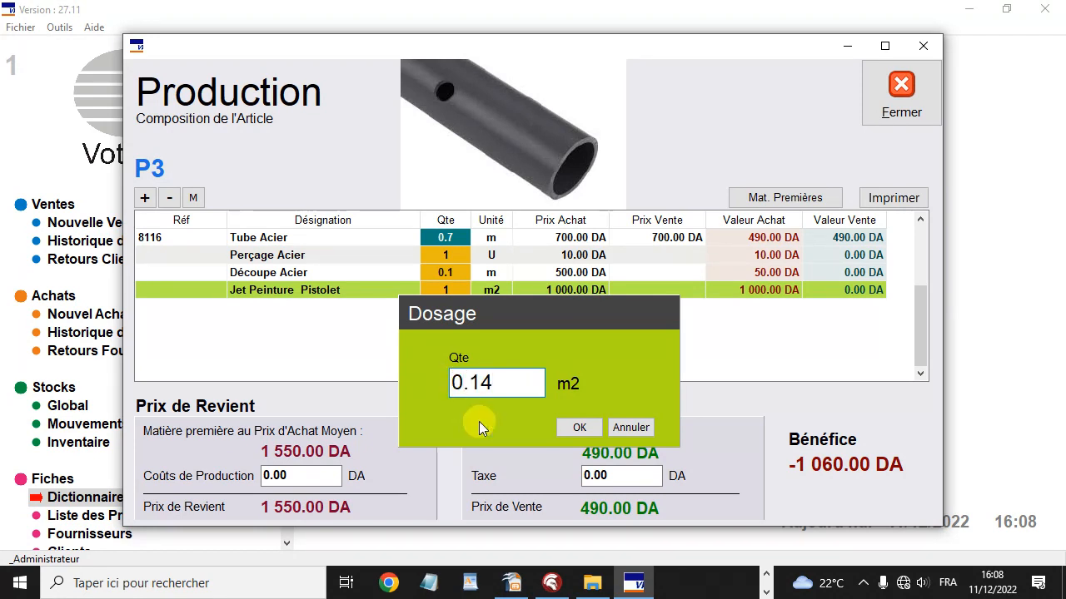
left_click(580, 427)
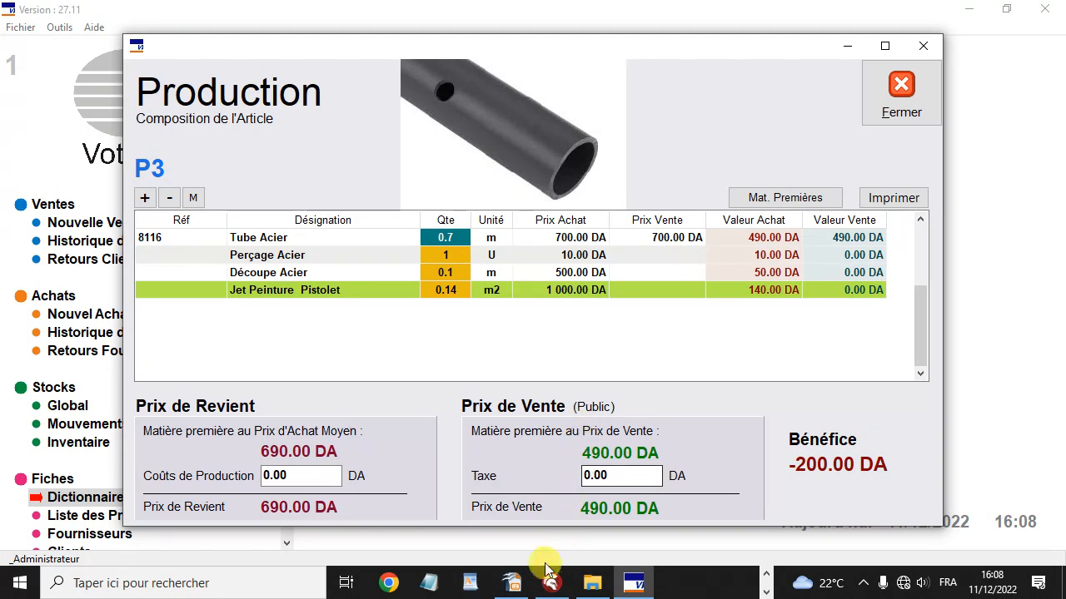
Switch to the Impress presentation, review the listed operations for part P3 in the slideshow, and return to the P3 composition.
left_click(511, 583)
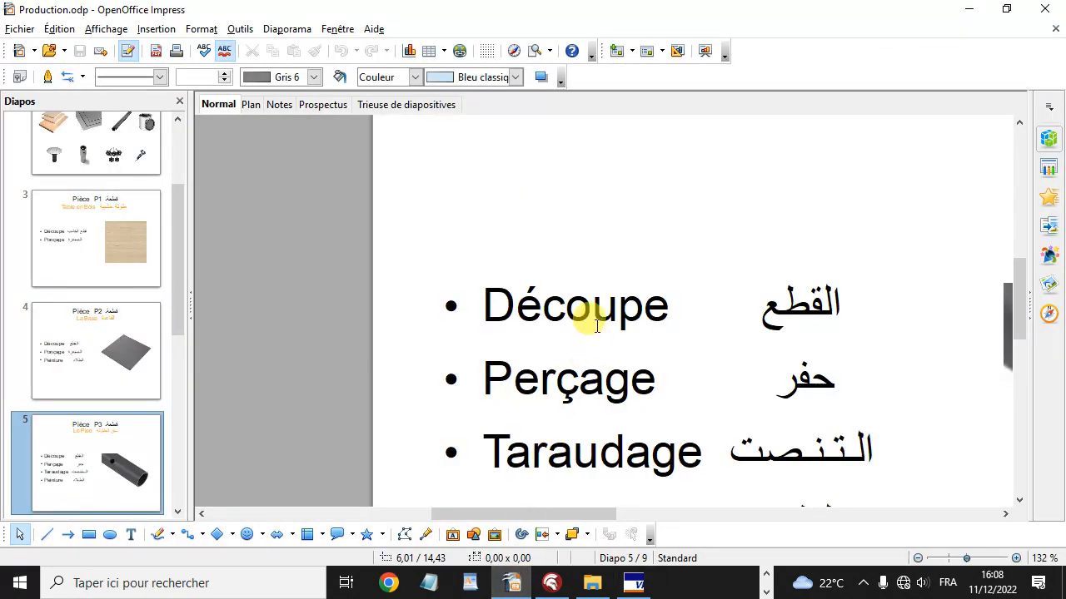
key("F5")
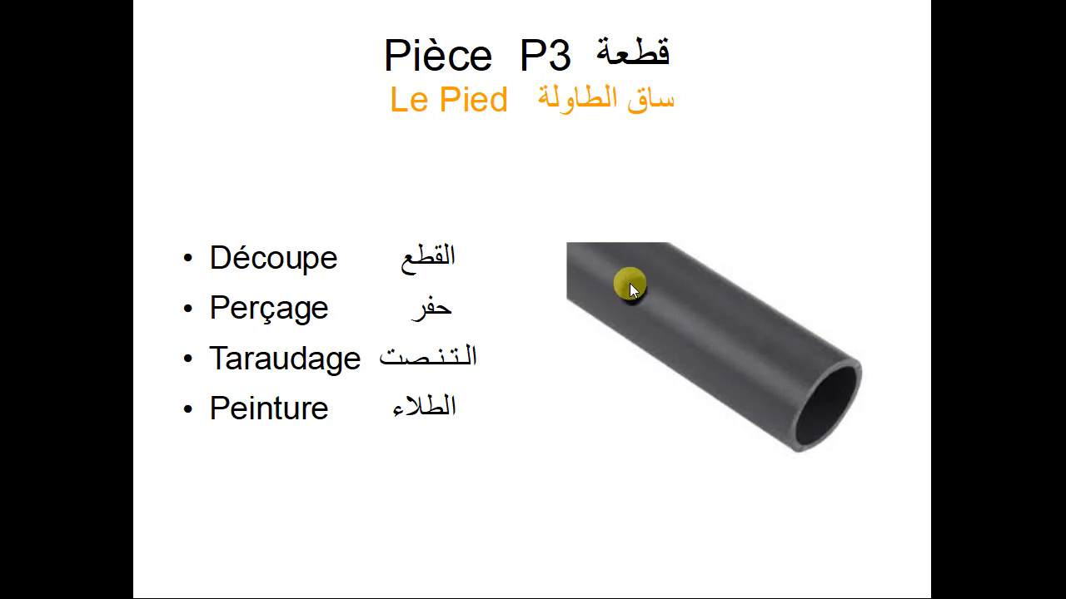
key("Escape")
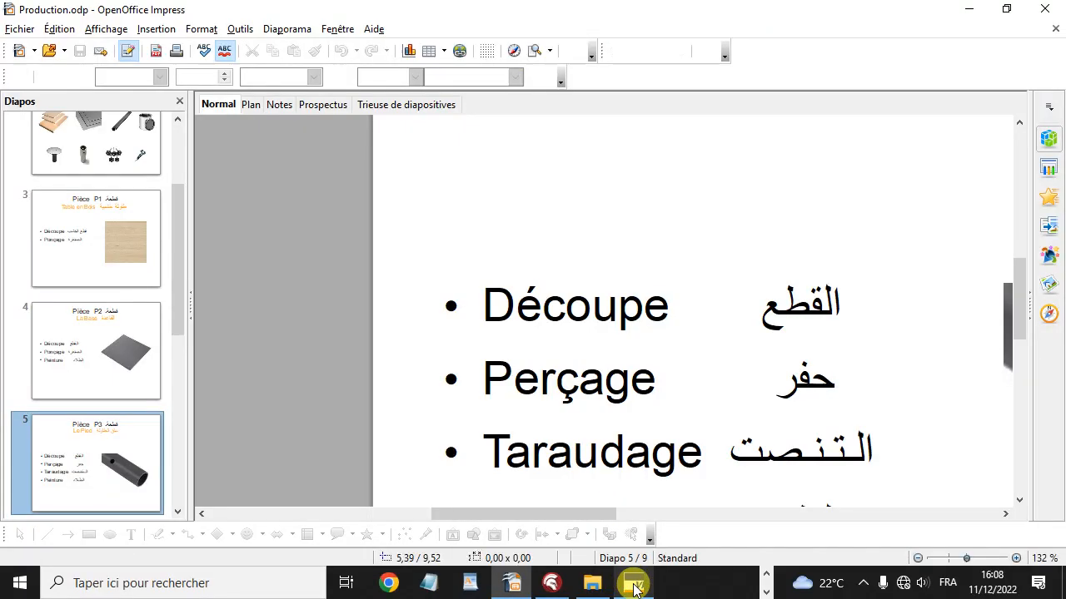
left_click(633, 586)
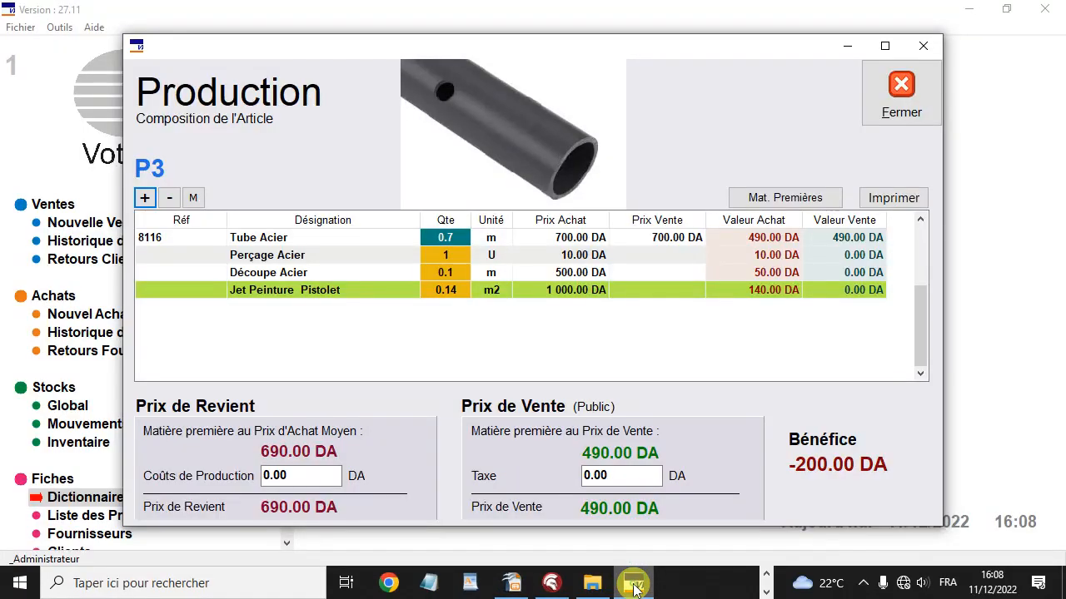
Start a new additional cost for P3 named Taraudage, with its unit kept as Pièces (U).
left_click(144, 197)
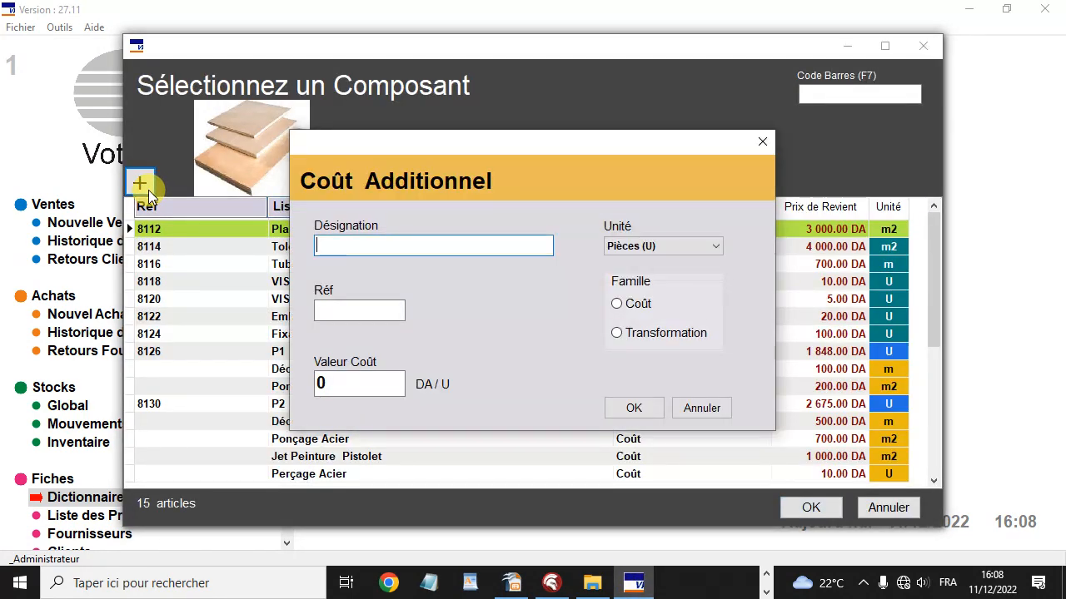
type("Tarau")
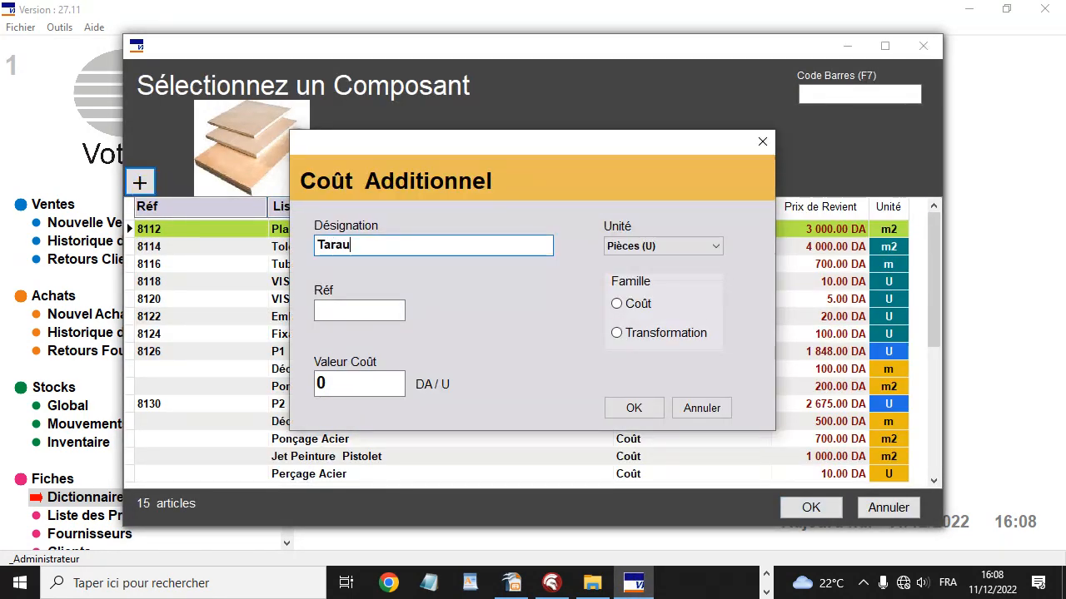
type("dage")
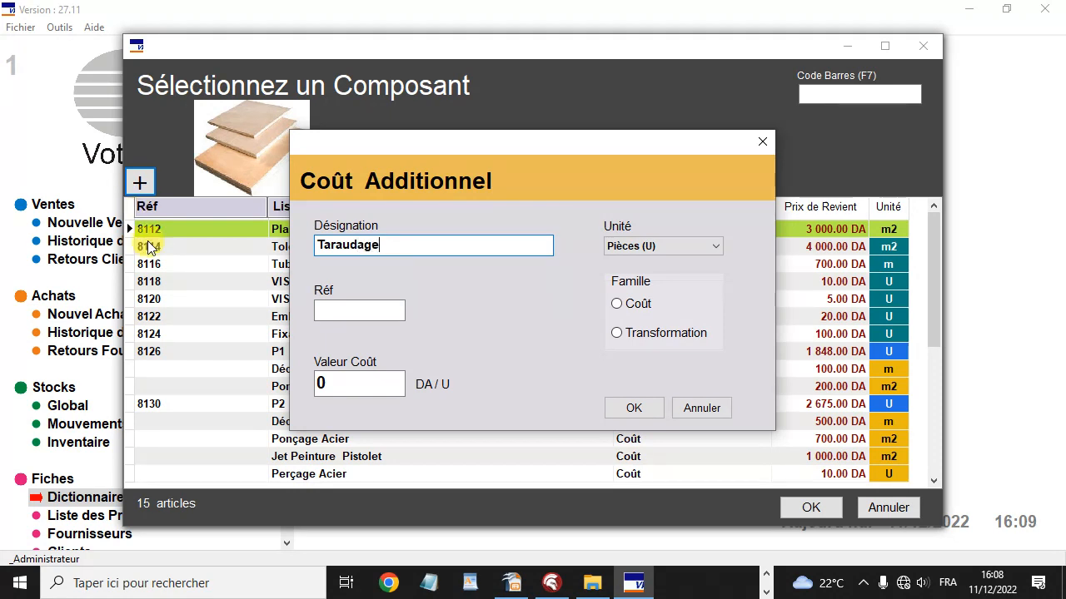
left_click(691, 249)
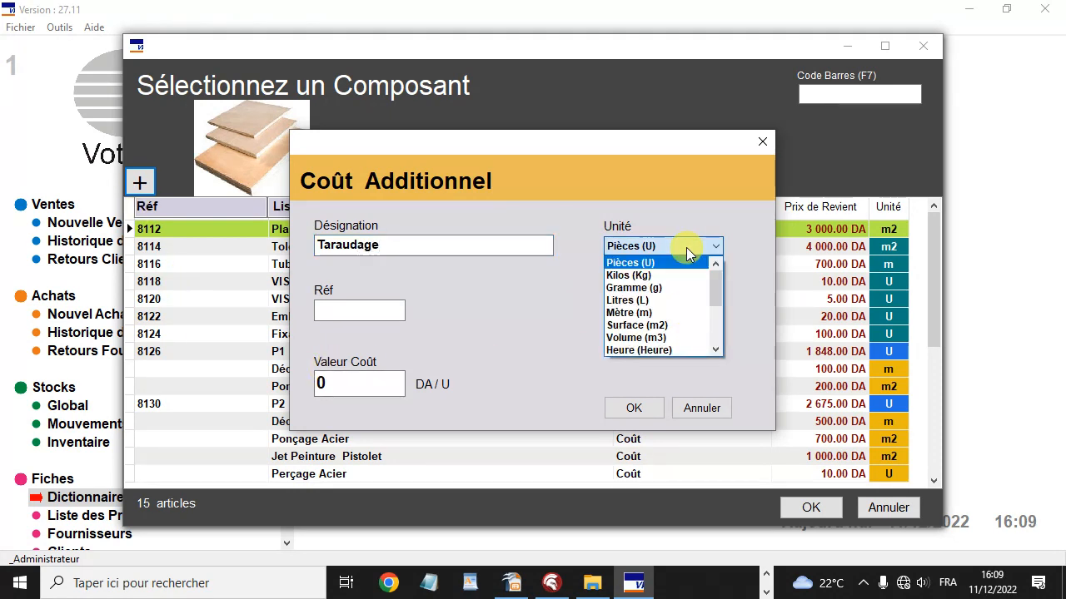
left_click(687, 248)
left_click(688, 248)
left_click(686, 248)
Value the Taraudage cost at 200 DA in the Coût family and add a quantity of 1 to P3's composition.
left_click(316, 383)
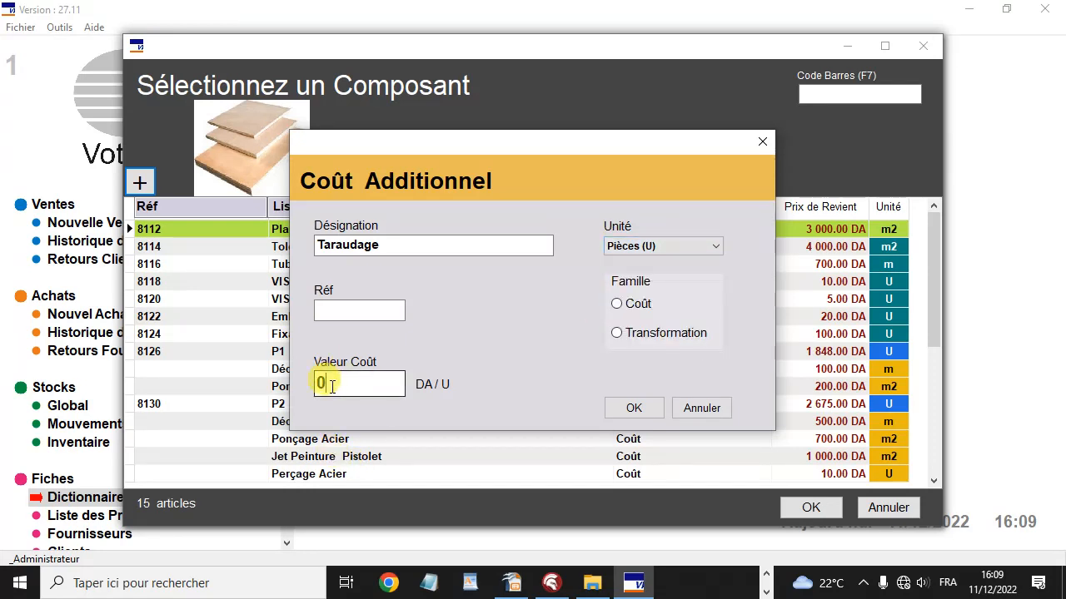
type("200")
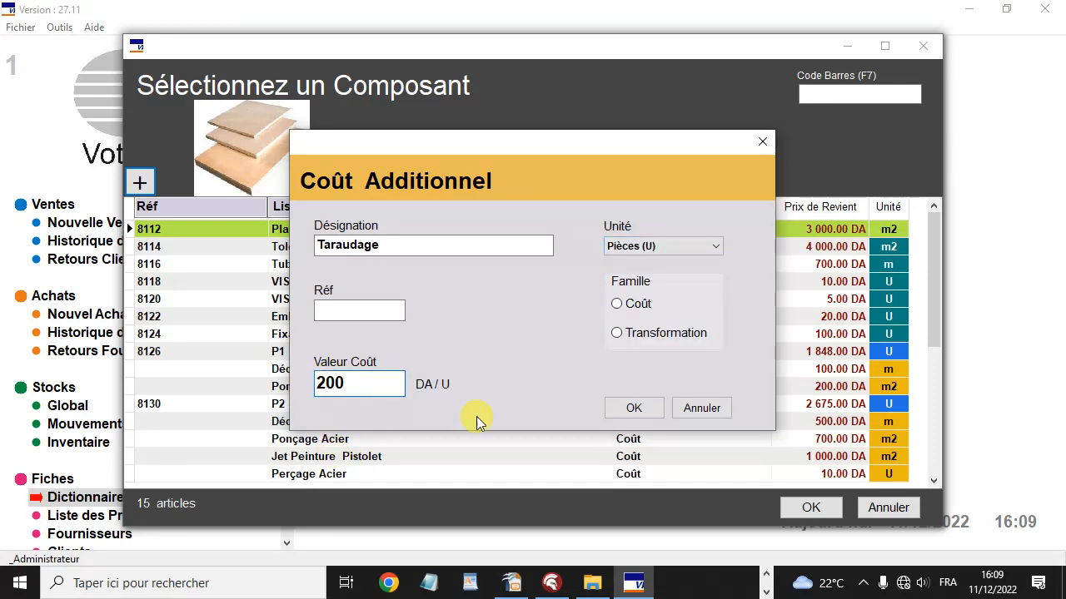
left_click(617, 304)
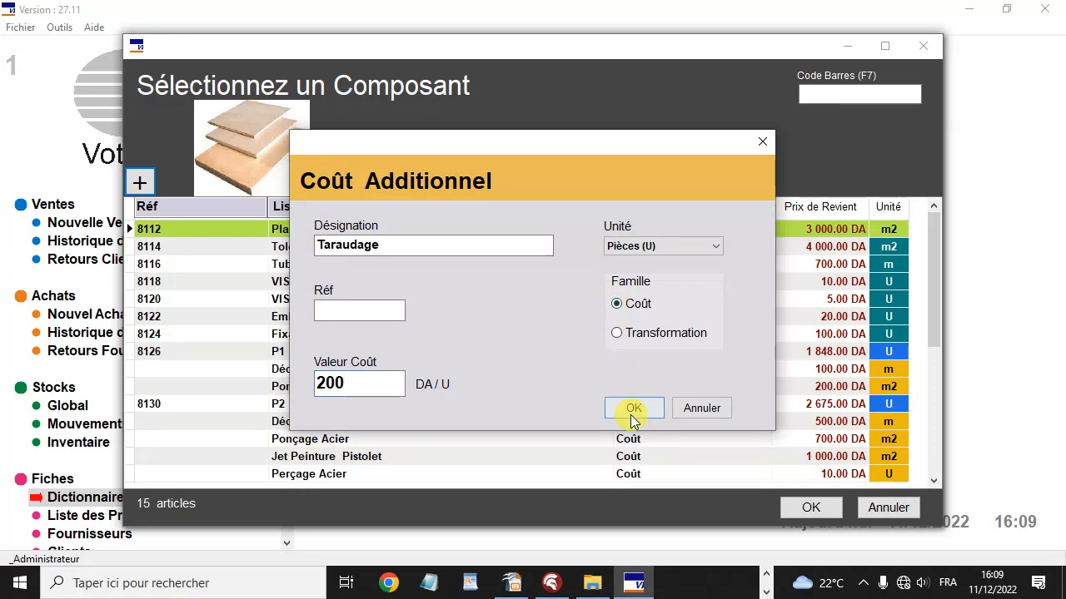
left_click(632, 410)
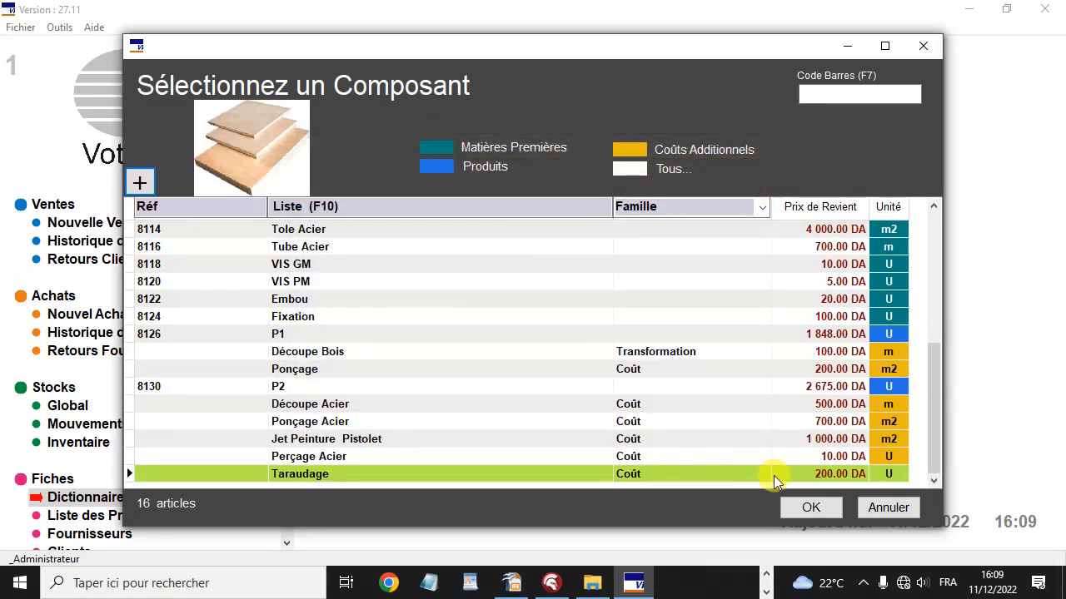
left_click(805, 507)
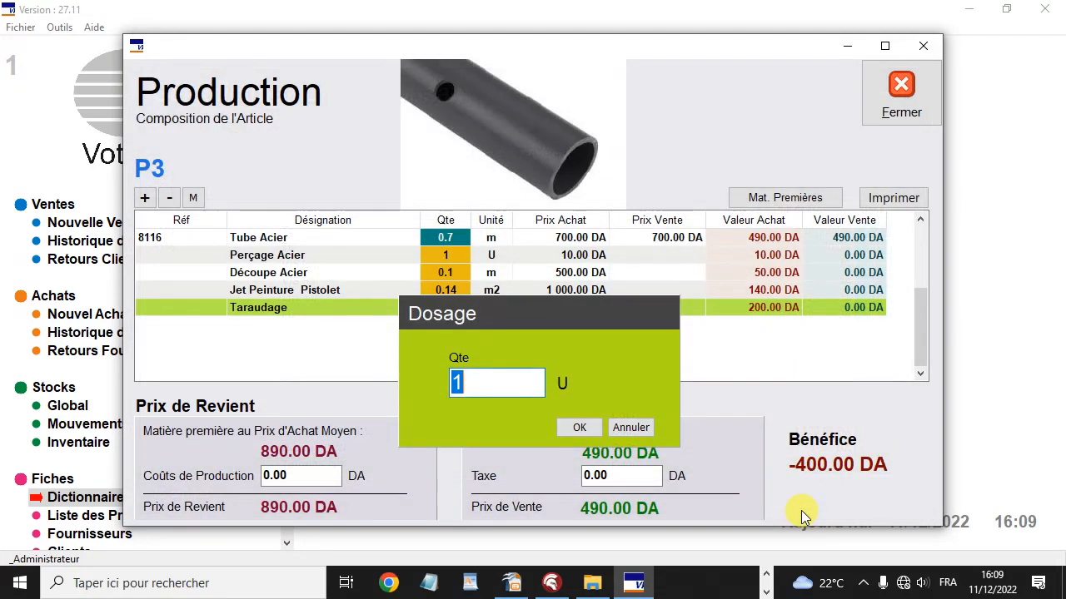
left_click(582, 427)
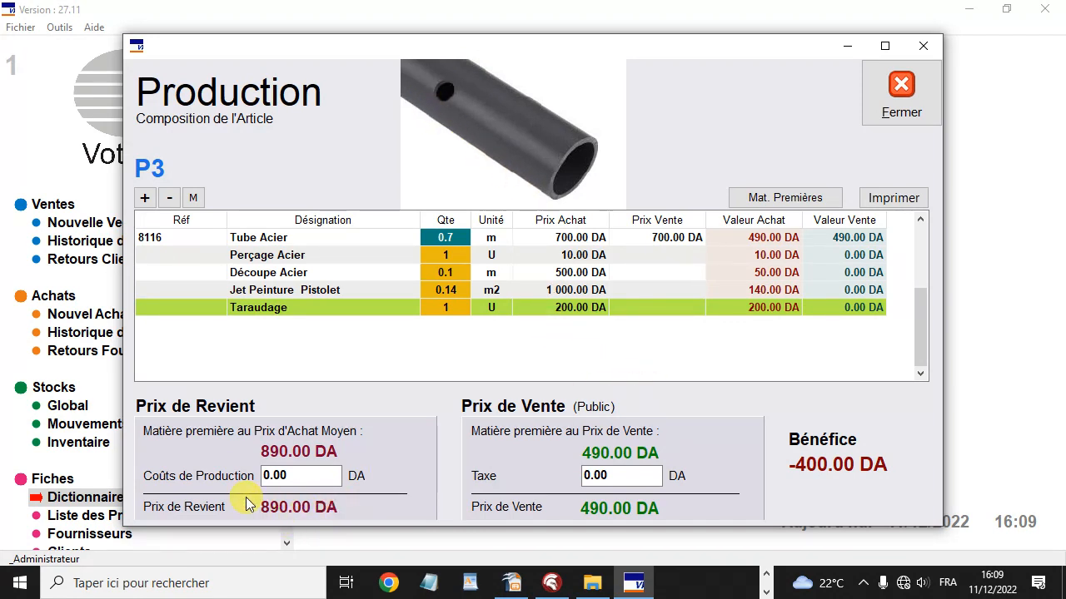
Set the Taxe in P3's sale price to 1010 DA and close the composition.
double_click(591, 475)
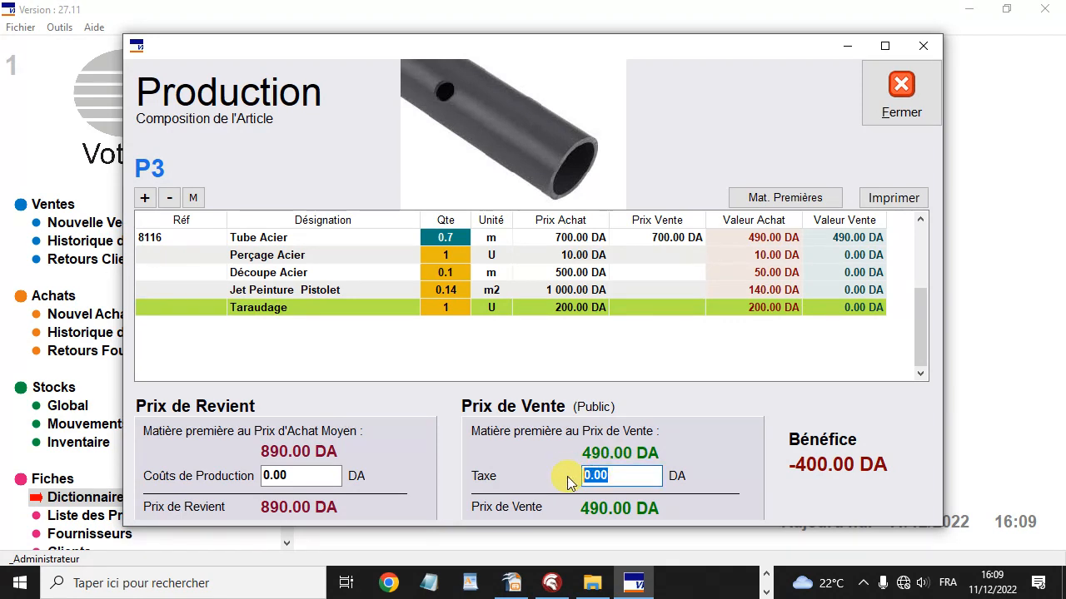
type("1000")
key("Tab")
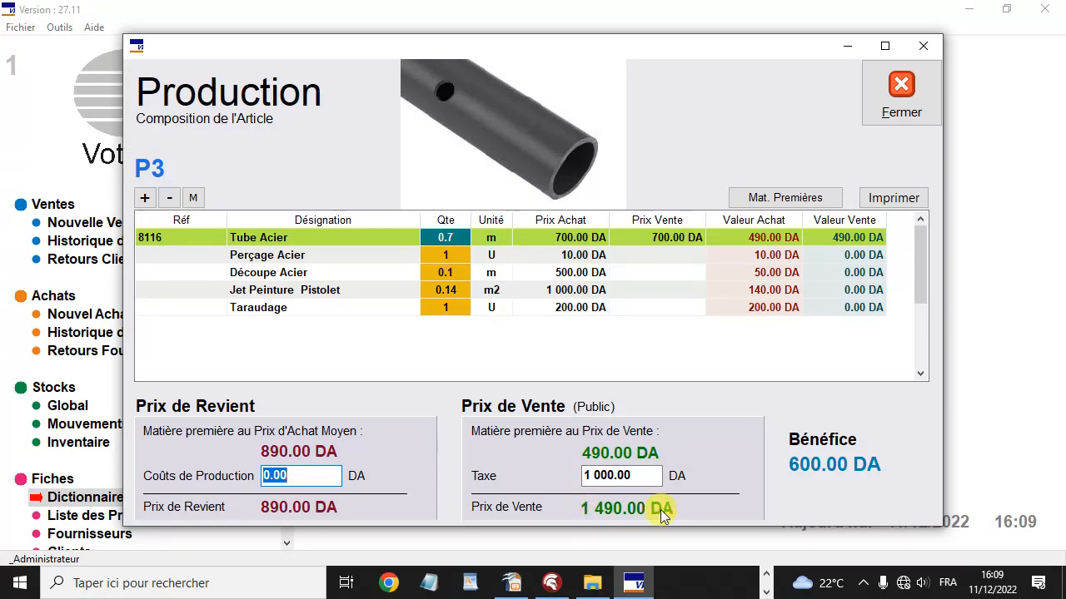
left_click(602, 475)
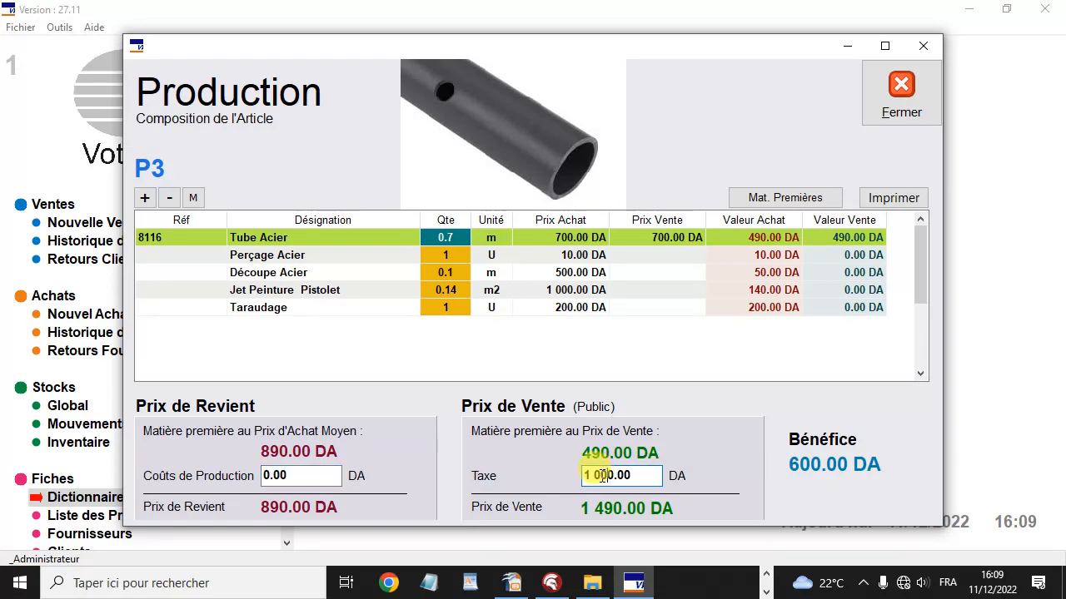
type("1")
key("Tab")
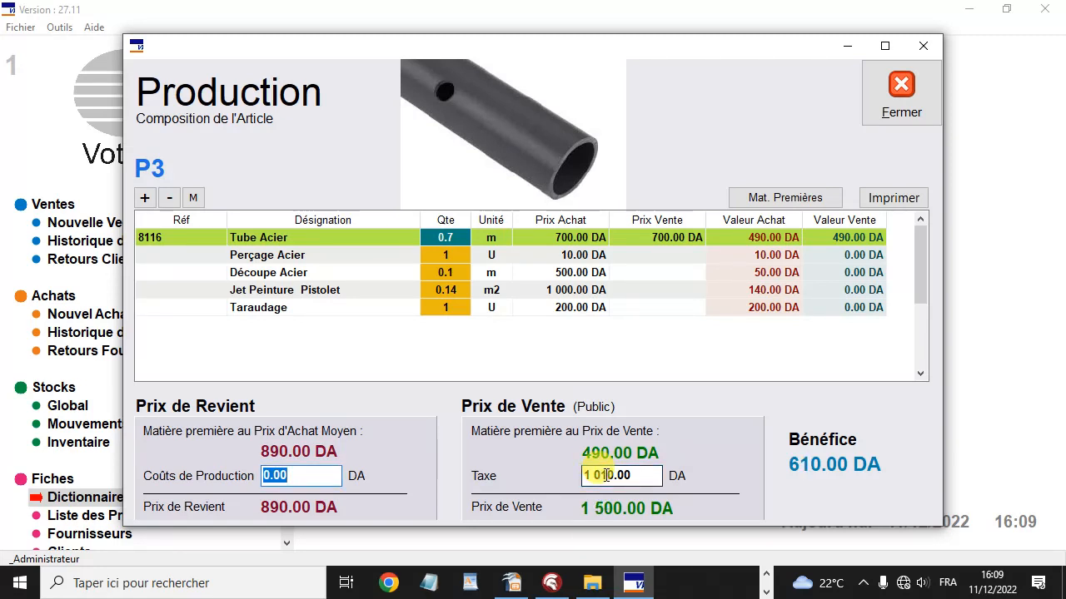
left_click(901, 98)
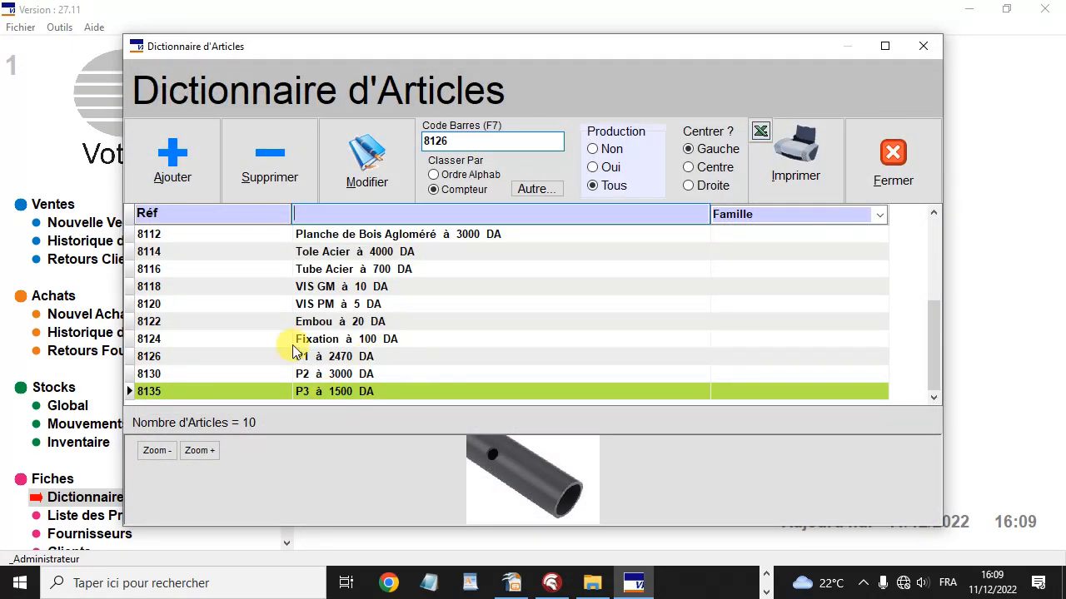
Add a new article to the dictionary with the designation P4.
left_click(172, 171)
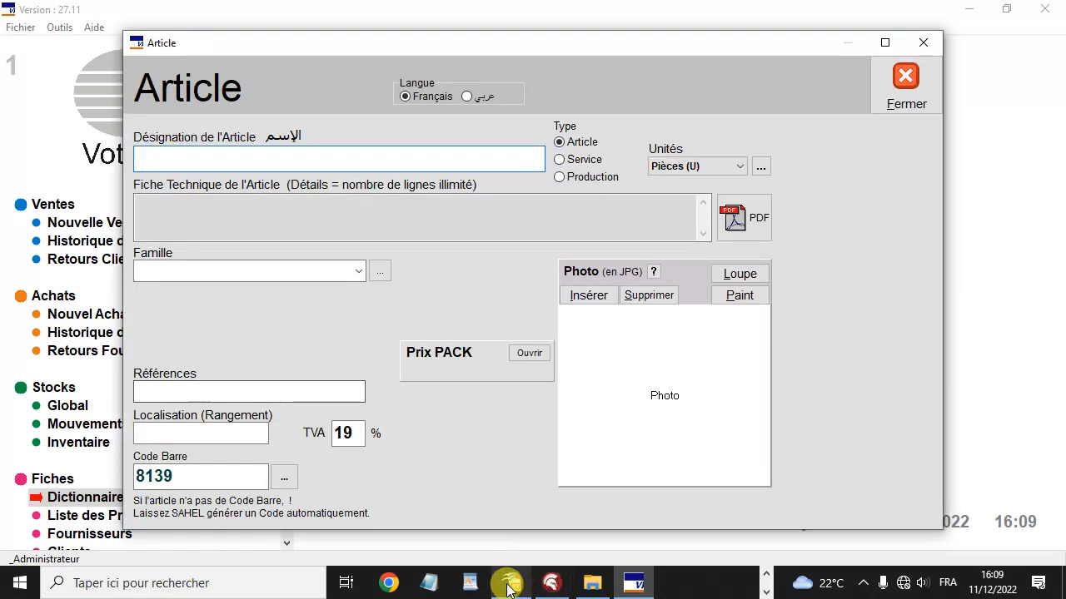
mouse_move(510, 588)
mouse_move(490, 520)
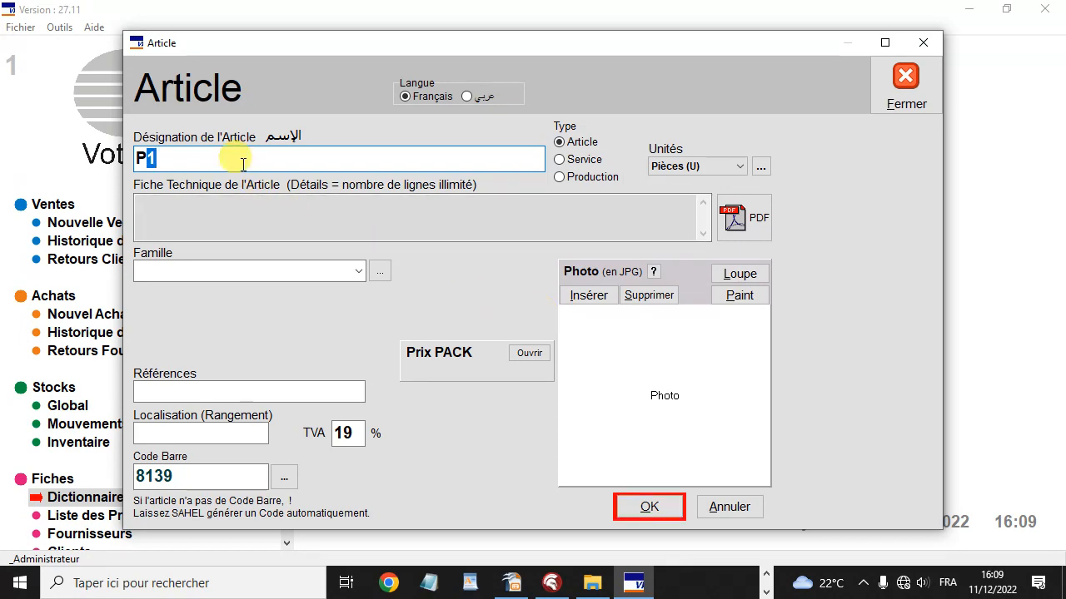
type("4")
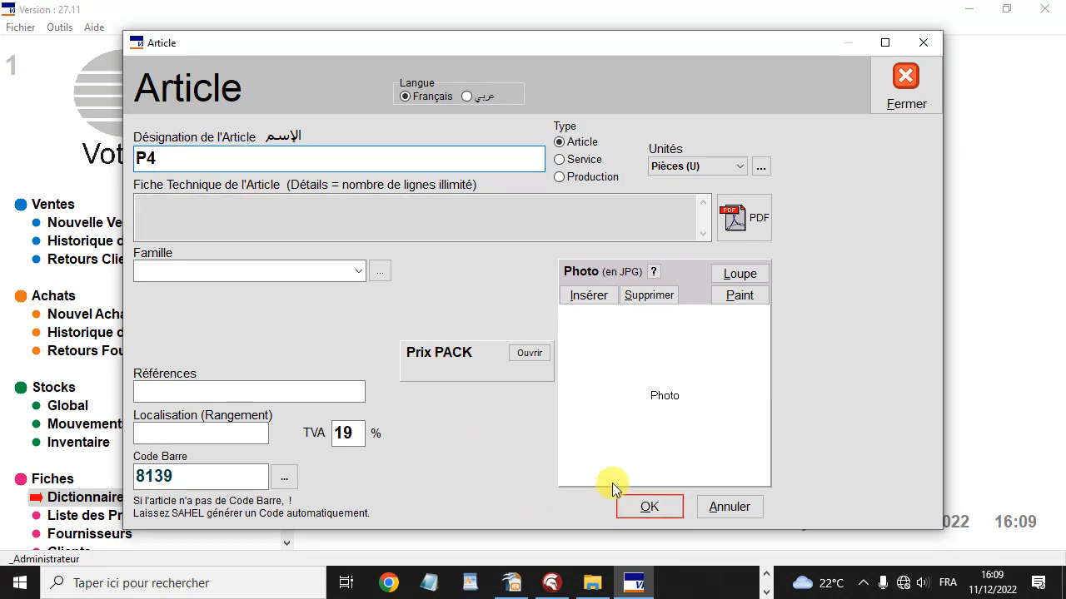
Check the P4 slide in the Impress presentation and insert 6.jpg as the article's photo.
left_click(587, 295)
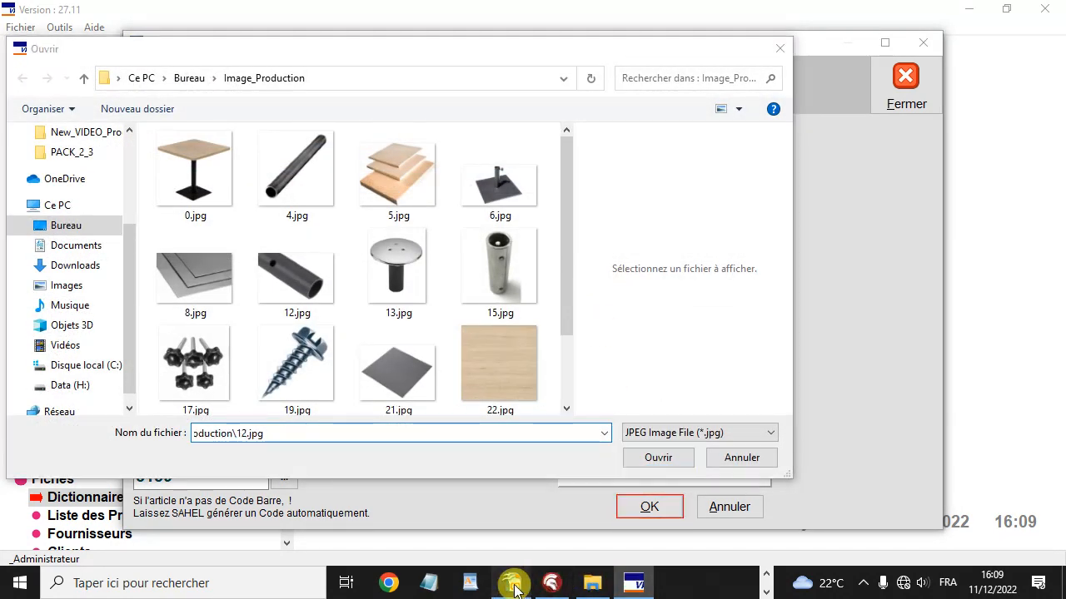
left_click(511, 583)
left_click(569, 495)
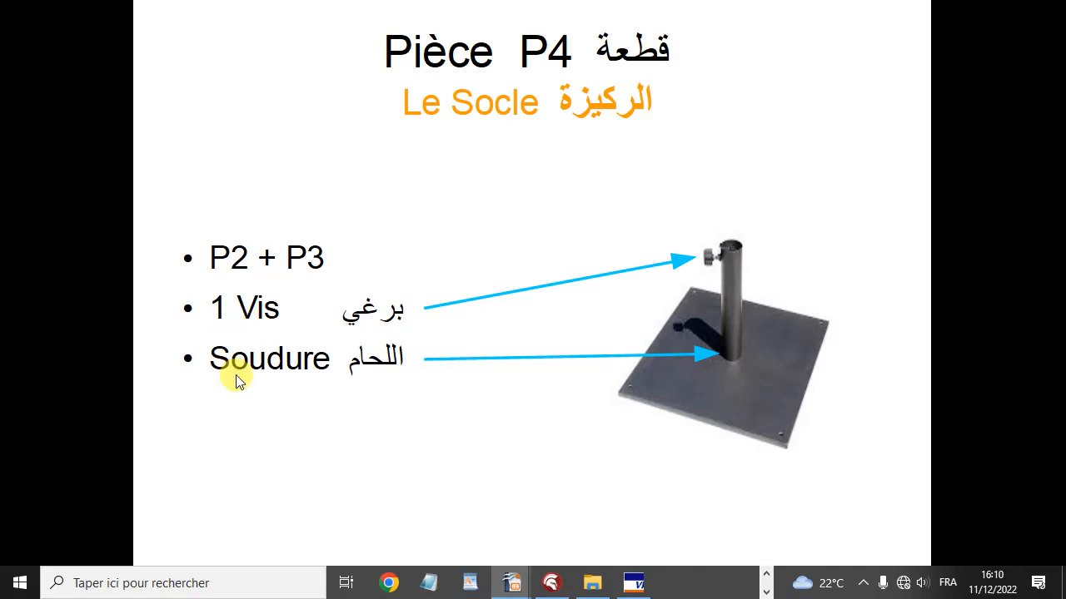
left_click(634, 583)
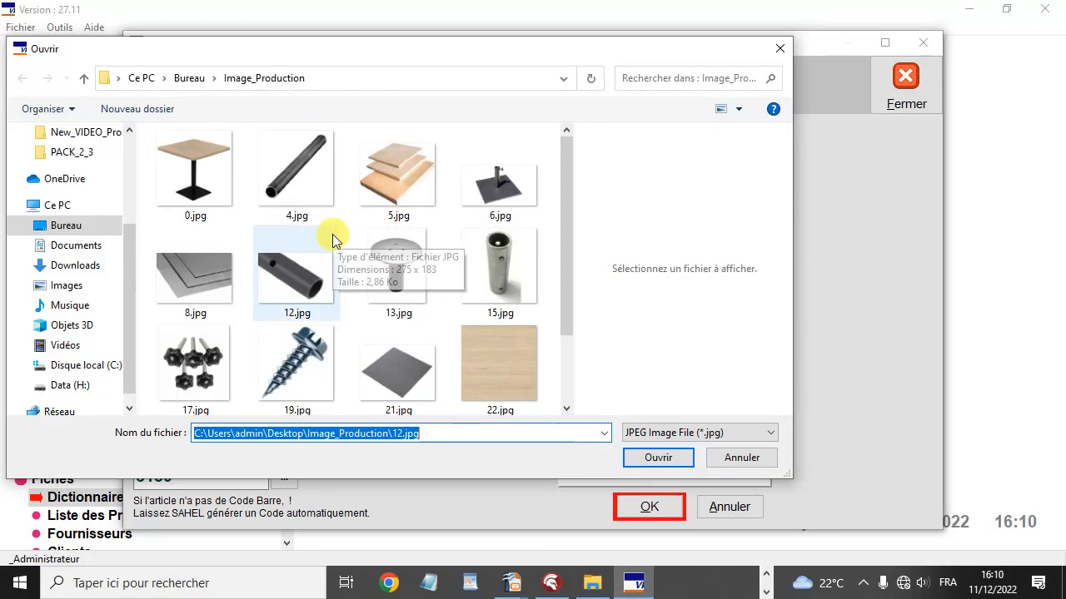
double_click(511, 193)
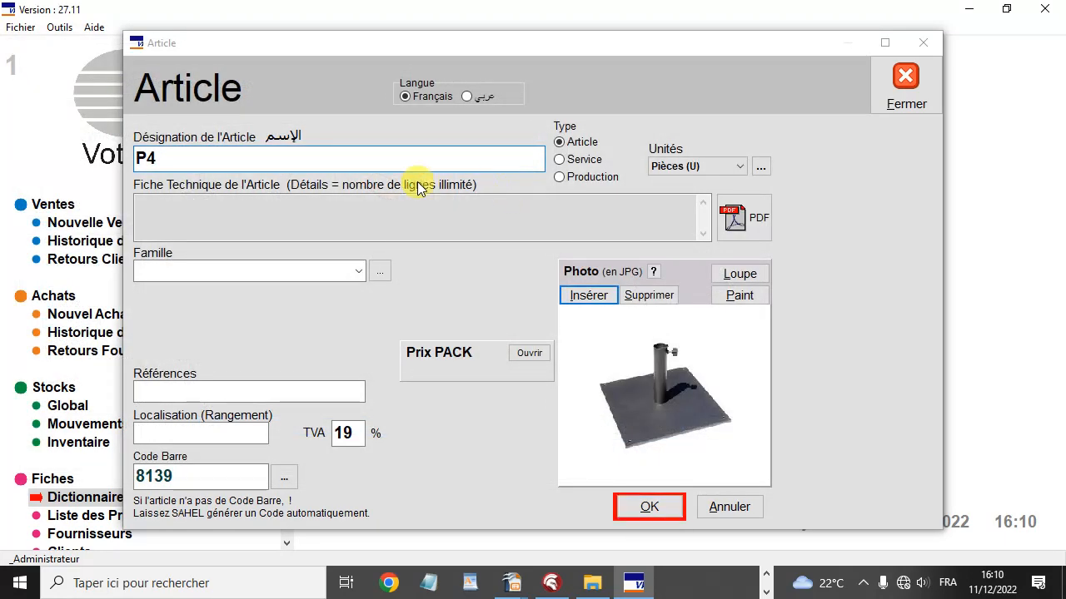
Set P4's type to Production and add product P2 to its composition with a quantity of 1.
left_click(560, 178)
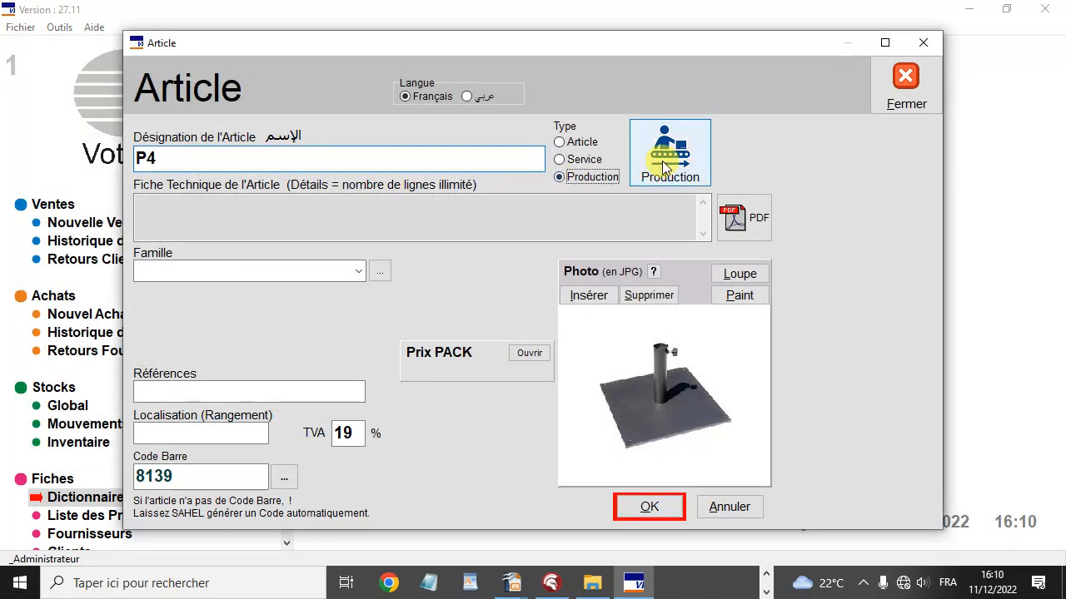
left_click(671, 158)
left_click(144, 198)
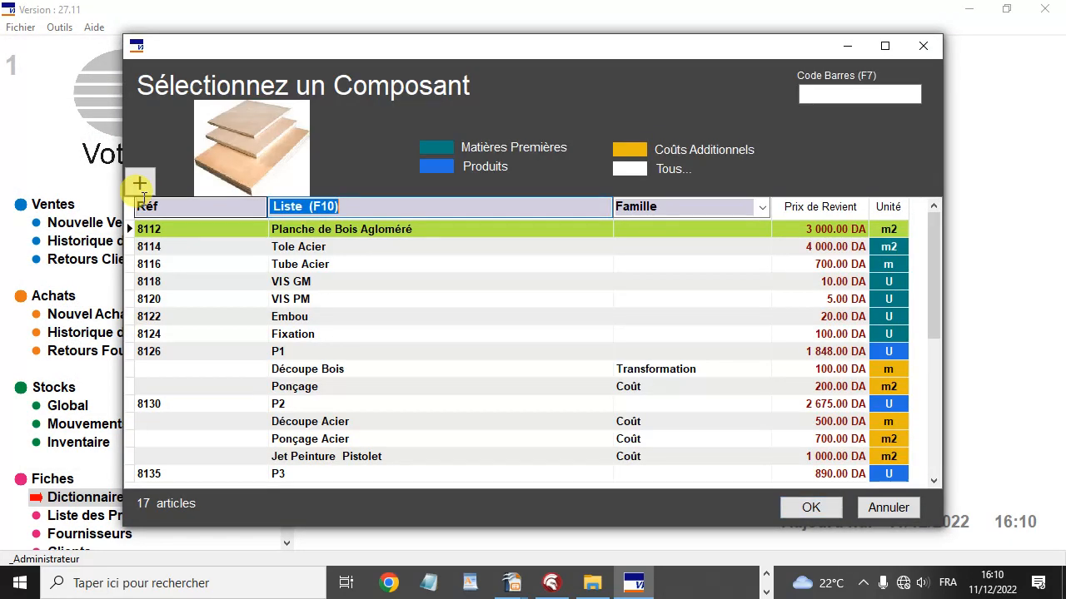
left_click(433, 170)
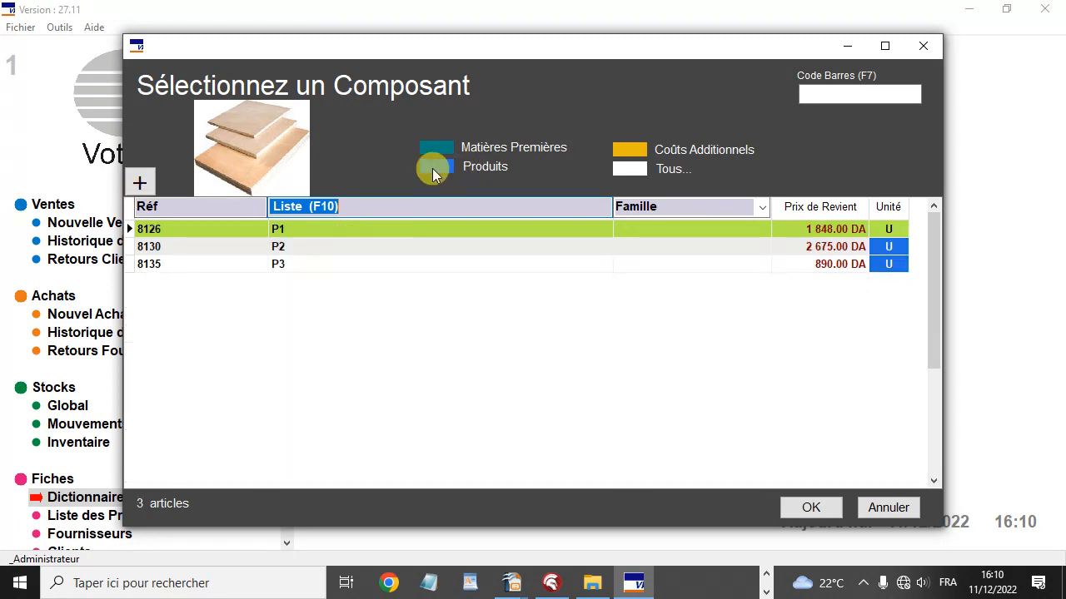
double_click(297, 248)
left_click(579, 427)
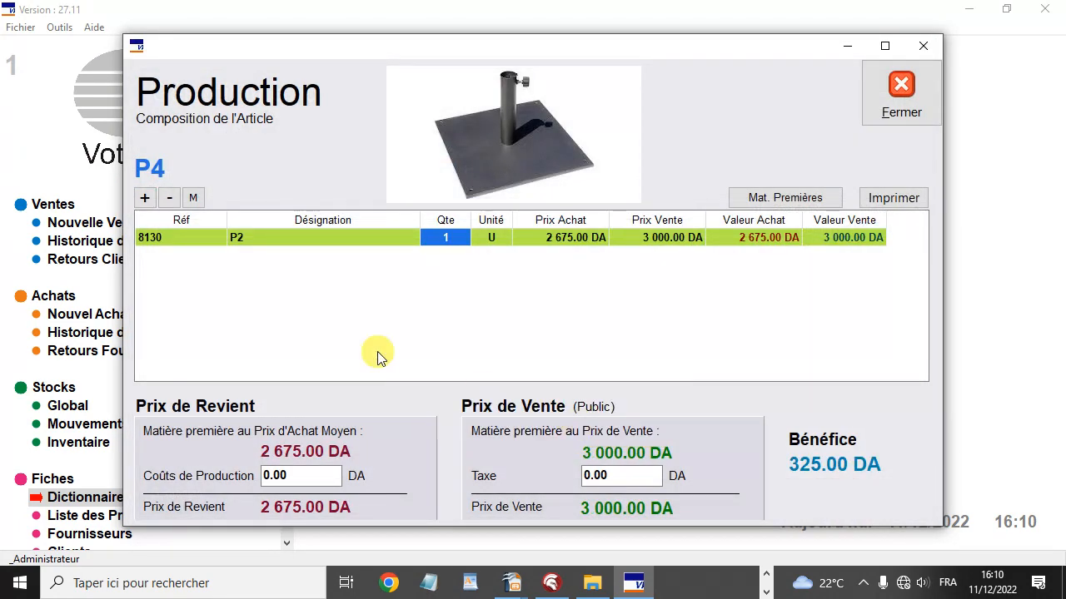
Add product P3 to P4's composition with a quantity of 1.
left_click(143, 197)
left_click(433, 167)
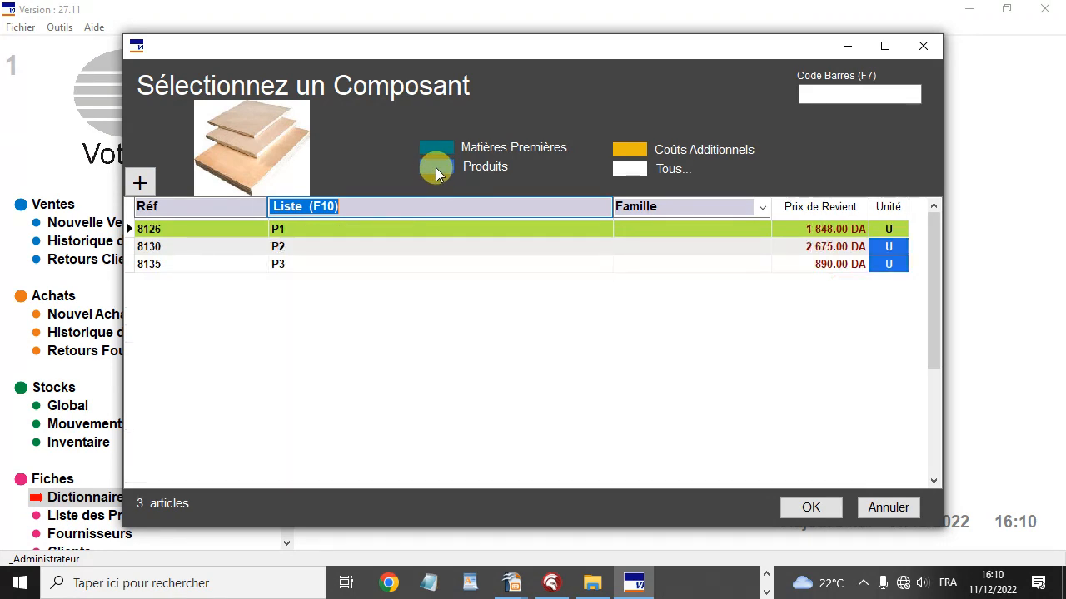
double_click(294, 264)
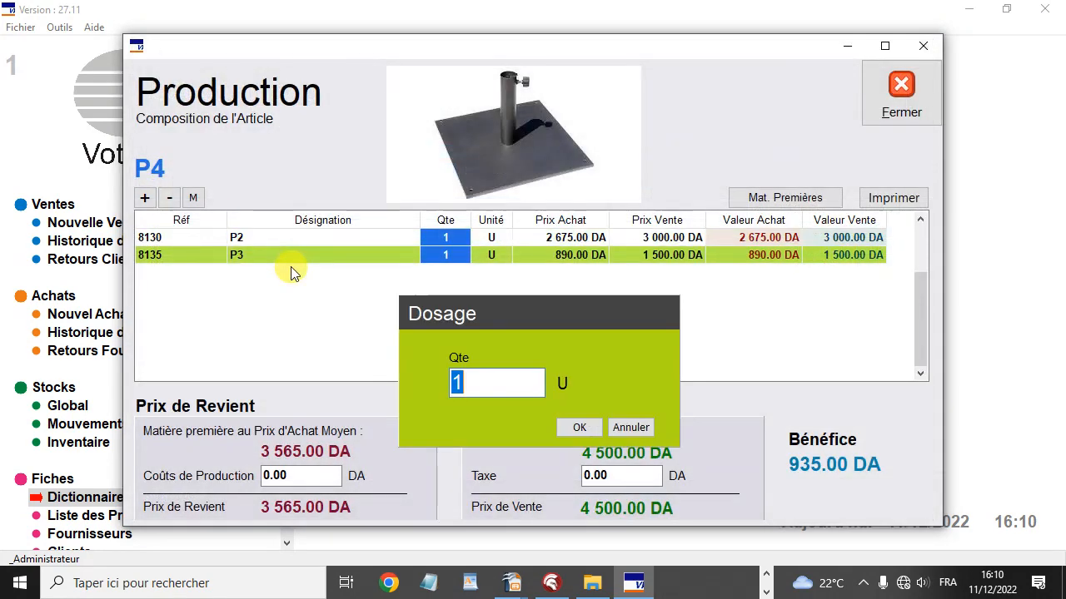
left_click(578, 427)
Create a new additional cost named Soudure in the Coût family, with the unit Secondes (sec) and a cost value of 10 DA.
left_click(144, 198)
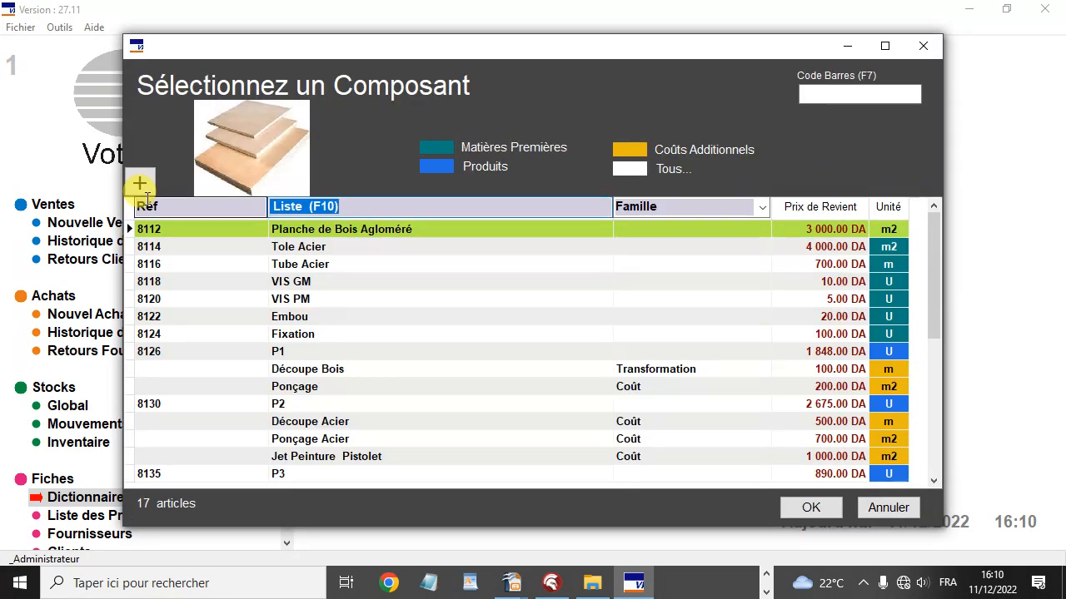
type("sou")
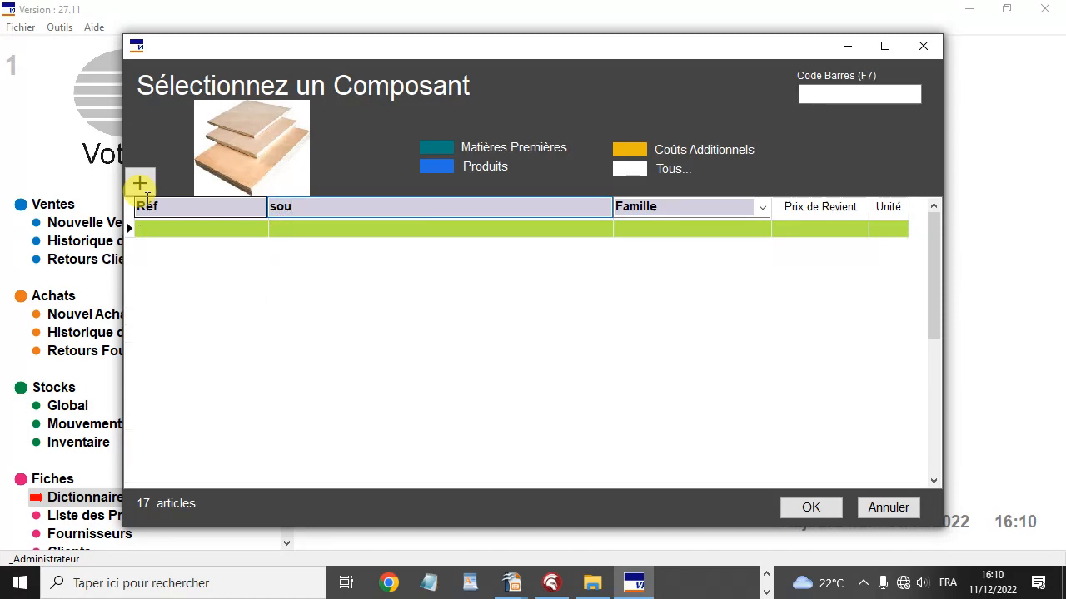
left_click(138, 184)
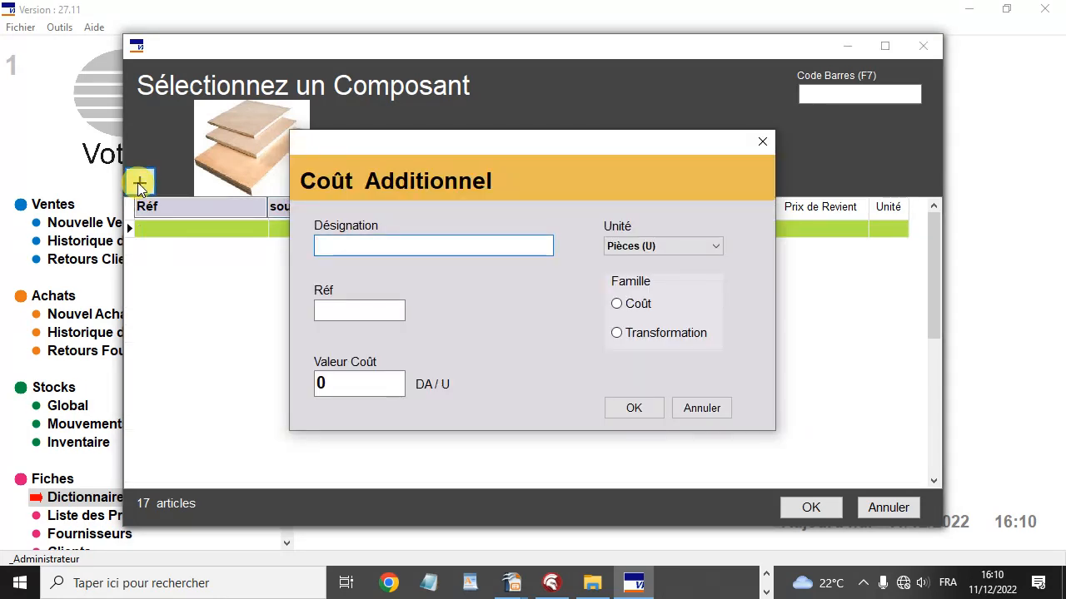
type("Soudure")
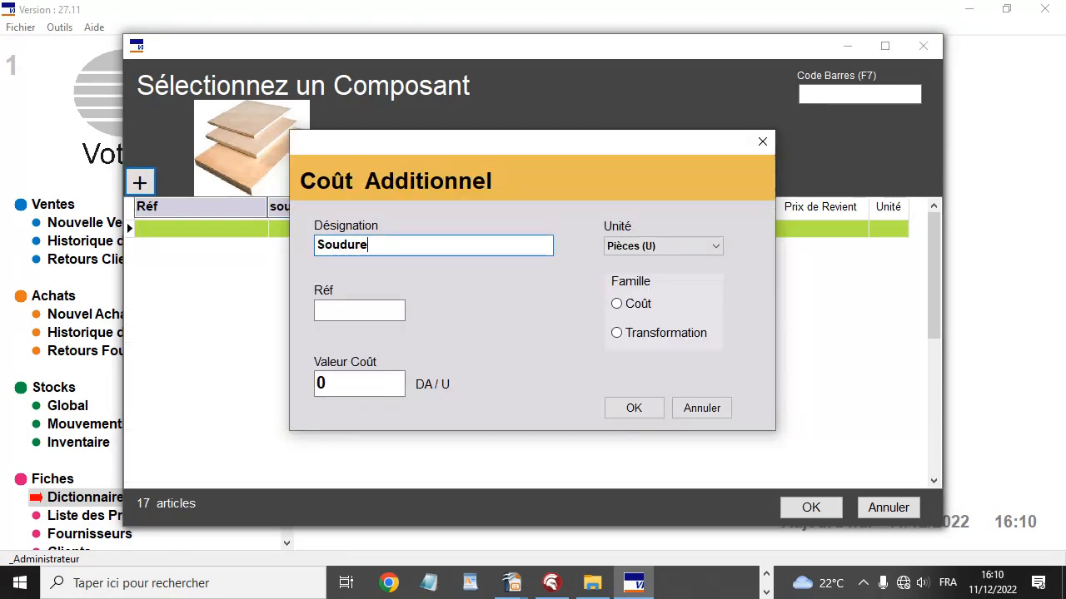
left_click(616, 304)
left_click(340, 386)
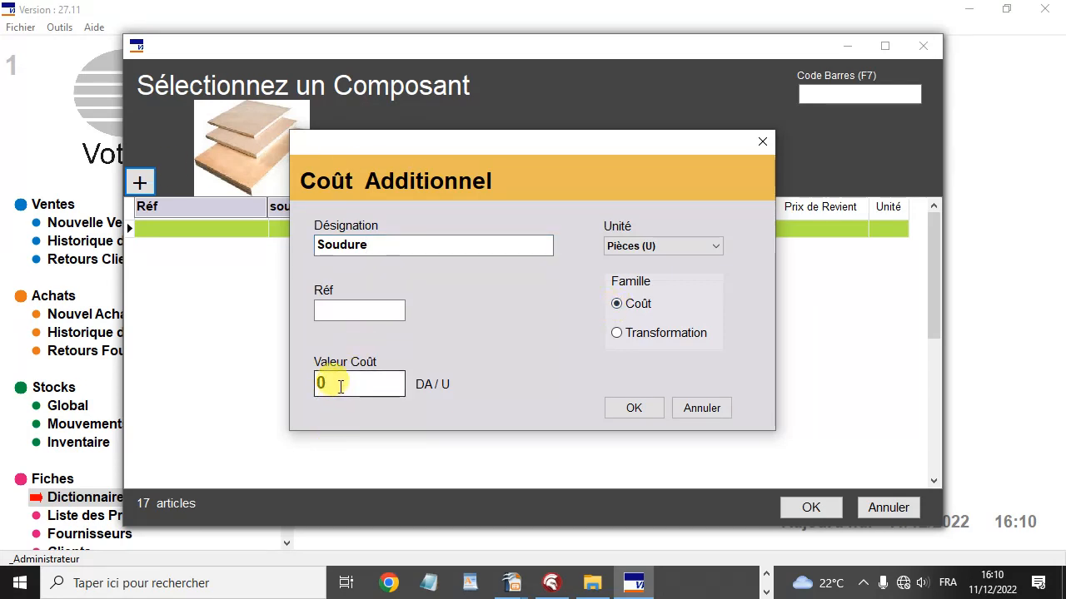
left_click(706, 250)
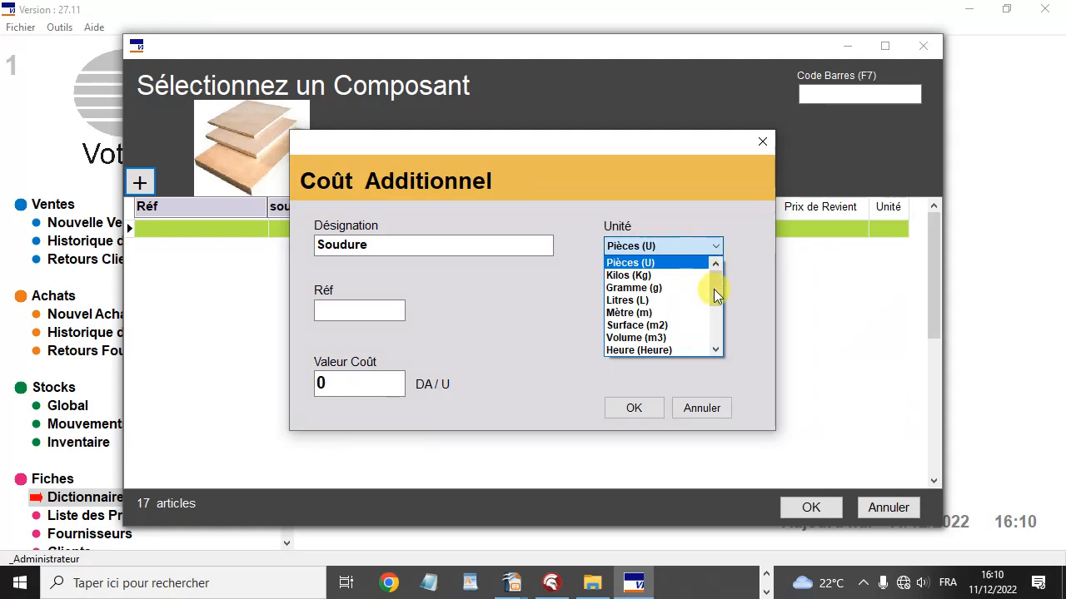
left_click_drag(716, 291, 716, 316)
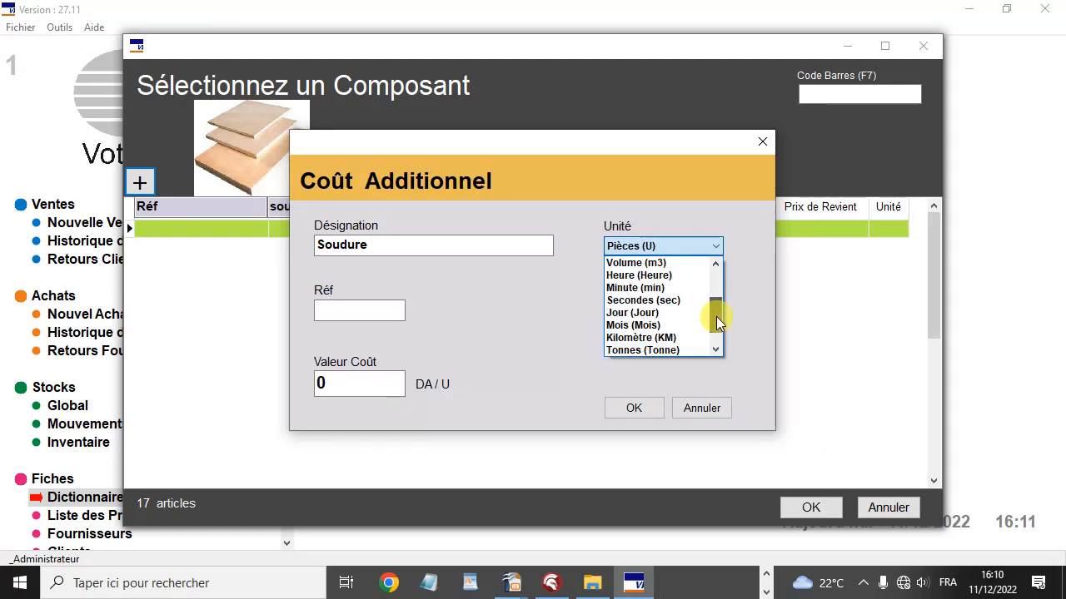
left_click(623, 299)
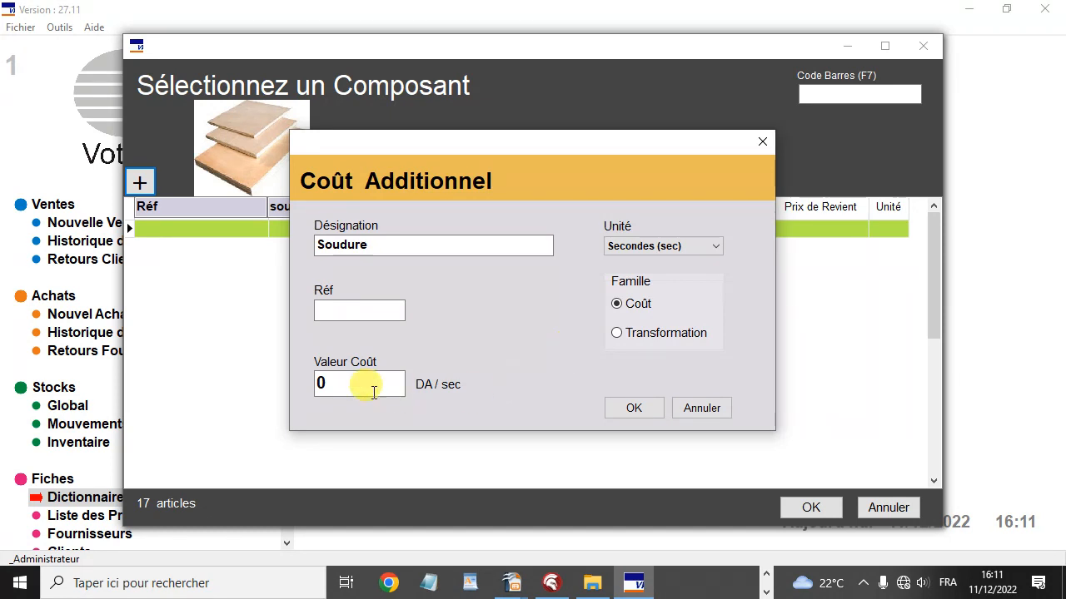
left_click(314, 383)
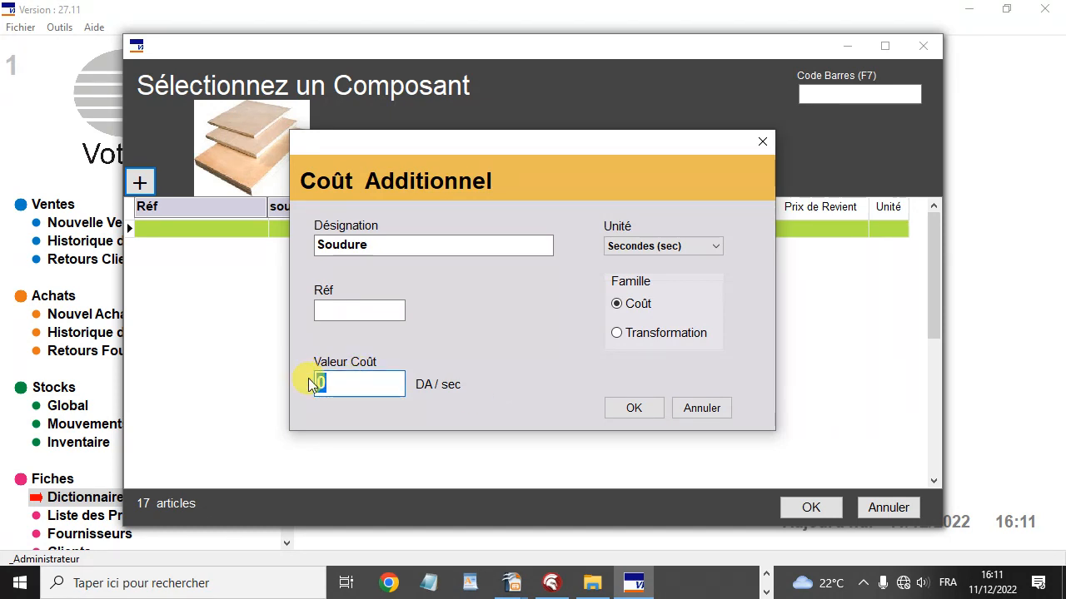
type("10")
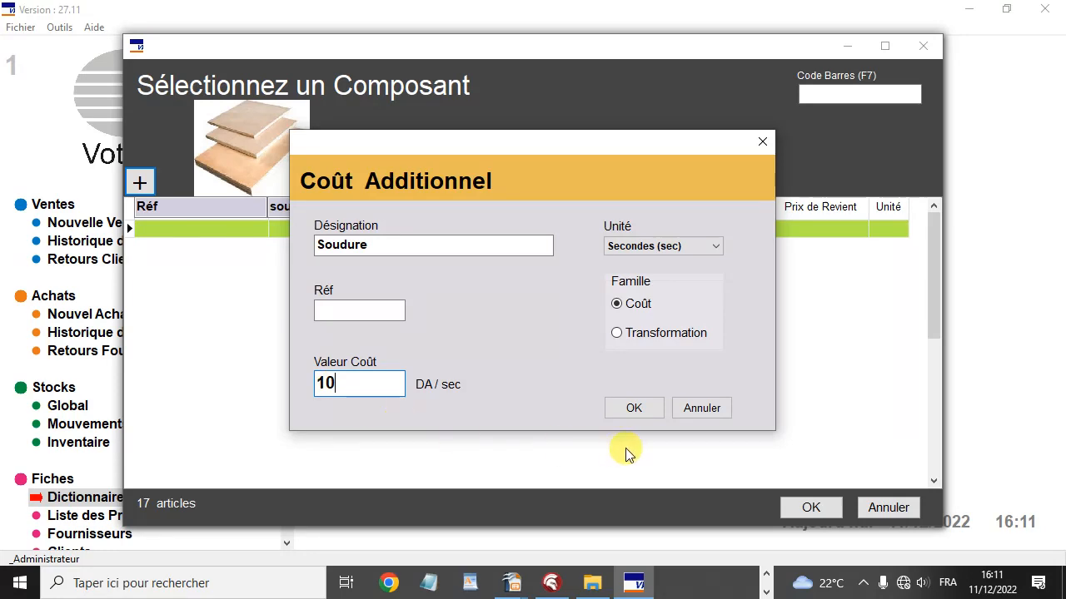
left_click(626, 408)
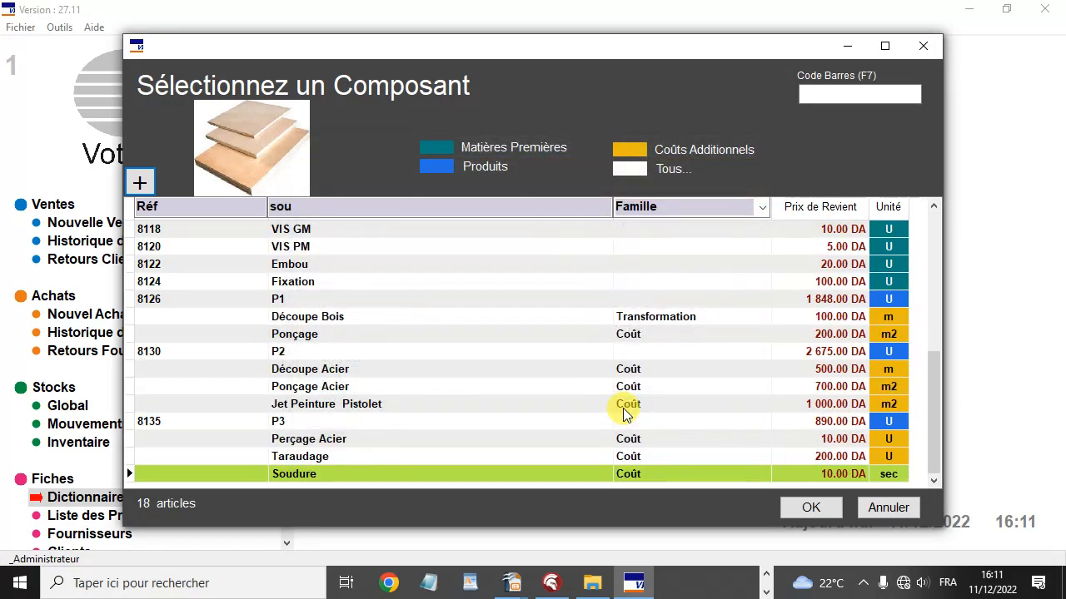
Add the Soudure cost to P4's composition with a quantity of 30 sec.
left_click(811, 510)
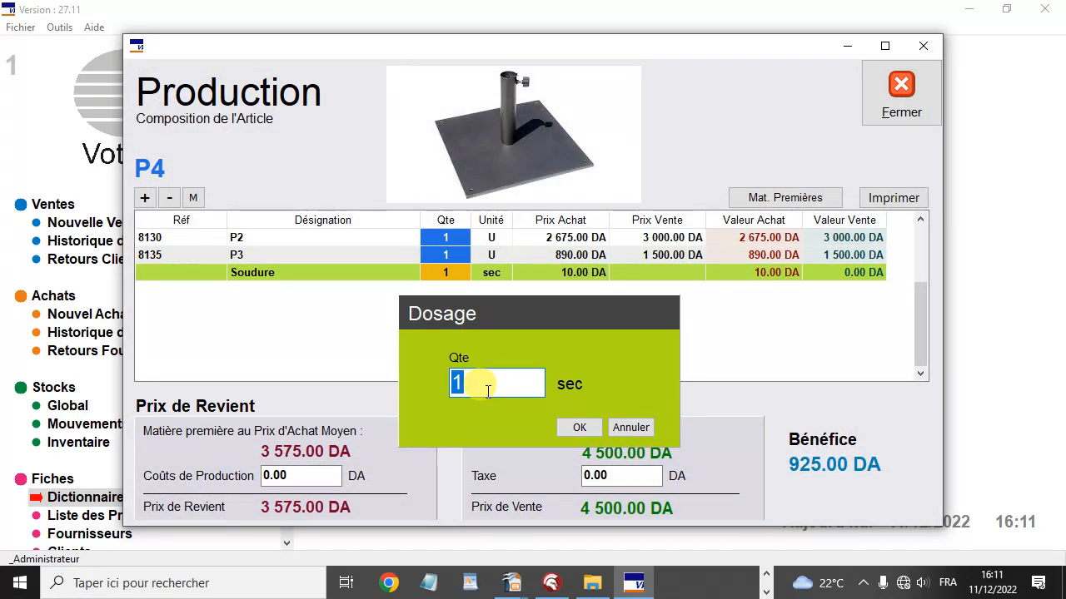
type("30")
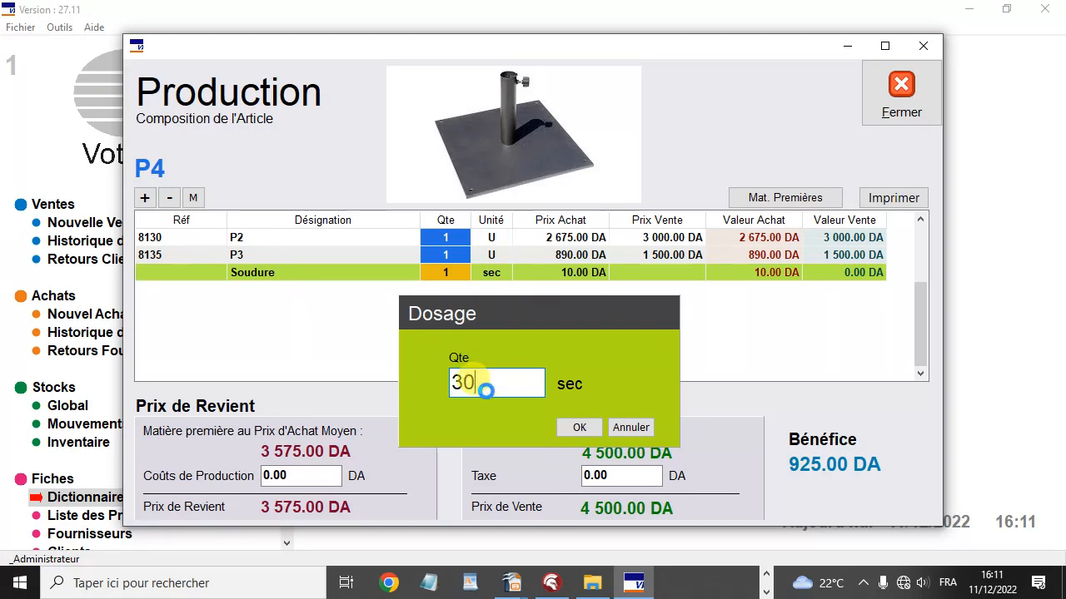
key("Return")
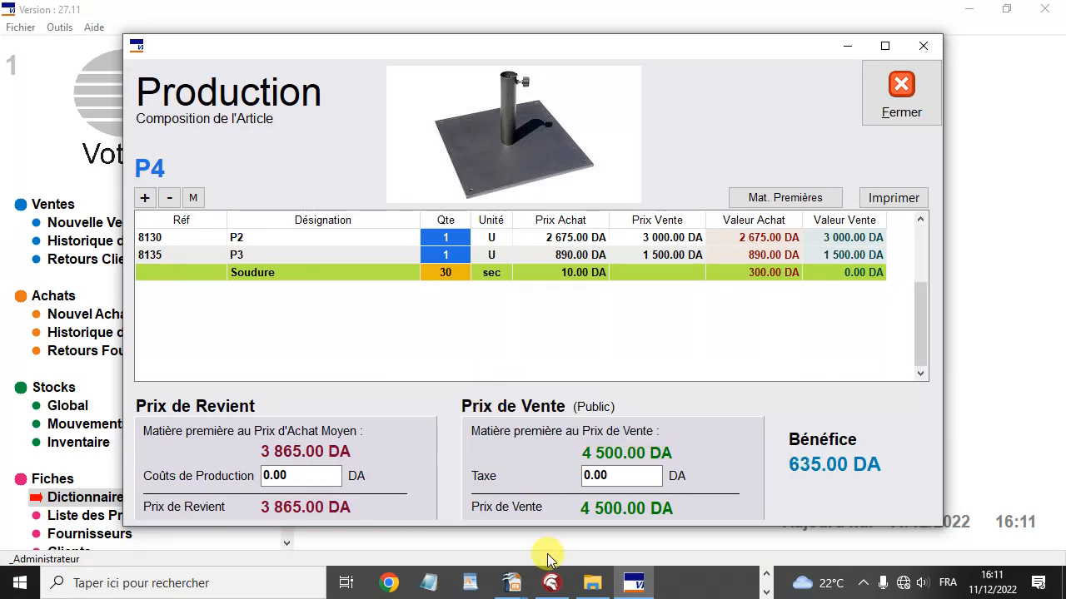
Check the P4 slide in the Impress presentation and add VIS GM to P4's composition with a quantity of 1.
left_click(511, 582)
left_click(535, 542)
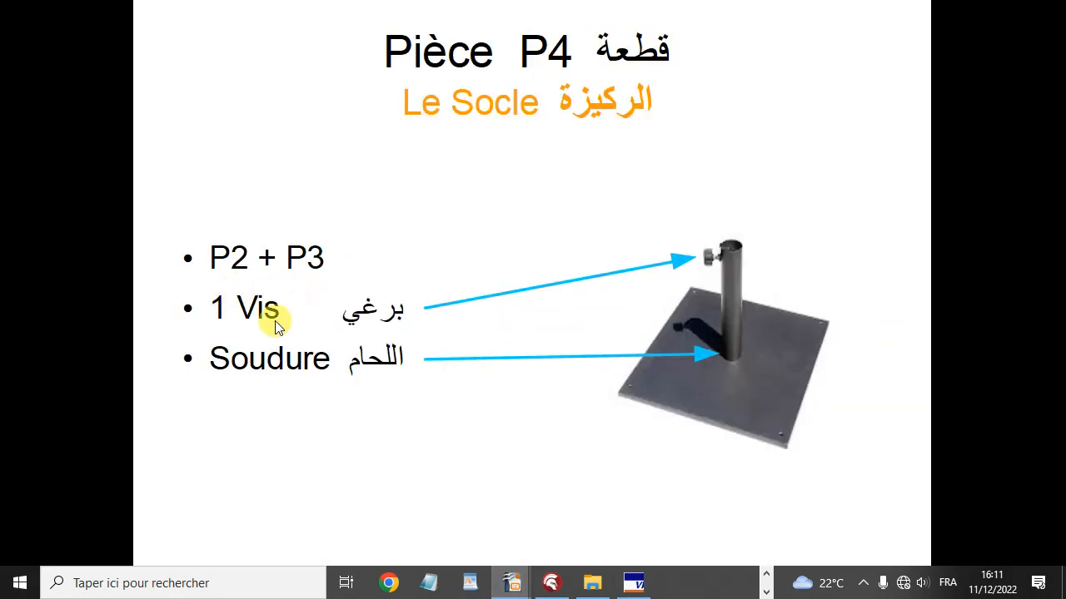
left_click(634, 583)
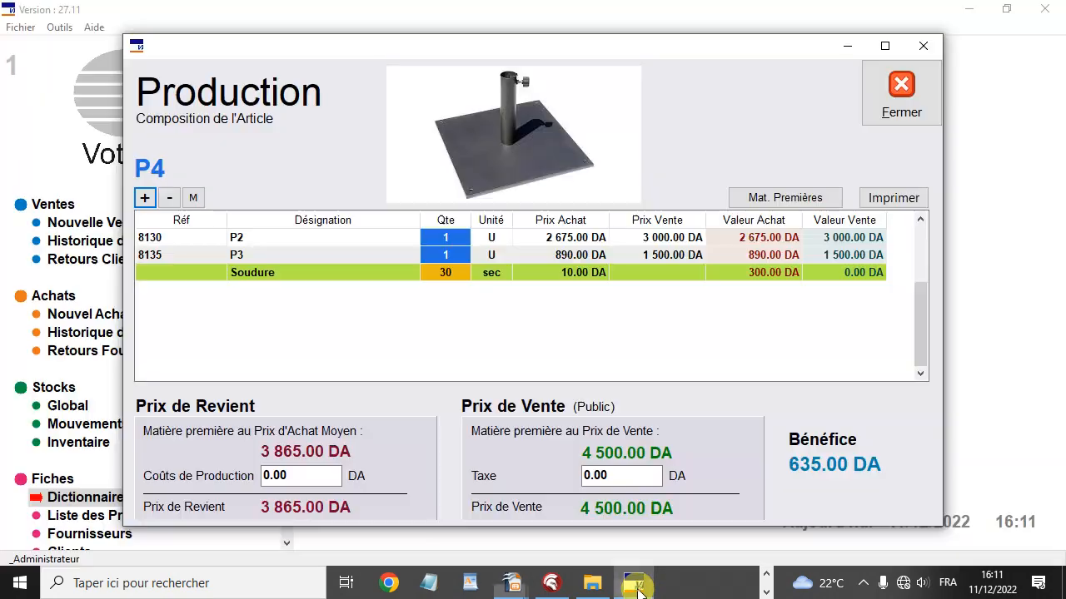
left_click(142, 197)
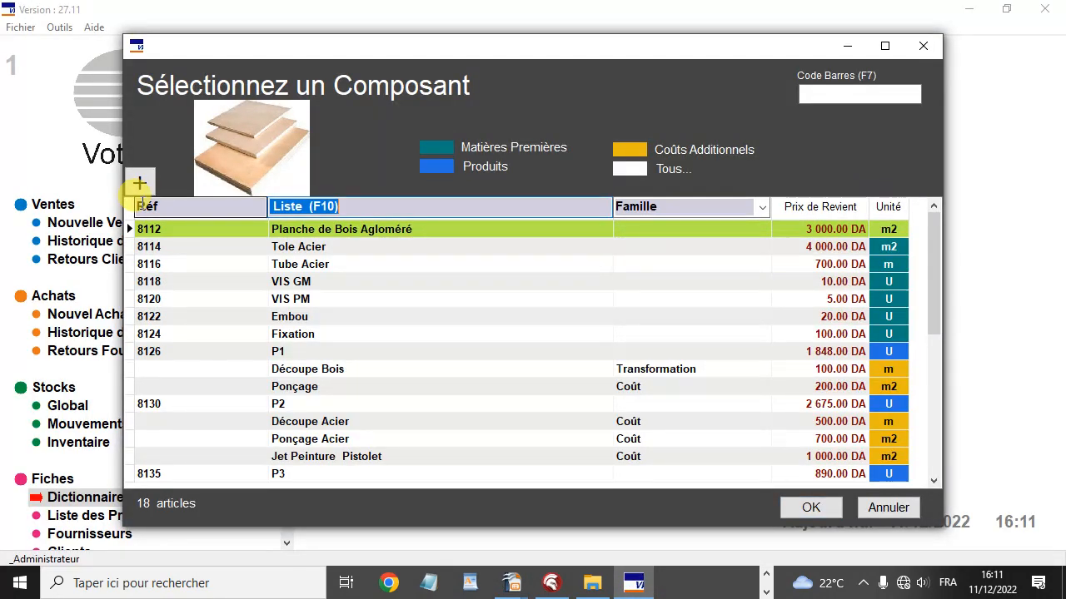
left_click(322, 283)
double_click(337, 283)
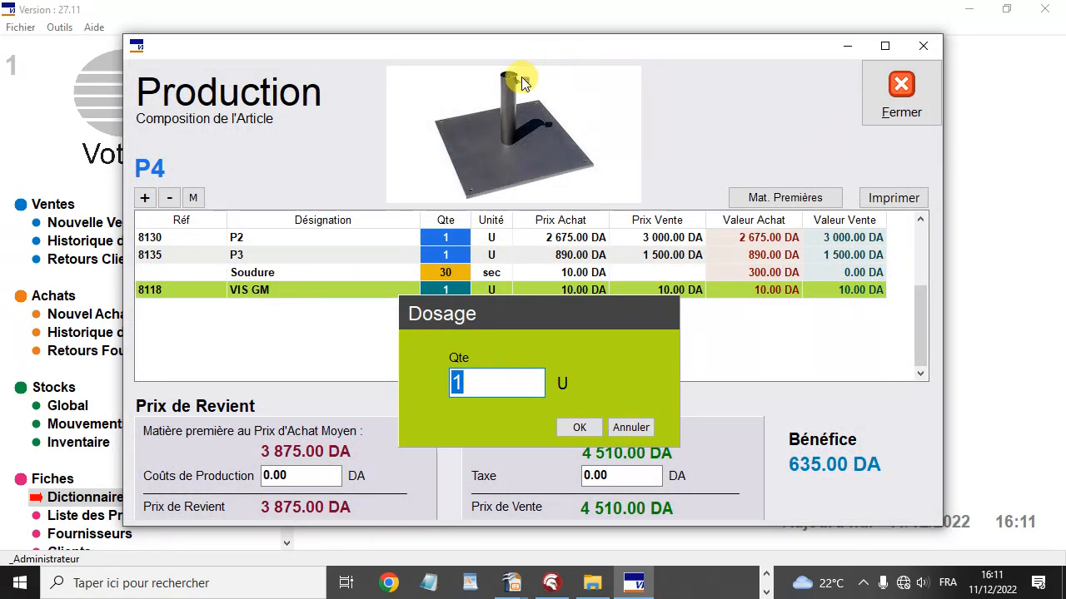
left_click(578, 427)
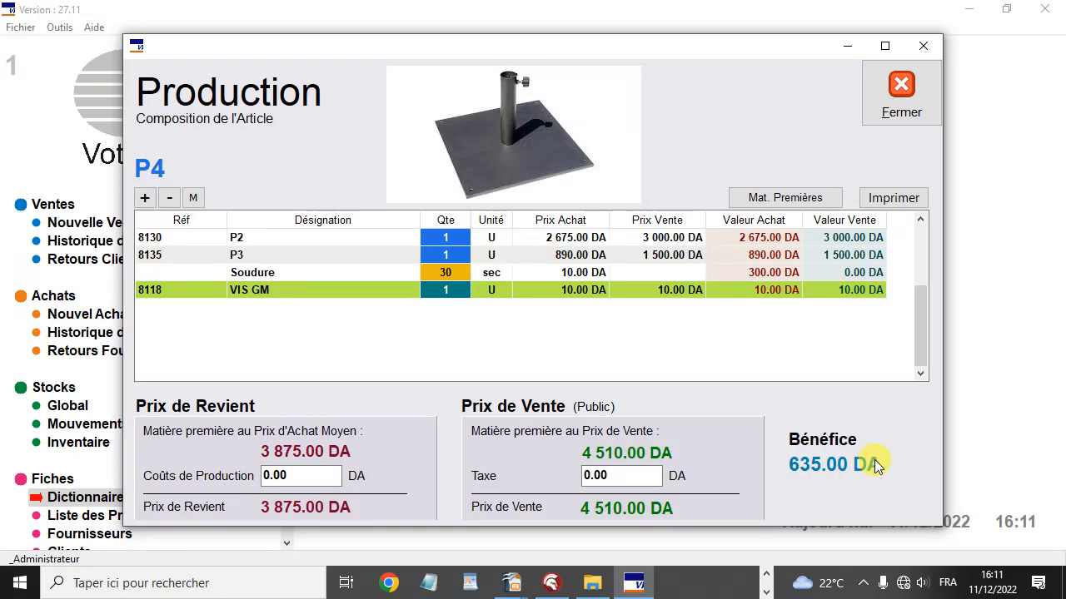
Review components P2 and P3 and the price fields in P4's composition, and return to the article dictionary.
left_click(314, 243)
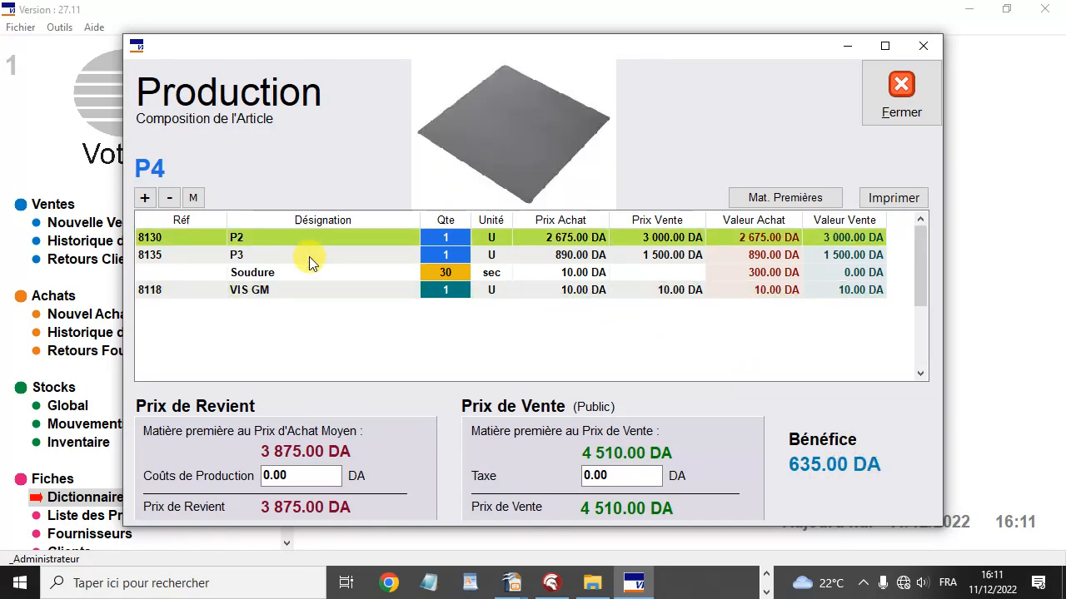
left_click(309, 255)
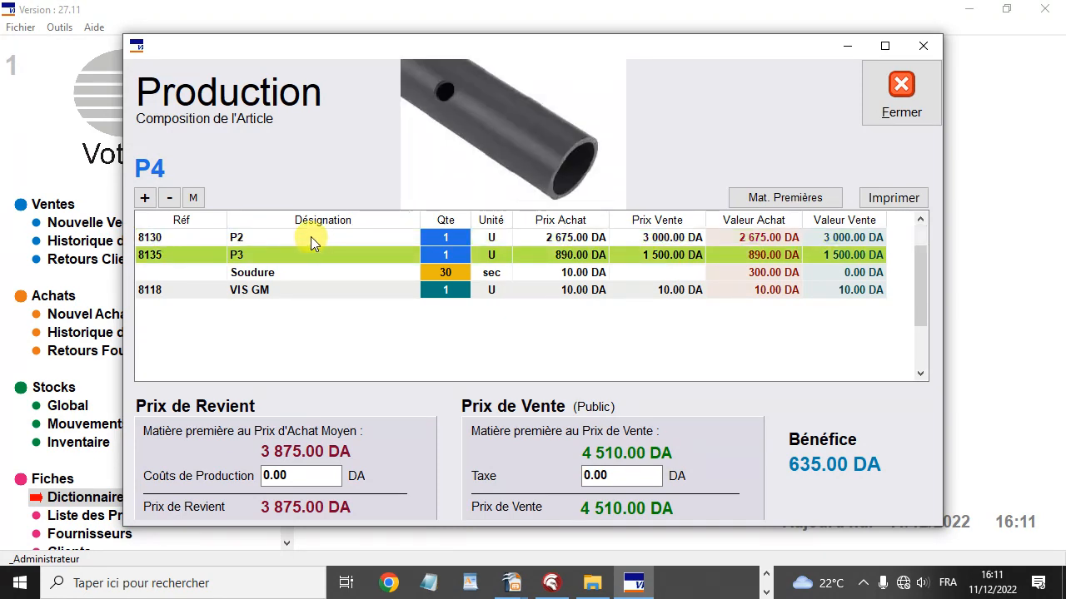
left_click(310, 237)
left_click(314, 252)
left_click_drag(637, 474, 570, 478)
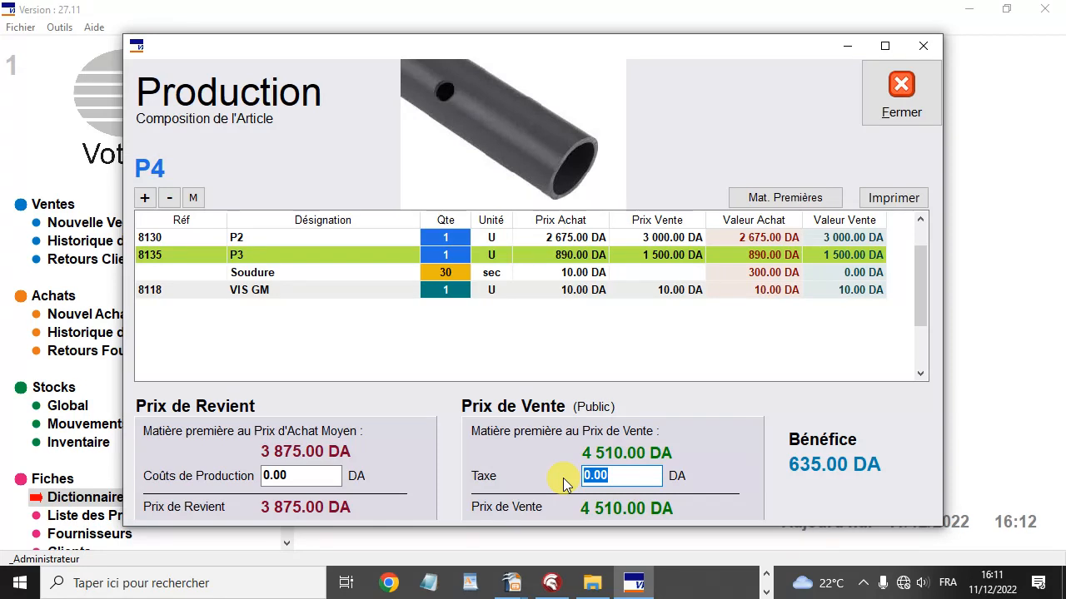
left_click(234, 237)
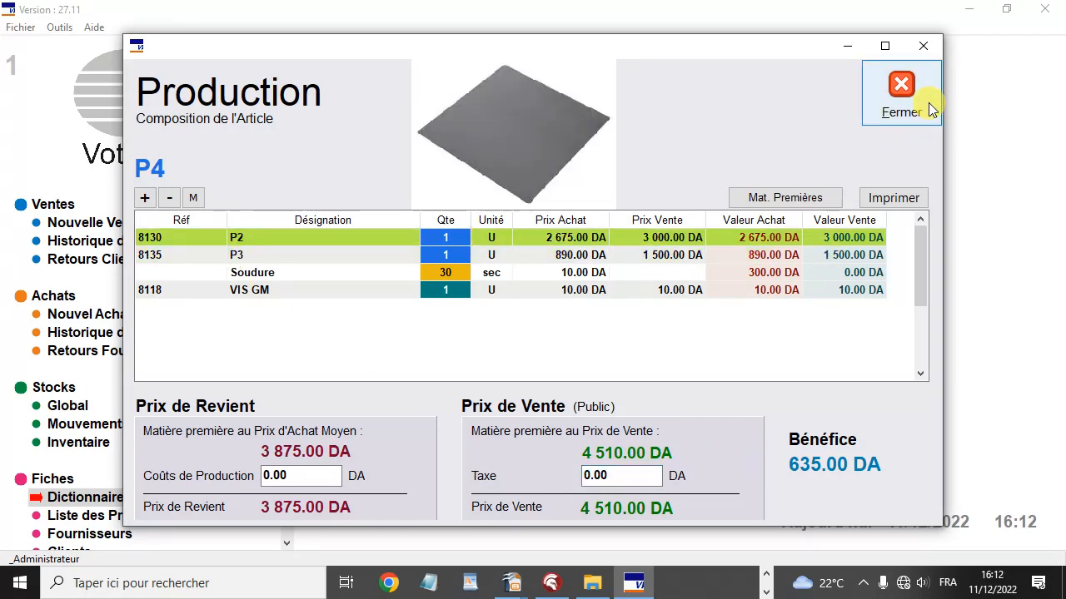
left_click(898, 90)
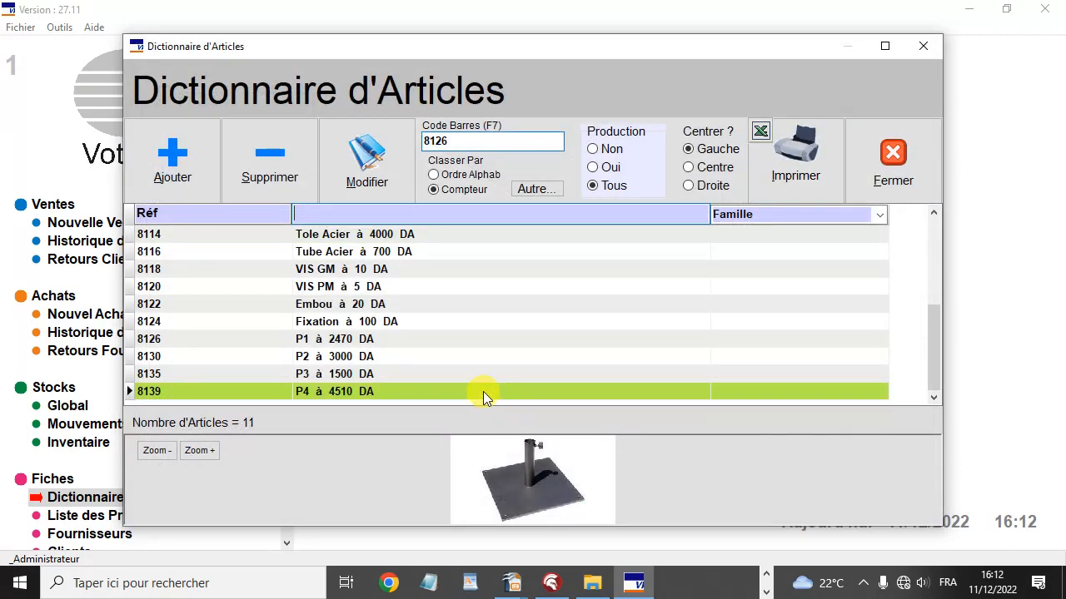
Reopen P4's production composition from the dictionary and set the sale price's Taxe to 490 DA.
double_click(406, 393)
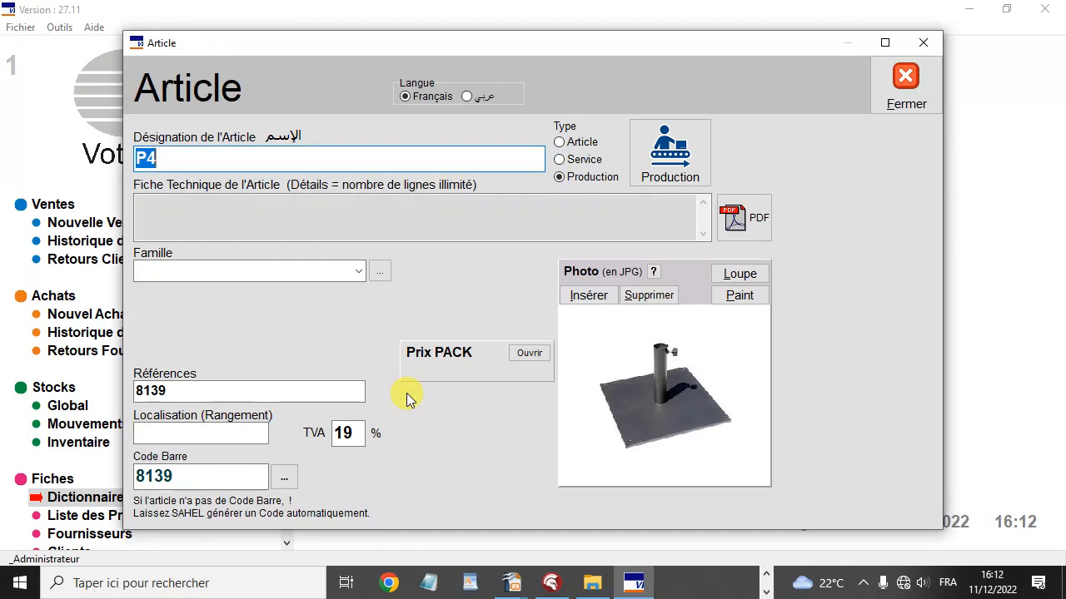
left_click(685, 159)
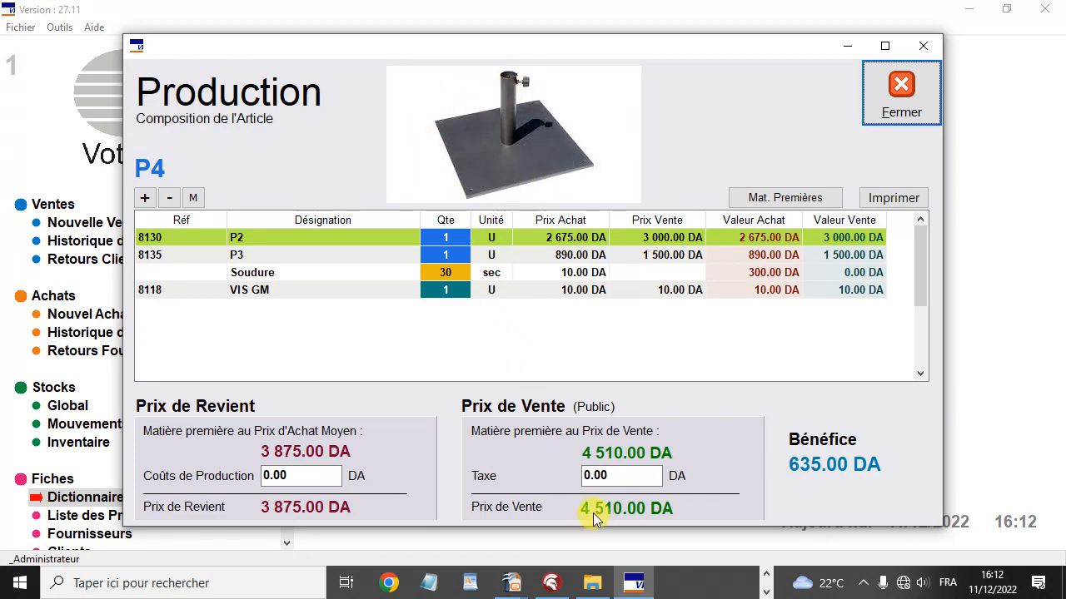
left_click(614, 477)
left_click_drag(614, 476, 578, 476)
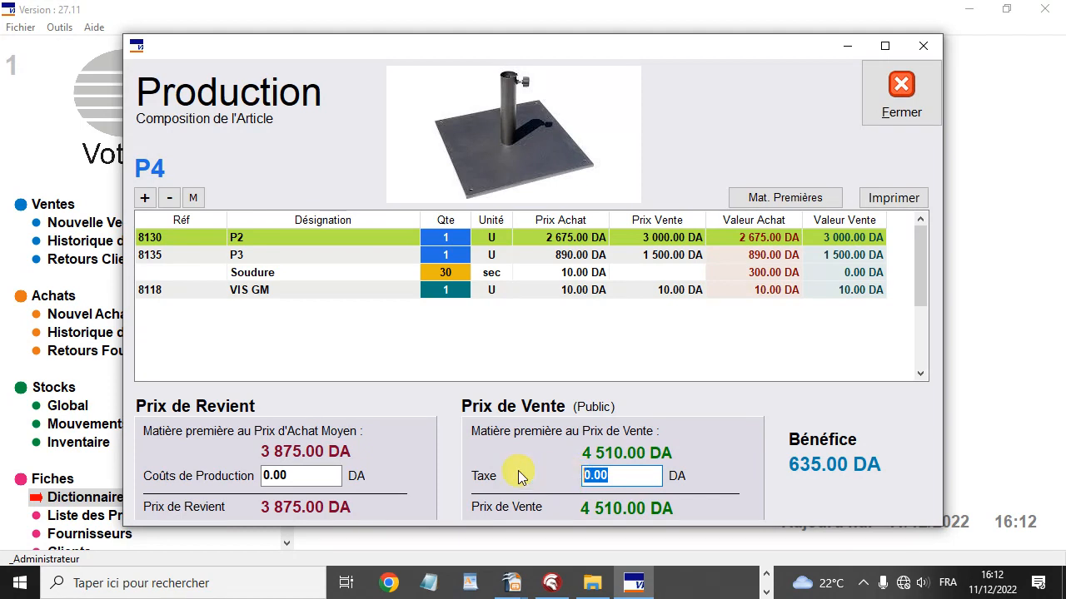
type("490")
key("Tab")
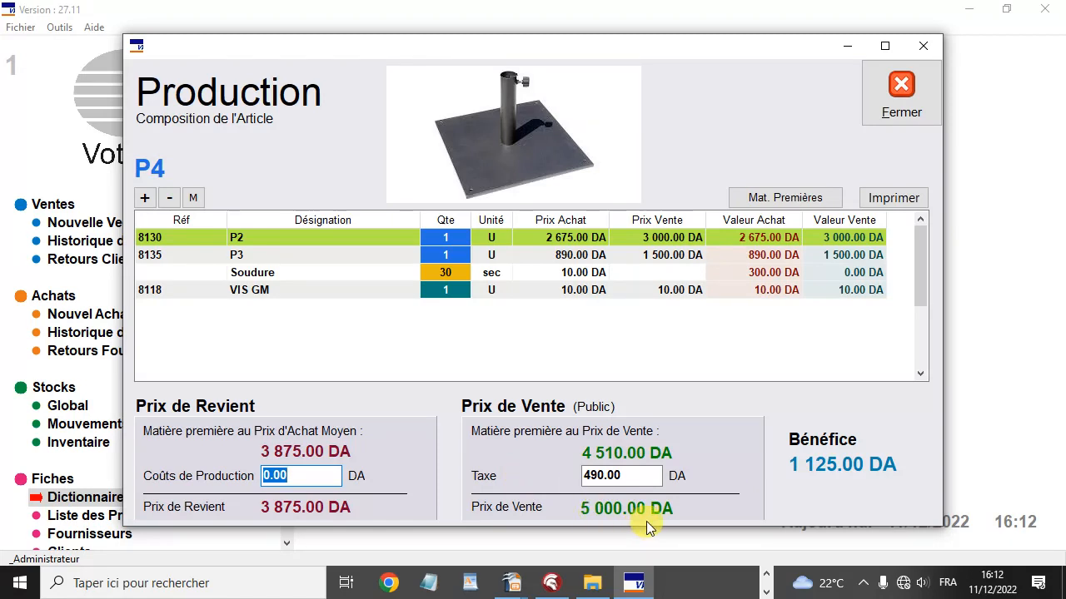
left_click(897, 104)
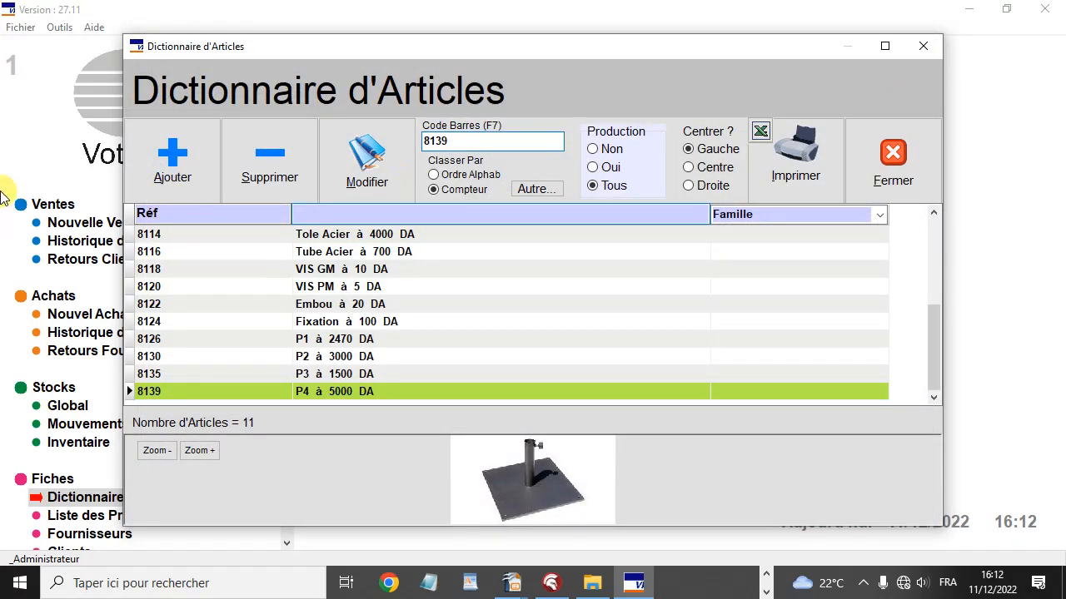
Add a new article to the dictionary with the designation P5 and the type Production.
left_click(176, 167)
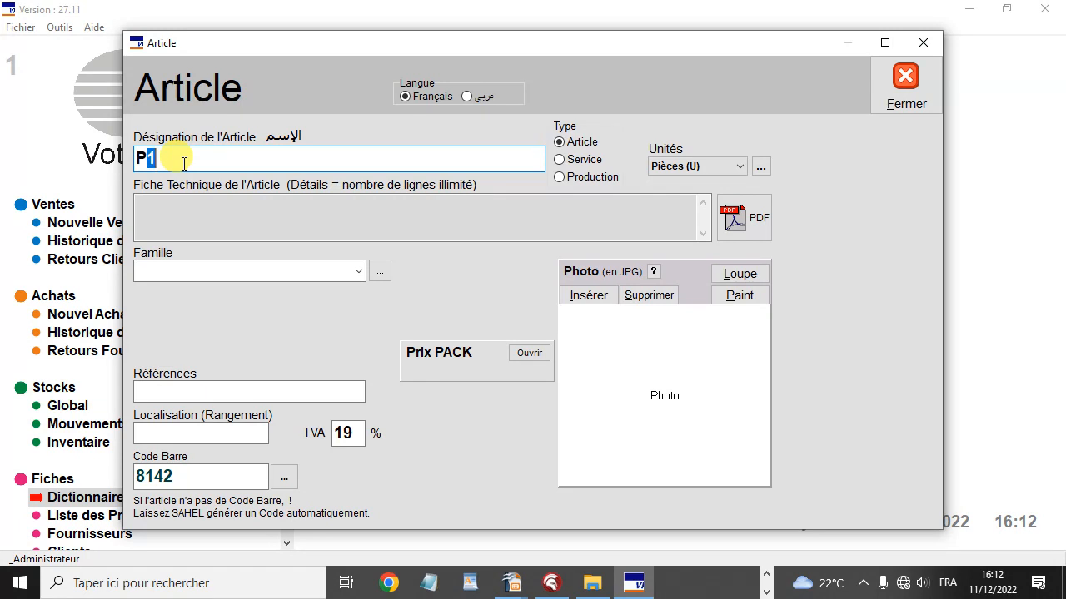
type("5")
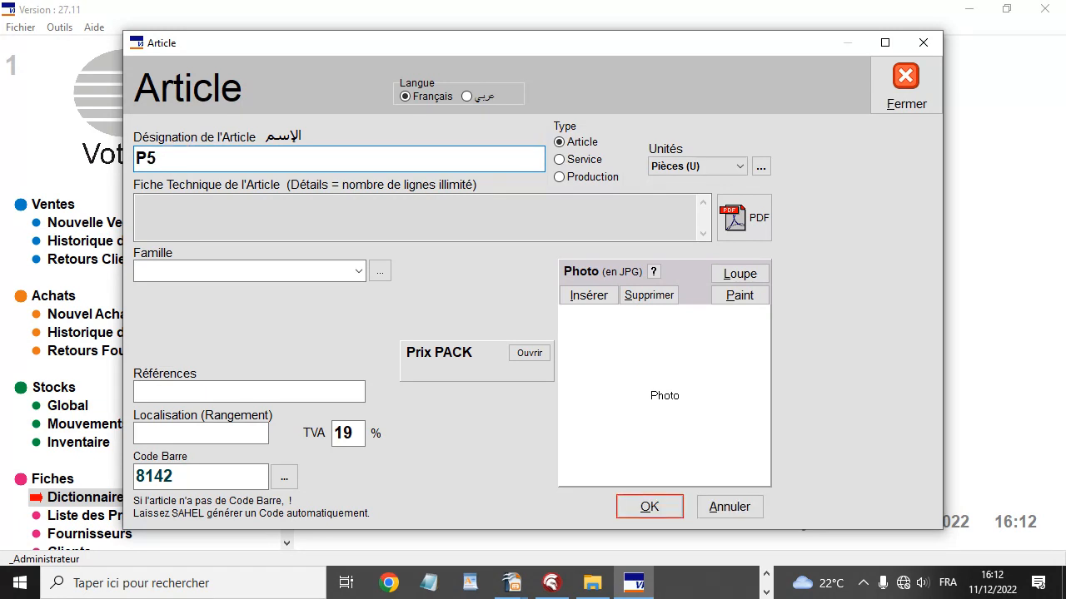
left_click(601, 178)
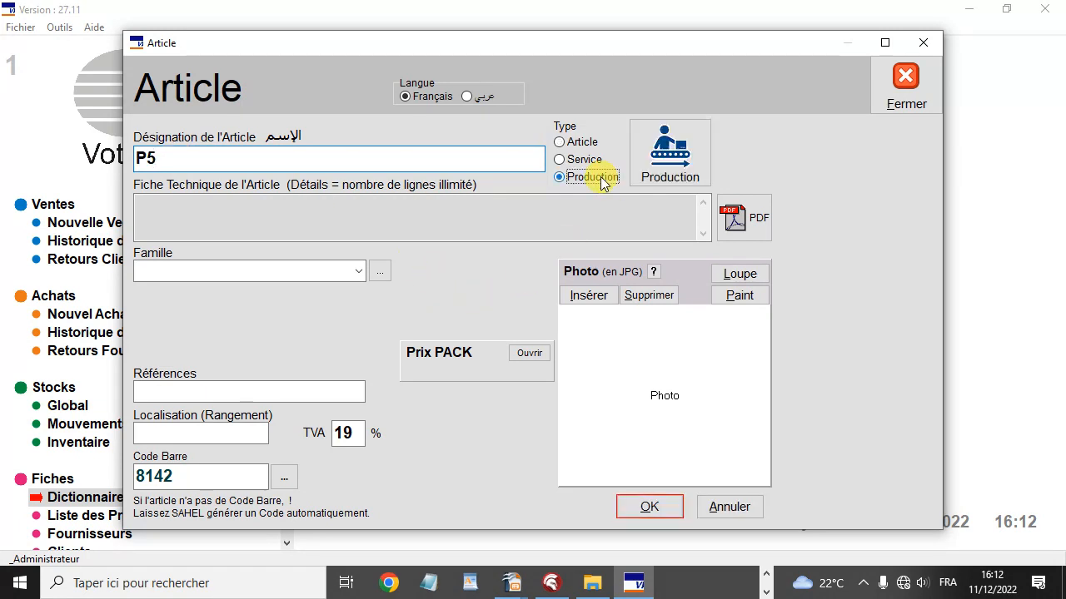
Switch to the Impress presentation, examine the P5 slide for the part's required operation, and return to the P5 article form.
left_click(529, 587)
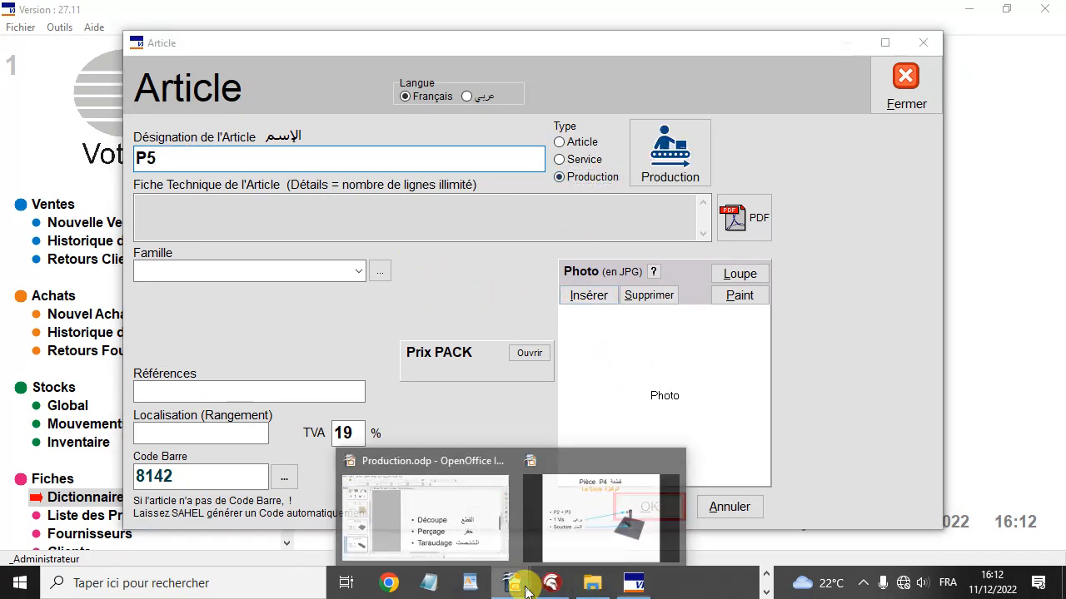
left_click(570, 487)
key("Right")
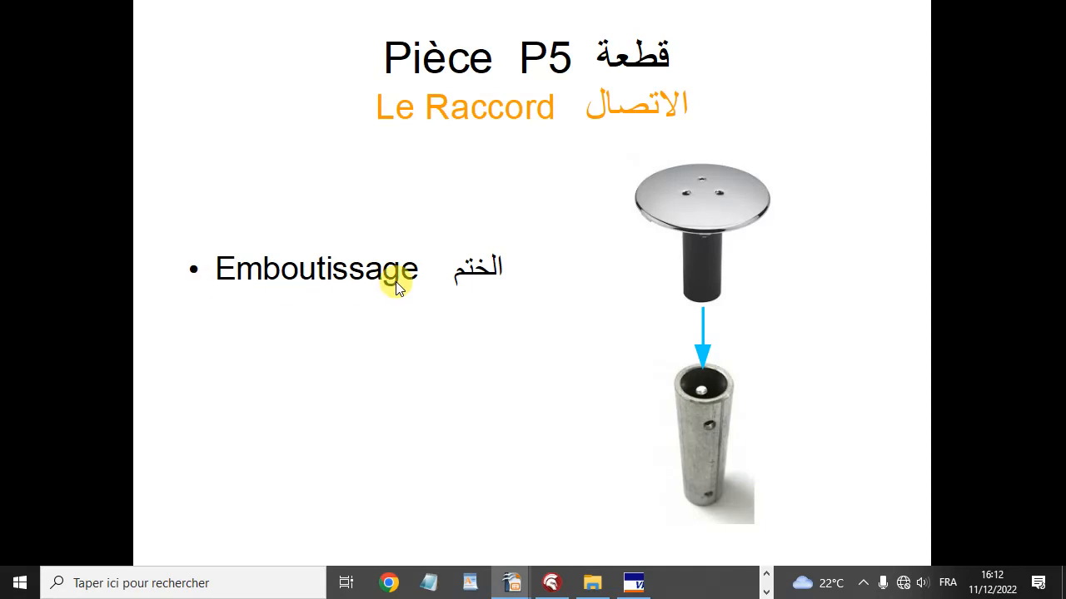
key("alt+Tab")
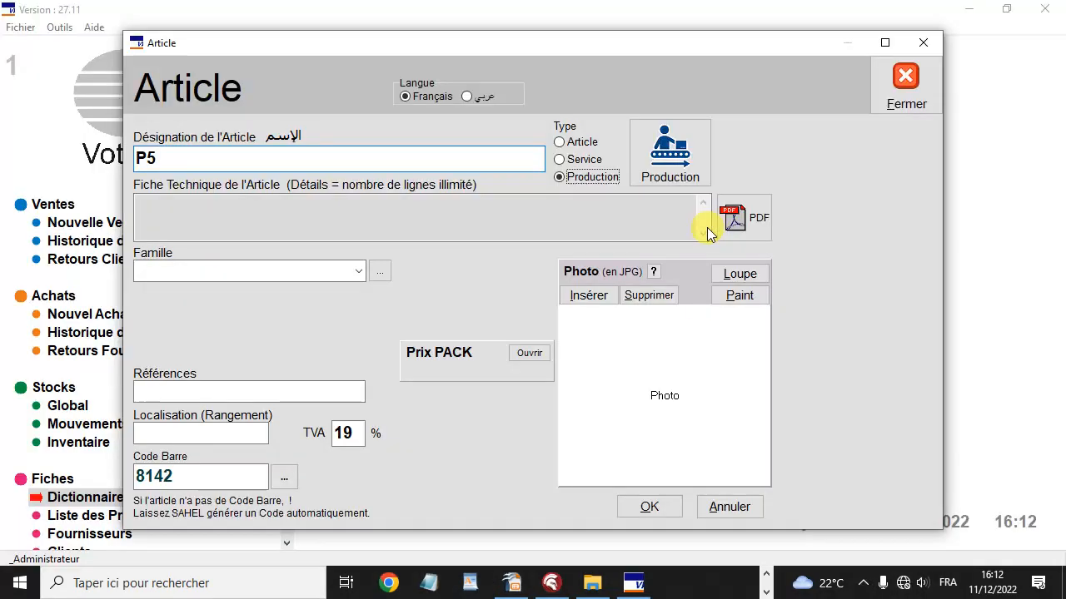
Insert the image 25.jpg from the Image_Production folder as the photo of article P5.
left_click(588, 302)
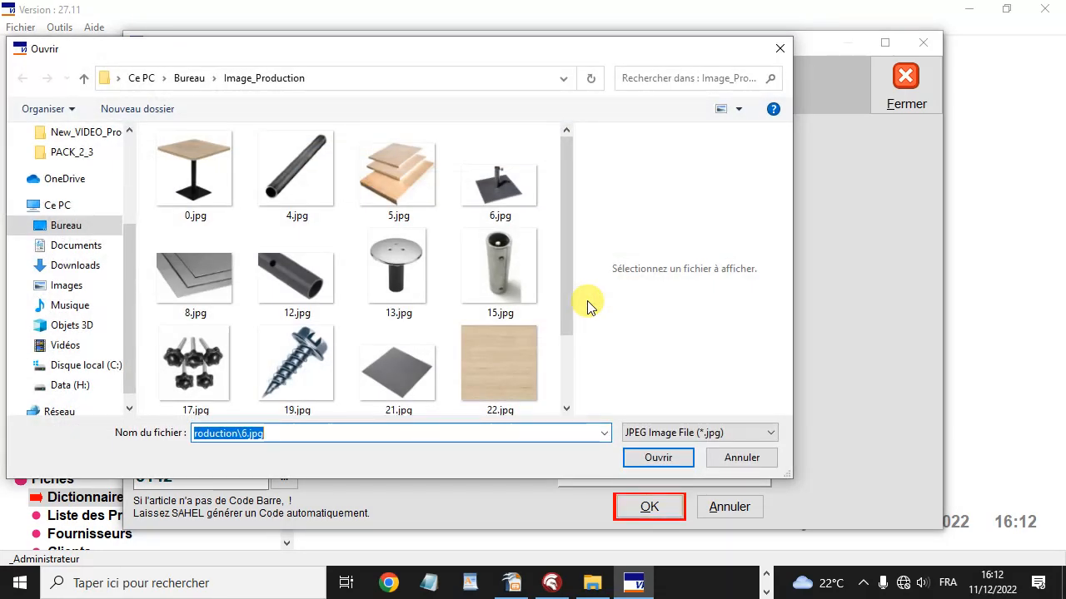
left_click_drag(567, 278, 572, 352)
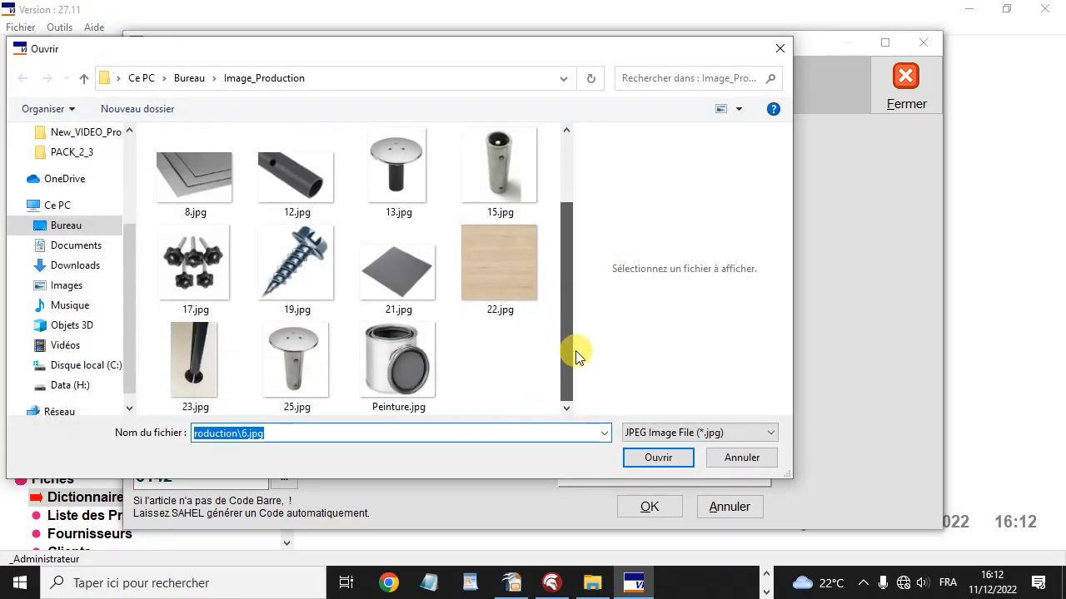
left_click(287, 357)
double_click(287, 356)
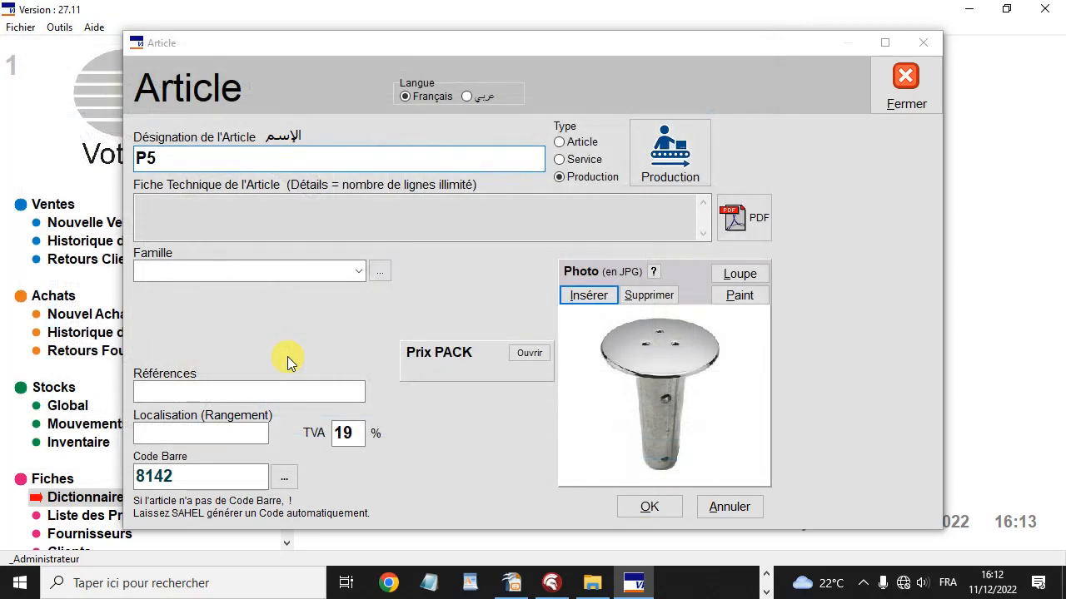
Open P5's production composition and add the raw material Embou with a quantity of 1.
left_click(673, 146)
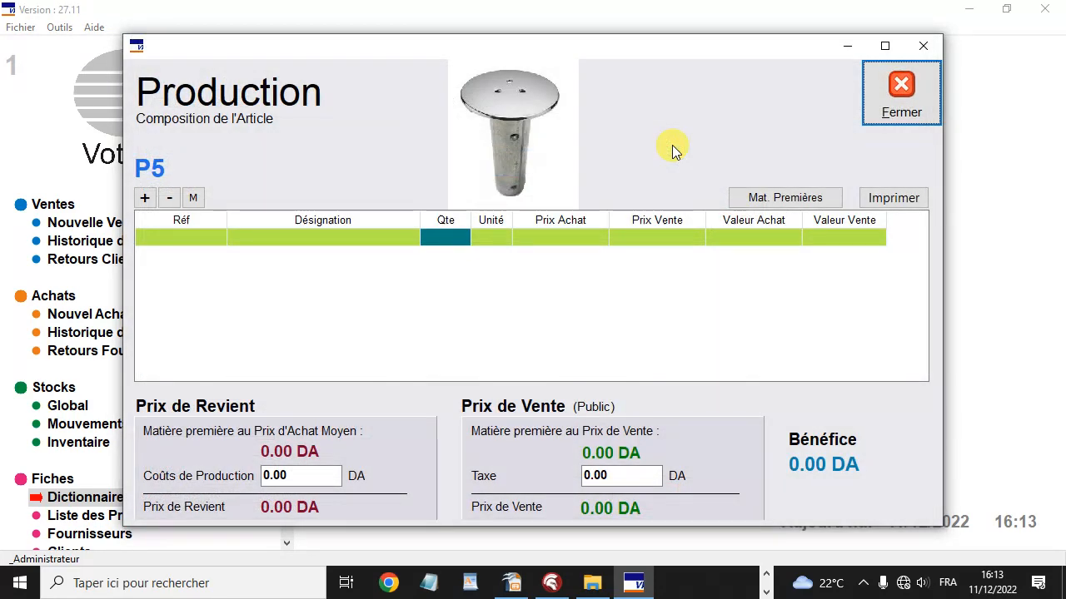
left_click(144, 198)
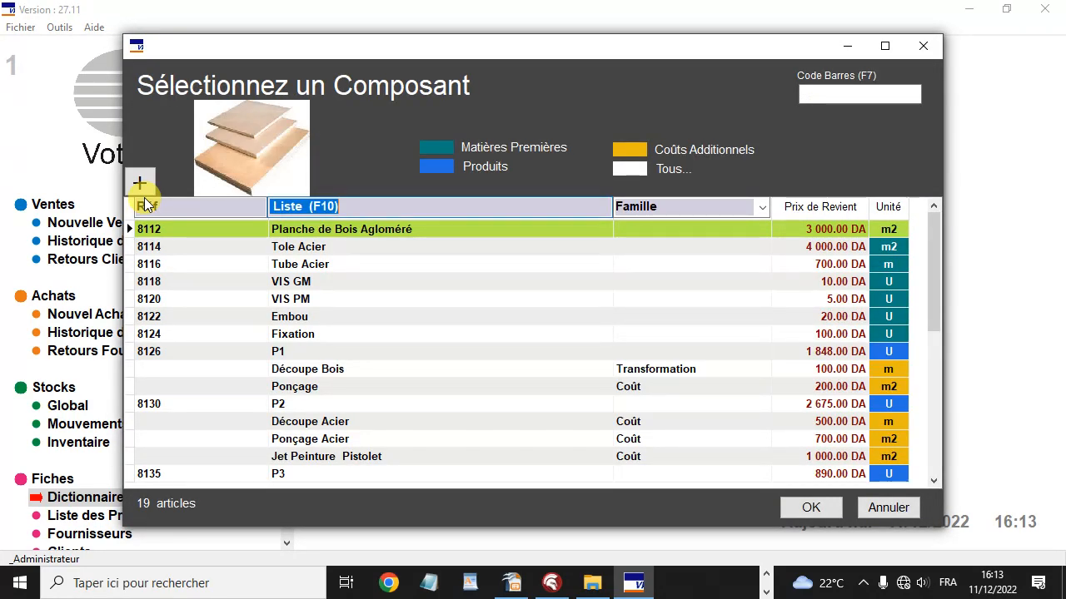
left_click(451, 152)
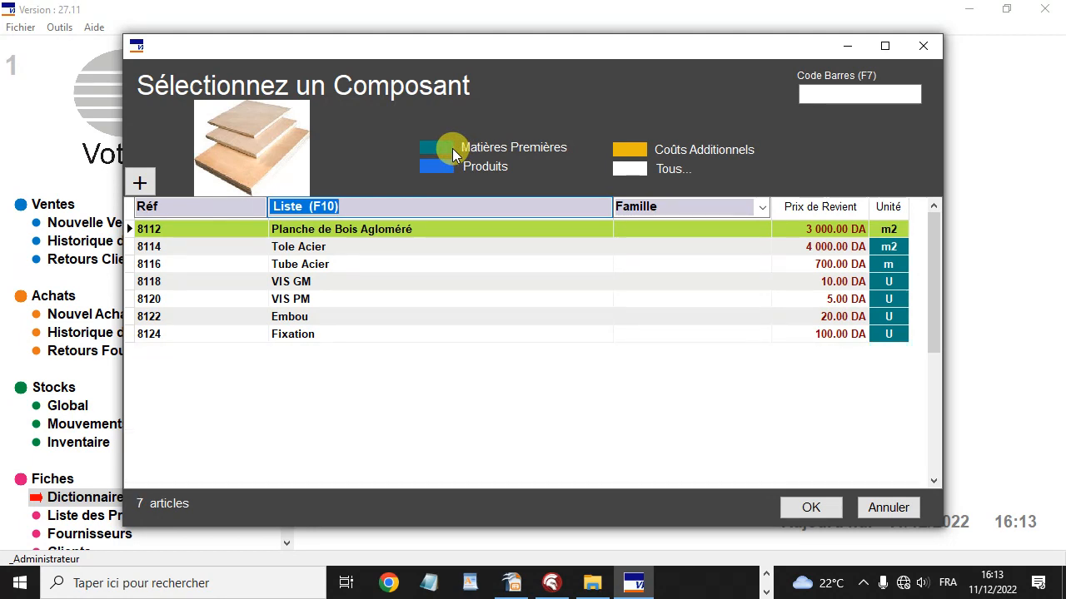
left_click(323, 321)
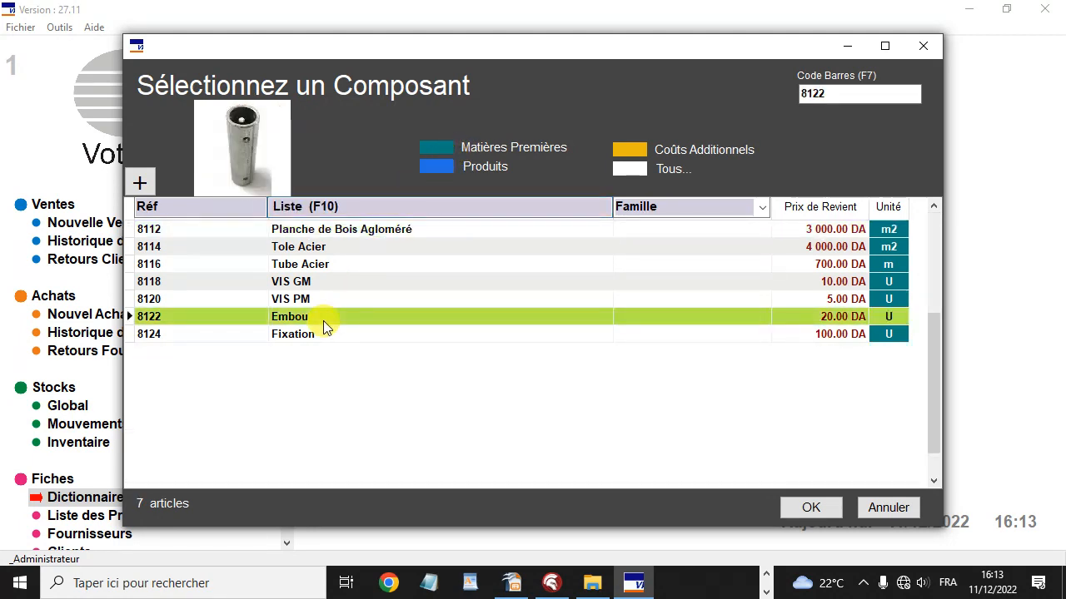
left_click(323, 334)
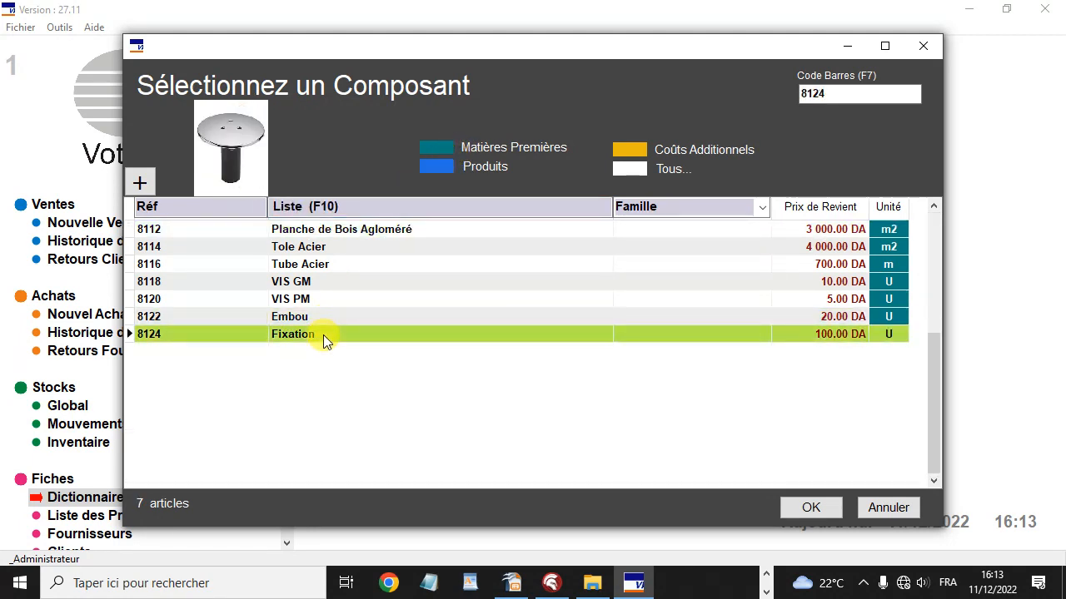
double_click(323, 319)
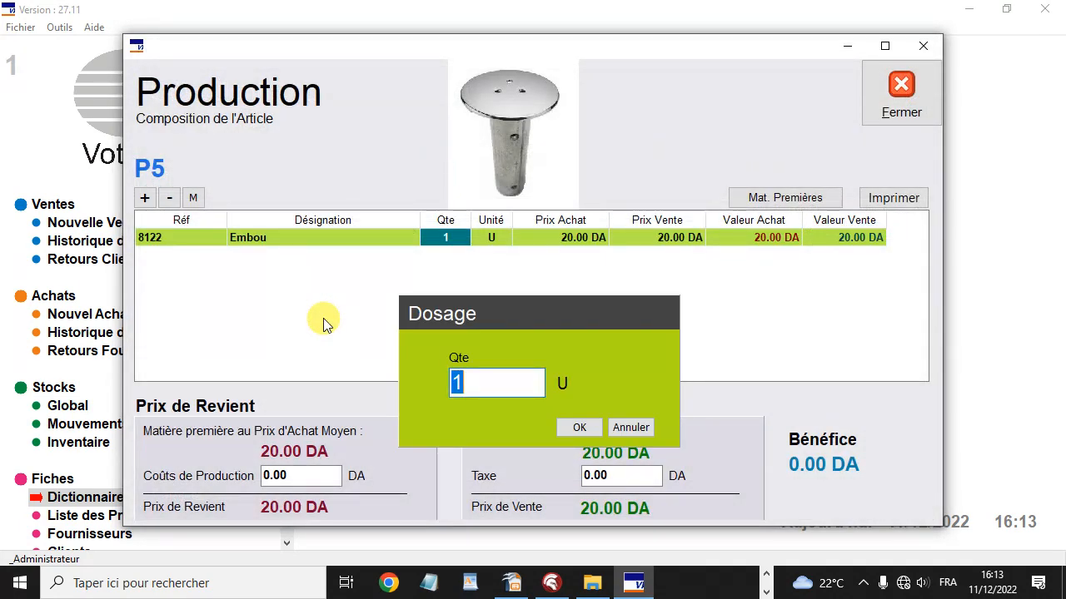
left_click(576, 427)
Add the raw material Fixation to P5's composition with a quantity of 1, and check the pictures of both components.
left_click(142, 197)
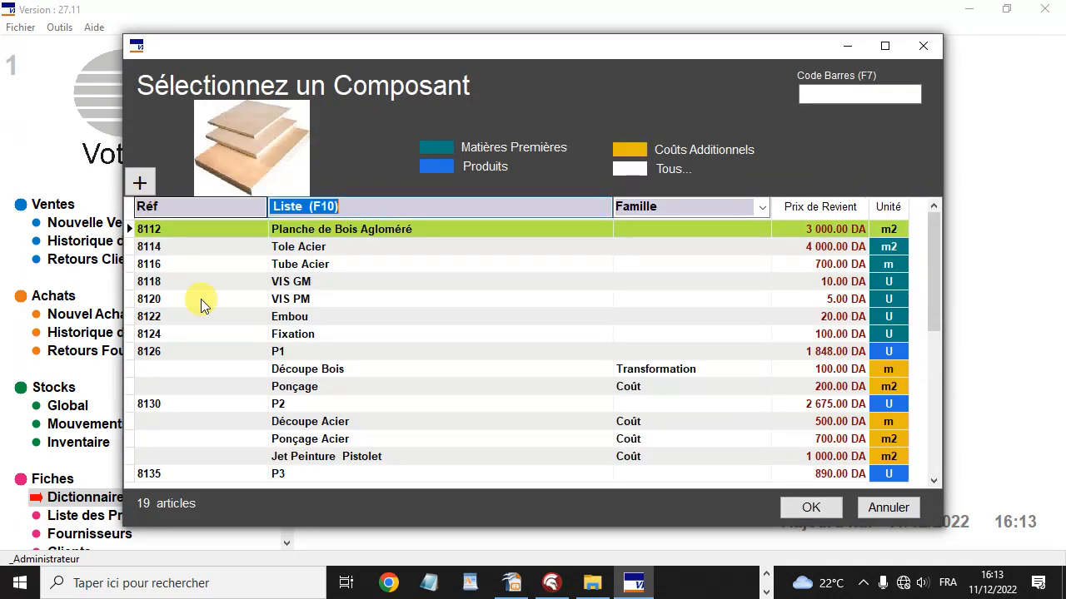
left_click(441, 149)
left_click(313, 339)
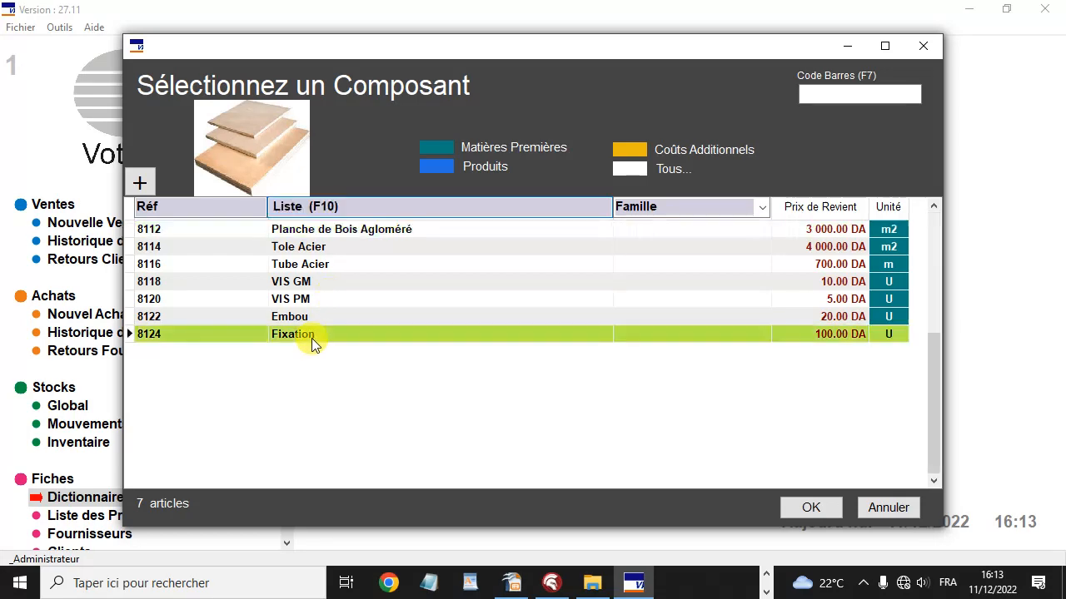
double_click(312, 340)
left_click(576, 428)
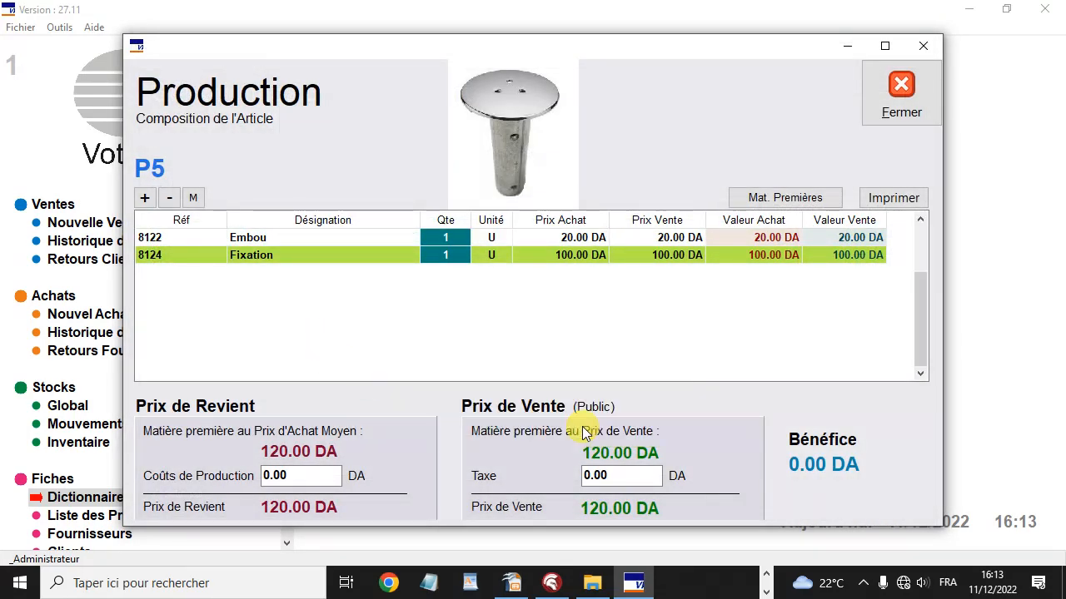
left_click(412, 236)
left_click(405, 257)
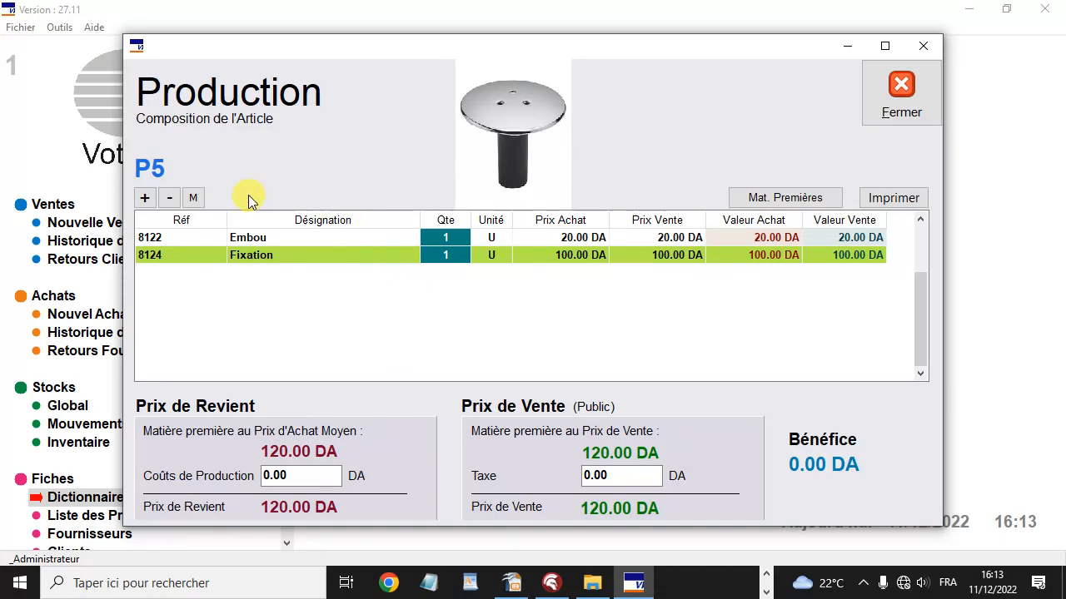
Create the additional cost Emboutissage in the family Coût at 200 DA per piece, and add a quantity of 1 to P5's composition.
left_click(145, 200)
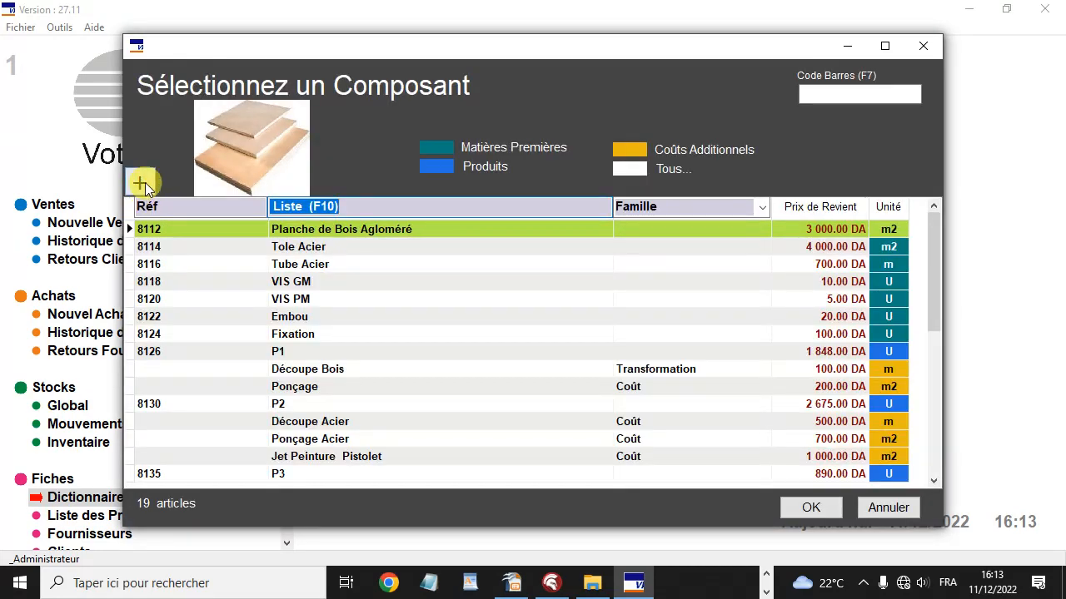
left_click(139, 182)
type("Emb")
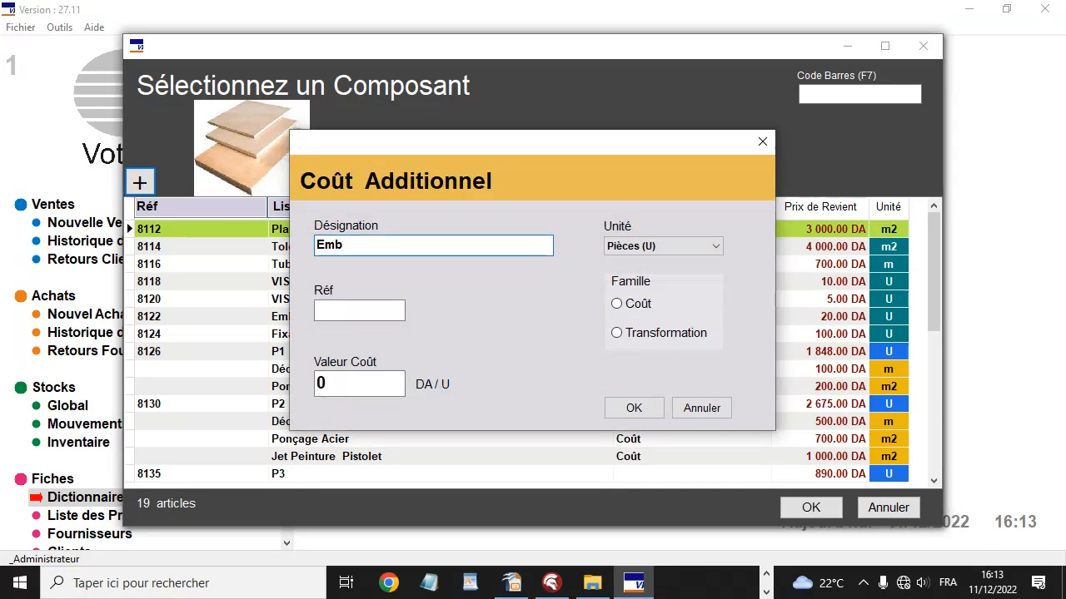
type("outissage")
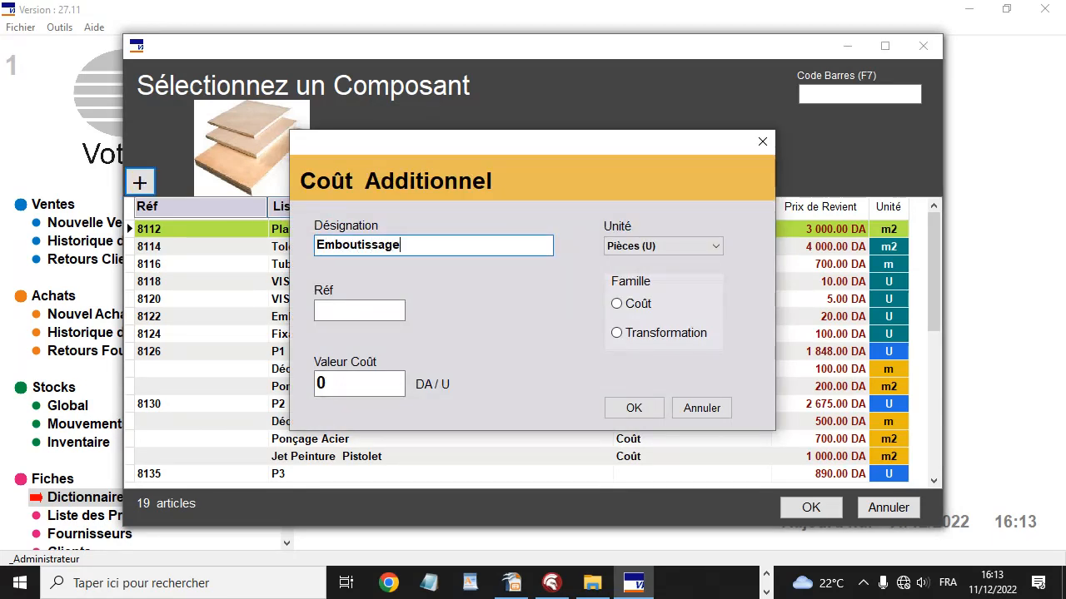
left_click(616, 303)
left_click_drag(337, 383, 309, 381)
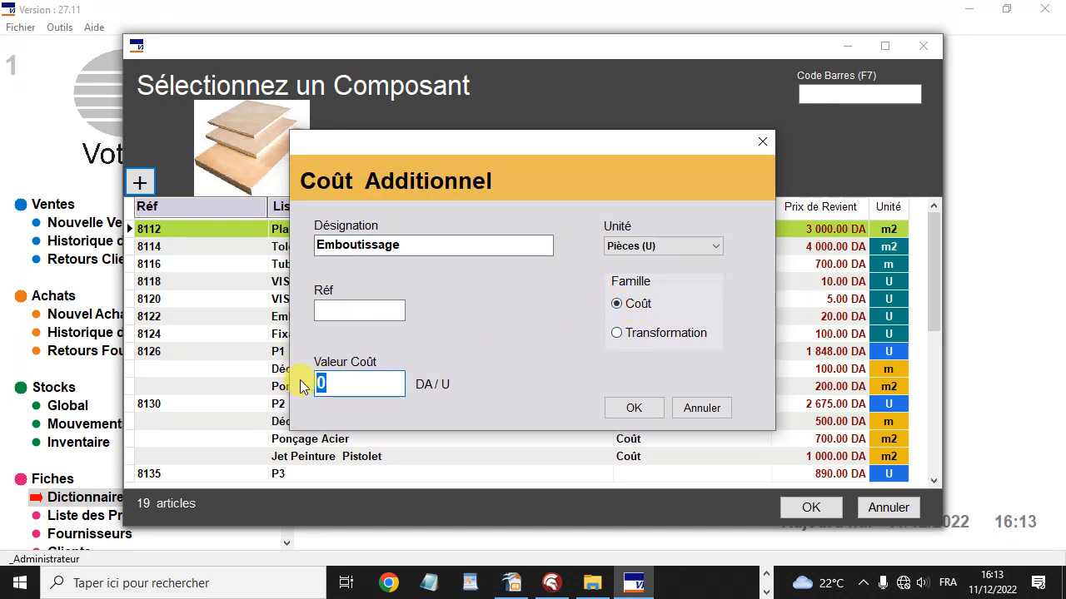
type("200")
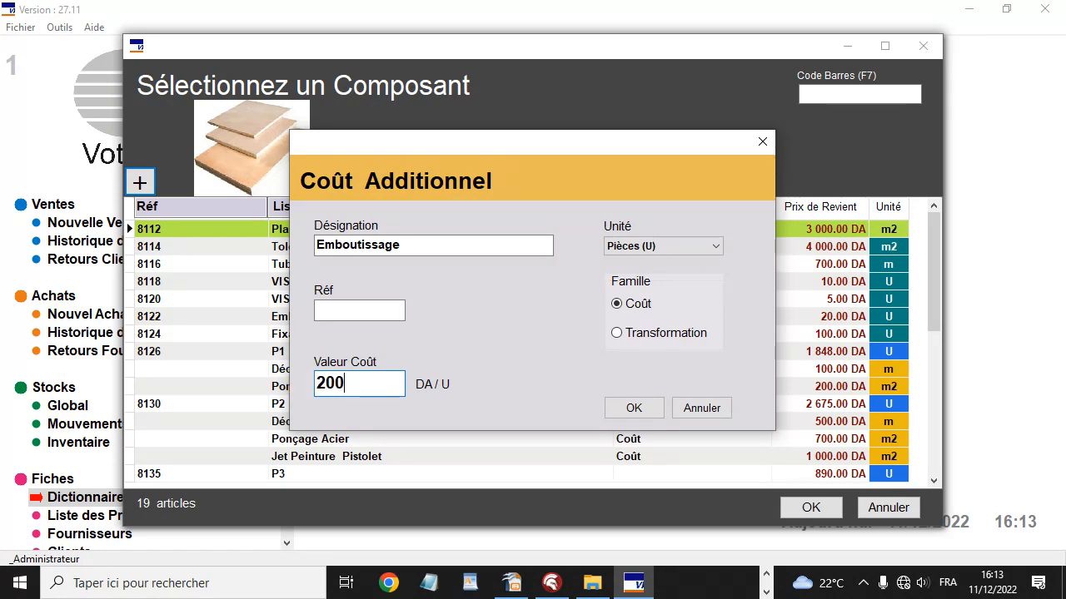
left_click(639, 406)
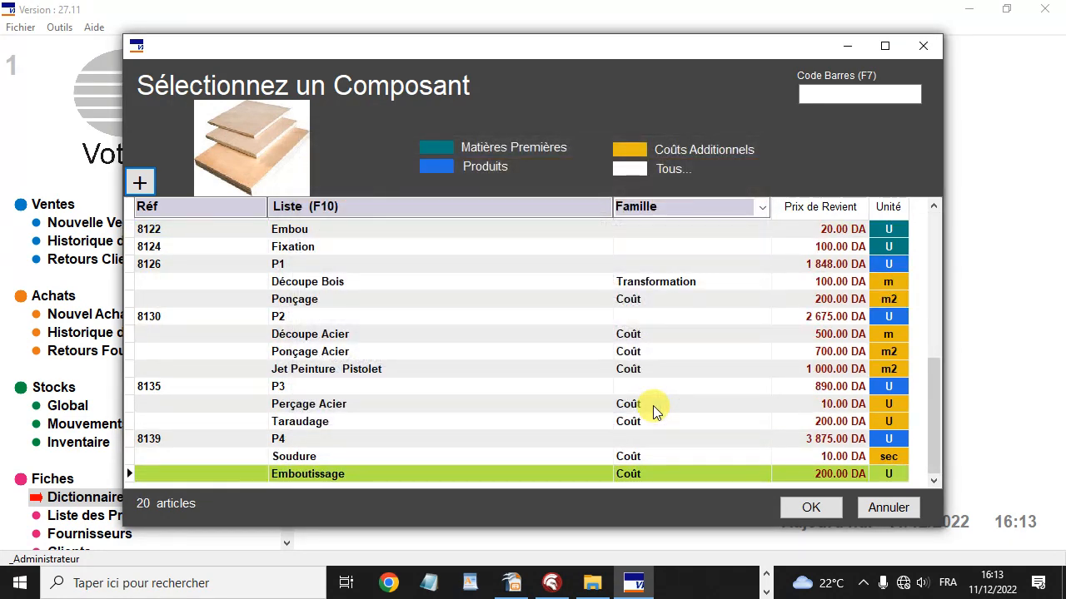
left_click(809, 508)
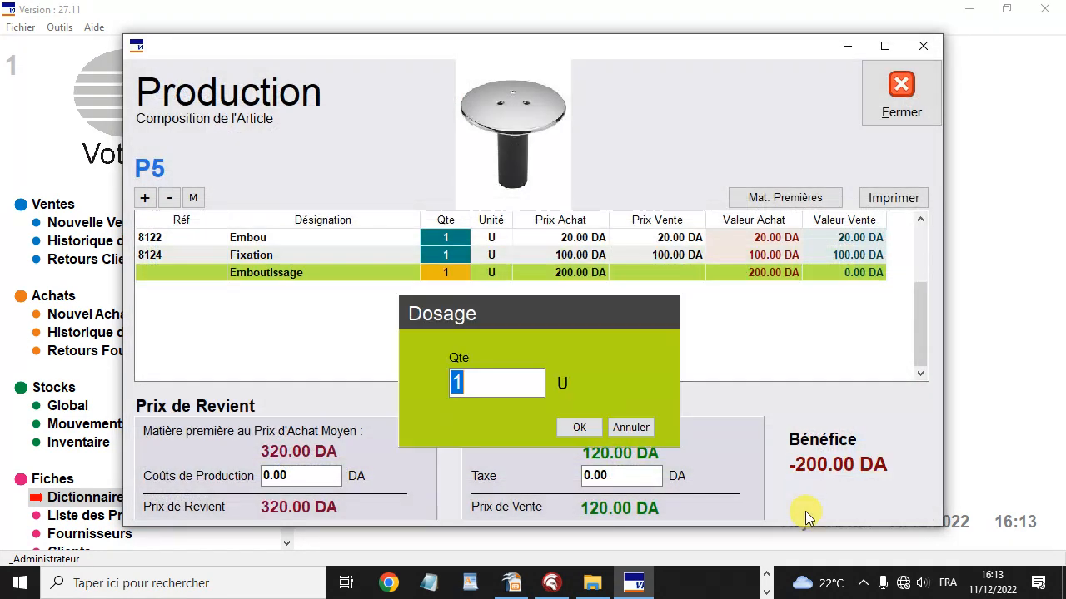
left_click(579, 429)
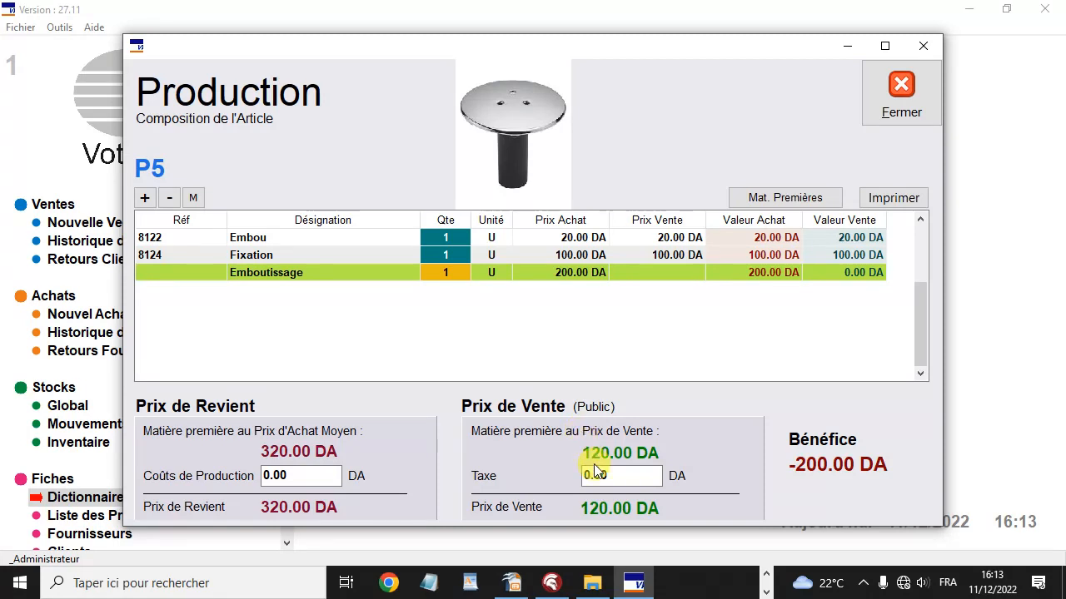
Set the Taxe in P5's sale price to 500 DA and close the composition to return to the article dictionary.
left_click(620, 476)
left_click_drag(621, 475, 571, 481)
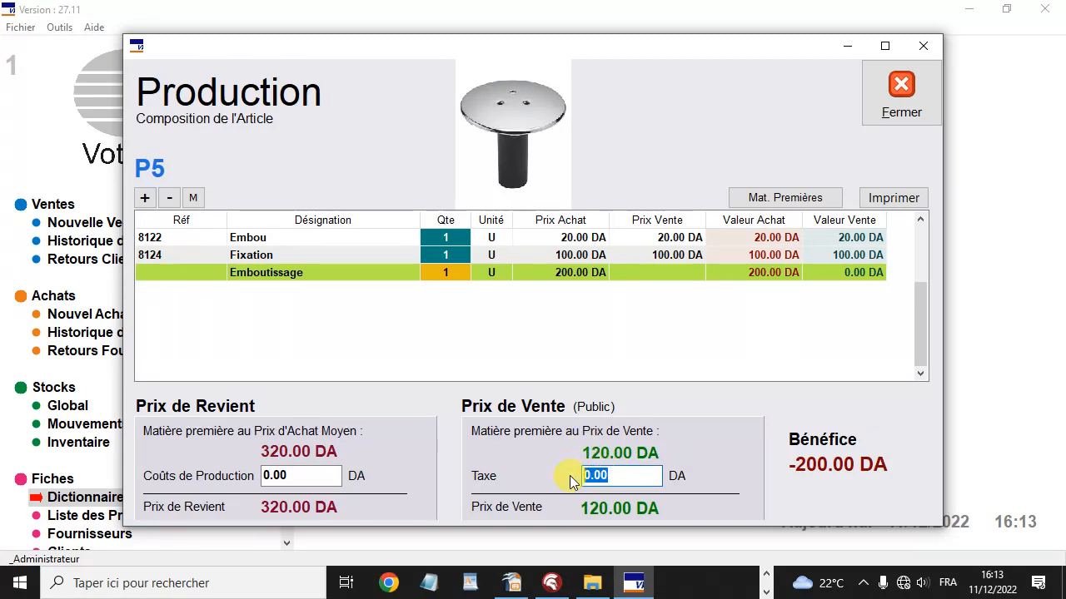
type("500")
key("Return")
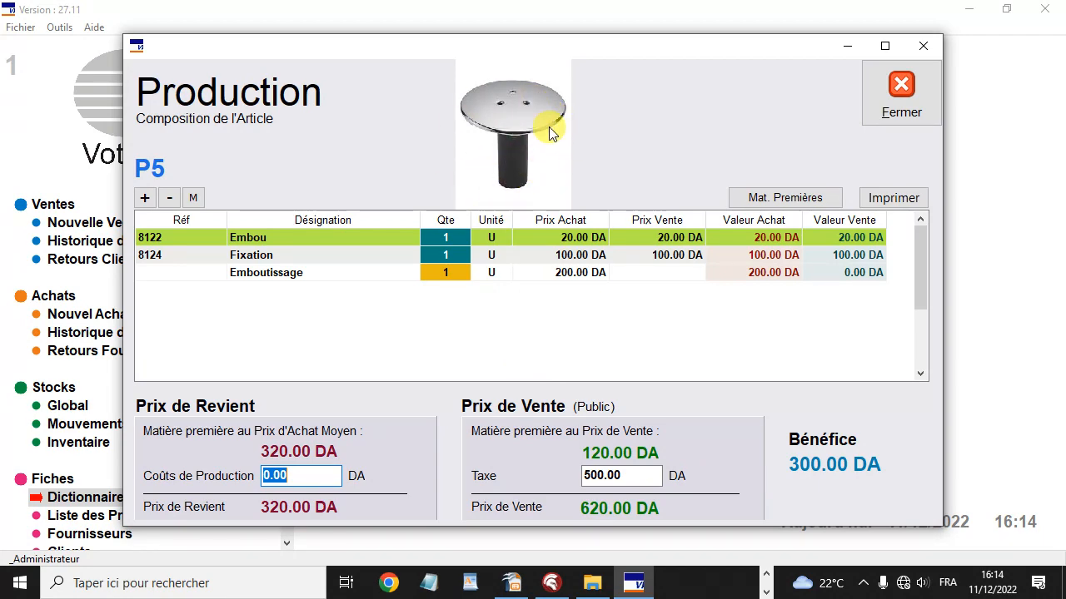
left_click(919, 108)
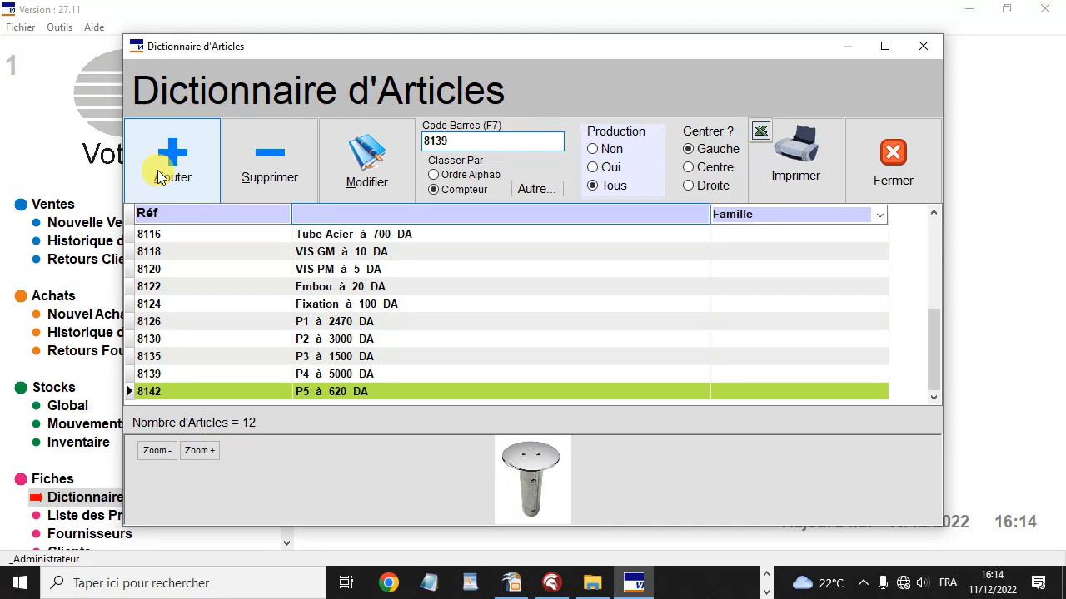
Add a new article with the designation P6 and insert the table image 0.jpg as its photo.
left_click(299, 356)
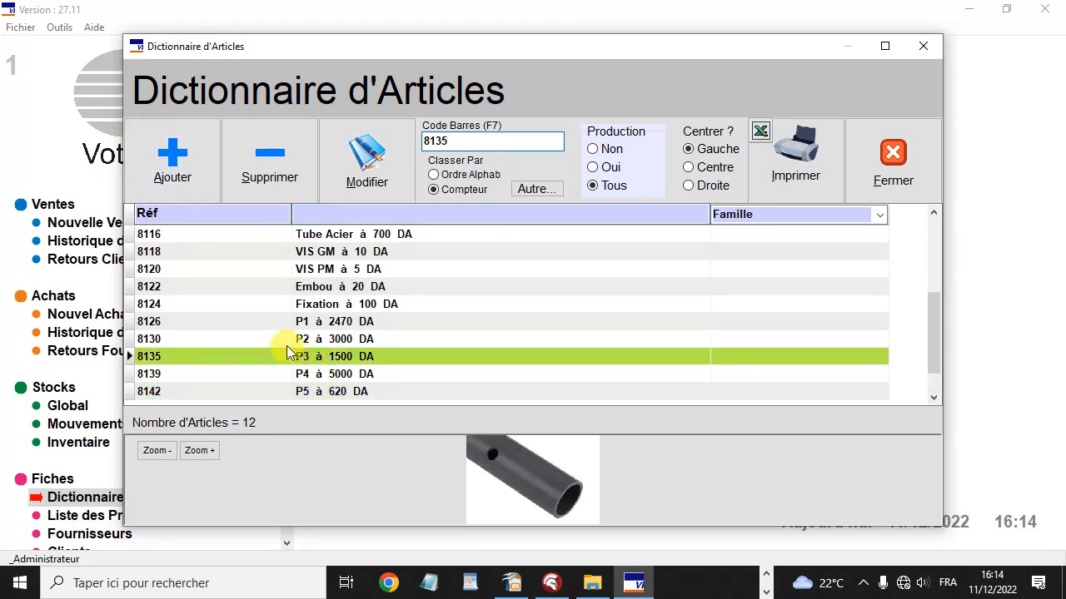
left_click(165, 166)
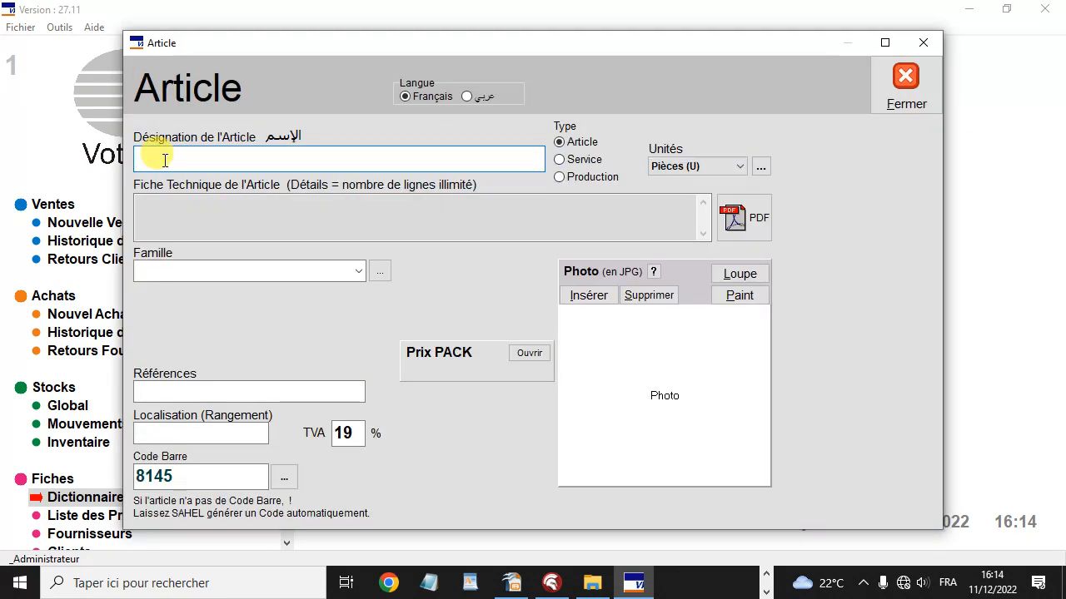
type("P6")
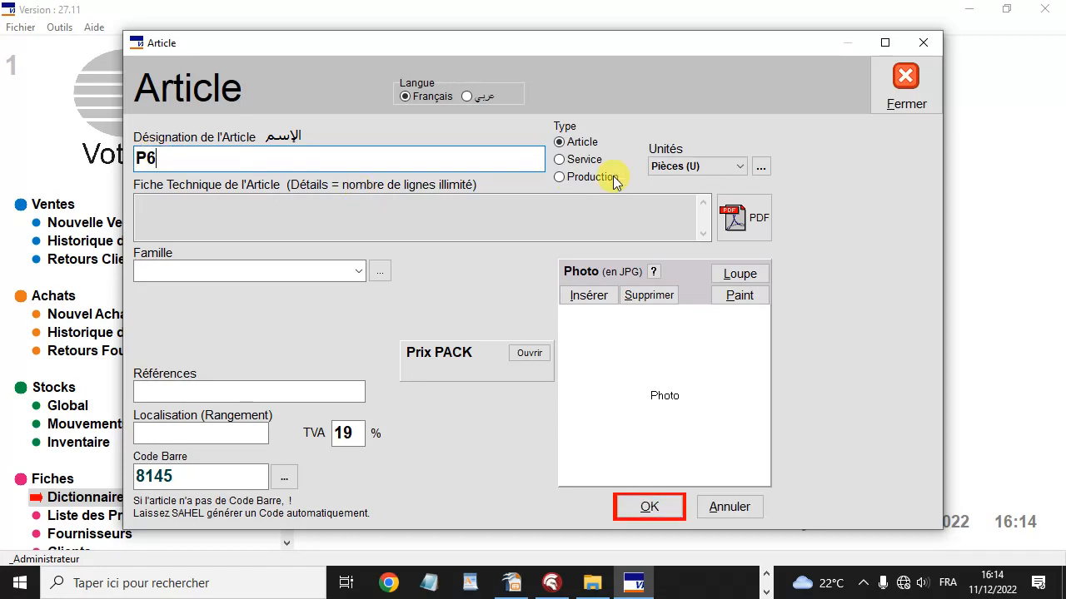
left_click(593, 296)
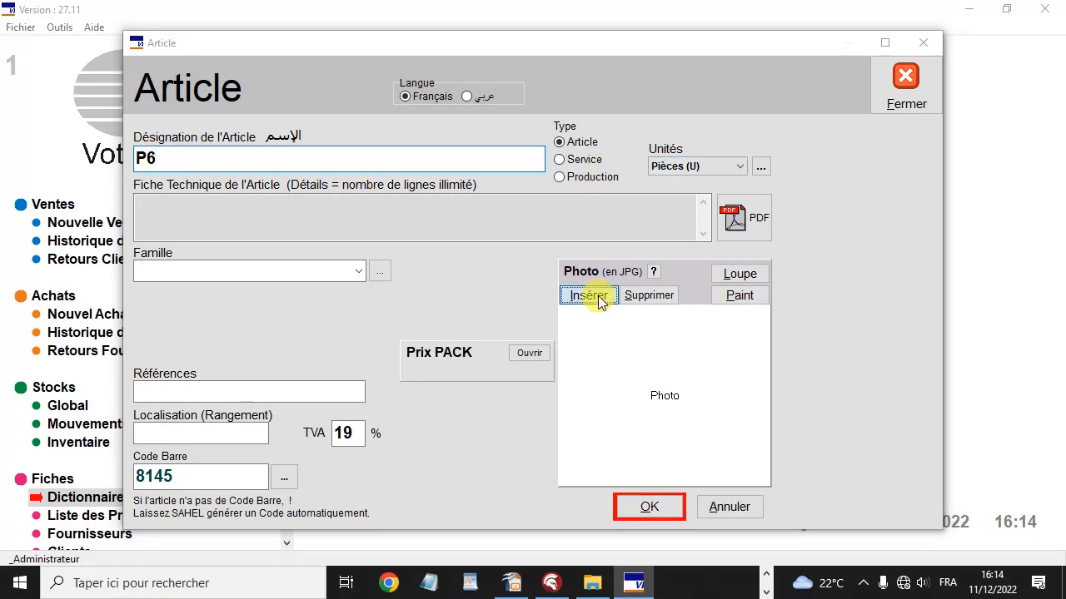
left_click_drag(567, 286, 574, 226)
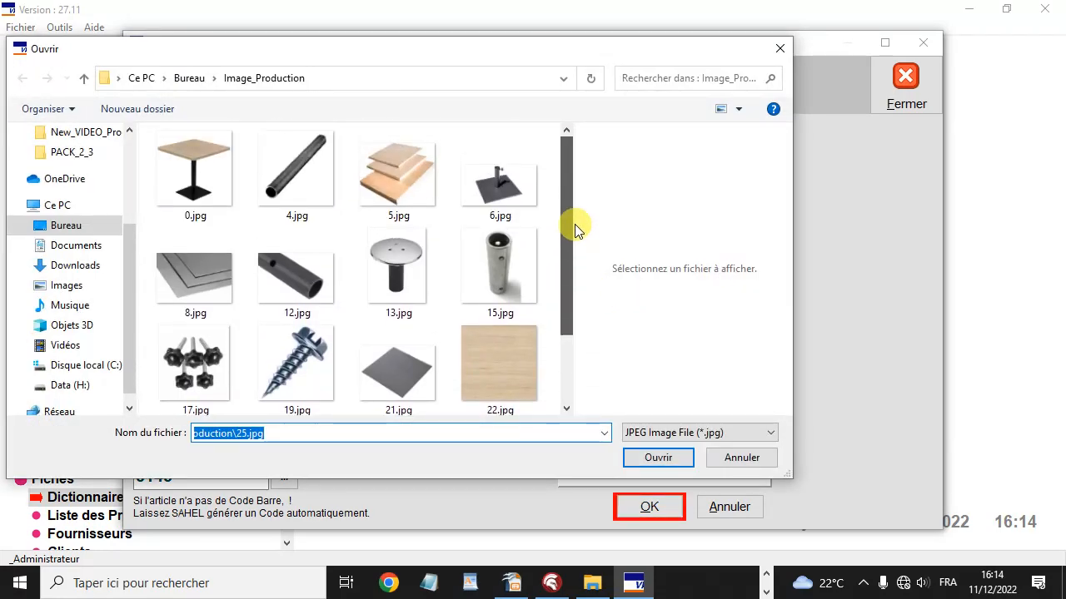
double_click(198, 175)
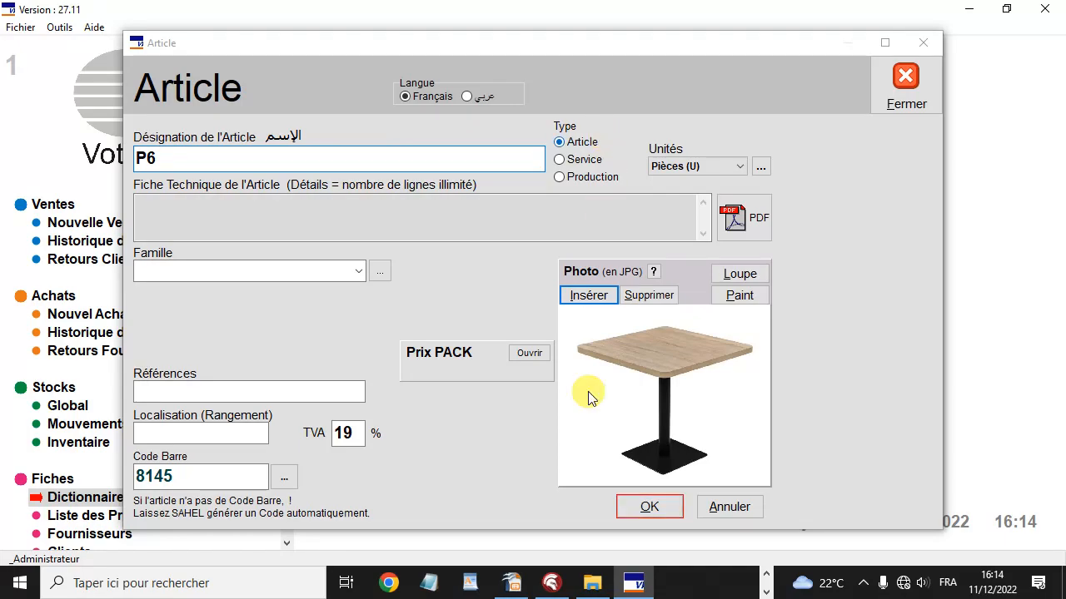
Switch to the Impress slideshow, examine the P6 slide for its required parts and operation, and return to save the P6 article.
left_click(514, 583)
key("F5")
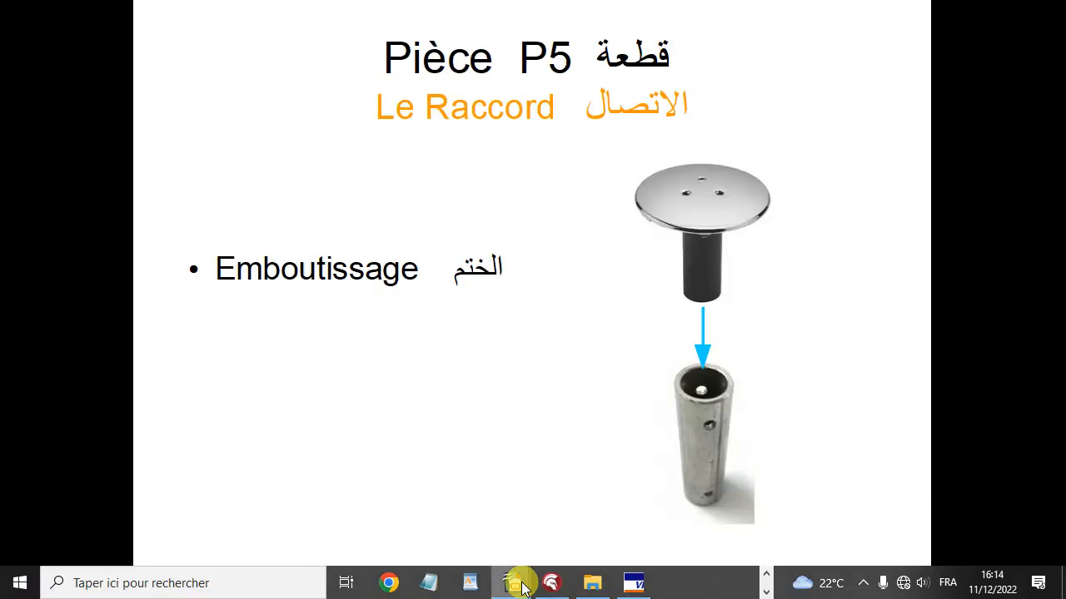
key("space")
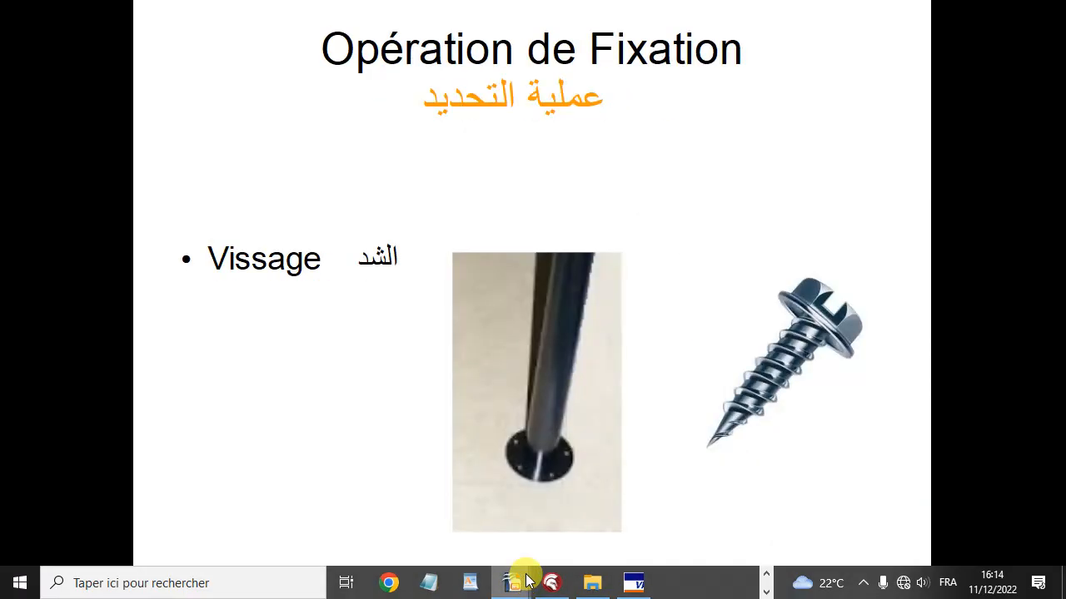
key("space")
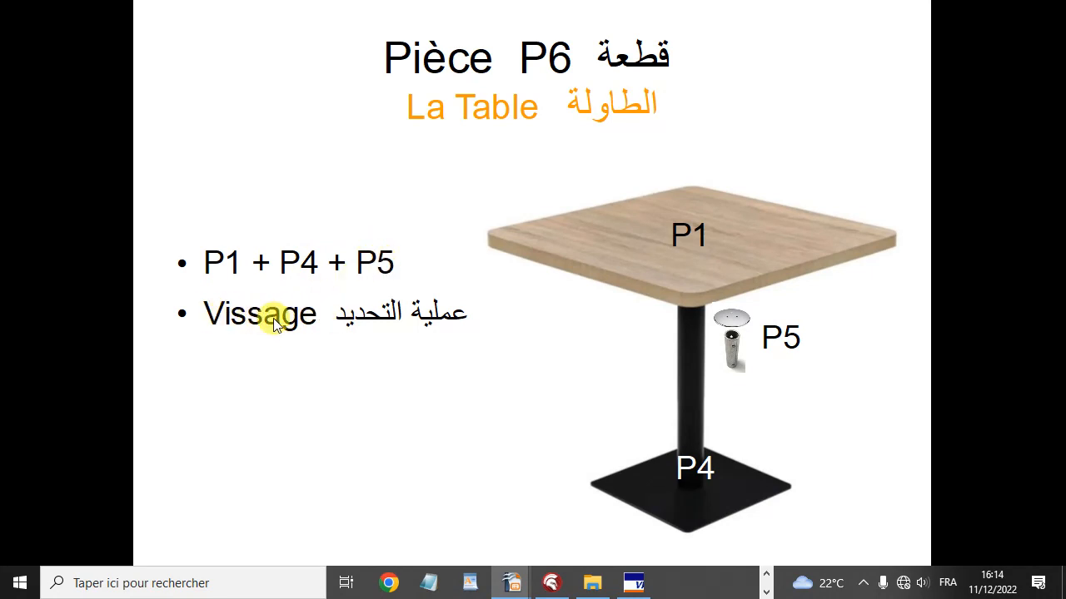
left_click(637, 583)
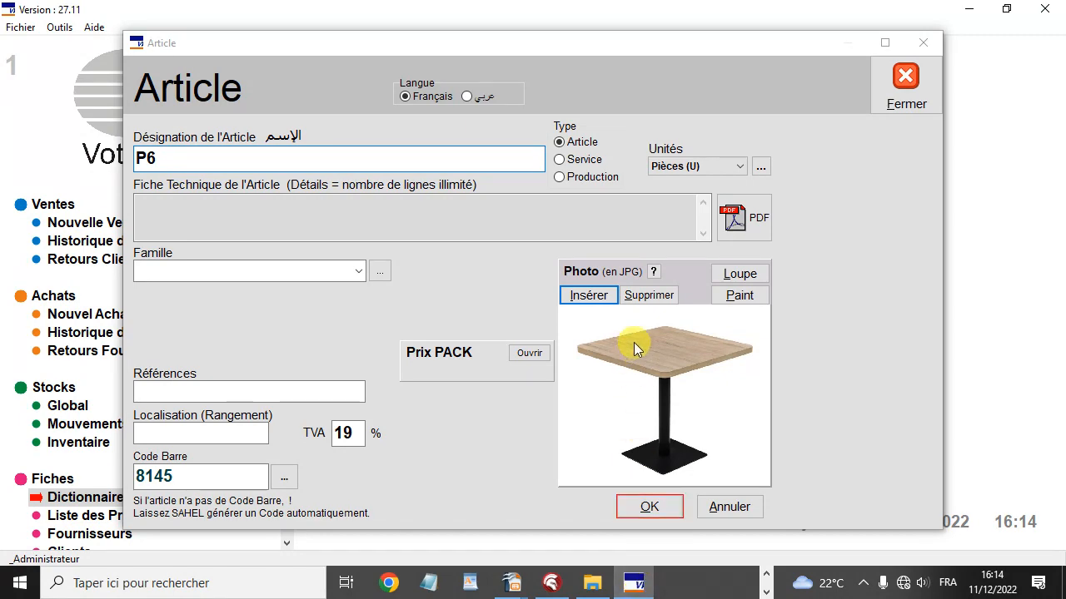
left_click(649, 506)
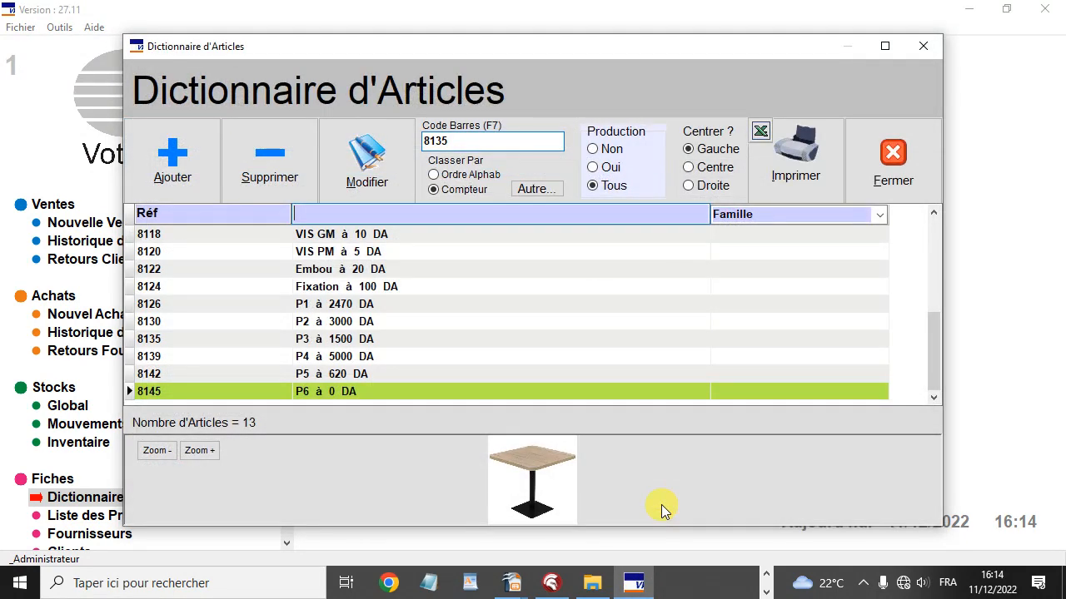
Open the P6 article, set its type to Production and open its composition.
double_click(380, 394)
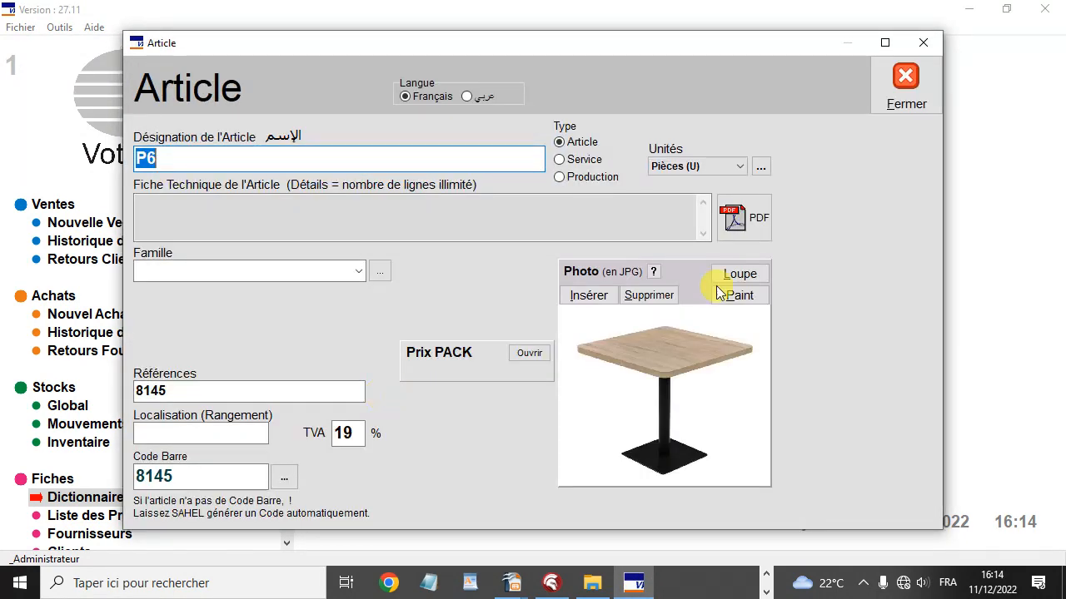
left_click(589, 177)
left_click(674, 158)
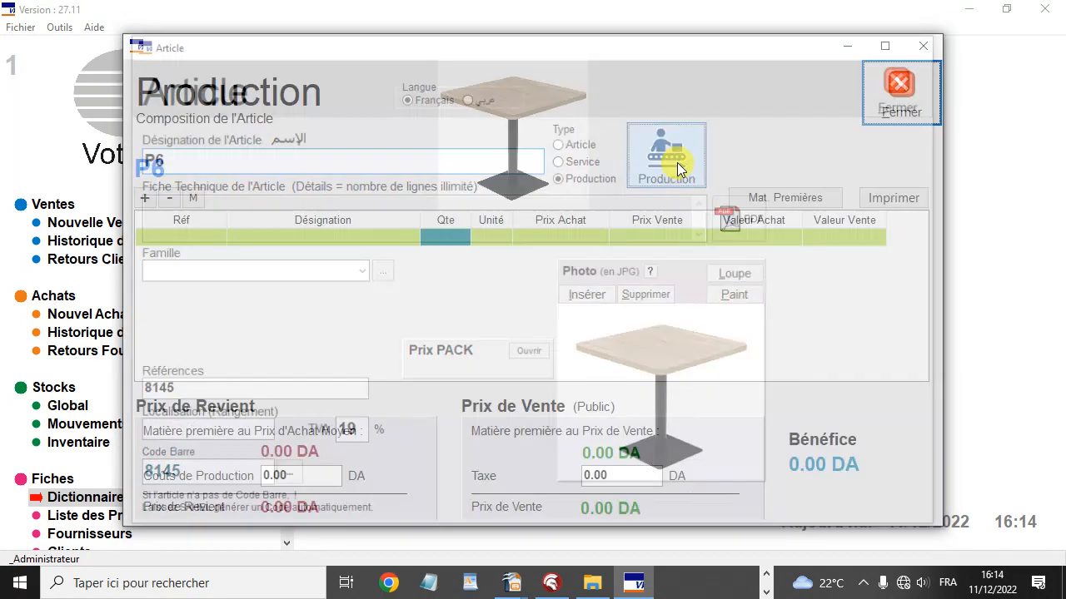
Check the P6 slide in the Impress slideshow, return, and add a quantity of 1 of P1 to P6's composition.
left_click(144, 197)
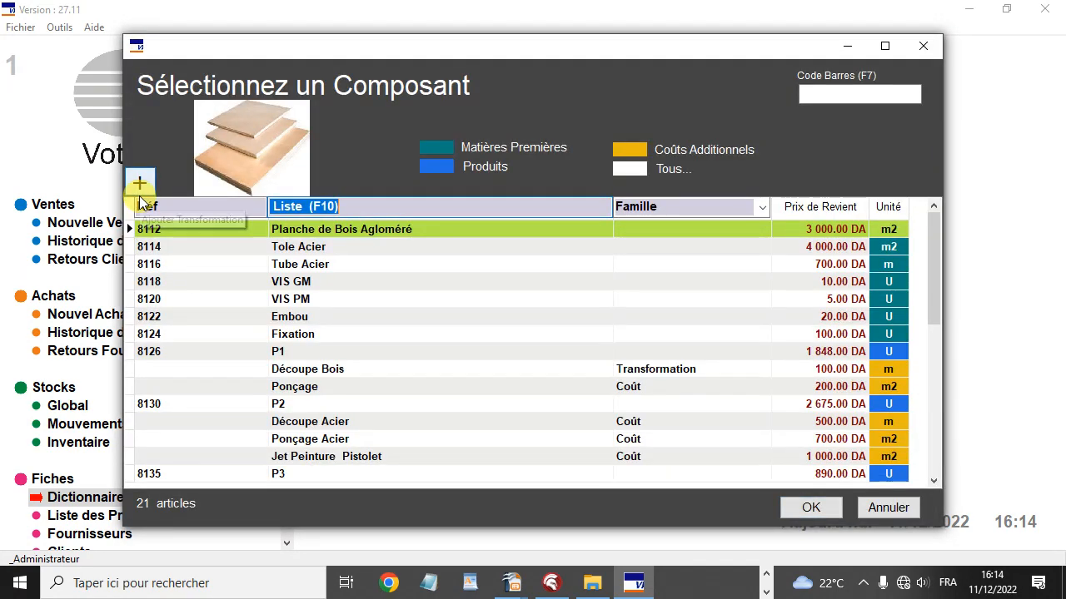
mouse_move(514, 580)
left_click(578, 523)
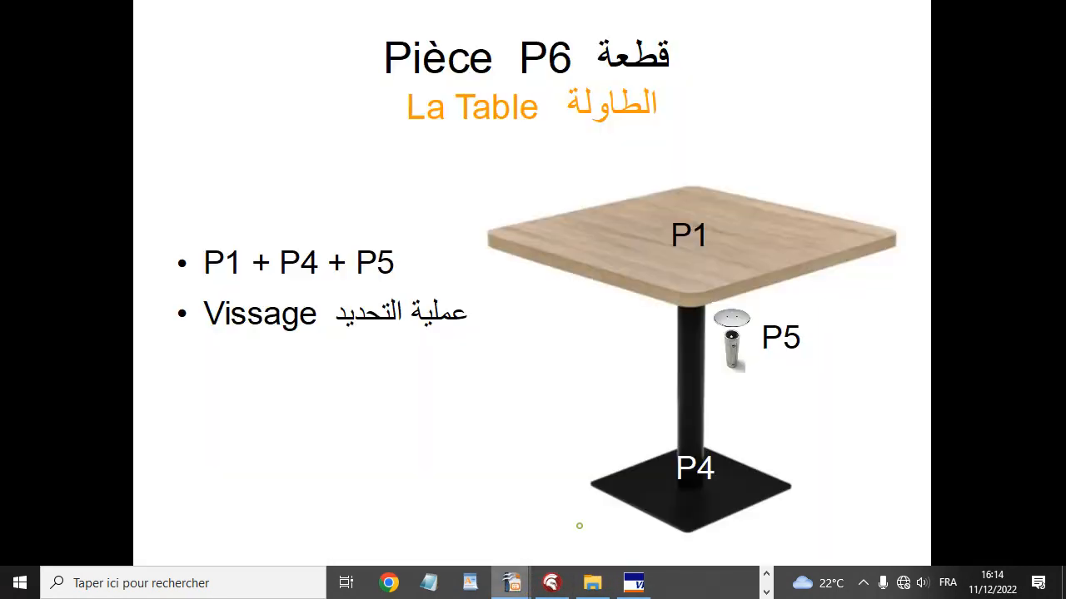
left_click(634, 584)
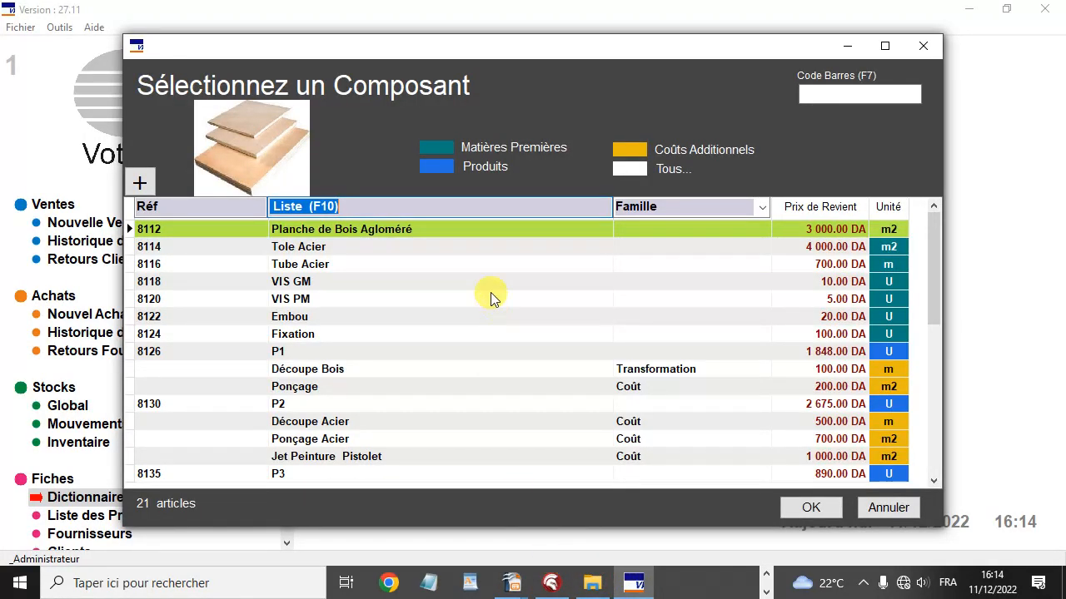
type("p")
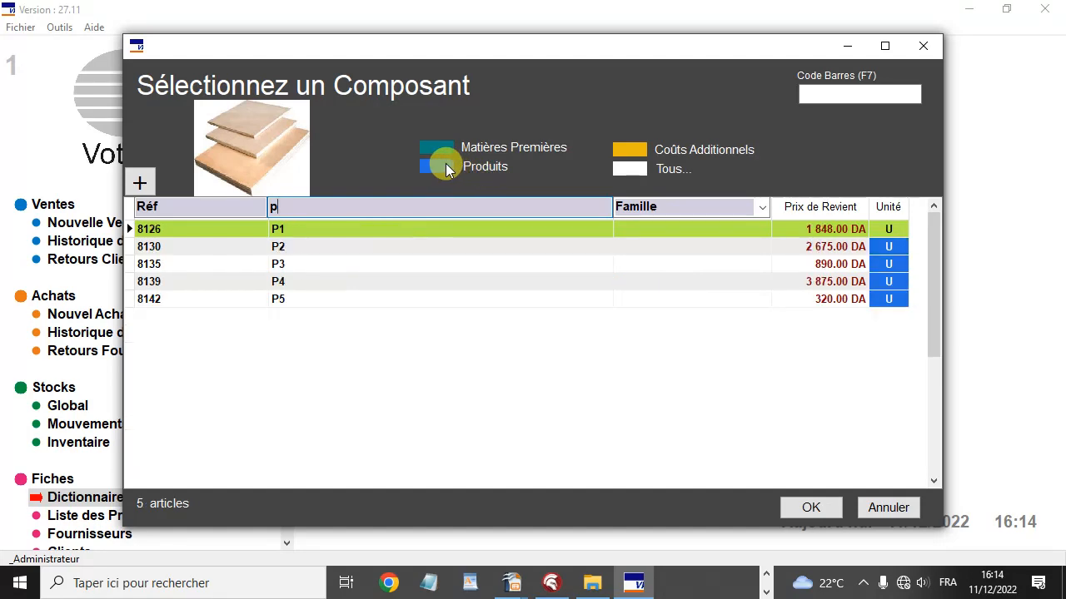
double_click(300, 235)
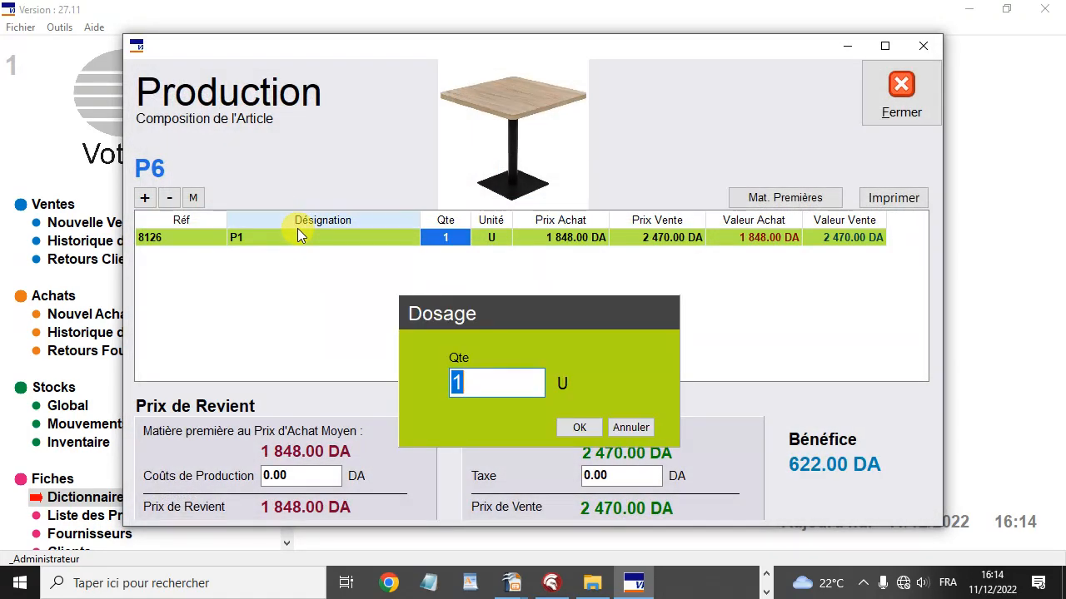
left_click(574, 428)
Add the products P4 and P5 to P6's composition with a quantity of 1 each.
left_click(145, 197)
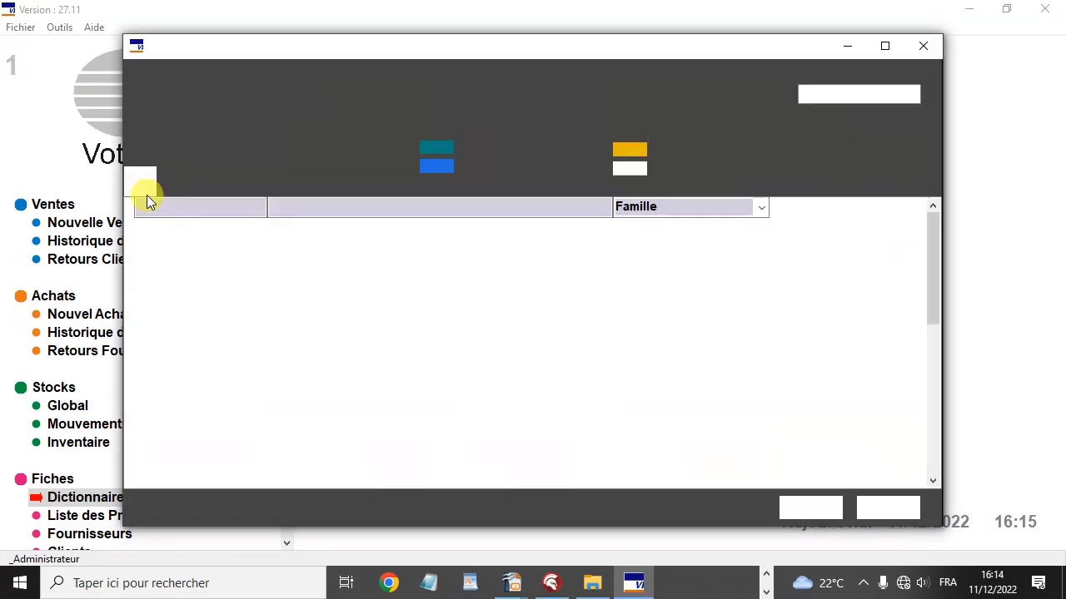
left_click(448, 172)
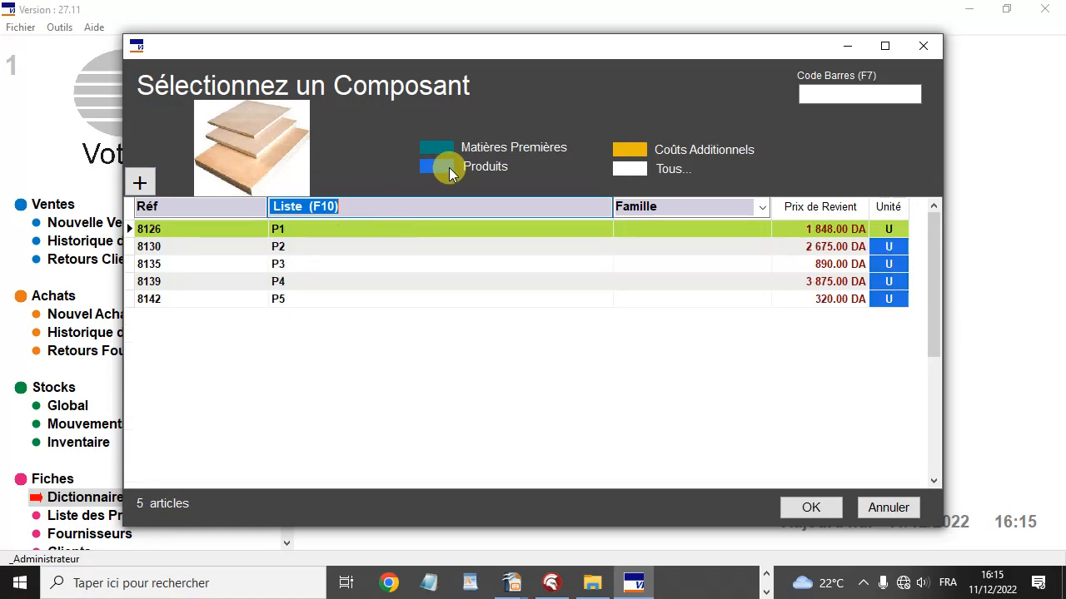
double_click(307, 283)
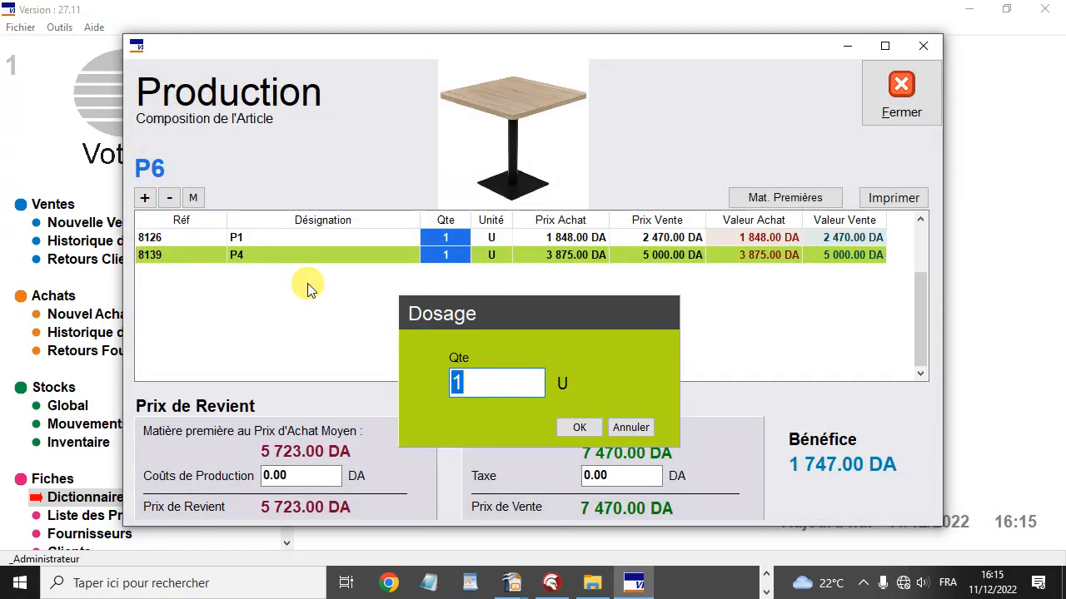
left_click(579, 427)
left_click(145, 199)
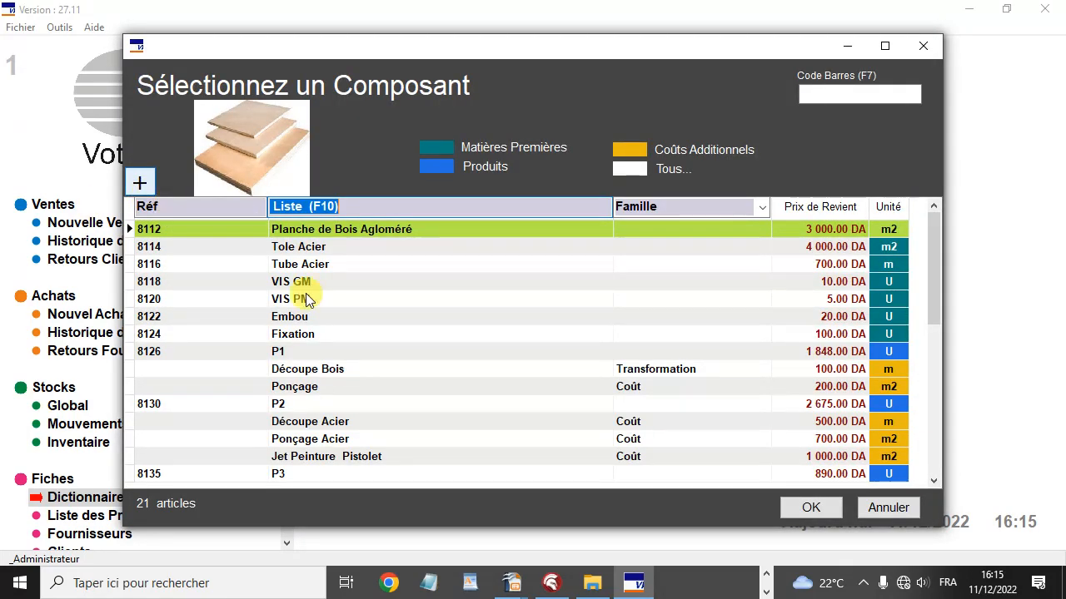
left_click(436, 167)
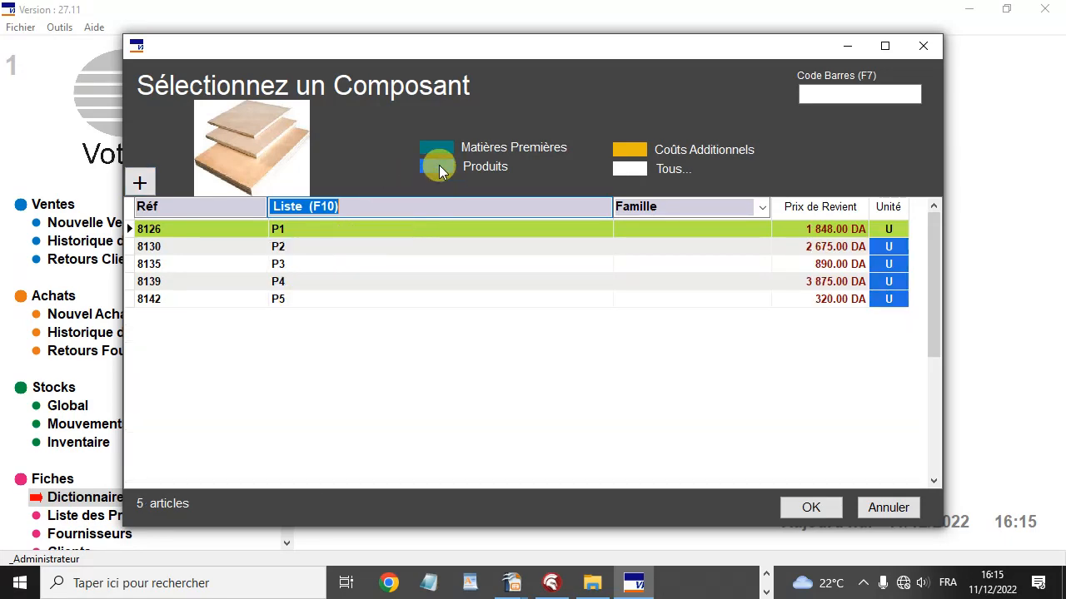
double_click(305, 299)
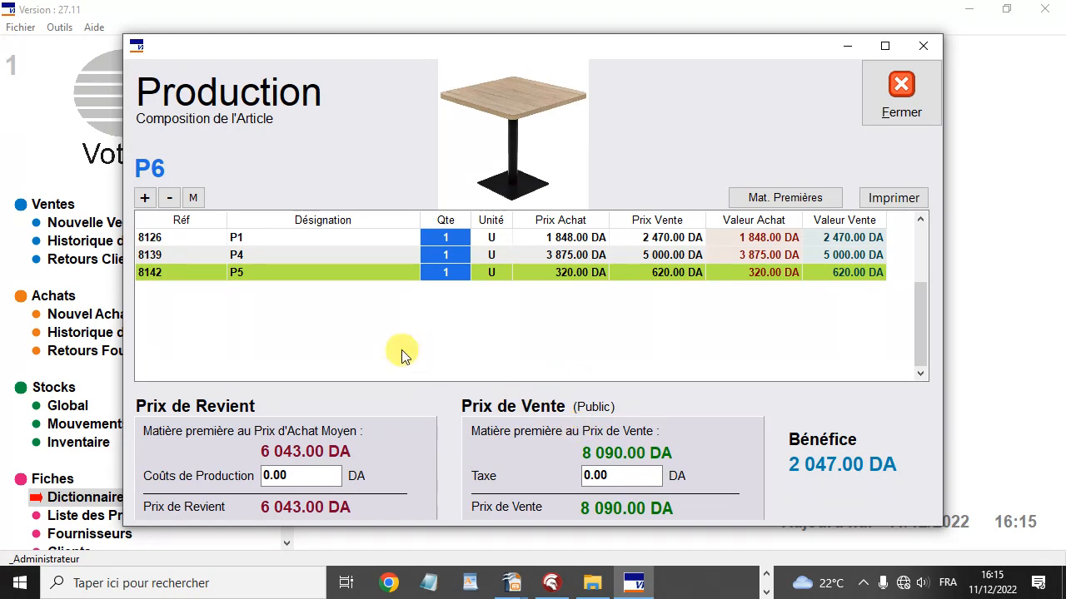
Add the raw material Fixation to P6's composition with a quantity of 1.
left_click(144, 197)
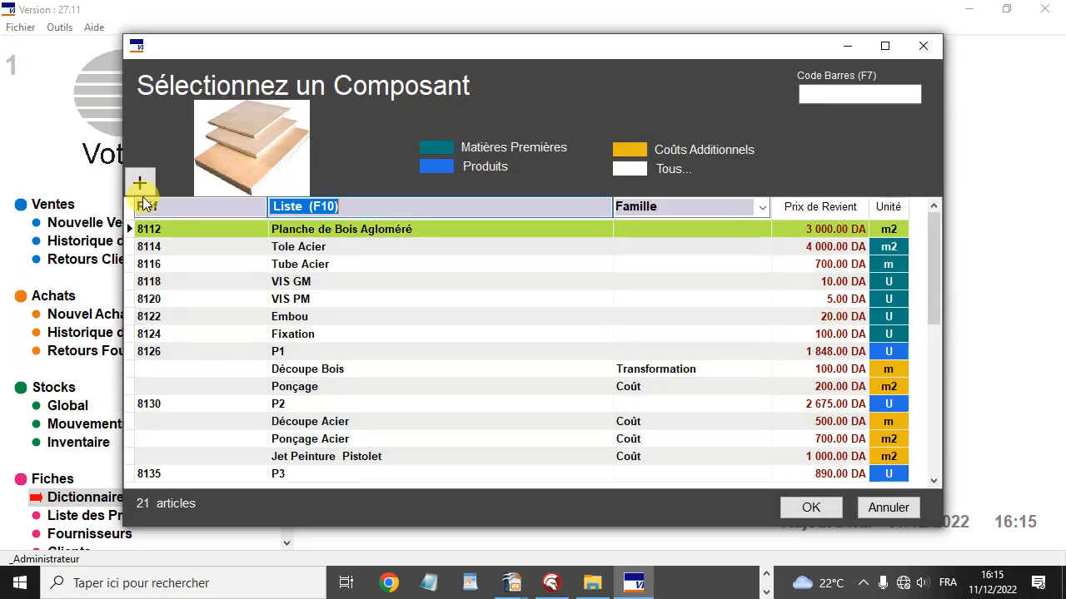
type("fix")
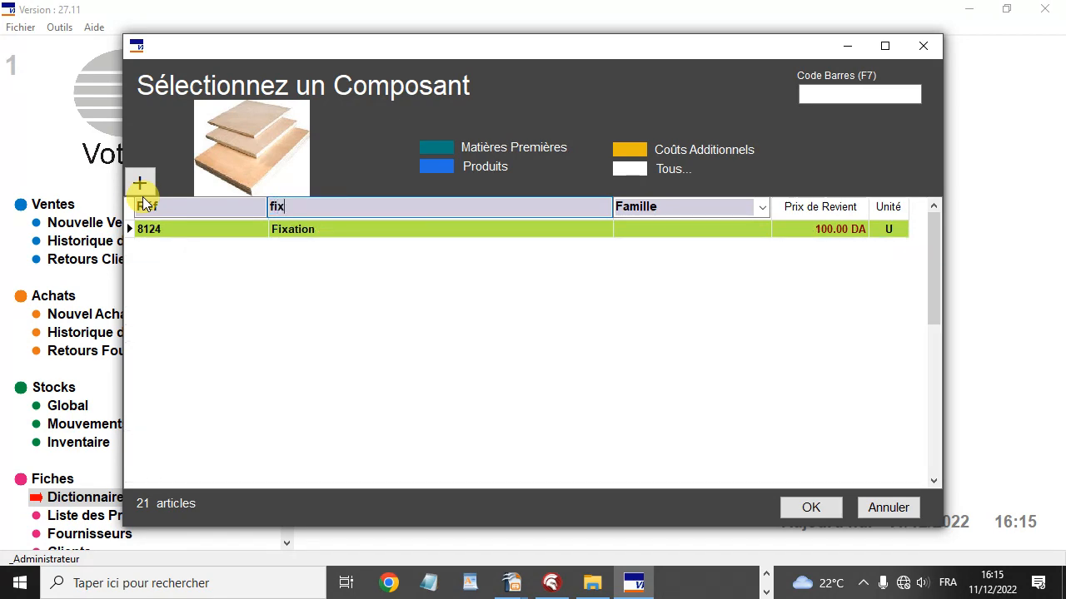
double_click(349, 230)
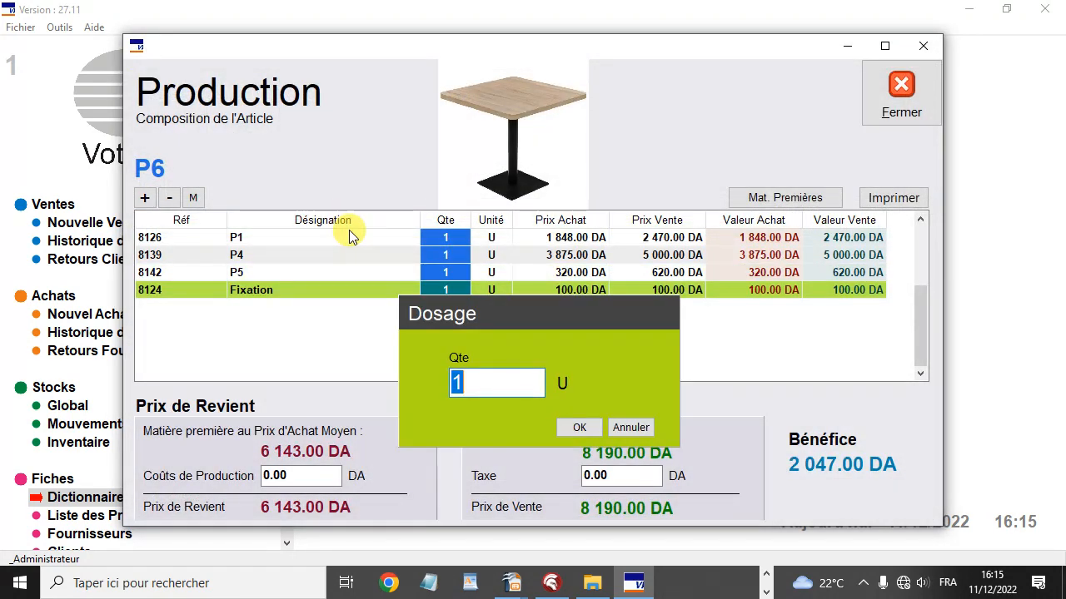
left_click(580, 427)
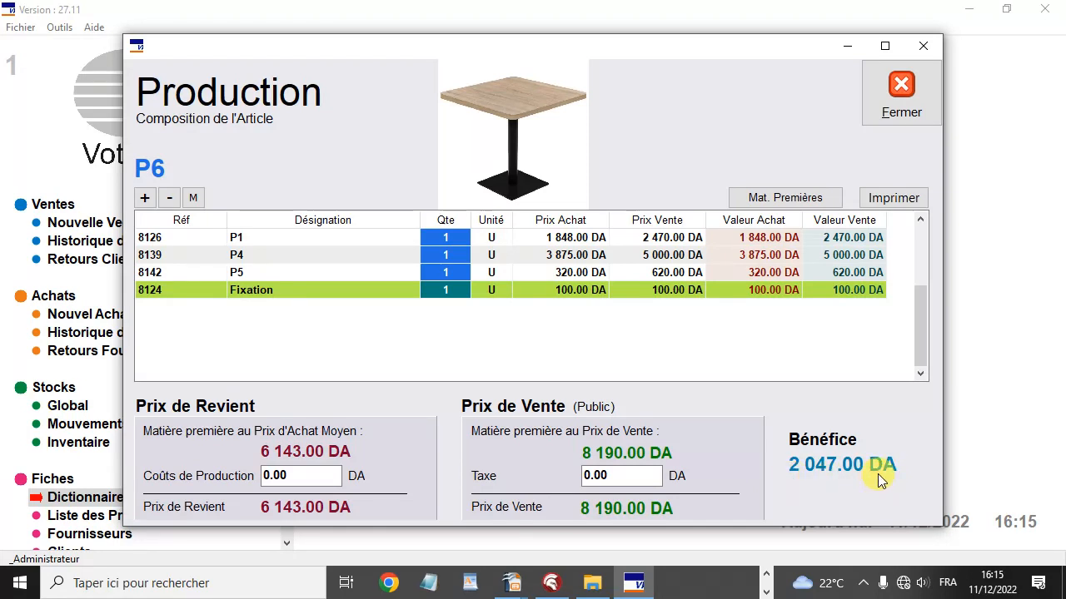
Set the Taxe in P6's sale price to 810 DA.
left_click_drag(618, 486, 573, 484)
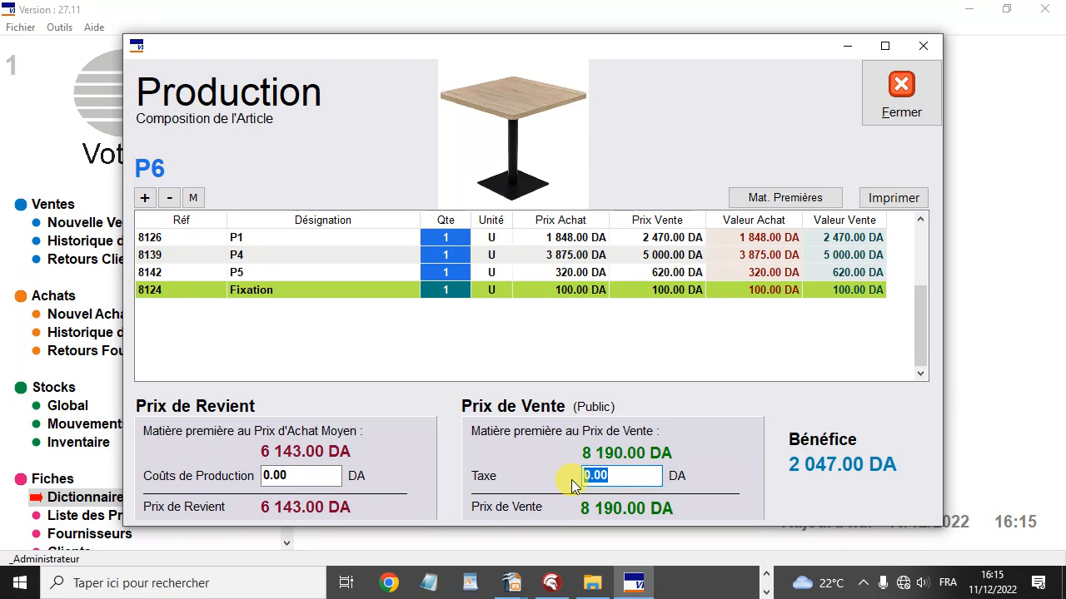
type("810")
key("Return")
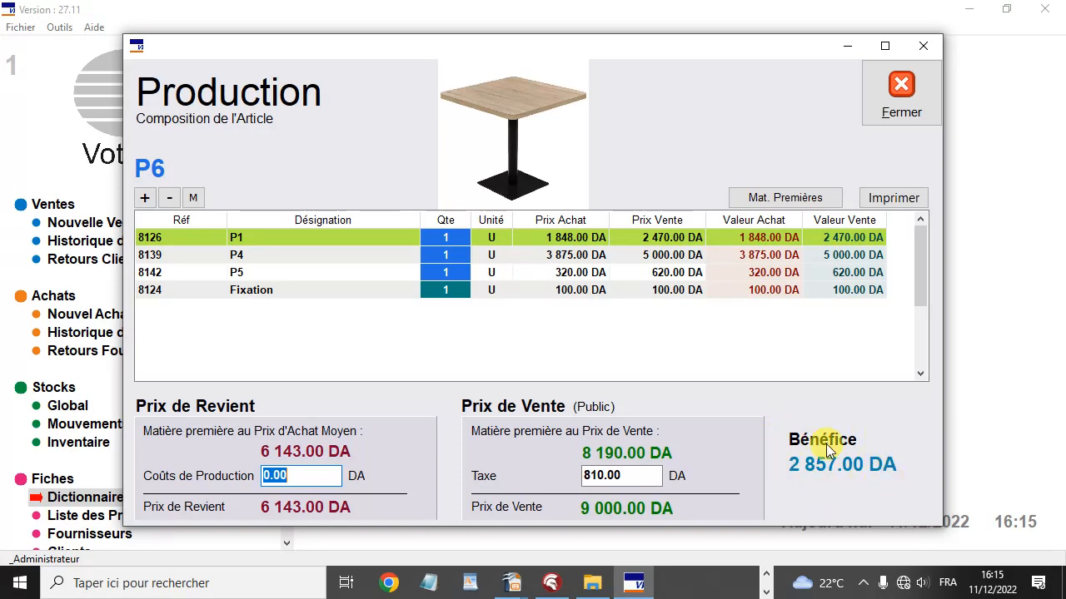
Examine the raw-materials-only list for P6 and its required quantities, and close it.
left_click(816, 200)
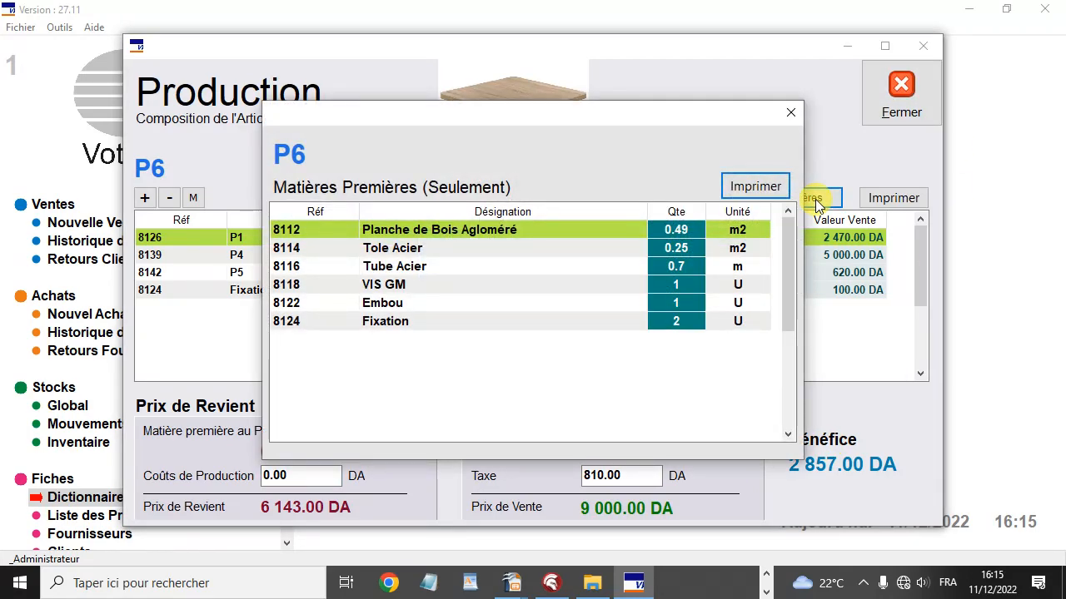
left_click(791, 113)
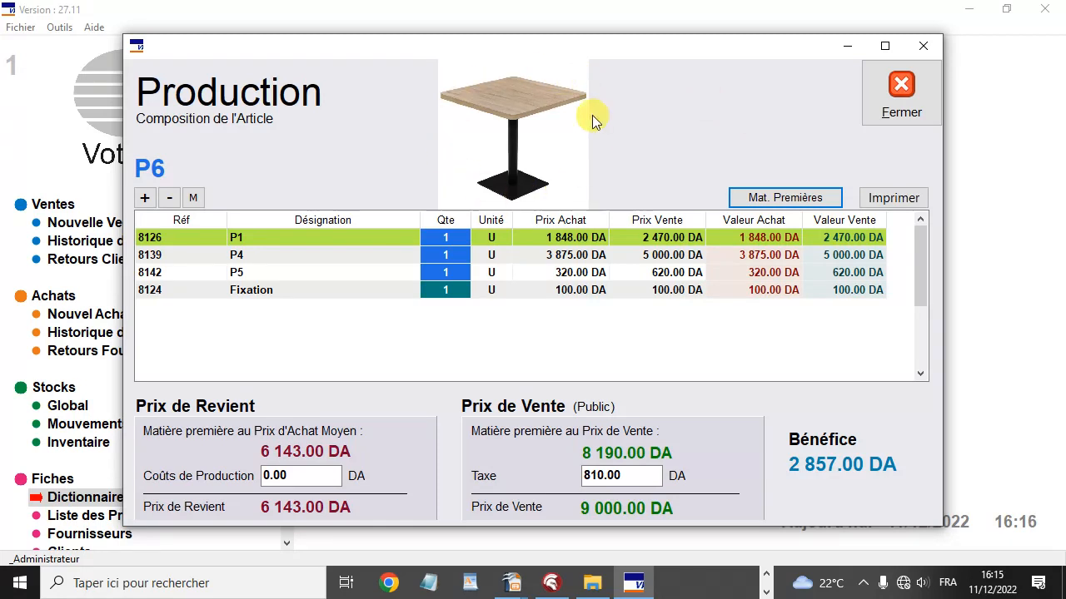
left_click(809, 203)
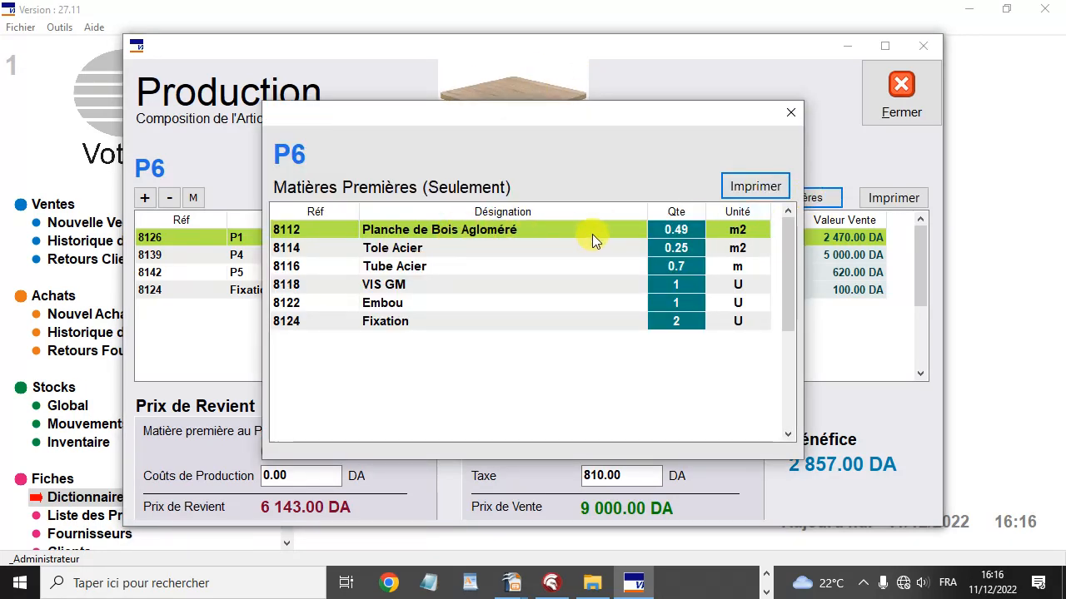
left_click(491, 248)
left_click(496, 269)
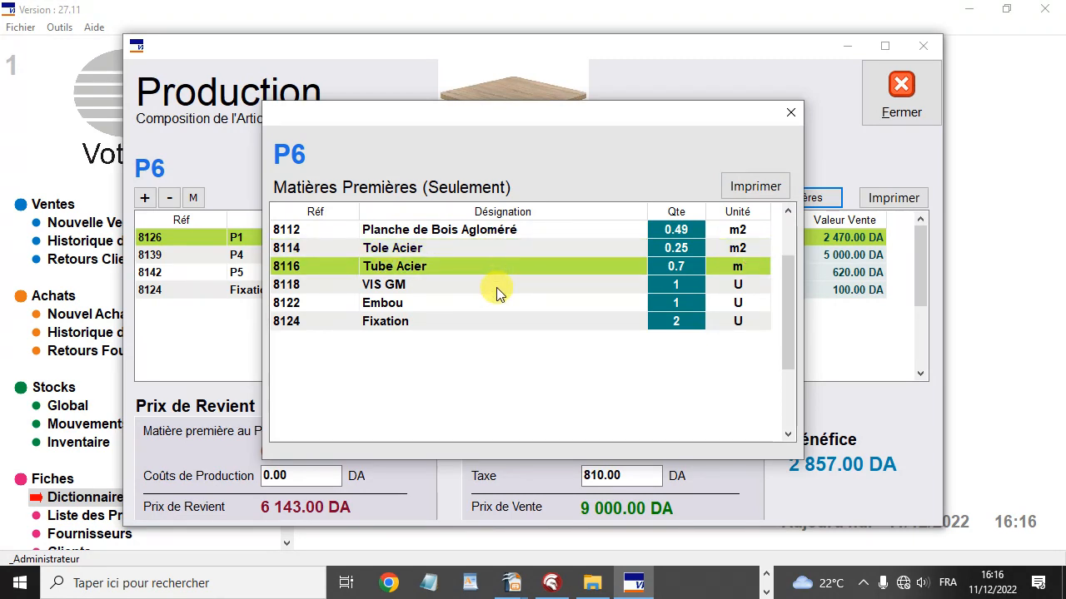
left_click(497, 288)
left_click(492, 305)
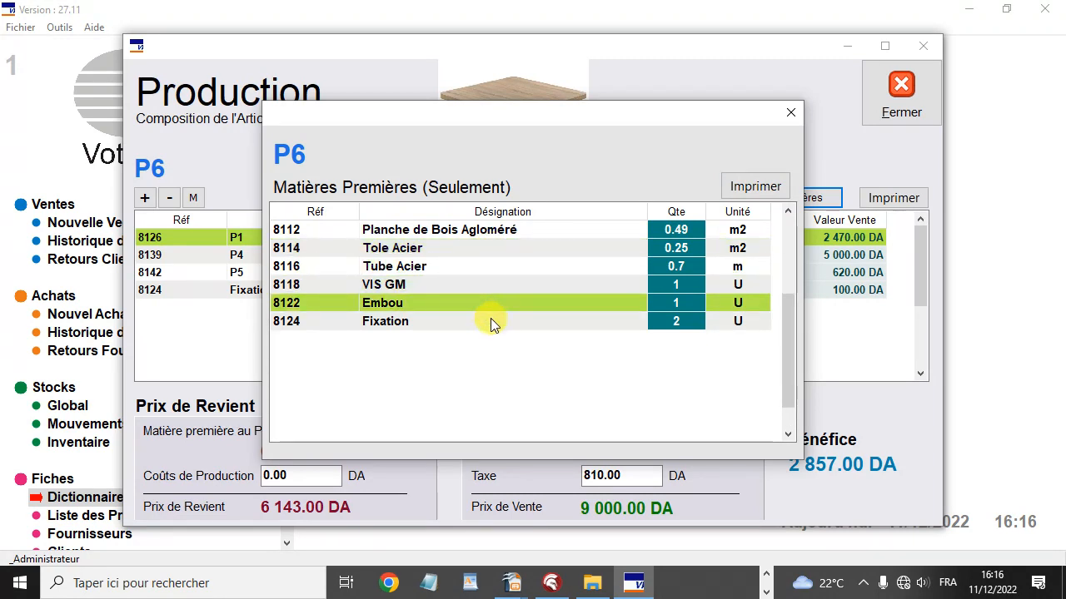
left_click(491, 321)
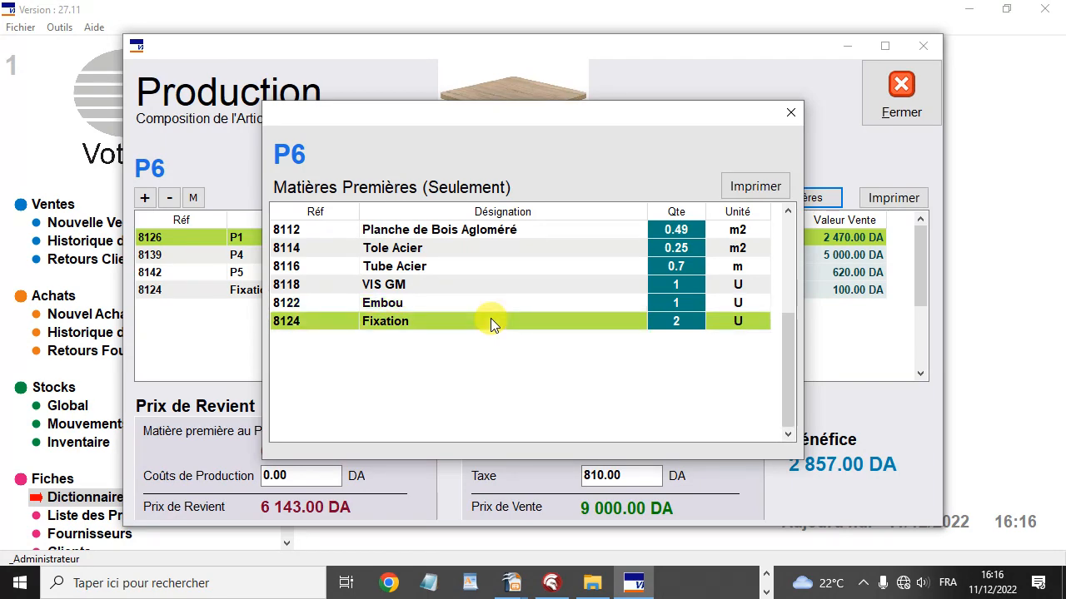
left_click(791, 113)
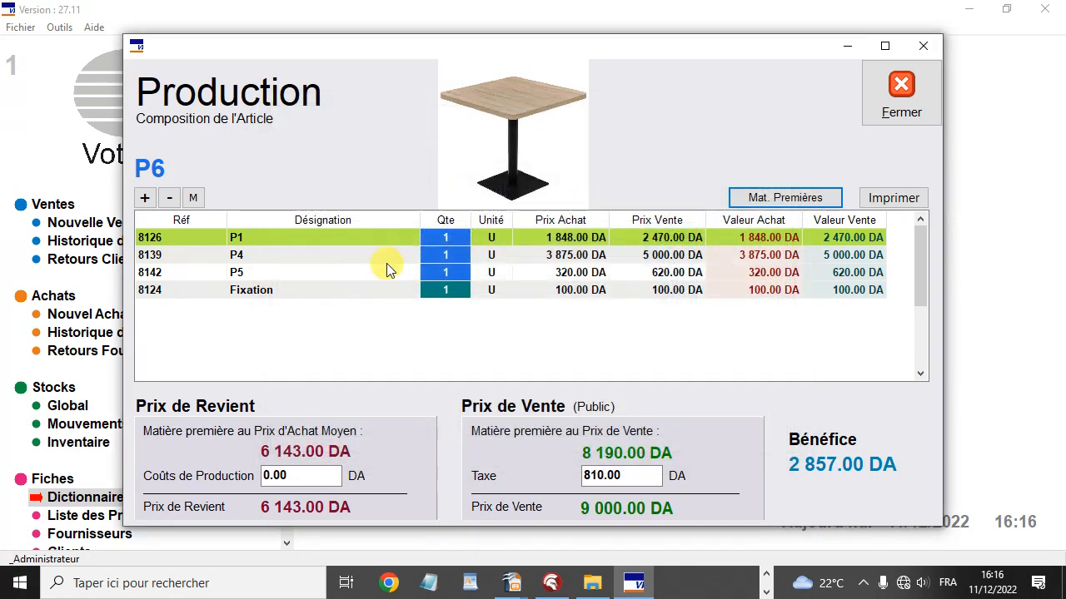
Remove the Fixation component from P6's composition.
left_click(334, 289)
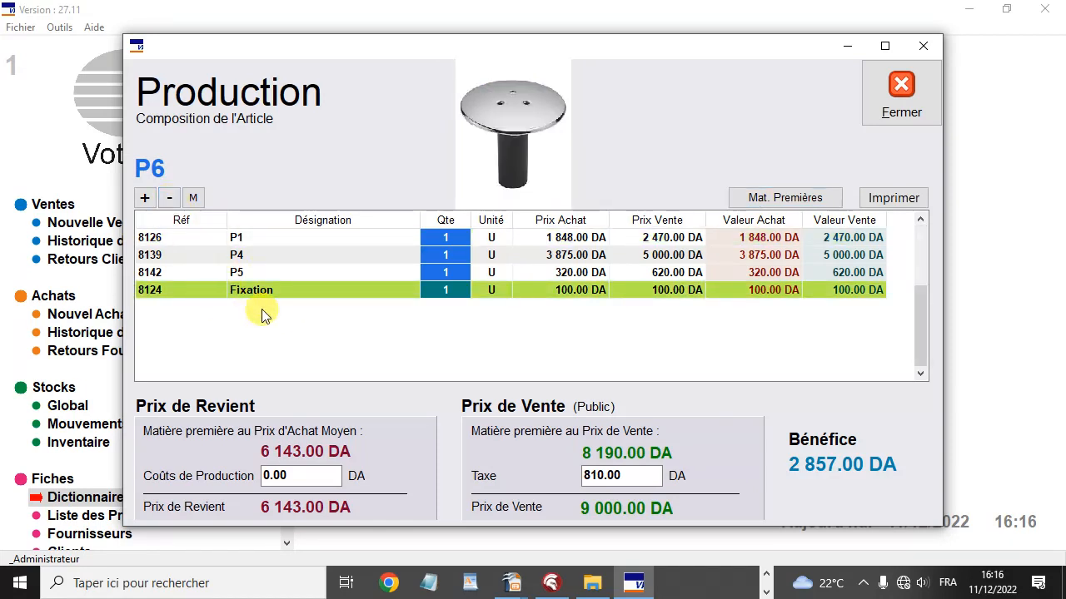
left_click(167, 198)
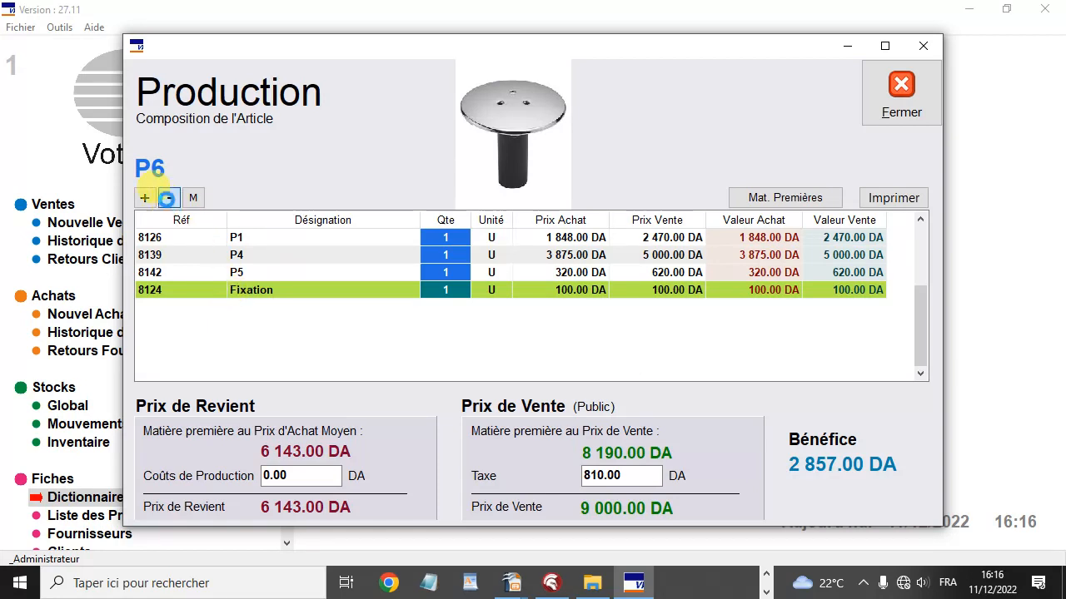
left_click(584, 354)
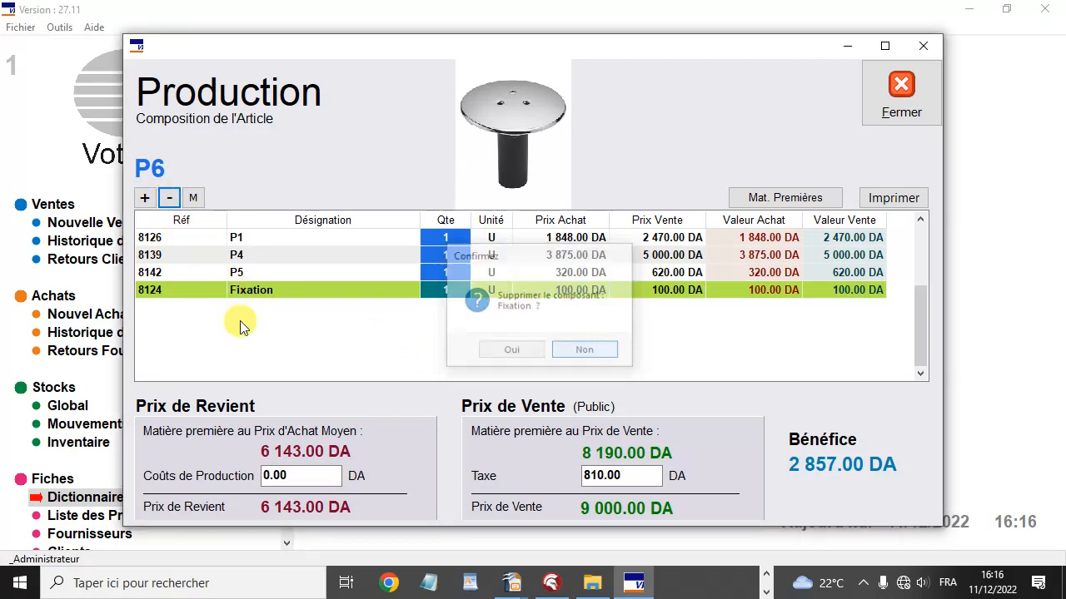
left_click(169, 198)
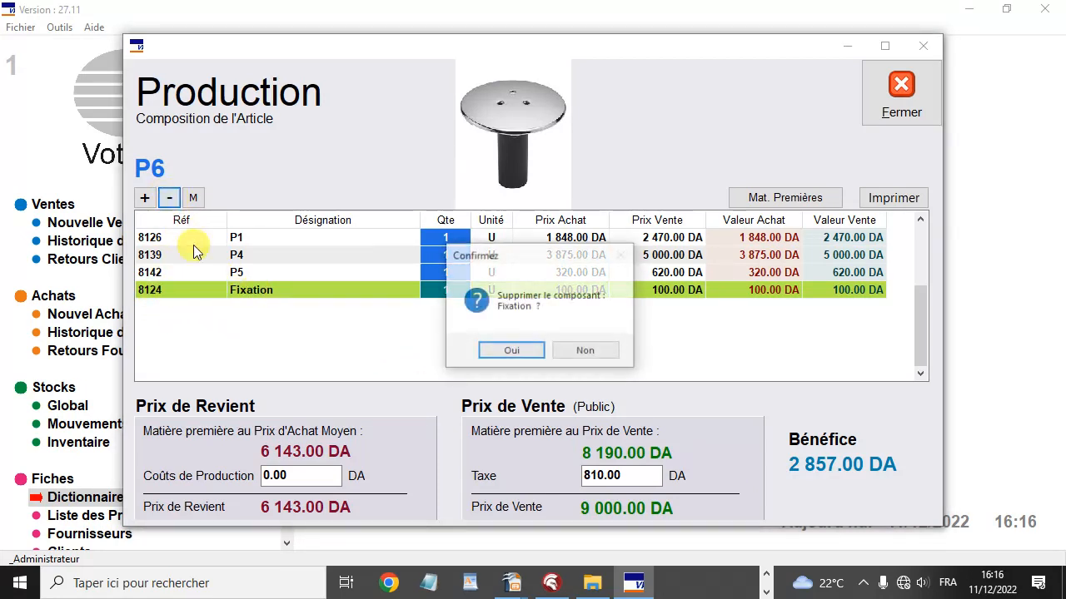
left_click(511, 352)
Open P6's component selection limited to additional costs and check the P6 slide in the presentation for the required operation.
left_click(144, 198)
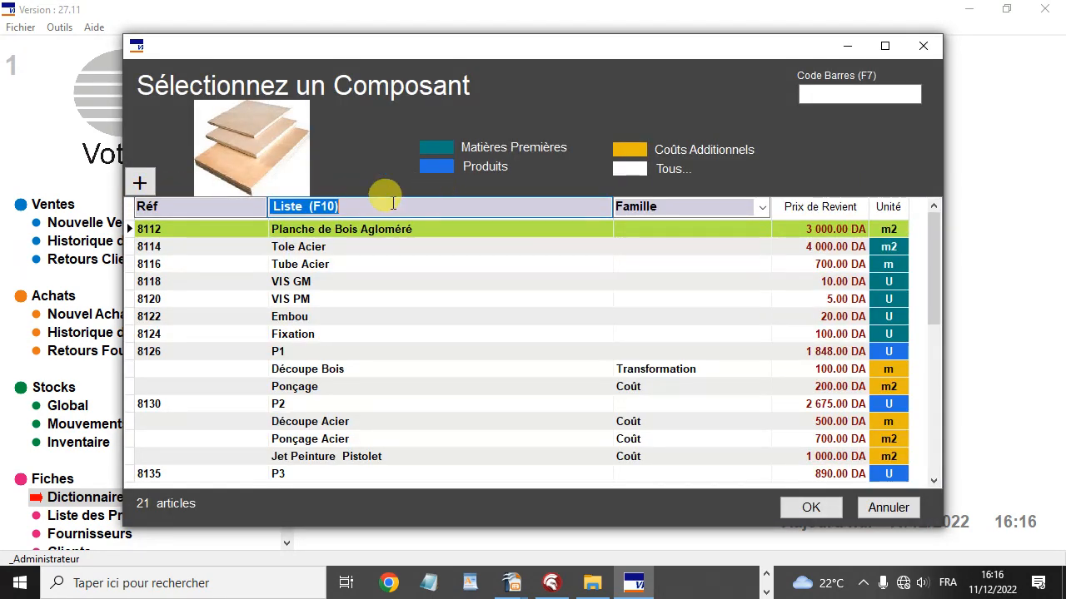
left_click(633, 155)
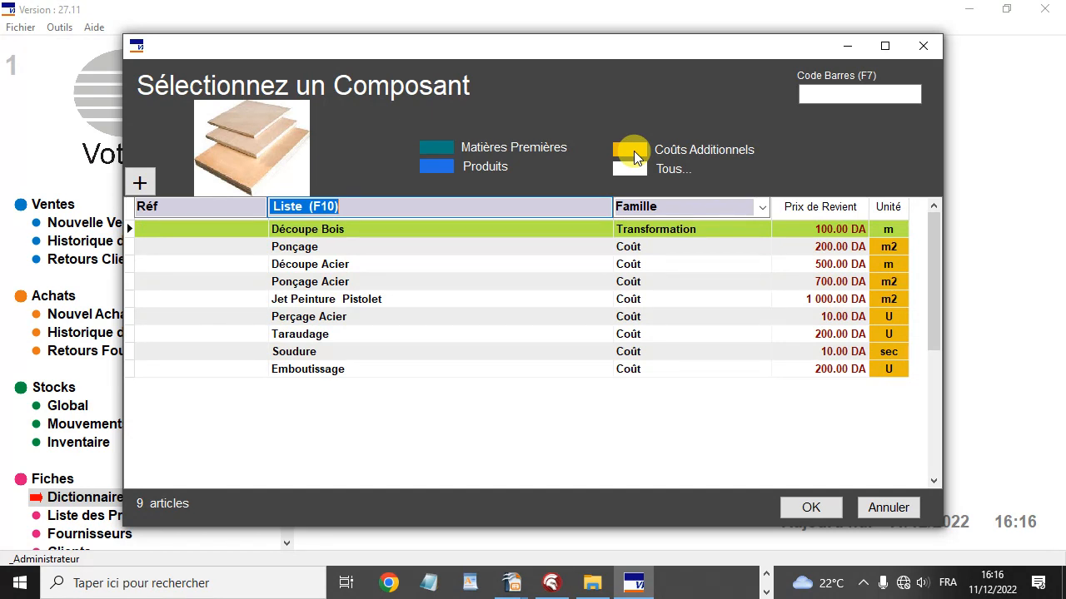
left_click(339, 231)
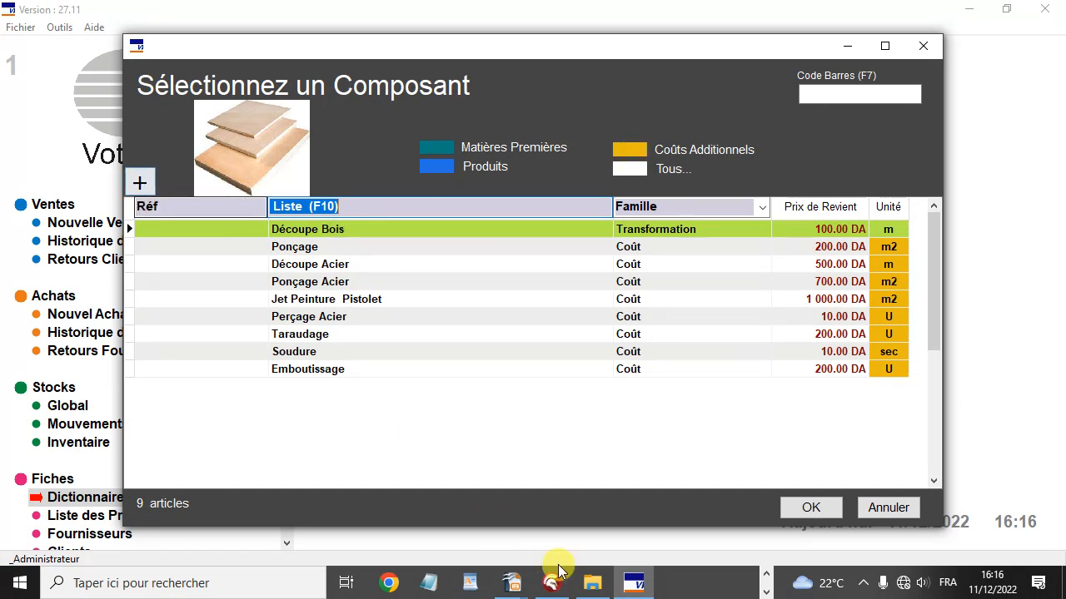
mouse_move(515, 587)
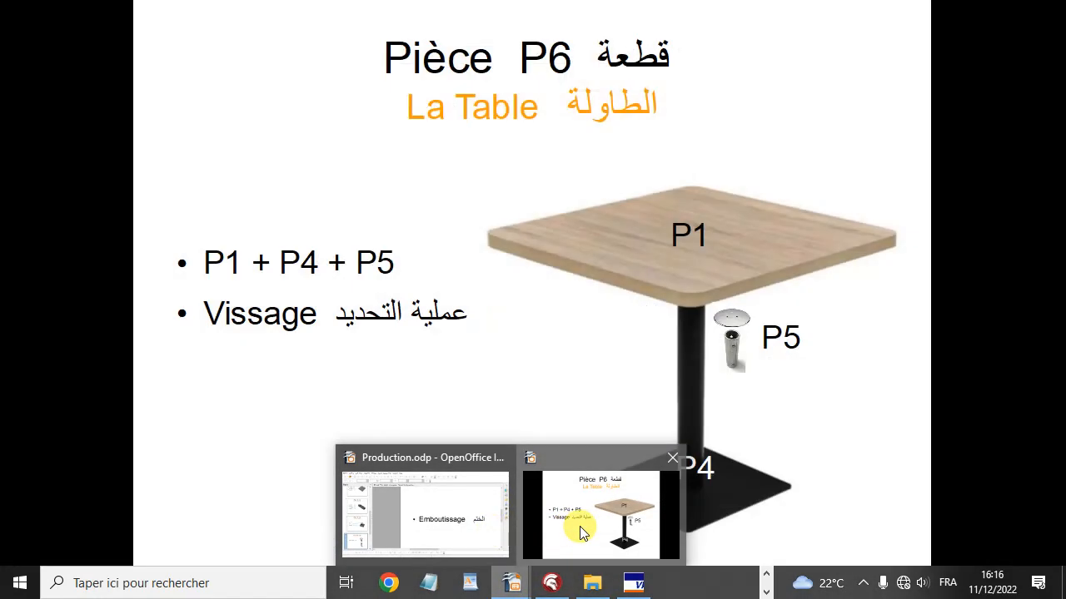
left_click(573, 526)
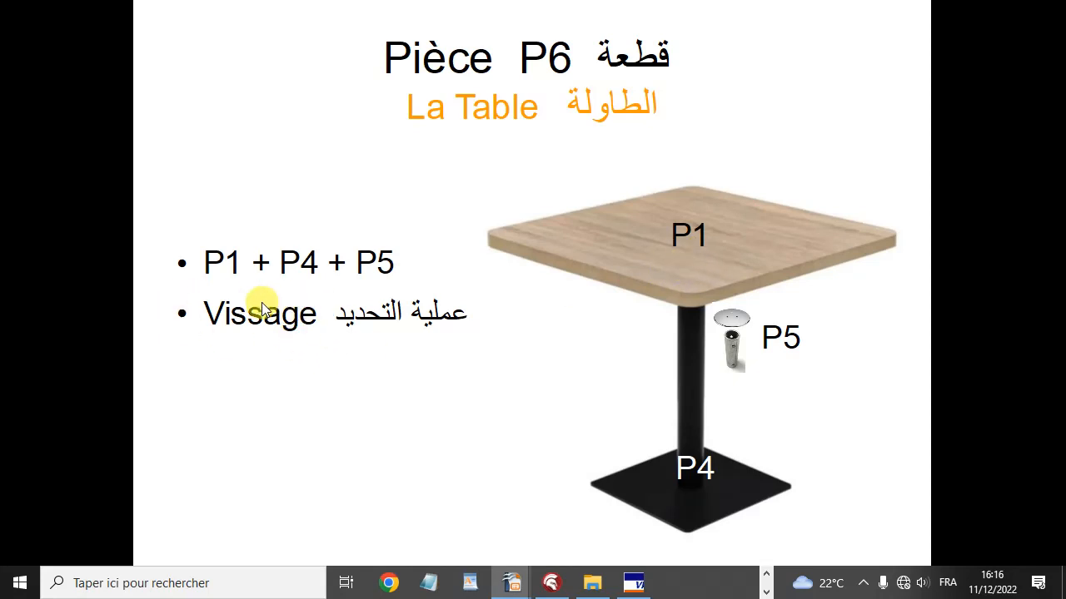
left_click(633, 586)
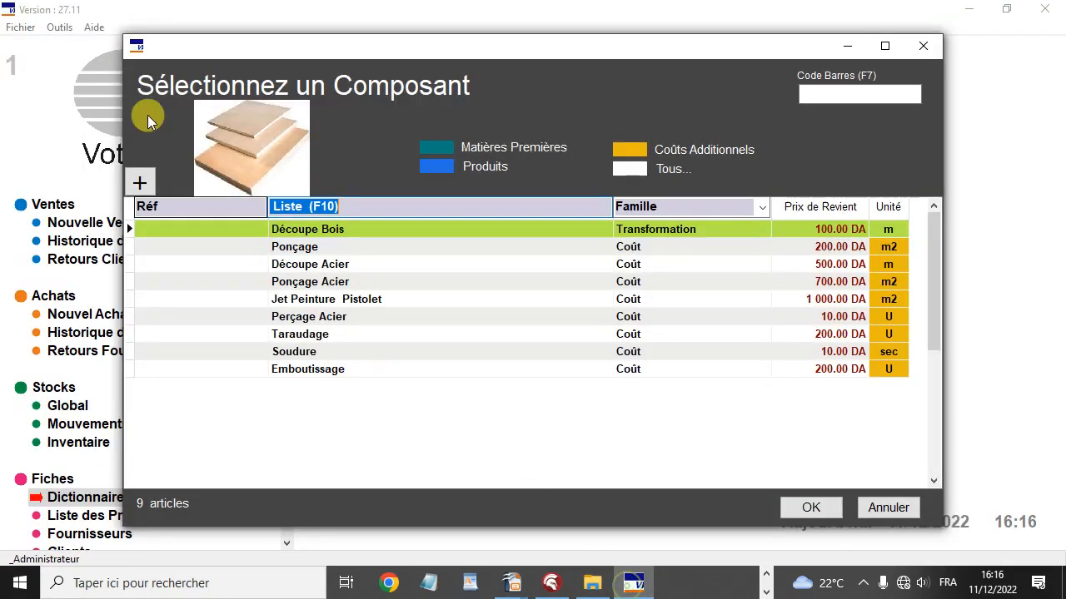
Create the additional cost Vissage Bois in the Coût family at 200 DA per piece, and add it to P6 with a quantity of 1.
left_click(143, 190)
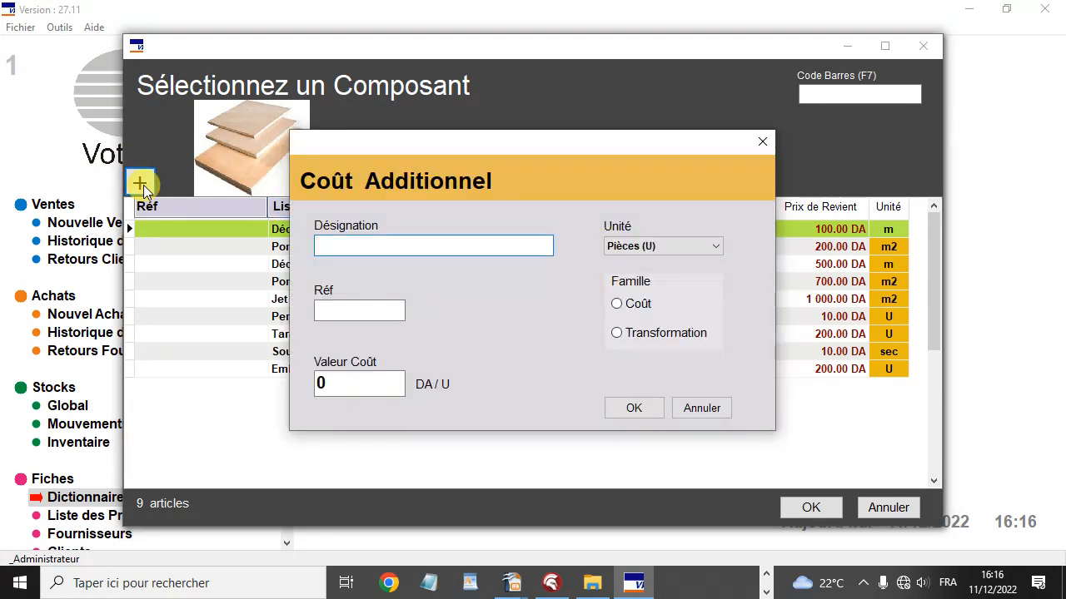
type("Viss")
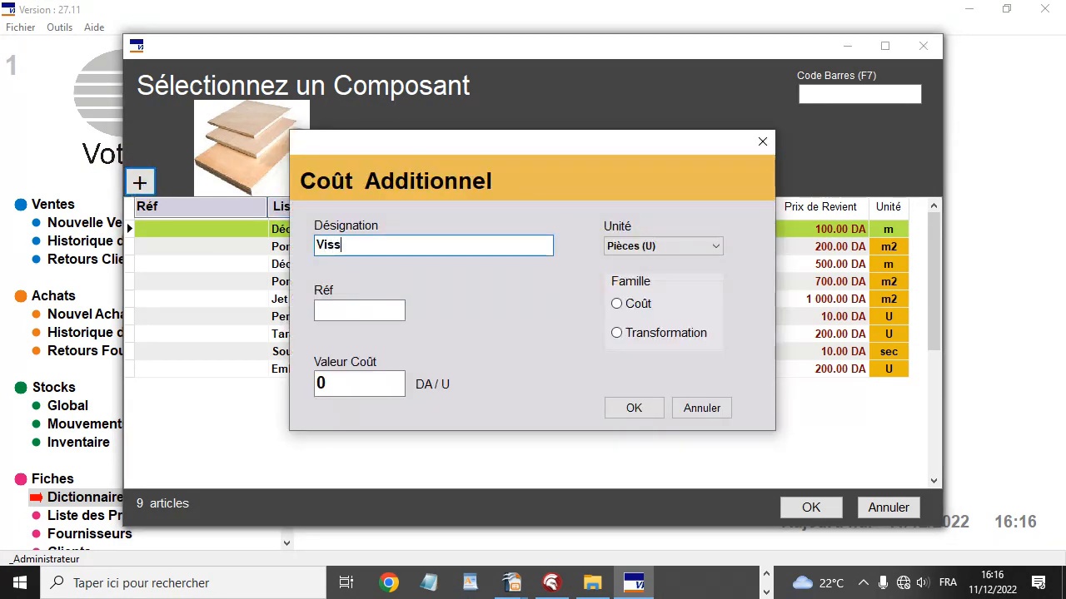
type("age Bois")
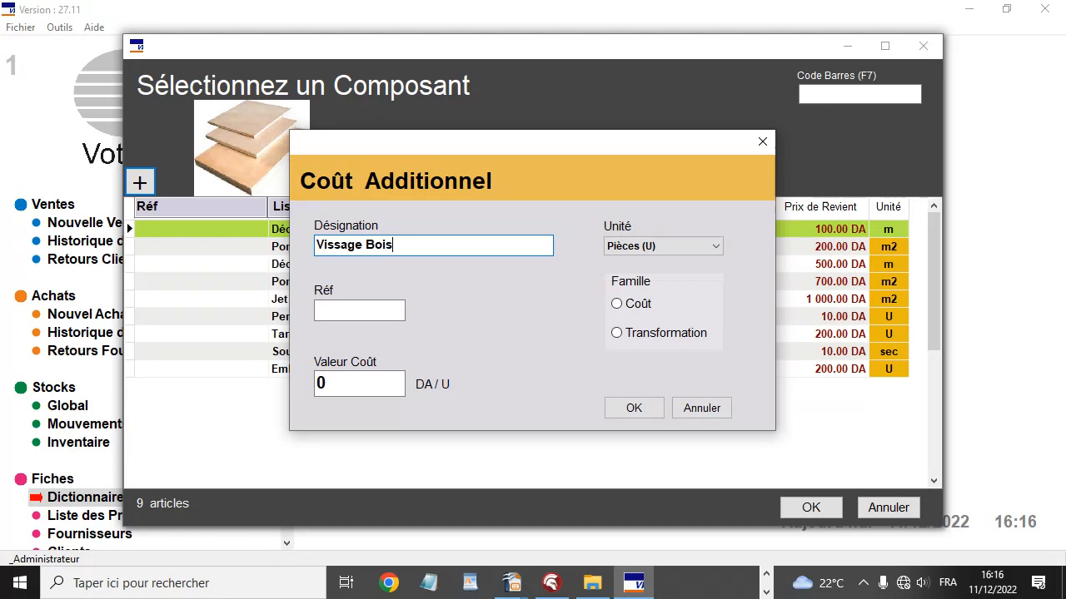
left_click(626, 307)
left_click_drag(341, 380, 268, 374)
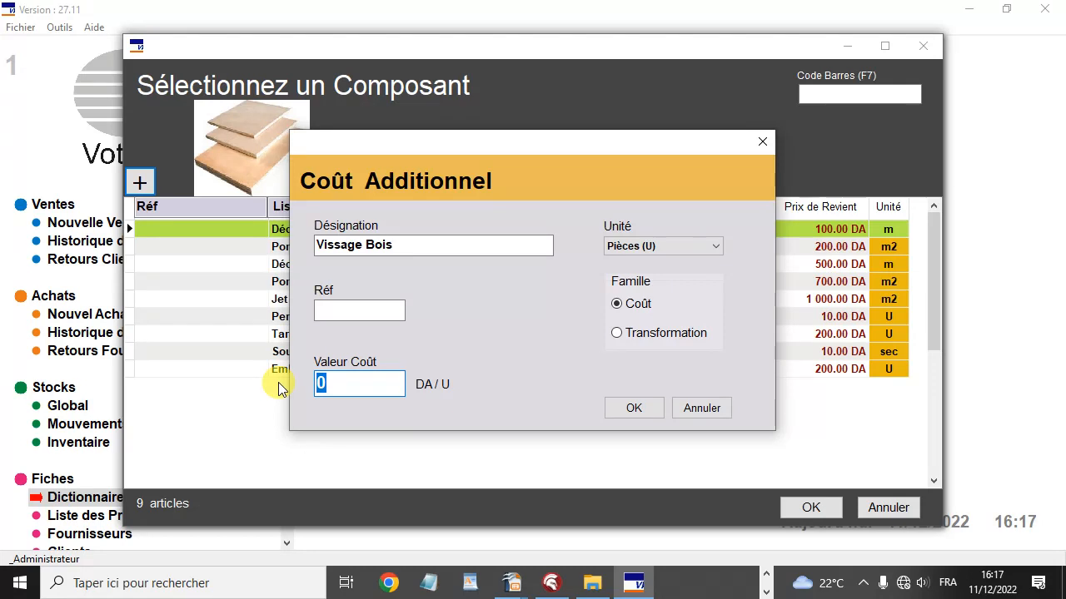
type("200")
left_click(663, 245)
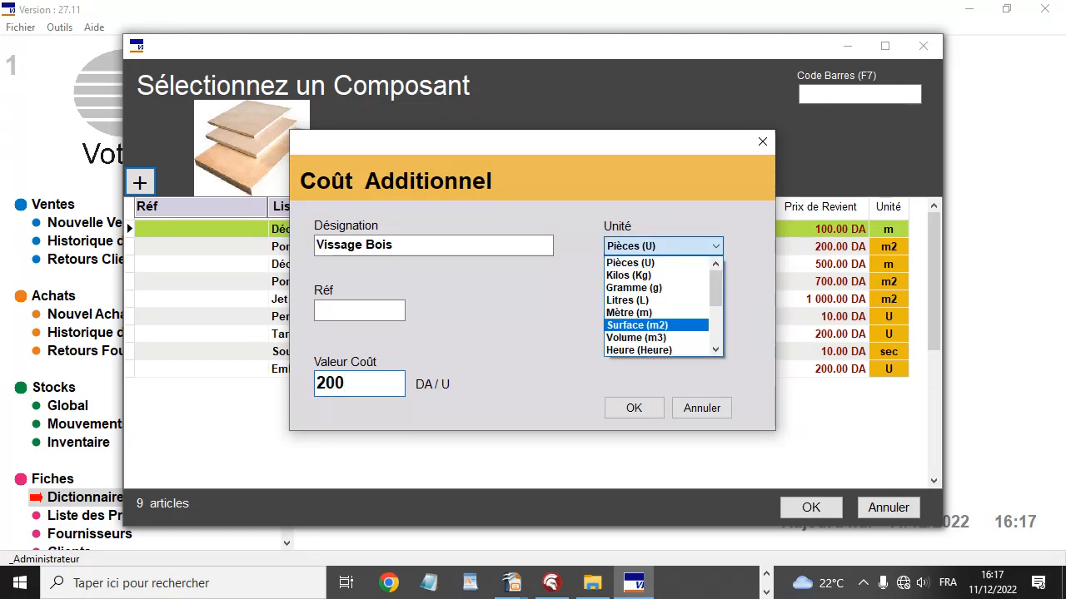
left_click(424, 371)
left_click(630, 408)
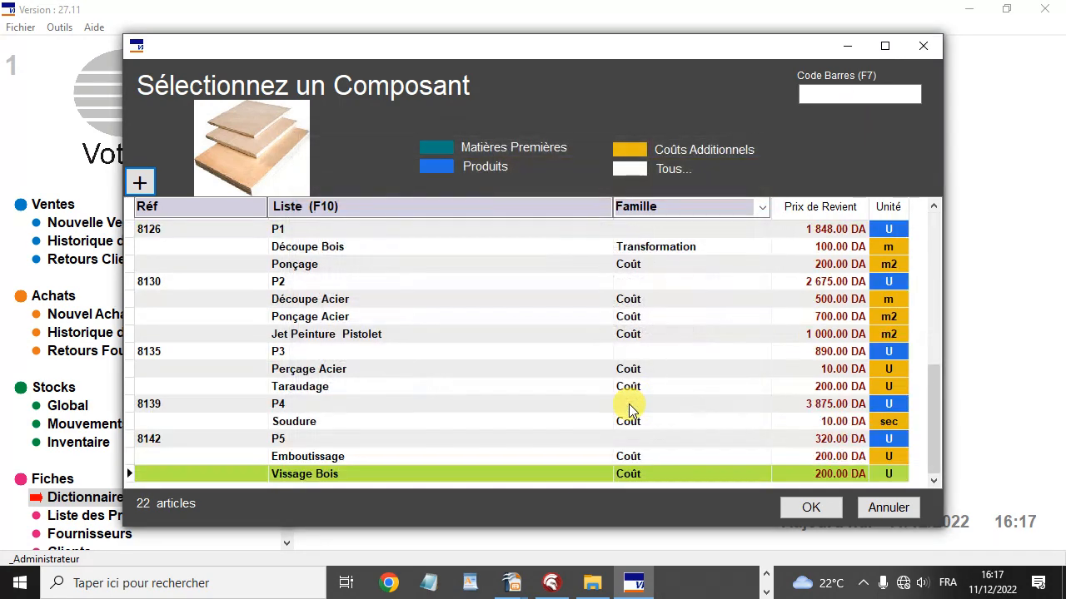
left_click(810, 507)
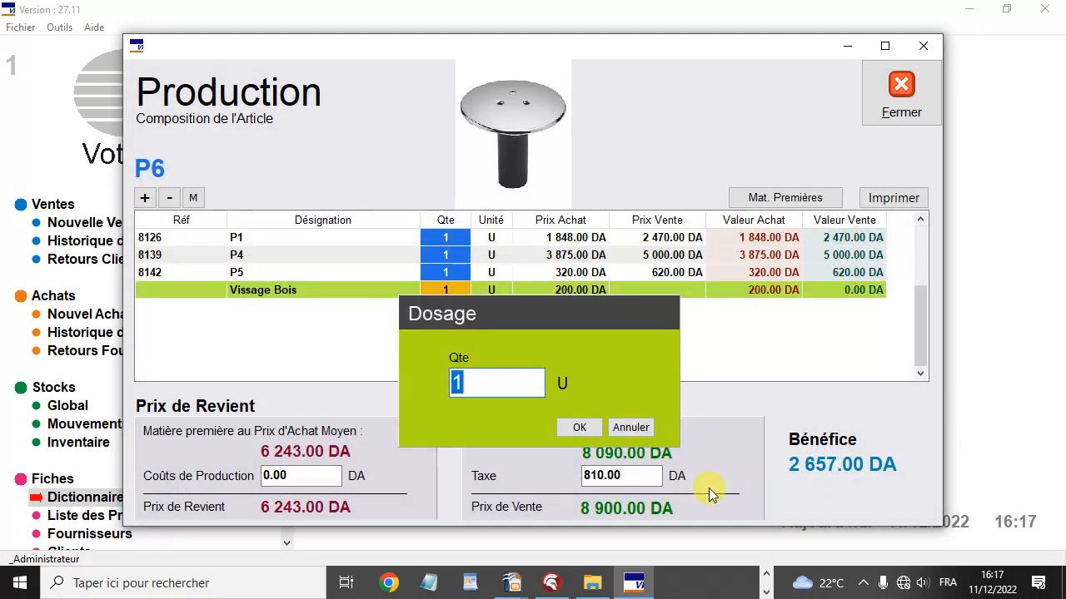
left_click(579, 427)
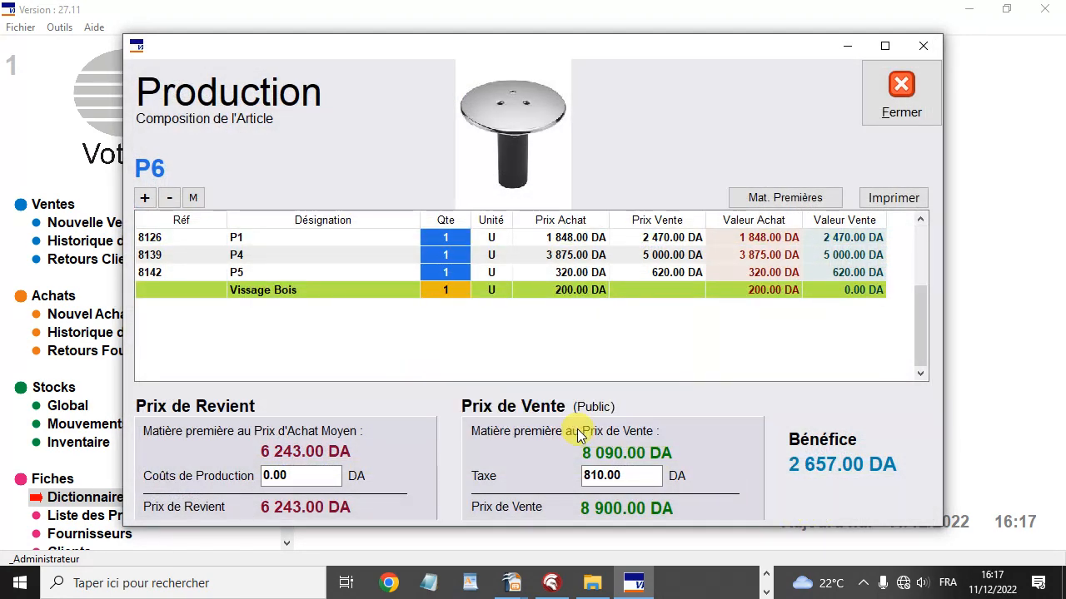
Set the Taxe in P6's sale price to 910 DA and close the composition and the article dictionary.
left_click(592, 476)
key("BackSpace")
type("9")
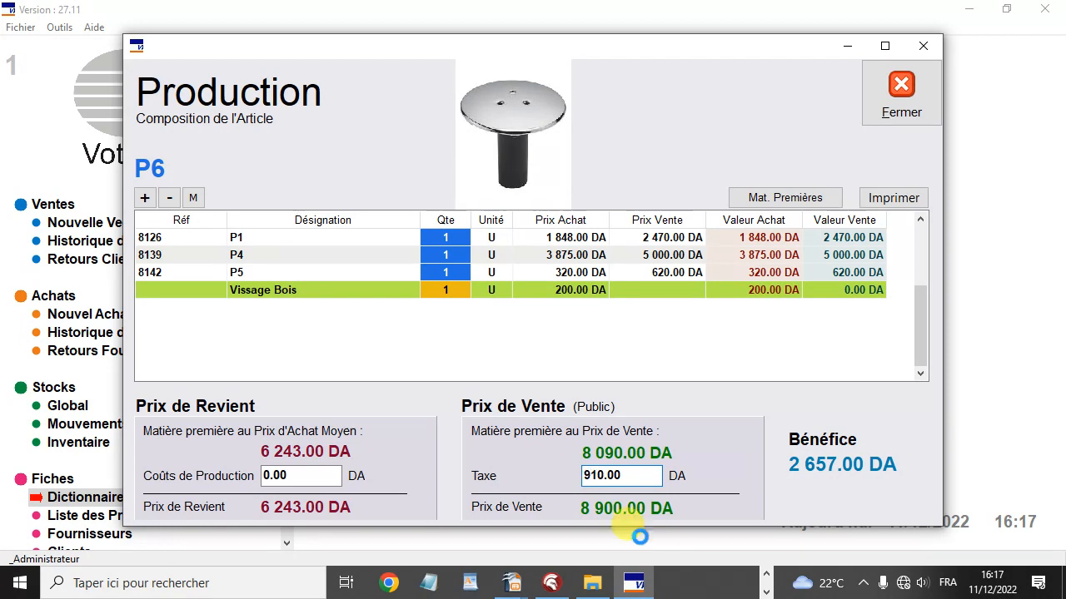
key("Tab")
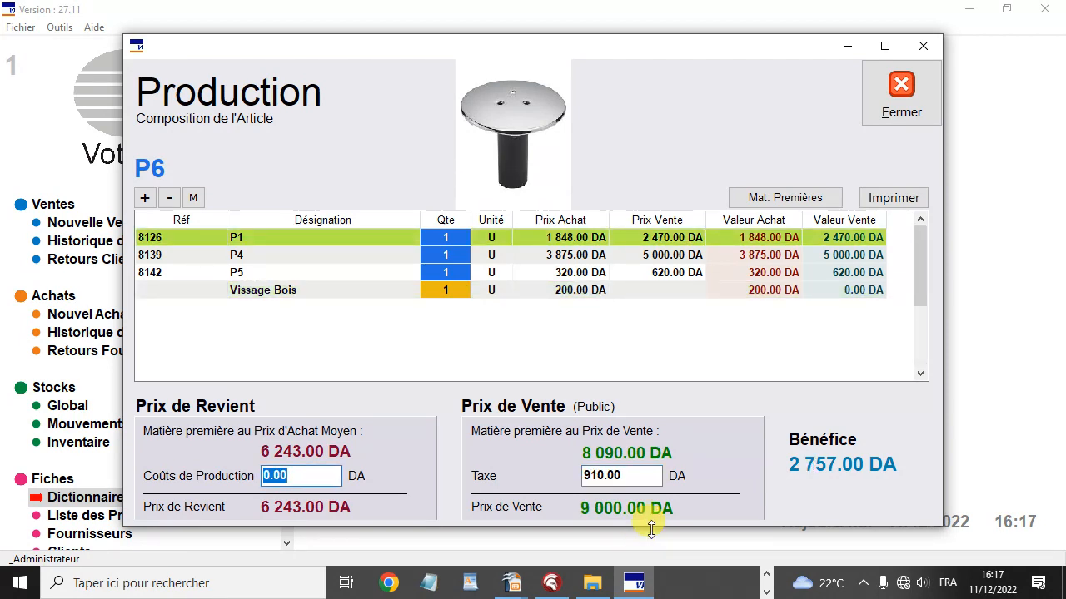
left_click(904, 101)
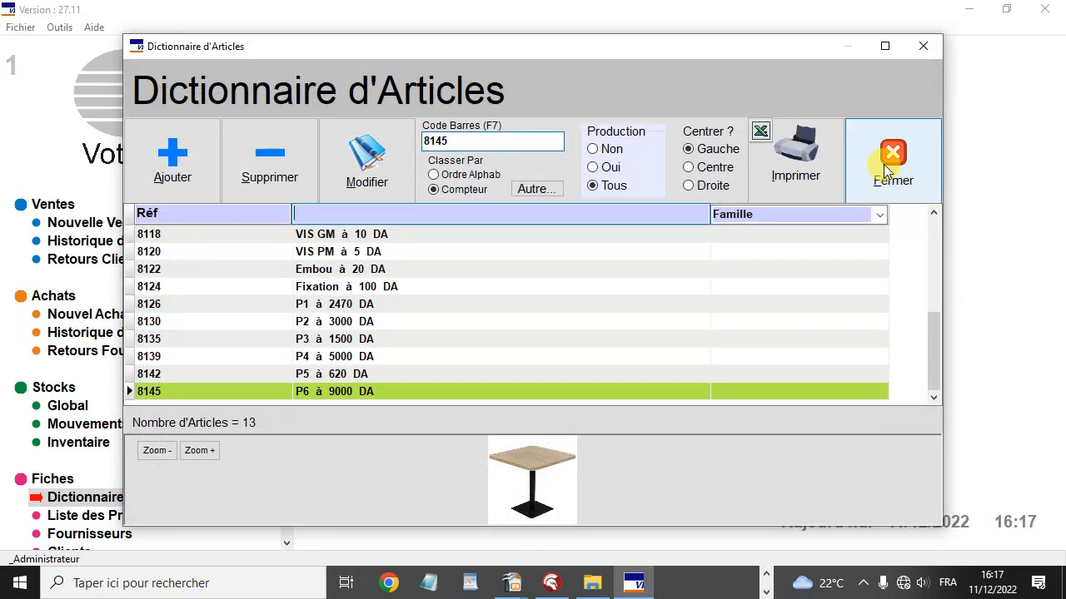
left_click(887, 170)
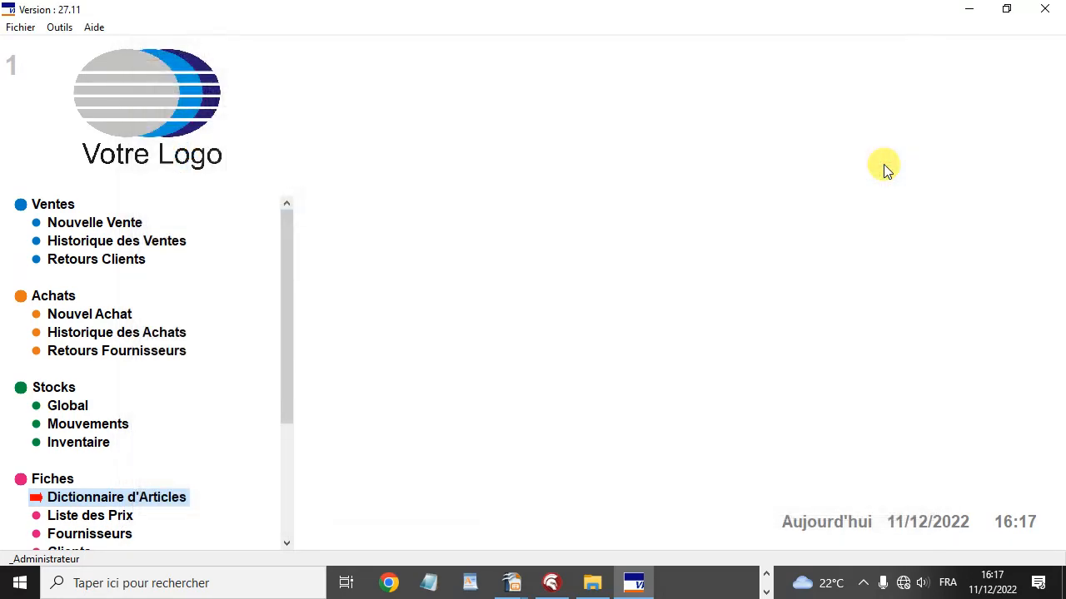
Review the articles P1 to P6 with their images and prices in the Dictionnaire d'Articles, and close it.
left_click_drag(288, 308, 282, 426)
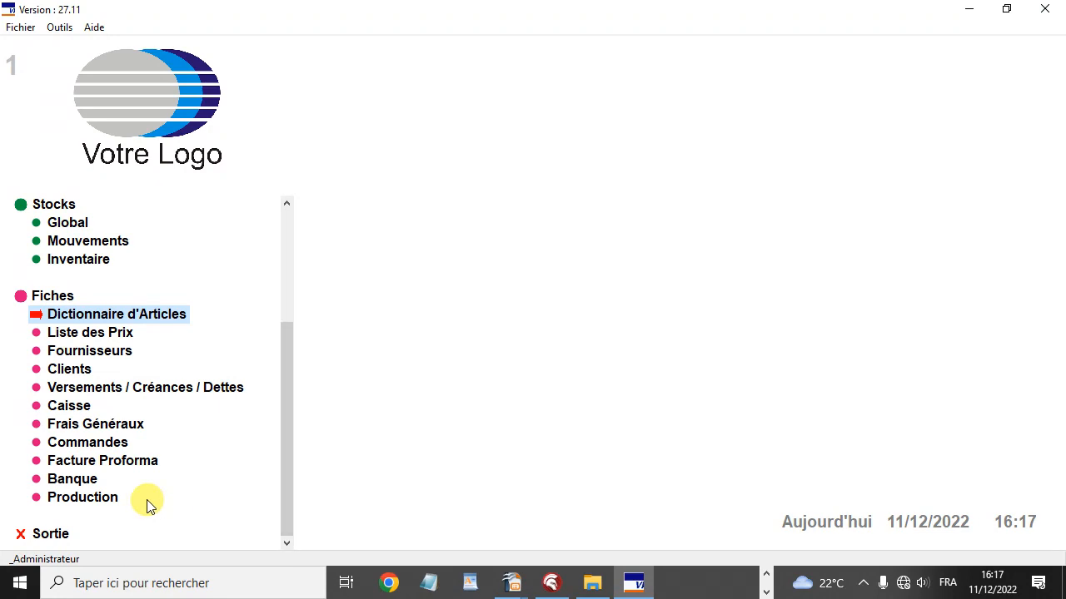
left_click(101, 321)
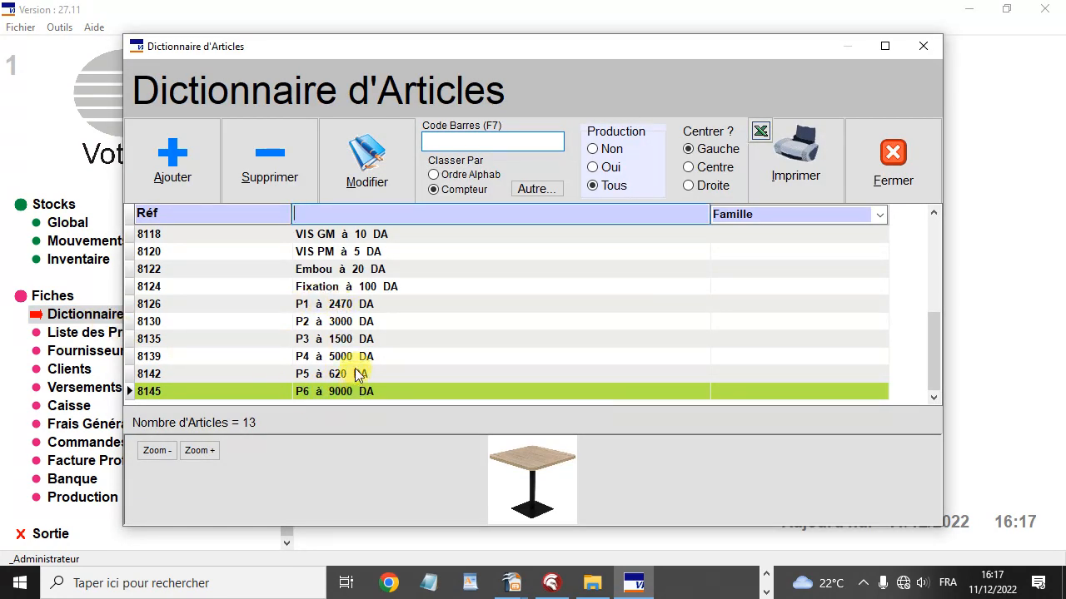
left_click(321, 339)
left_click(308, 304)
left_click(321, 322)
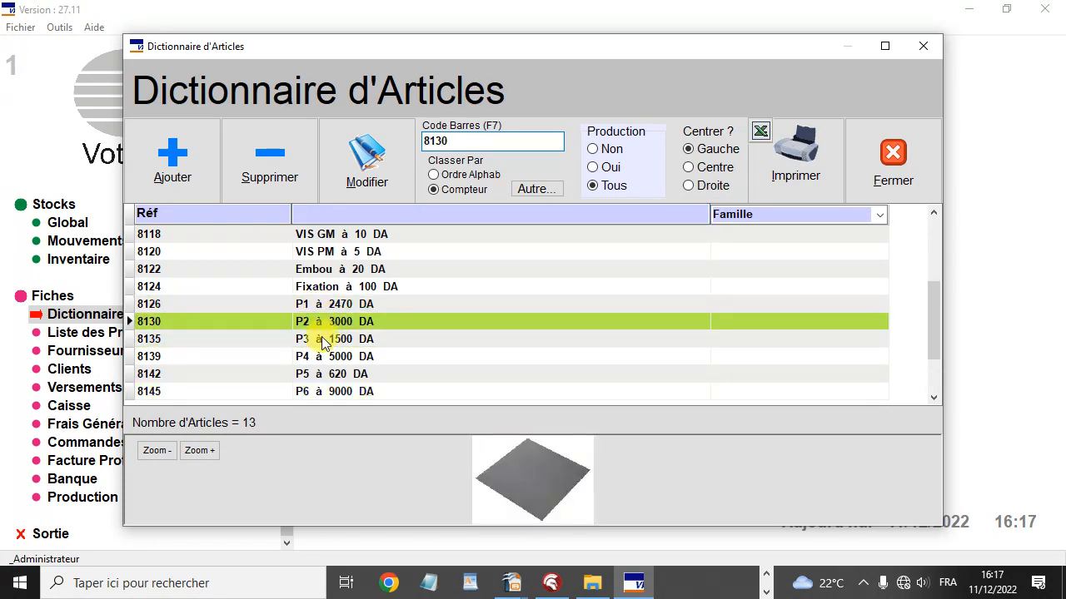
left_click(323, 341)
left_click(319, 356)
left_click(320, 374)
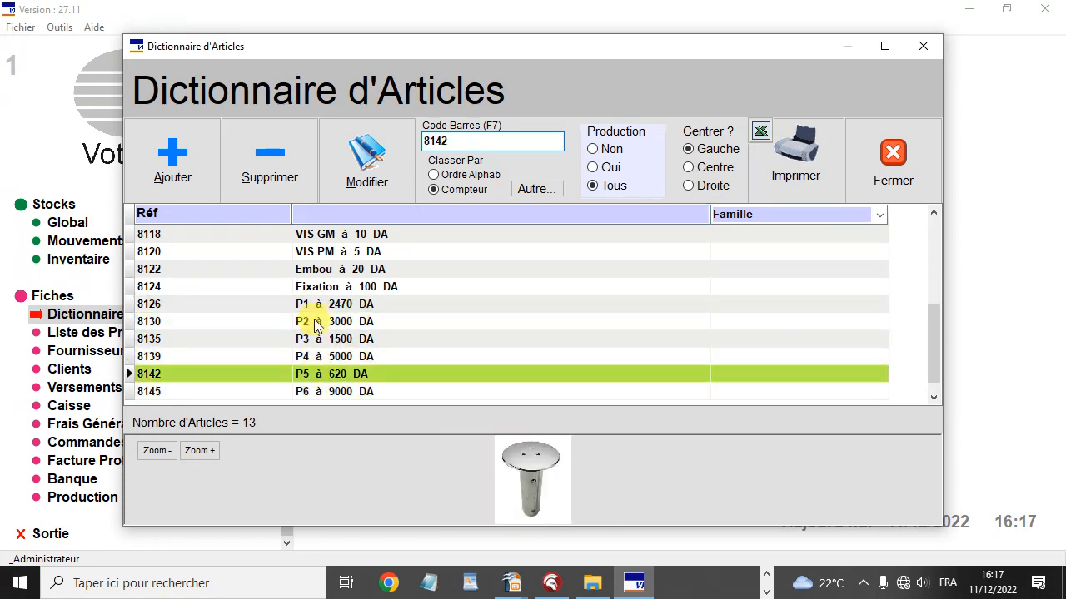
left_click(315, 305)
left_click(317, 325)
left_click(321, 341)
left_click(324, 358)
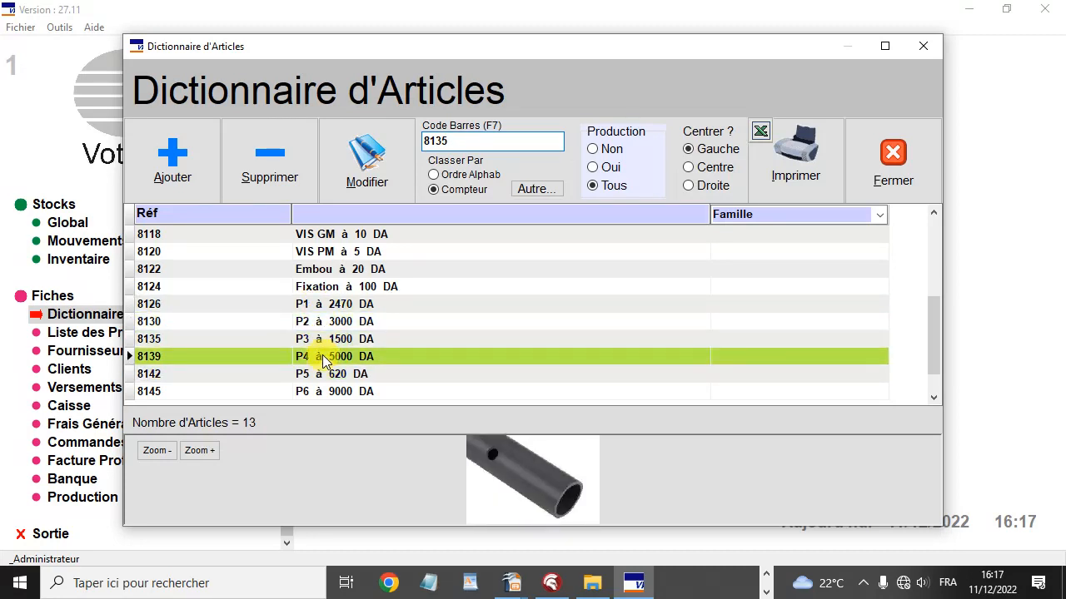
left_click(319, 374)
left_click(319, 392)
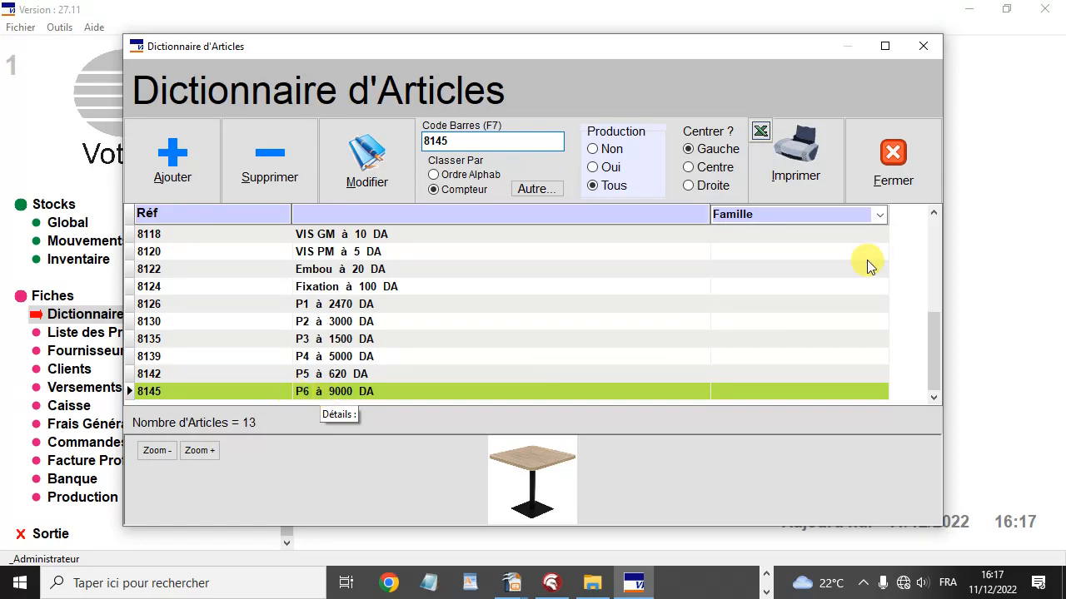
left_click(890, 154)
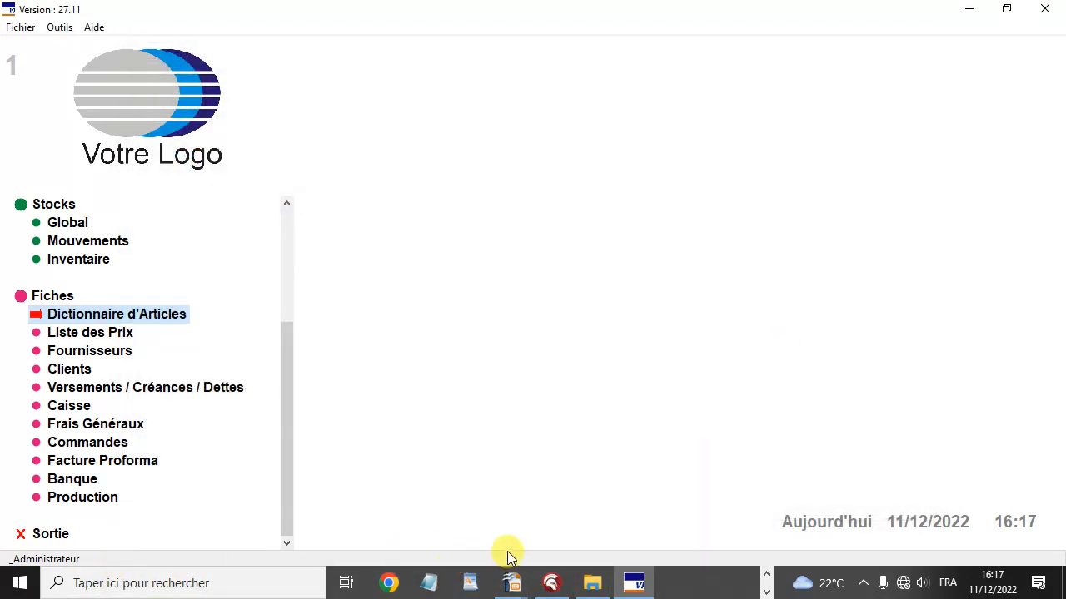
left_click(767, 574)
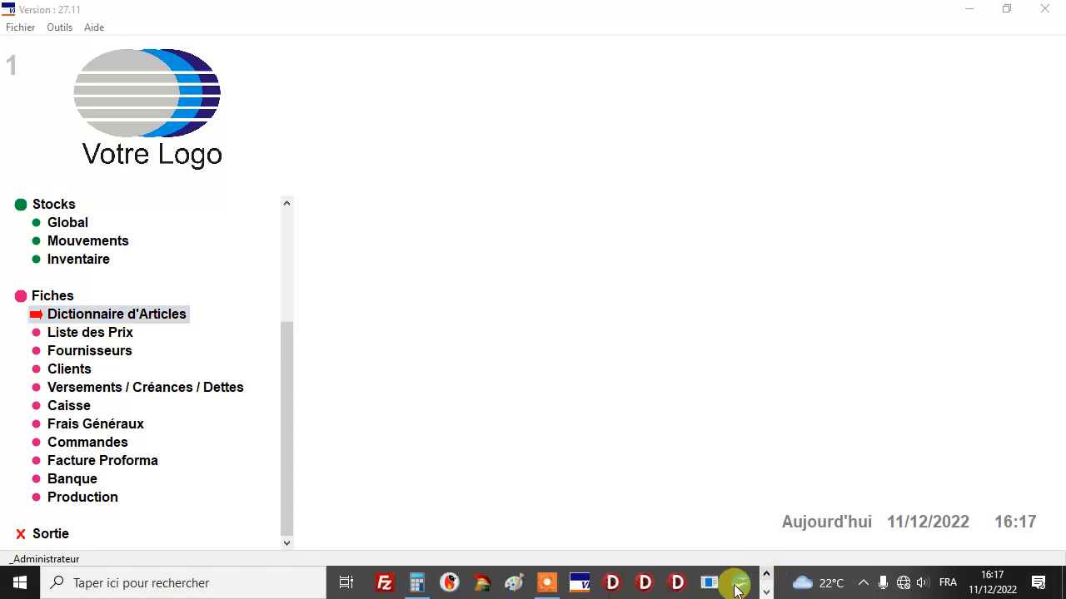
left_click(546, 583)
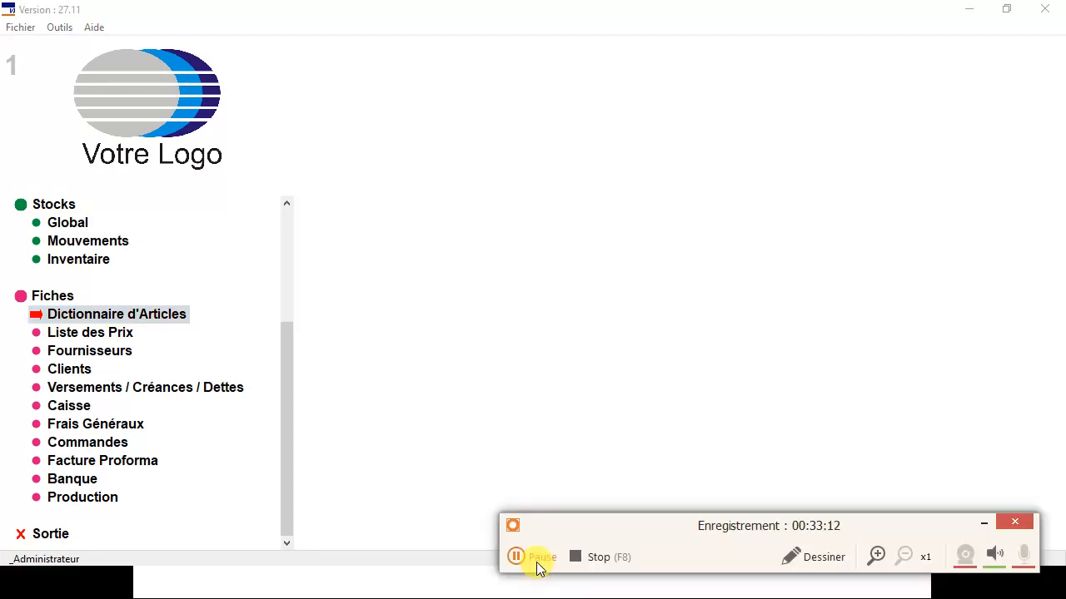
left_click(533, 559)
left_click(532, 559)
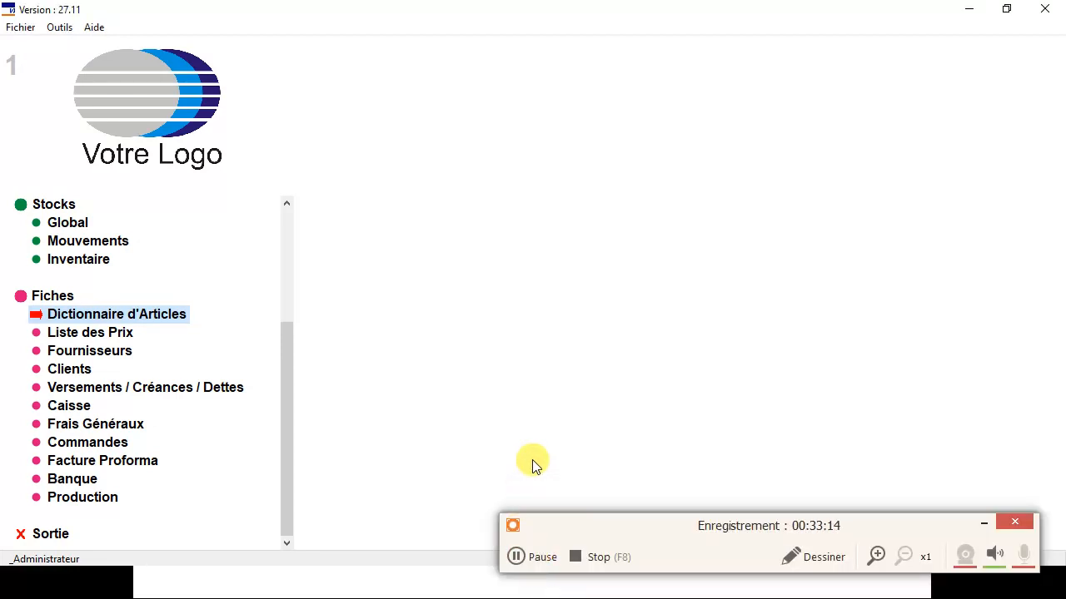
left_click(983, 524)
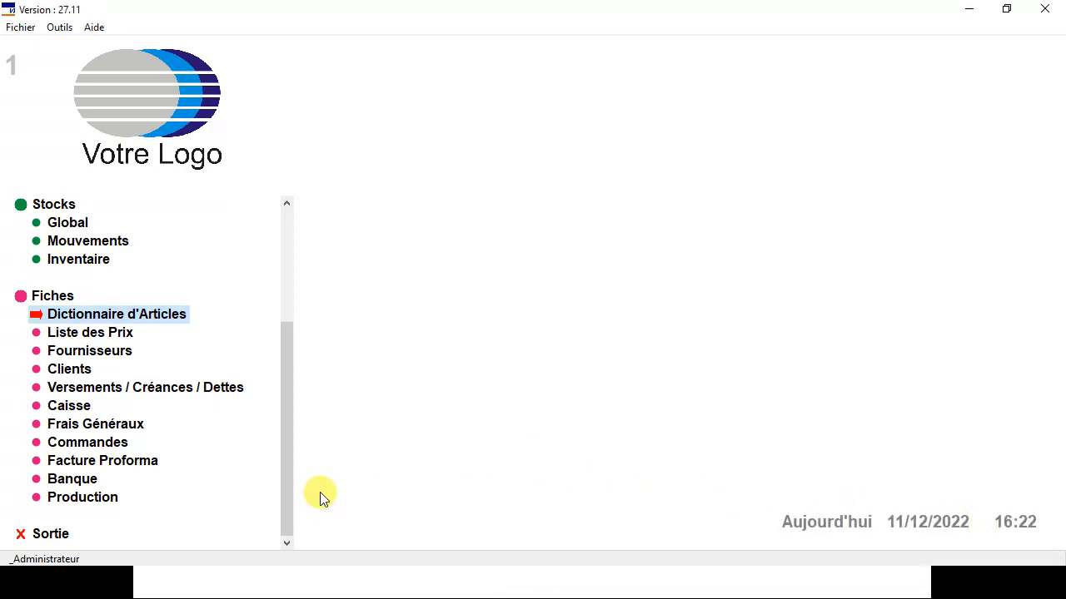
Check the stock and producible quantities of P1 to P6 in the global stock, and close it.
left_click(92, 499)
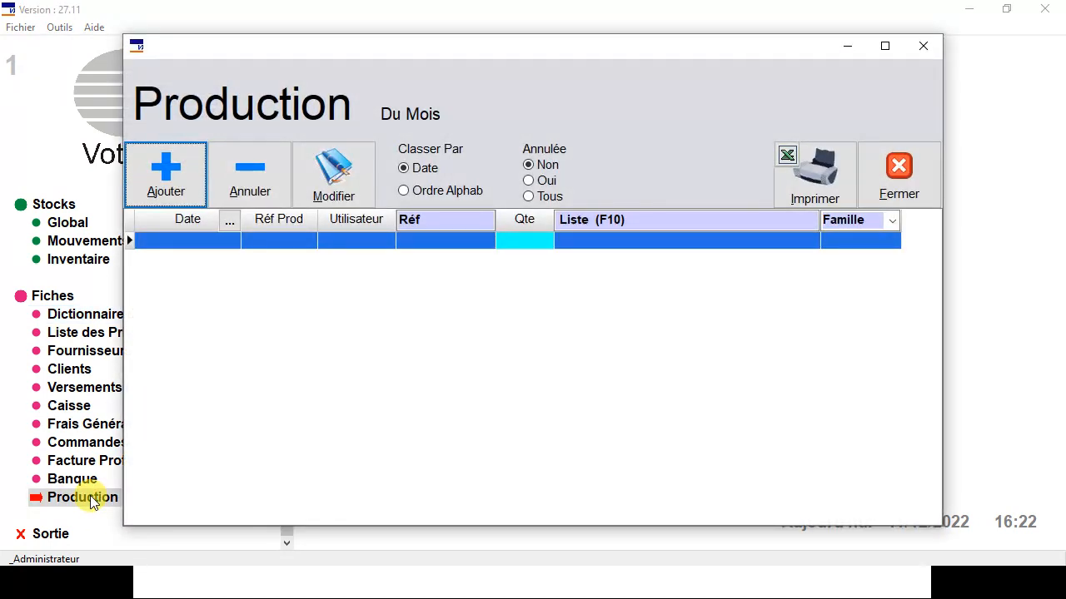
key("Escape")
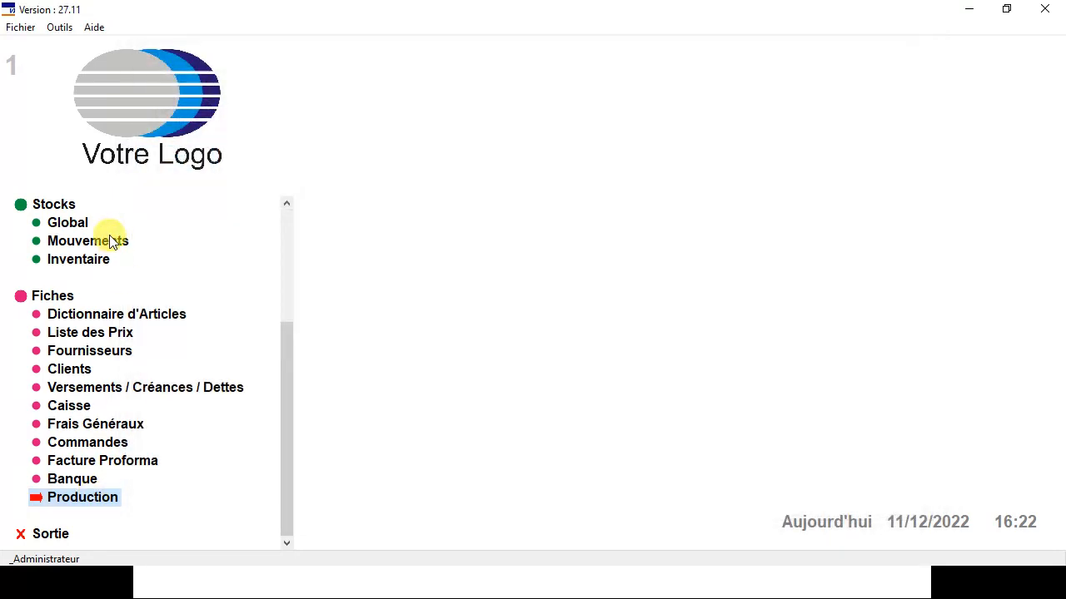
left_click(68, 226)
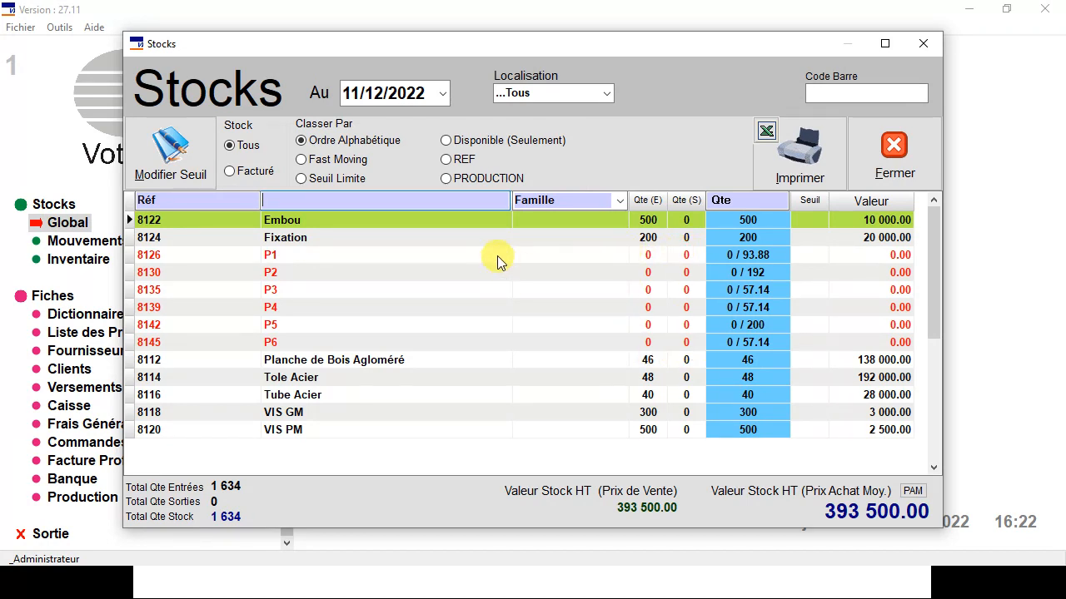
left_click(471, 256)
left_click(455, 343)
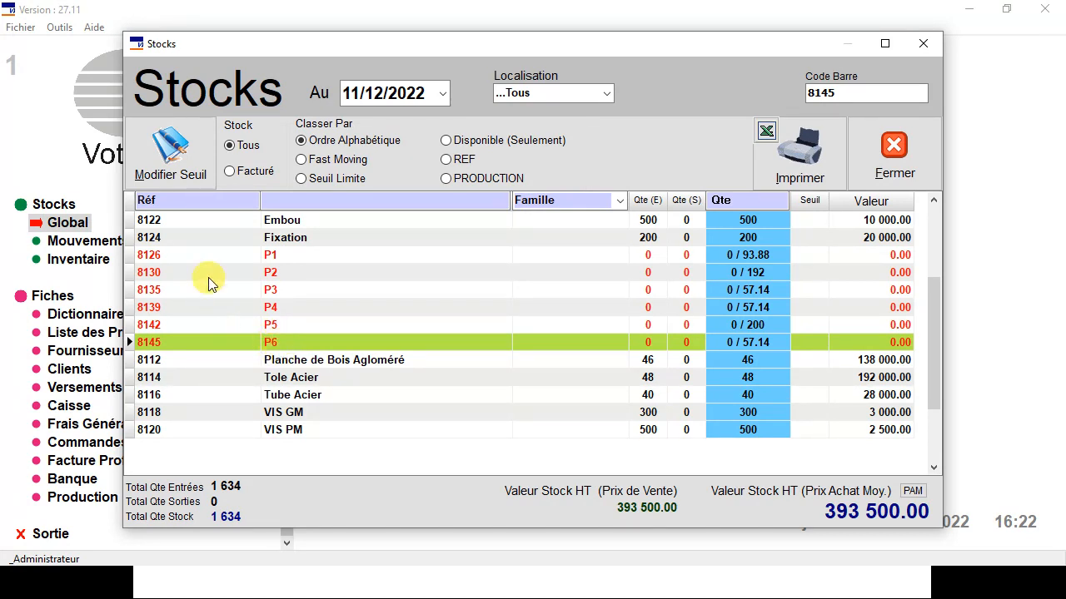
left_click(303, 255)
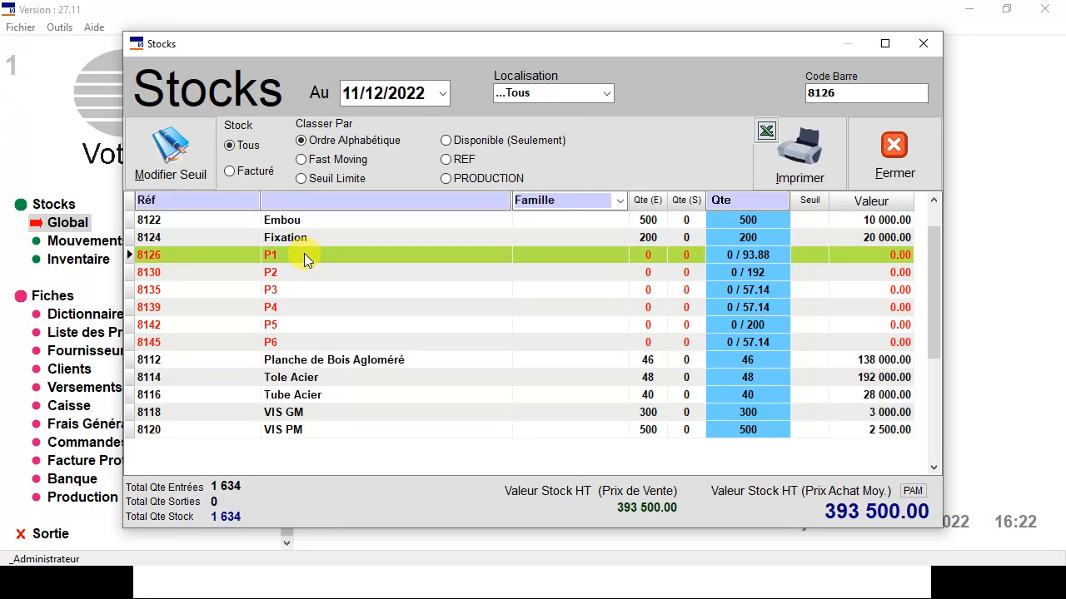
left_click(302, 272)
left_click(303, 290)
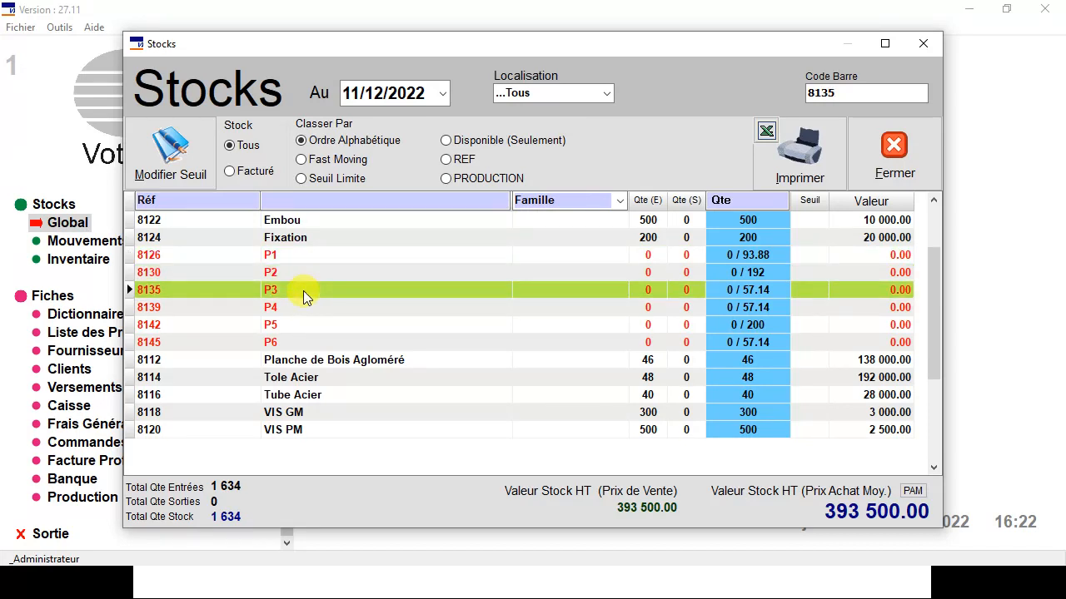
left_click(307, 308)
left_click(304, 325)
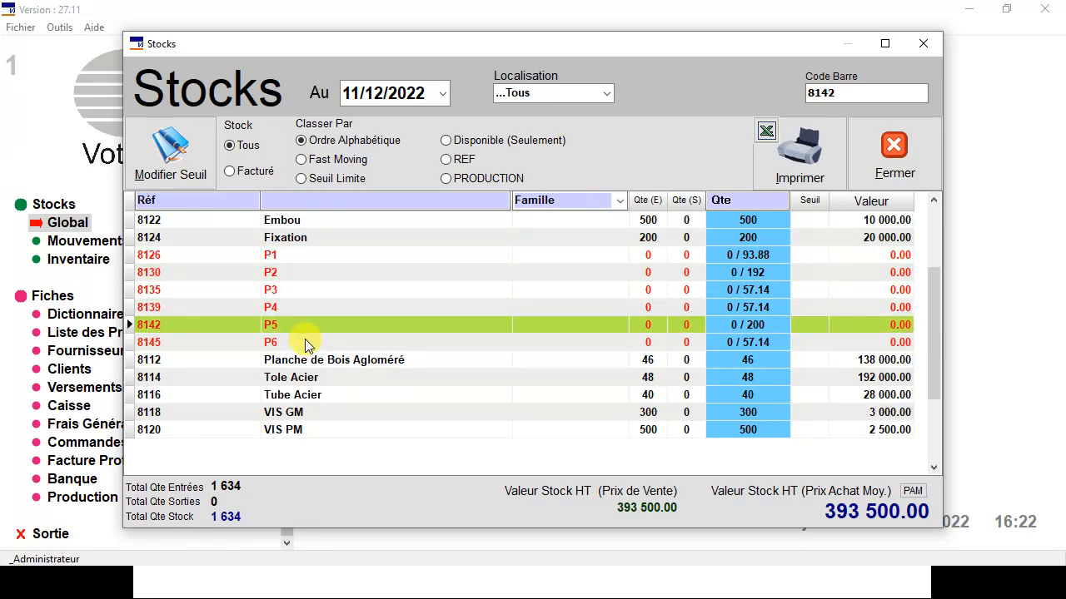
left_click(303, 343)
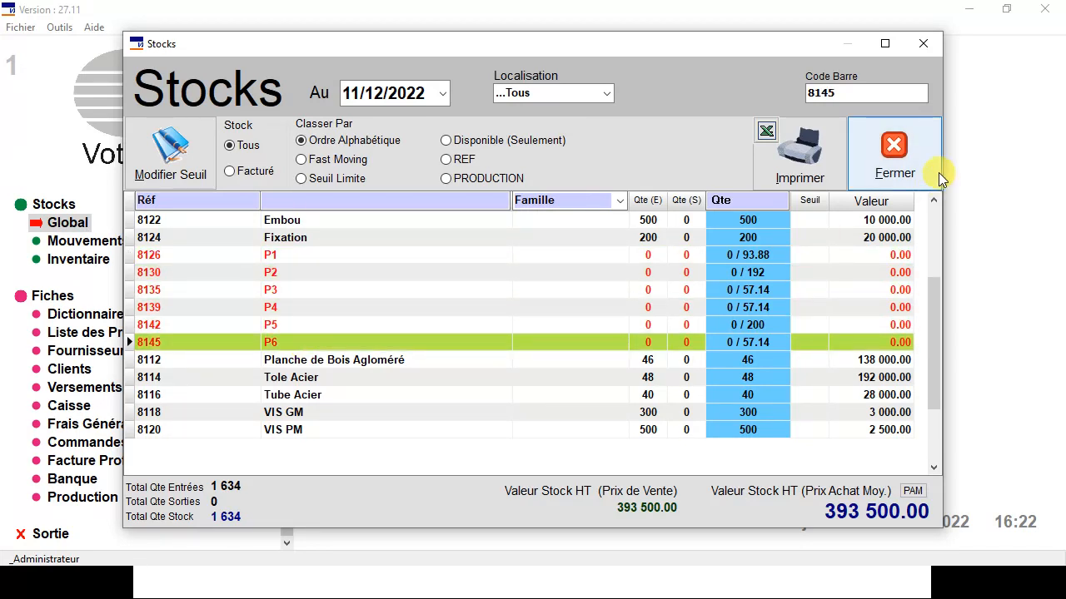
left_click(894, 154)
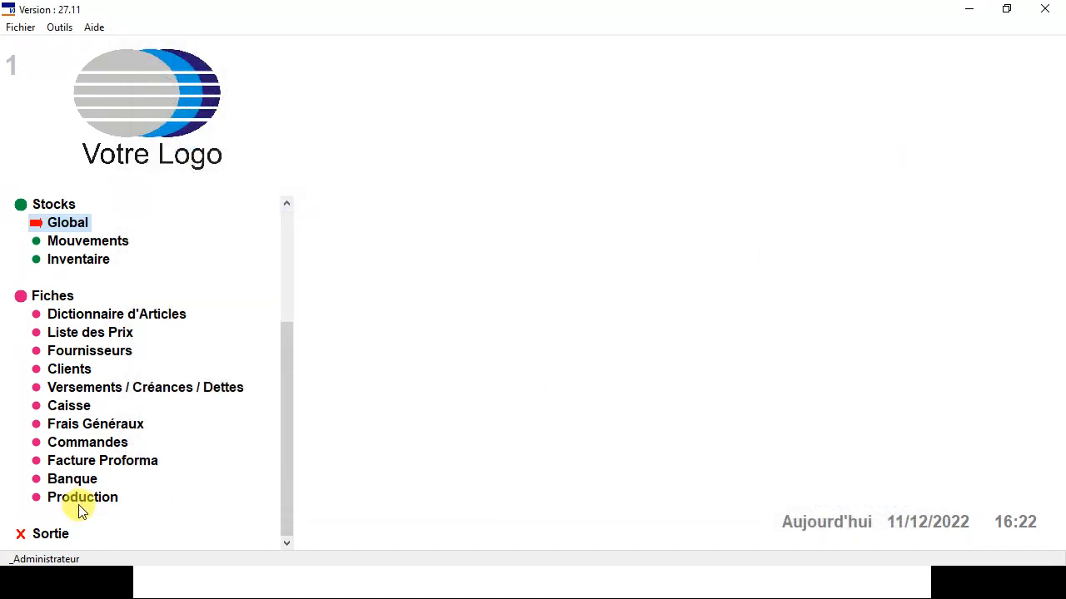
Record a production of 50 units of P1 dated 11/12/2022 and close the production list.
left_click(78, 502)
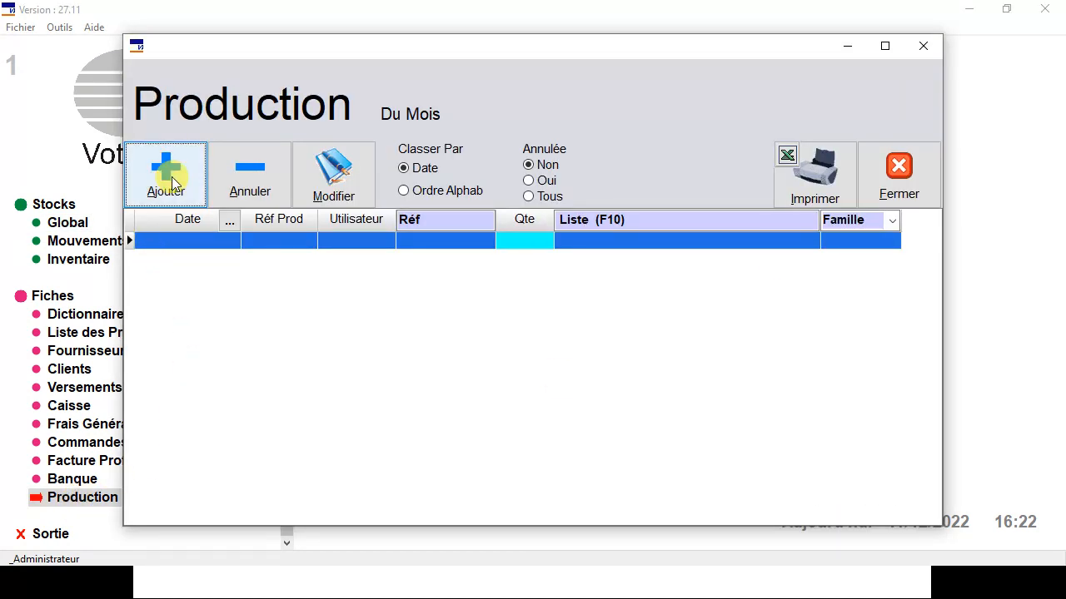
left_click(174, 183)
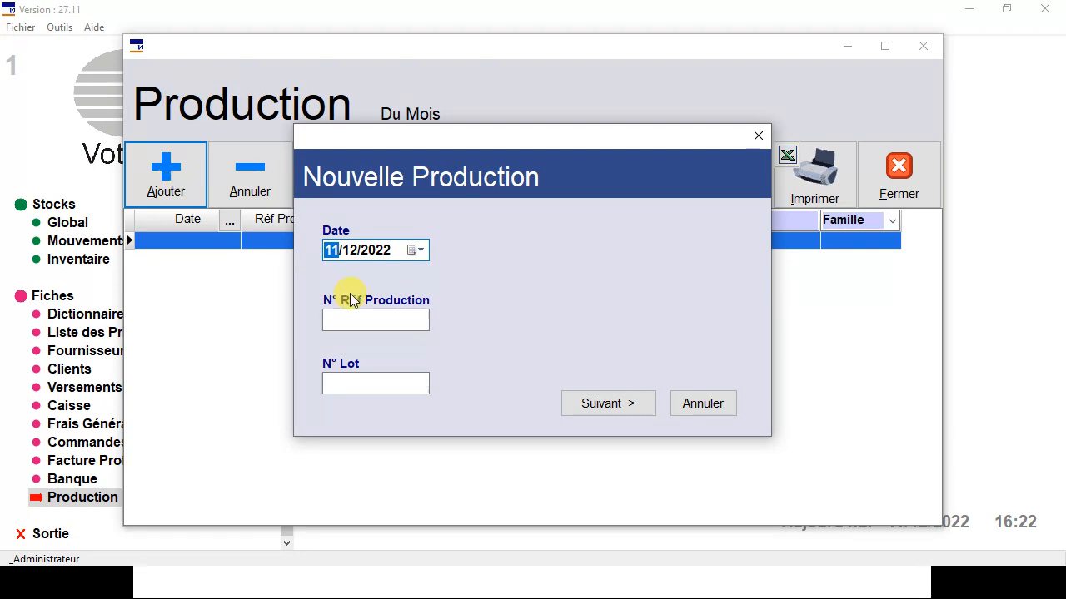
left_click(568, 400)
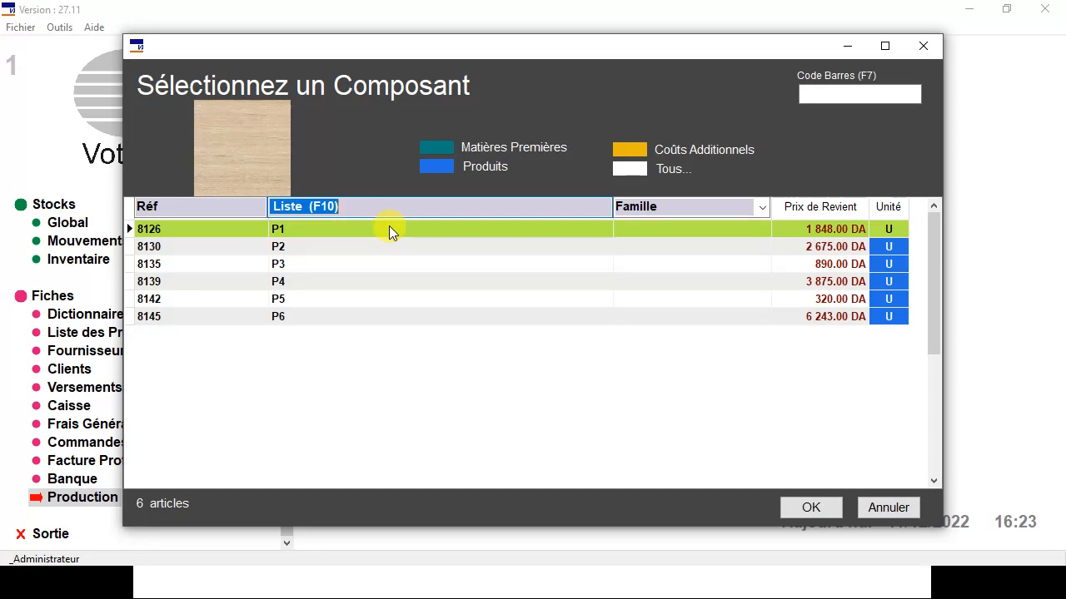
double_click(388, 229)
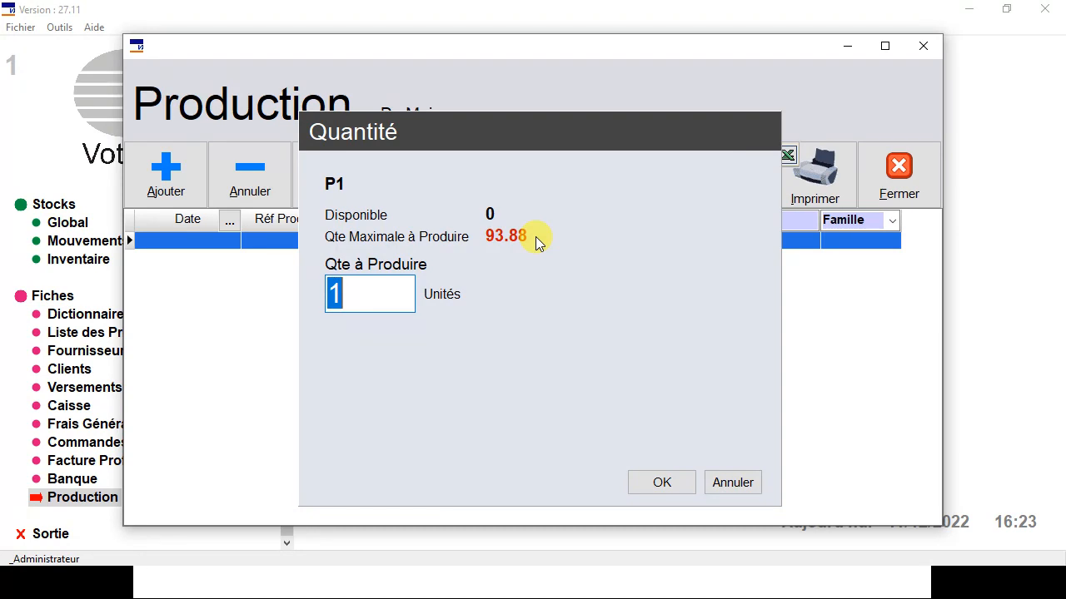
type("50")
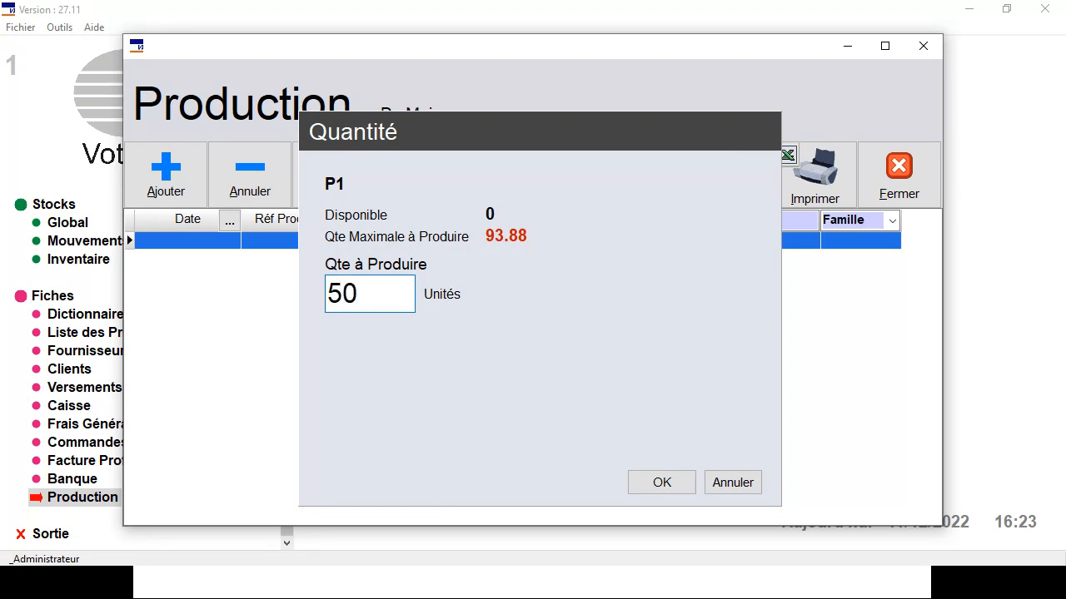
key("Return")
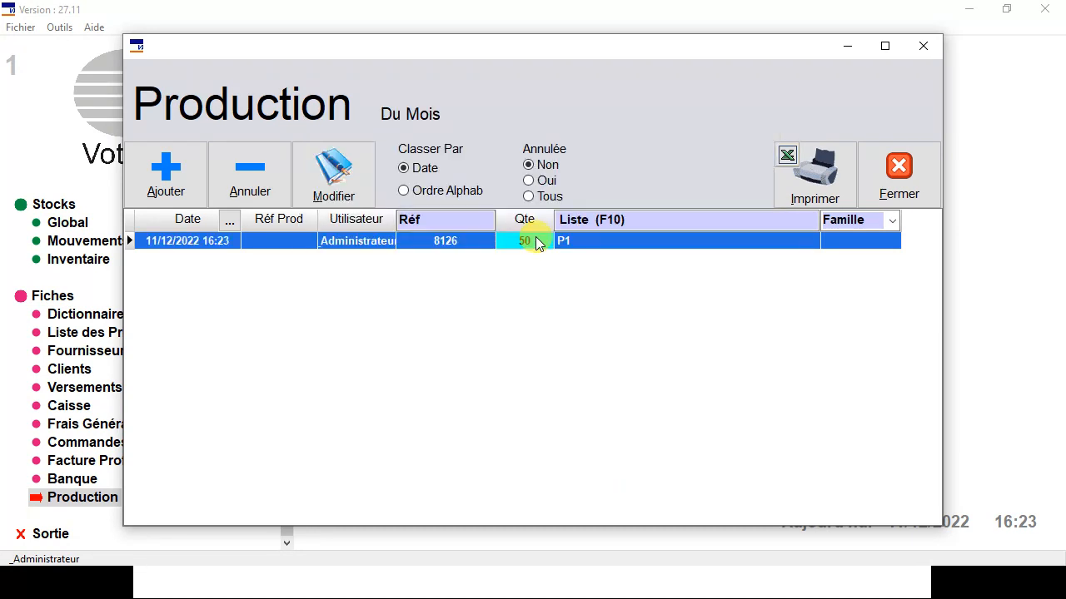
left_click(166, 167)
left_click(689, 406)
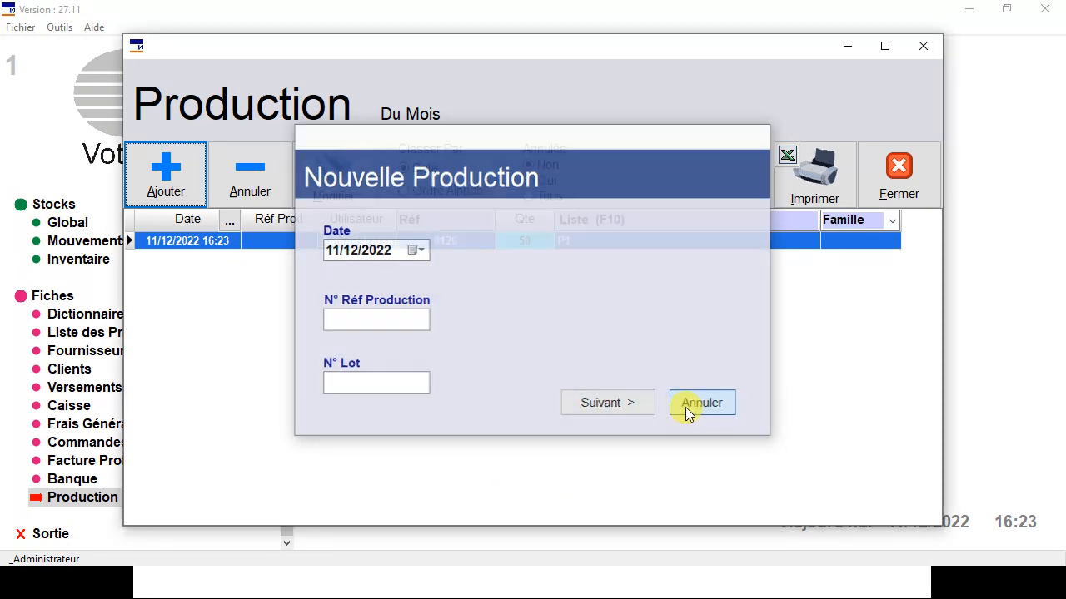
left_click(899, 191)
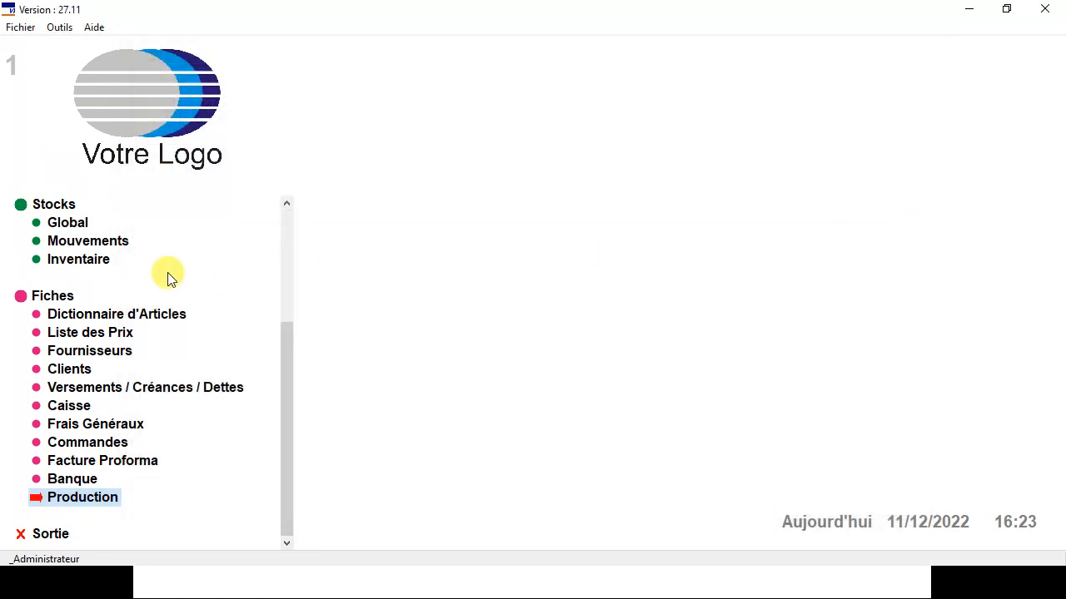
Examine the entries and exits of P1 and Planche de Bois Agloméré in the global stock, and close it.
left_click(70, 225)
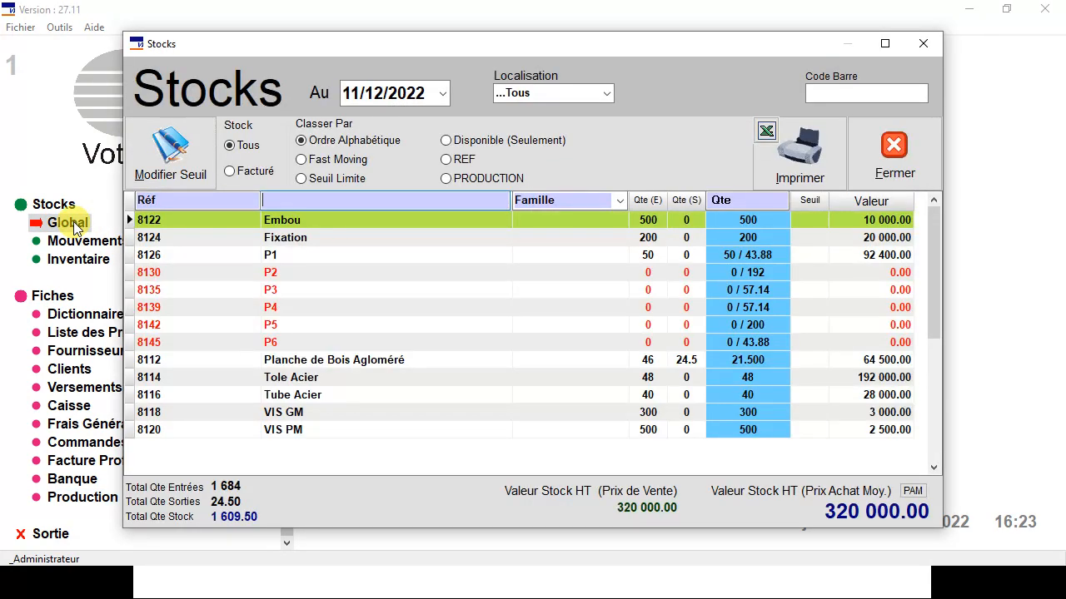
left_click(442, 254)
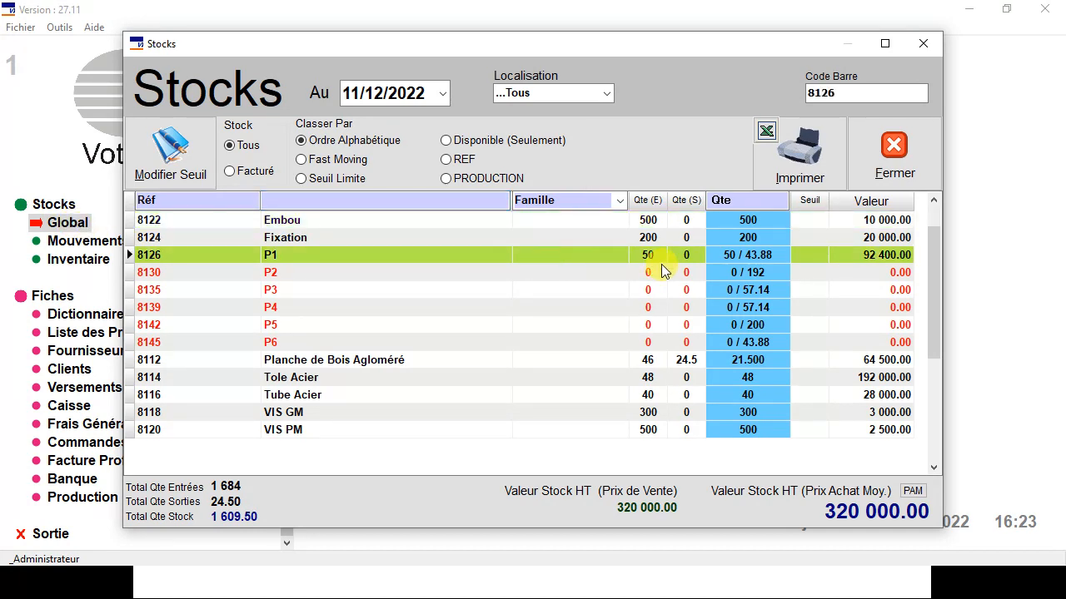
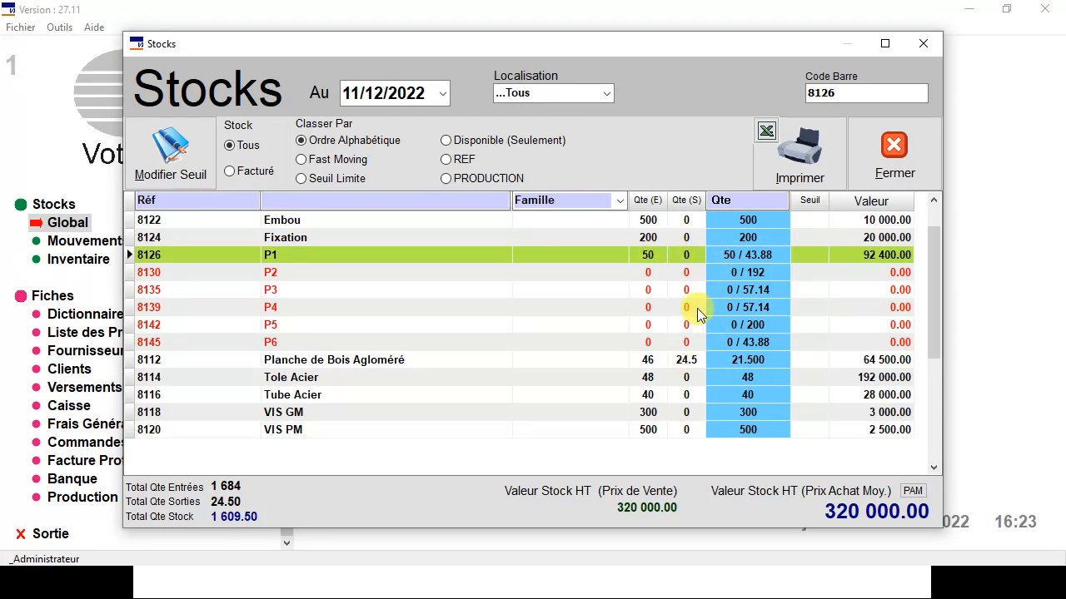
left_click(689, 365)
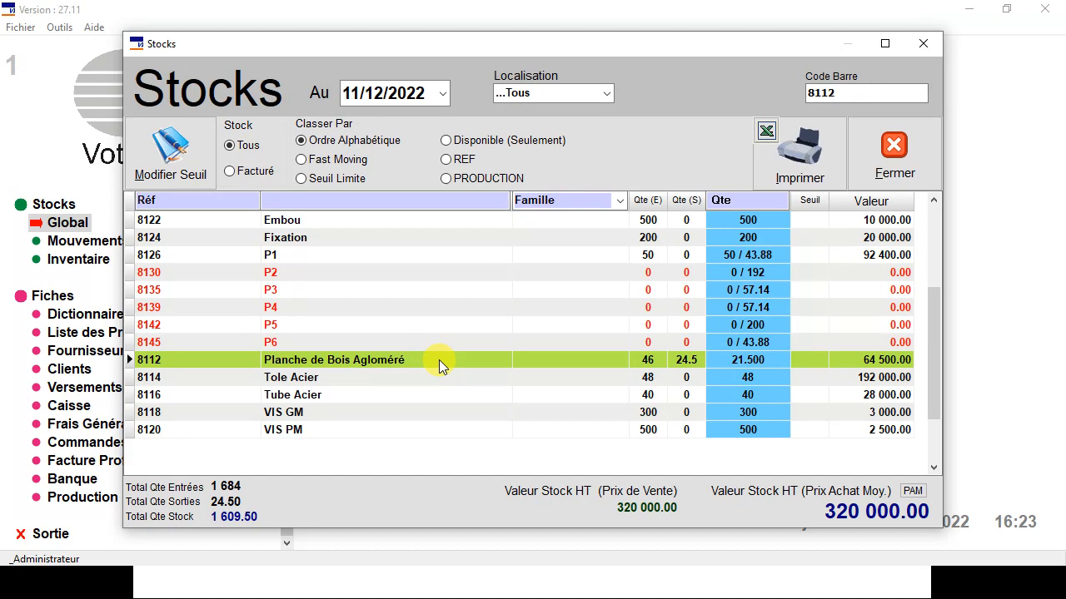
left_click(472, 546)
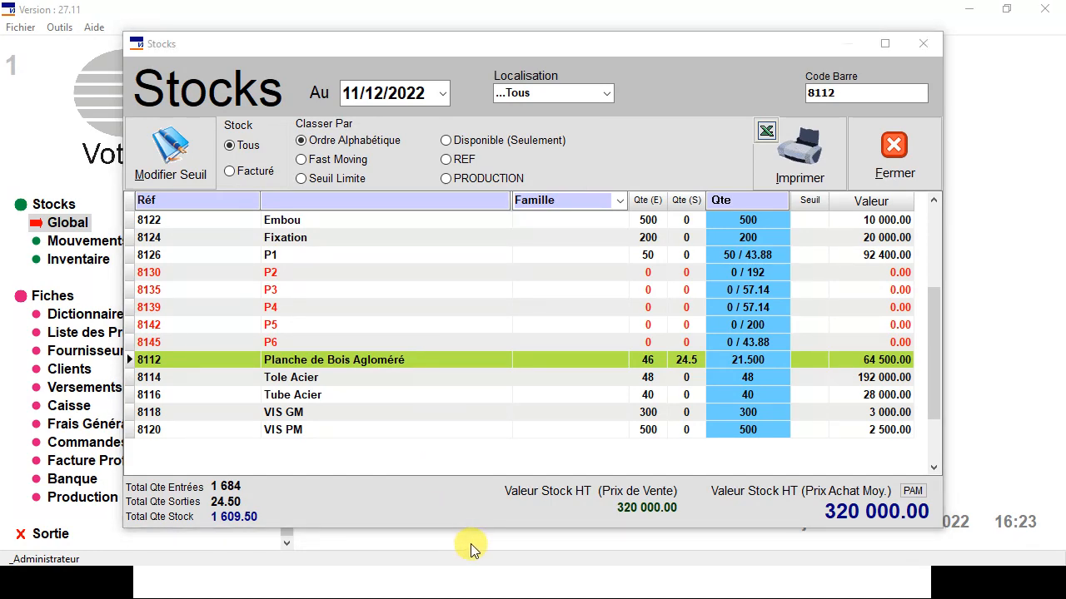
left_click(867, 150)
Switch to the presentation and review the slides describing the table P6 and its parts P1 to P4.
left_click(583, 552)
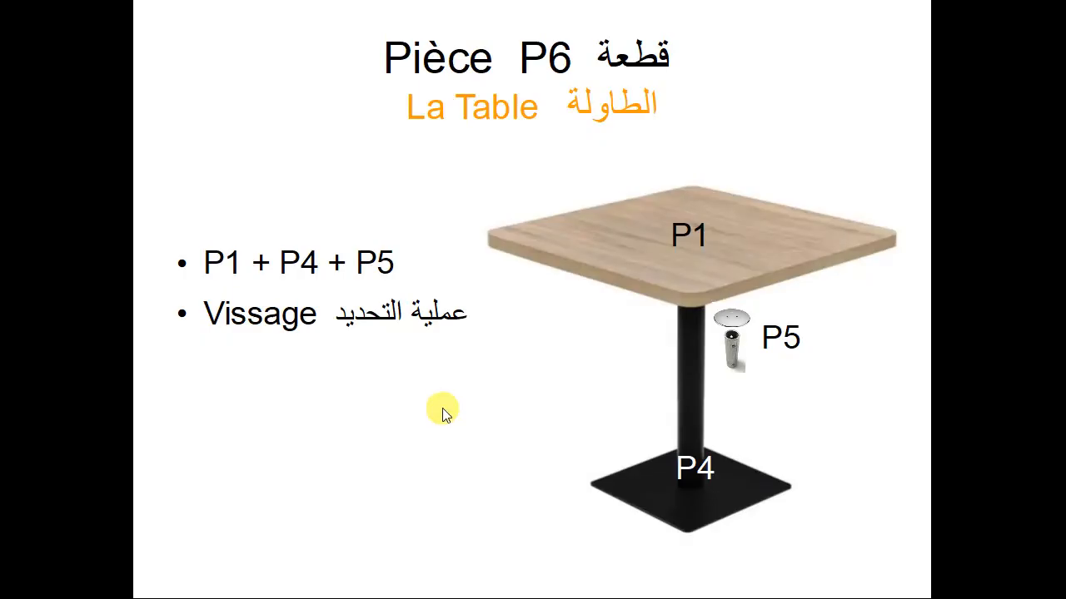
left_click(442, 391)
key("Left")
key("Left")
key("Left")
key("Left")
key("Left")
key("Left")
key("Left")
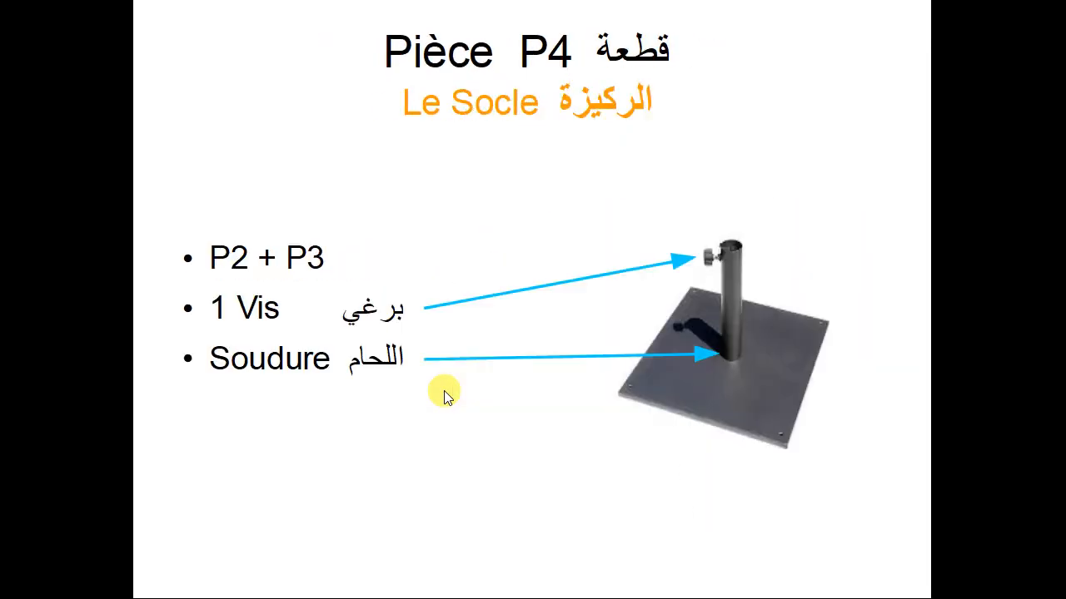
key("Right")
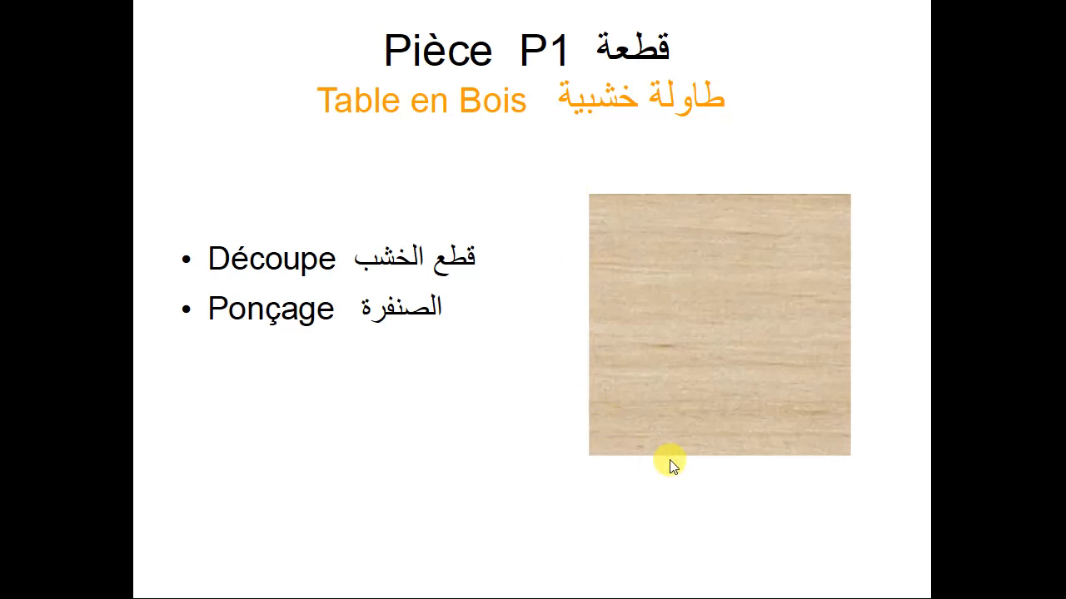
left_click(618, 547)
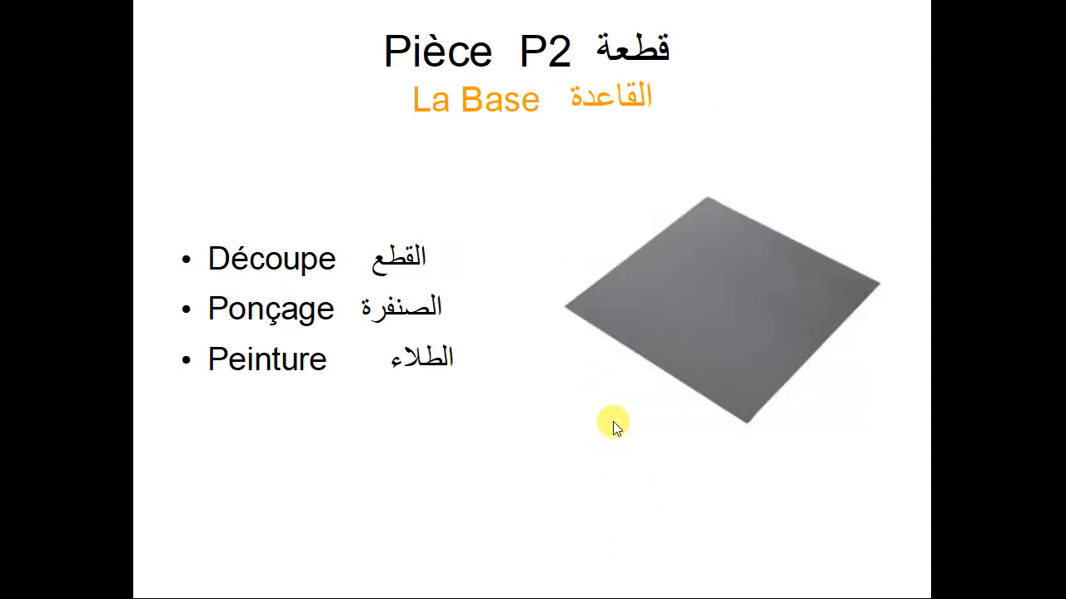
left_click(226, 183)
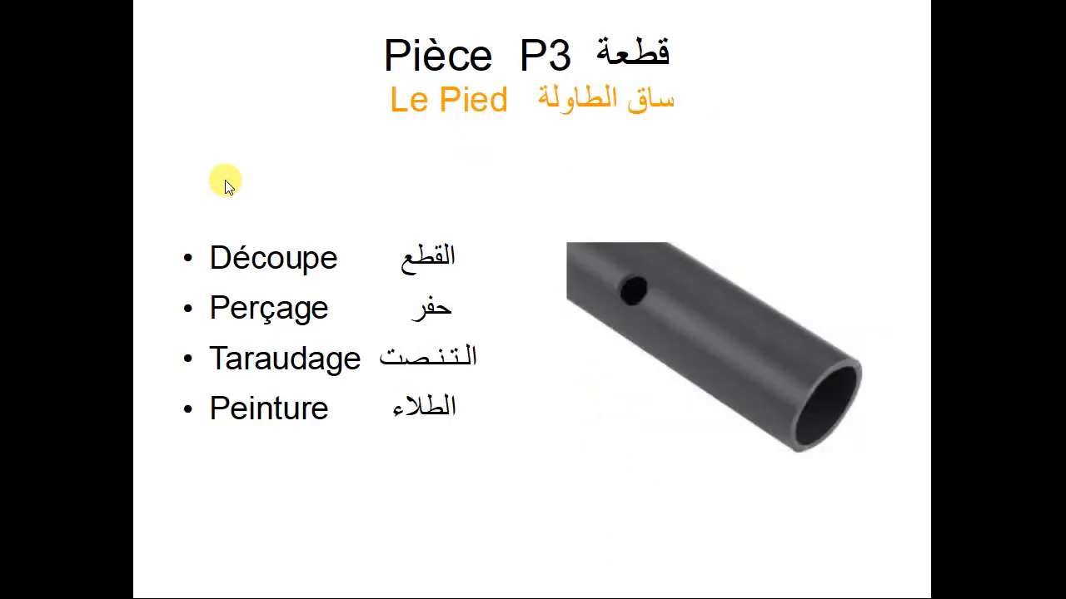
Return to the stock management program, log in as Administrateur and open the global stock.
key("Home")
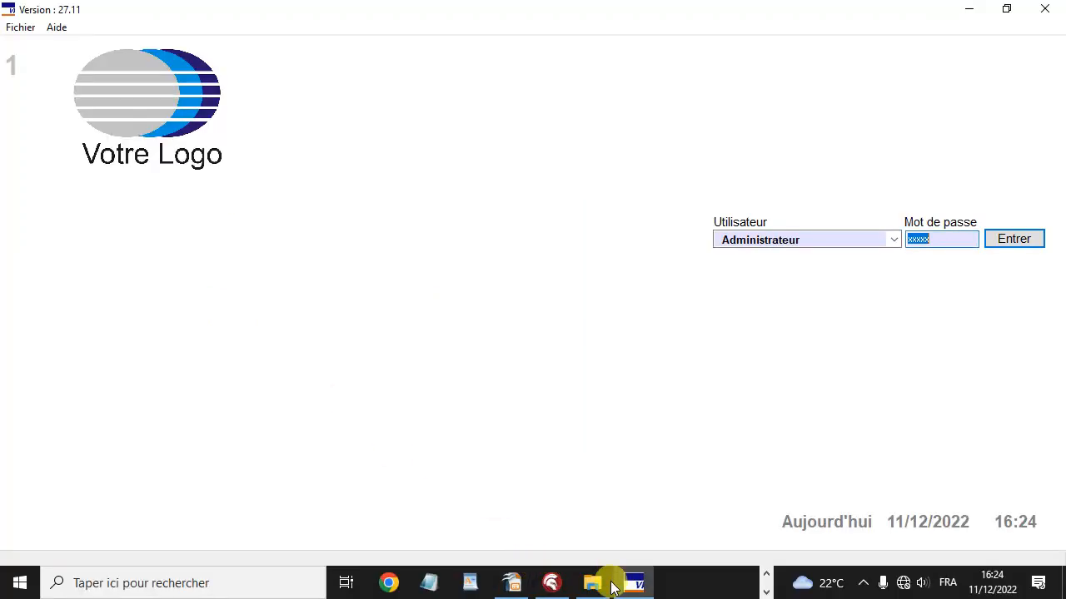
left_click(991, 239)
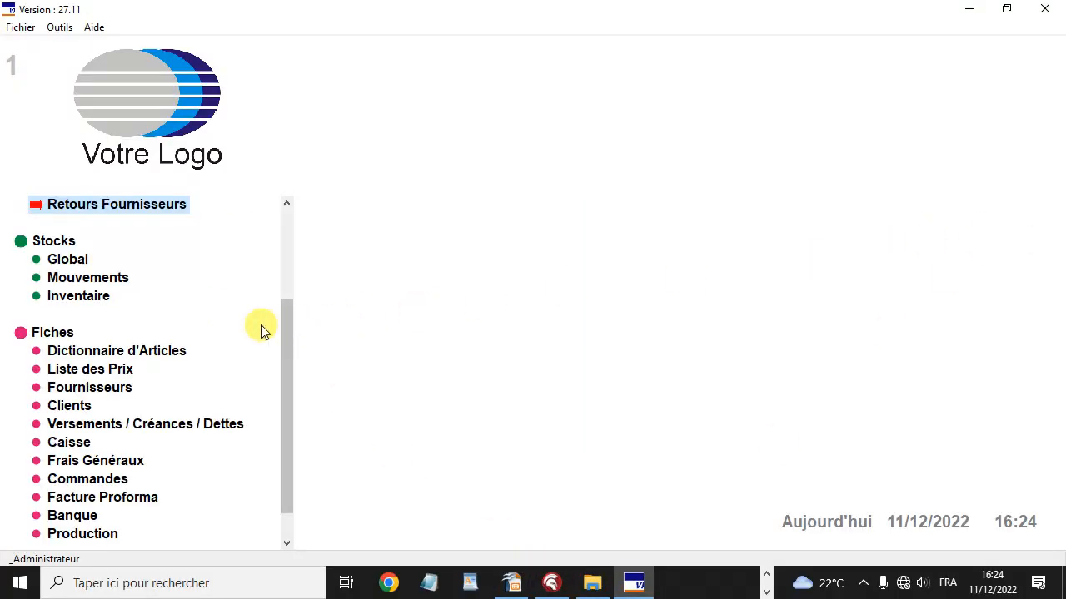
left_click(63, 261)
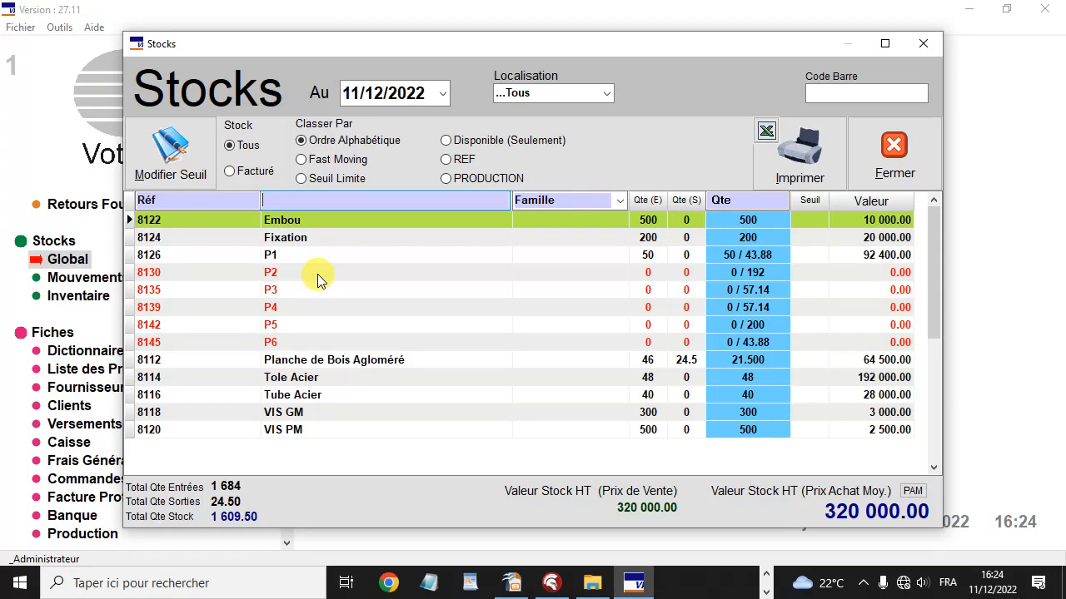
Switch to the Production.odp presentation, check the P2 slide in the slideshow and end the show.
left_click(511, 583)
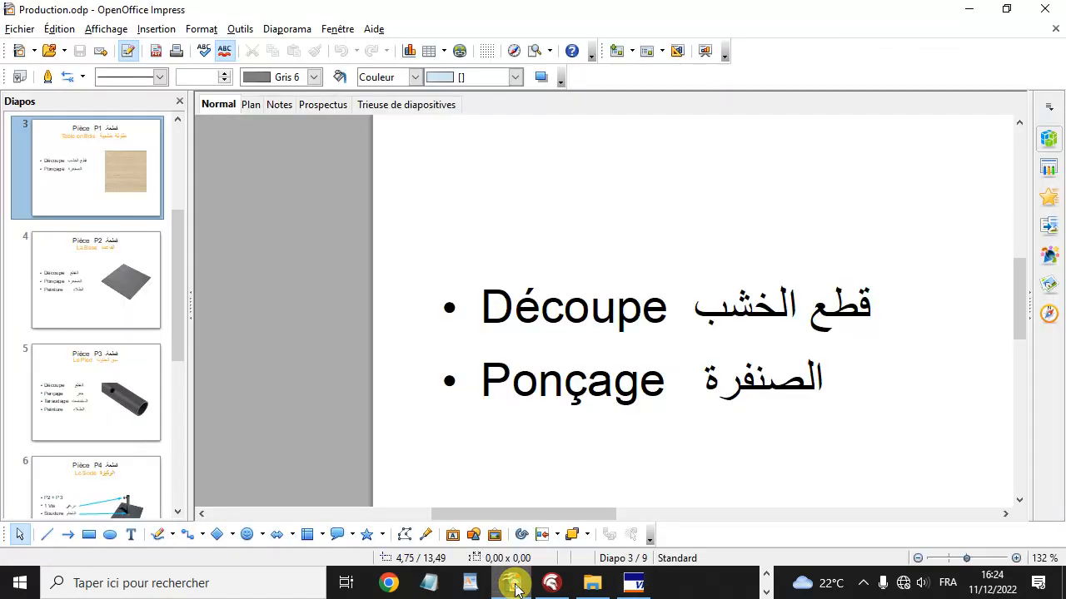
key("F5")
left_click(542, 439)
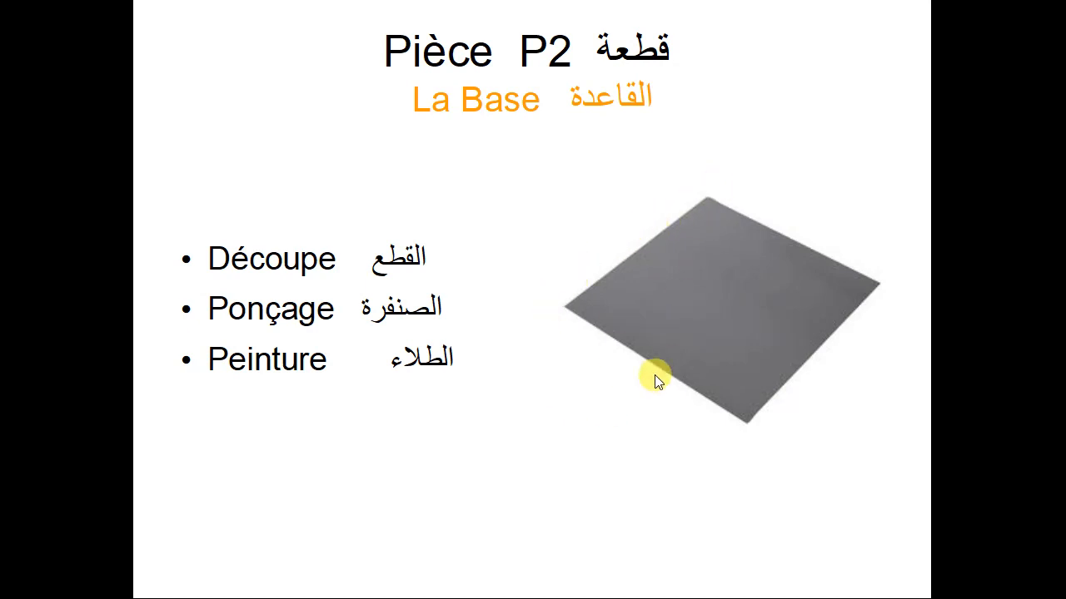
key("Escape")
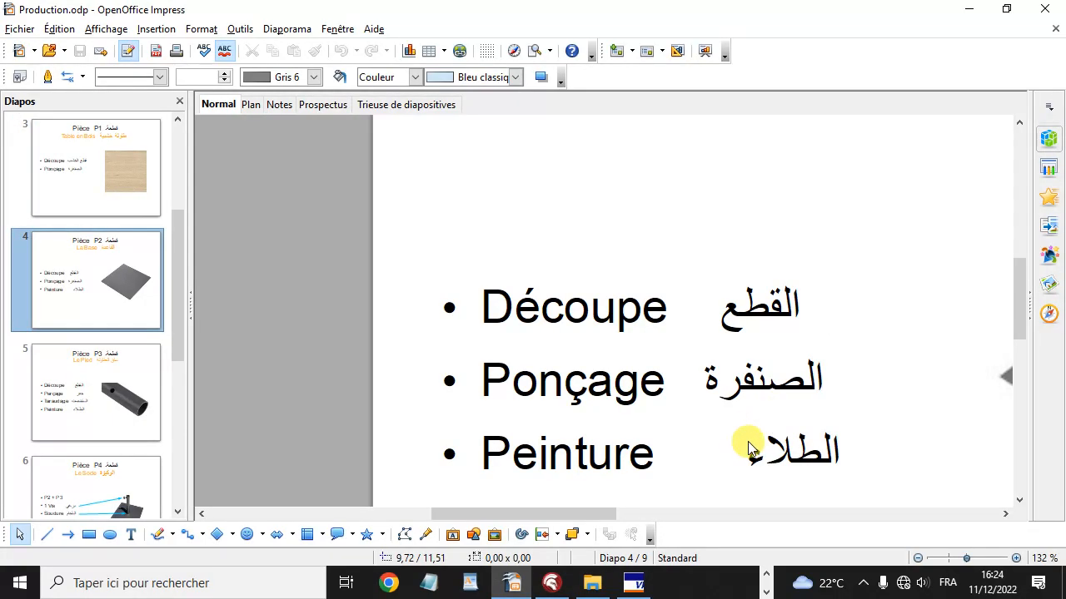
Switch to the stock management program, add a production of 40 units of P2, and close the production list.
left_click(634, 583)
left_click(107, 535)
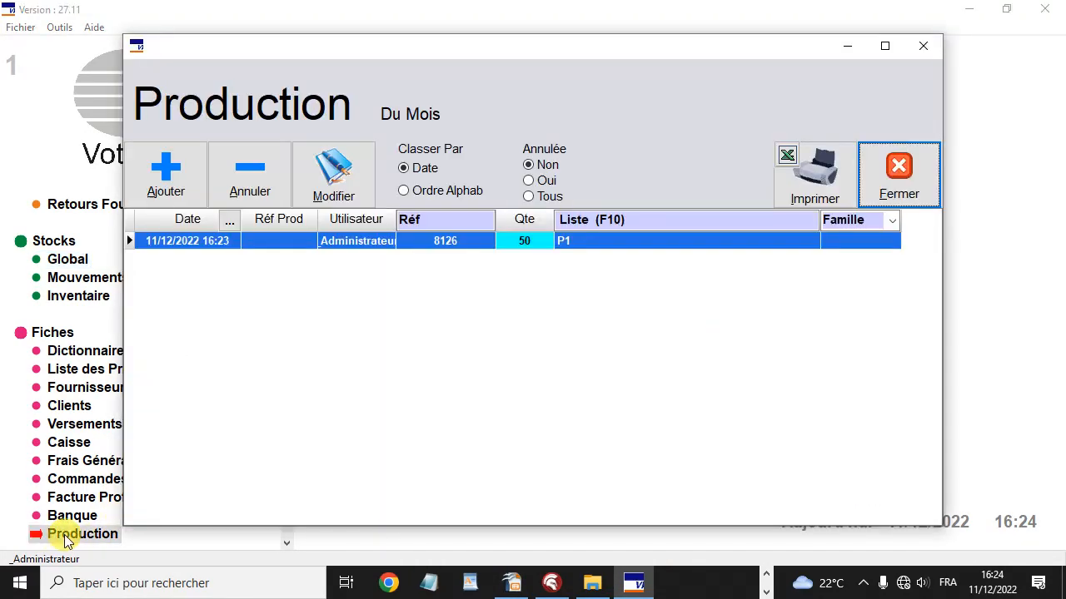
left_click(182, 191)
left_click(618, 402)
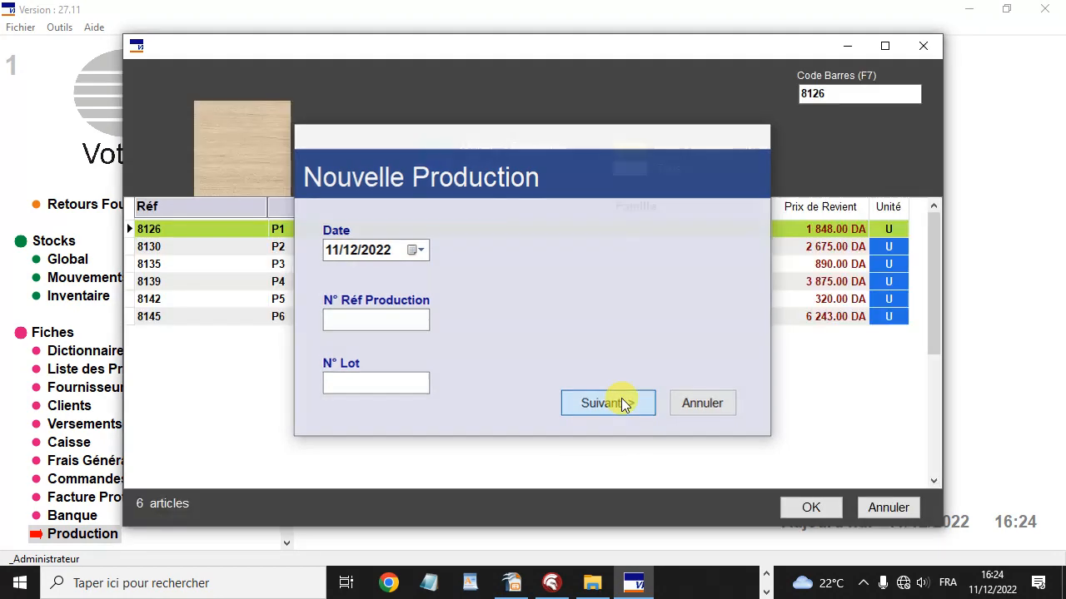
double_click(316, 254)
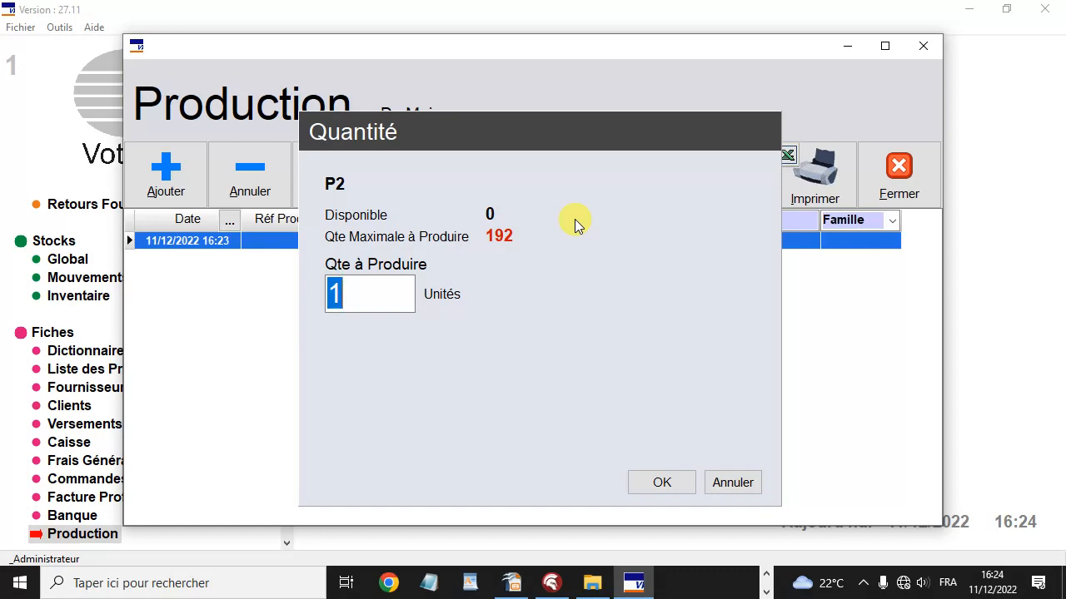
type("40")
key("Return")
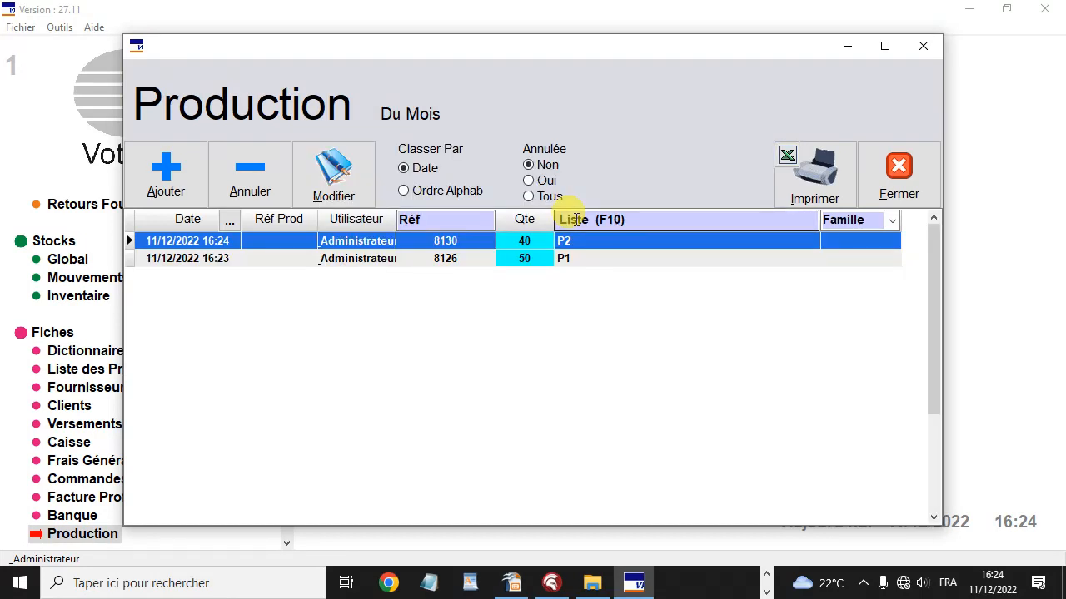
left_click(901, 176)
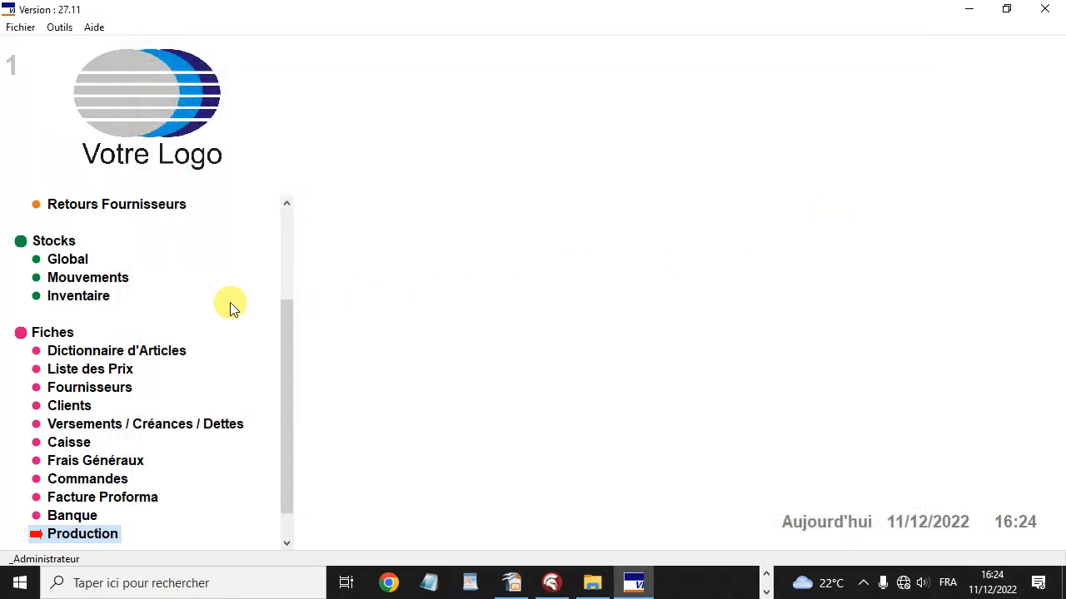
Check the global stock, then switch to the Production.odp presentation and view the P3 slide in the slideshow.
left_click(67, 263)
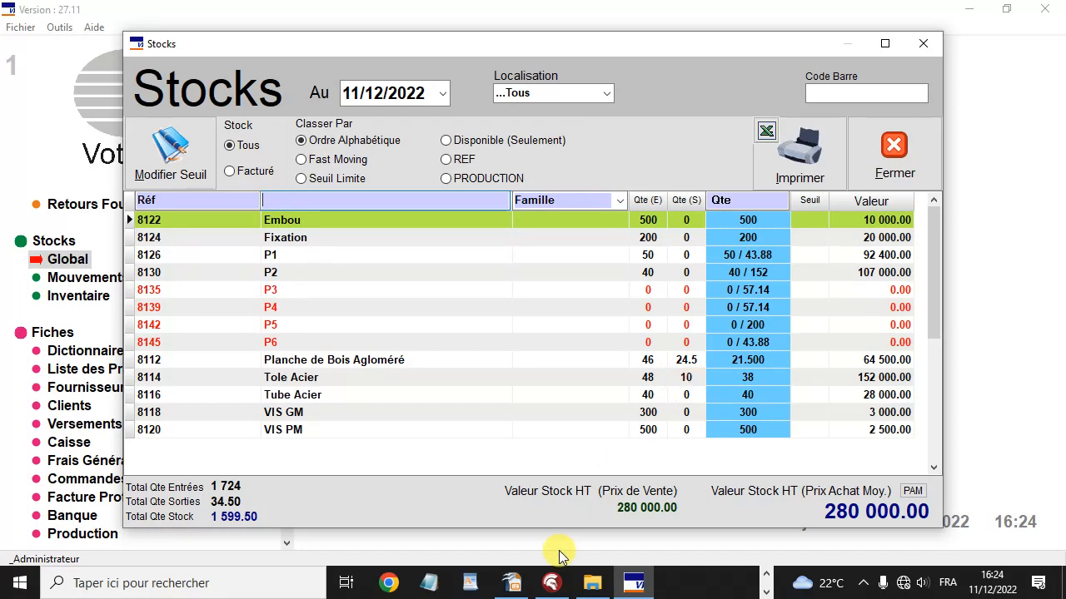
left_click(512, 584)
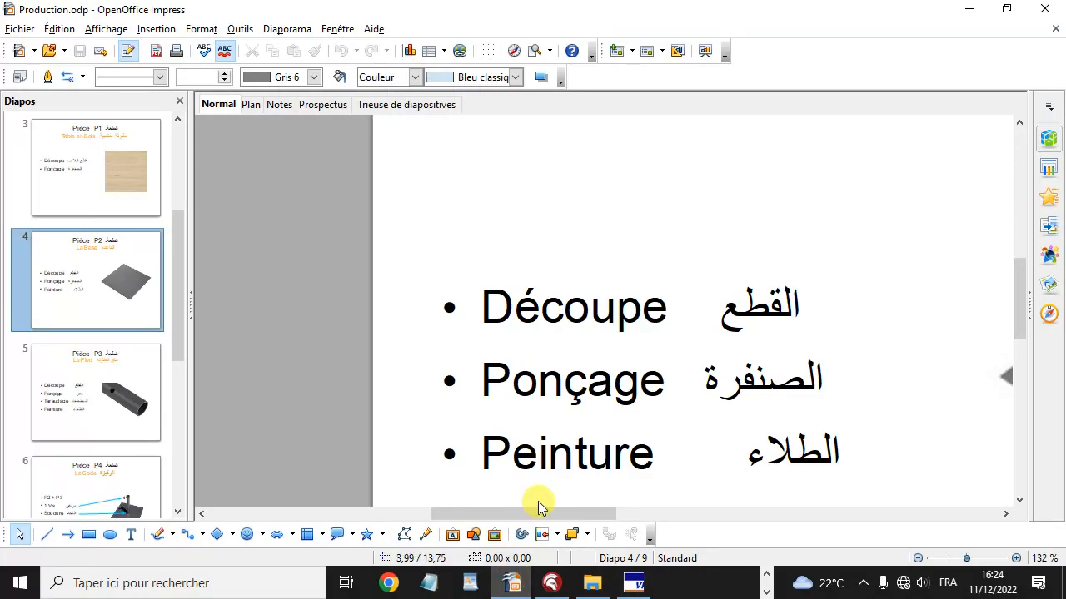
key("F5")
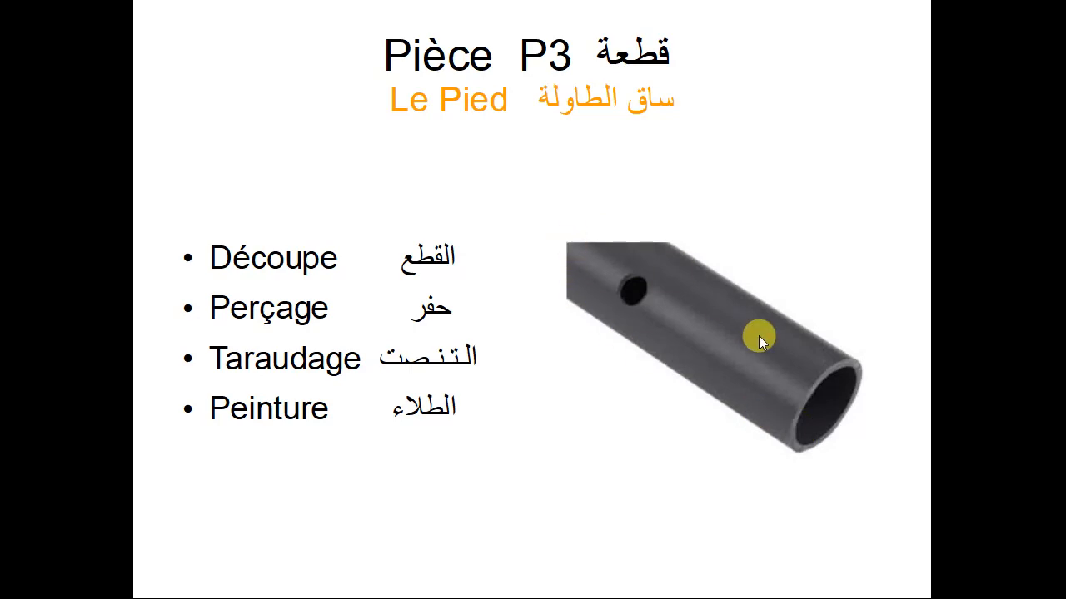
key("Escape")
Return to the stock management program, examine the Tube Acier entries and exits in the global stock, and close it.
left_click(633, 587)
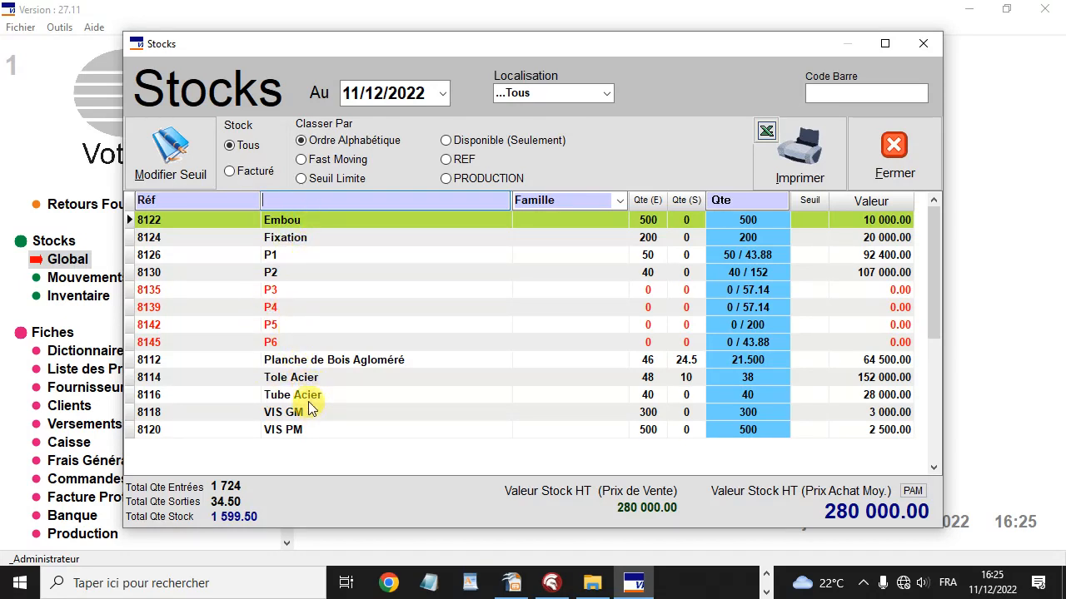
left_click(308, 430)
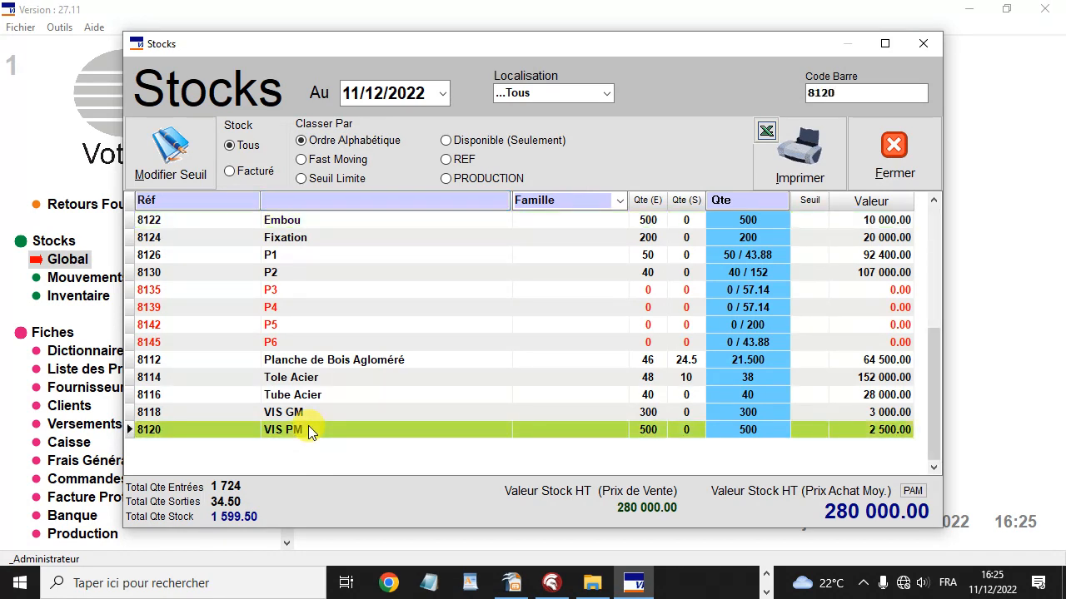
key("Up")
key("Up")
key("Up")
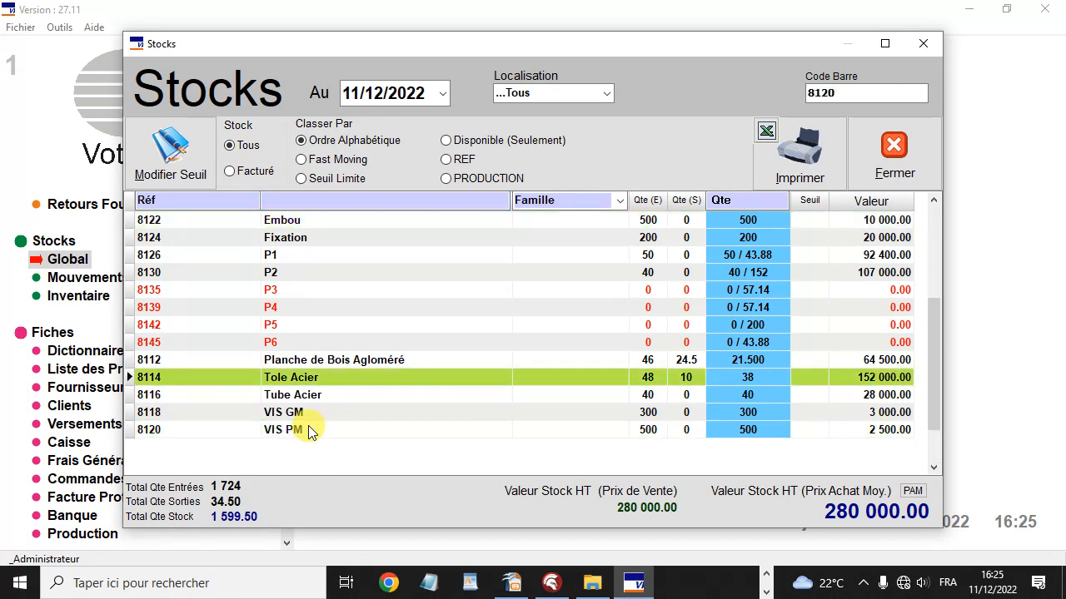
left_click(305, 398)
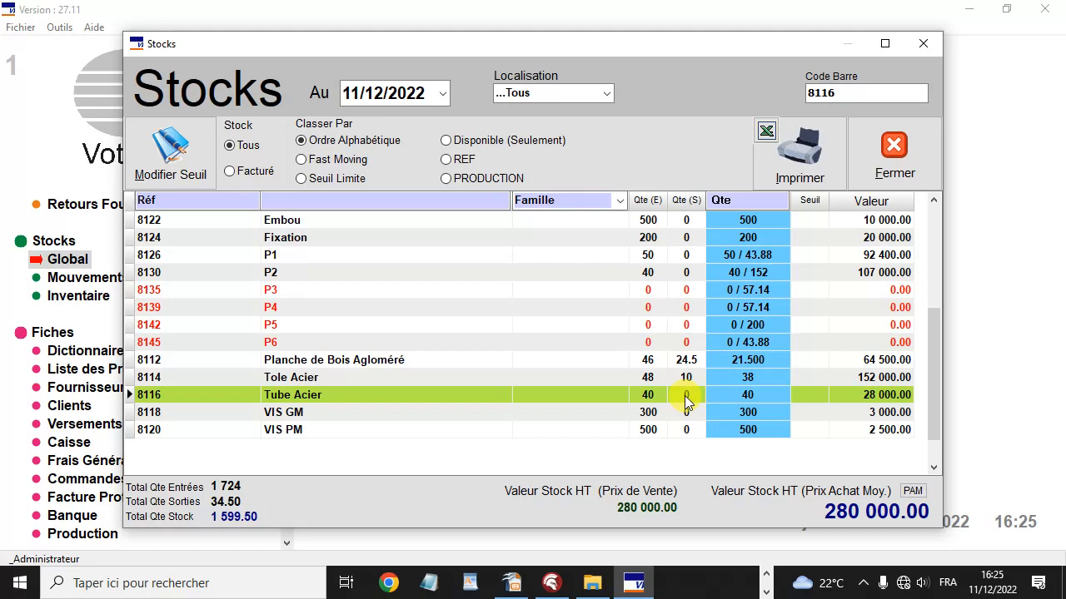
key("Escape")
Add a production of 50 units of P3 and close the production list.
left_click(102, 532)
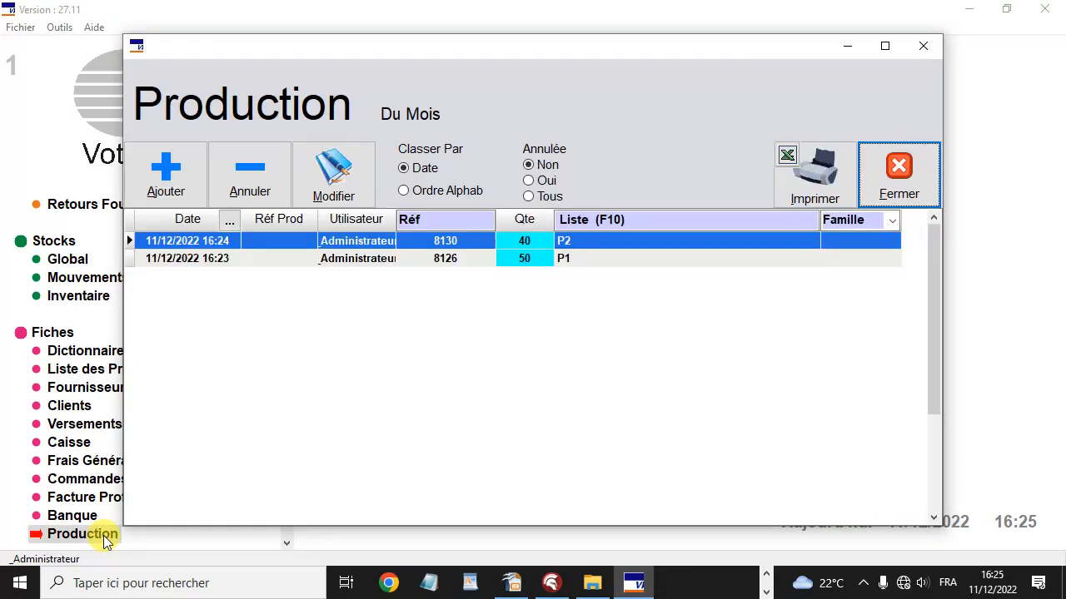
left_click(162, 193)
left_click(628, 403)
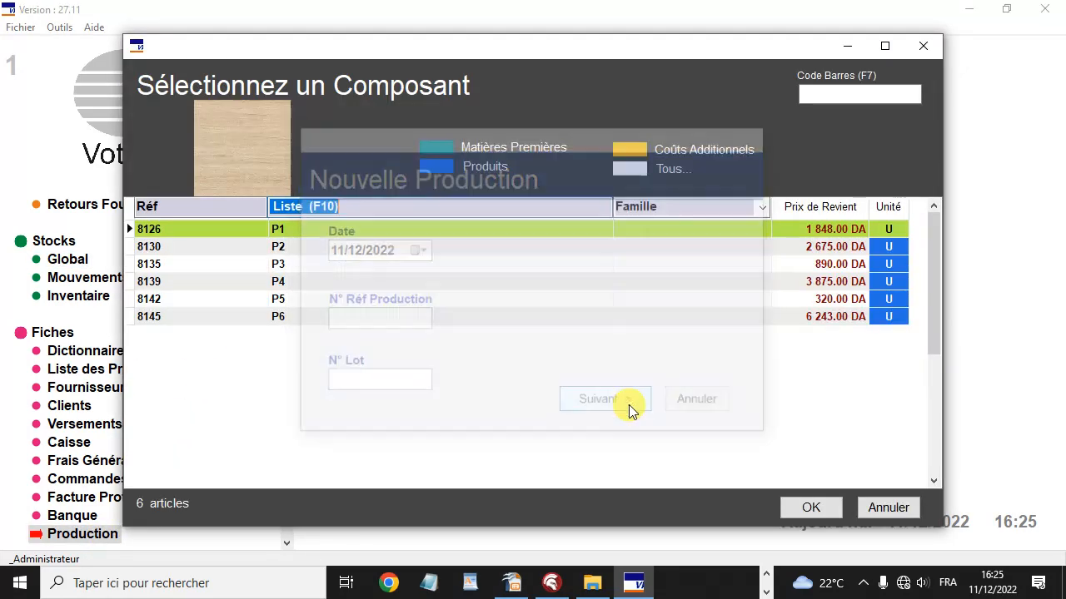
double_click(326, 267)
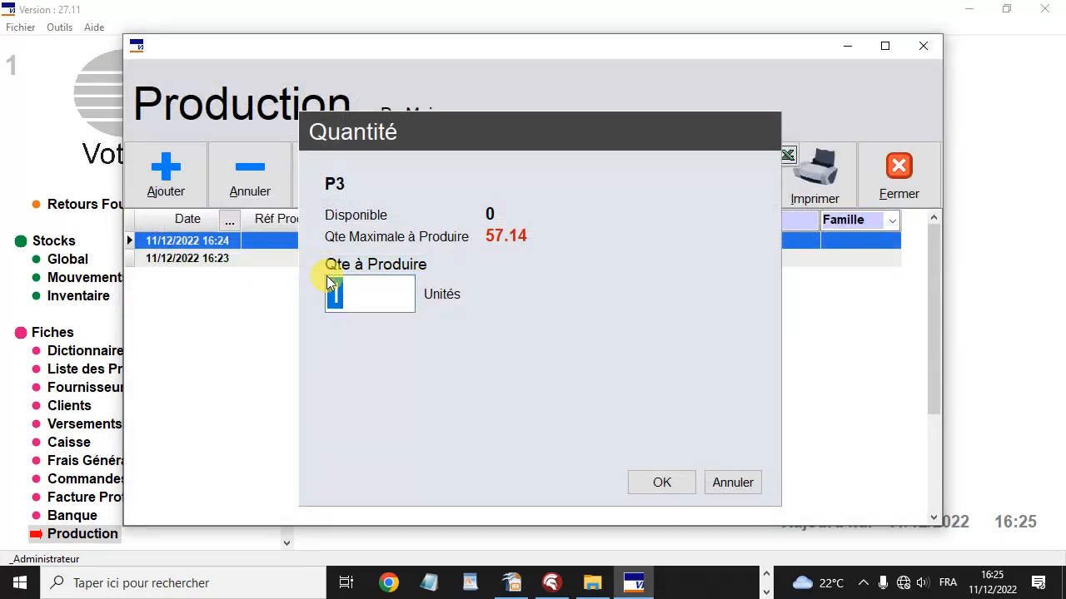
type("50")
key("Return")
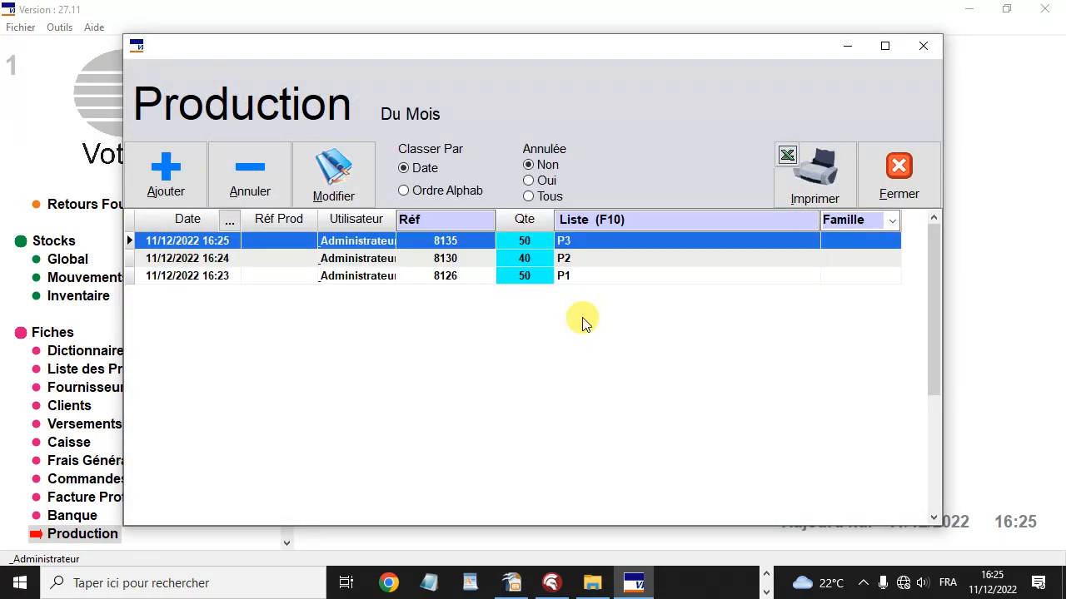
left_click(896, 188)
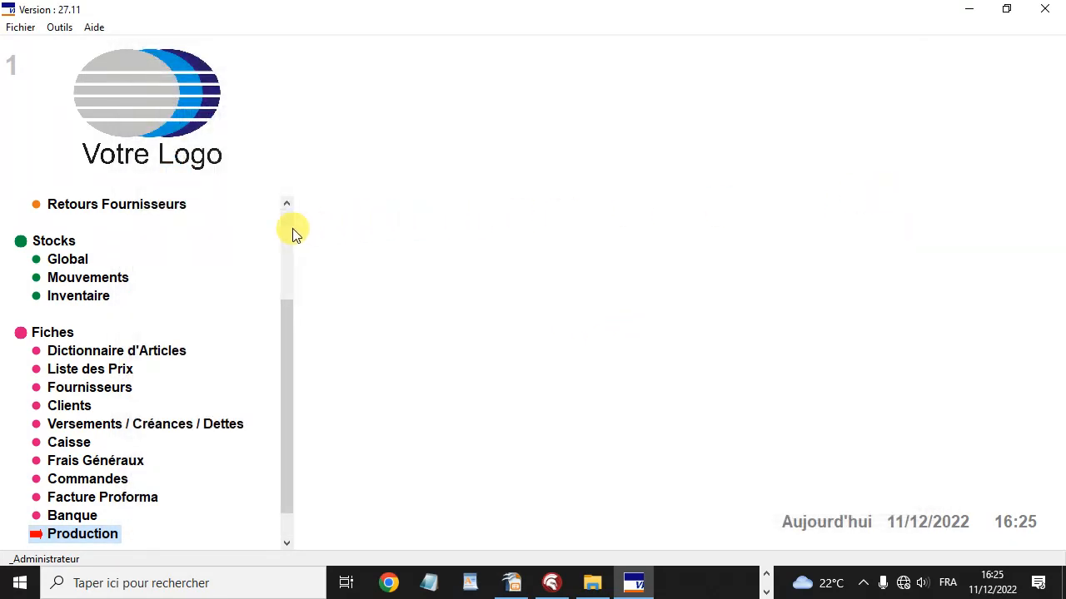
Check Tube Acier in the global stock, then switch to the Production.odp presentation and view the P4 slide in the slideshow.
left_click(66, 259)
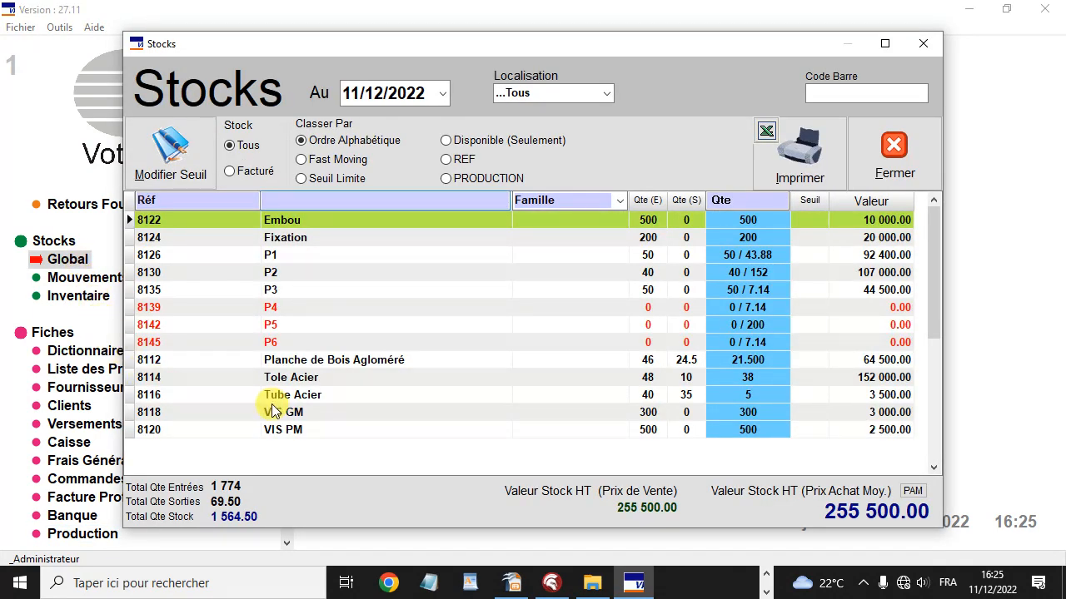
left_click(350, 397)
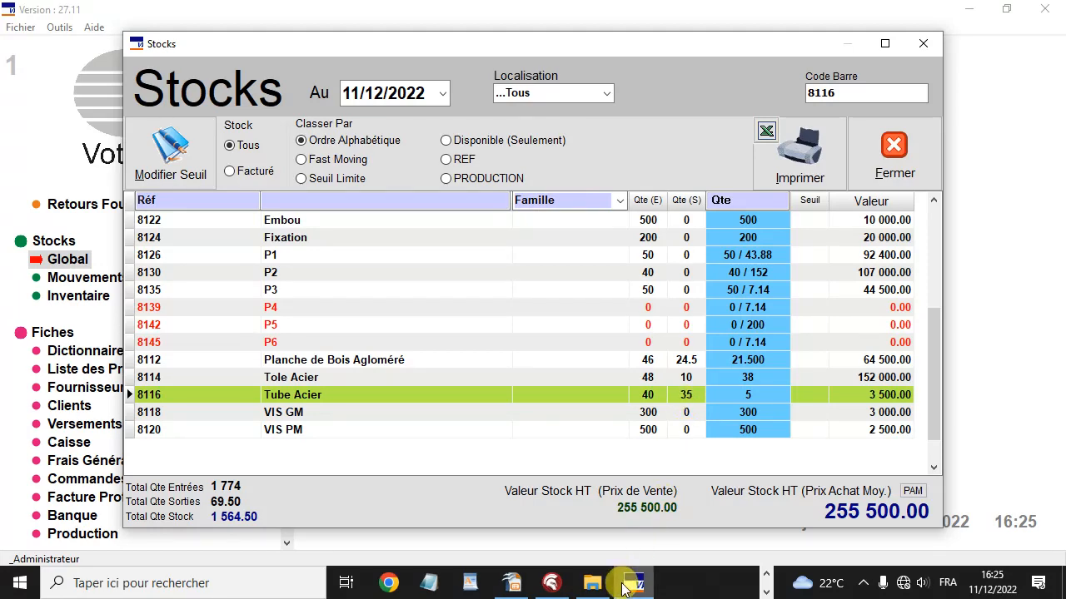
left_click(514, 586)
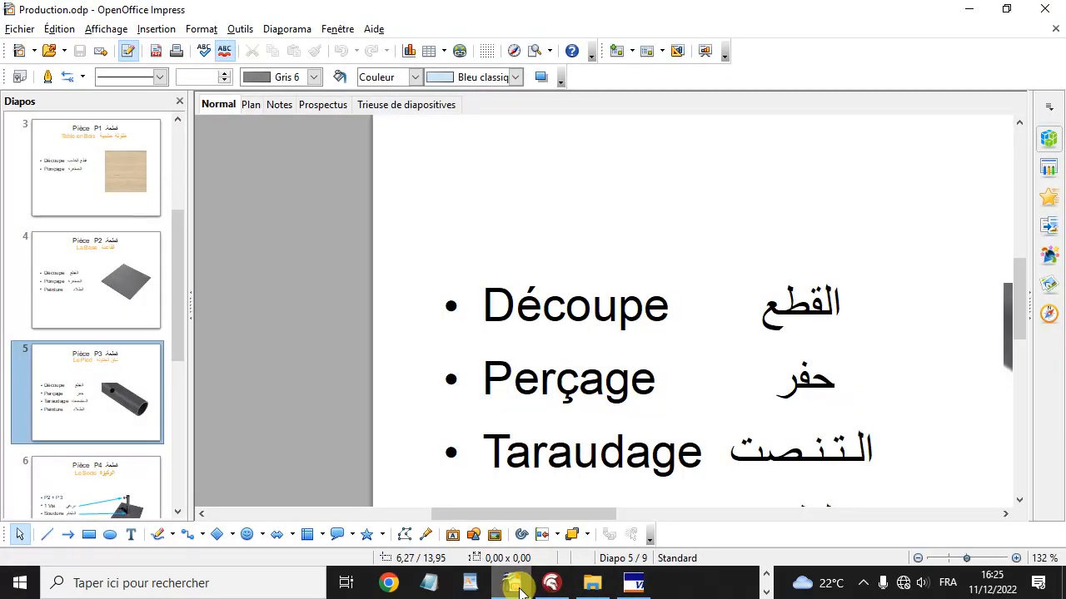
key("F5")
left_click(517, 587)
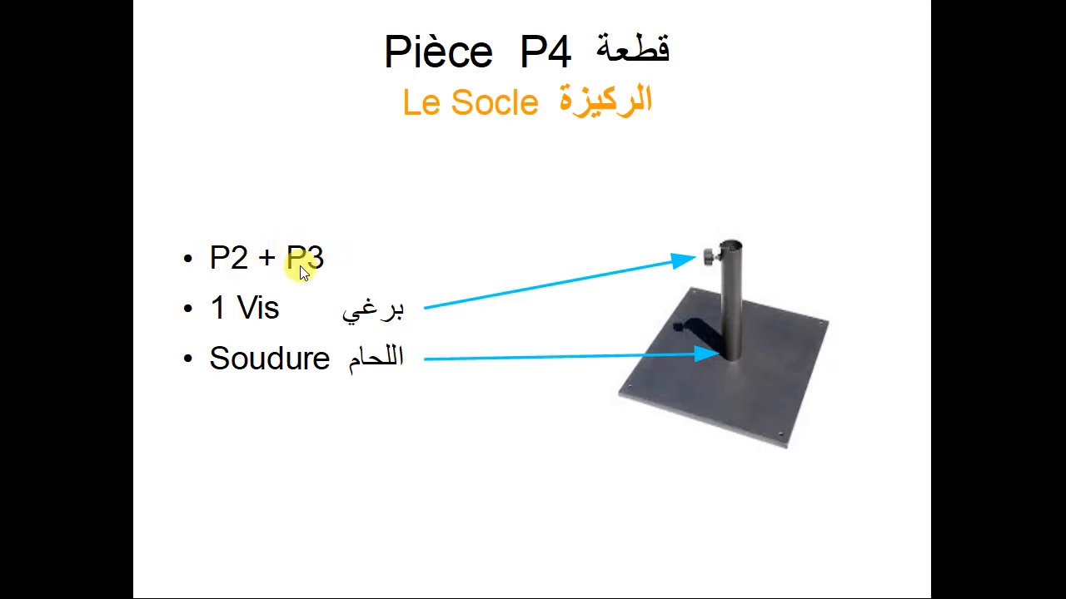
key("Escape")
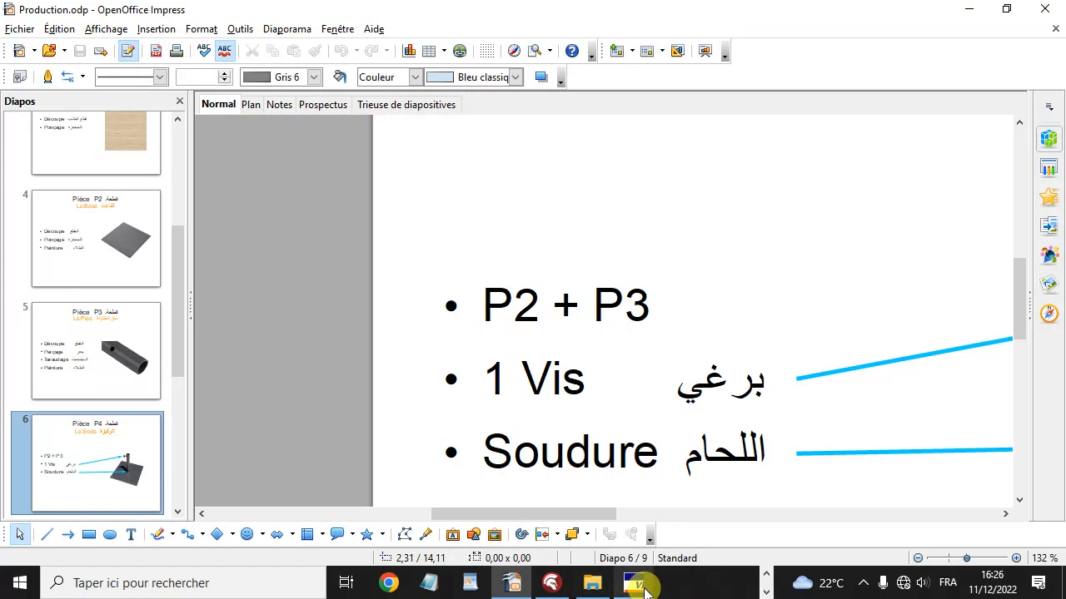
Return to the stock management program, check the available quantities of P2 and P3 in the global stock, and close it.
left_click(643, 587)
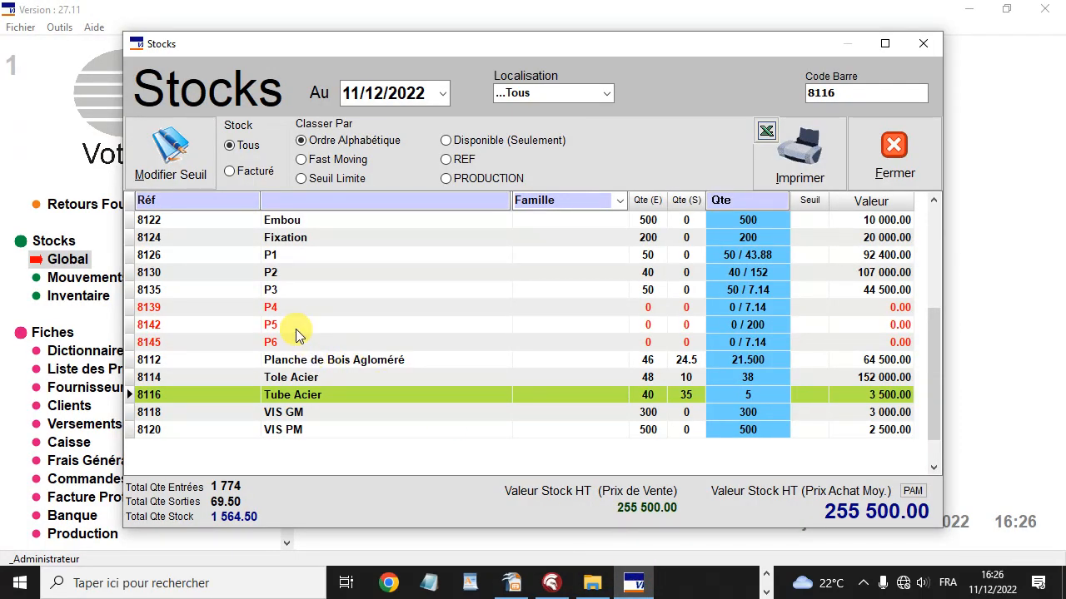
left_click(309, 275)
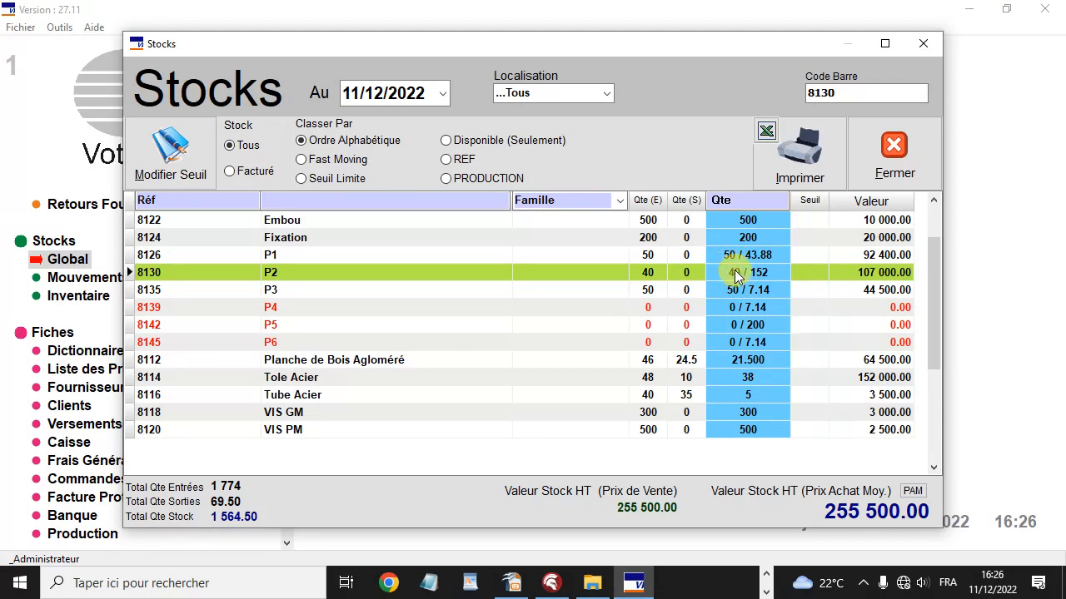
left_click(670, 292)
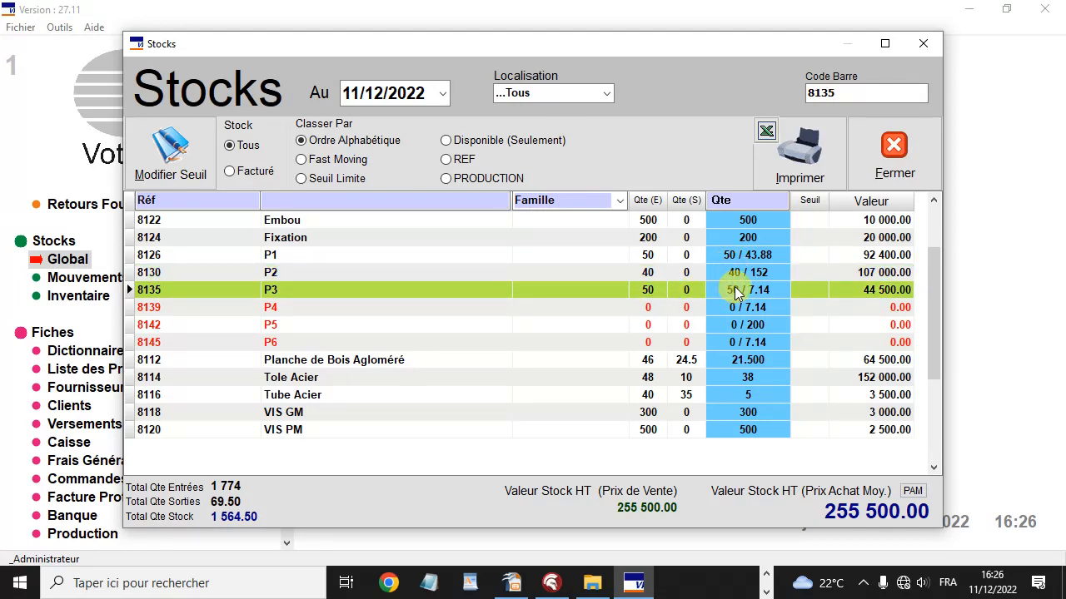
left_click(902, 163)
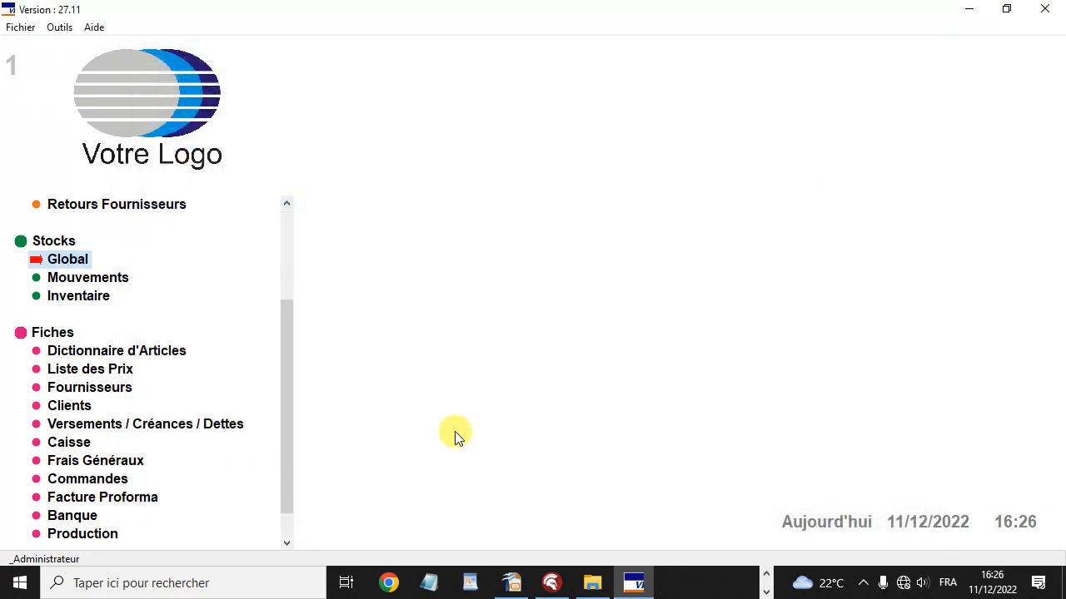
Add a production of 1 unit of P4 and close the production list.
left_click(90, 537)
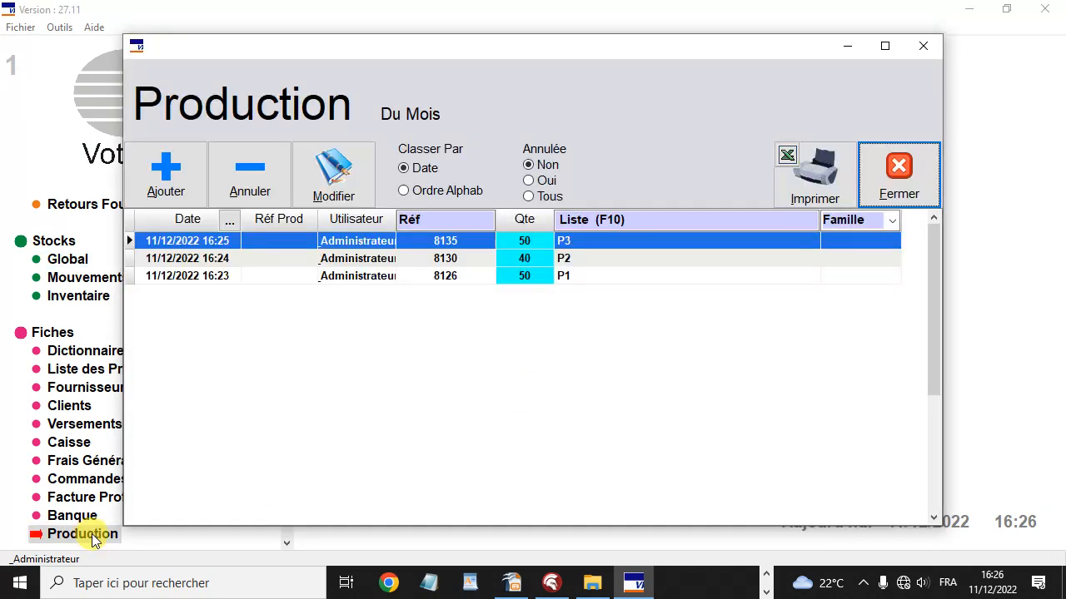
left_click(165, 174)
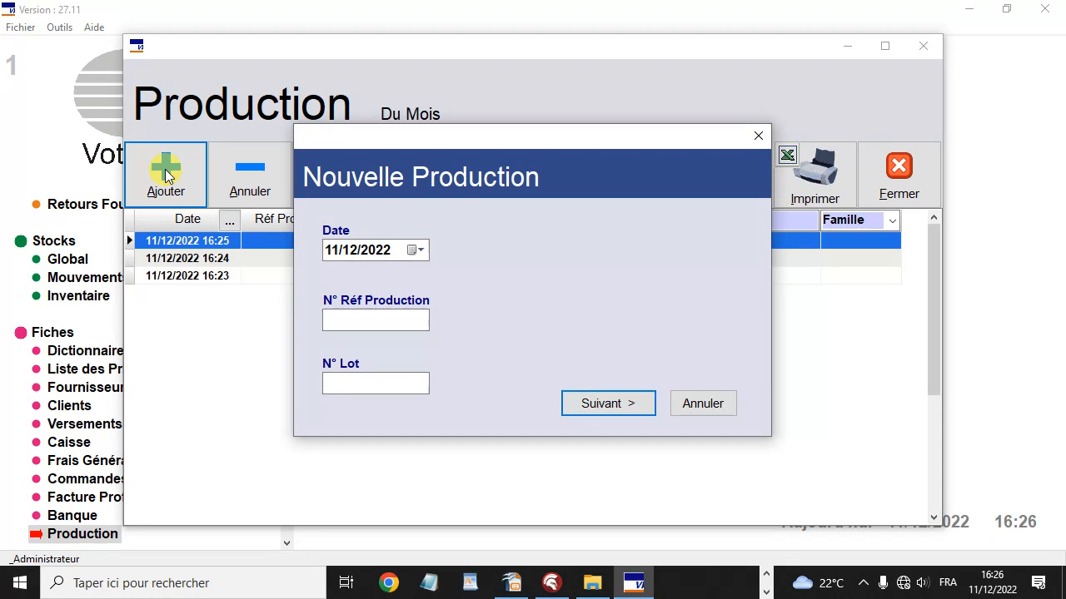
left_click(623, 406)
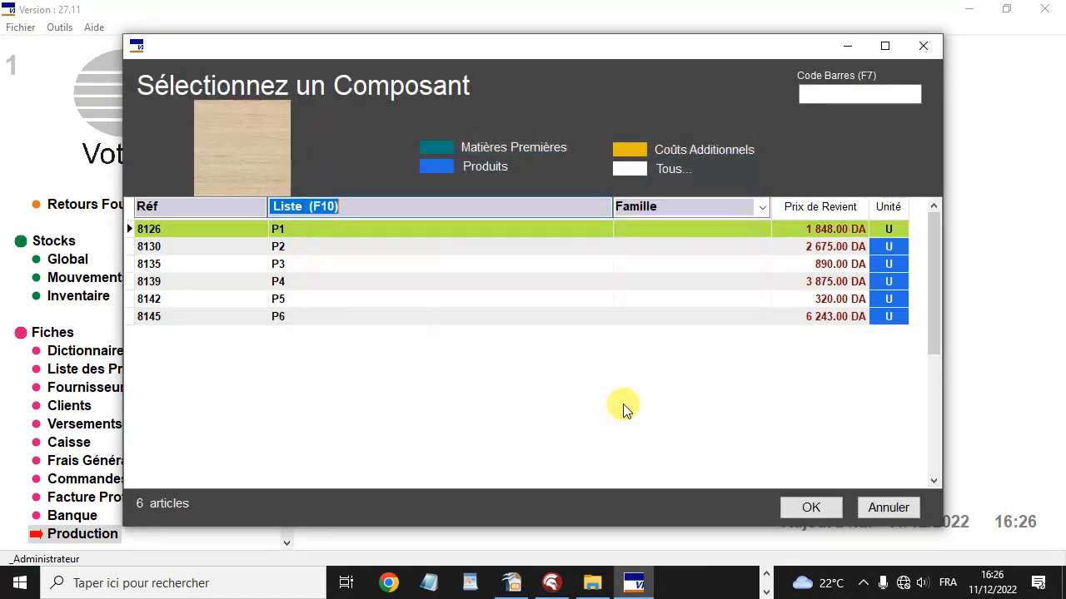
left_click(291, 282)
double_click(316, 283)
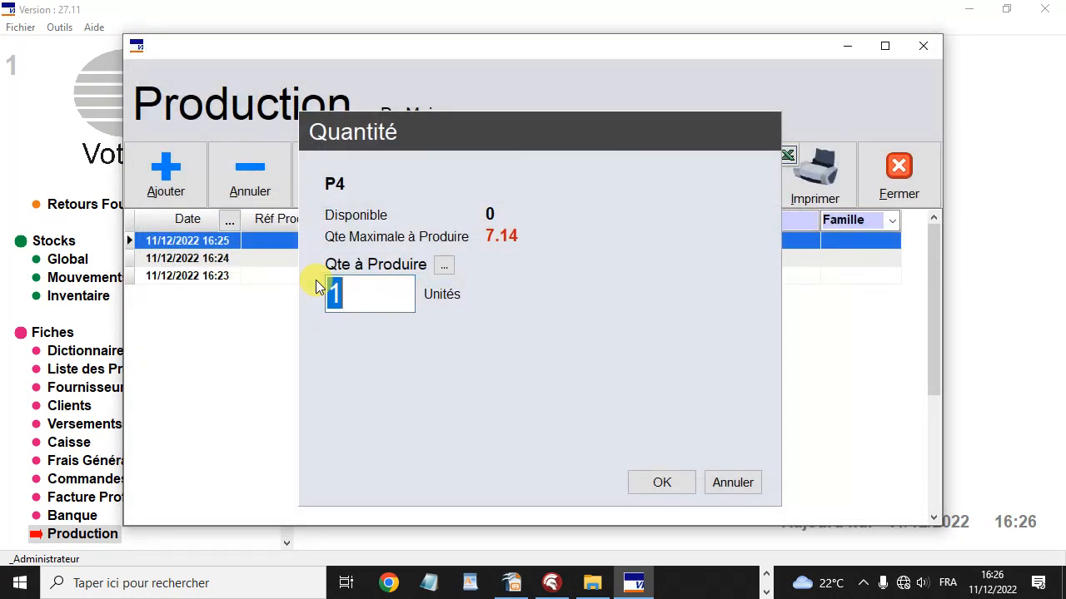
left_click(660, 486)
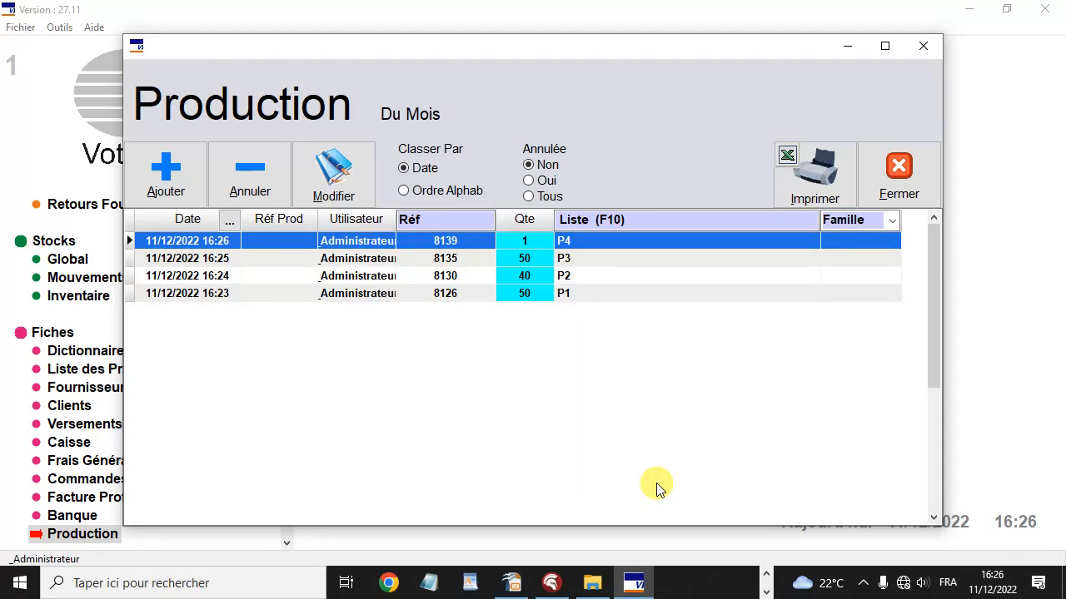
left_click(895, 167)
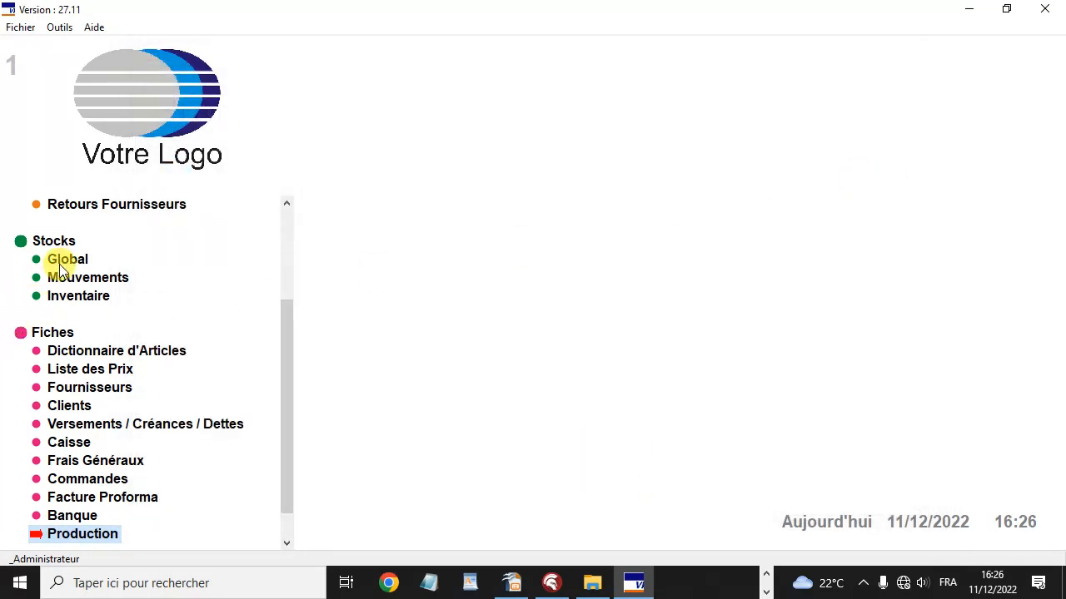
Check the quantities of P4, P2 and P3 in the global stock, and close it.
left_click(63, 261)
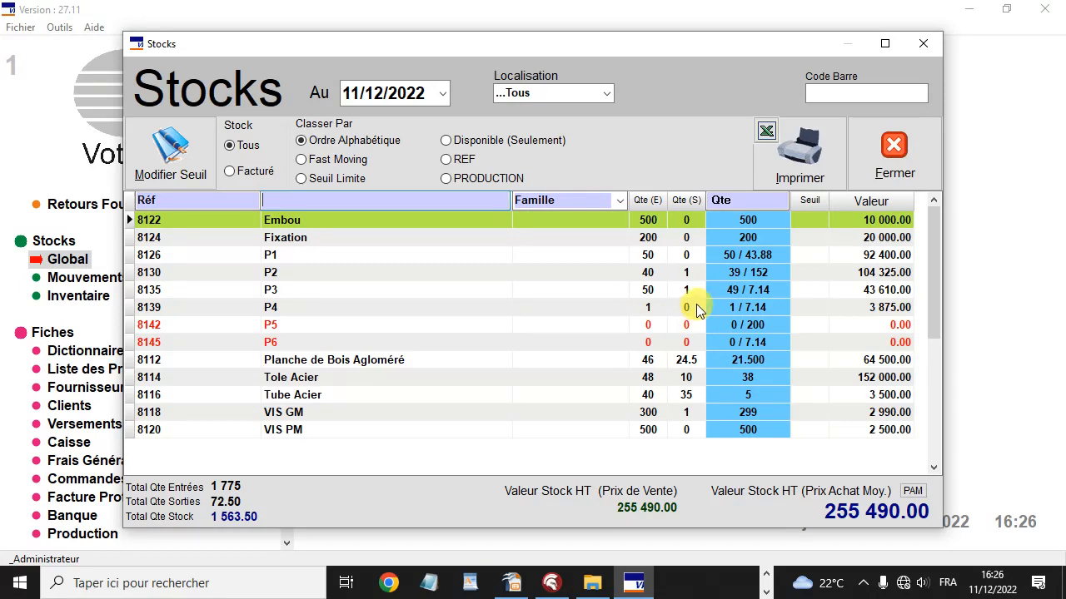
left_click(476, 306)
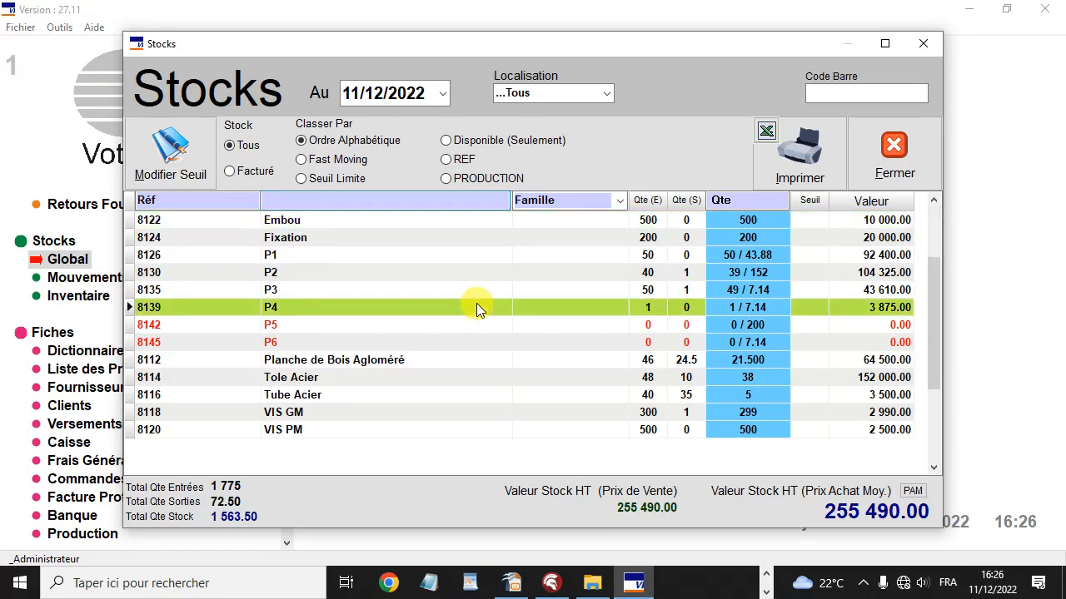
left_click(692, 276)
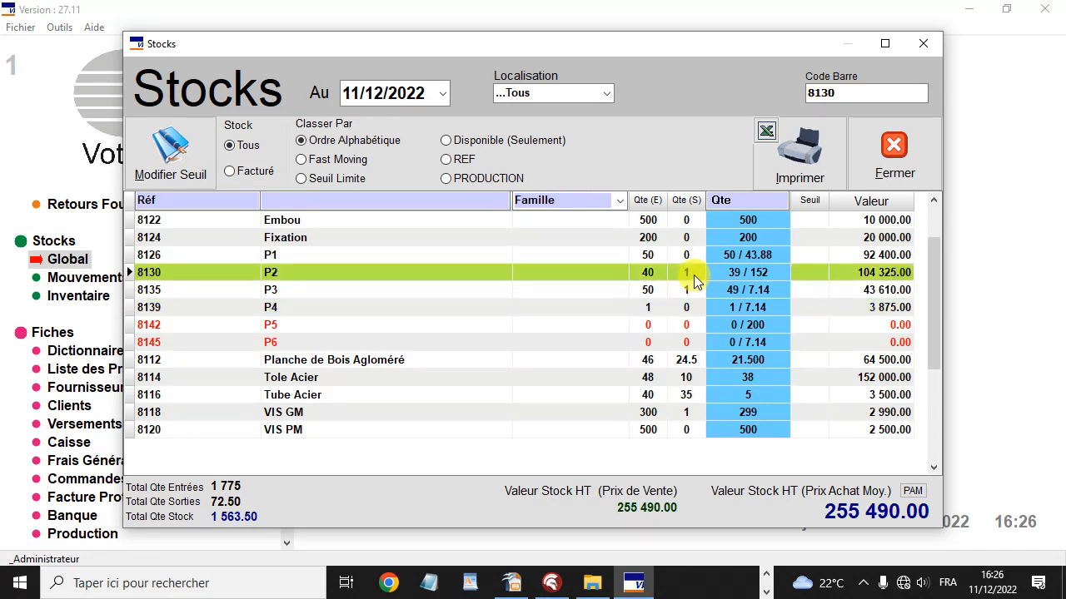
left_click(696, 291)
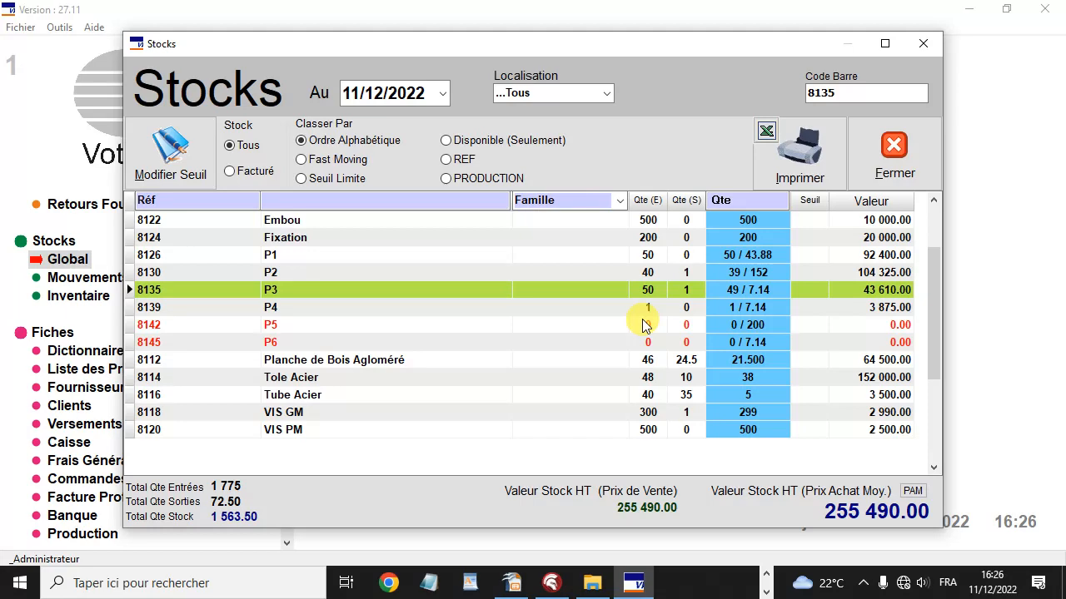
left_click(902, 152)
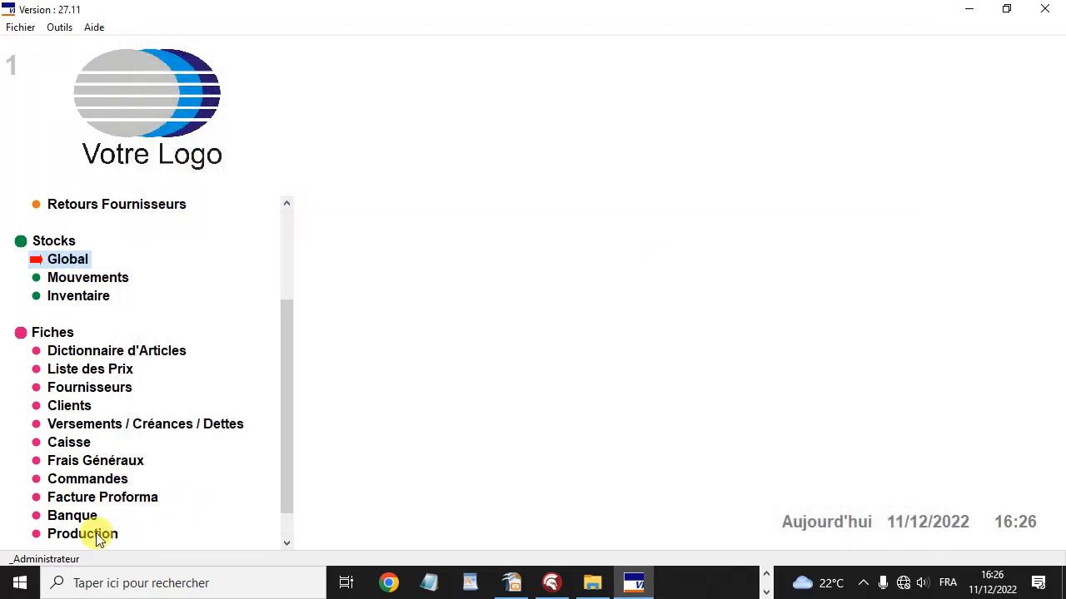
Change the quantity of the existing P4 production to 2 units and close the production list.
left_click(98, 537)
double_click(588, 241)
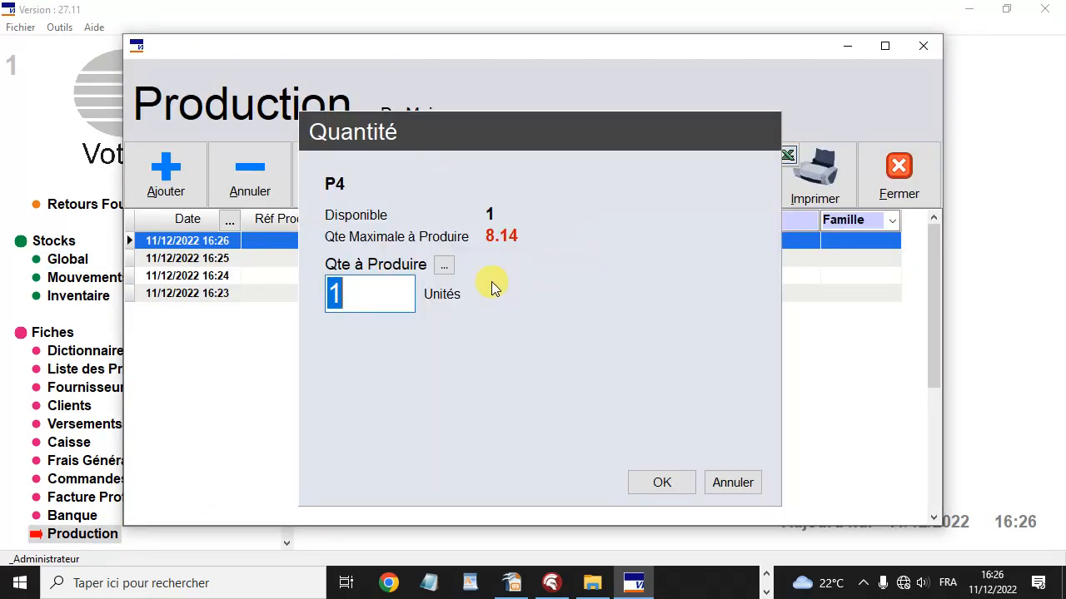
type("2")
key("Return")
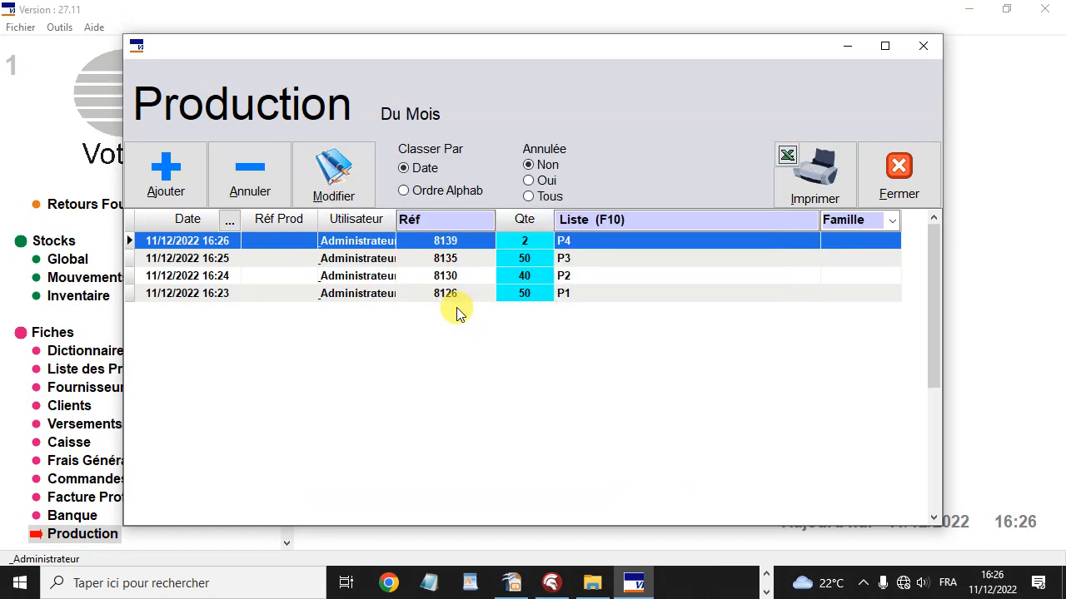
left_click(896, 175)
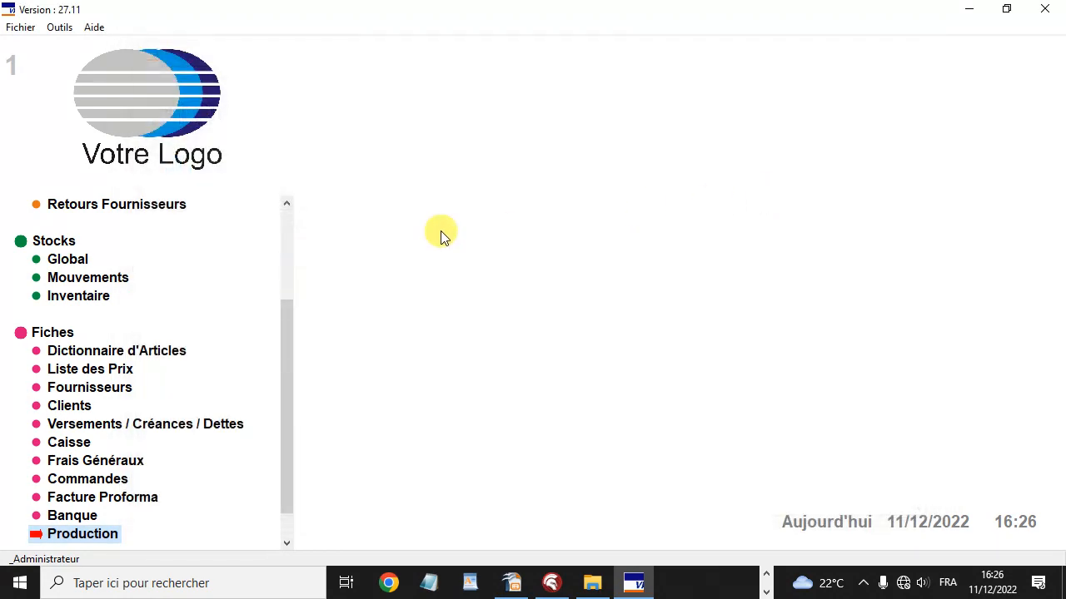
Compare the outgoing quantities of P2 and P3 in the global stock again and close it.
left_click(65, 259)
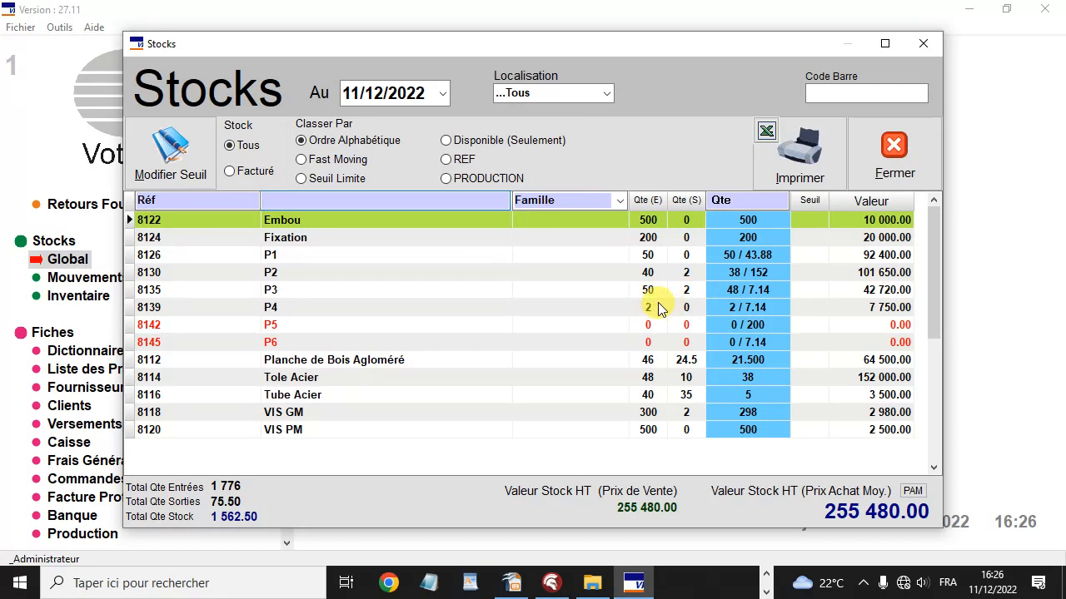
left_click(684, 273)
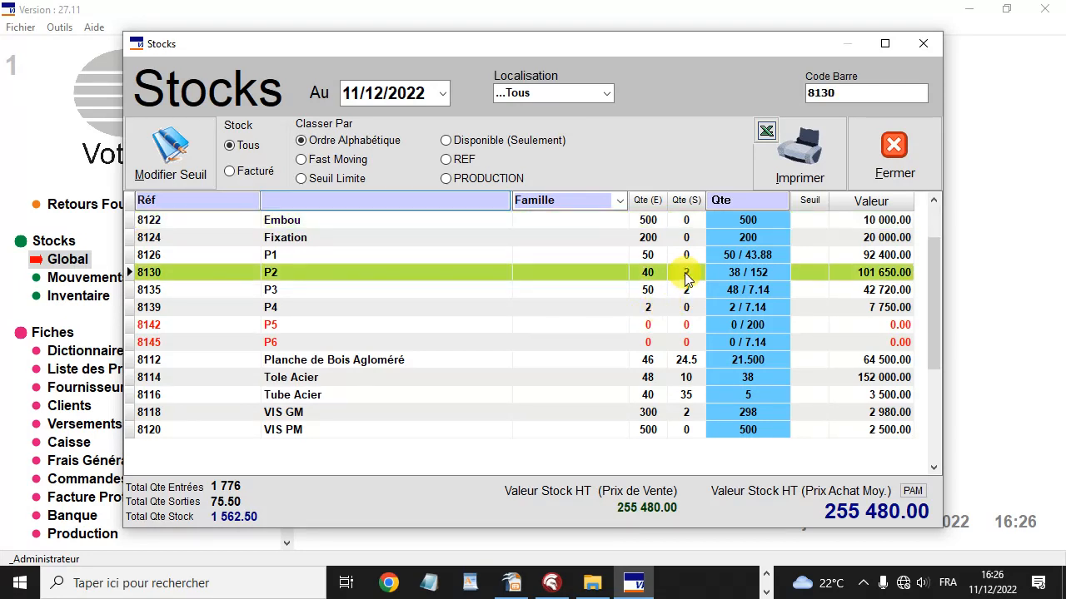
left_click(687, 288)
left_click(686, 275)
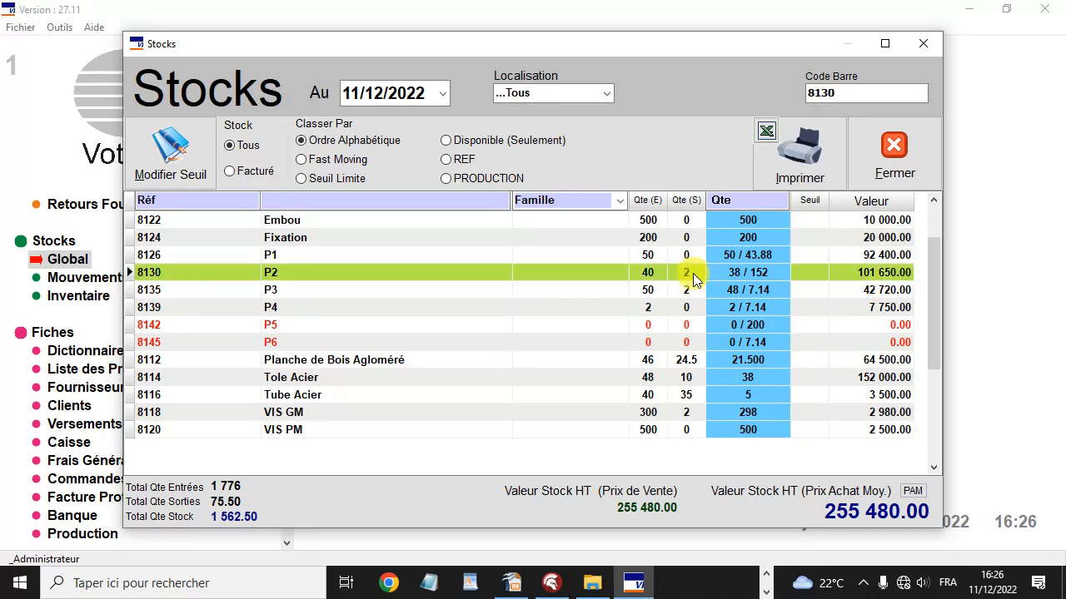
left_click(691, 293)
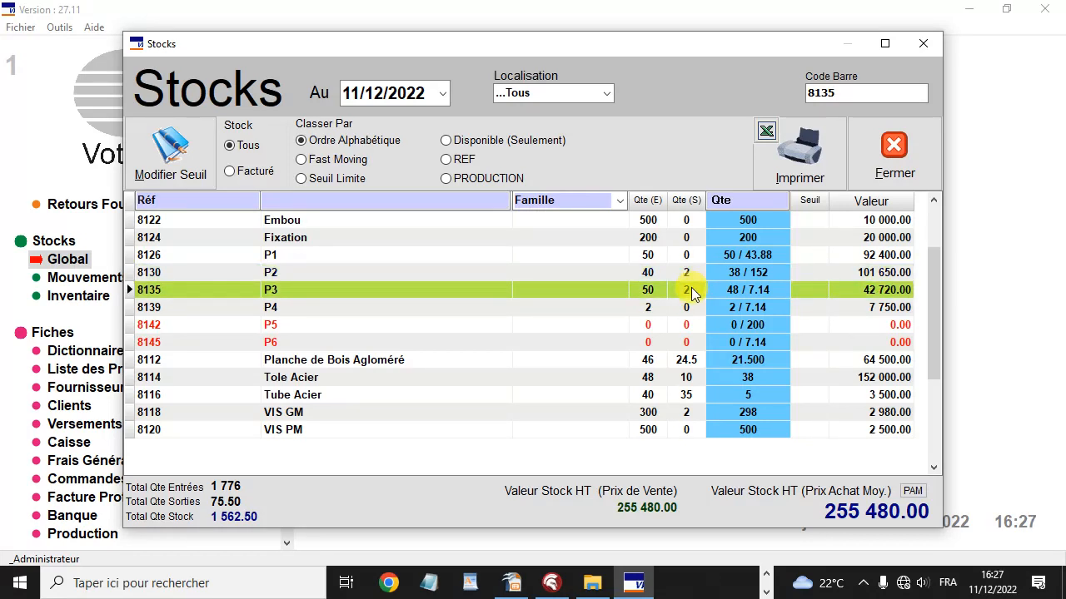
left_click(895, 149)
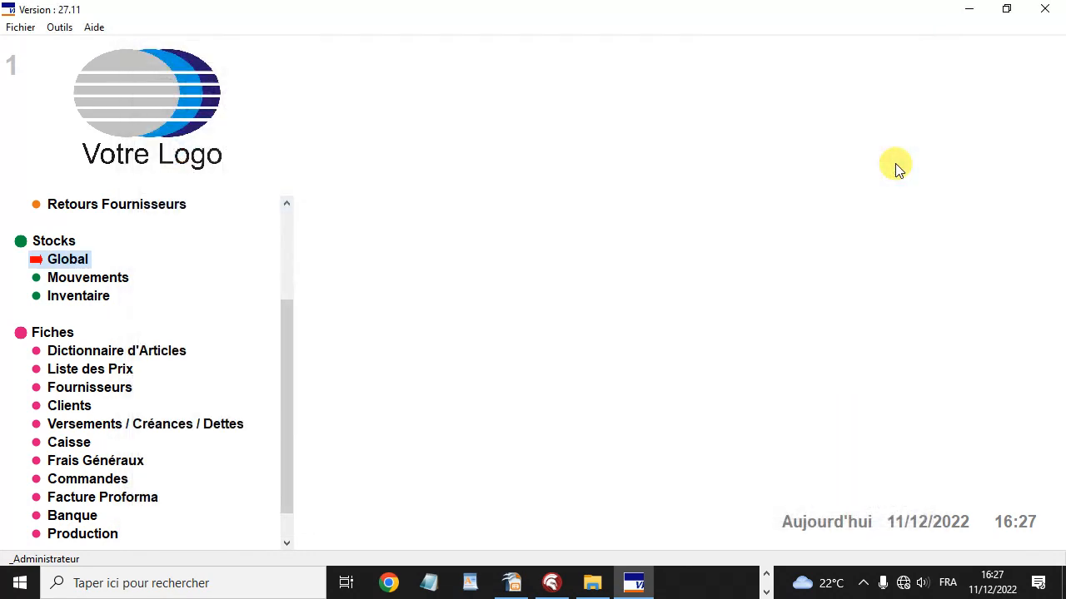
Start a new production dated 11/12/2022 and select P5 as the component to produce.
left_click(84, 535)
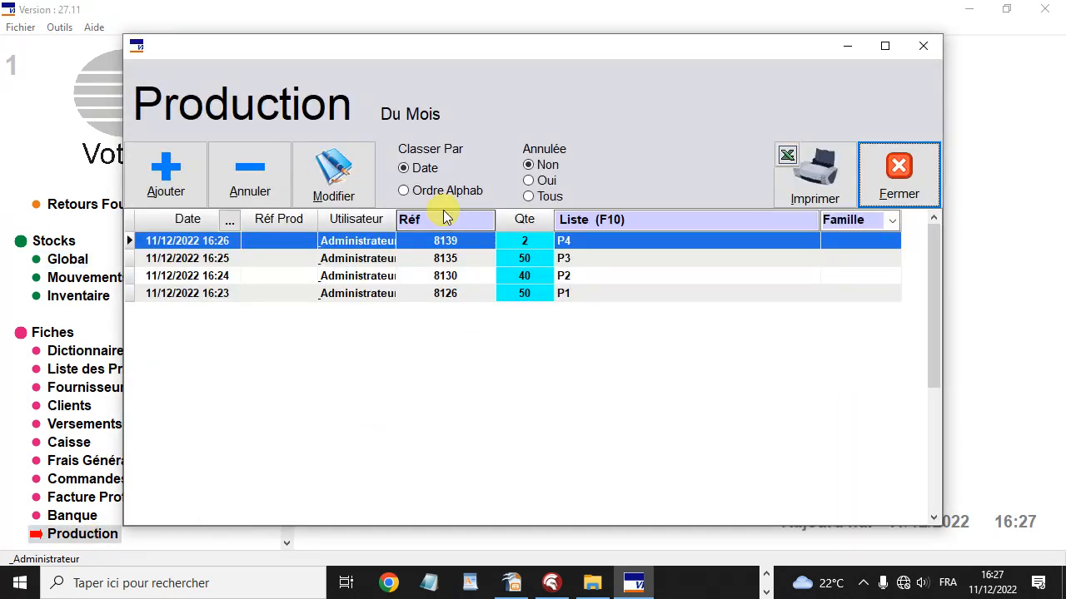
left_click(164, 181)
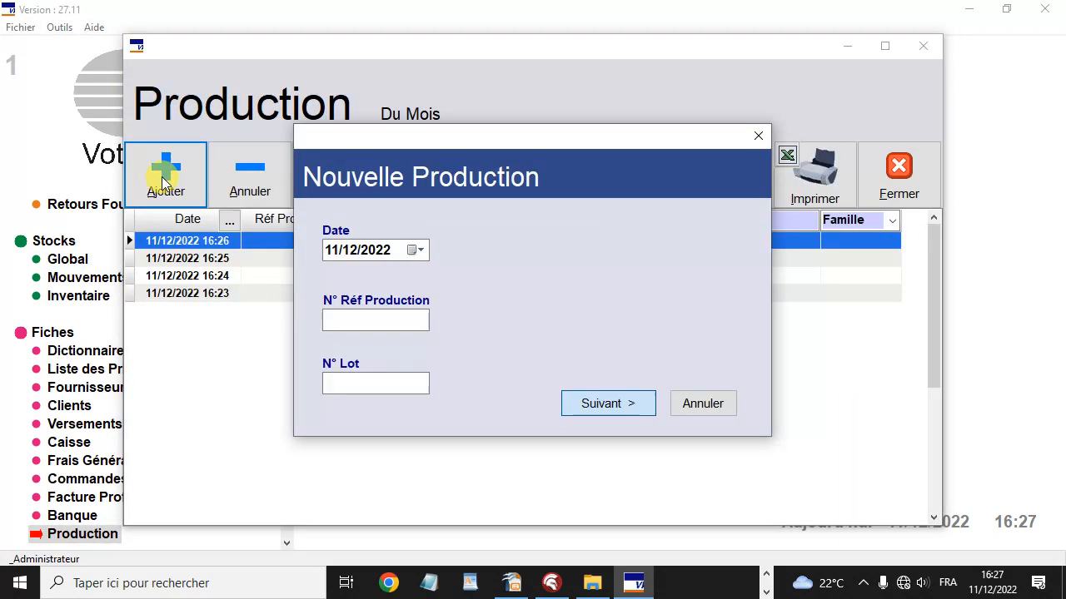
left_click(621, 406)
left_click(339, 305)
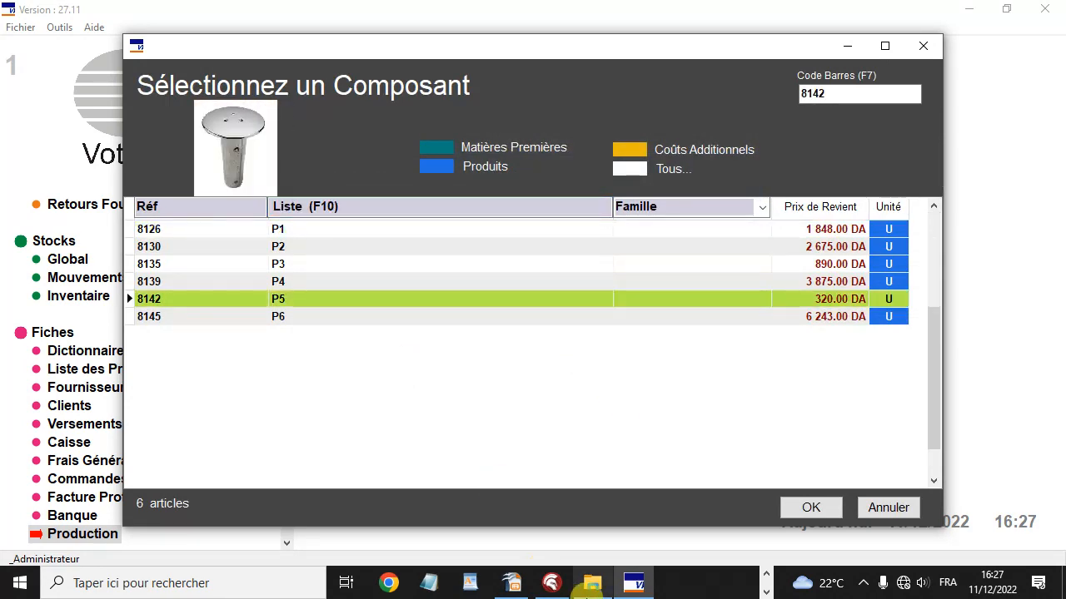
Switch to the Production.odp presentation, view the P5 slide in the slideshow, and return to the stock management program.
left_click(516, 581)
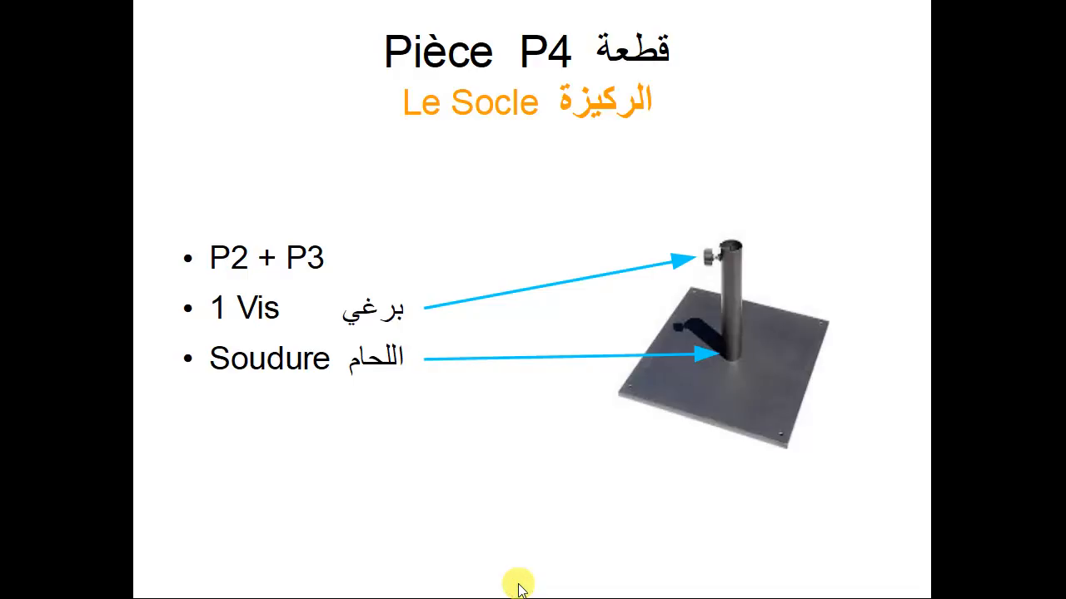
left_click(518, 588)
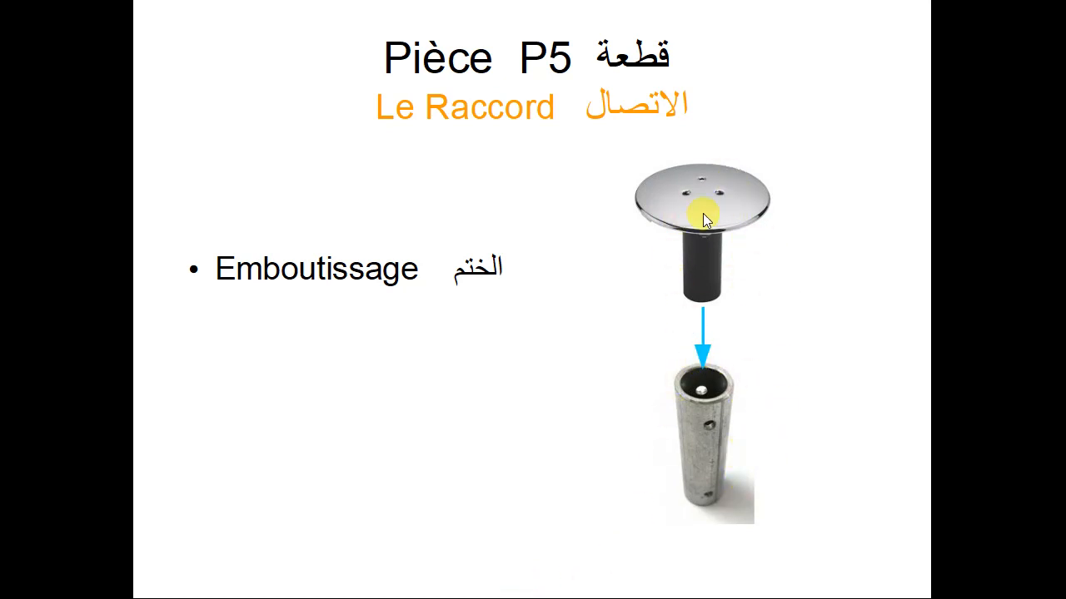
key("Escape")
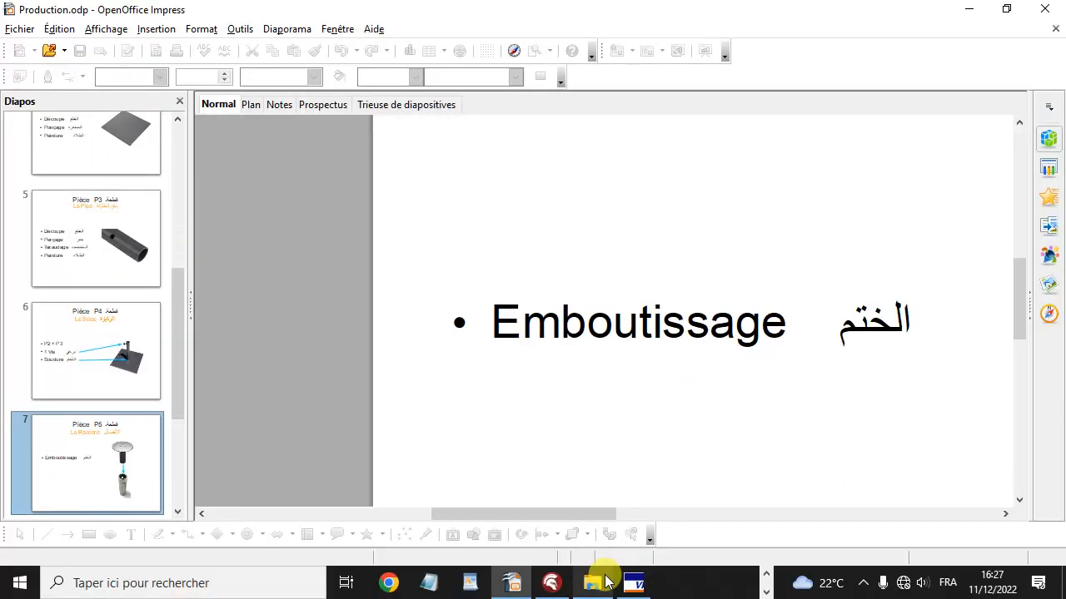
left_click(634, 583)
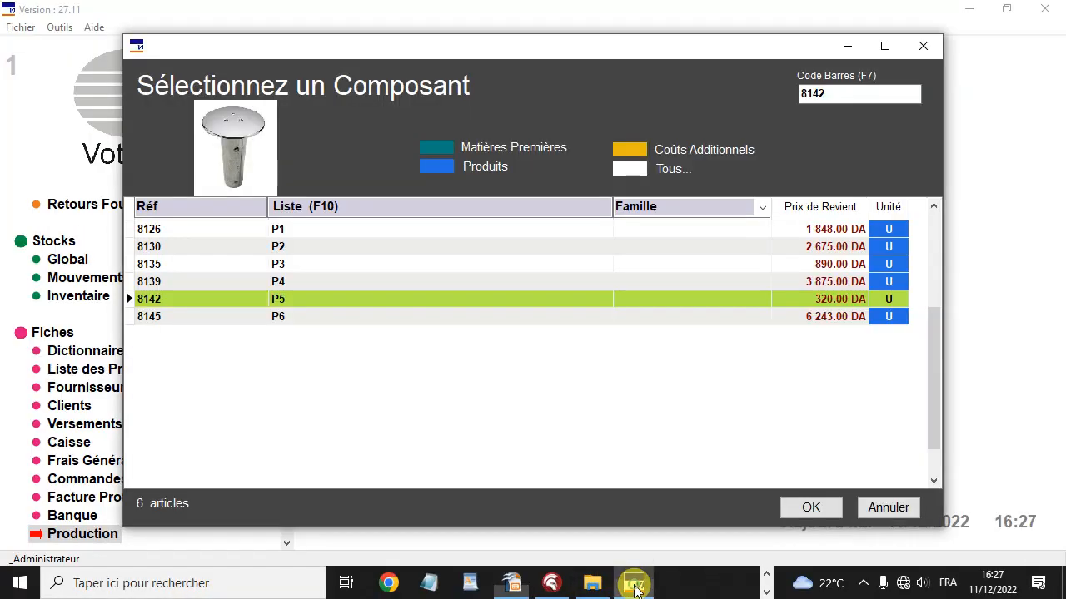
Confirm P5, record a production of 10 units, and close the production list.
left_click(811, 507)
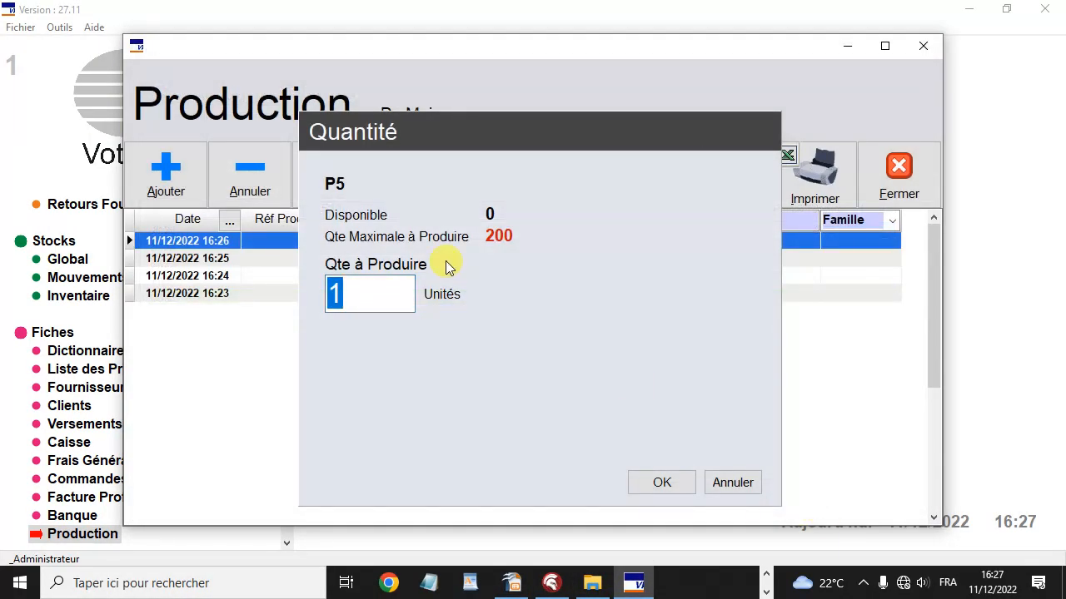
type("10")
key("Return")
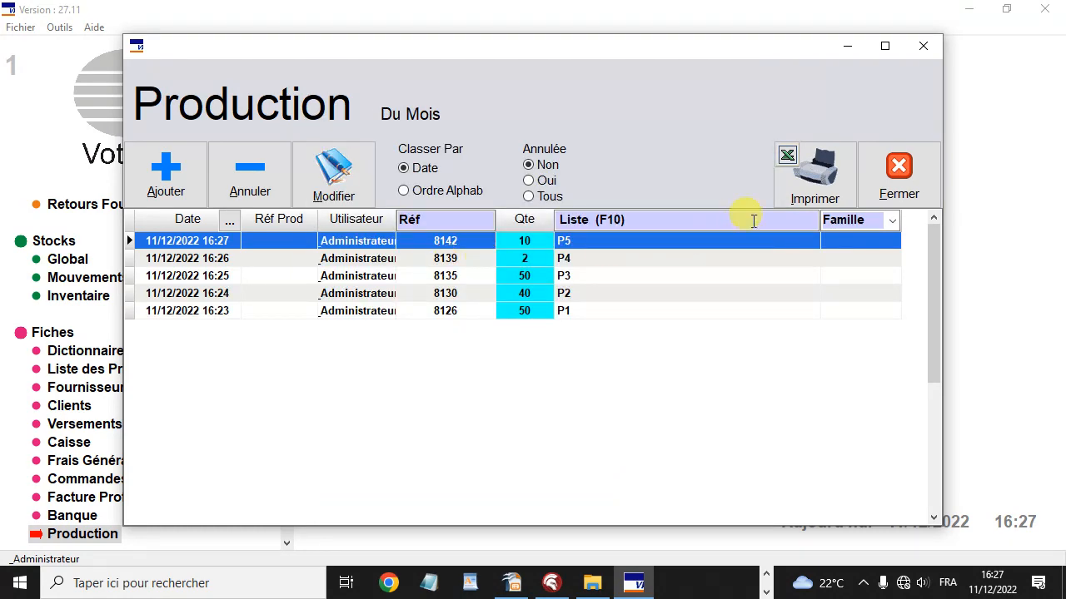
left_click(908, 176)
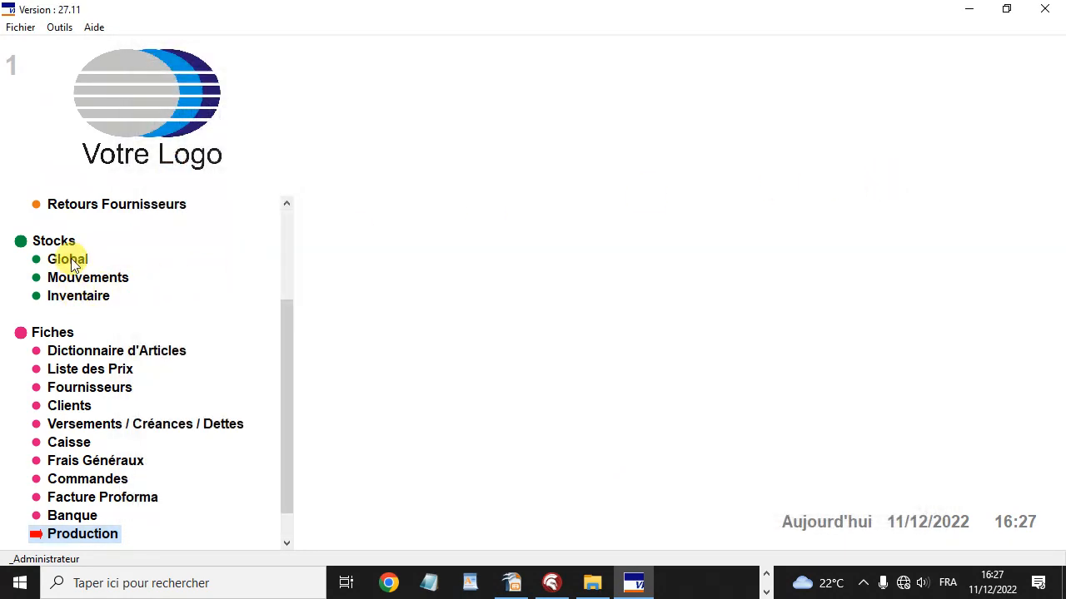
Check the quantities of Embou, Fixation and P5 in the global stock, and close it.
left_click(70, 261)
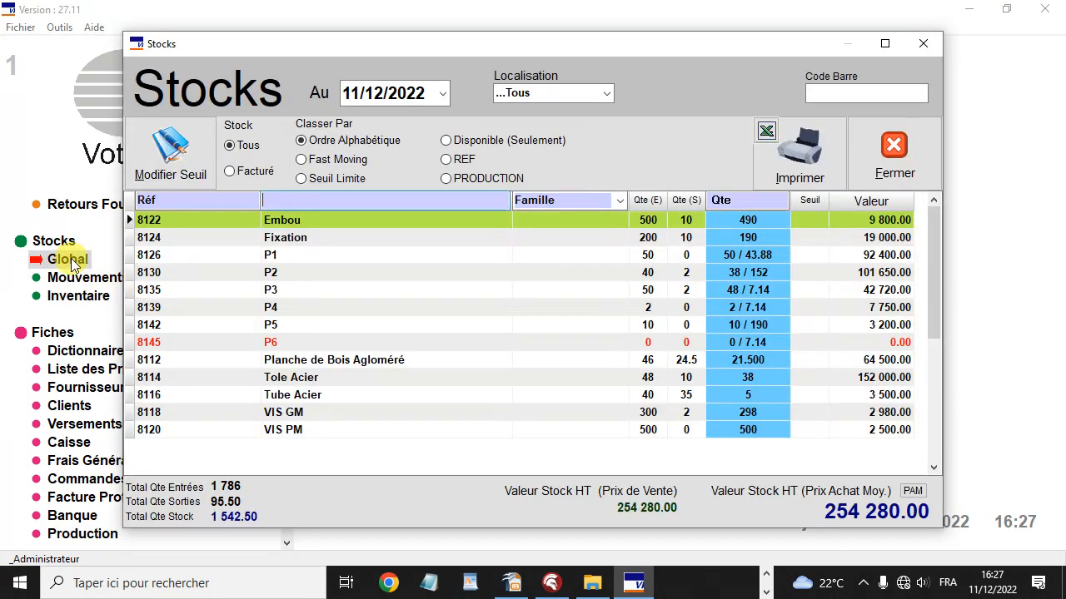
left_click(328, 234)
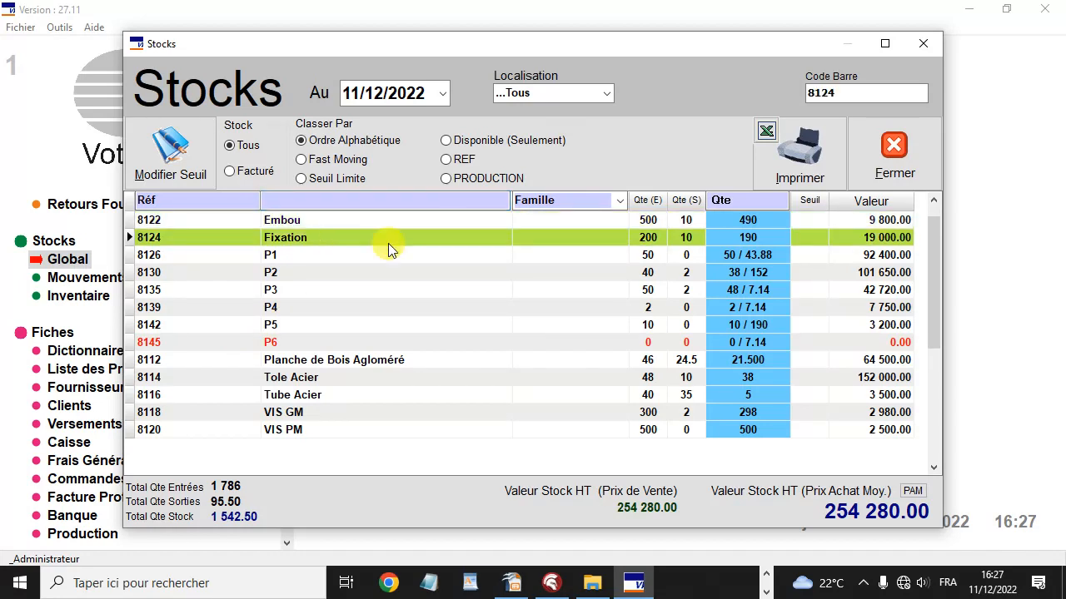
left_click(686, 220)
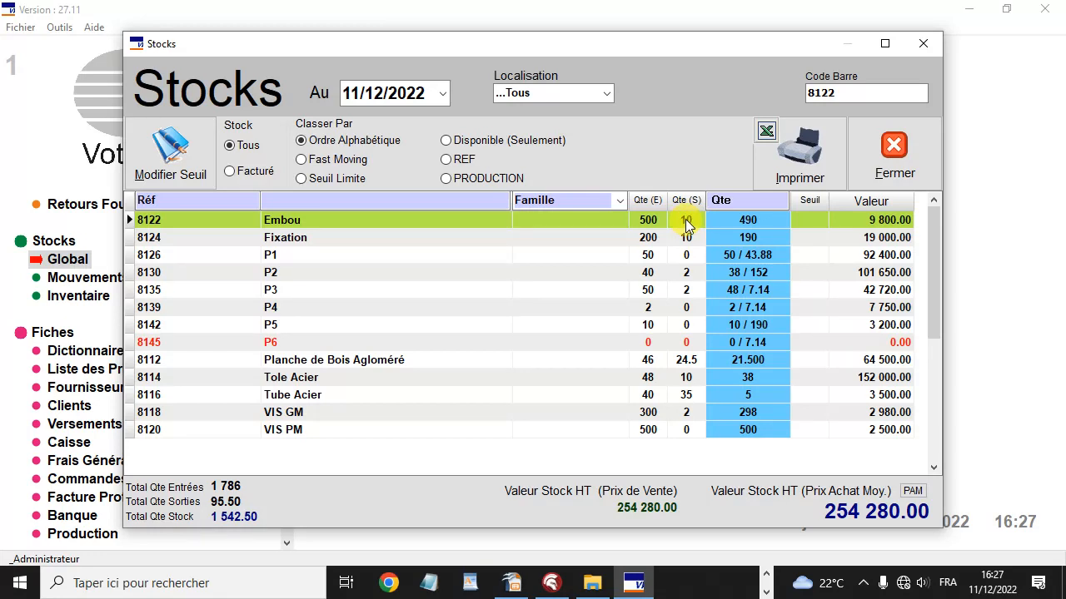
left_click(378, 328)
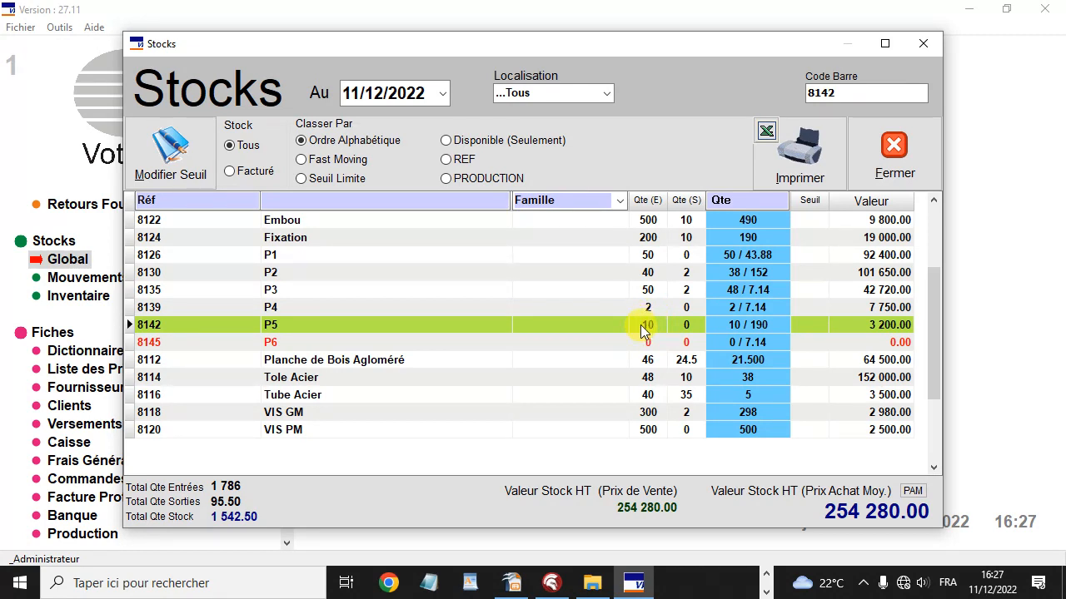
left_click(688, 220)
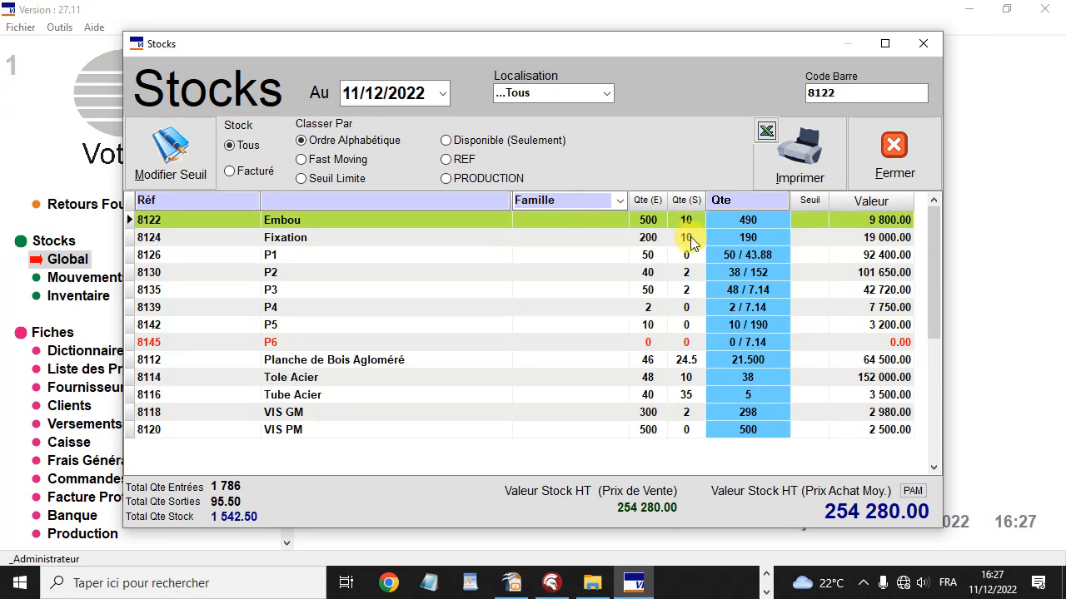
left_click(690, 239)
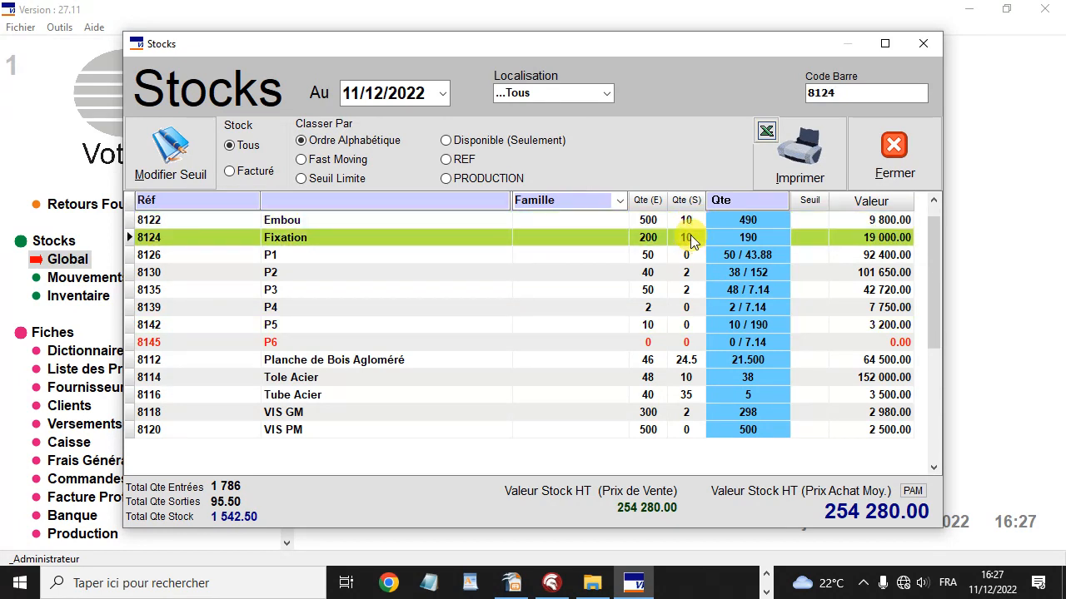
left_click(652, 326)
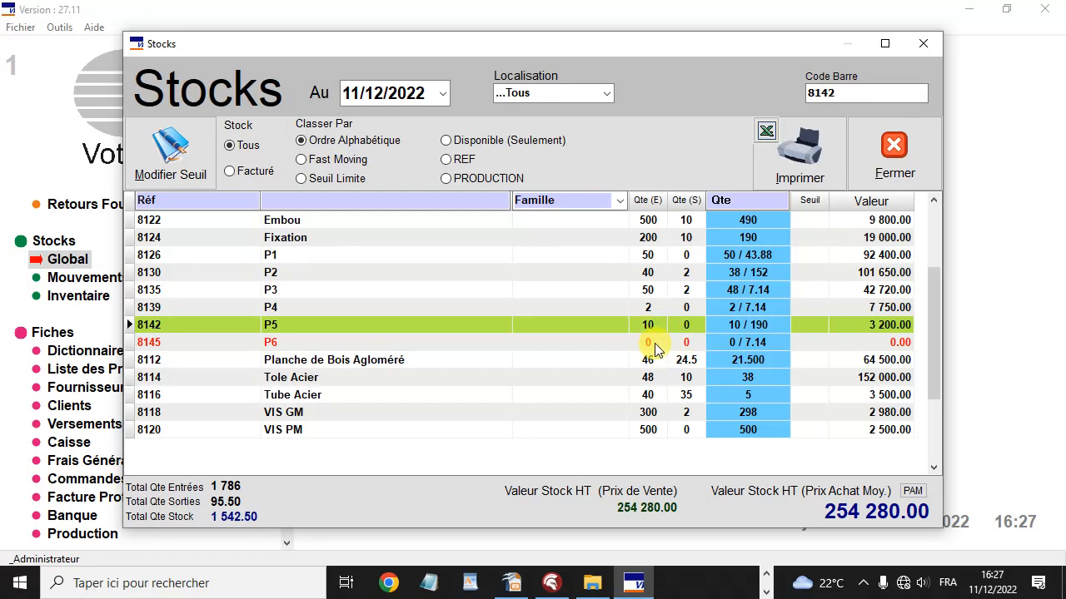
left_click(891, 171)
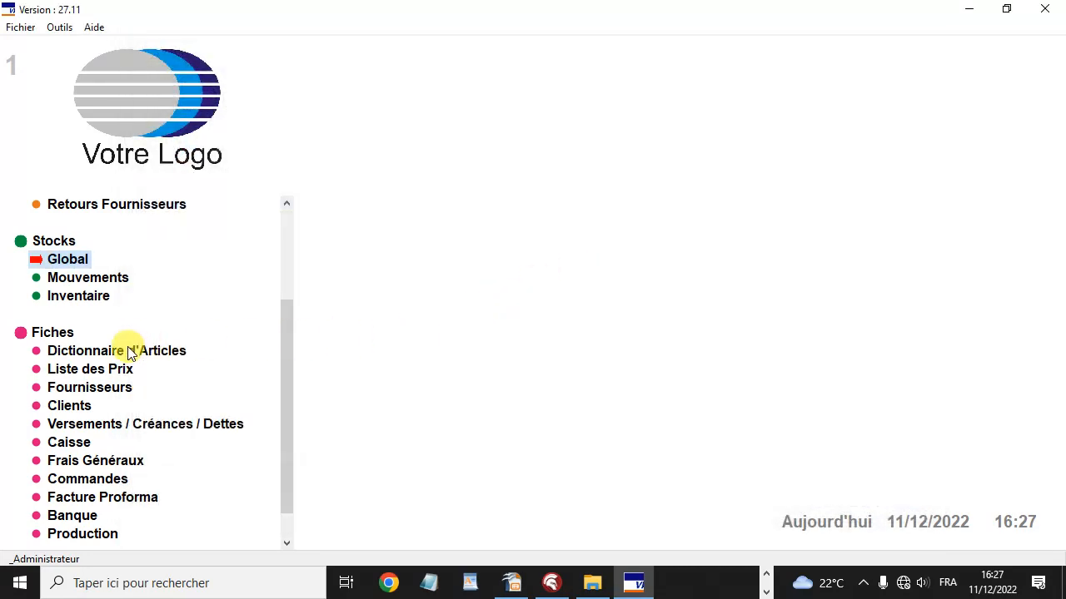
Start a new production and choose P6 as the component to produce.
left_click(93, 535)
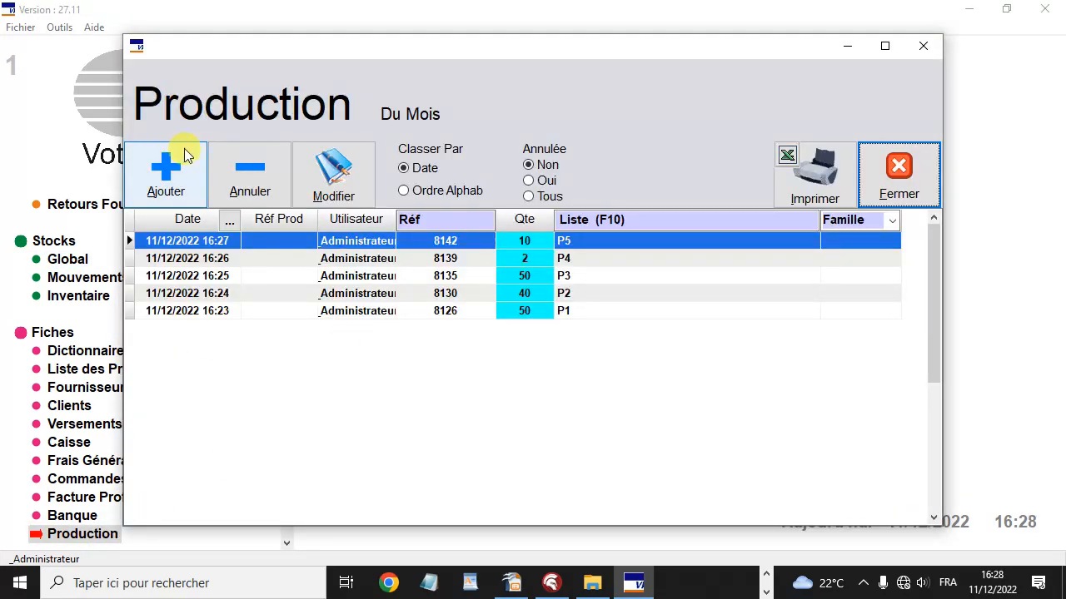
left_click(161, 182)
left_click(609, 403)
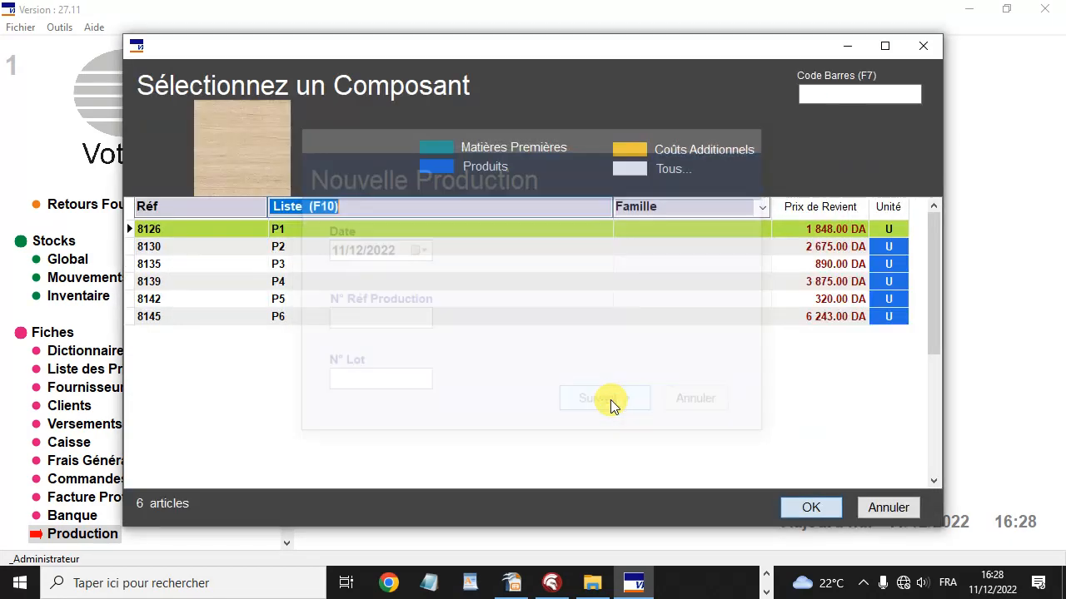
double_click(412, 317)
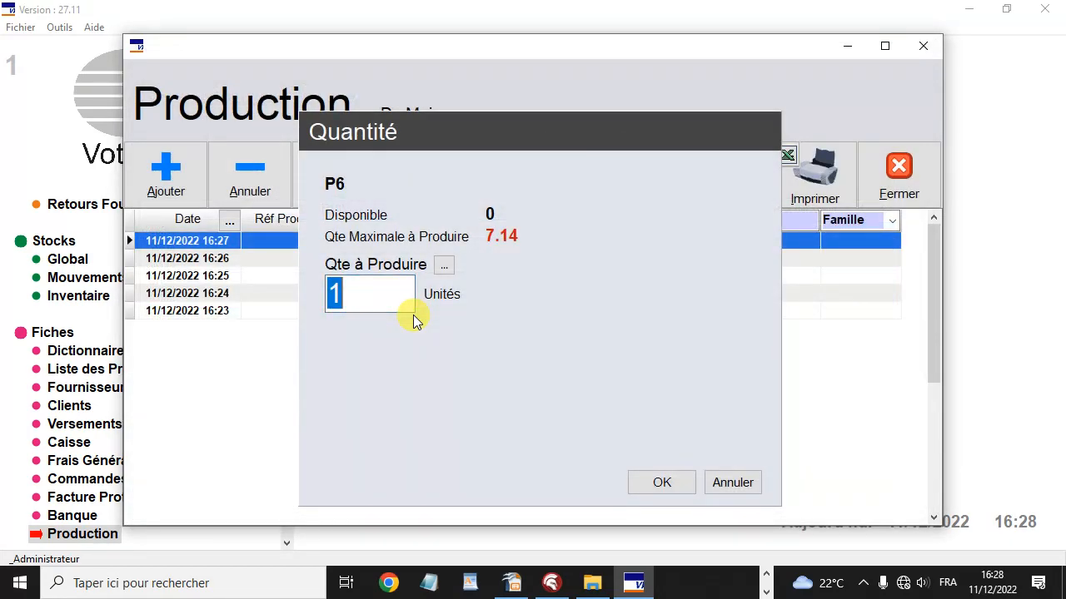
Switch to the Production.odp presentation, view the P6 slide in the slideshow, and return to the stock management program.
left_click(515, 585)
key("F5")
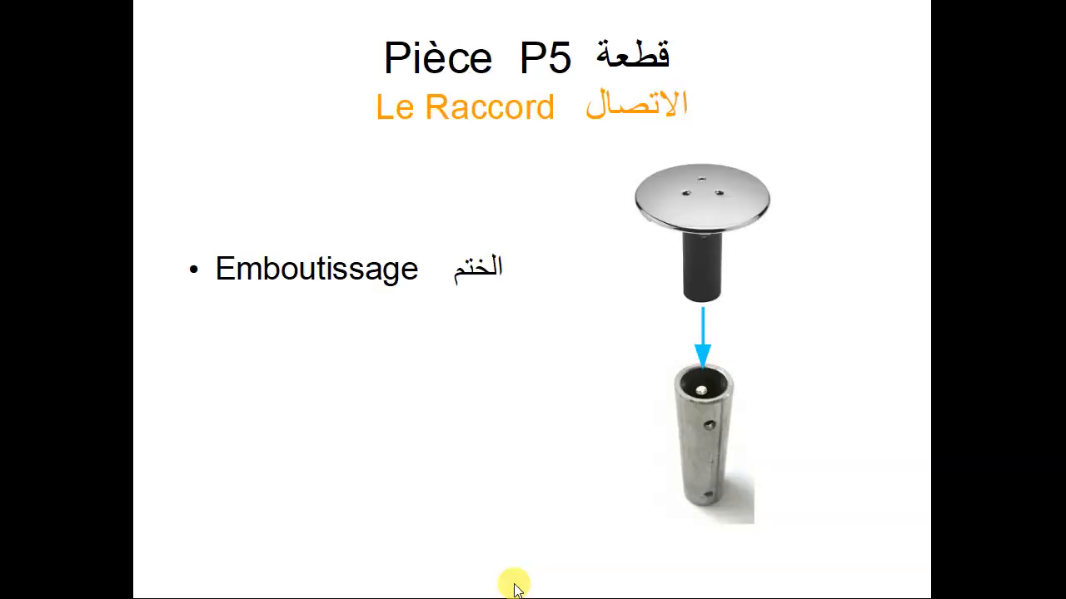
key("Right")
key("Right")
key("Left")
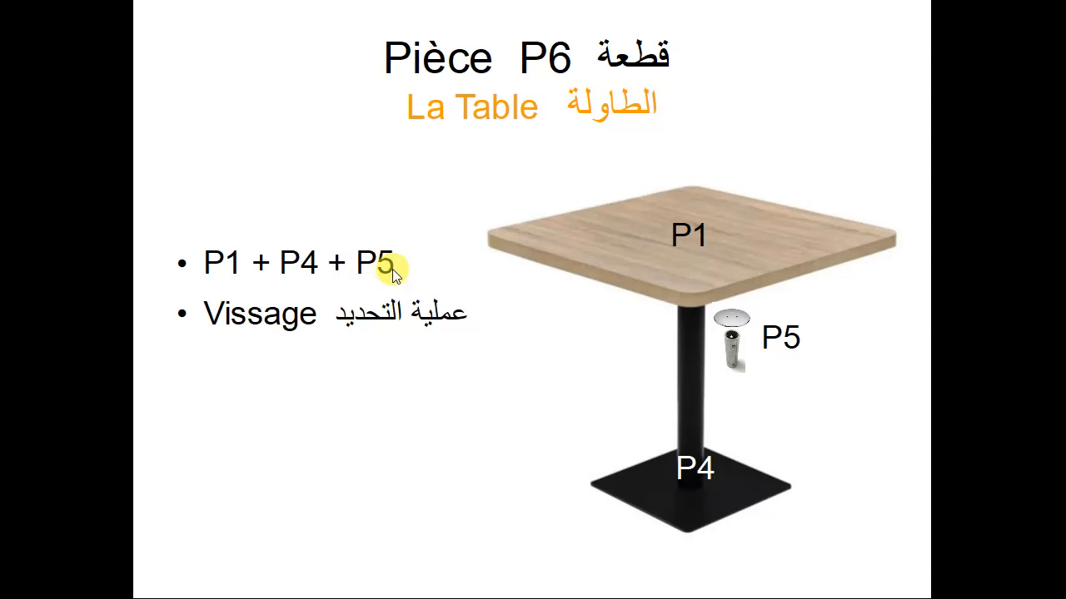
key("Escape")
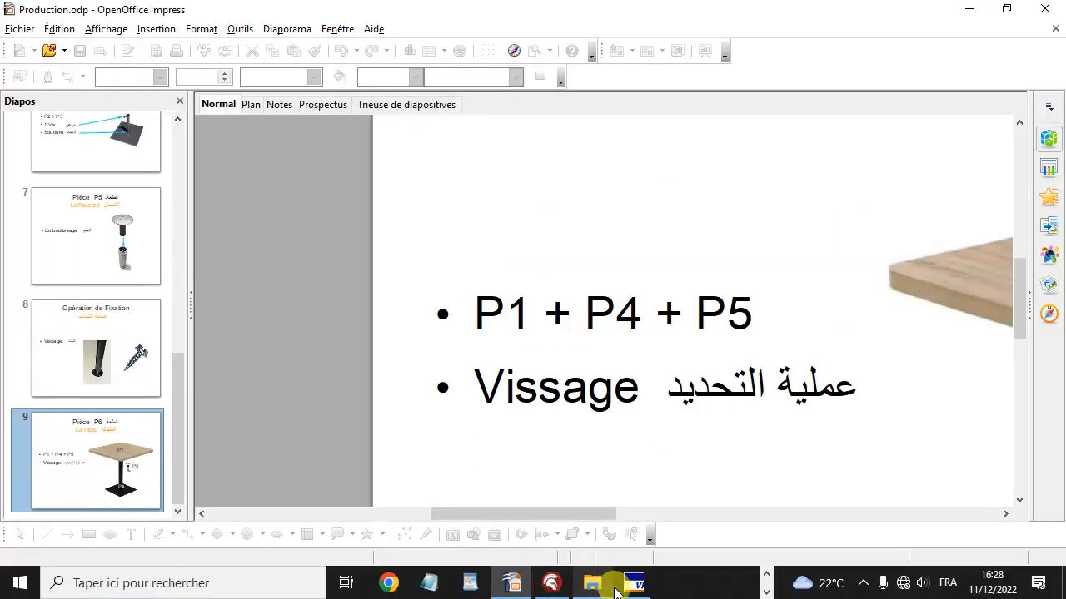
left_click(637, 585)
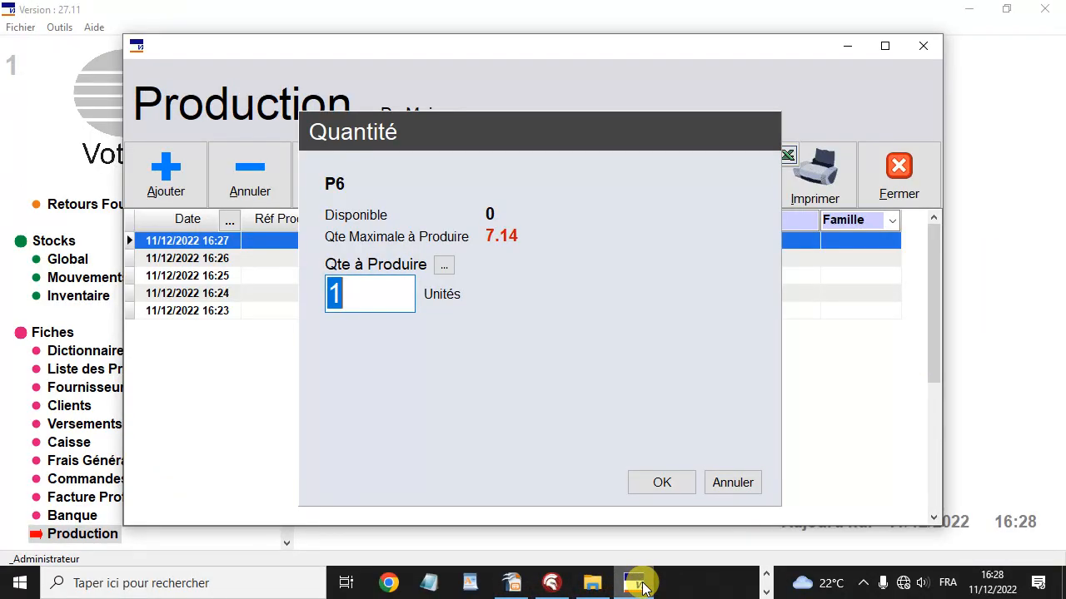
Record a production of 1 unit of P6, close the production list, and select P6 in the global stock.
left_click(662, 483)
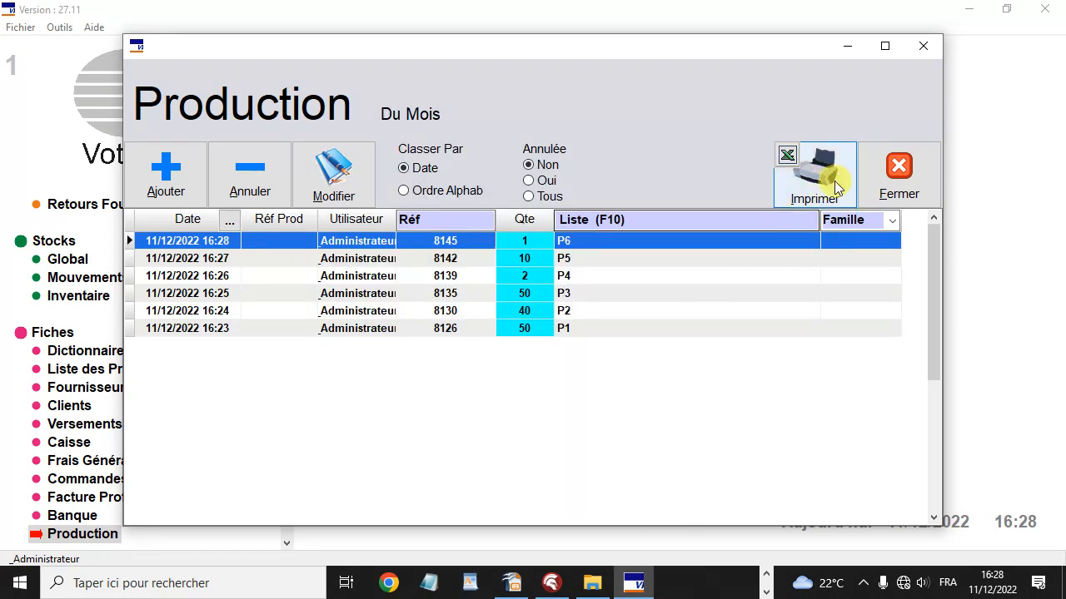
left_click(898, 181)
left_click(71, 259)
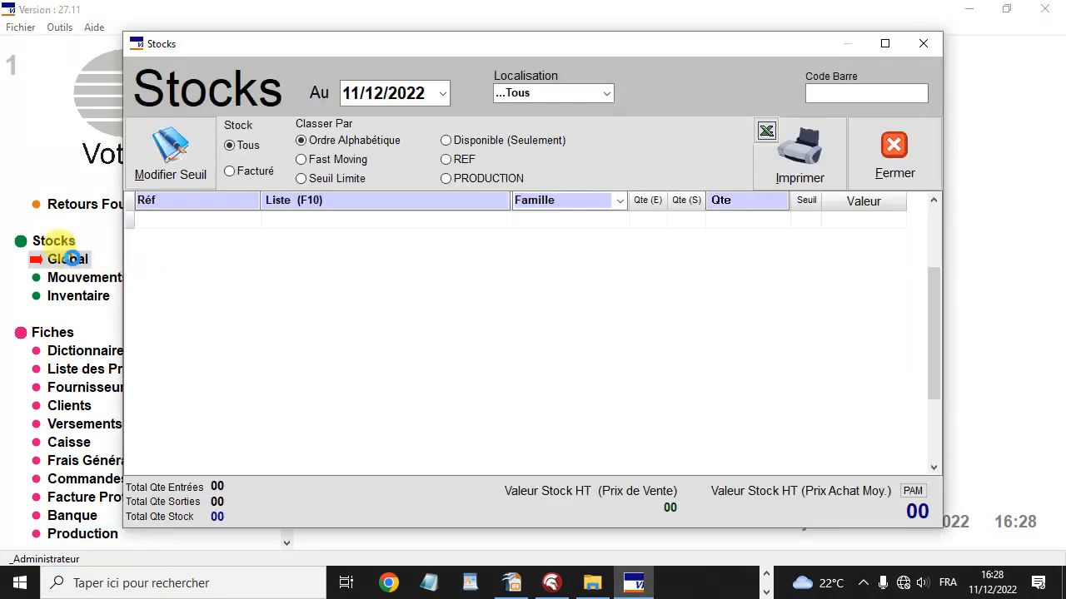
left_click(306, 343)
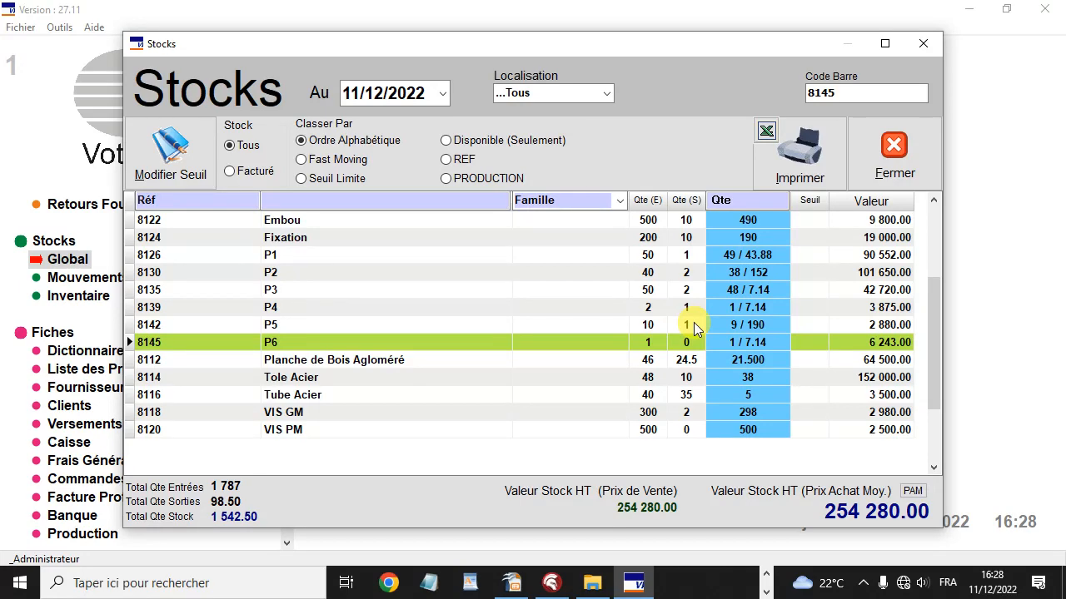
Review the components of P6 on its slide in the Production.odp slideshow, and return to the stock management program.
left_click(510, 583)
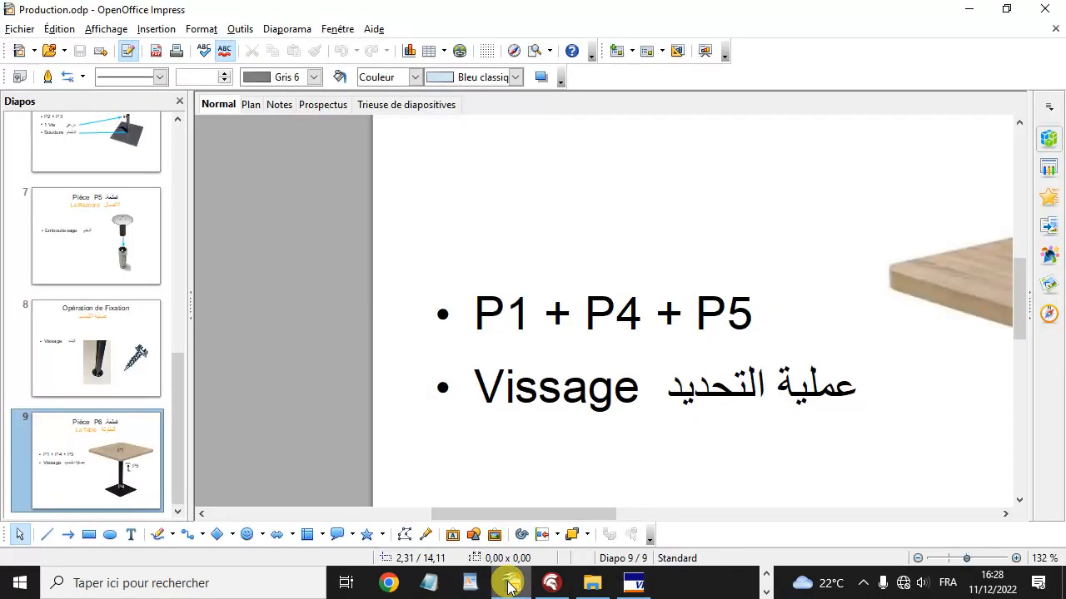
key("F5")
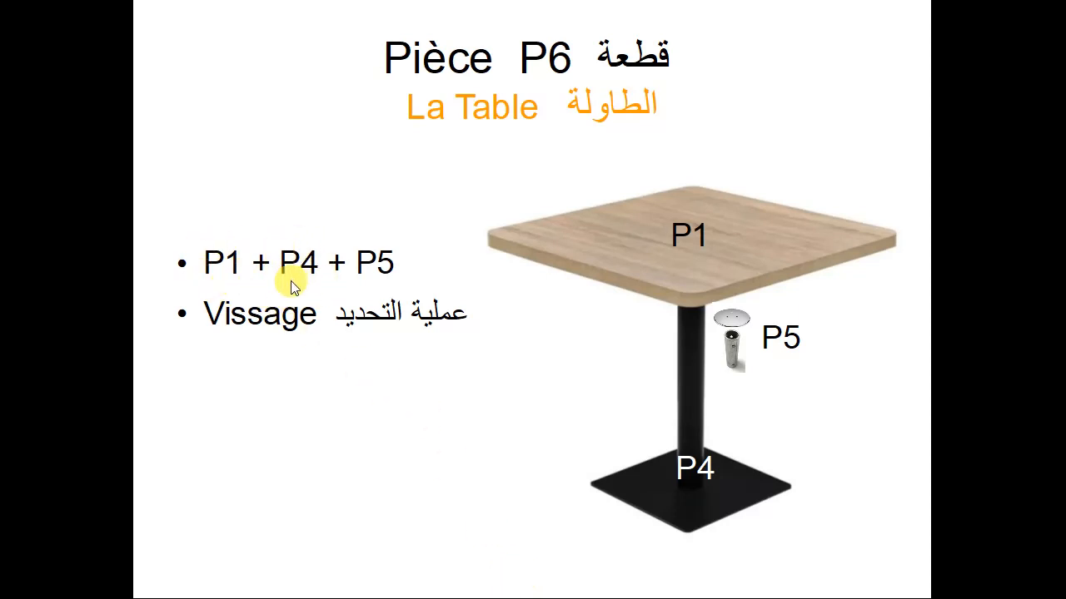
key("Escape")
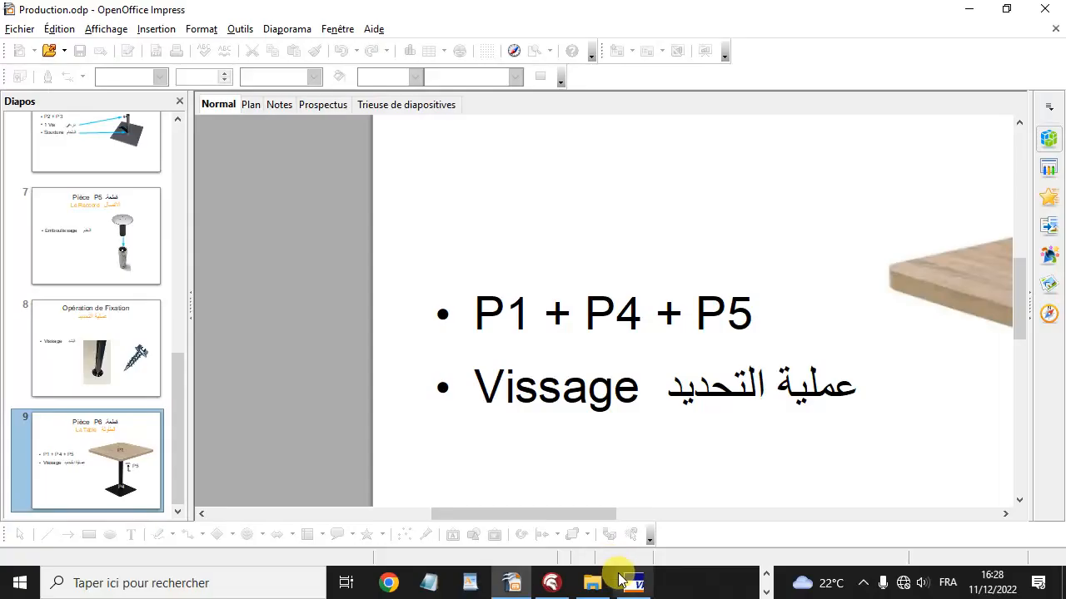
left_click(633, 583)
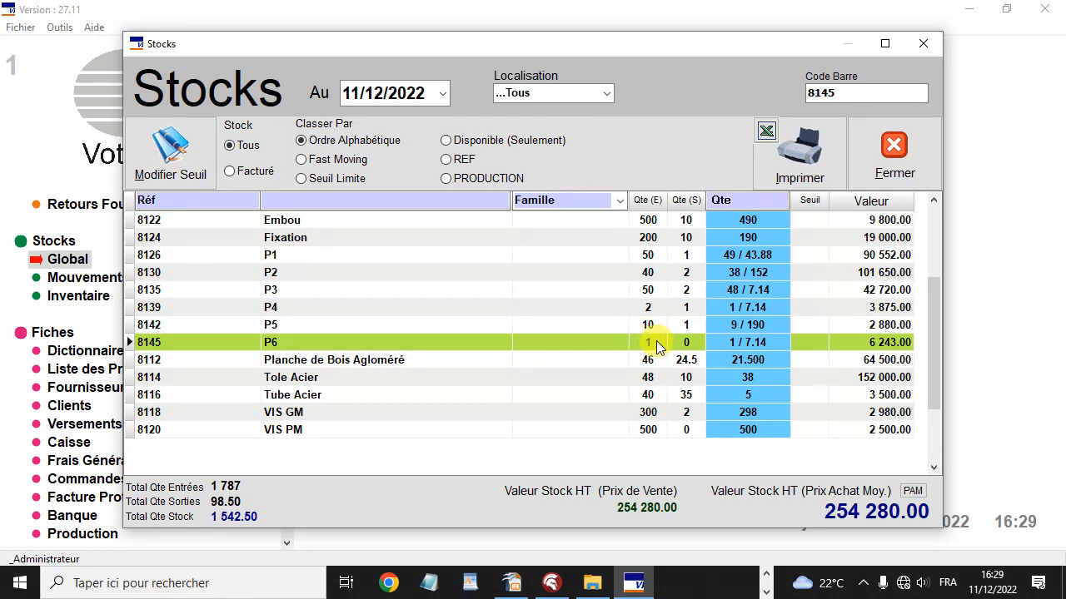
Check the quantities of P1, P4, P5 and P6 in the global stock, and close it.
left_click(691, 257)
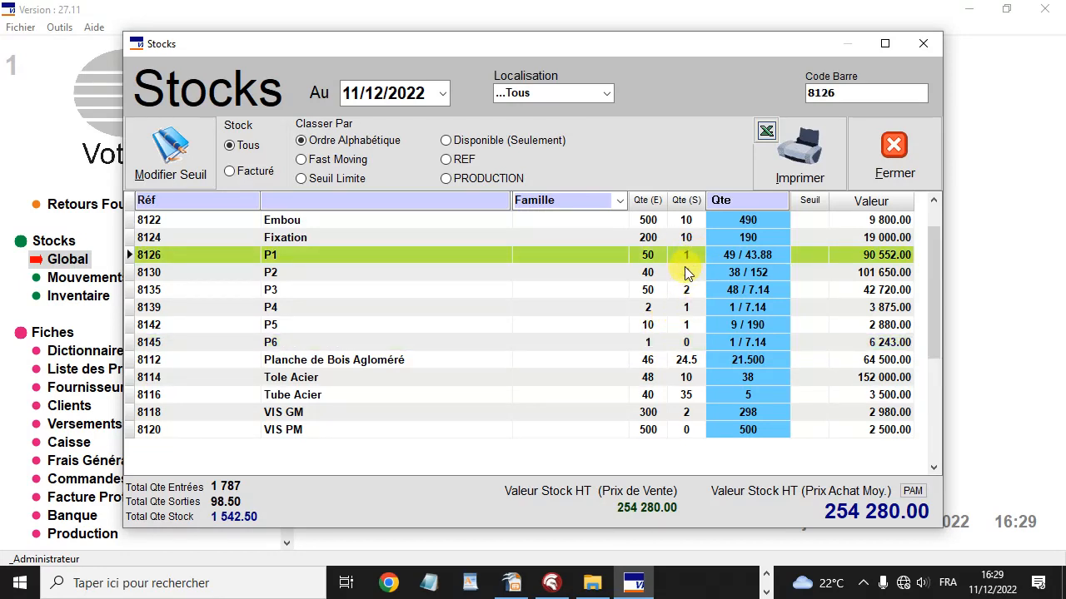
left_click(689, 306)
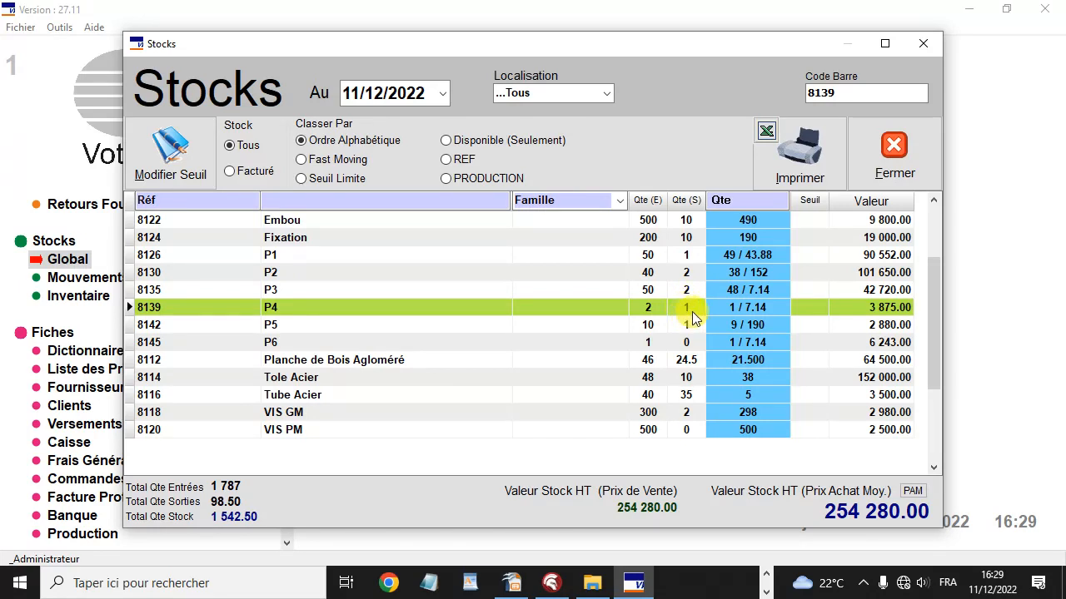
left_click(693, 327)
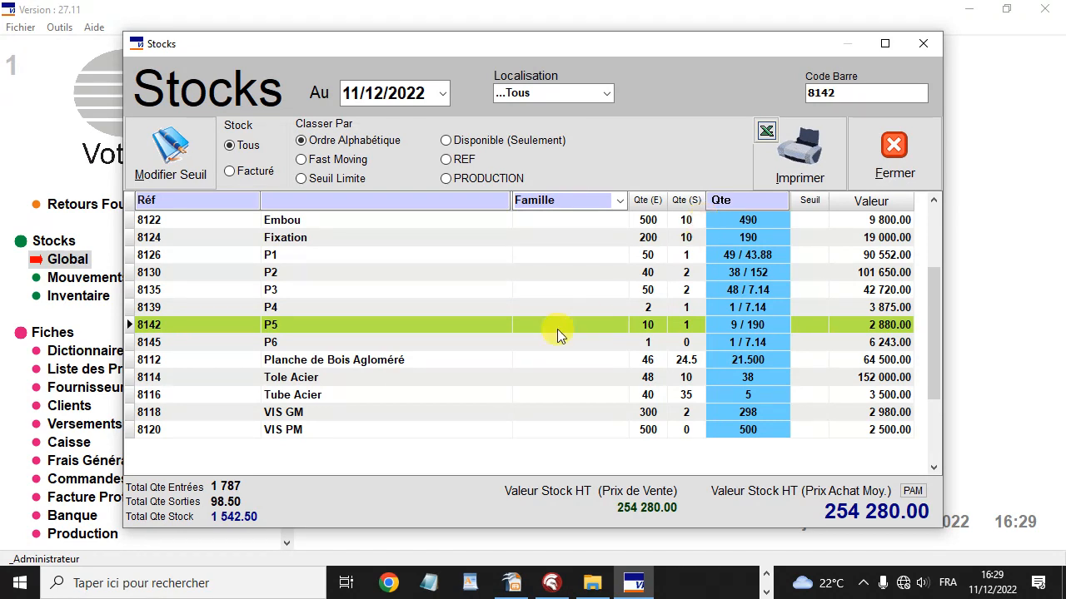
left_click(514, 343)
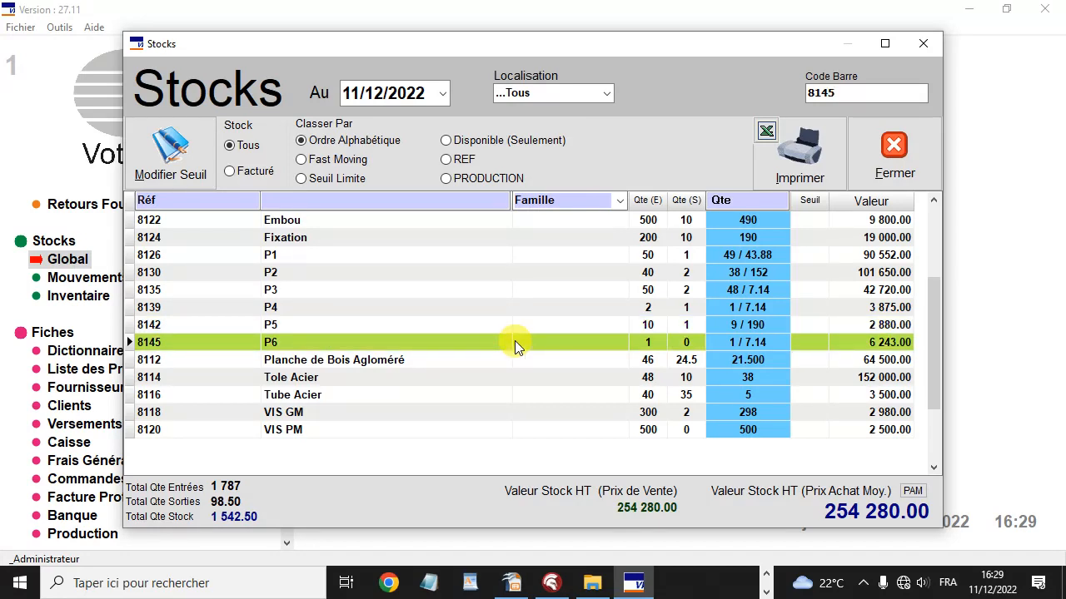
left_click(892, 159)
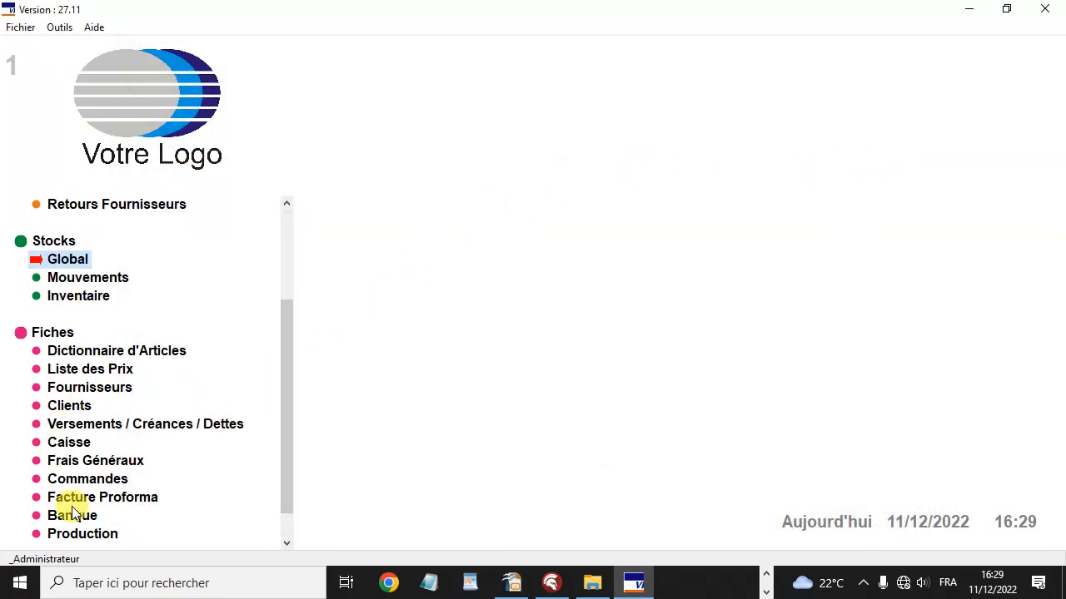
View the day's profit summary in the cash register, and close it.
left_click(75, 450)
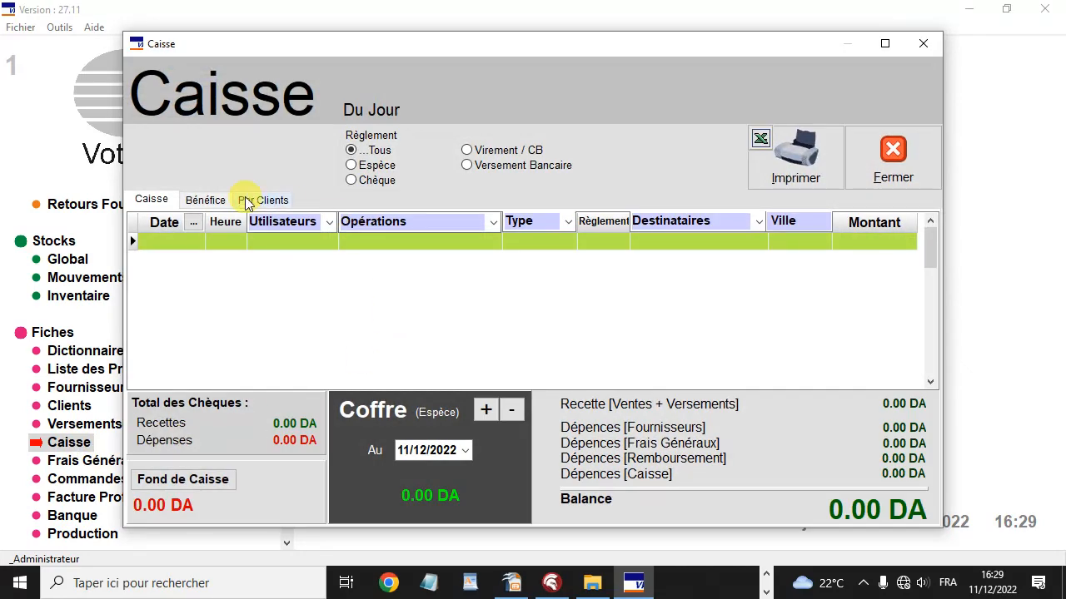
left_click(210, 200)
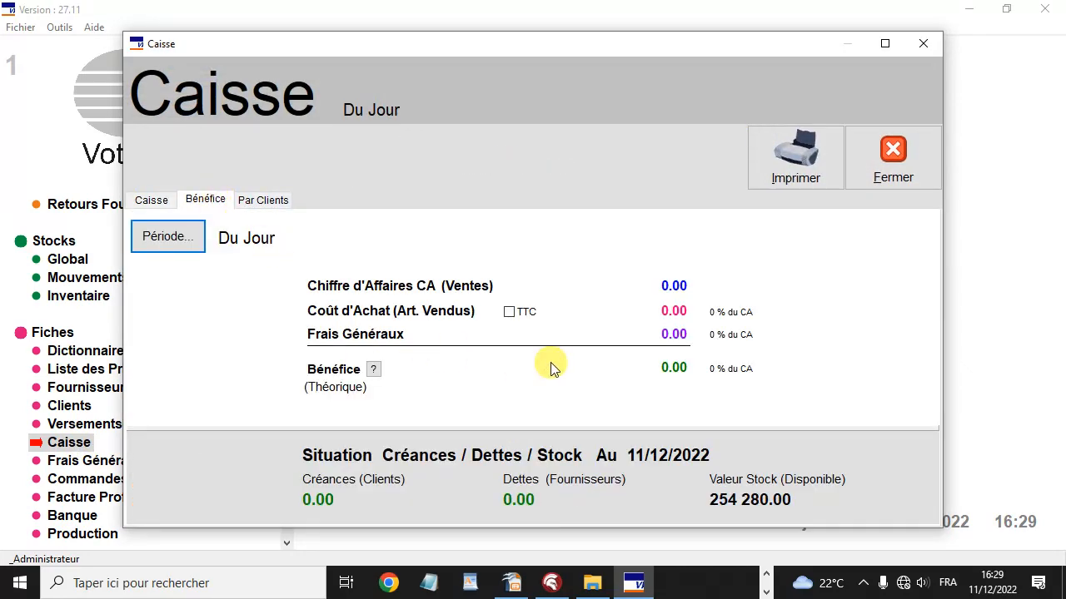
left_click(889, 159)
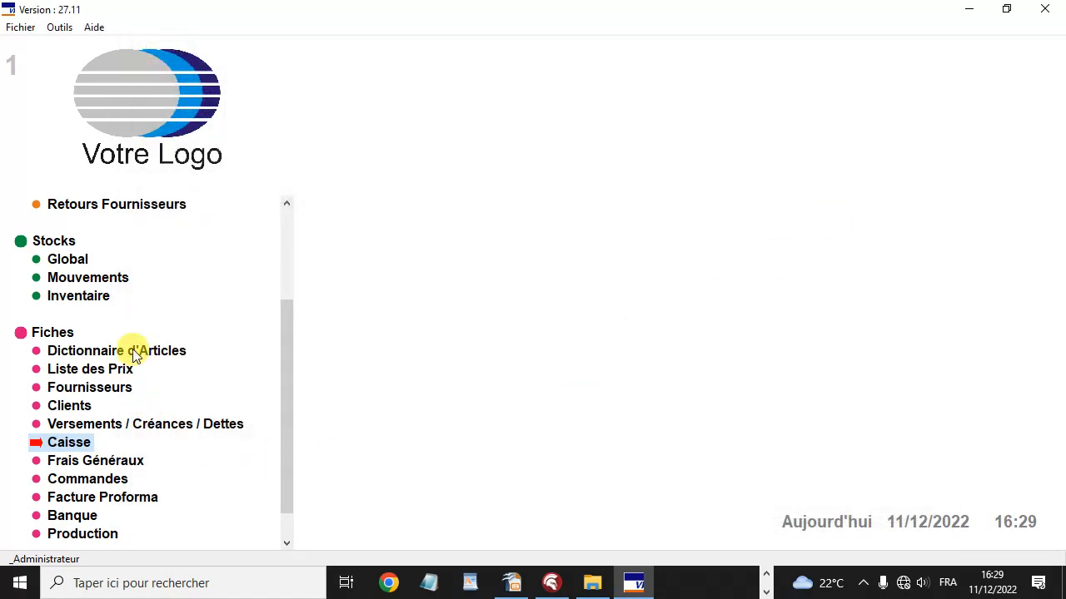
Examine the composition, cost price and selling price of P6 from the article dictionary, and close it.
left_click(133, 352)
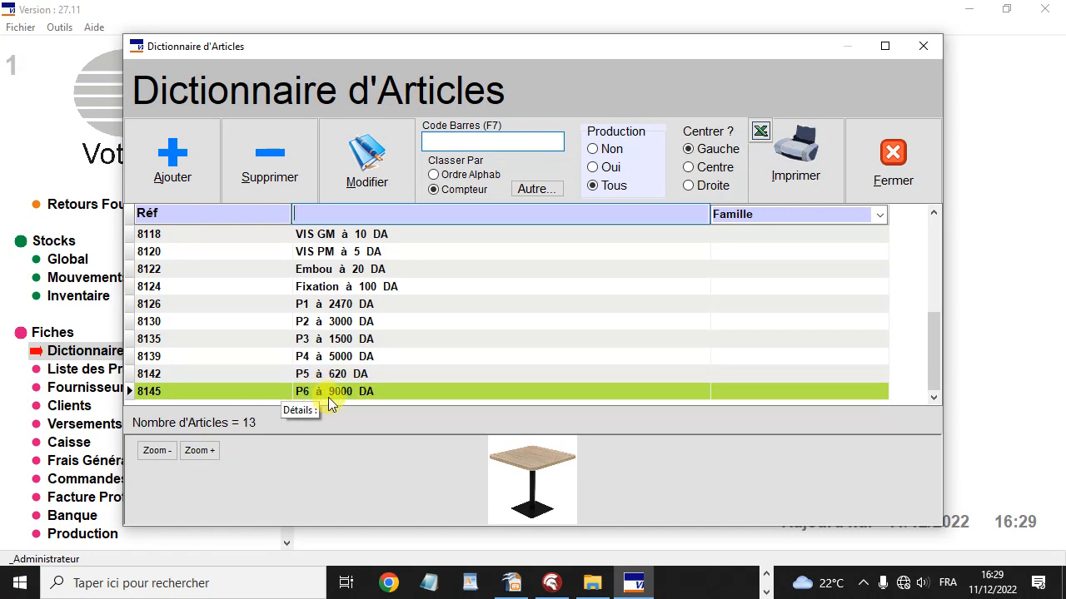
double_click(394, 391)
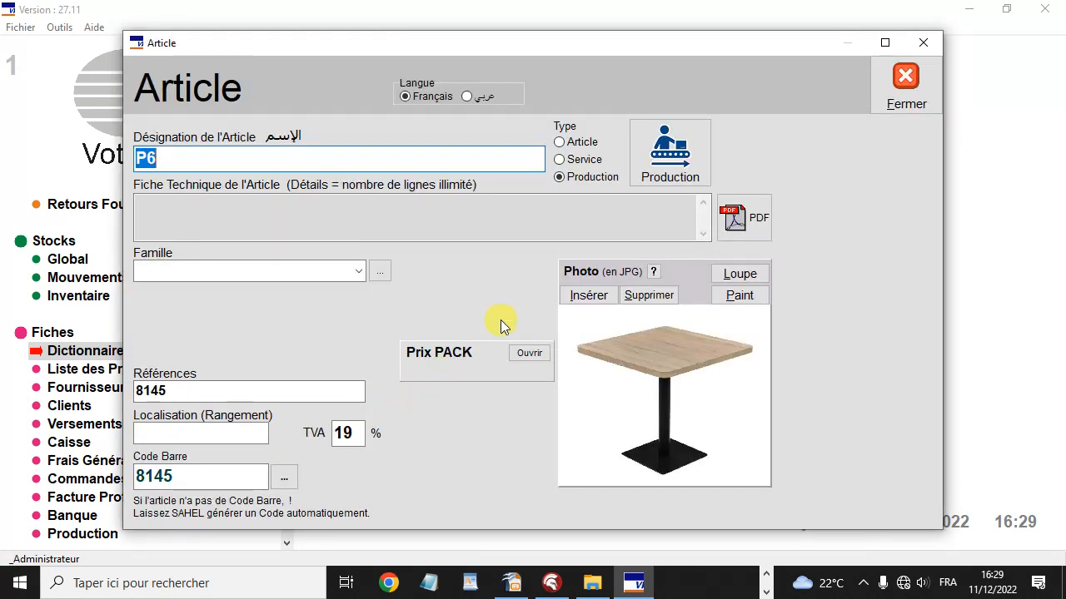
left_click(671, 163)
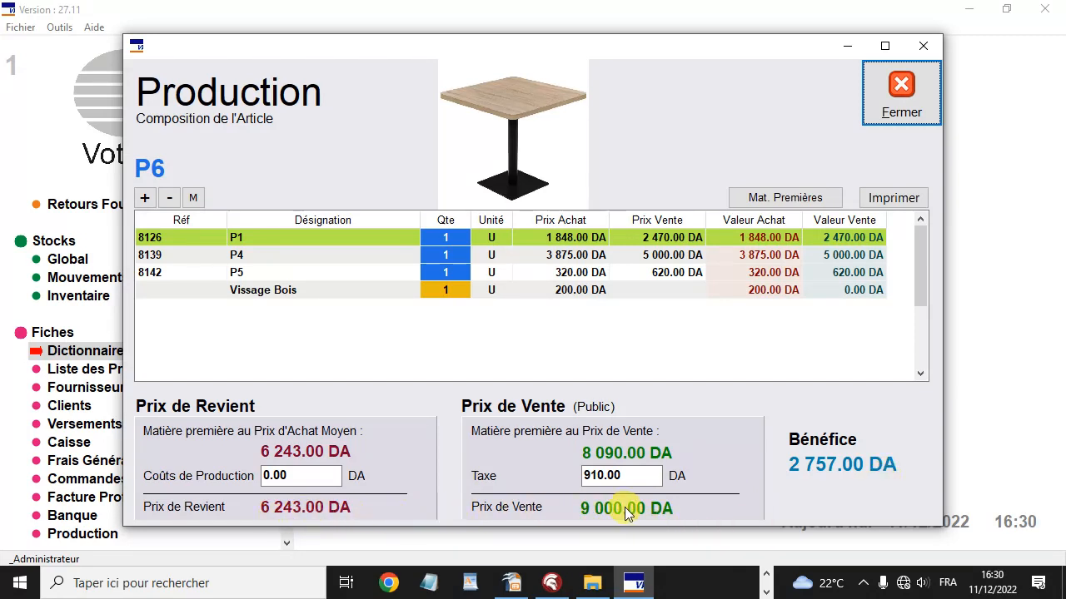
left_click(899, 108)
left_click(873, 178)
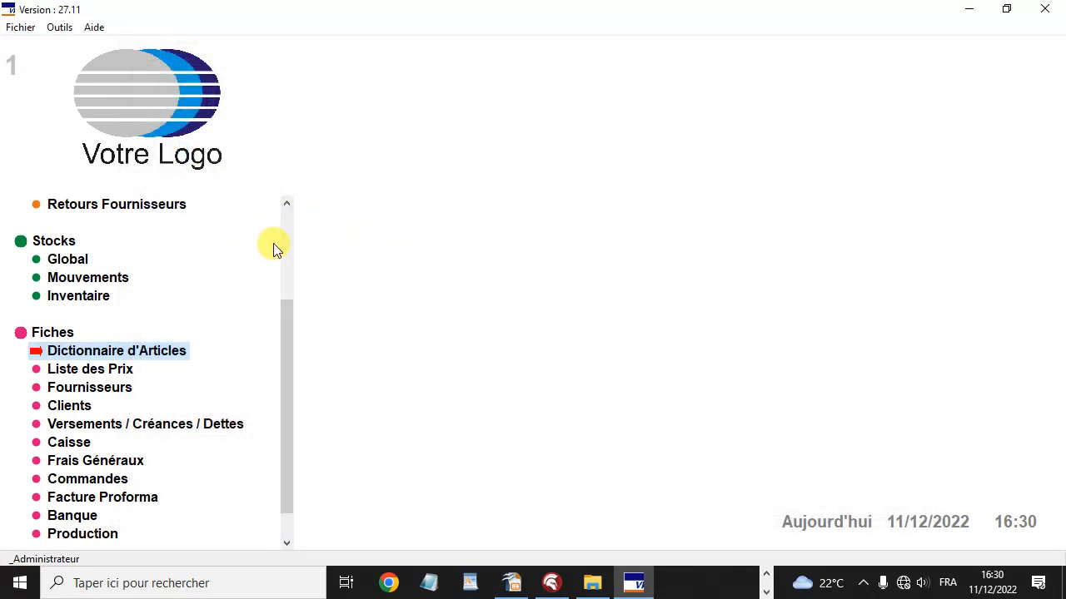
Start a new sale and add one unit of the article P6 to the basket.
scroll(272, 248, "up", 3)
left_click(125, 221)
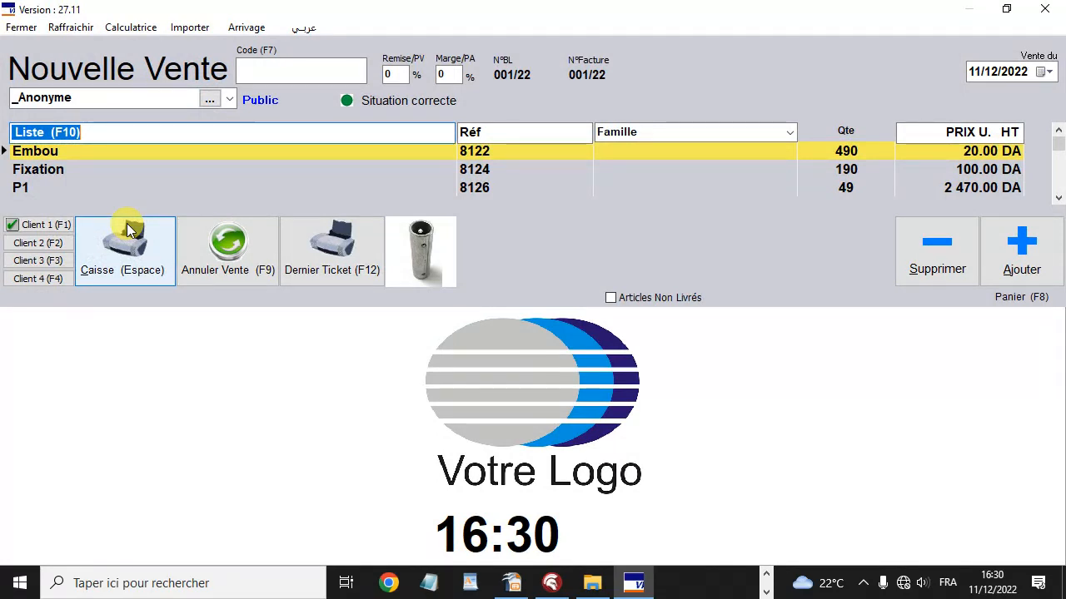
type("p6")
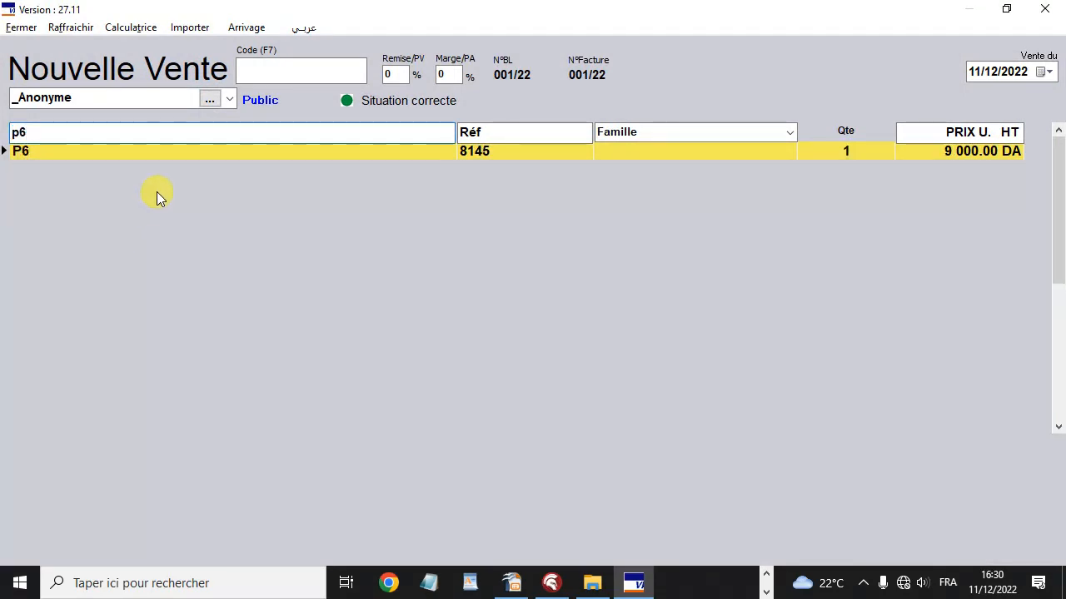
double_click(190, 151)
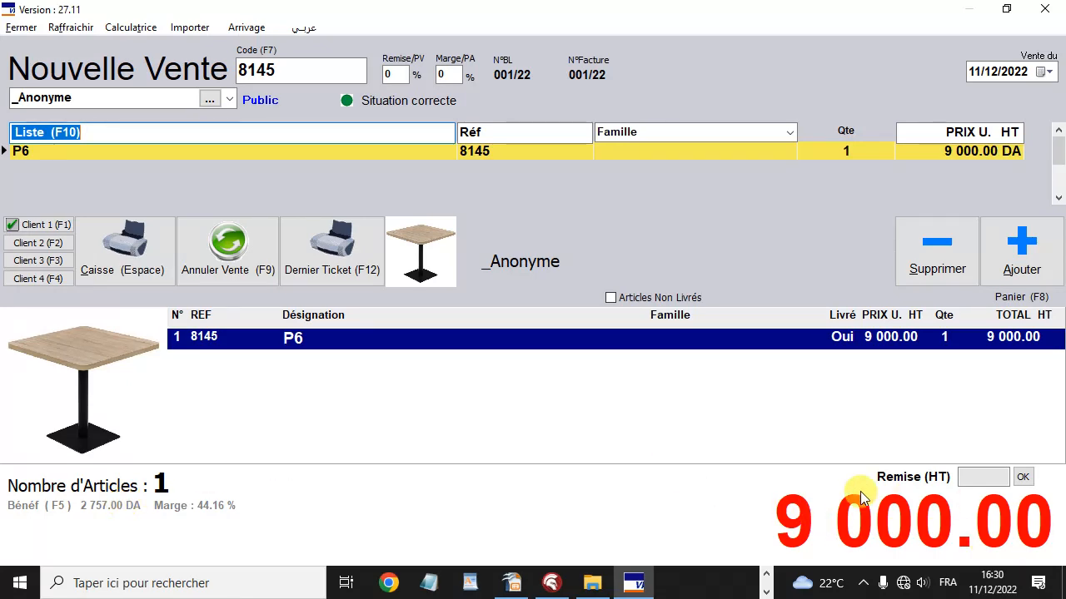
Inspect the price and quantity details of the P6 basket line without changes, and leave the sale.
double_click(531, 339)
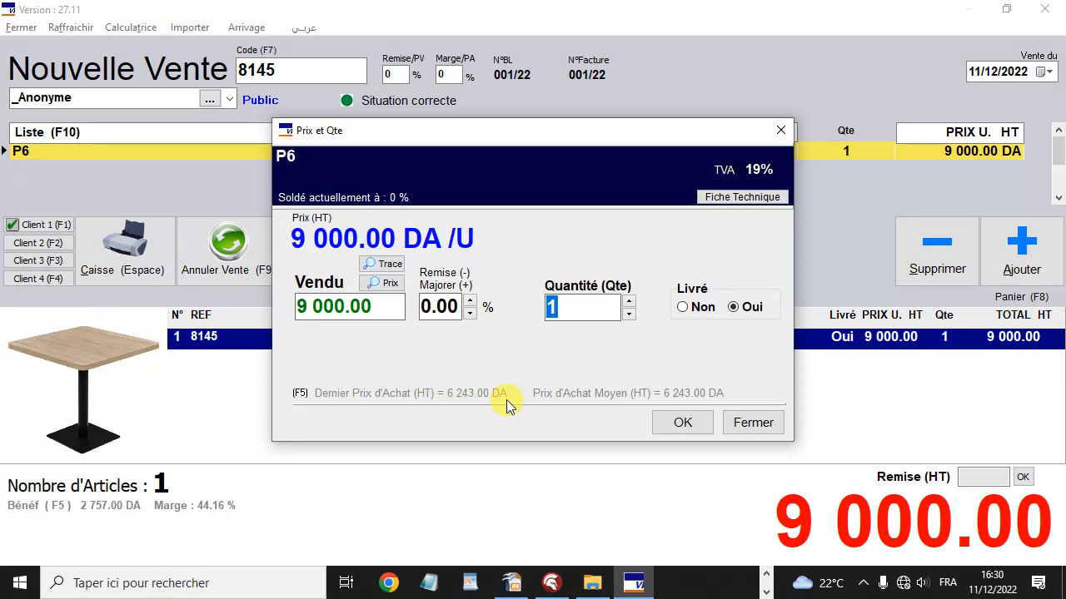
key("Escape")
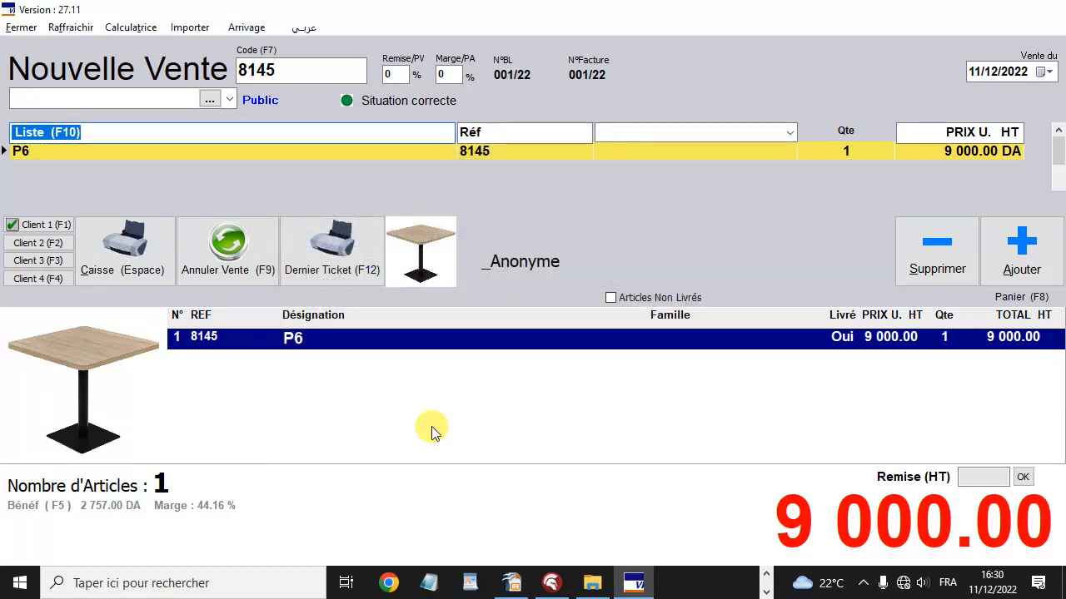
key("Escape")
Check the profit in P6's production composition from the article dictionary, and close all its windows.
left_click(155, 491)
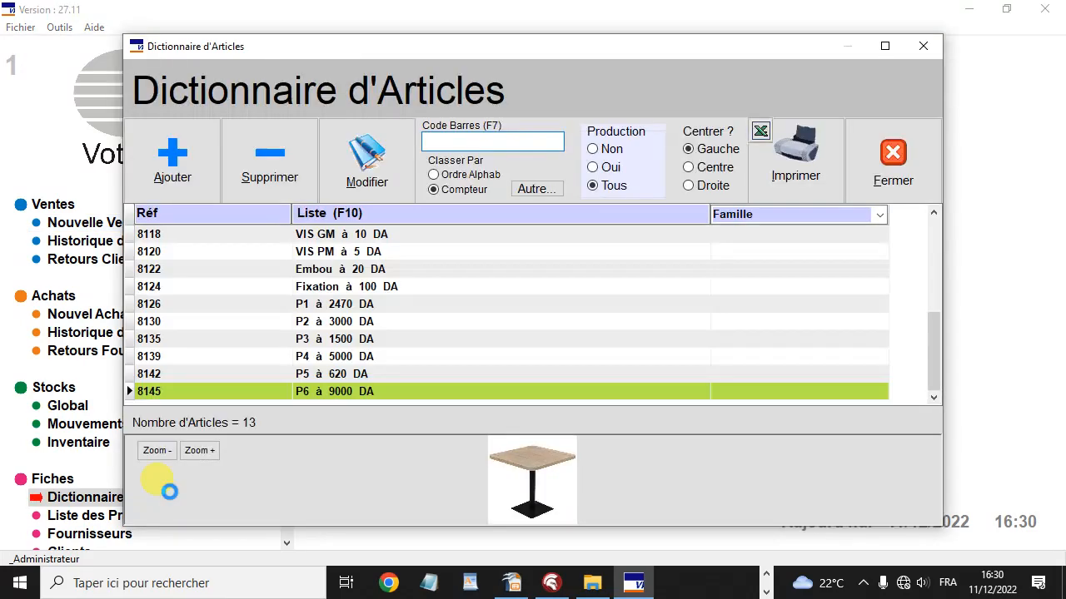
double_click(420, 391)
left_click(683, 162)
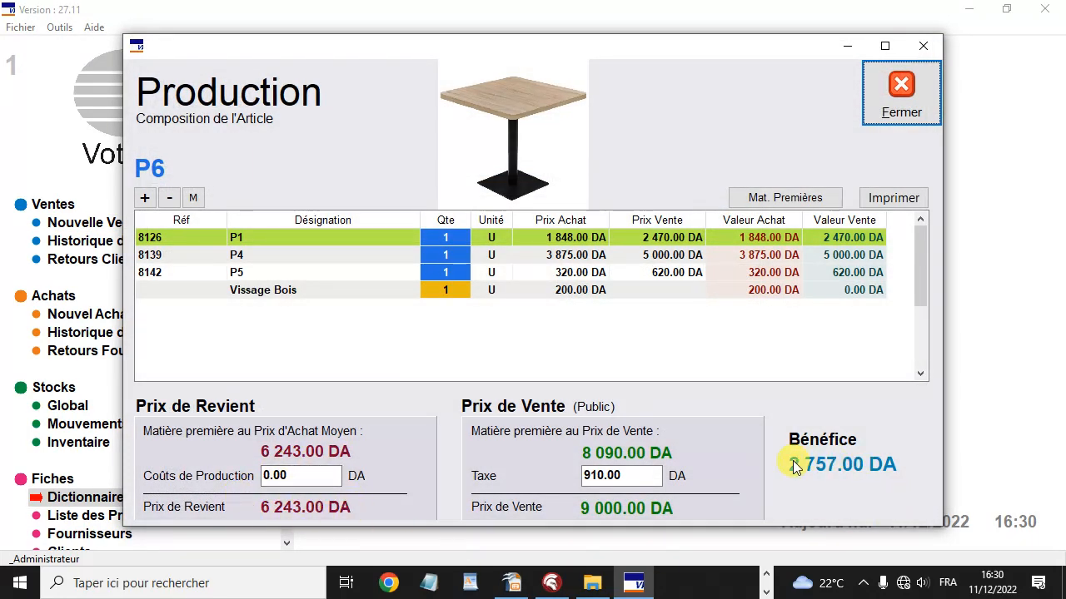
key("Escape")
key("Escape")
key("Escape")
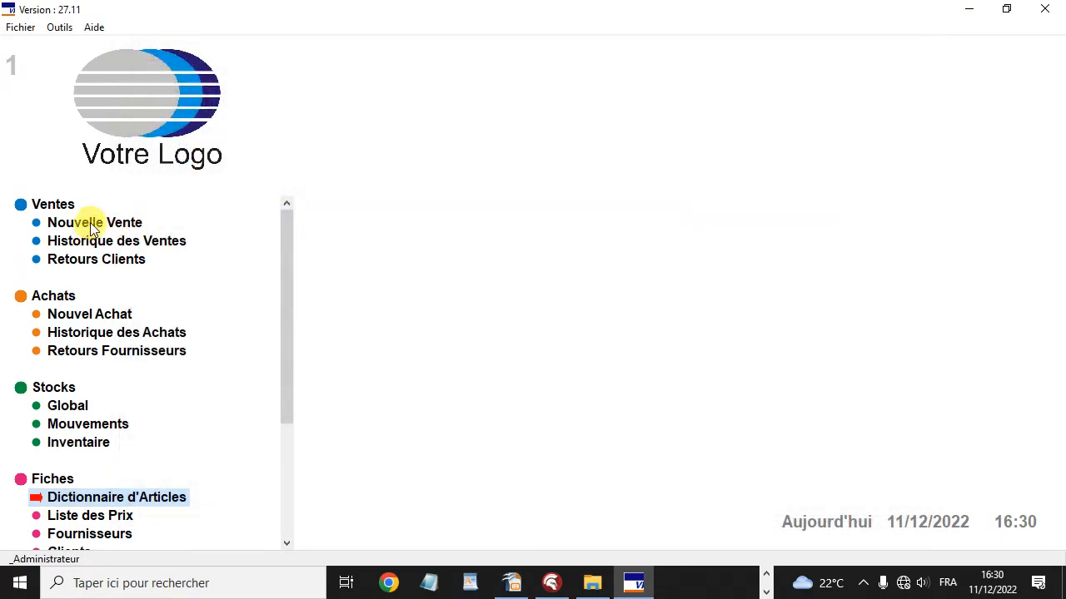
Reopen the pending P6 sale, validate its cash payment with a Bon de Livraison, and close the preview and the sale.
left_click(167, 221)
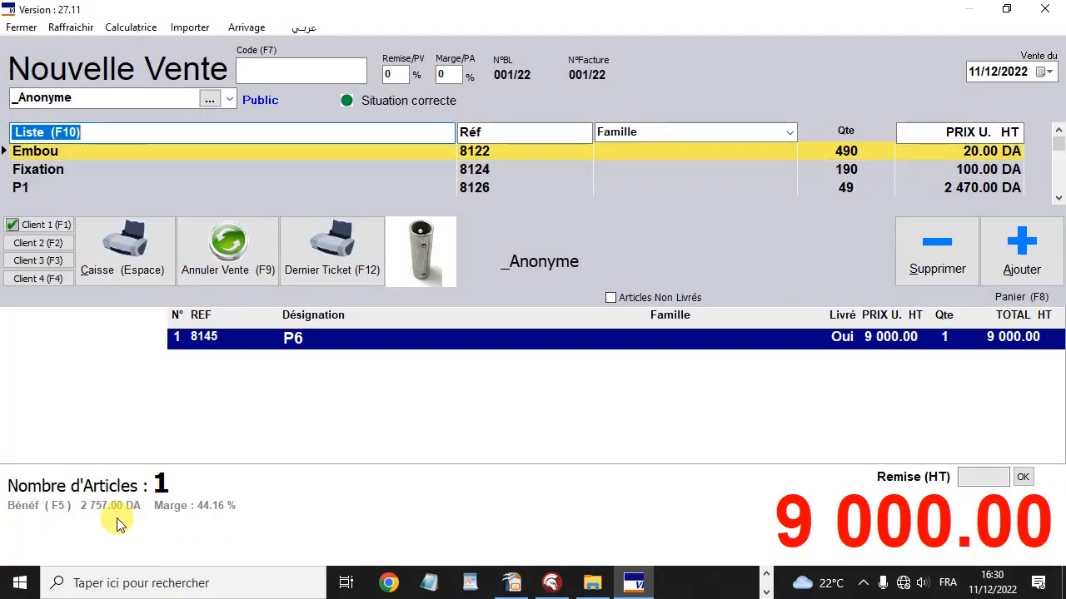
left_click(358, 340)
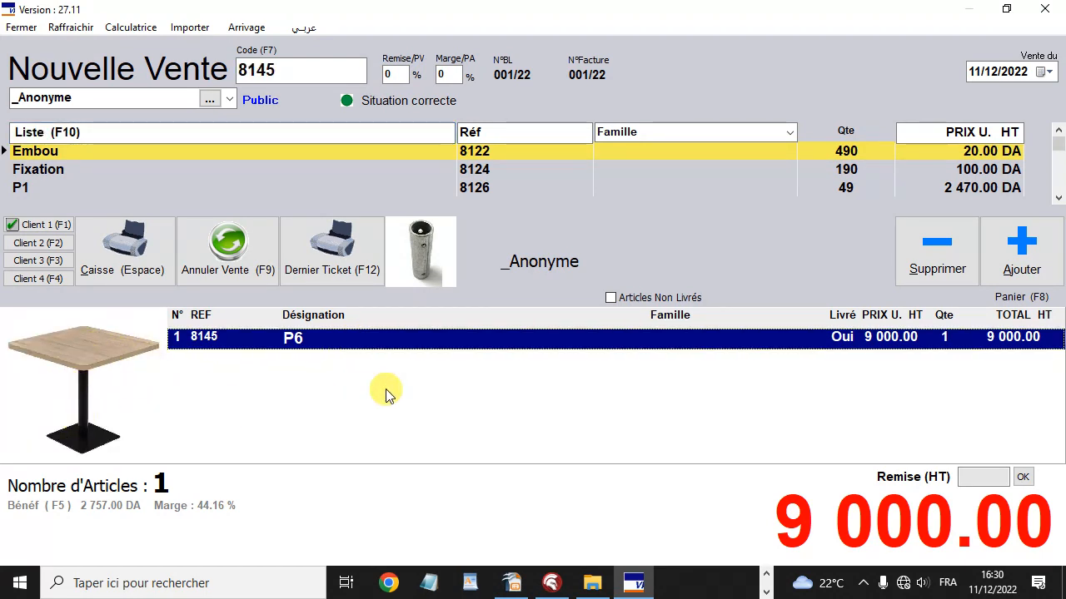
key("F10")
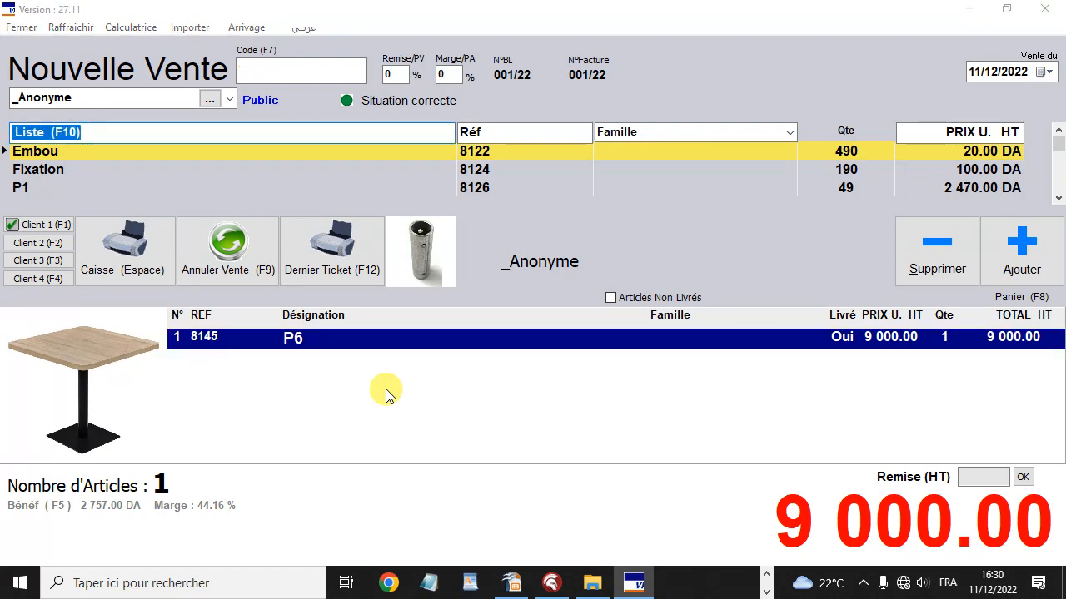
key("space")
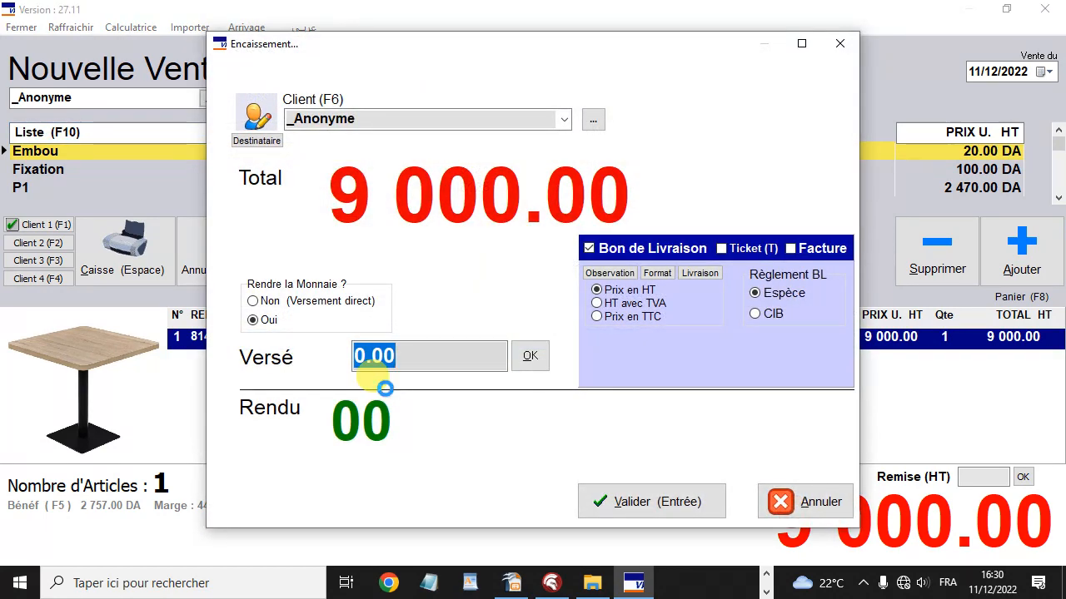
key("Return")
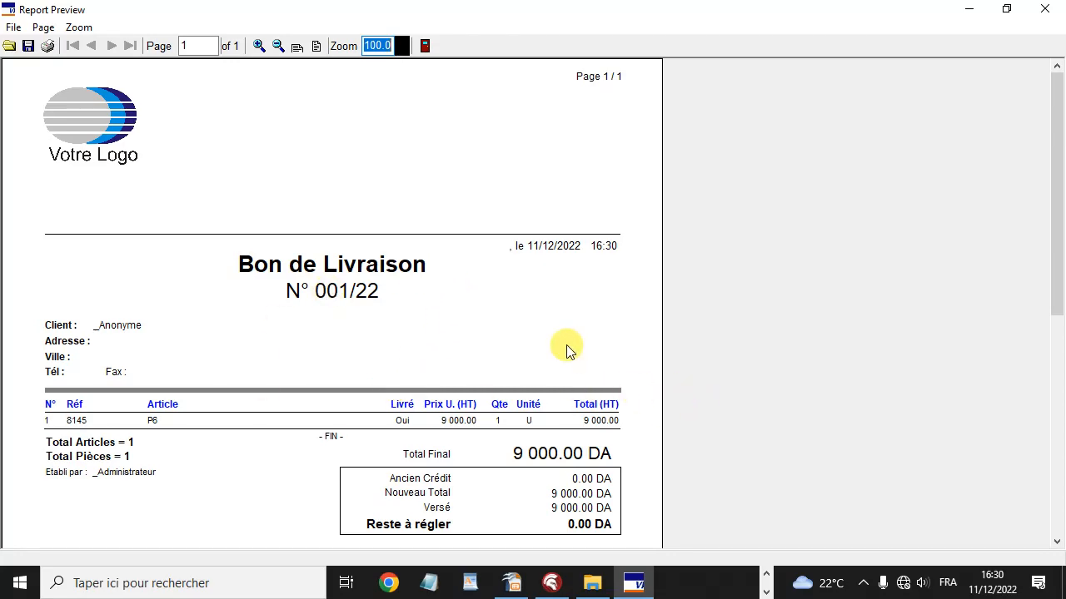
key("Escape")
key("Escape")
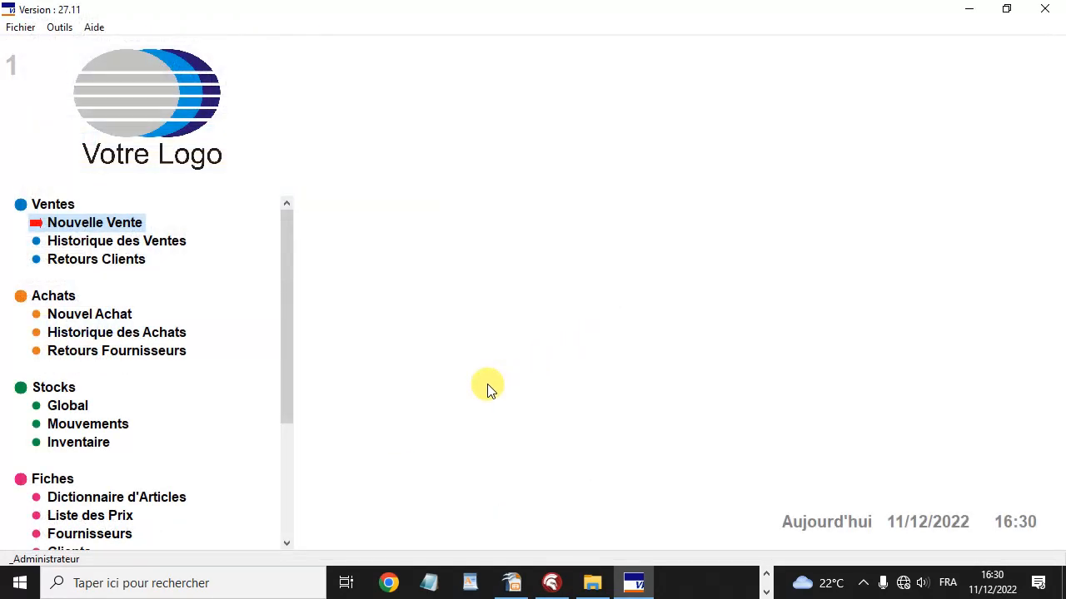
Check the incoming, outgoing and remaining quantities of P6 in the global stock, and close the stock window.
left_click(68, 406)
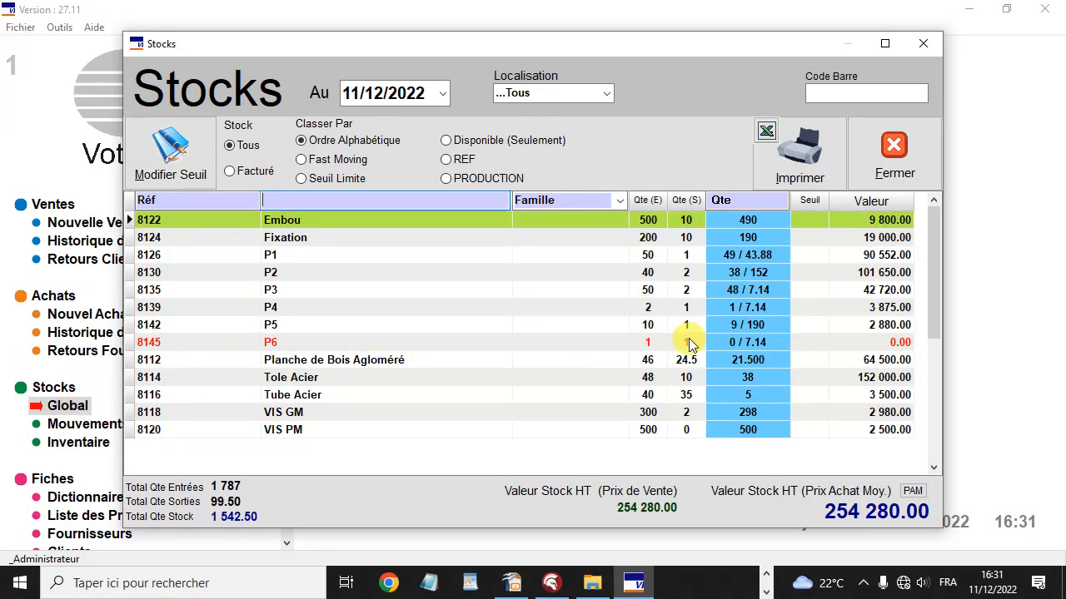
left_click(560, 343)
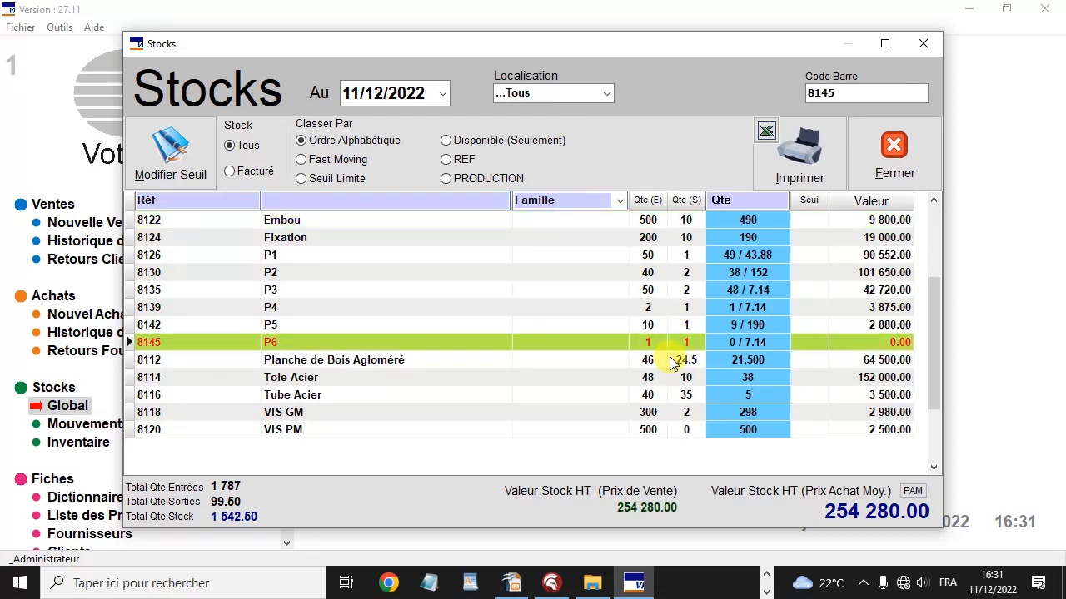
left_click(893, 155)
left_click(71, 406)
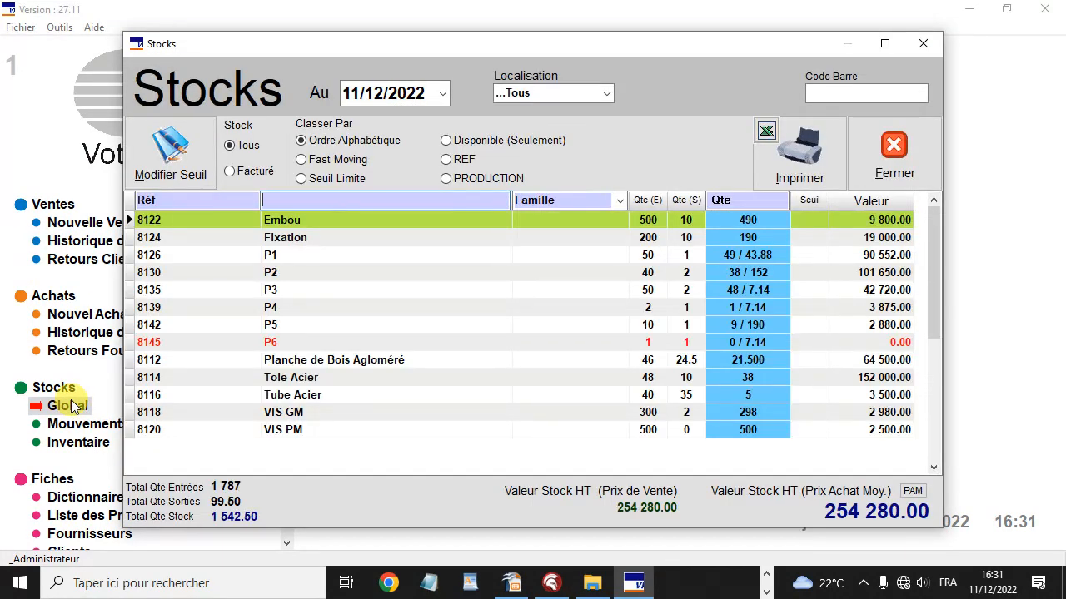
key("Escape")
Check the available quantity of P6 in the article list of a new sale, and leave the sale.
left_click(87, 230)
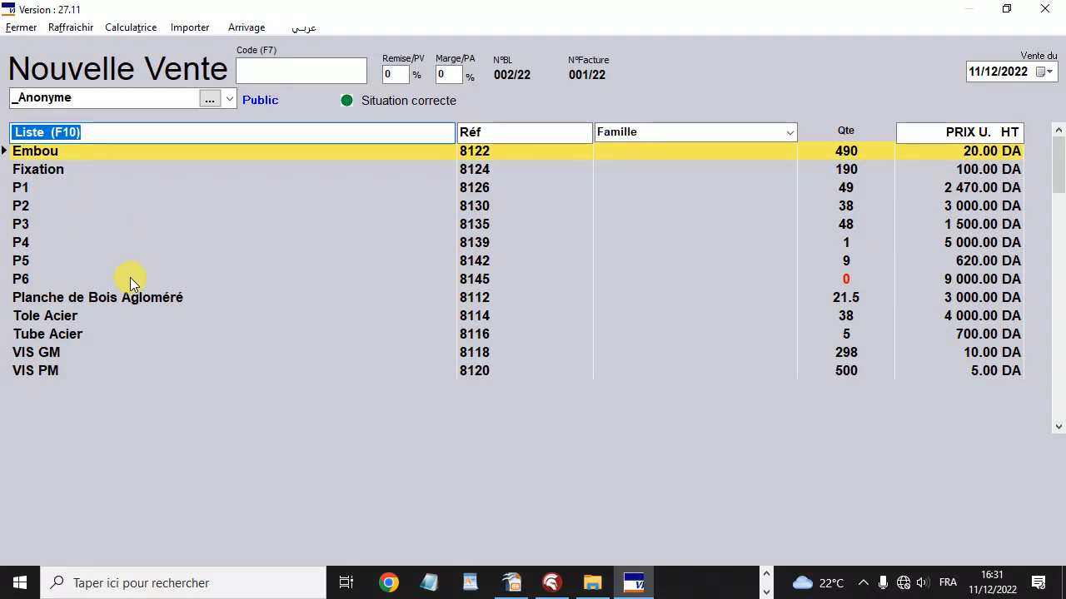
left_click(829, 281)
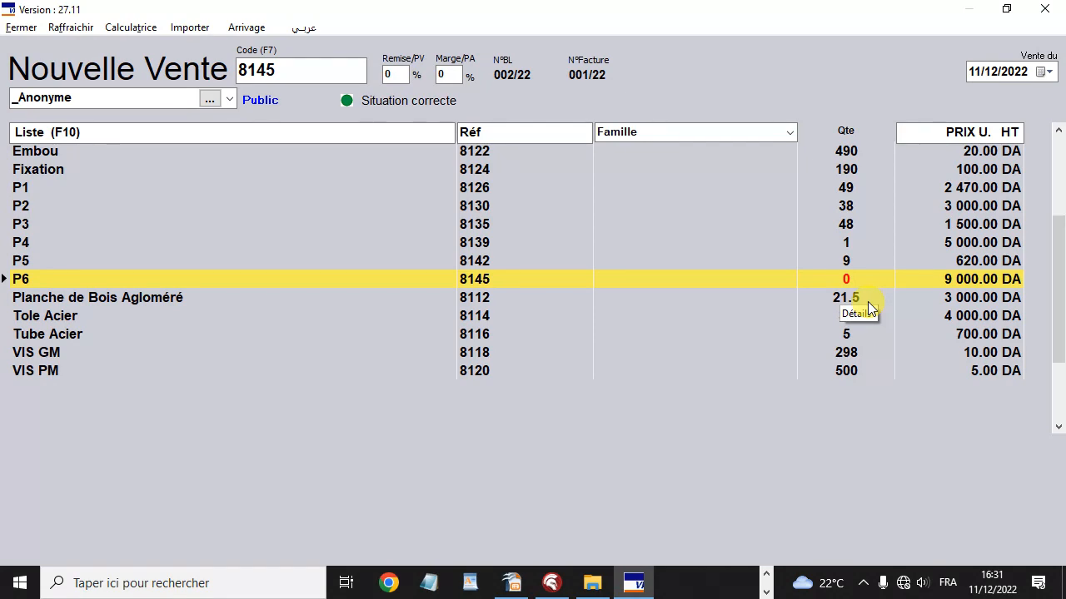
key("Escape")
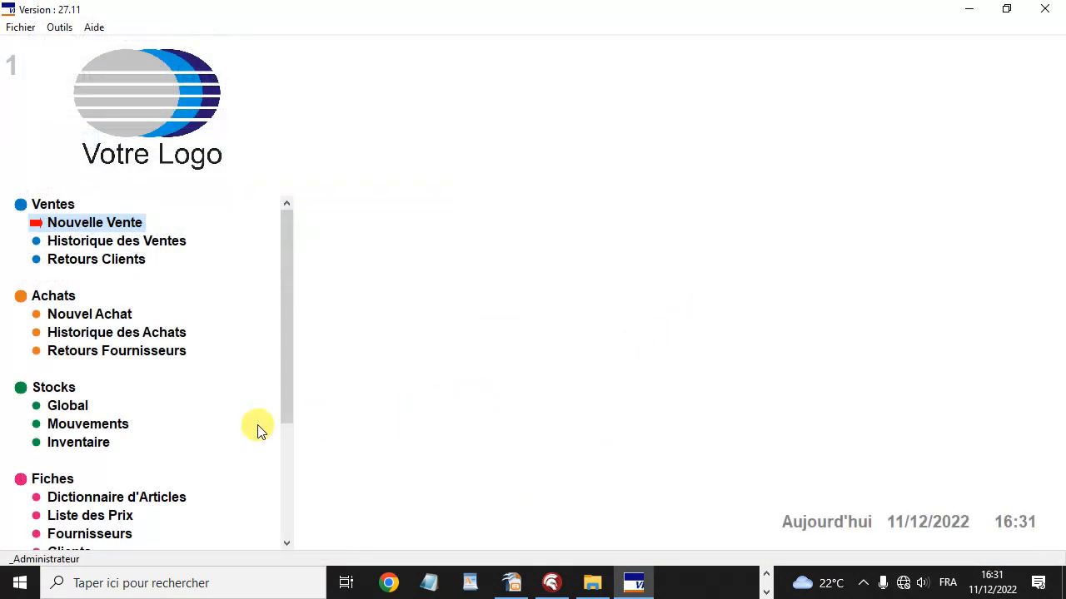
Examine the day's cash register entries and the Bénéfice summary in Caisse, and close it.
left_click_drag(288, 388, 293, 450)
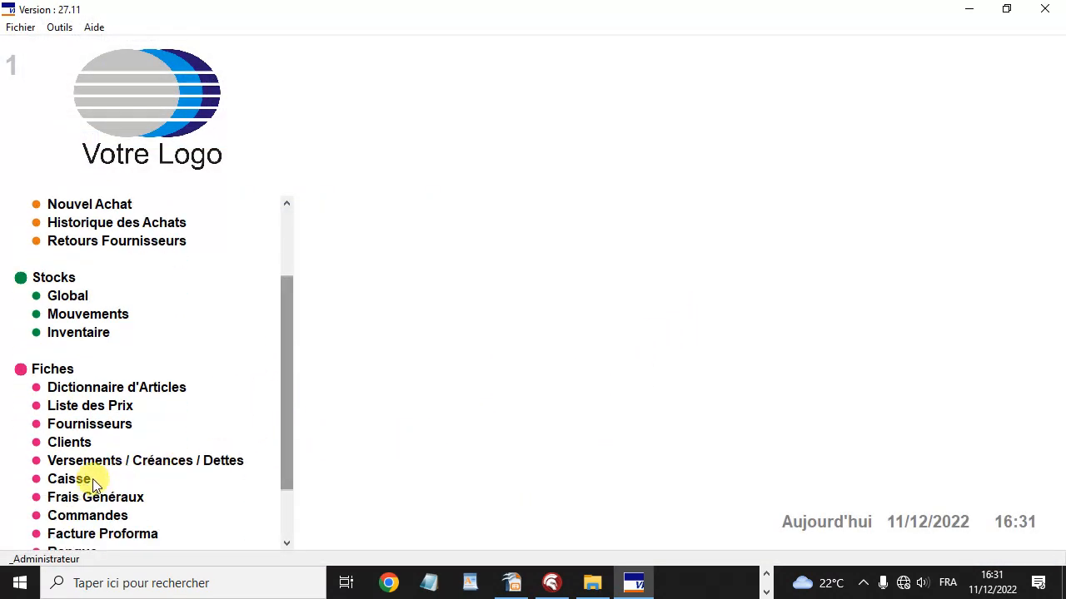
left_click(67, 478)
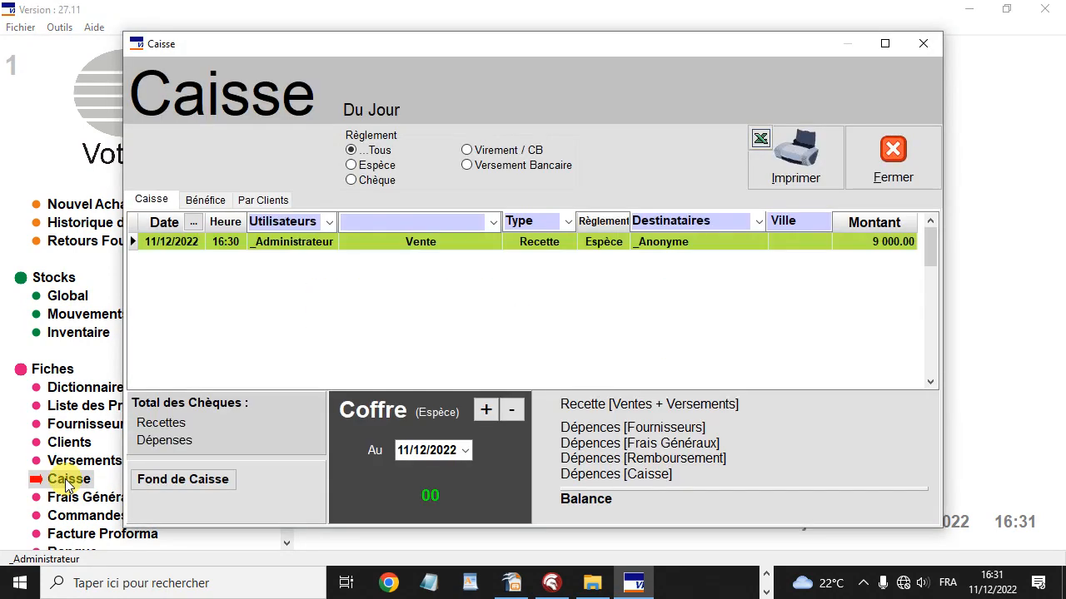
left_click(205, 204)
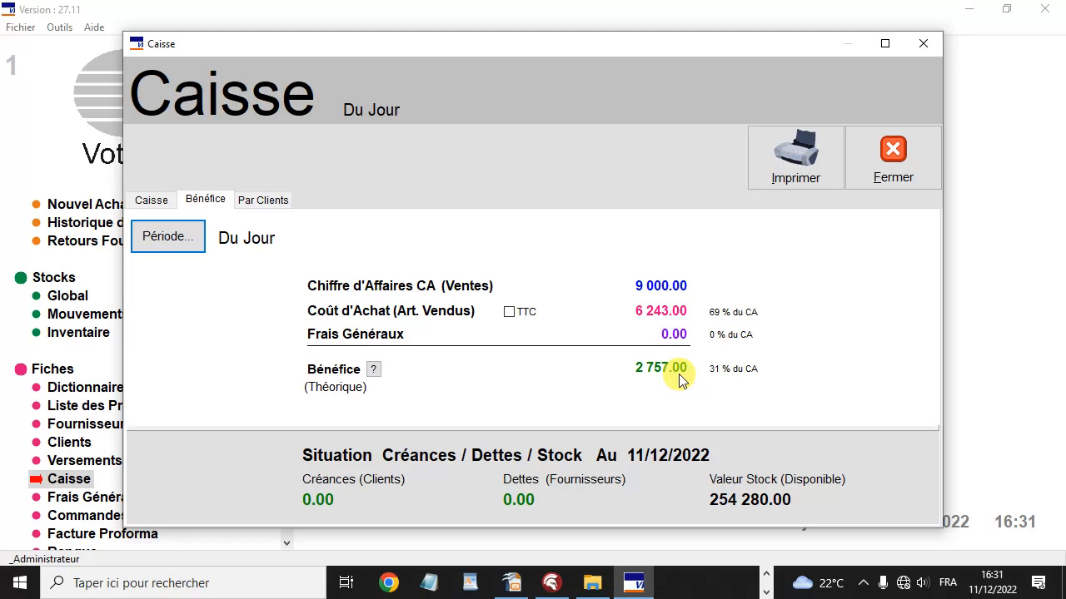
left_click(912, 172)
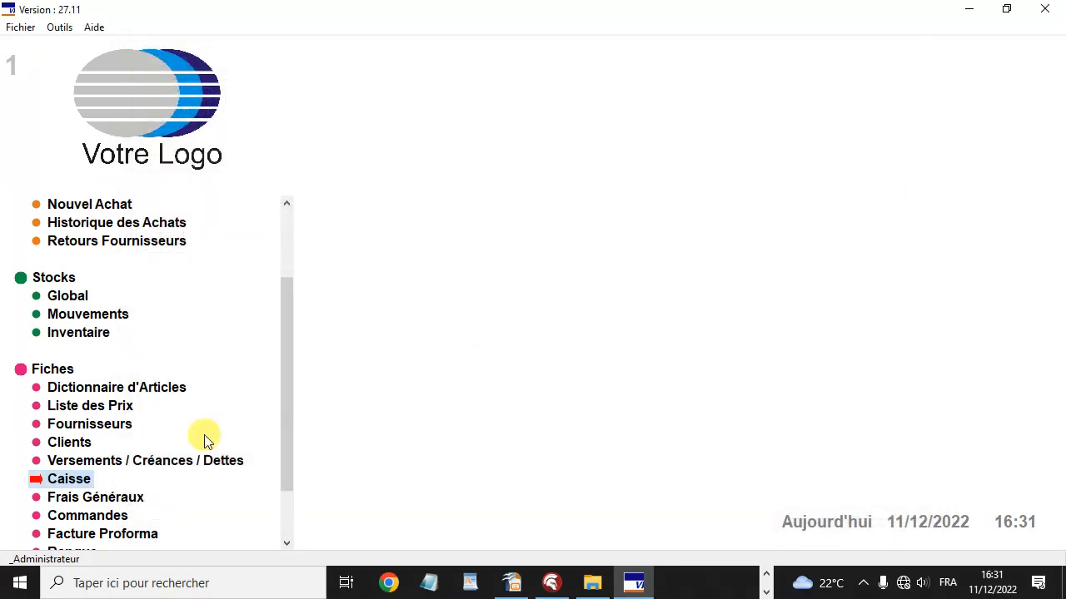
left_click_drag(285, 382, 292, 467)
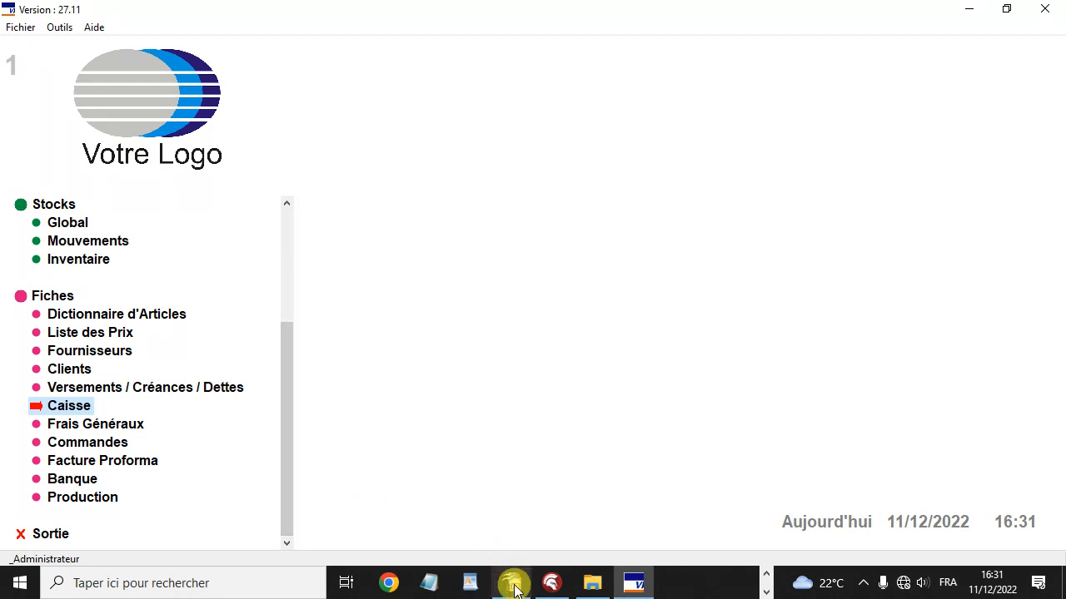
left_click(766, 574)
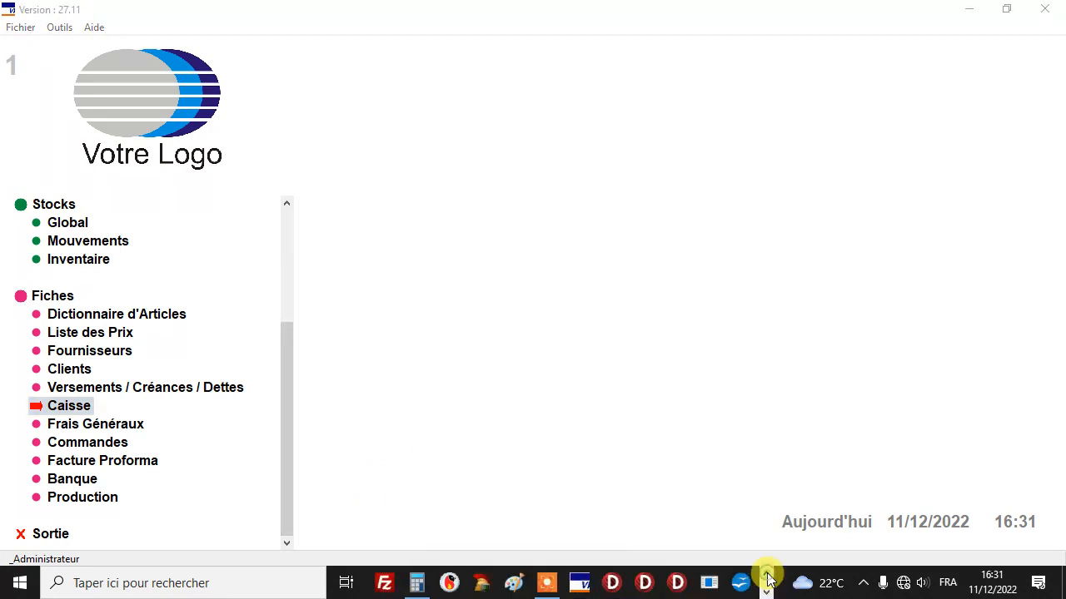